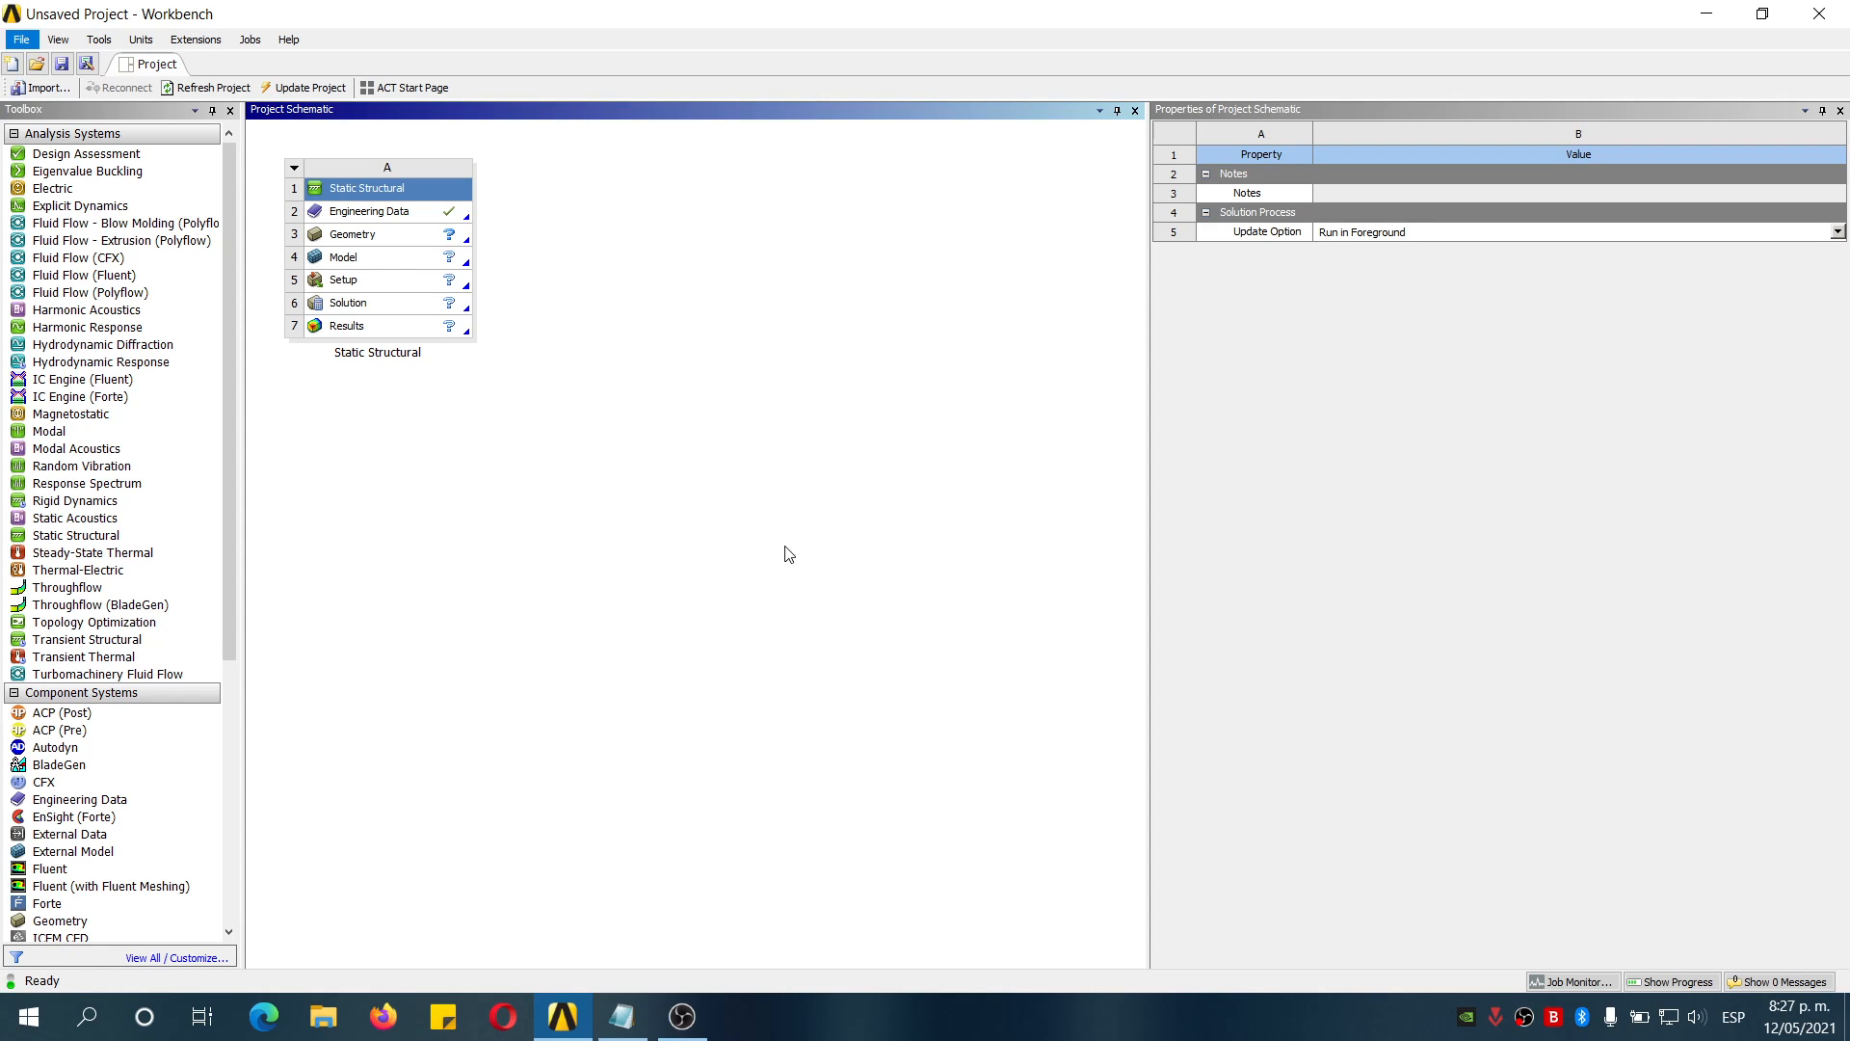
Review the point coordinates listed in the SIlla.txt text file and minimize the file
left_click(622, 1016)
left_click(1619, 413)
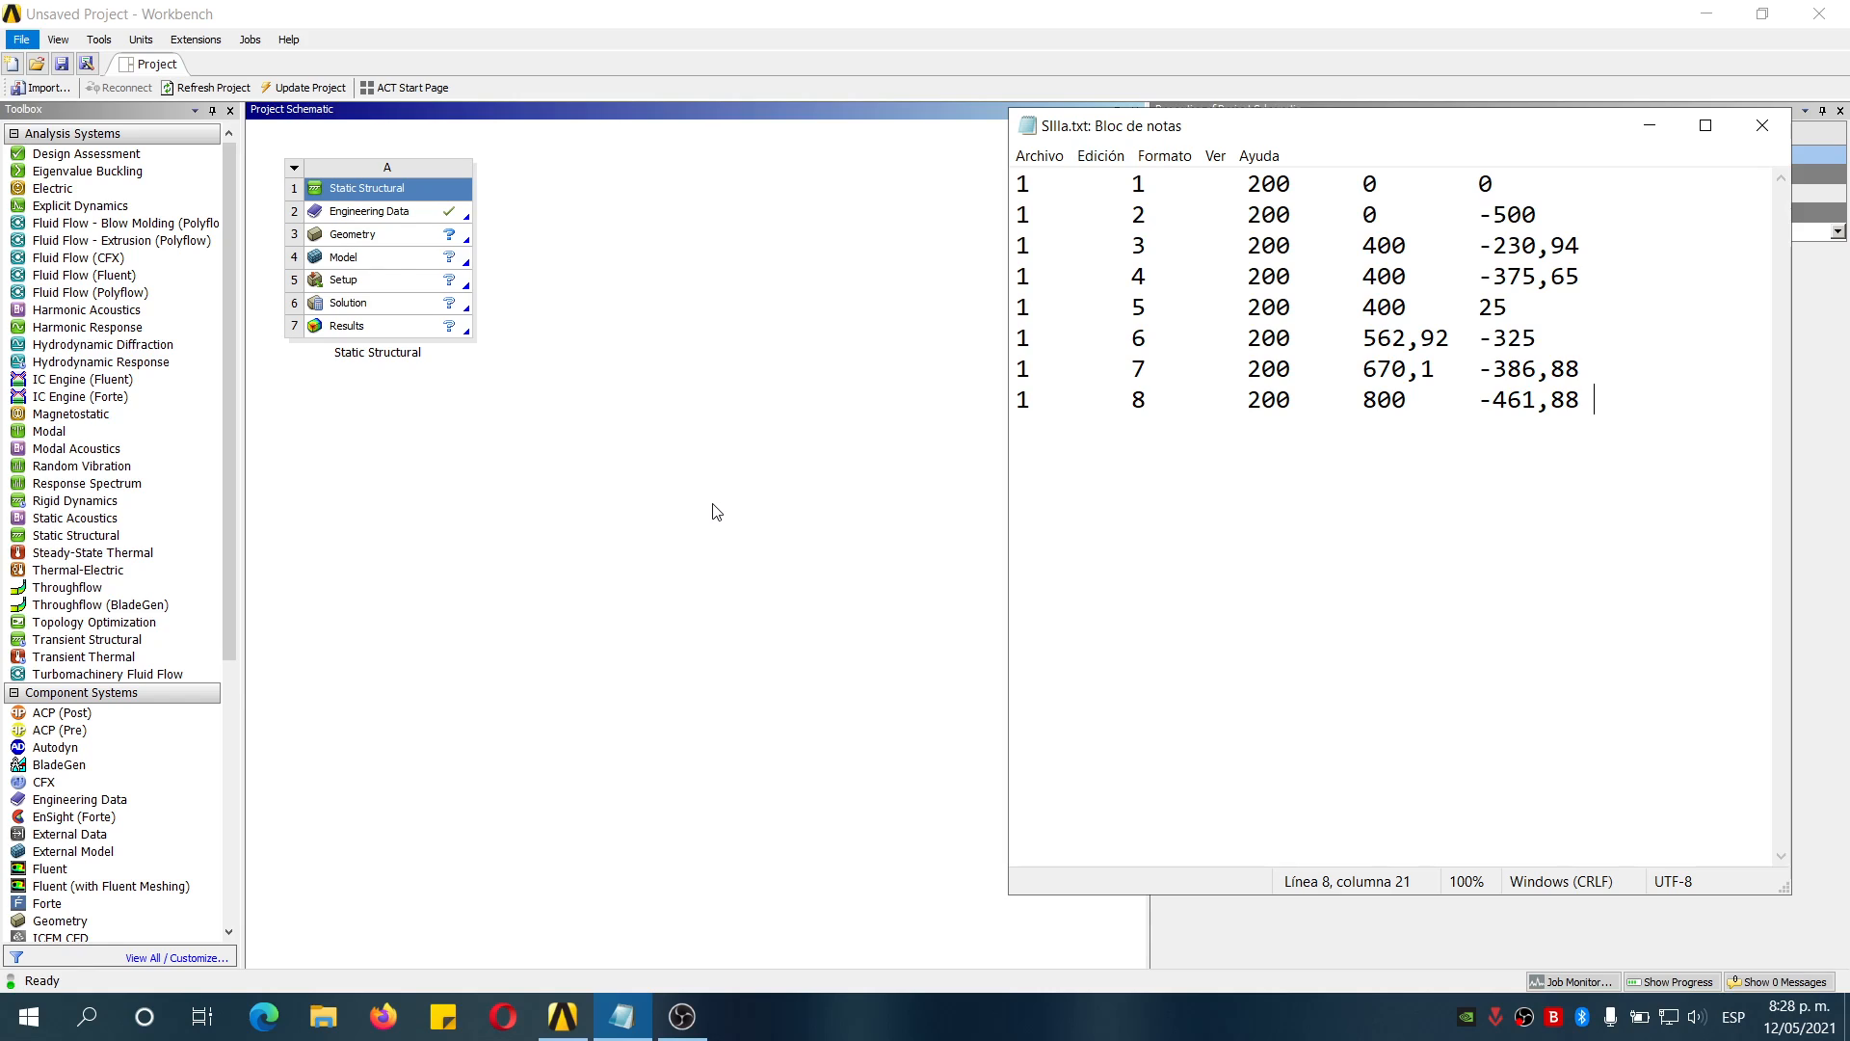
left_click(1648, 126)
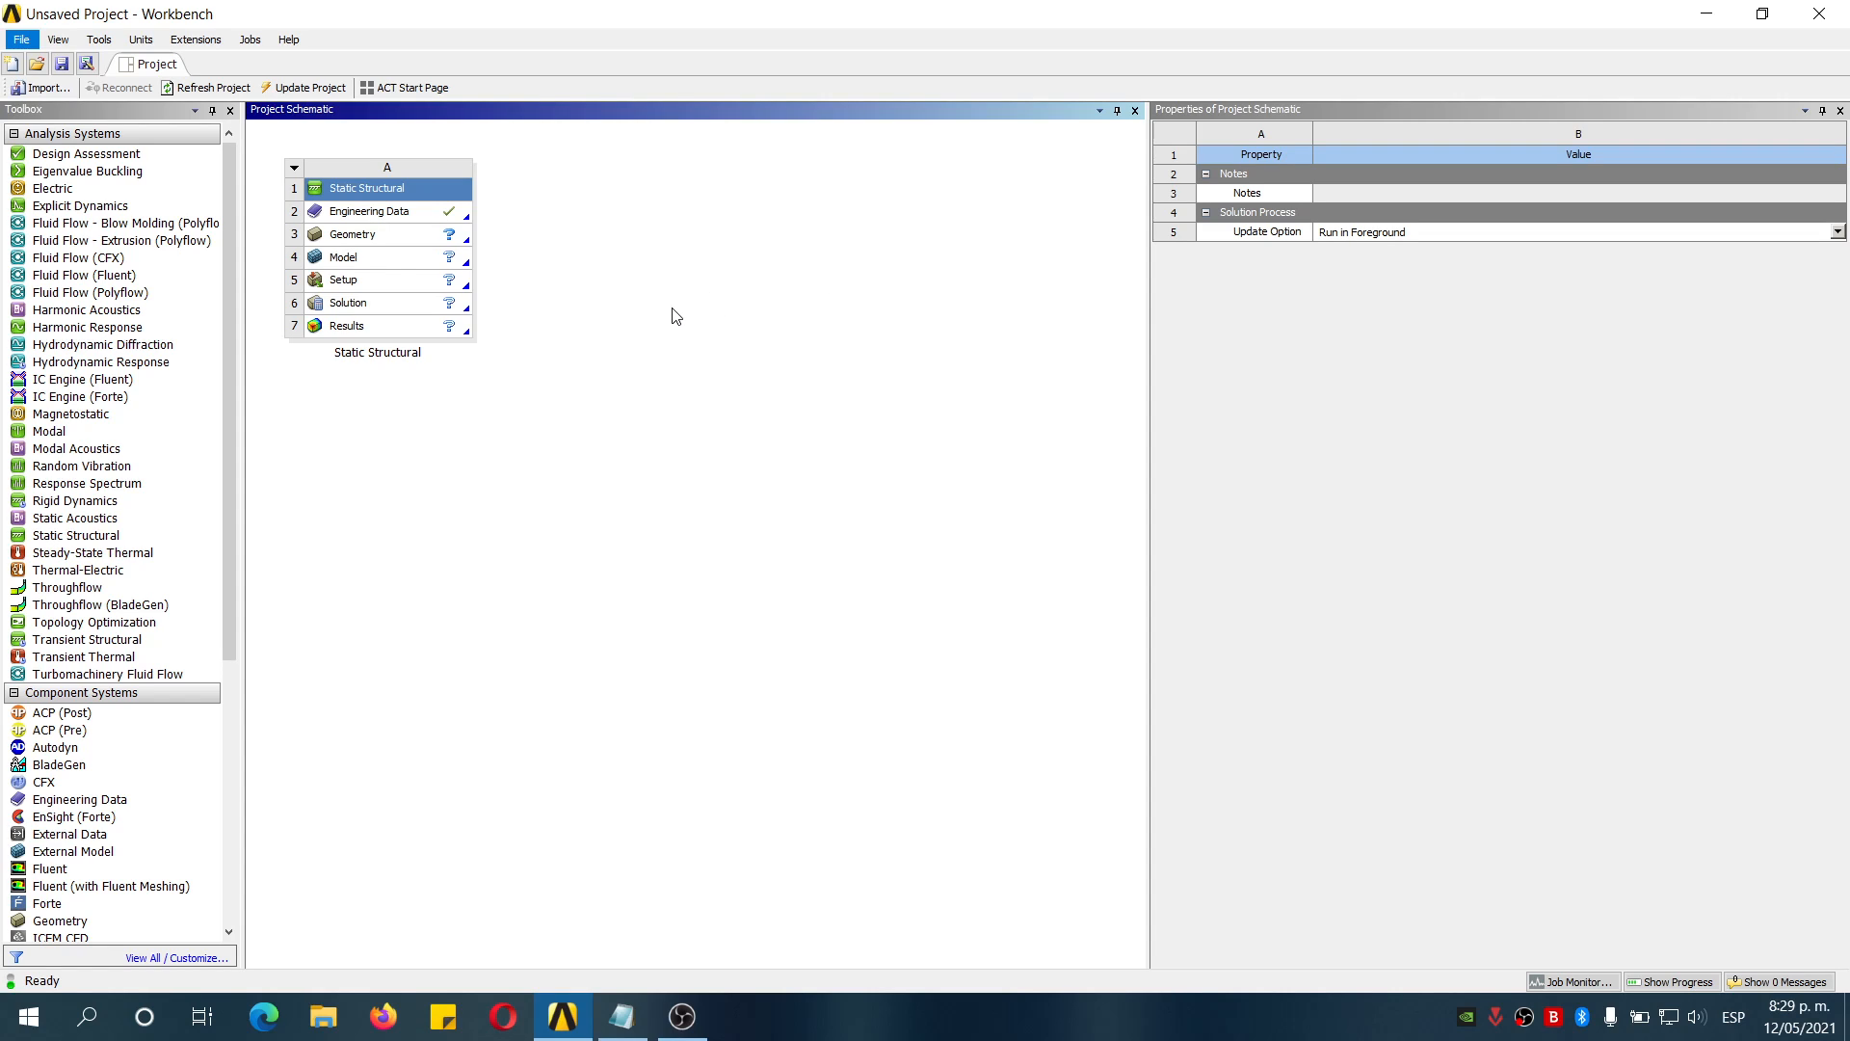
Create a new DesignModeler geometry for the Static Structural system and add a Point feature that reads the coordinates file SIlla.txt
right_click(394, 241)
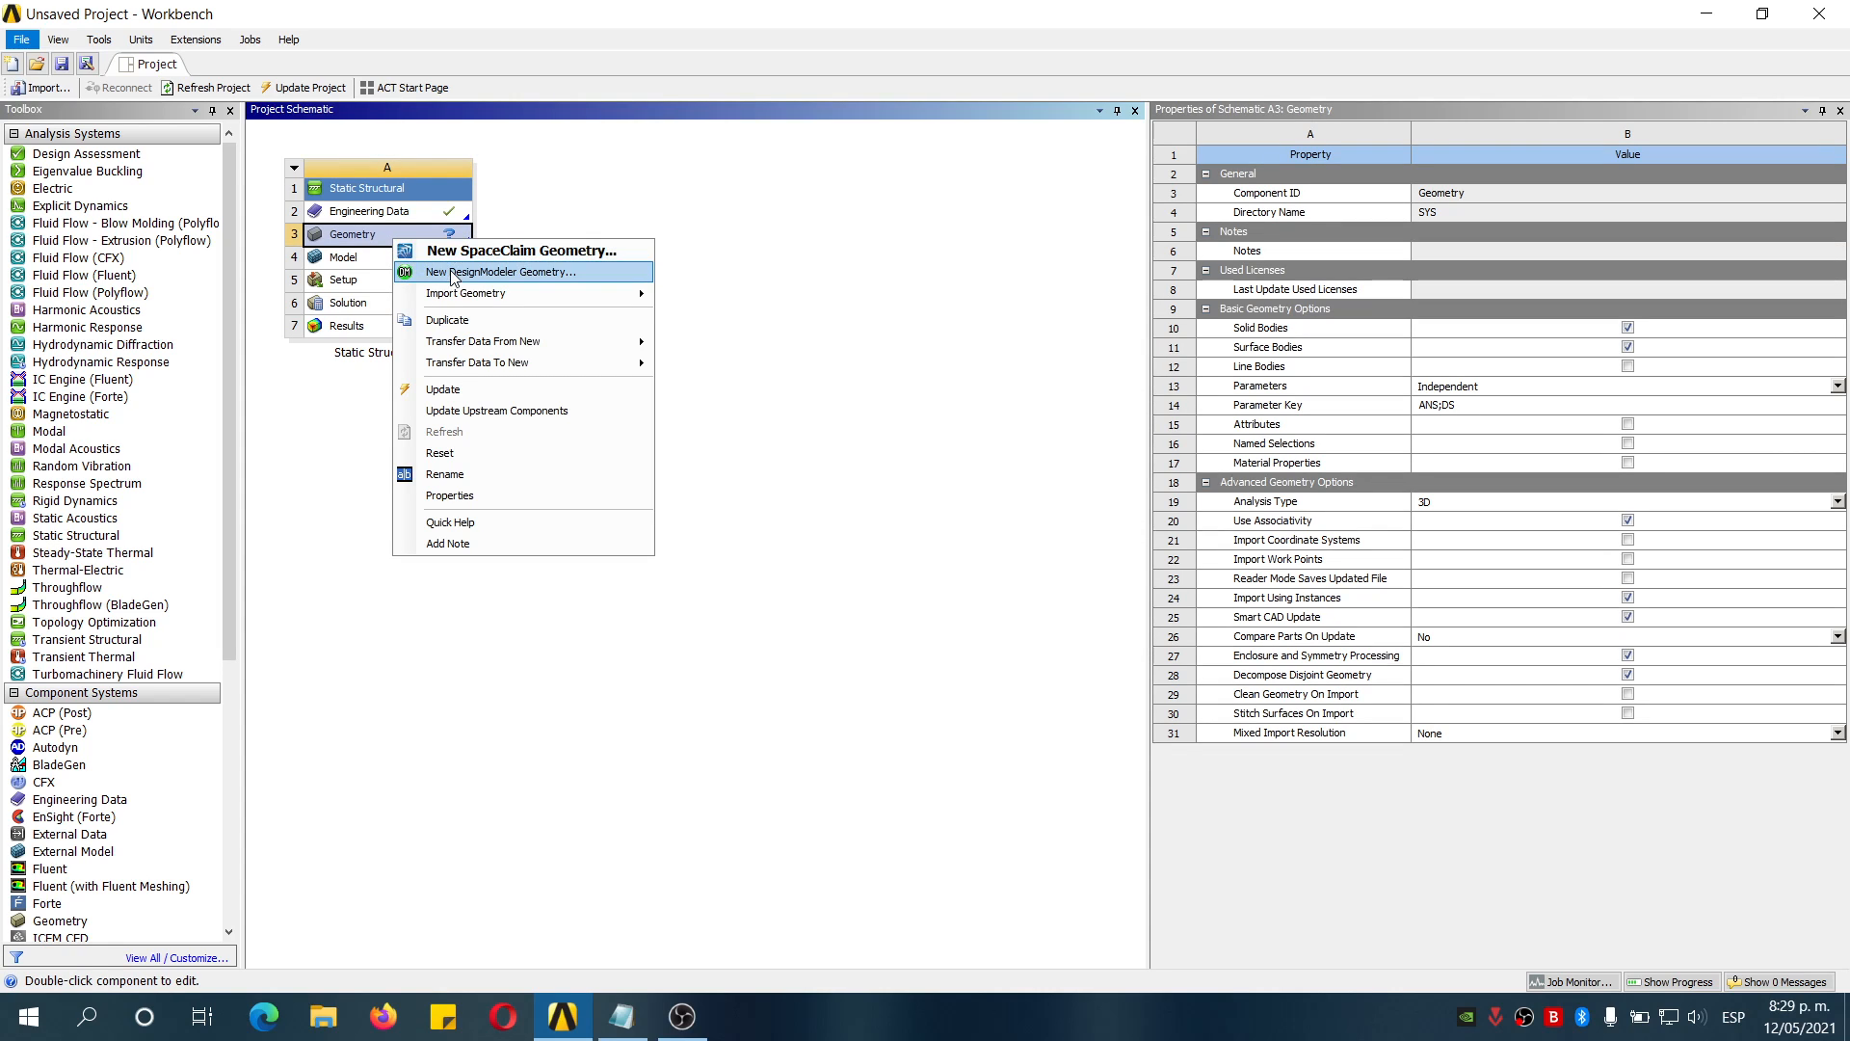
left_click(453, 272)
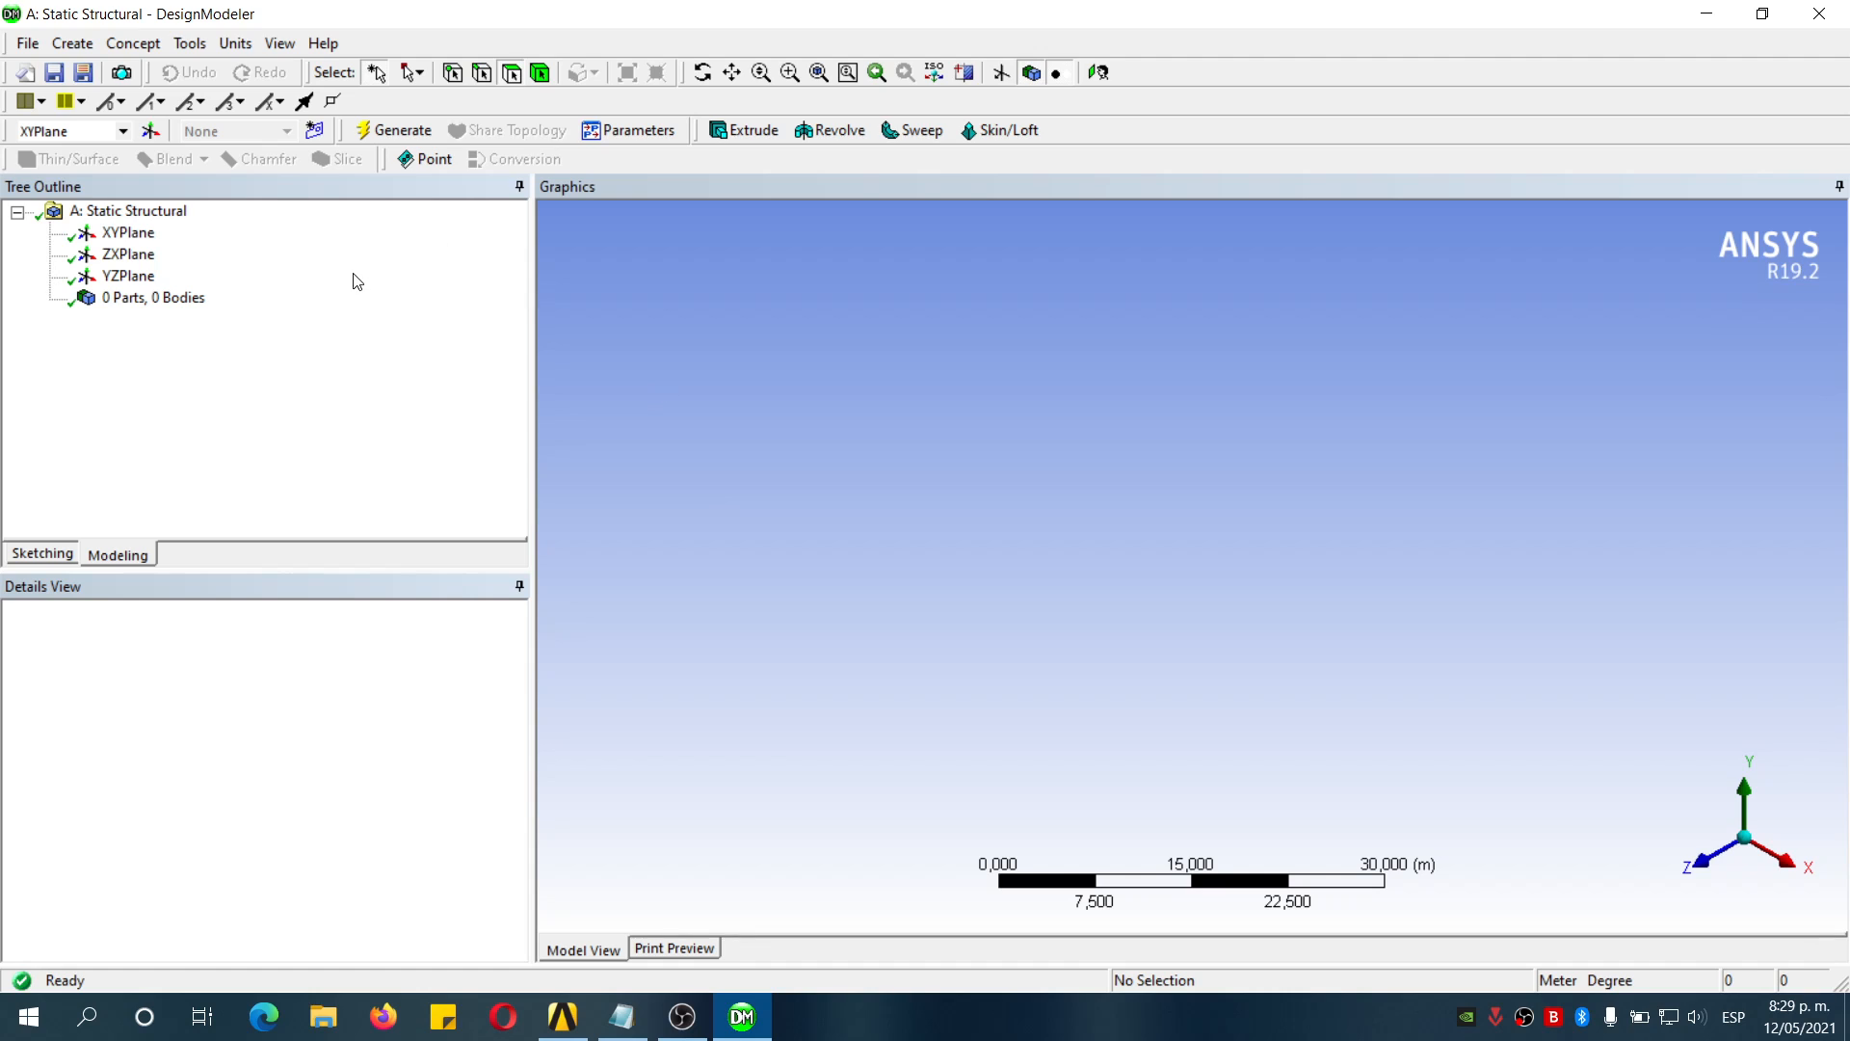
left_click(431, 161)
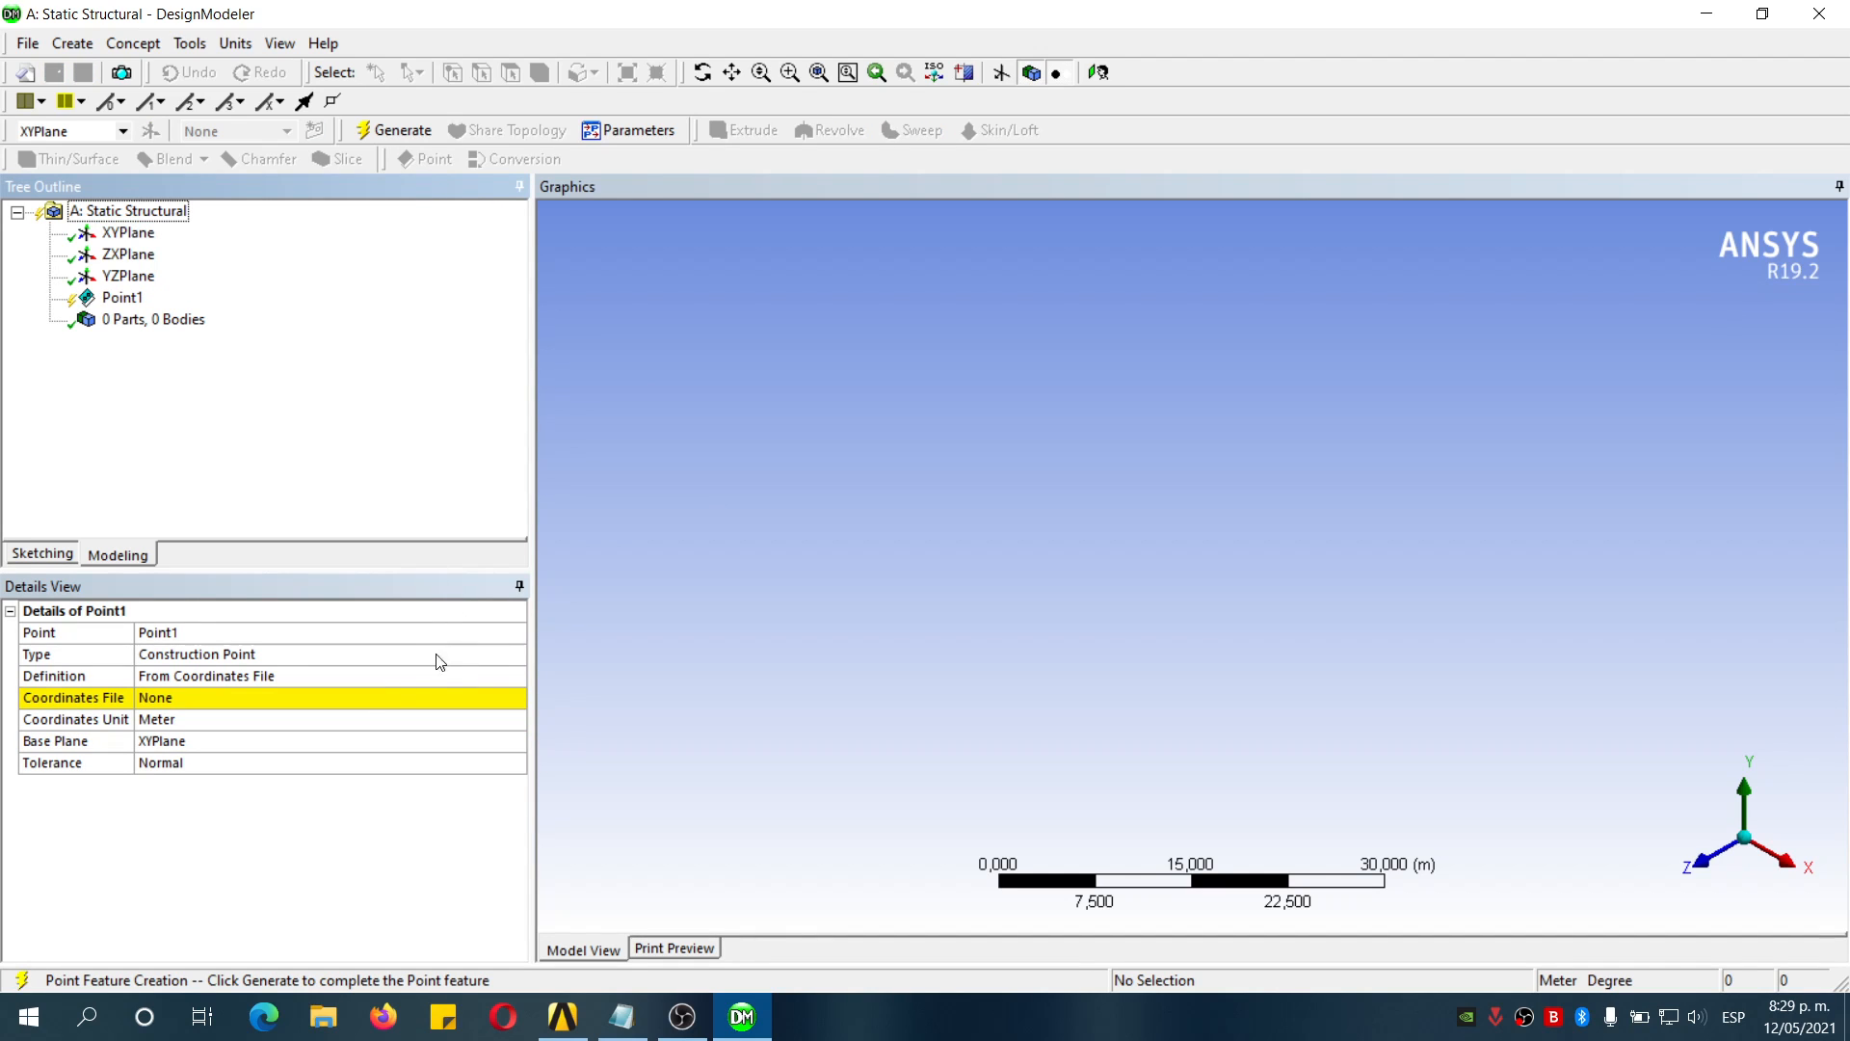
left_click(500, 701)
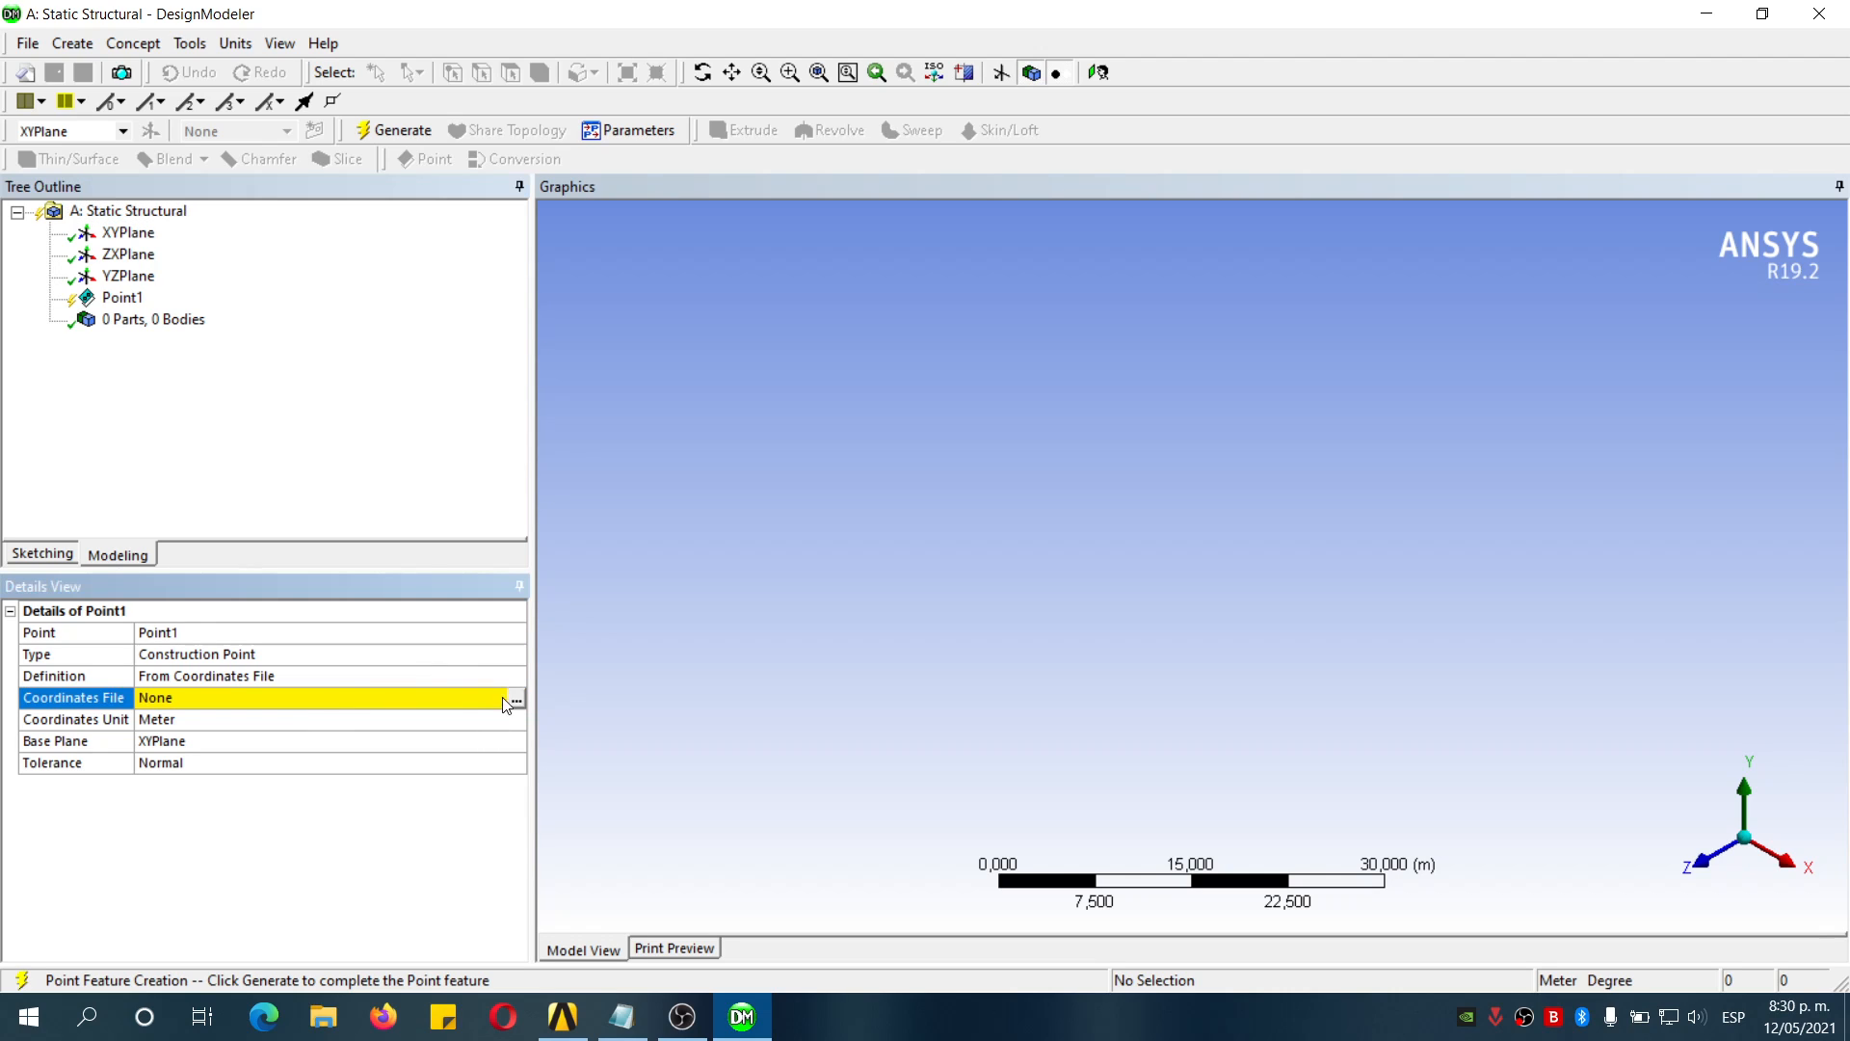
left_click(517, 699)
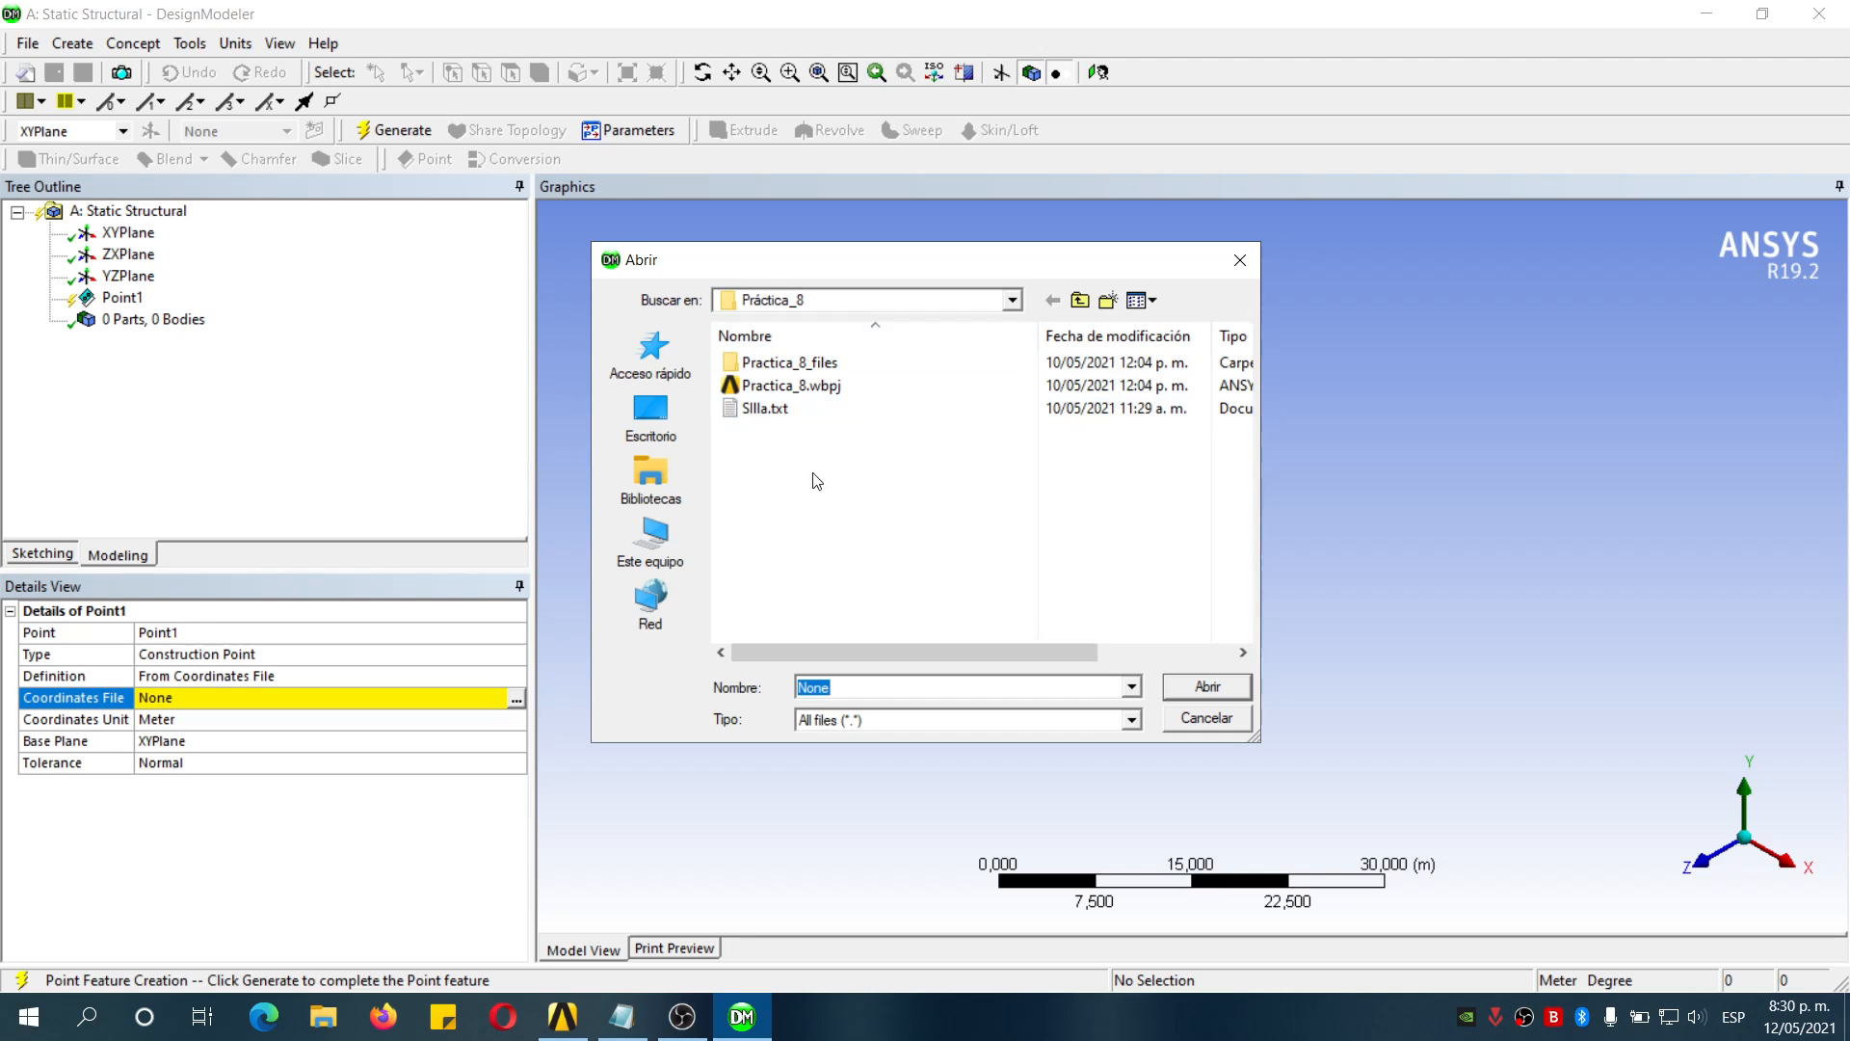
left_click(766, 416)
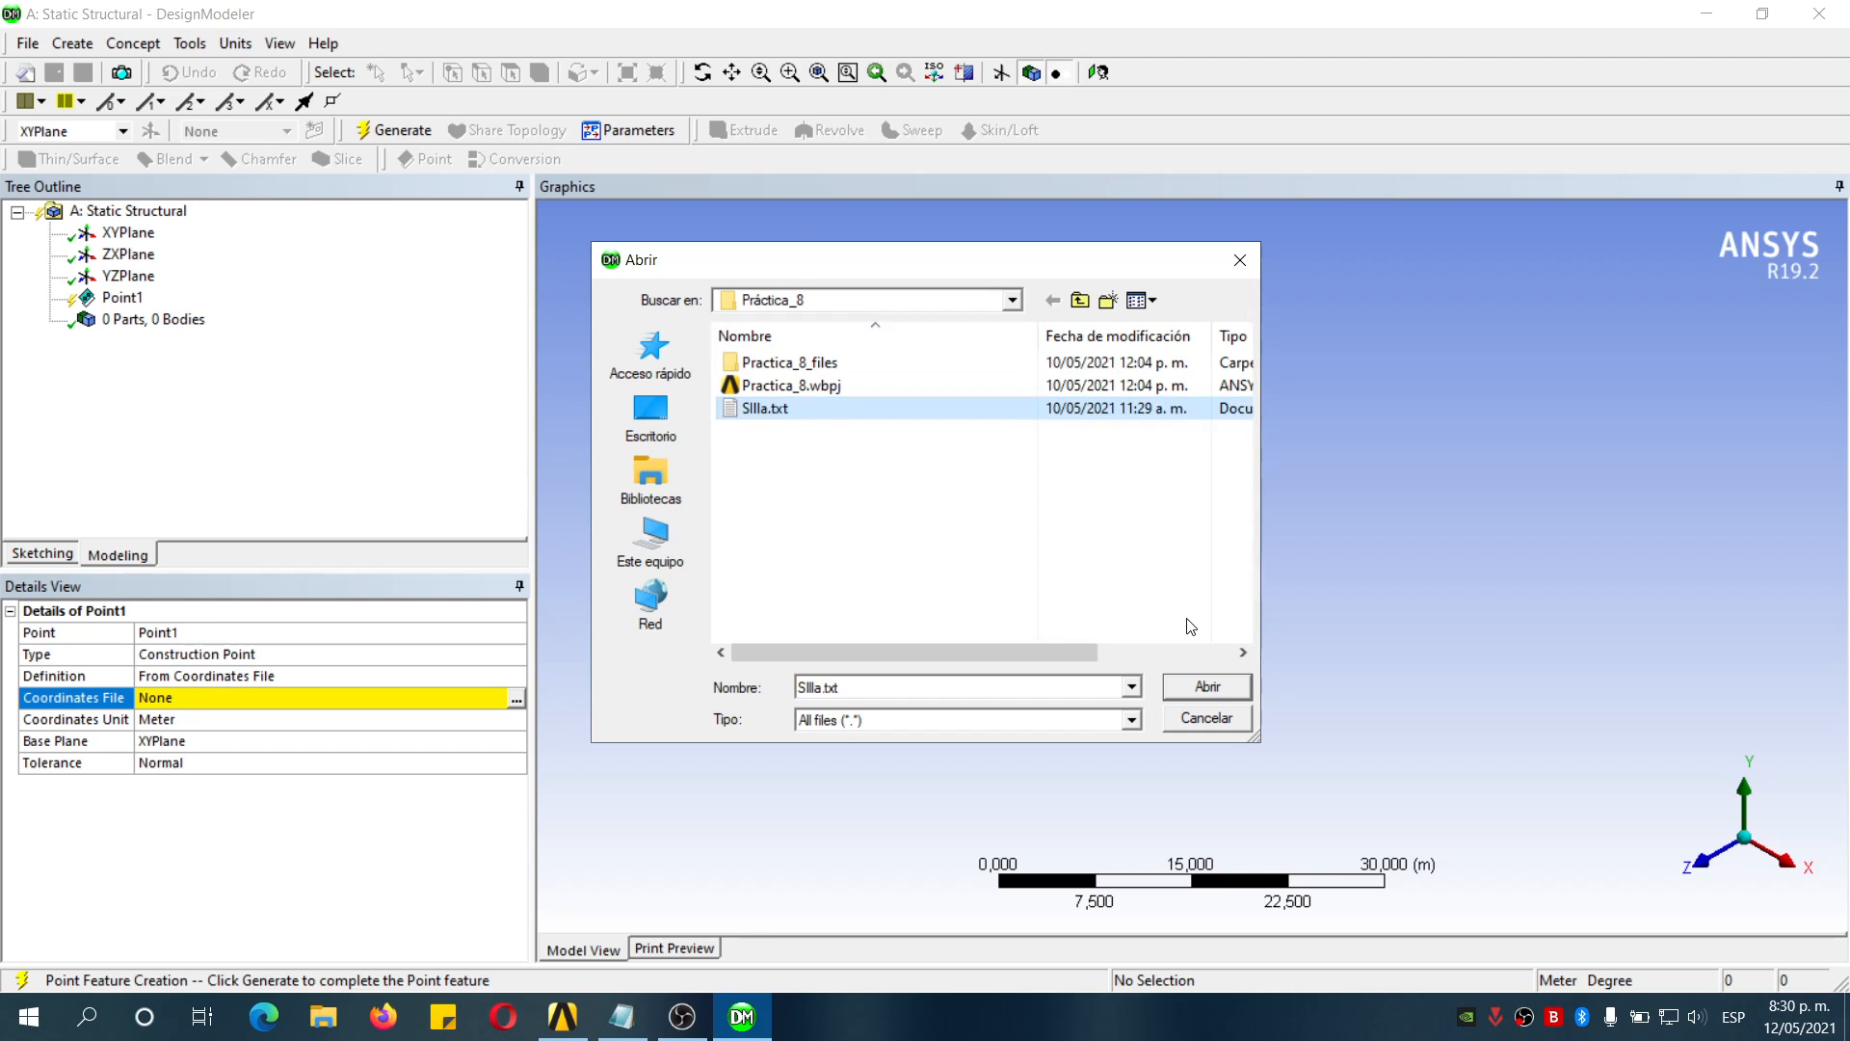
left_click(1208, 687)
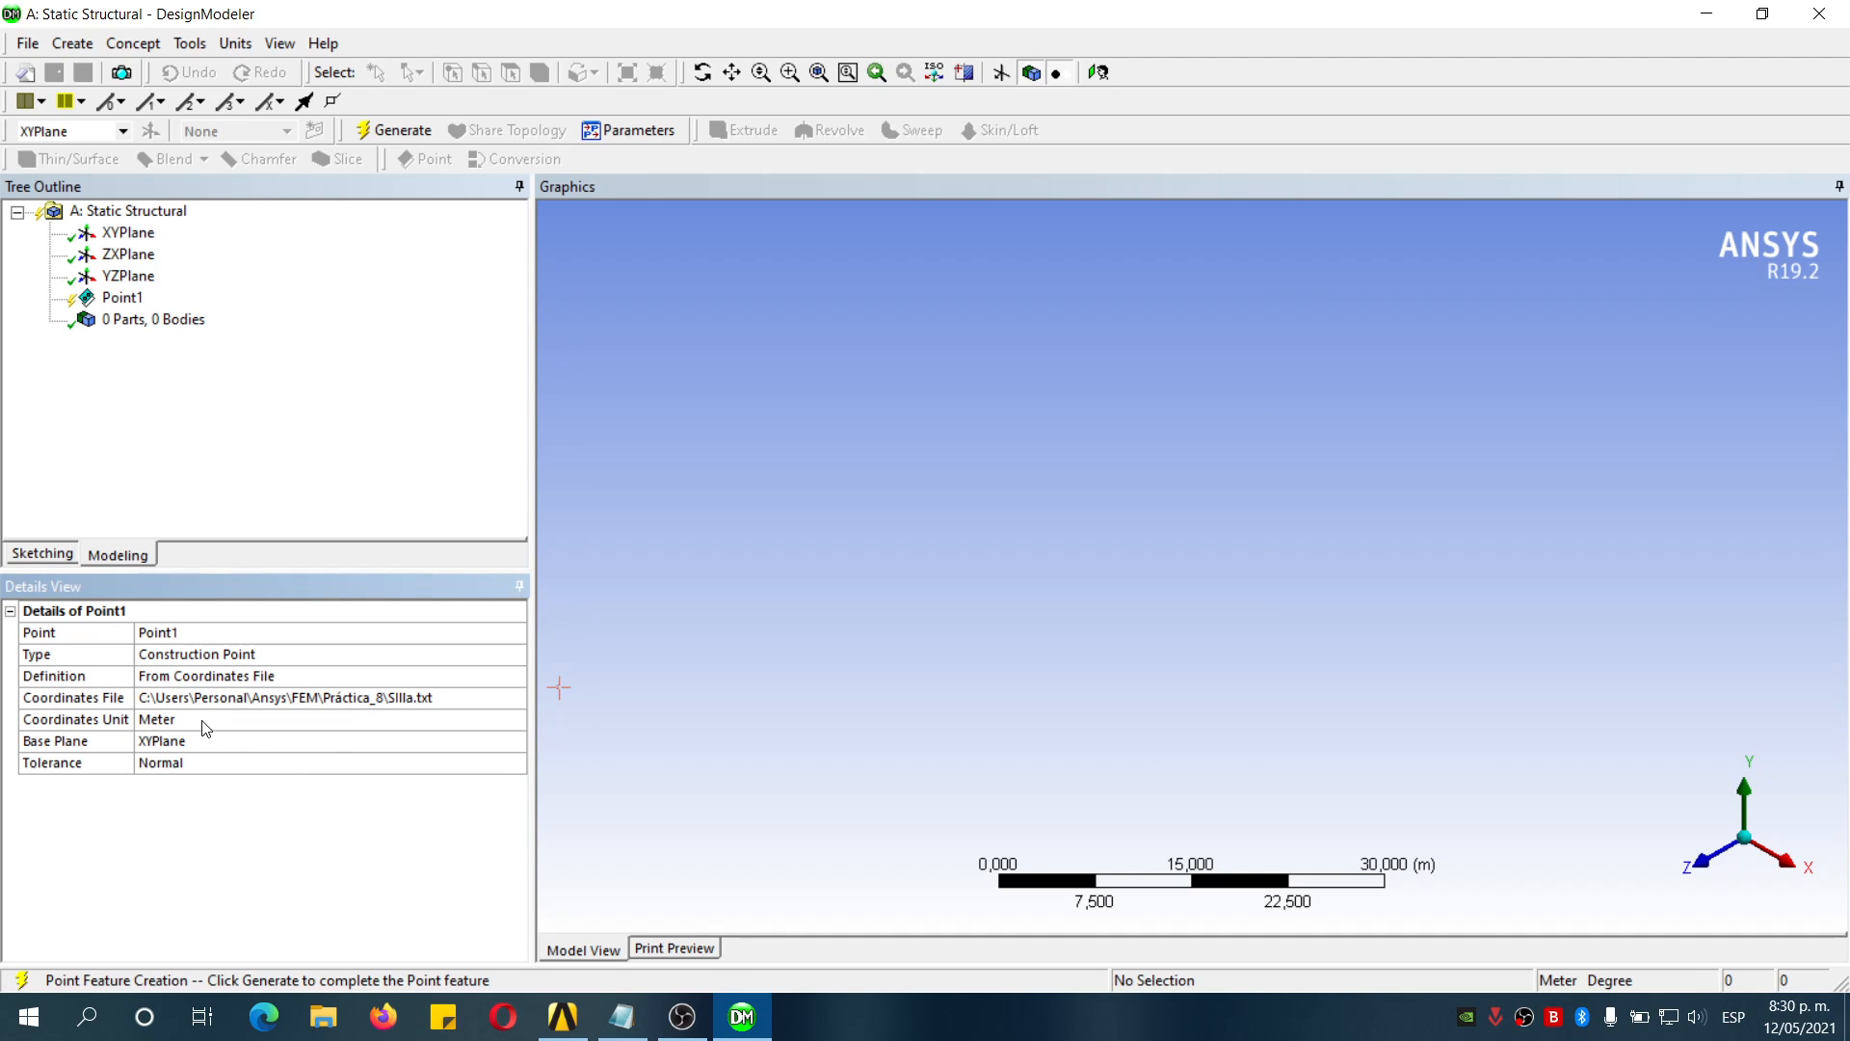
Set the point feature's coordinates unit to Millimeter and generate the construction points
left_click(355, 725)
left_click(516, 721)
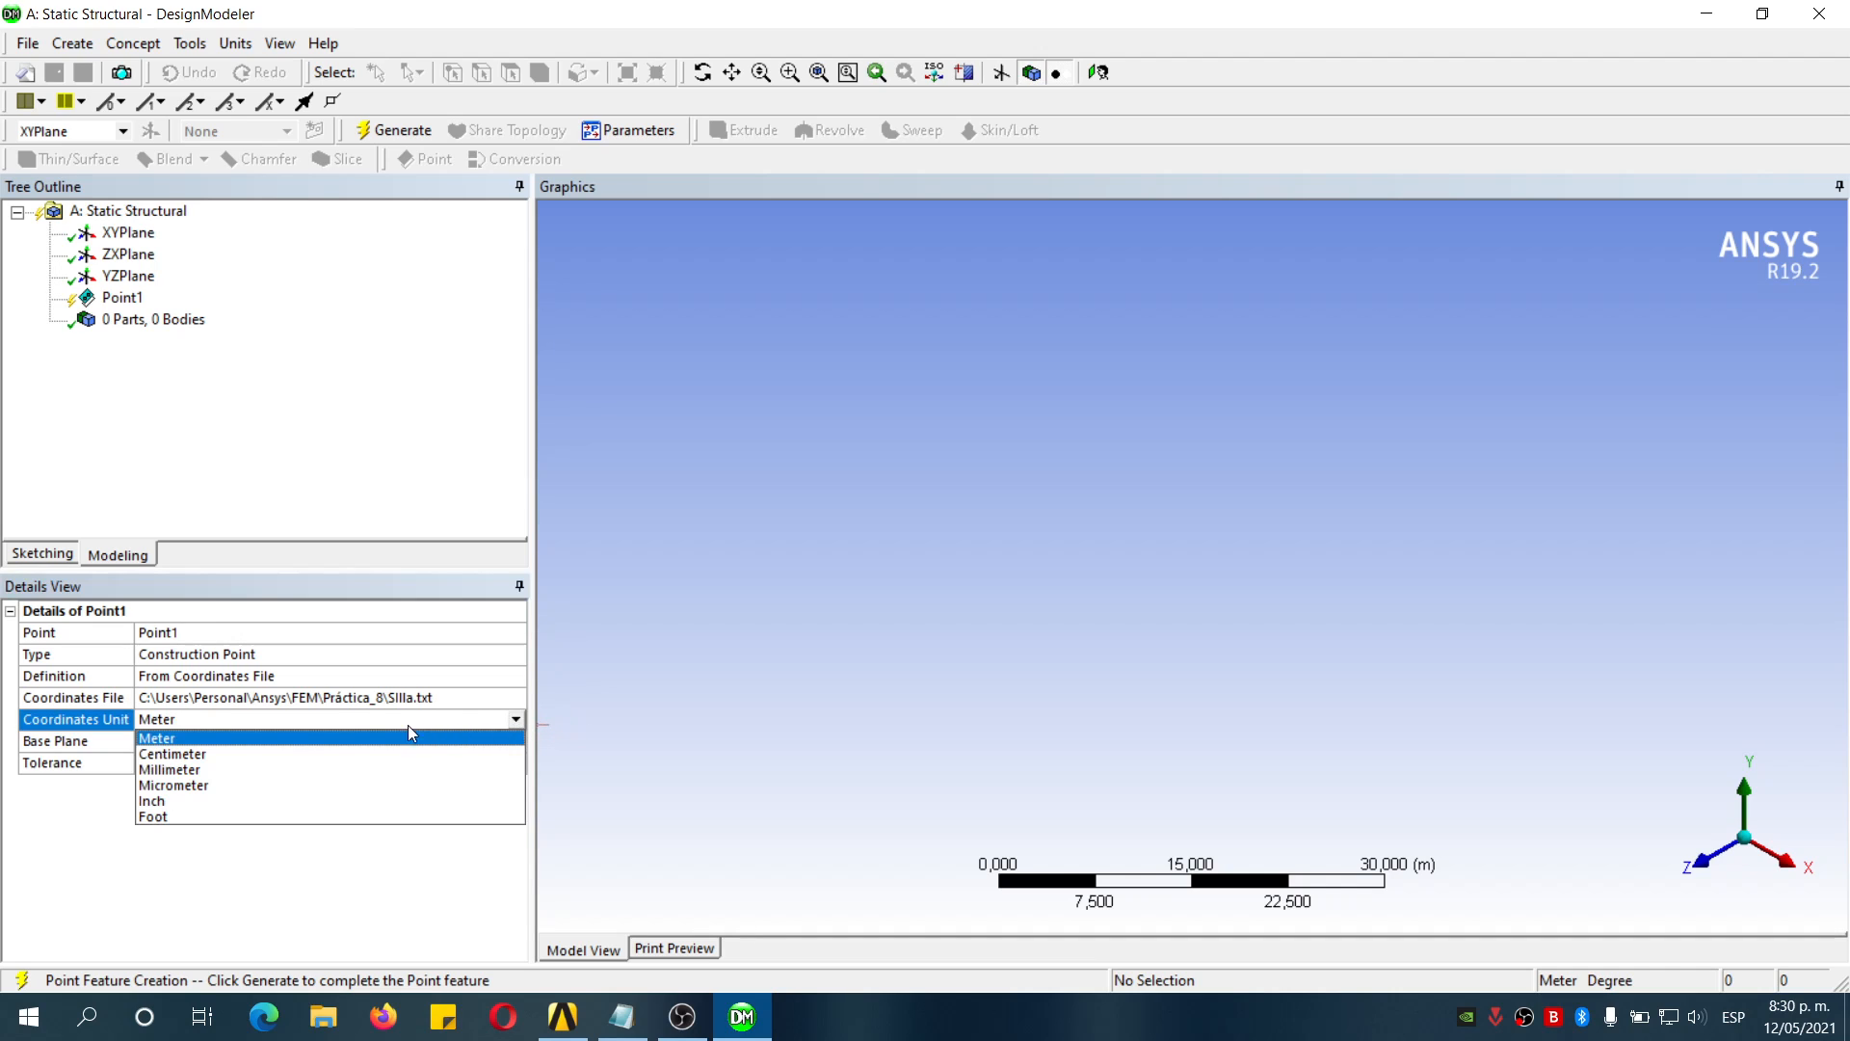
left_click(227, 769)
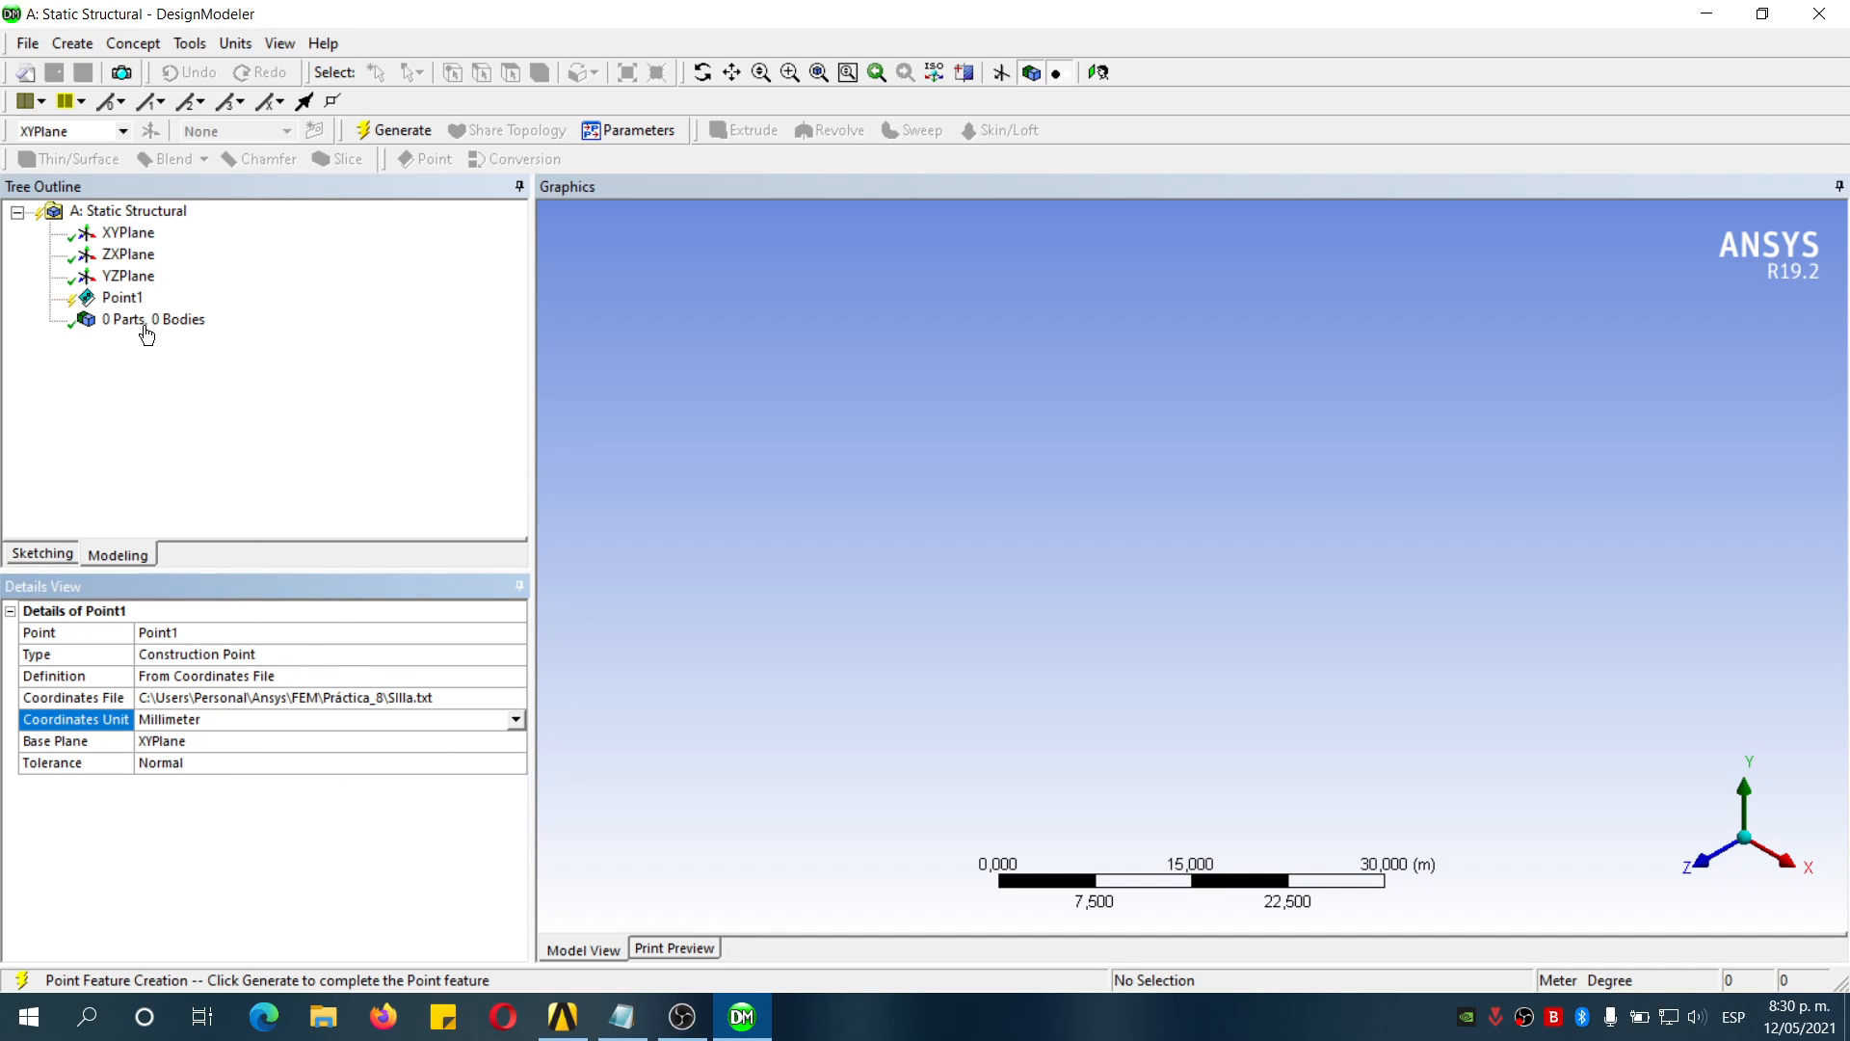
left_click(391, 130)
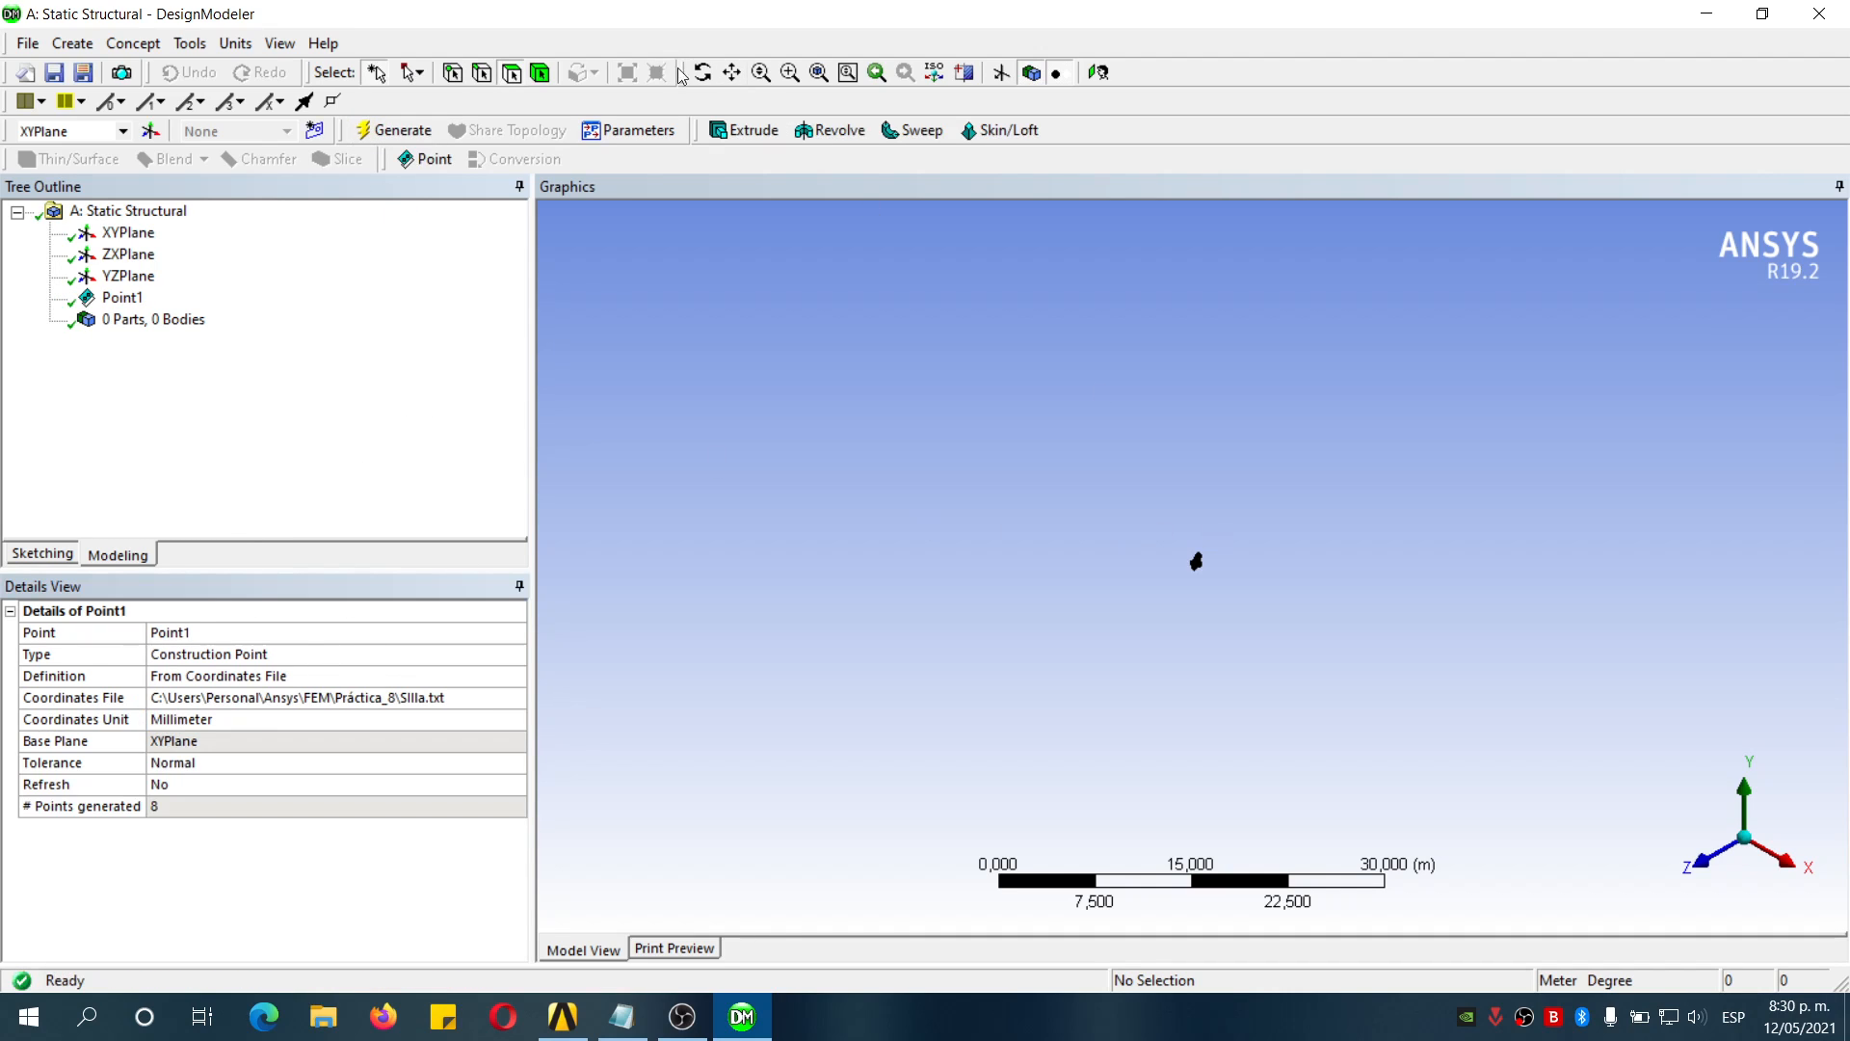
Turn on the display of the plane axes around the imported construction points
left_click(1002, 73)
scroll(1229, 592, "up", 2)
scroll(1228, 592, "up", 12)
scroll(1448, 506, "up", 1)
scroll(1457, 484, "down", 3)
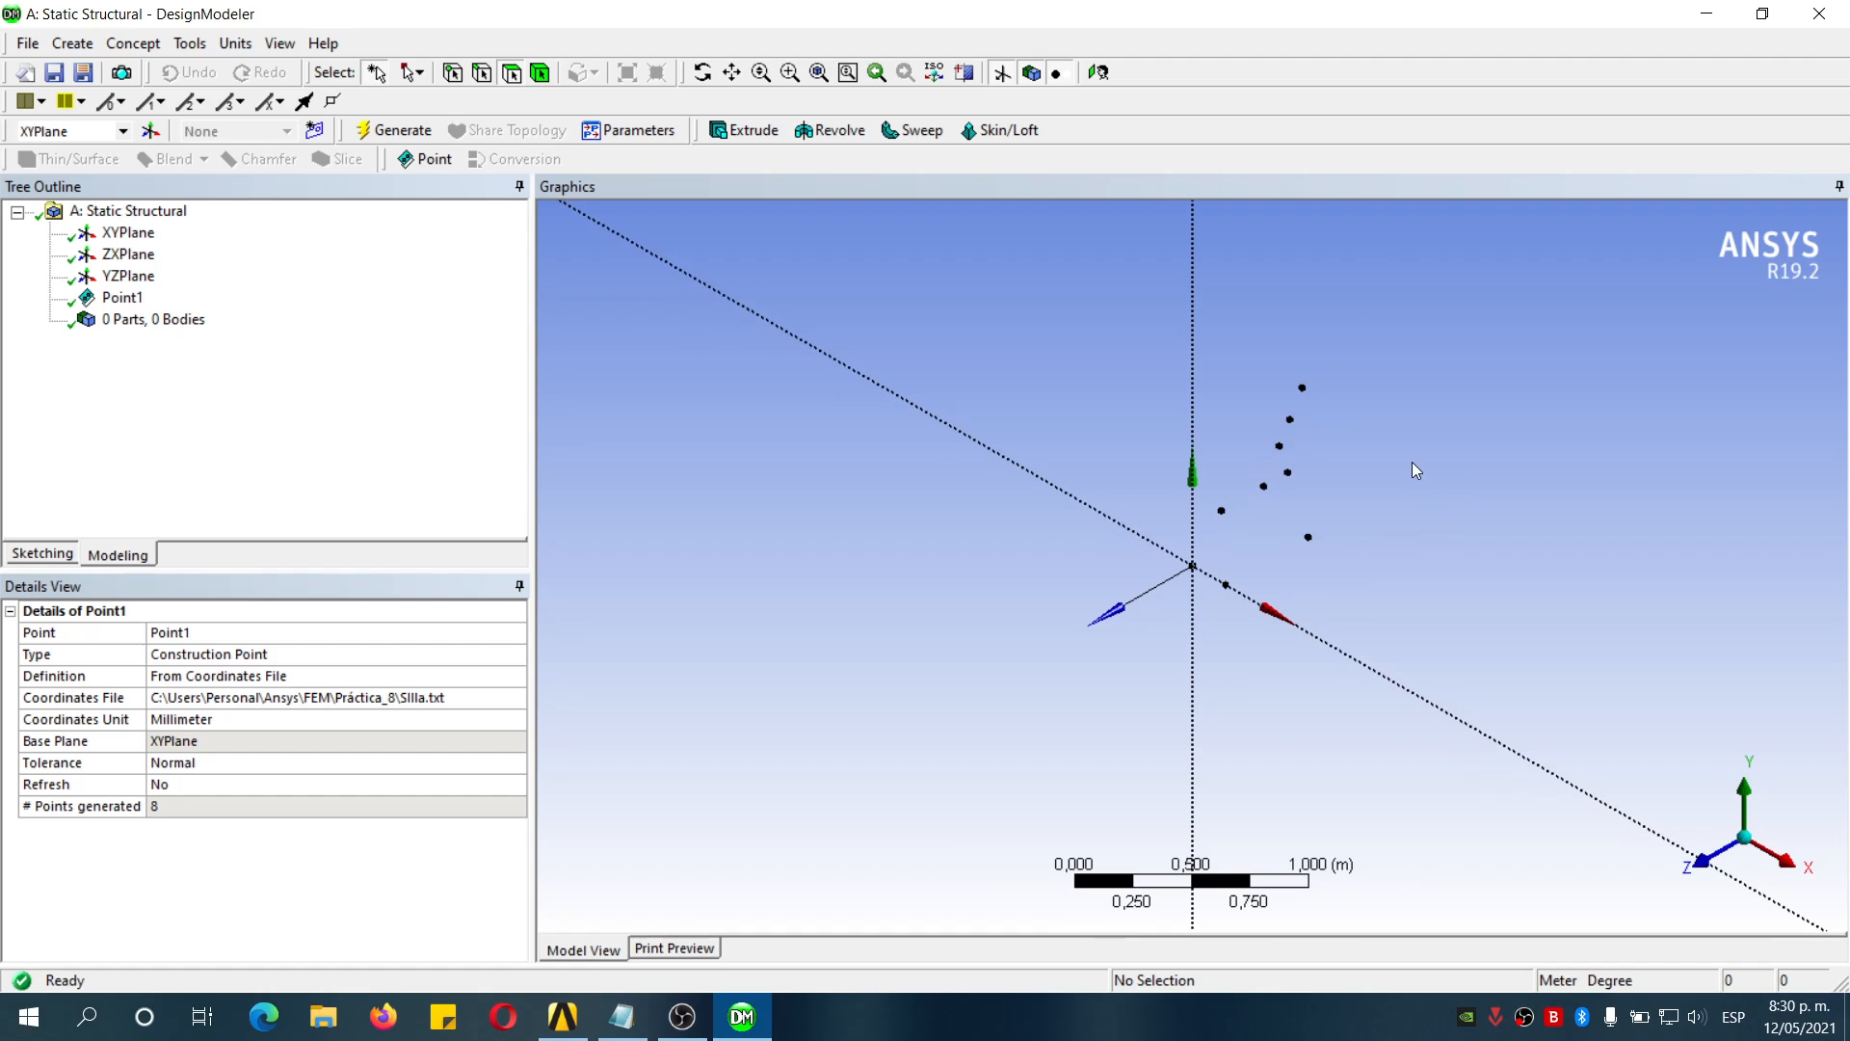
scroll(1405, 477, "up", 3)
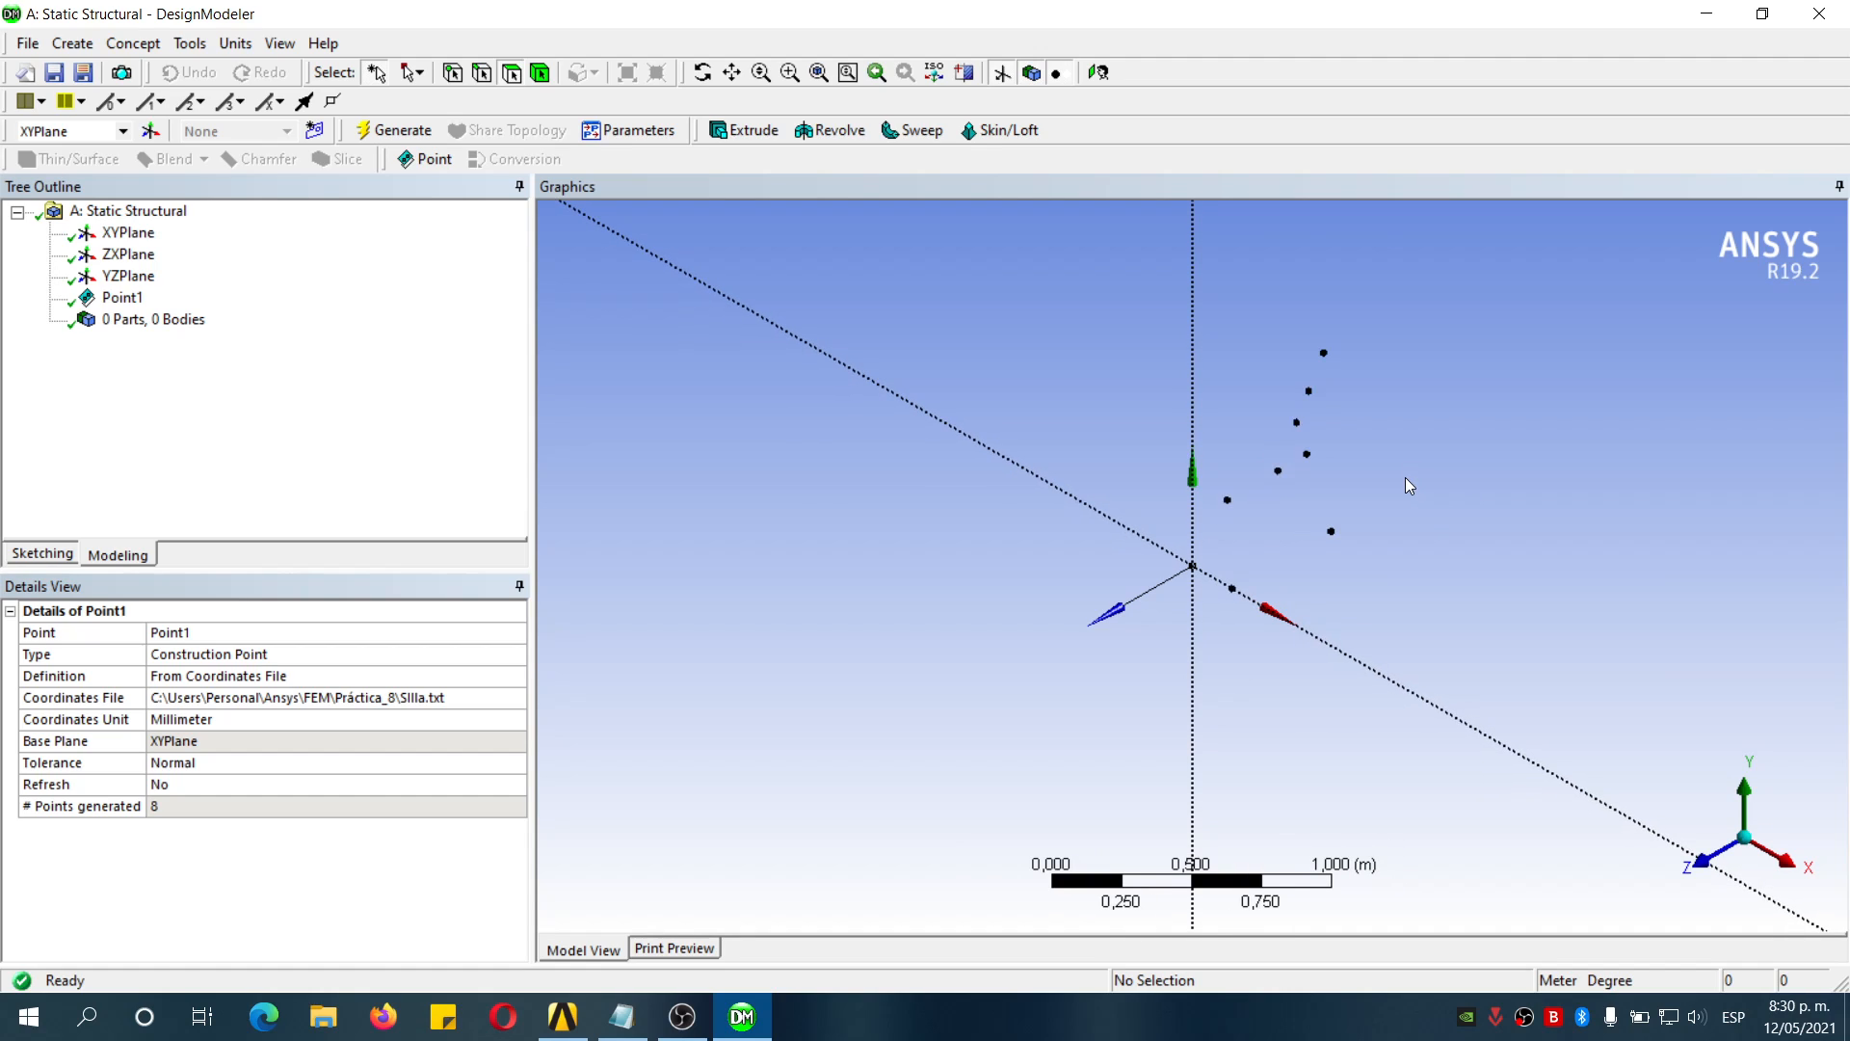
scroll(1402, 475, "down", 1)
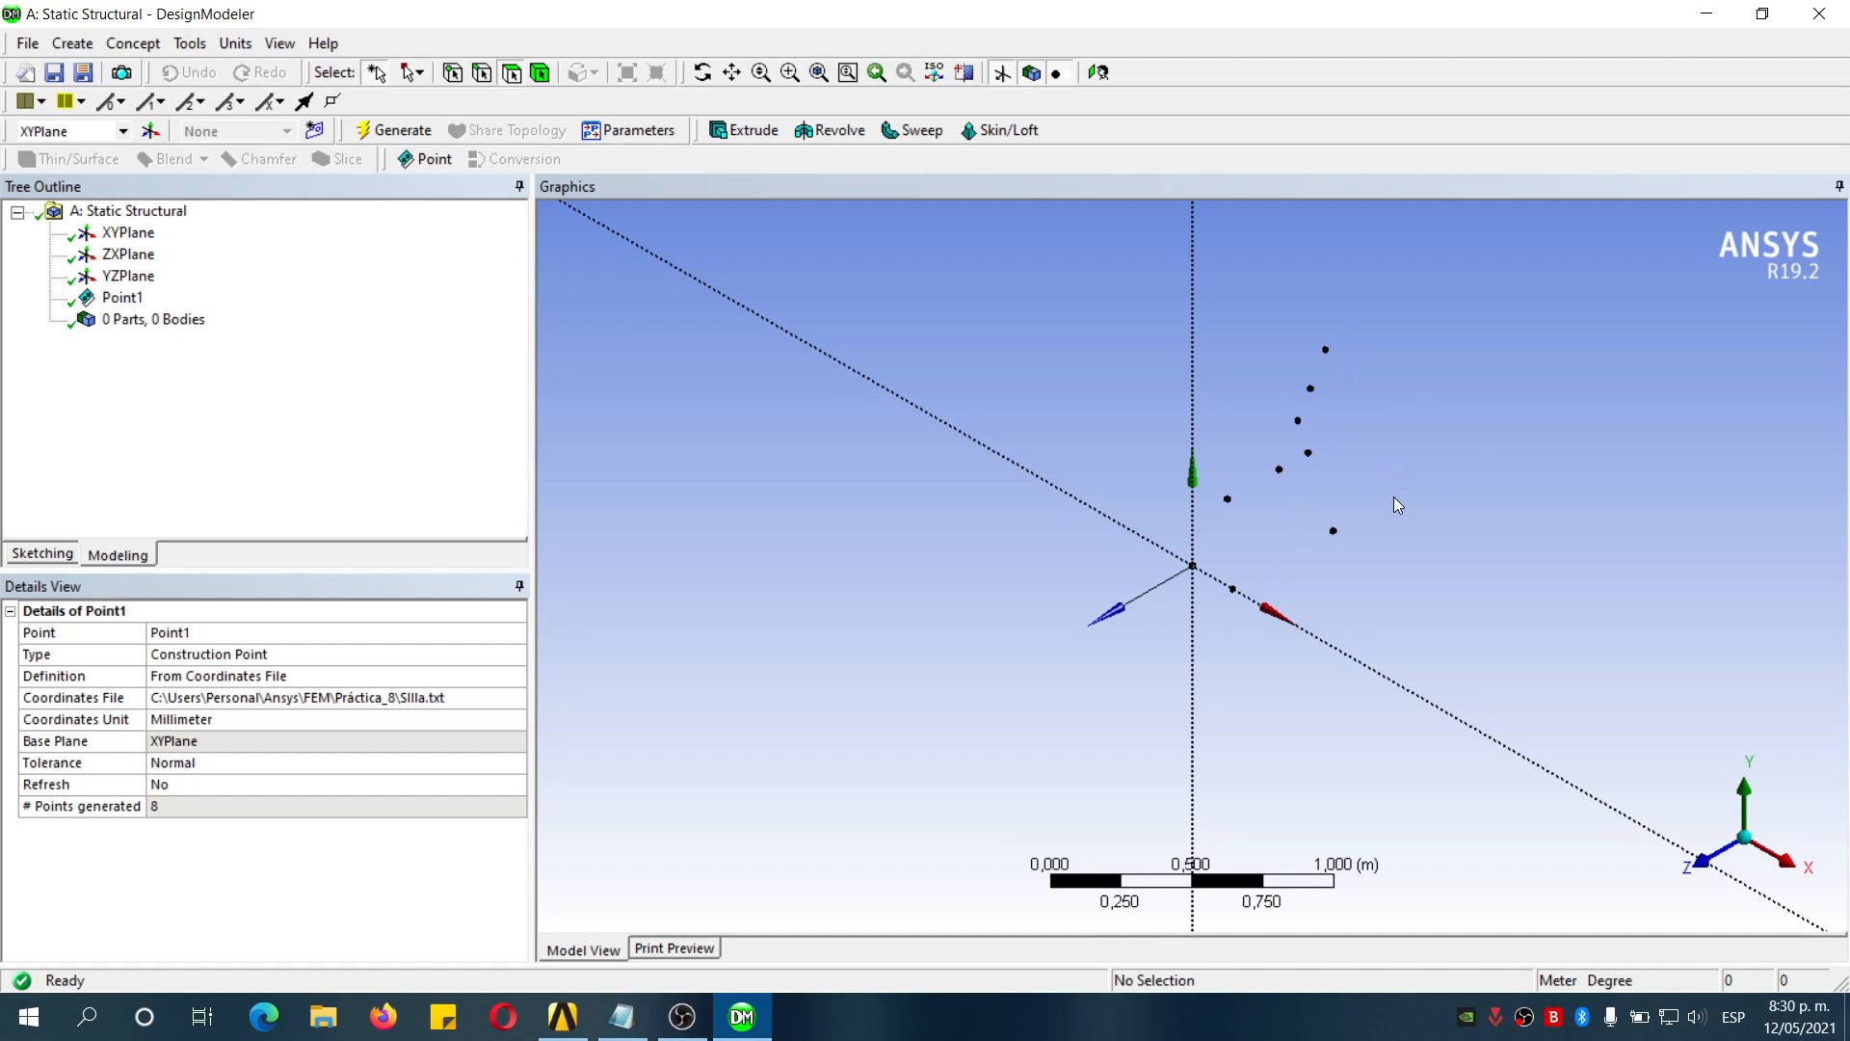
scroll(1344, 409, "up", 2)
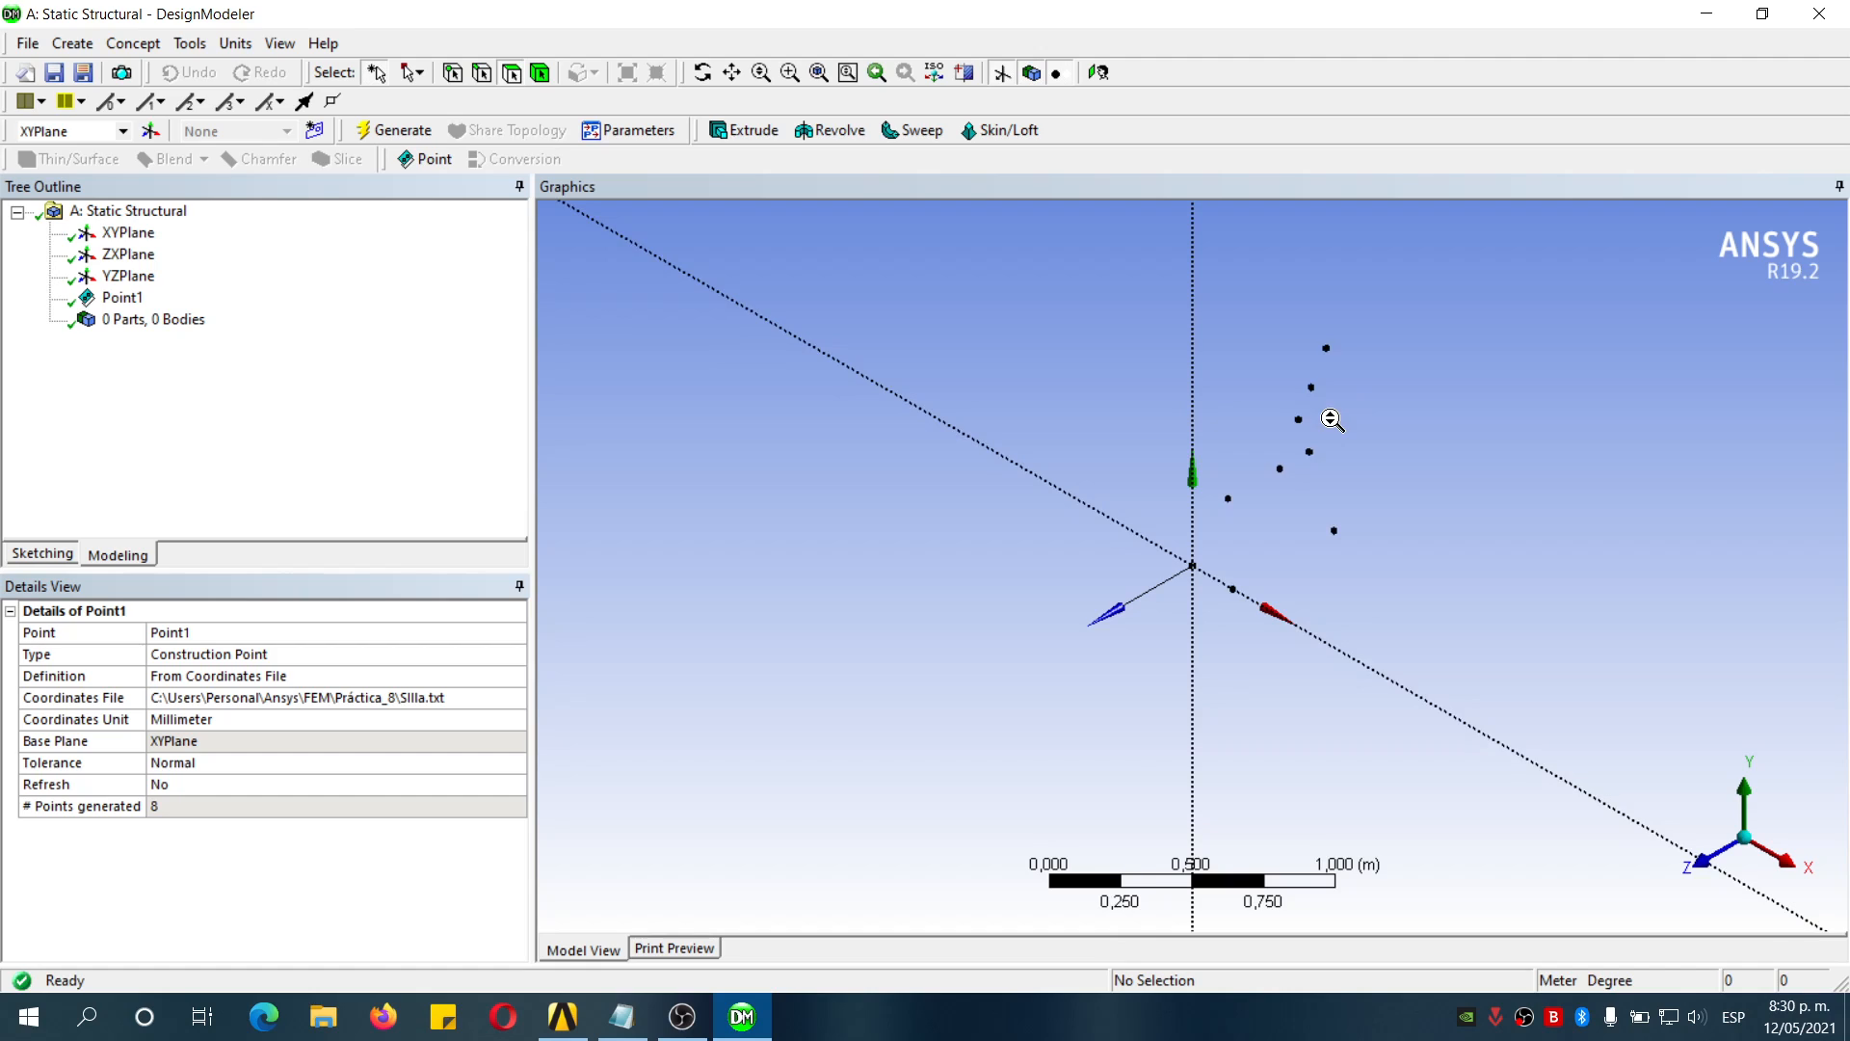
scroll(1349, 466, "down", 1)
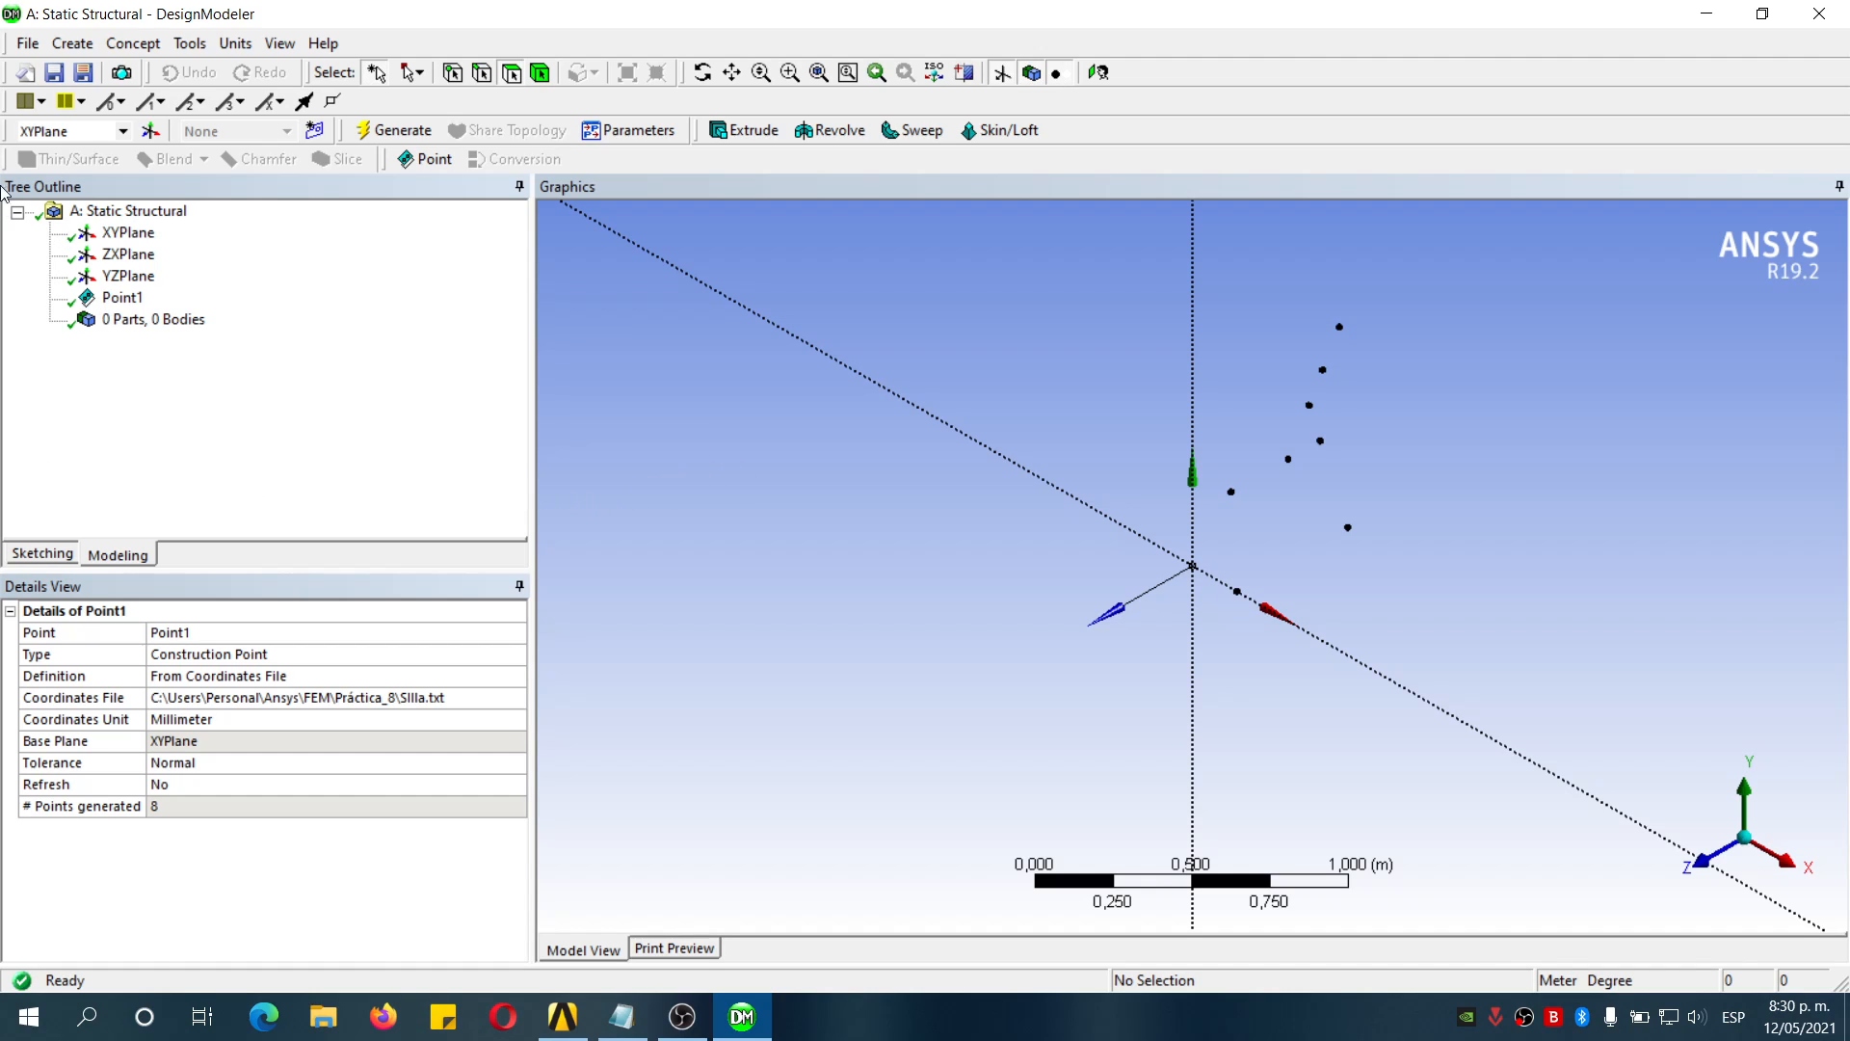
Generate a four-segment Lines From Points body along the long sloping member, from the X-axis point to the topmost point, as Add Frozen
left_click(135, 43)
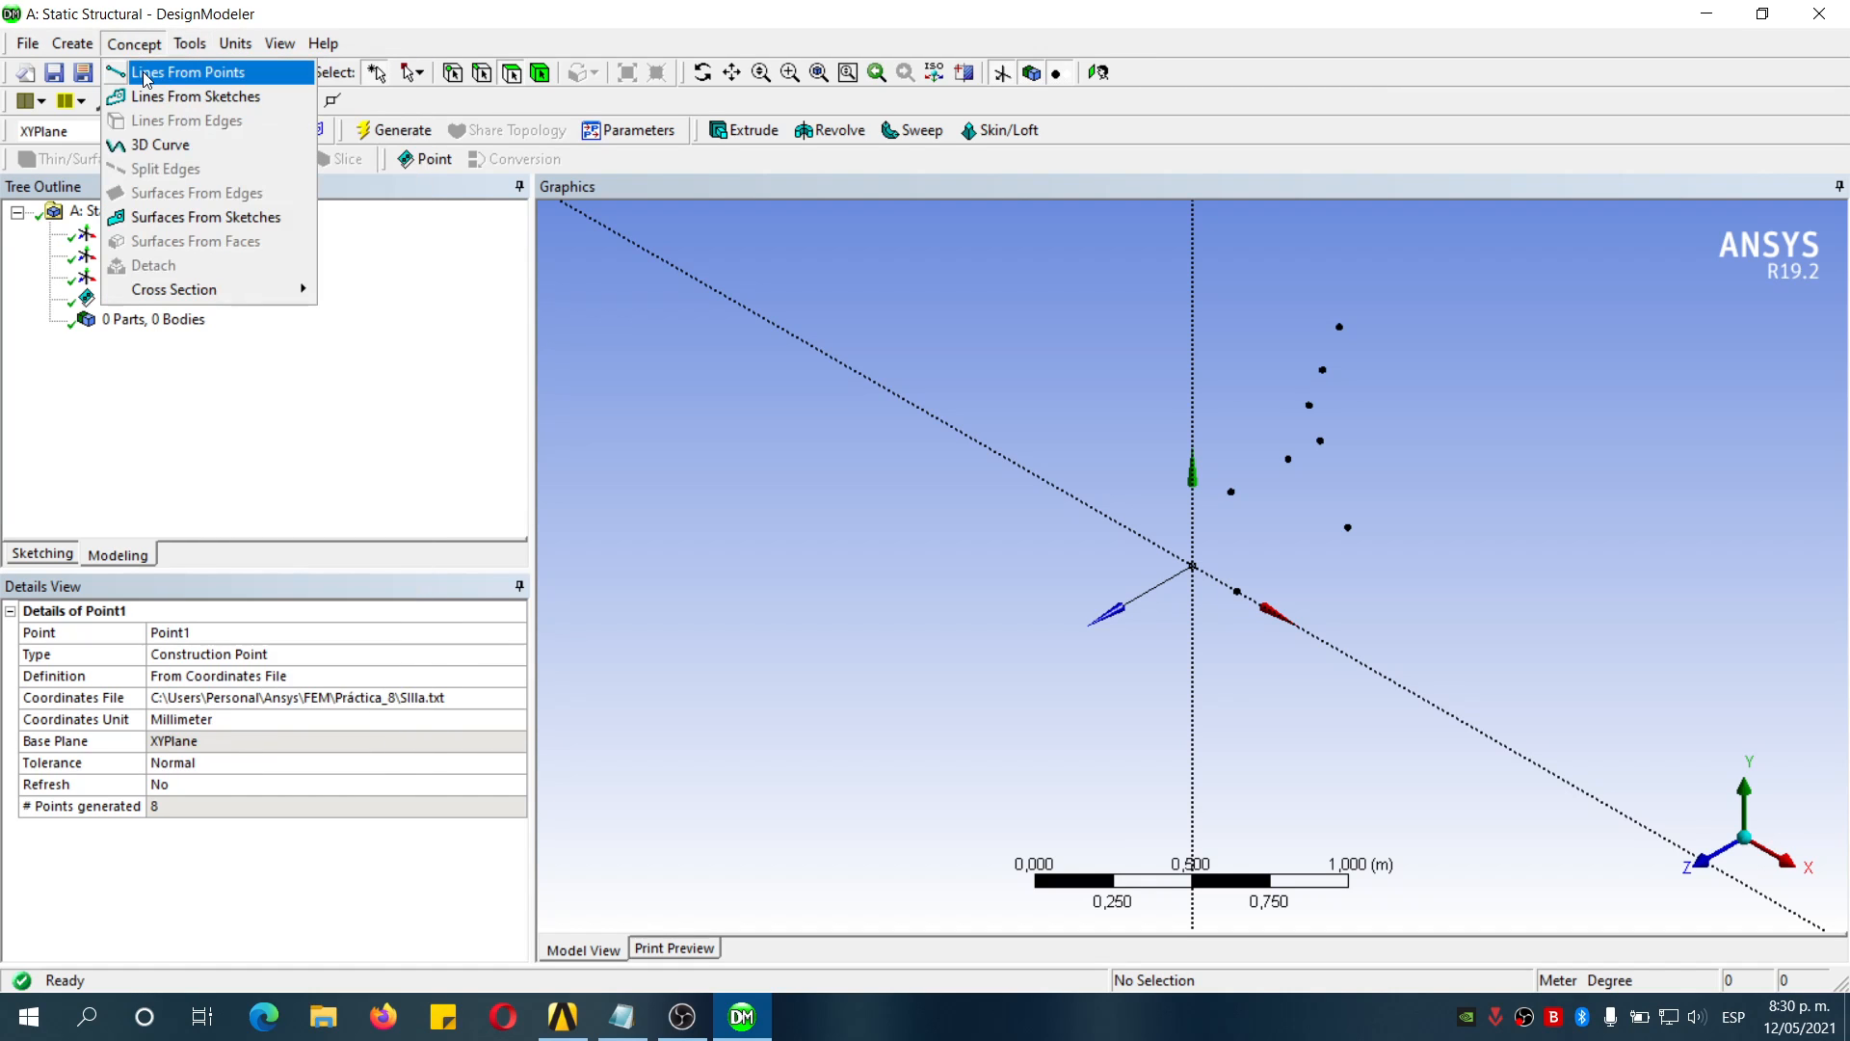
key("Escape")
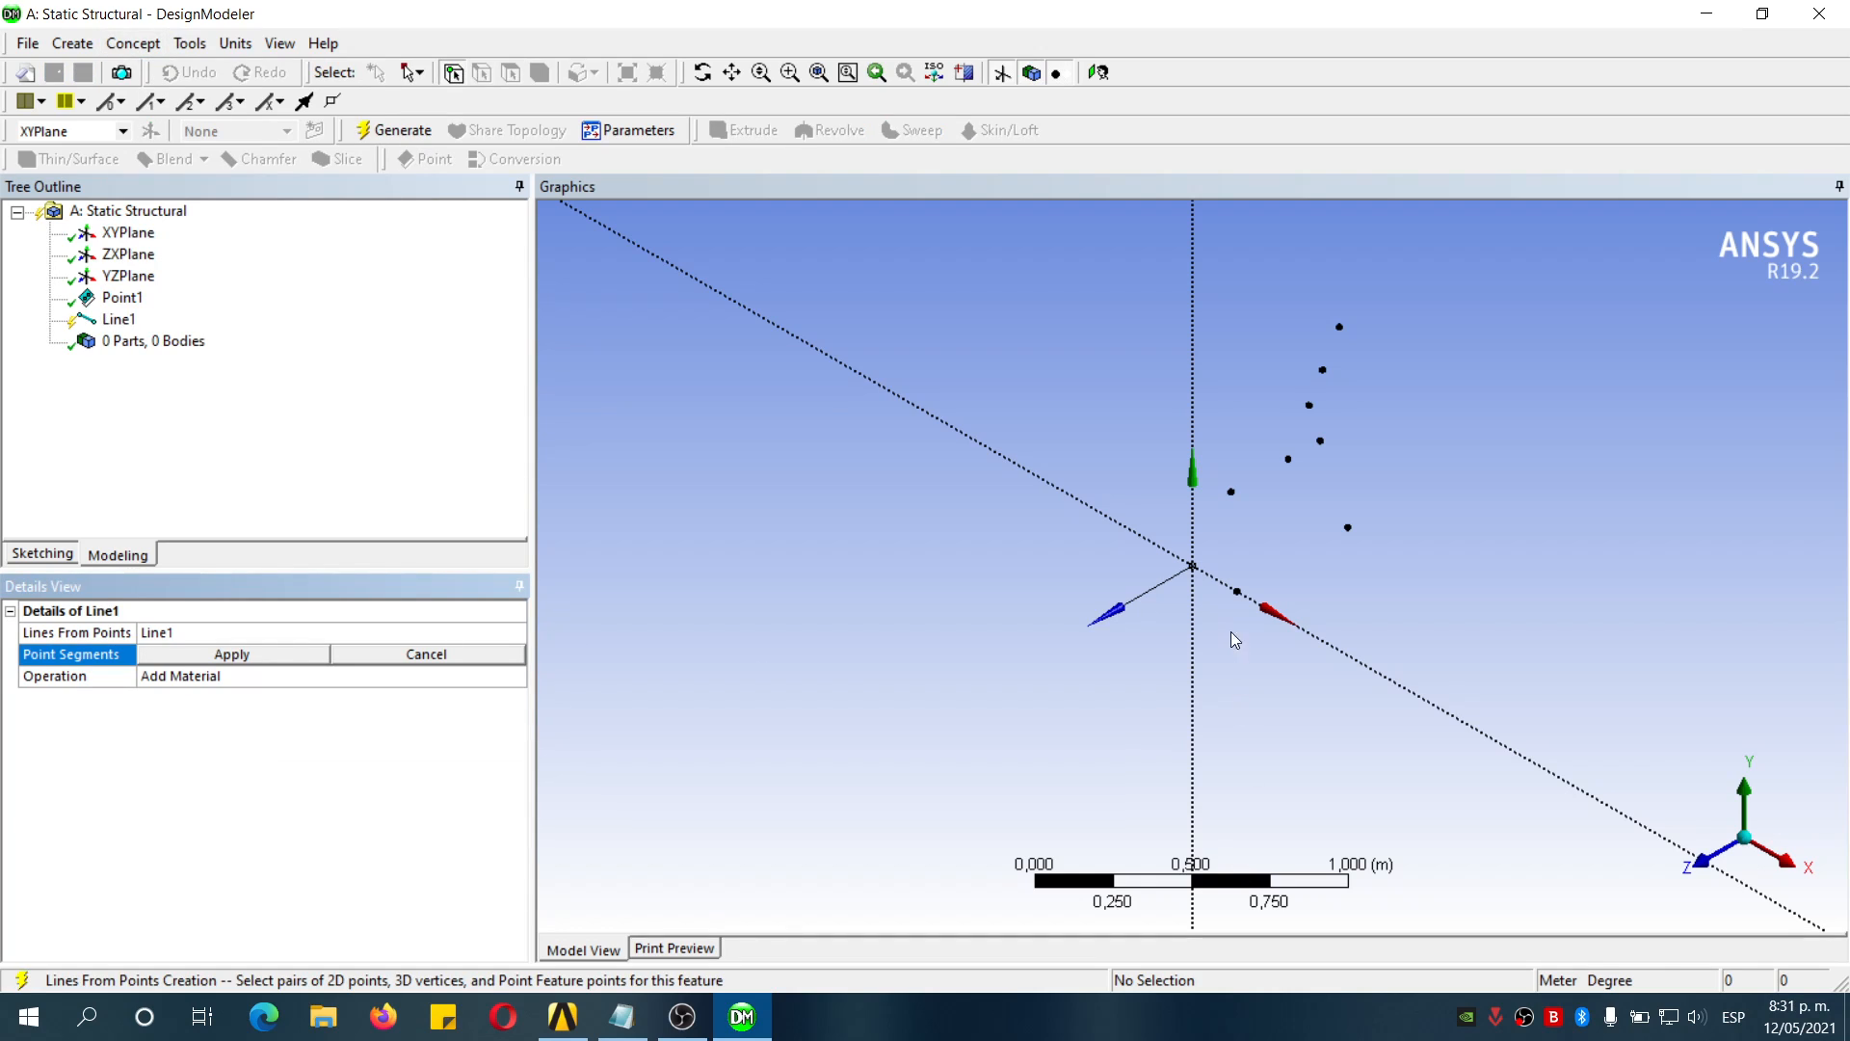
left_click(1288, 460, "ctrl")
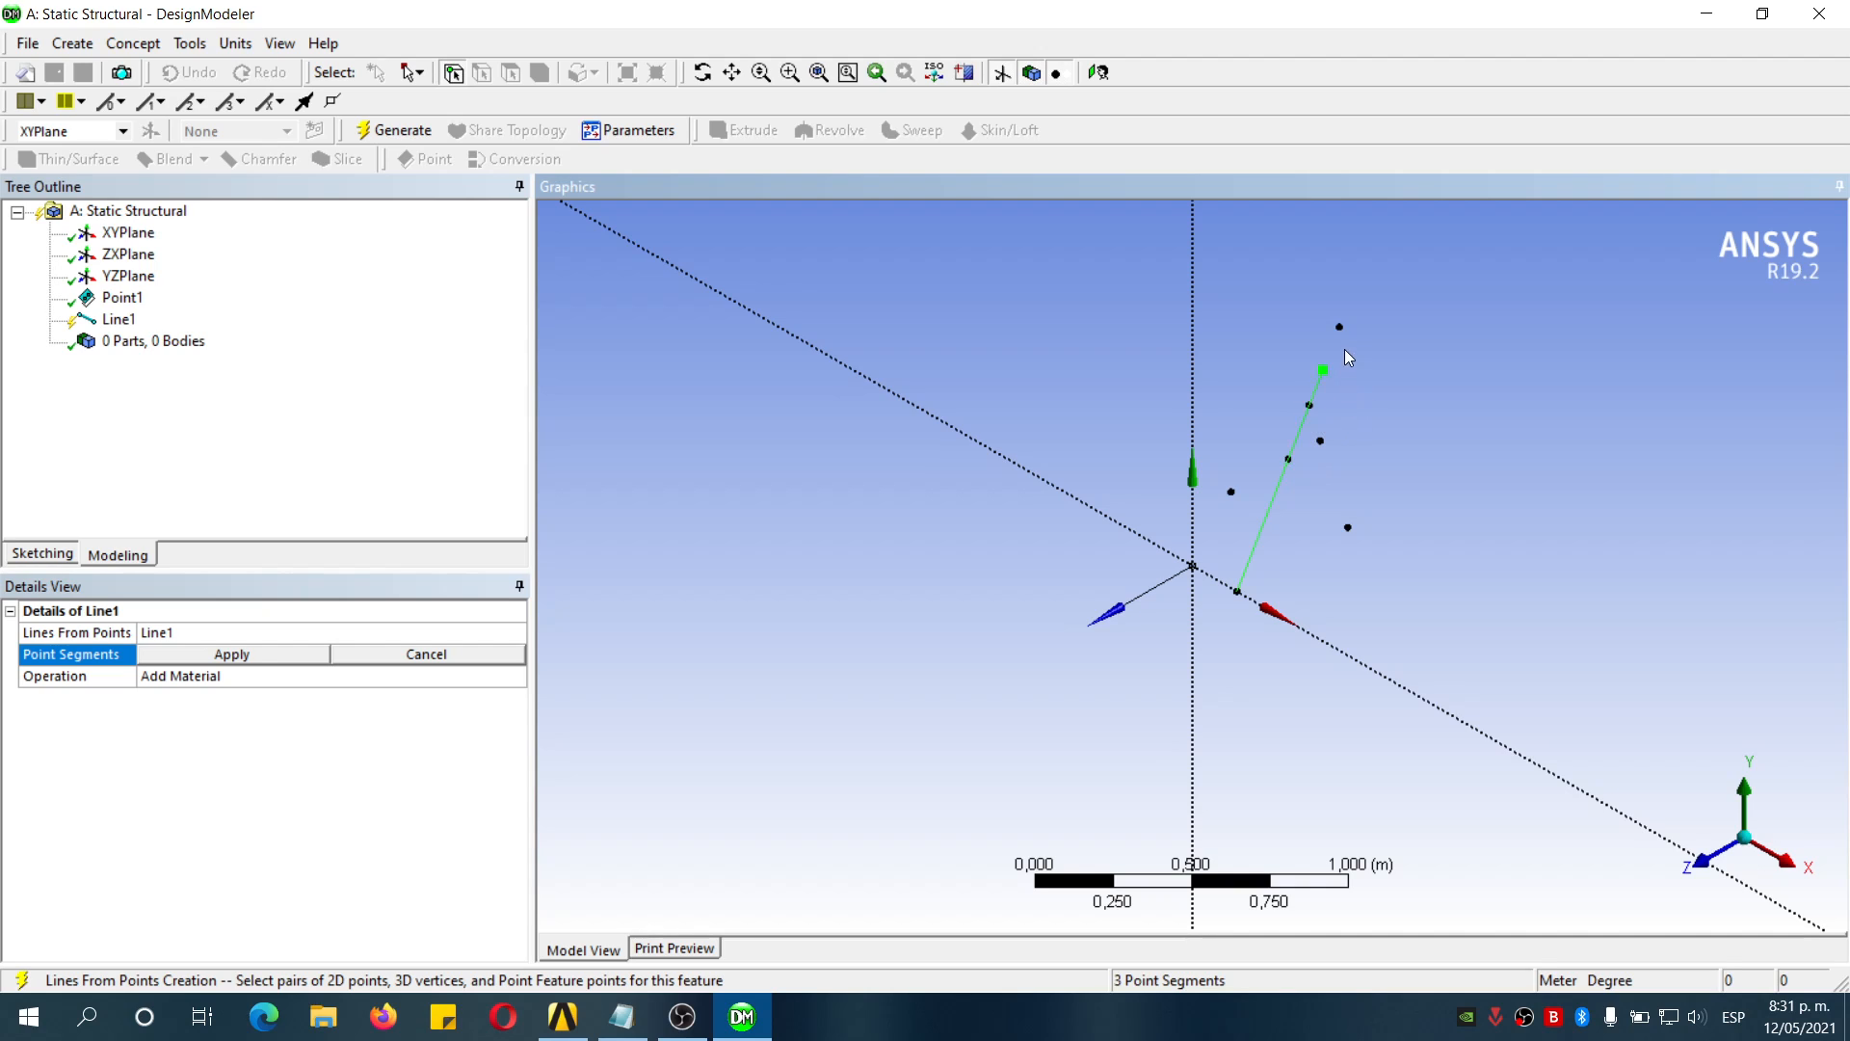
left_click(297, 653)
left_click(294, 679)
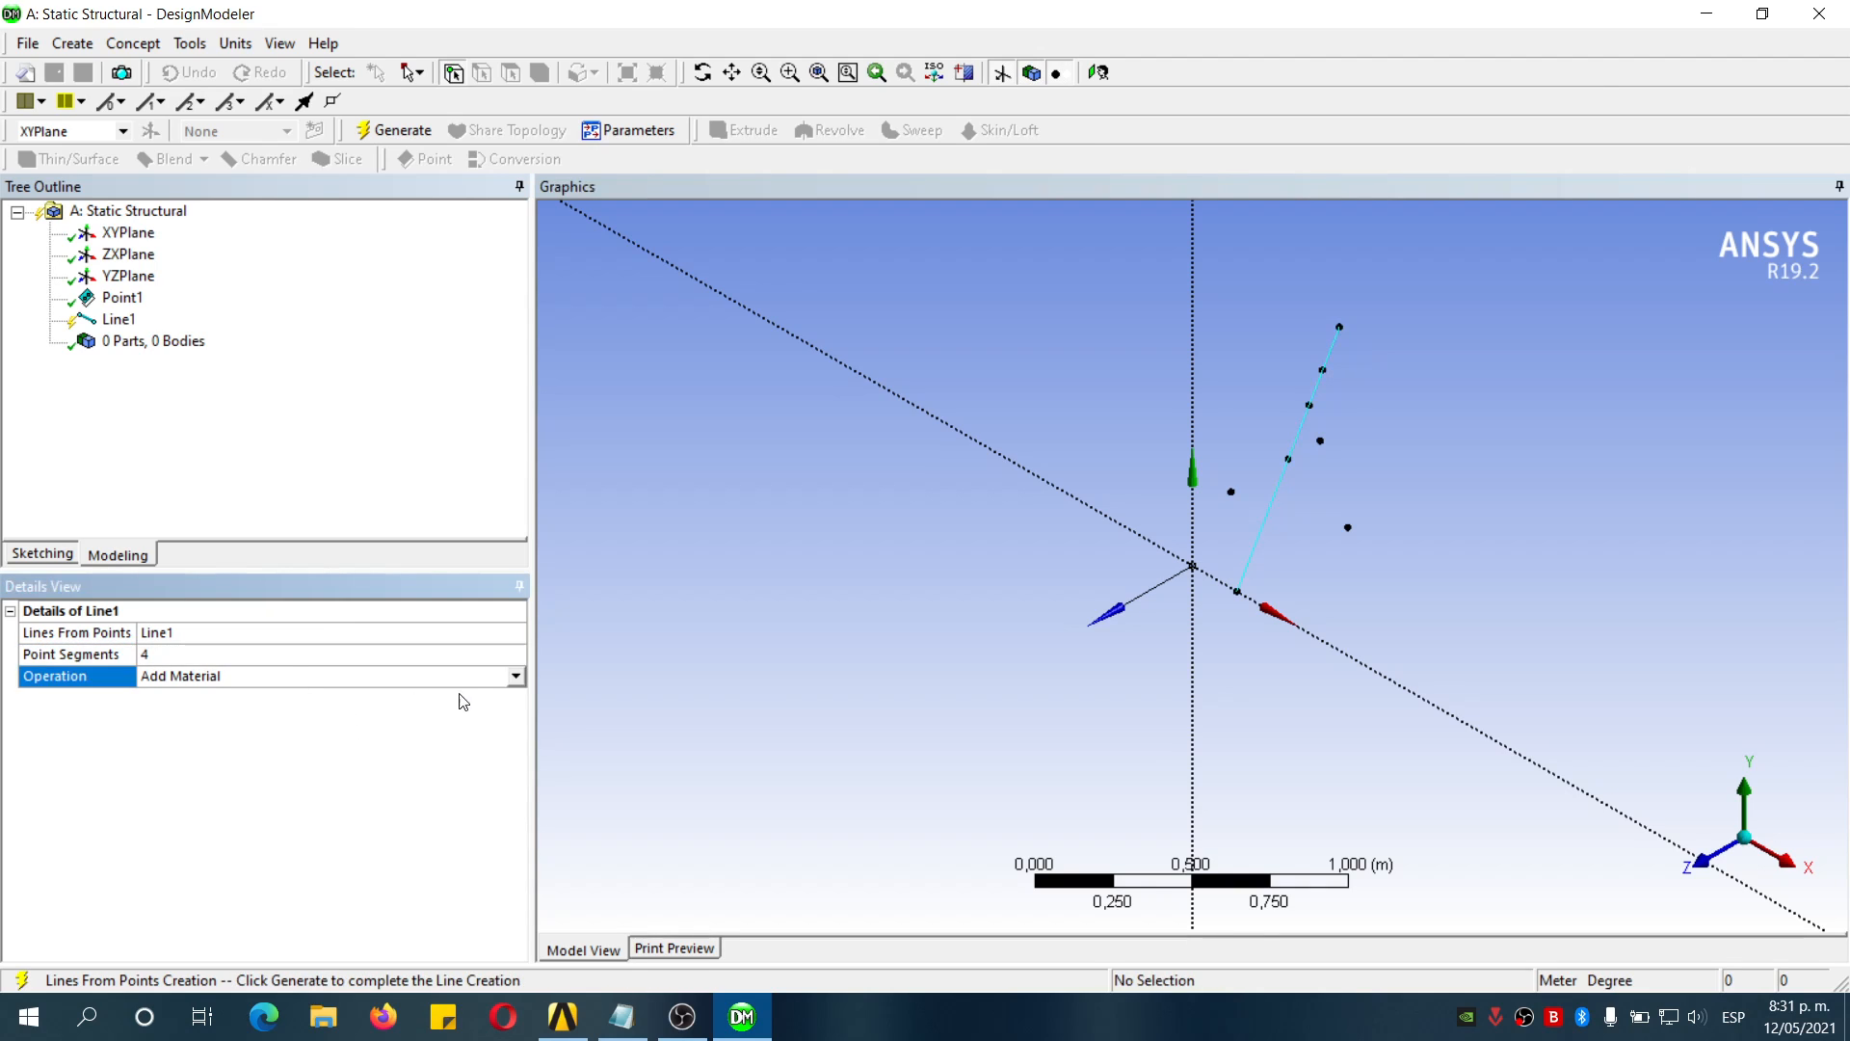
left_click(518, 677)
left_click(362, 695)
left_click(395, 131)
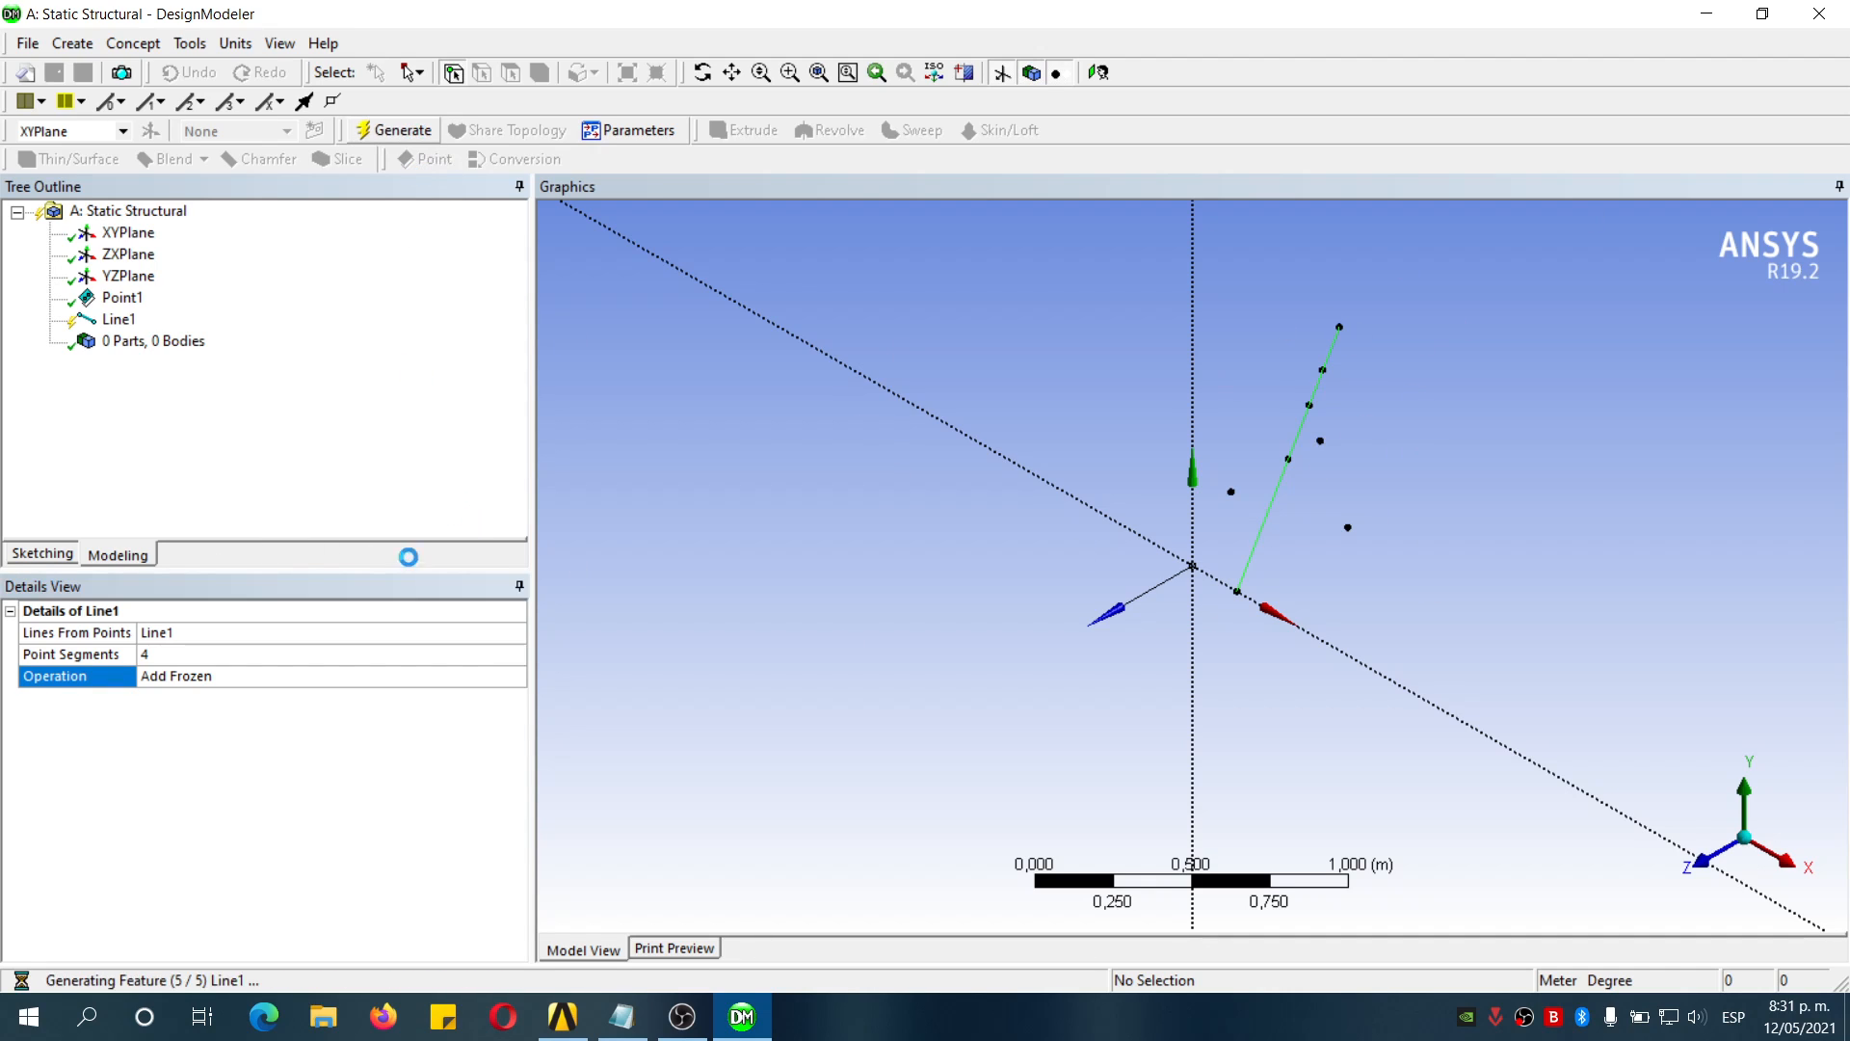
Generate a two-segment Lines From Points body for the rear leg, joining its foot to the long member's middle point, as Add Frozen
left_click(134, 43)
left_click(155, 73)
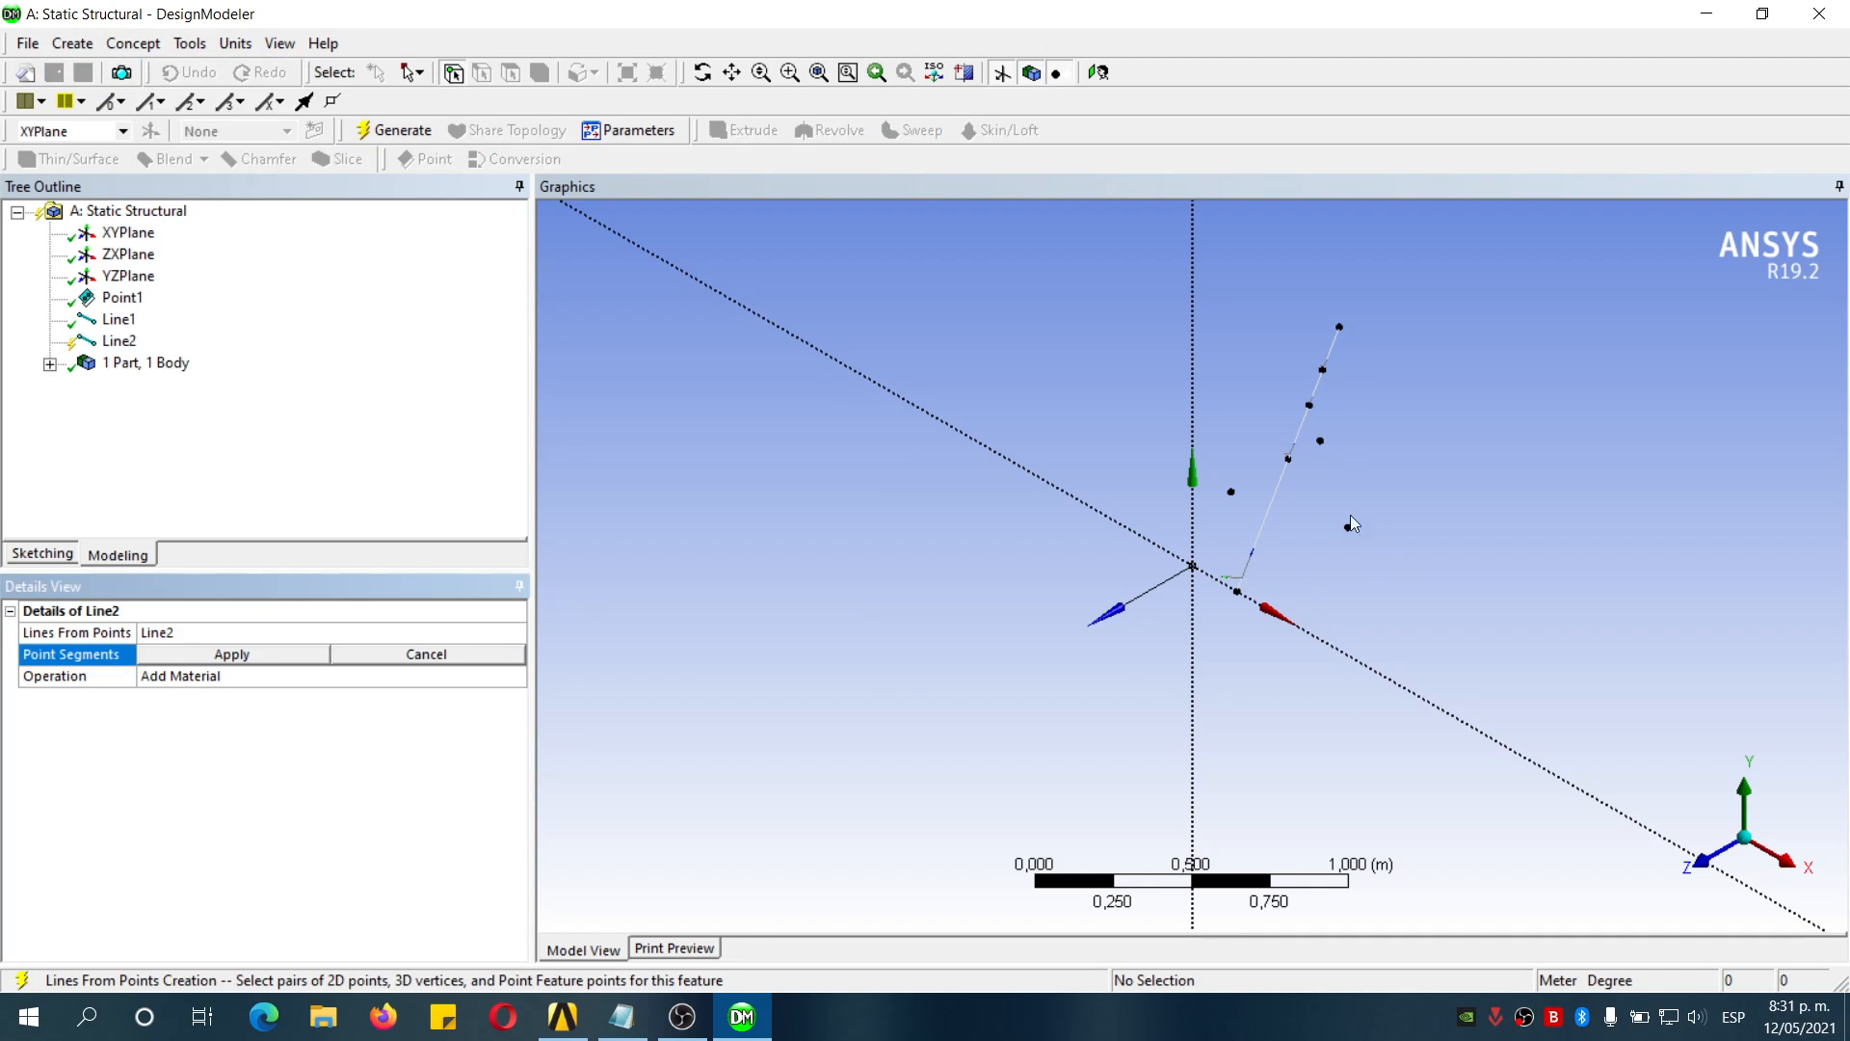
left_click(1309, 406)
left_click(1321, 443)
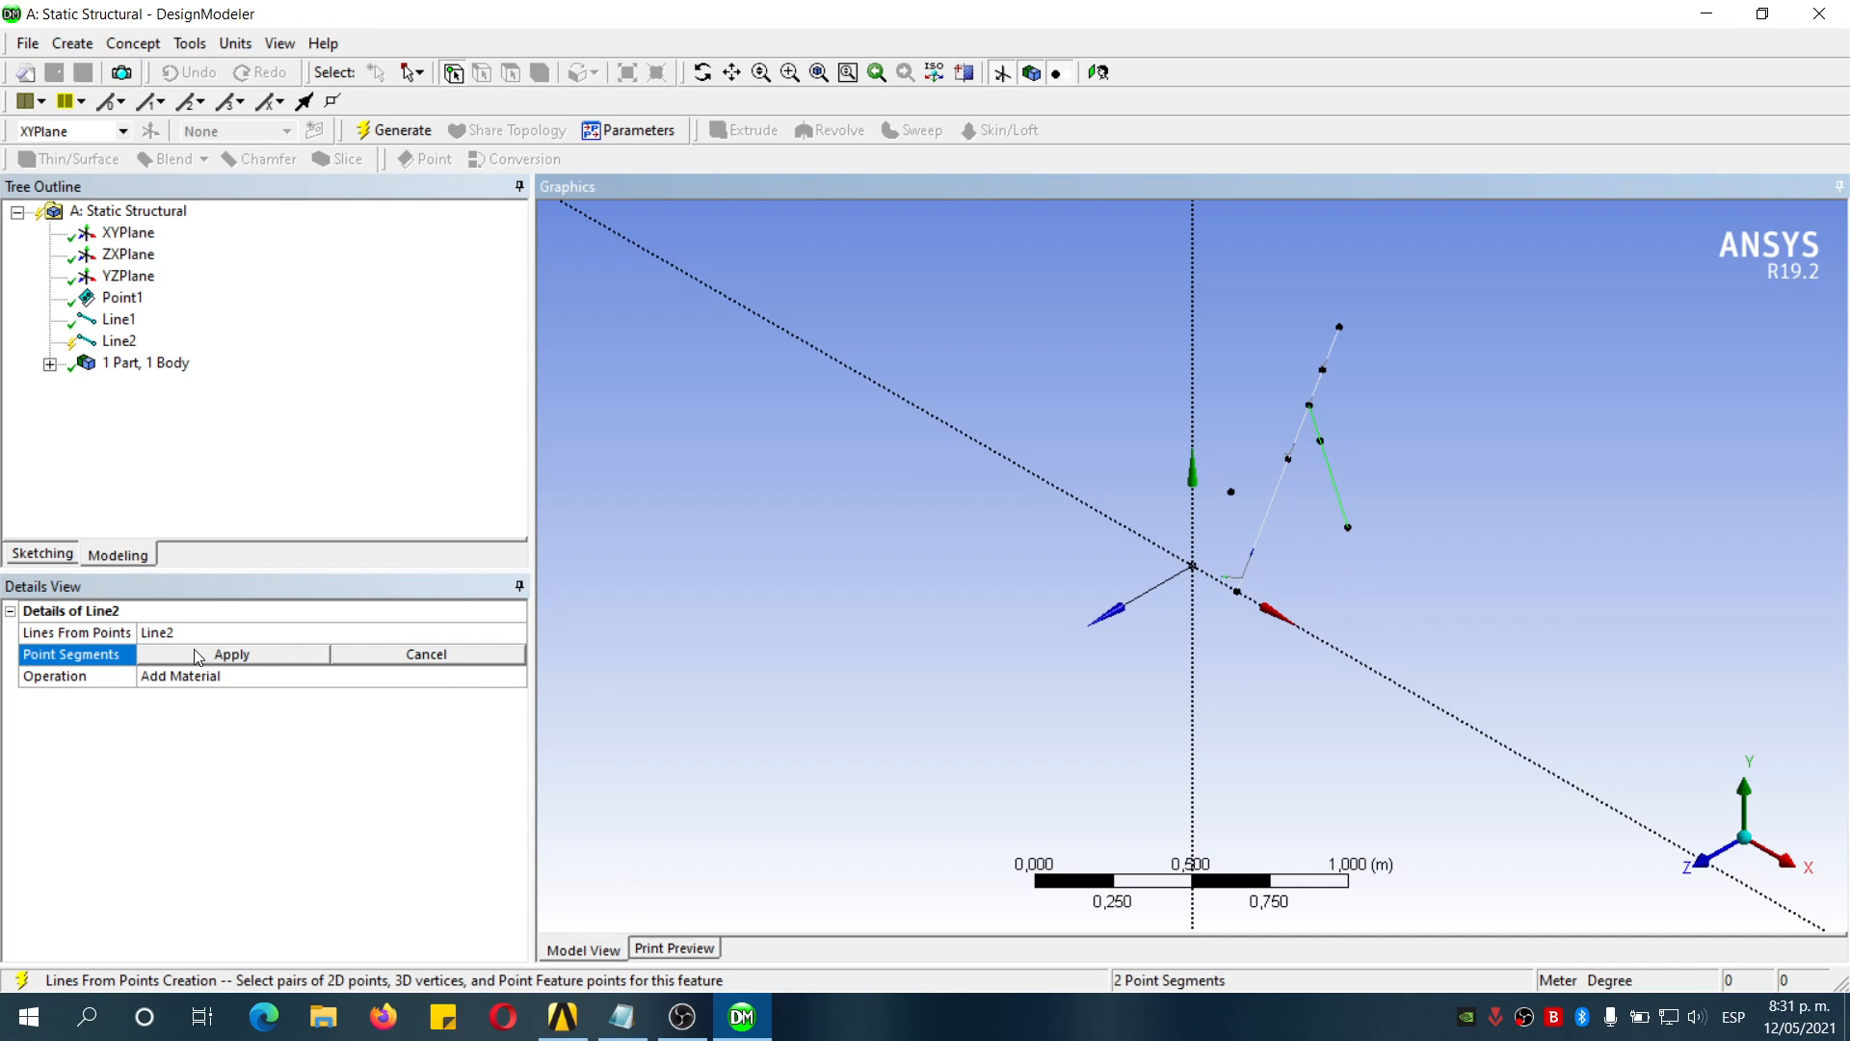
left_click(232, 654)
left_click(516, 675)
left_click(197, 713)
left_click(390, 131)
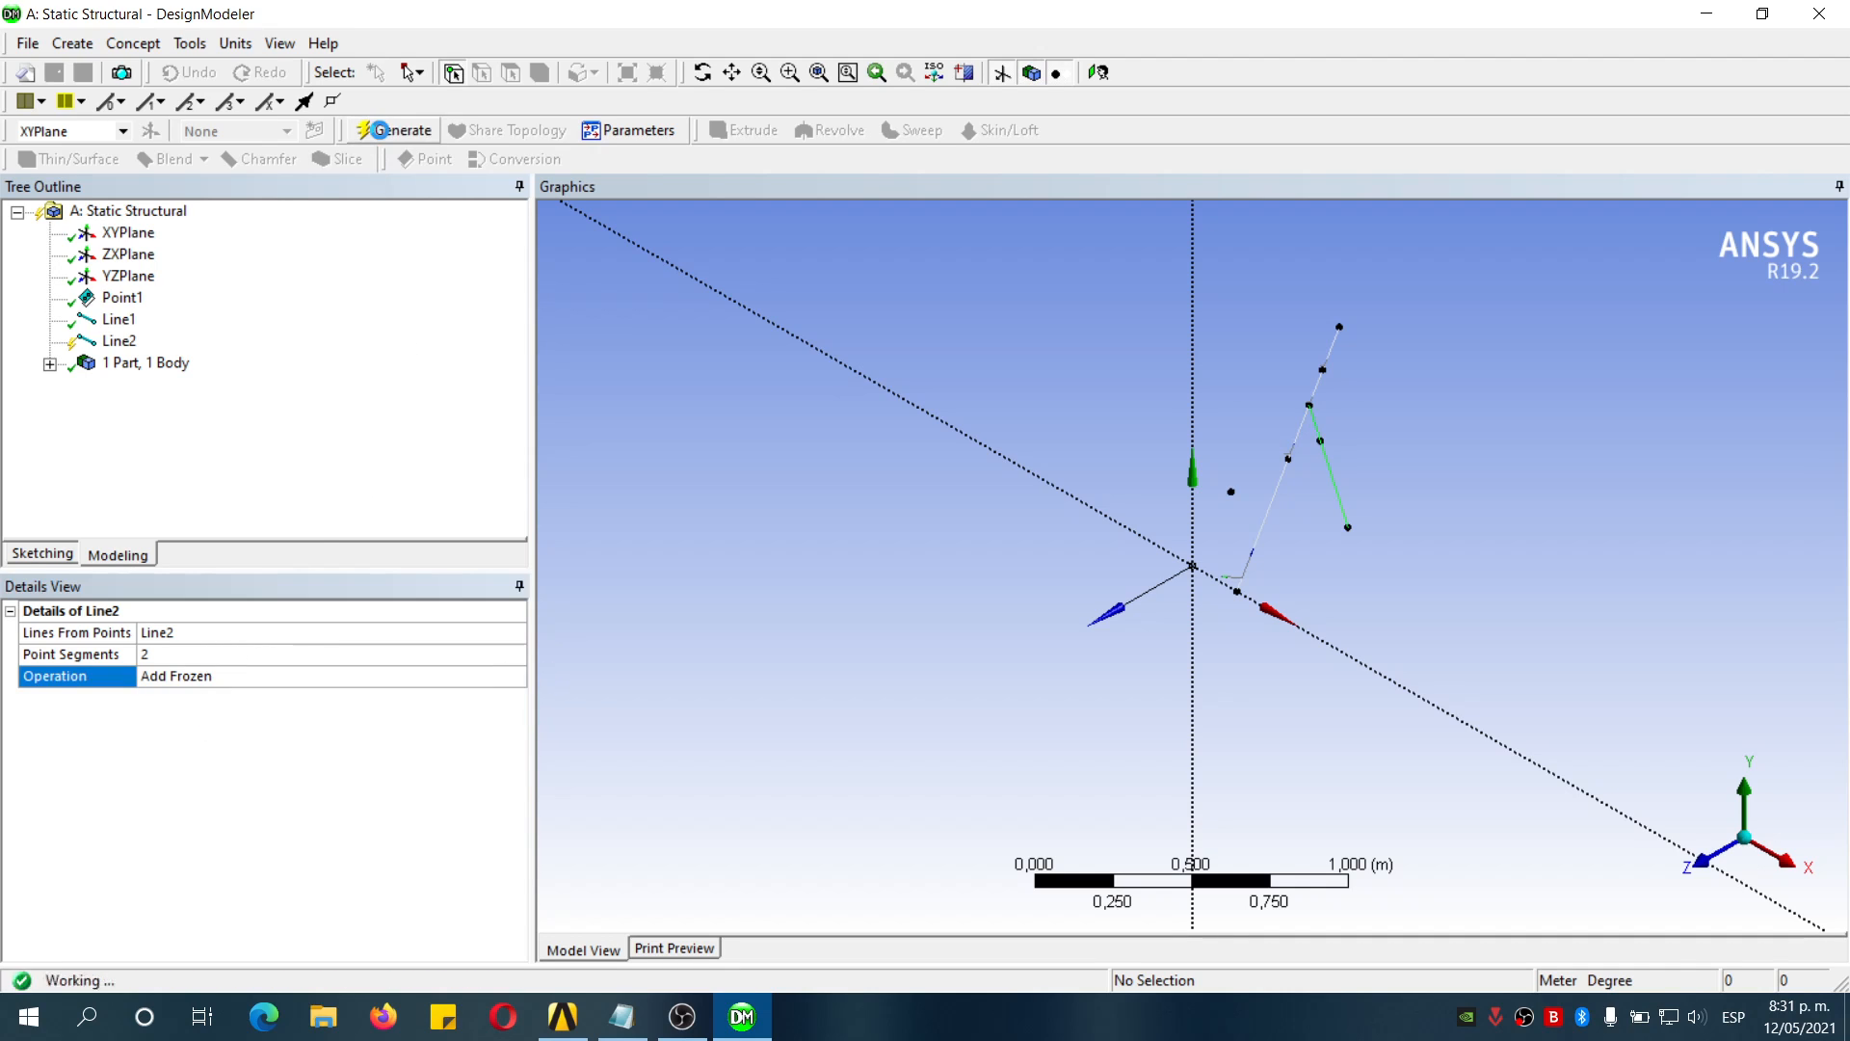
Generate a two-segment Lines From Points body for the seat, from its front point across the long member to the rear leg, as Add Frozen
left_click(109, 46)
left_click(144, 67)
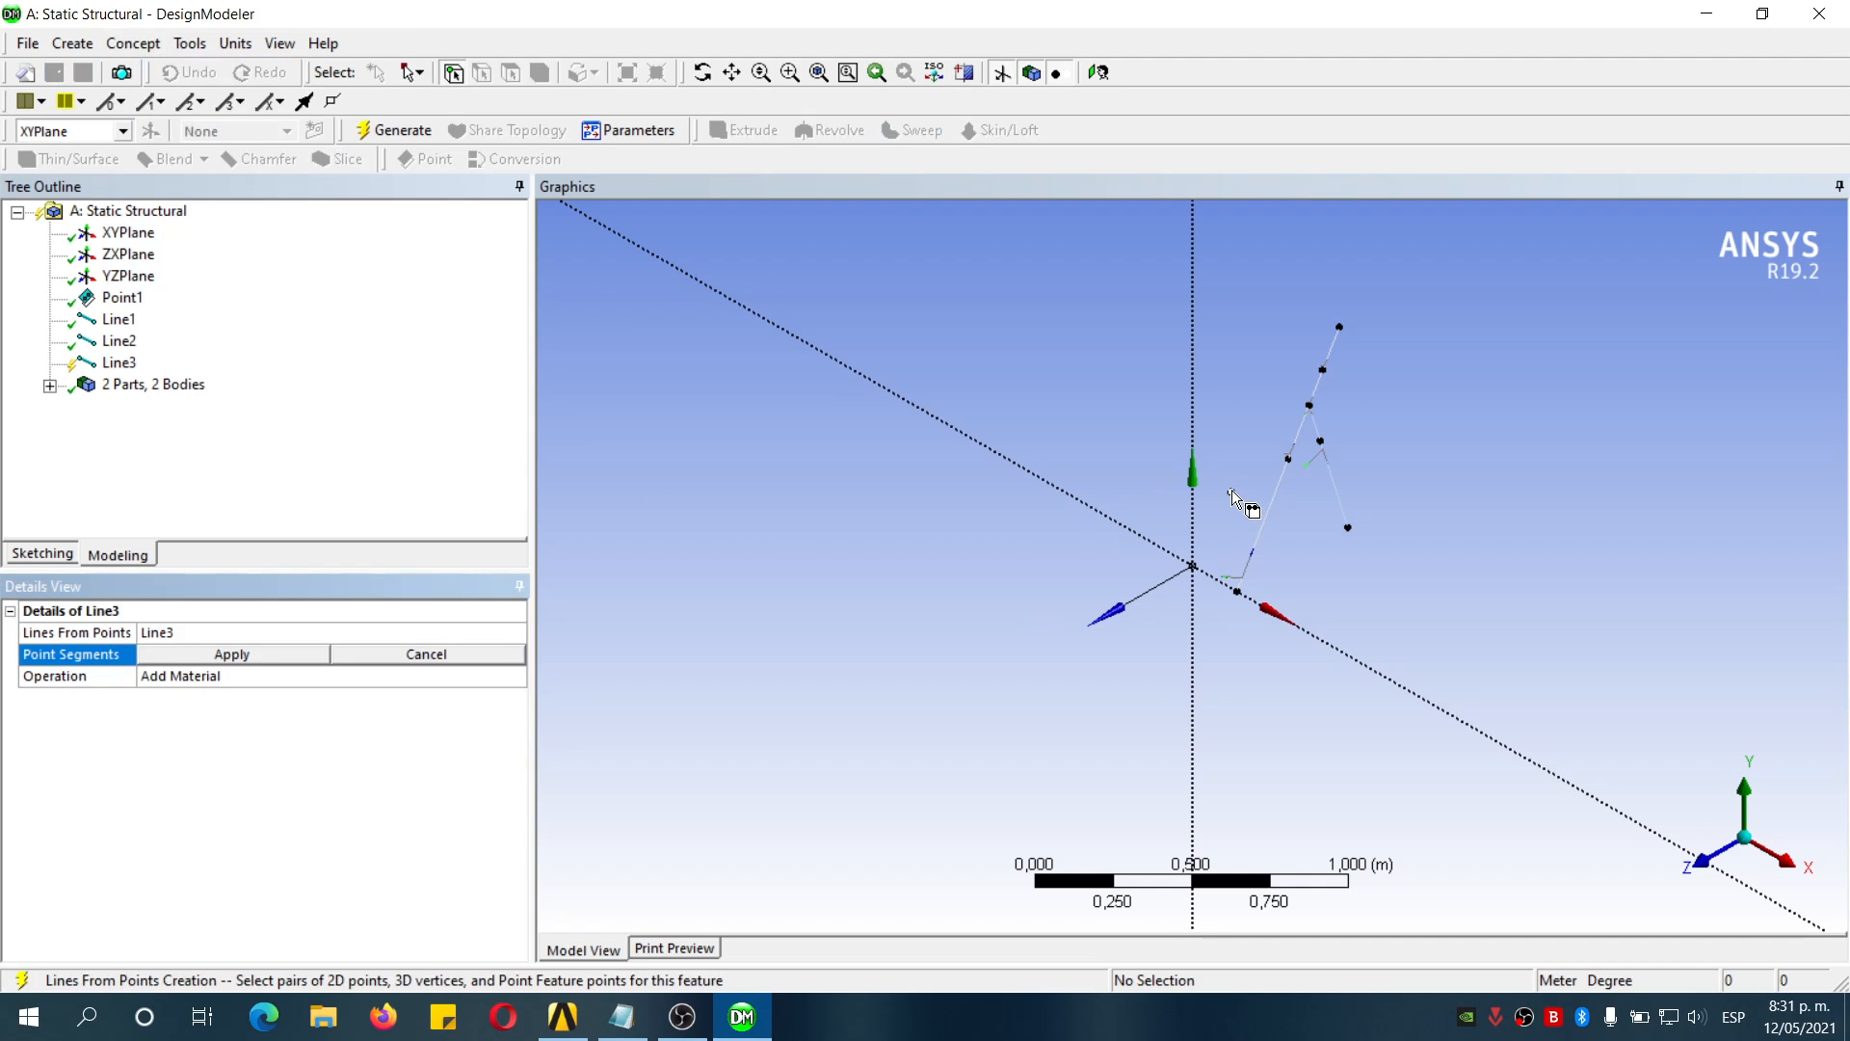
left_click(1232, 491)
left_click(1287, 460)
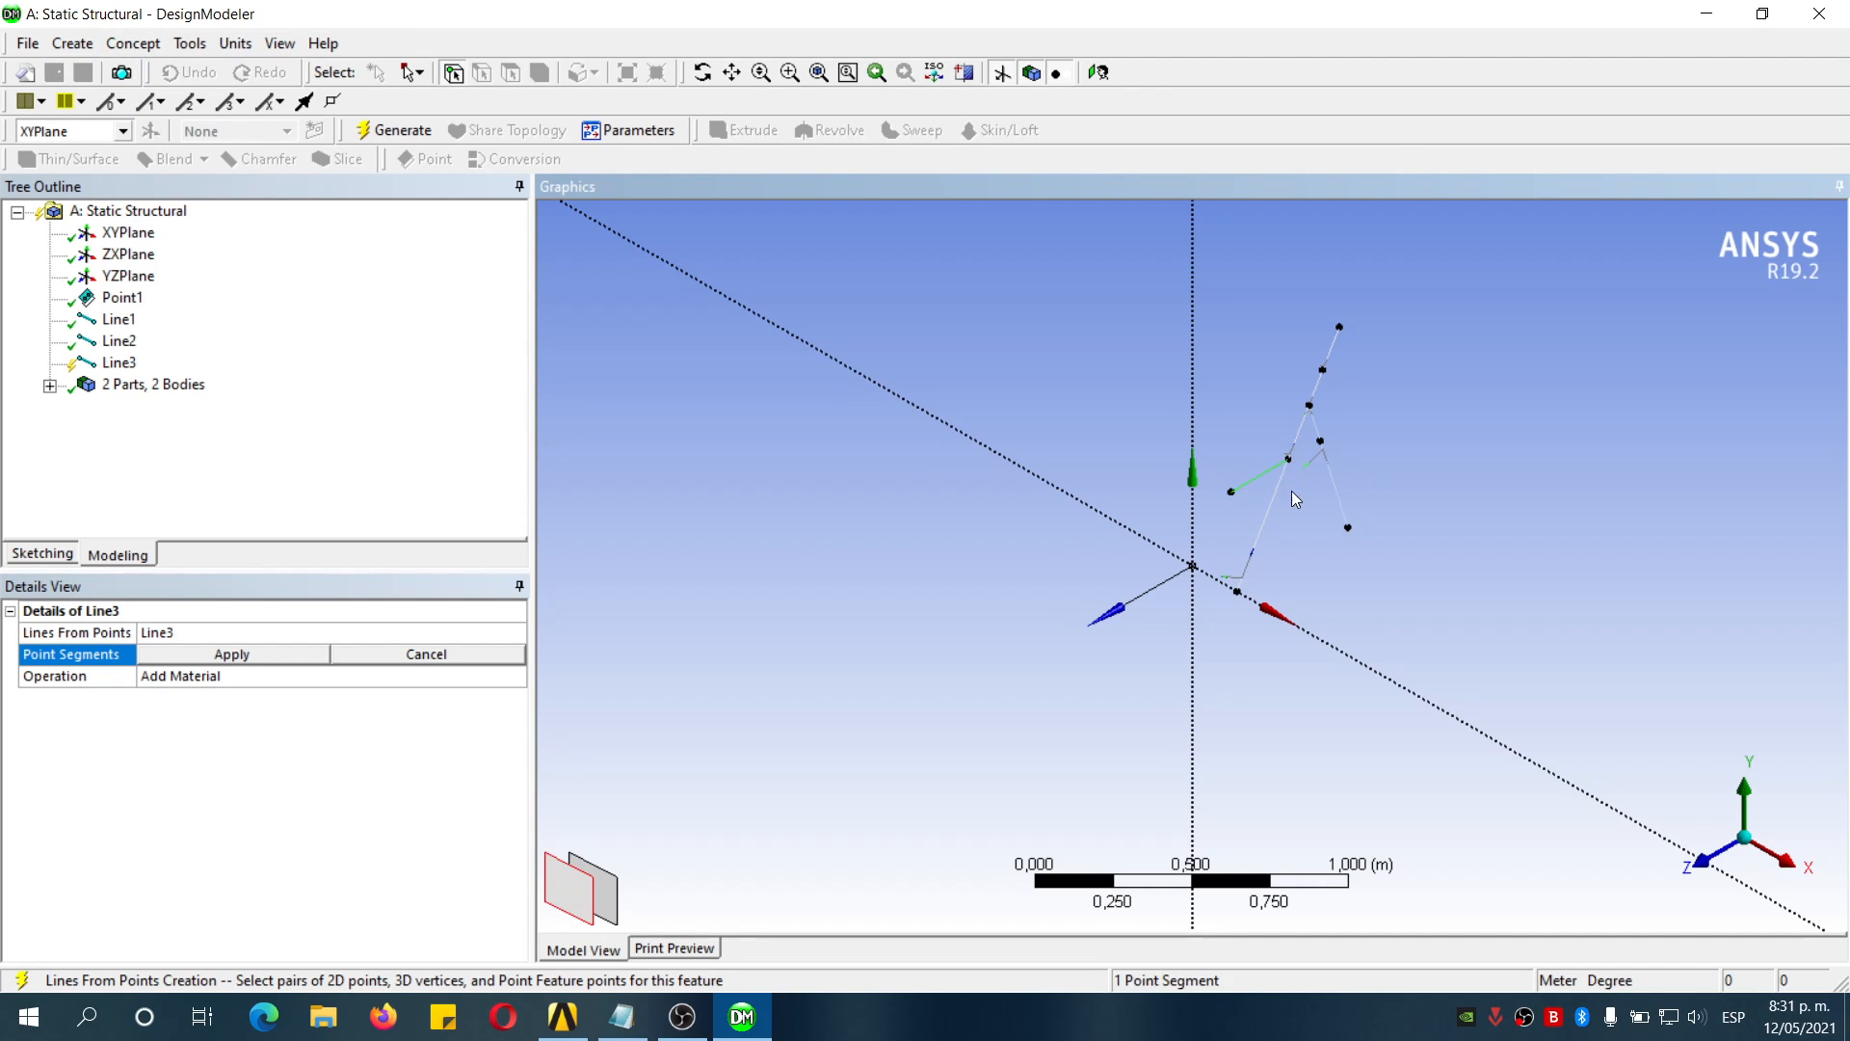
left_click(1289, 460)
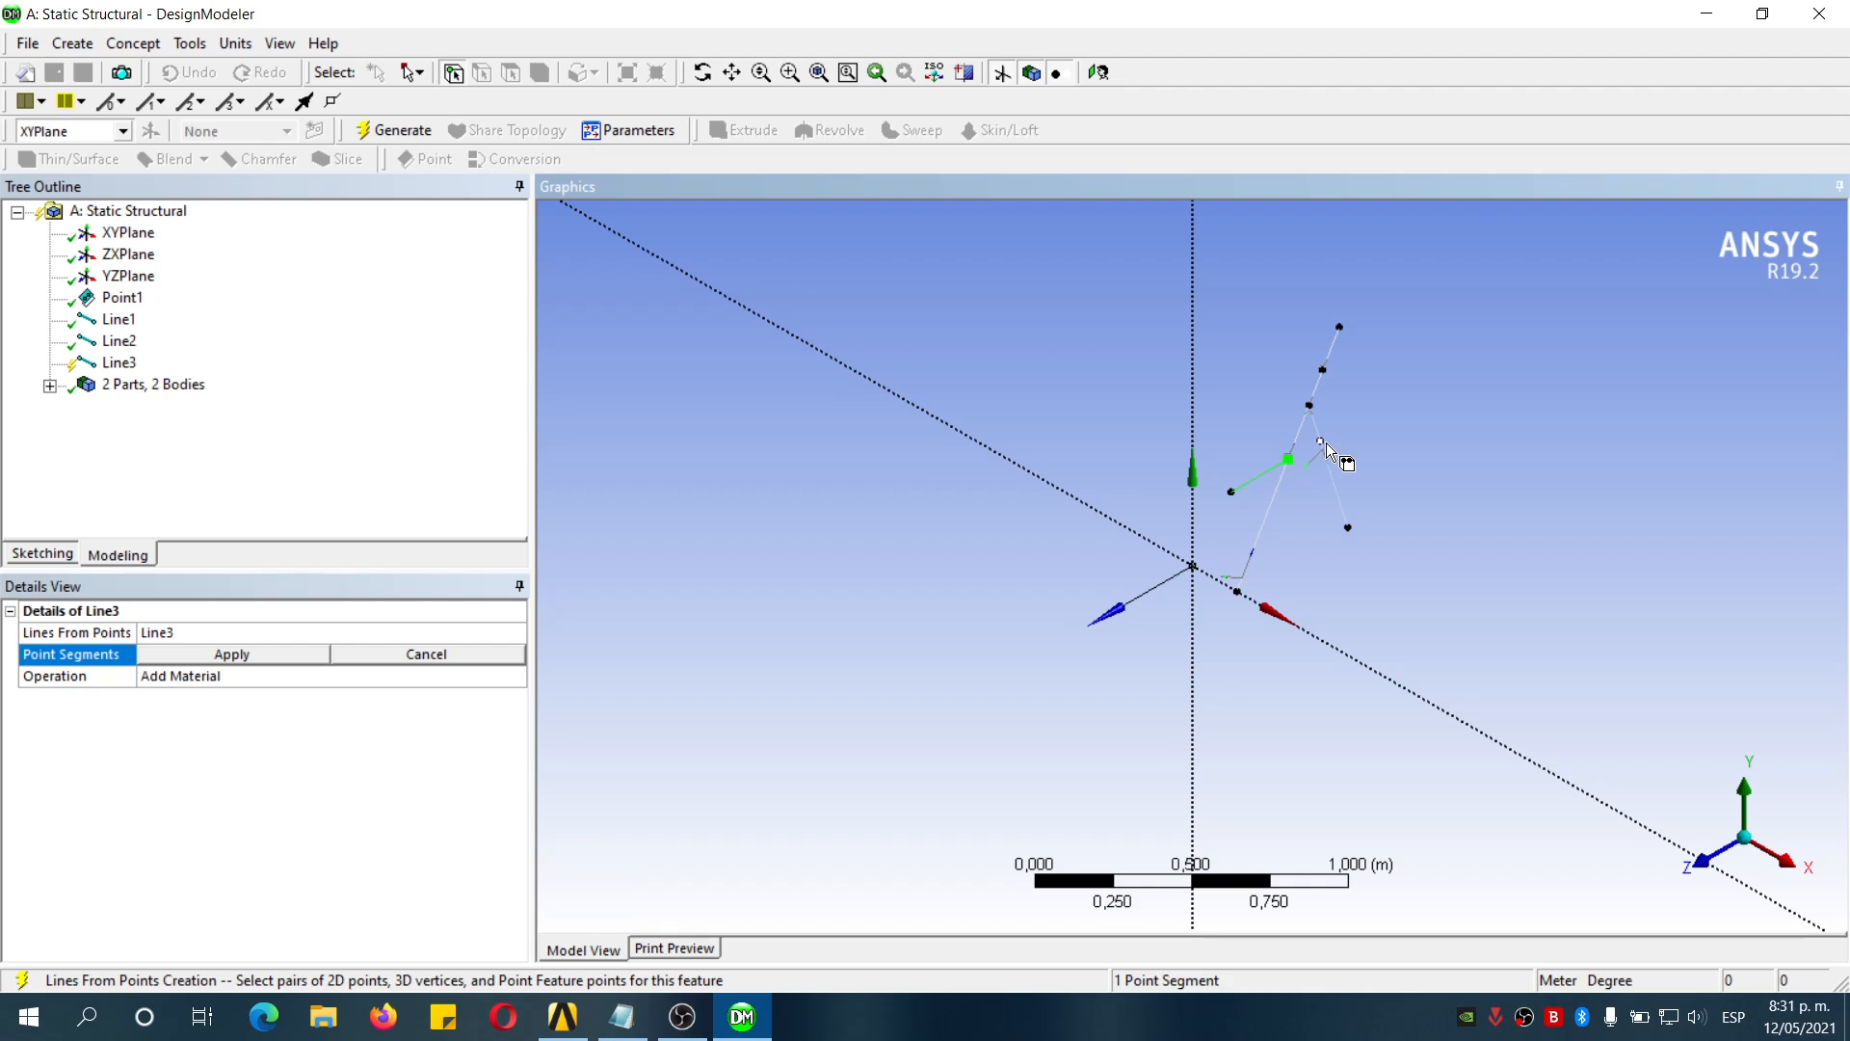
left_click(311, 653)
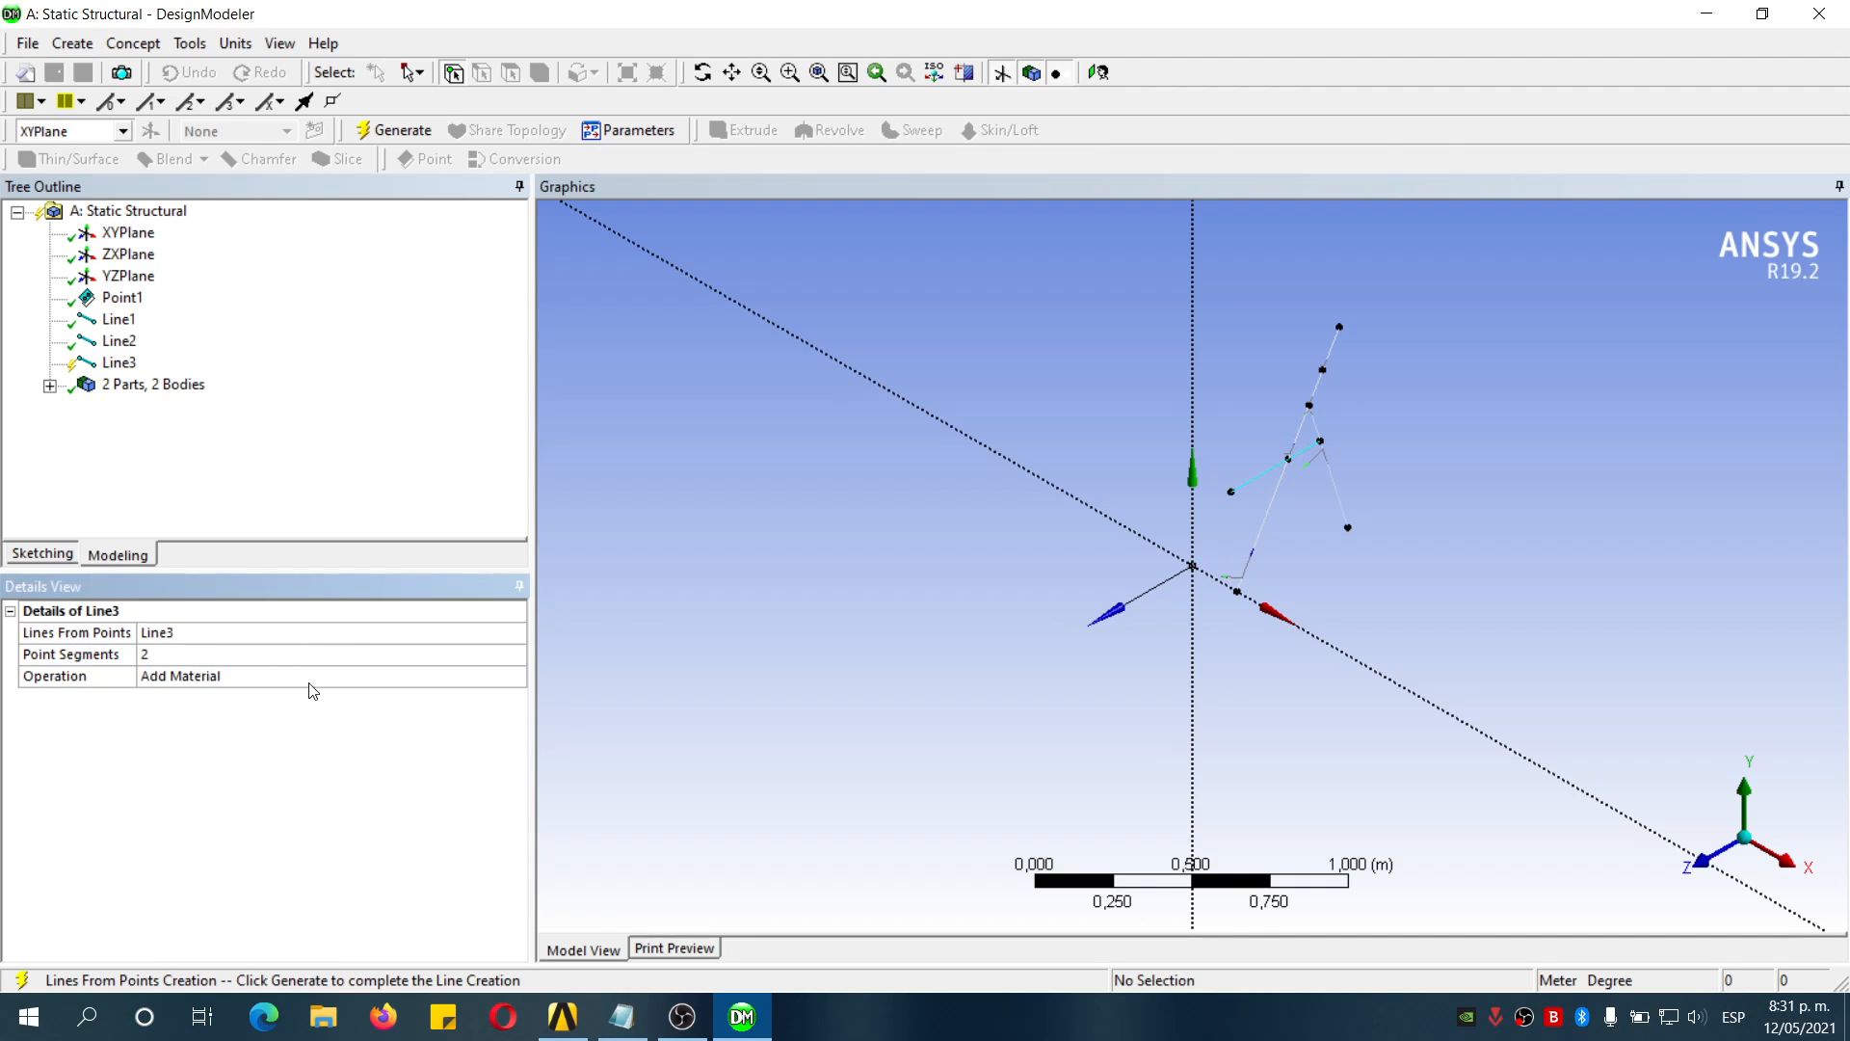
left_click(383, 680)
left_click(514, 679)
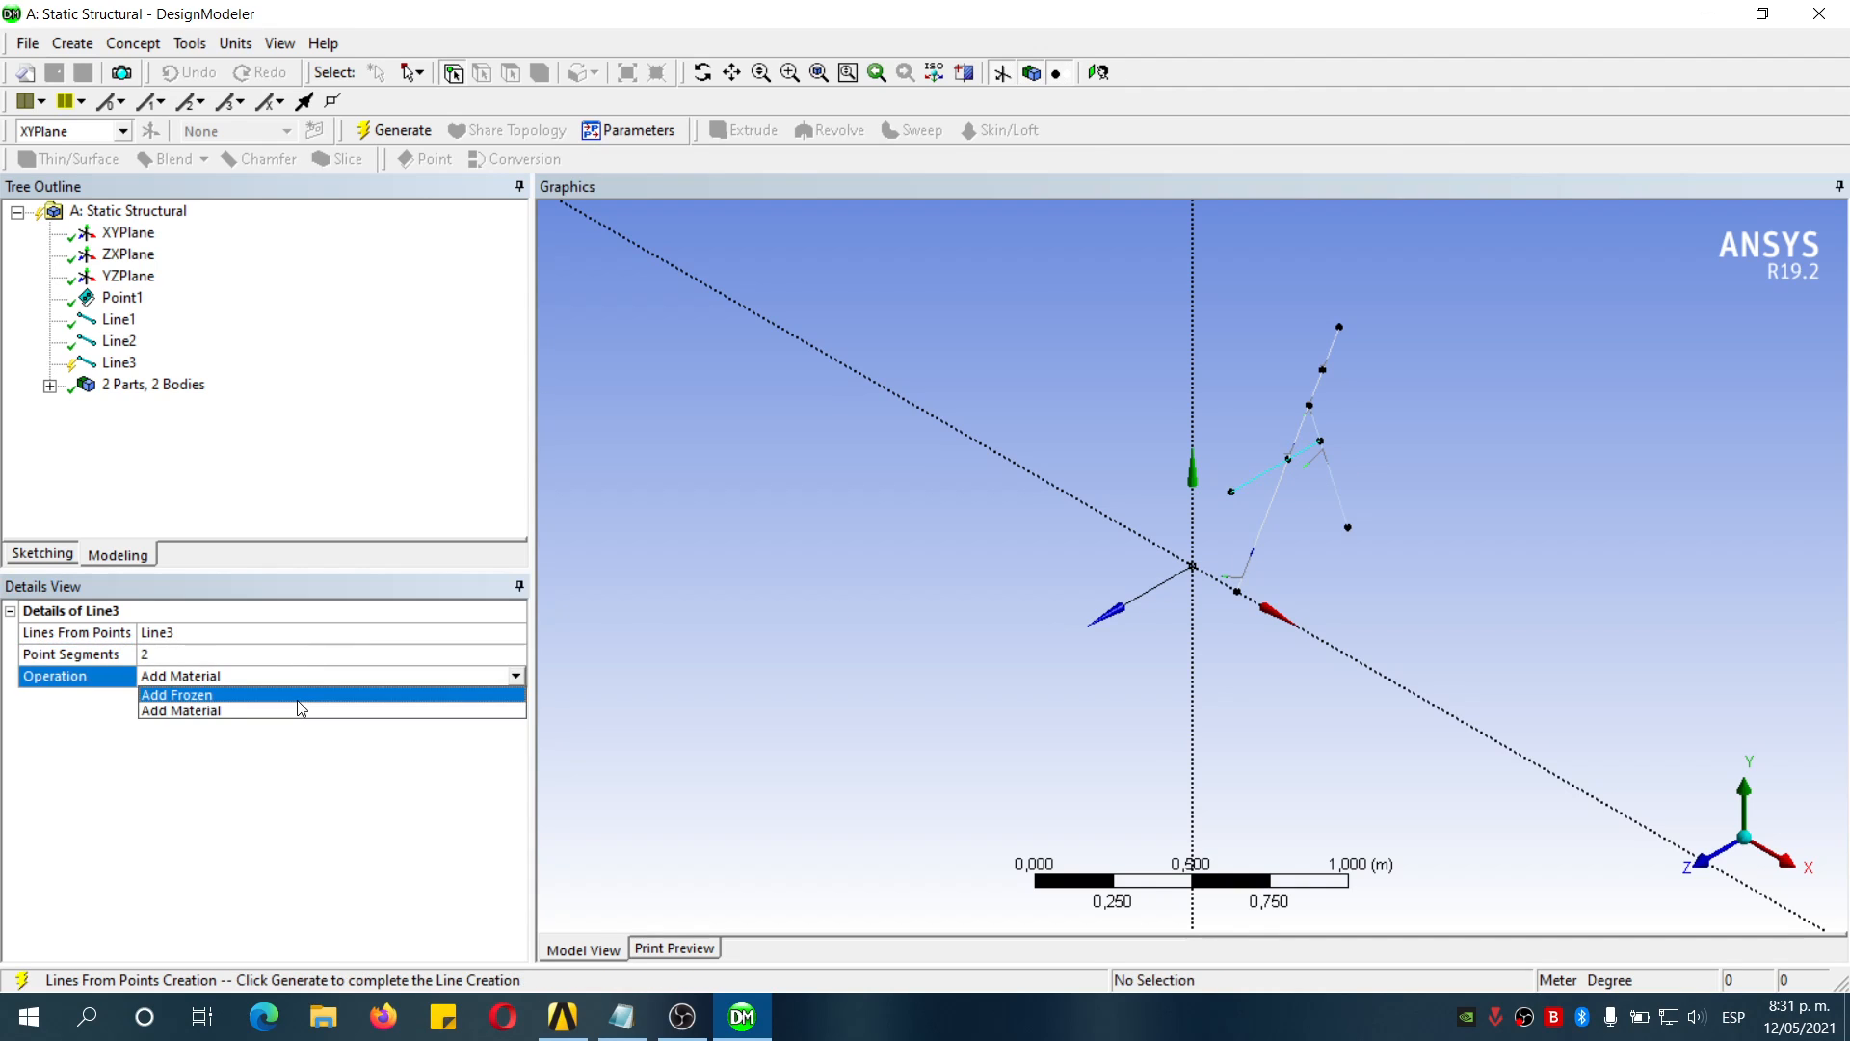
left_click(305, 711)
left_click(393, 130)
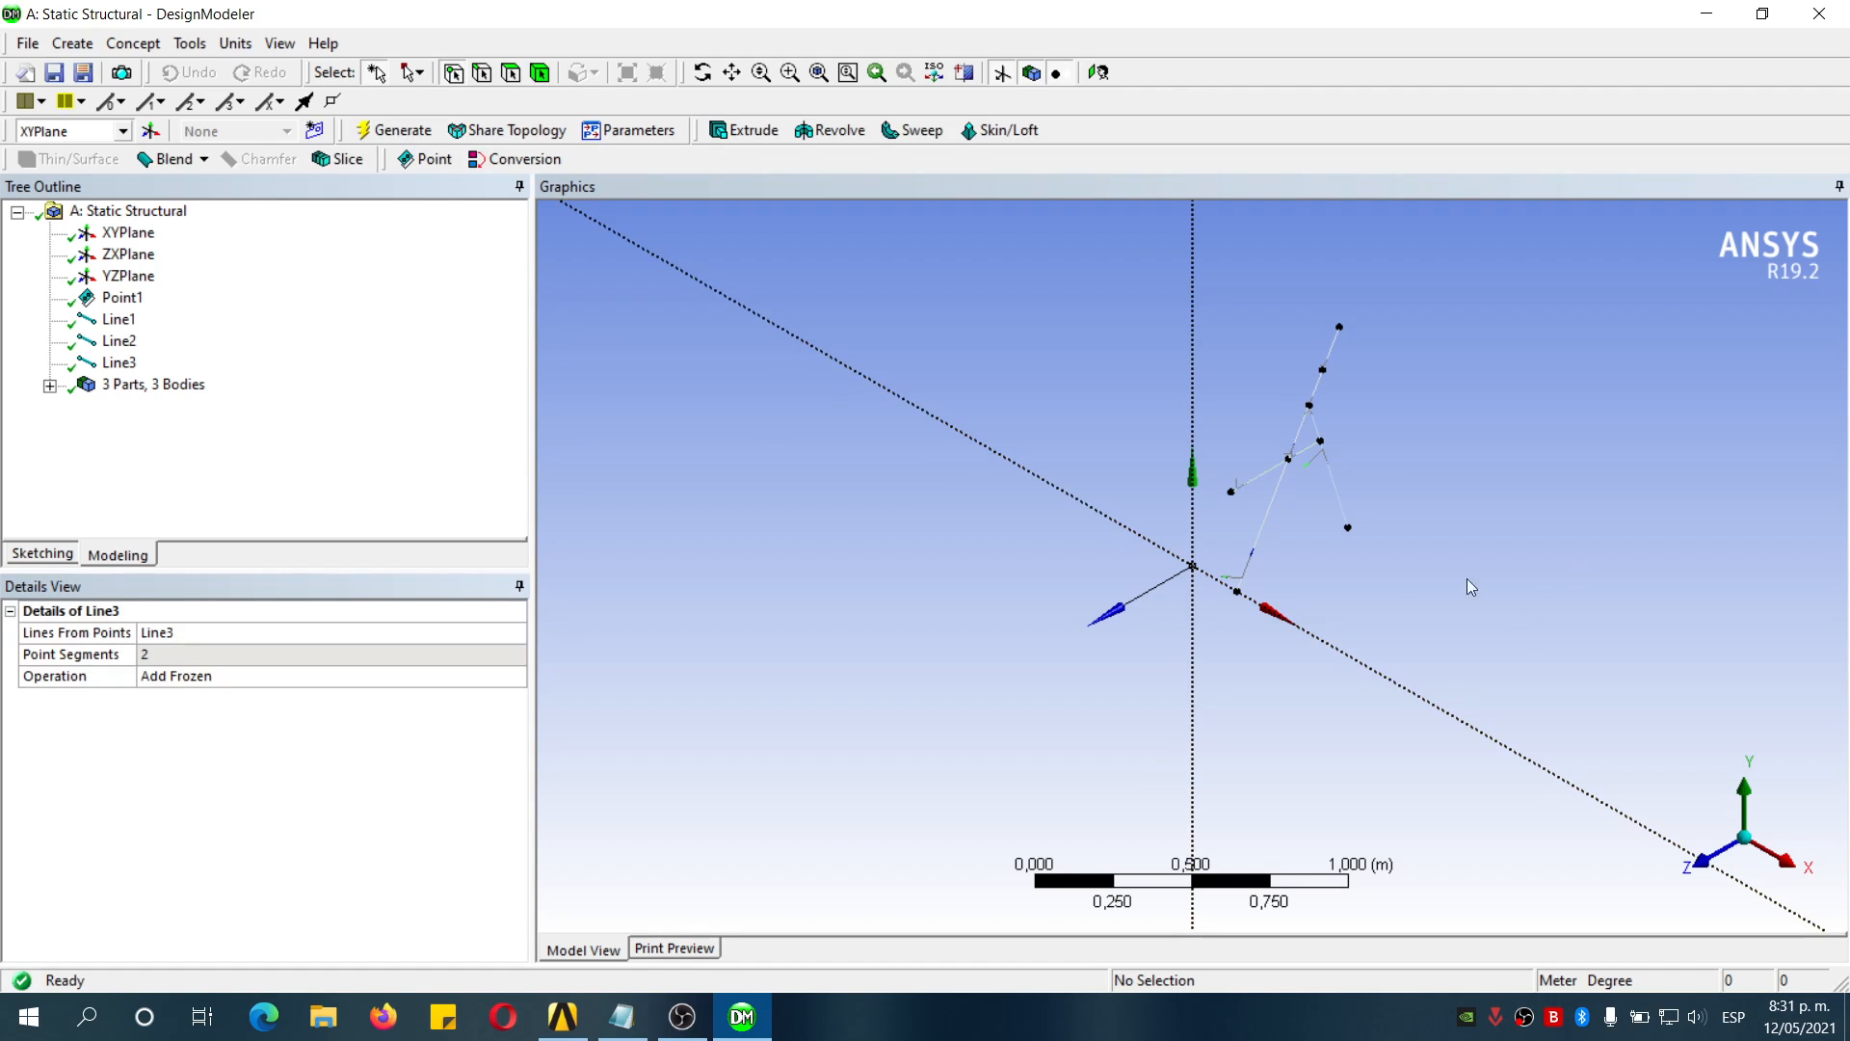
Create a circular tube cross section with an inner radius of 0.01 m and an outer radius of 0.012 m
scroll(1338, 511, "up", 2)
scroll(1548, 508, "down", 1)
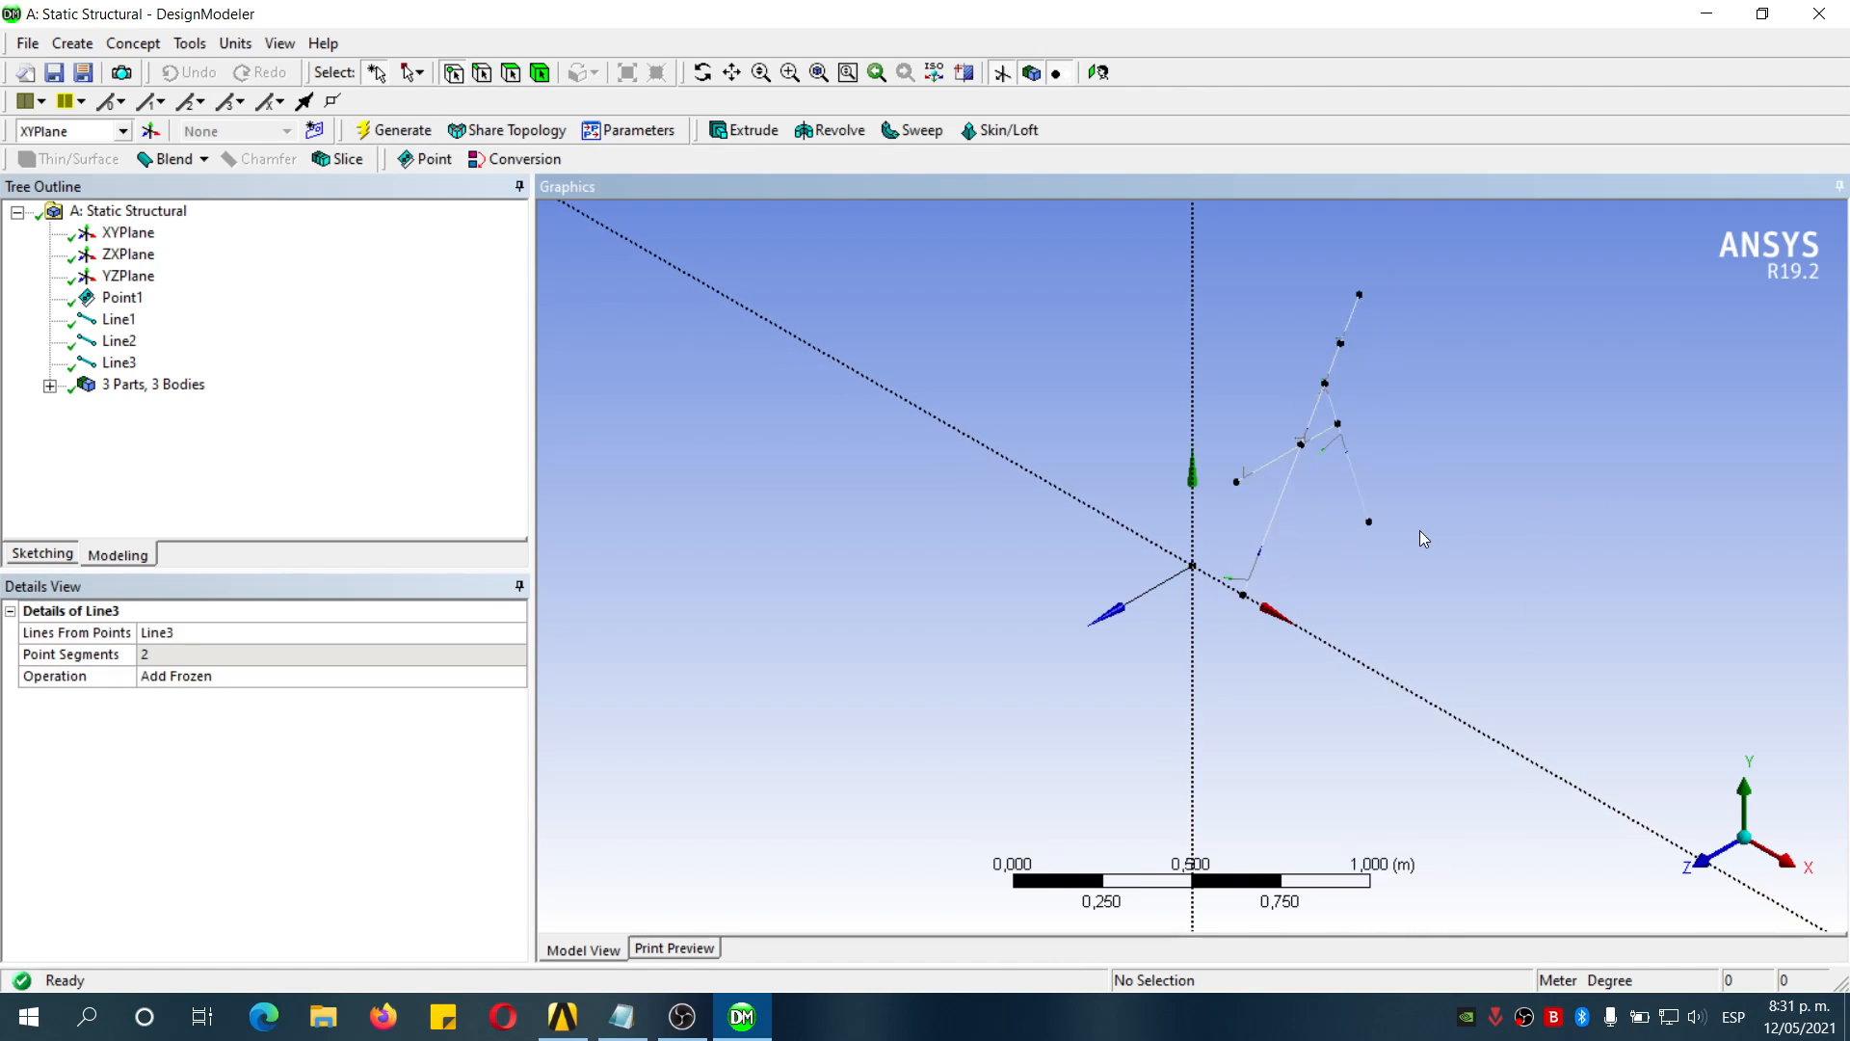
scroll(1462, 540, "down", 1)
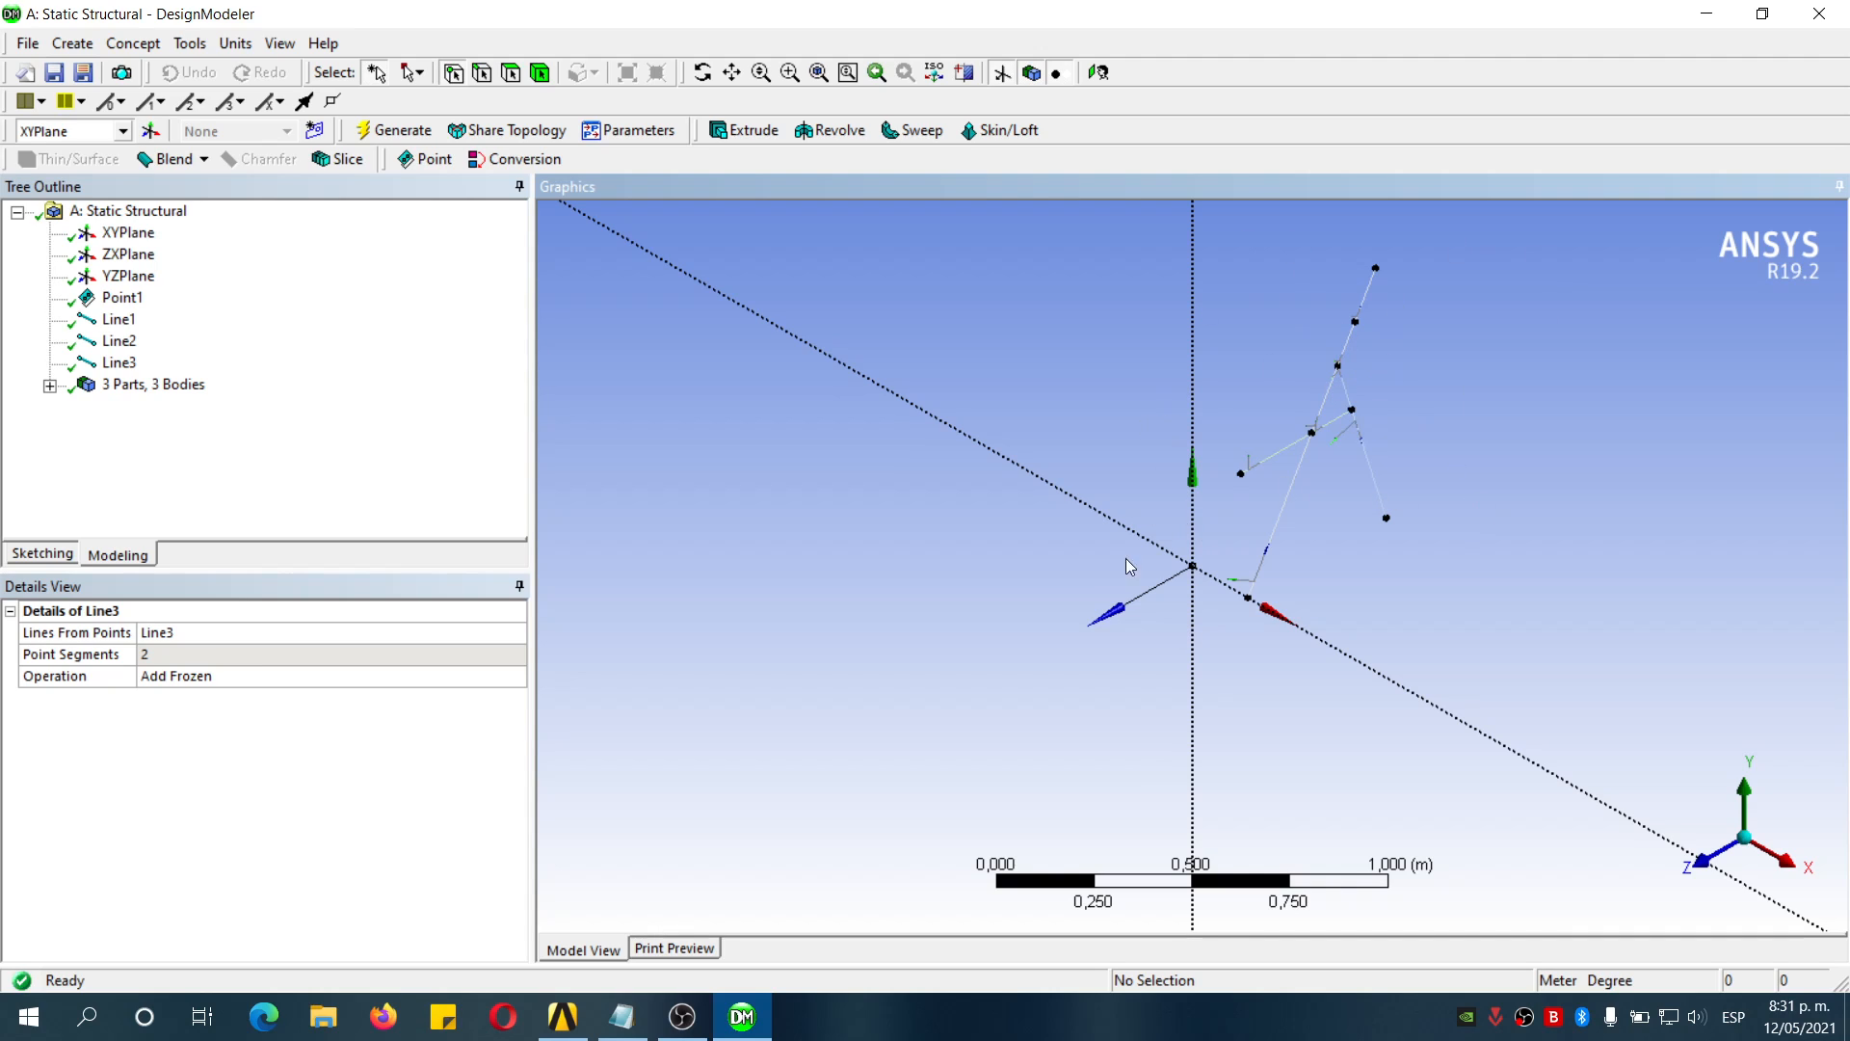
left_click(135, 43)
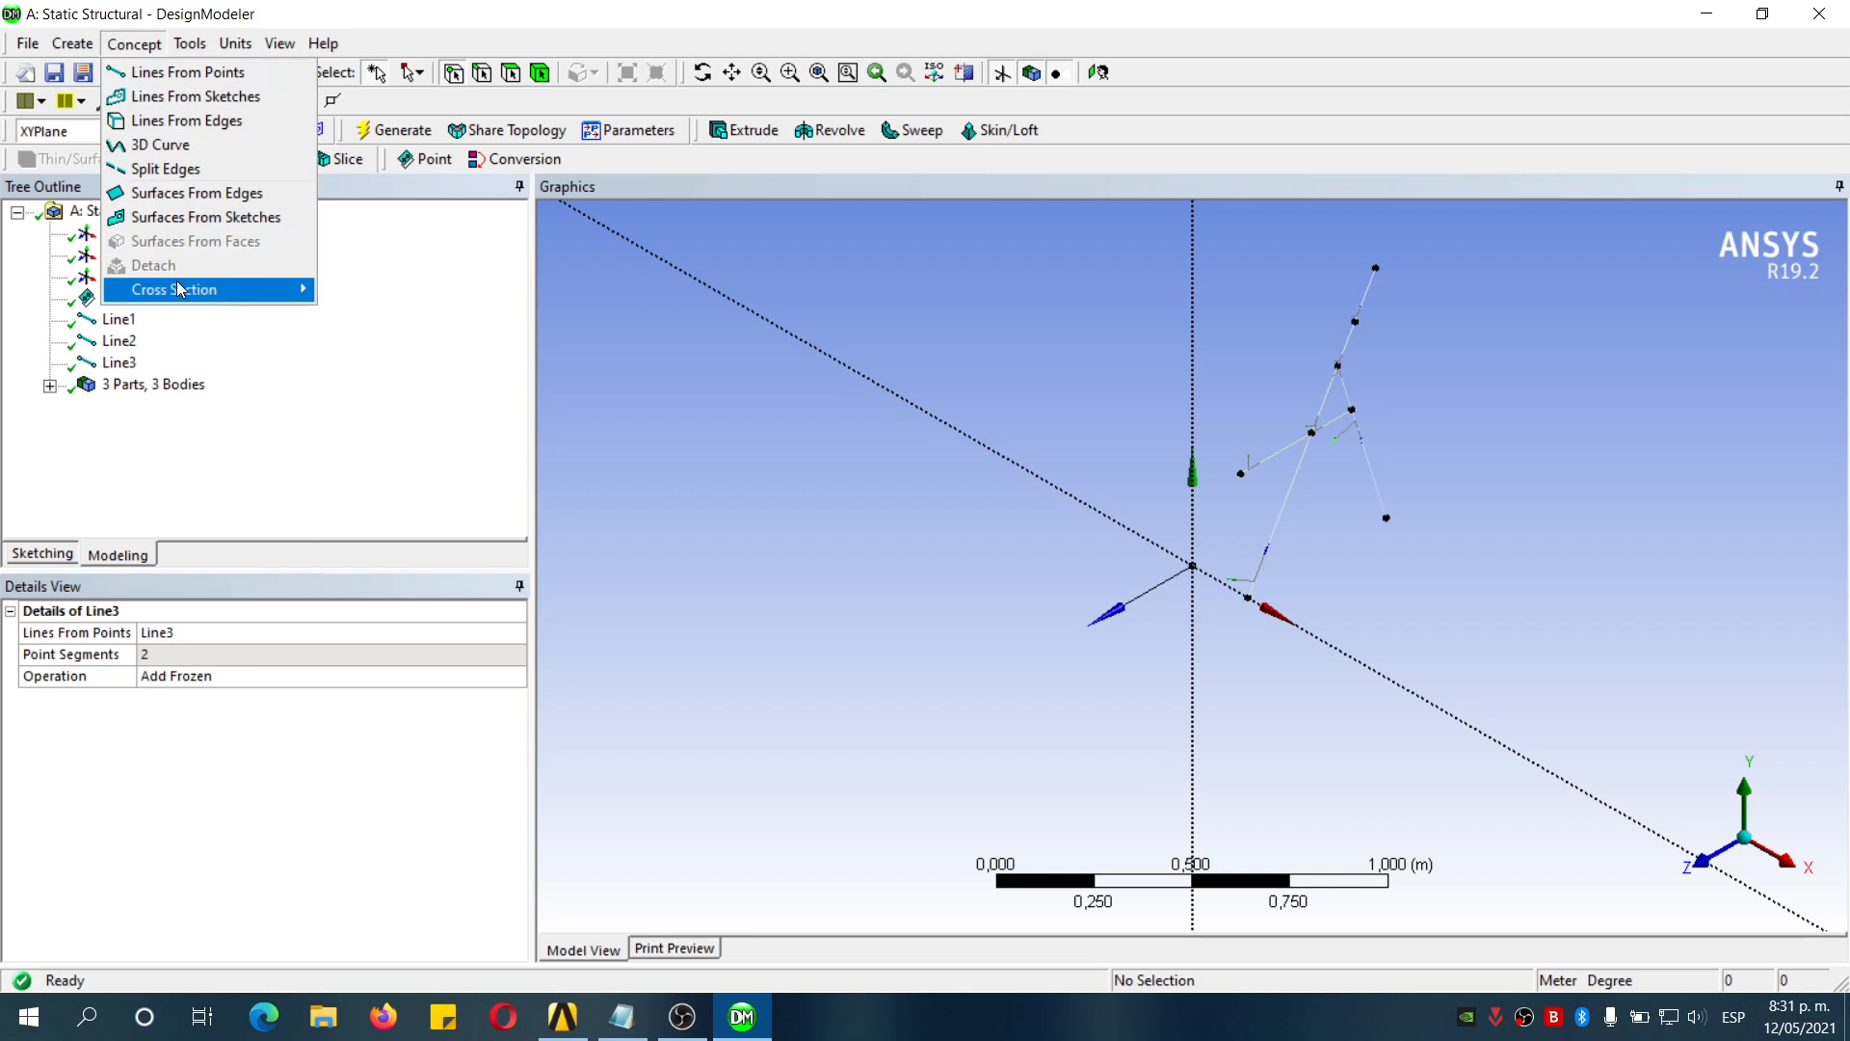
mouse_move(180, 289)
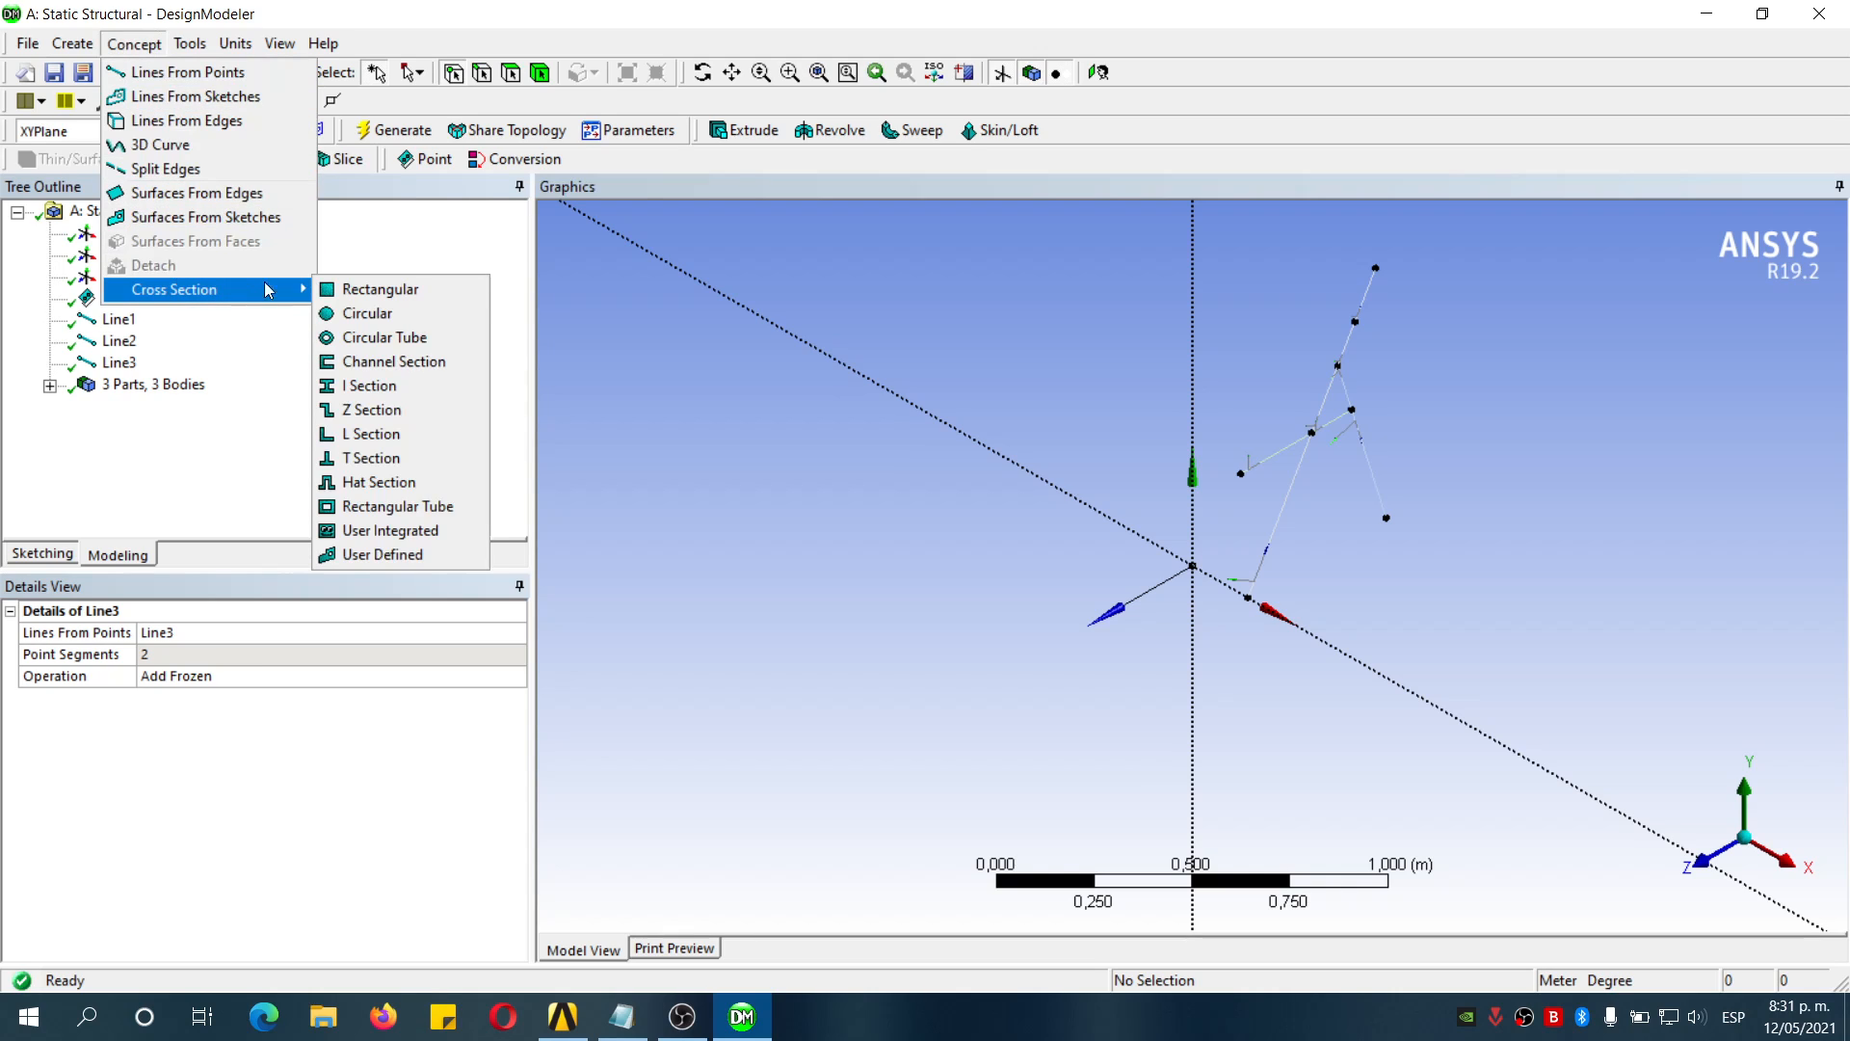
left_click(444, 336)
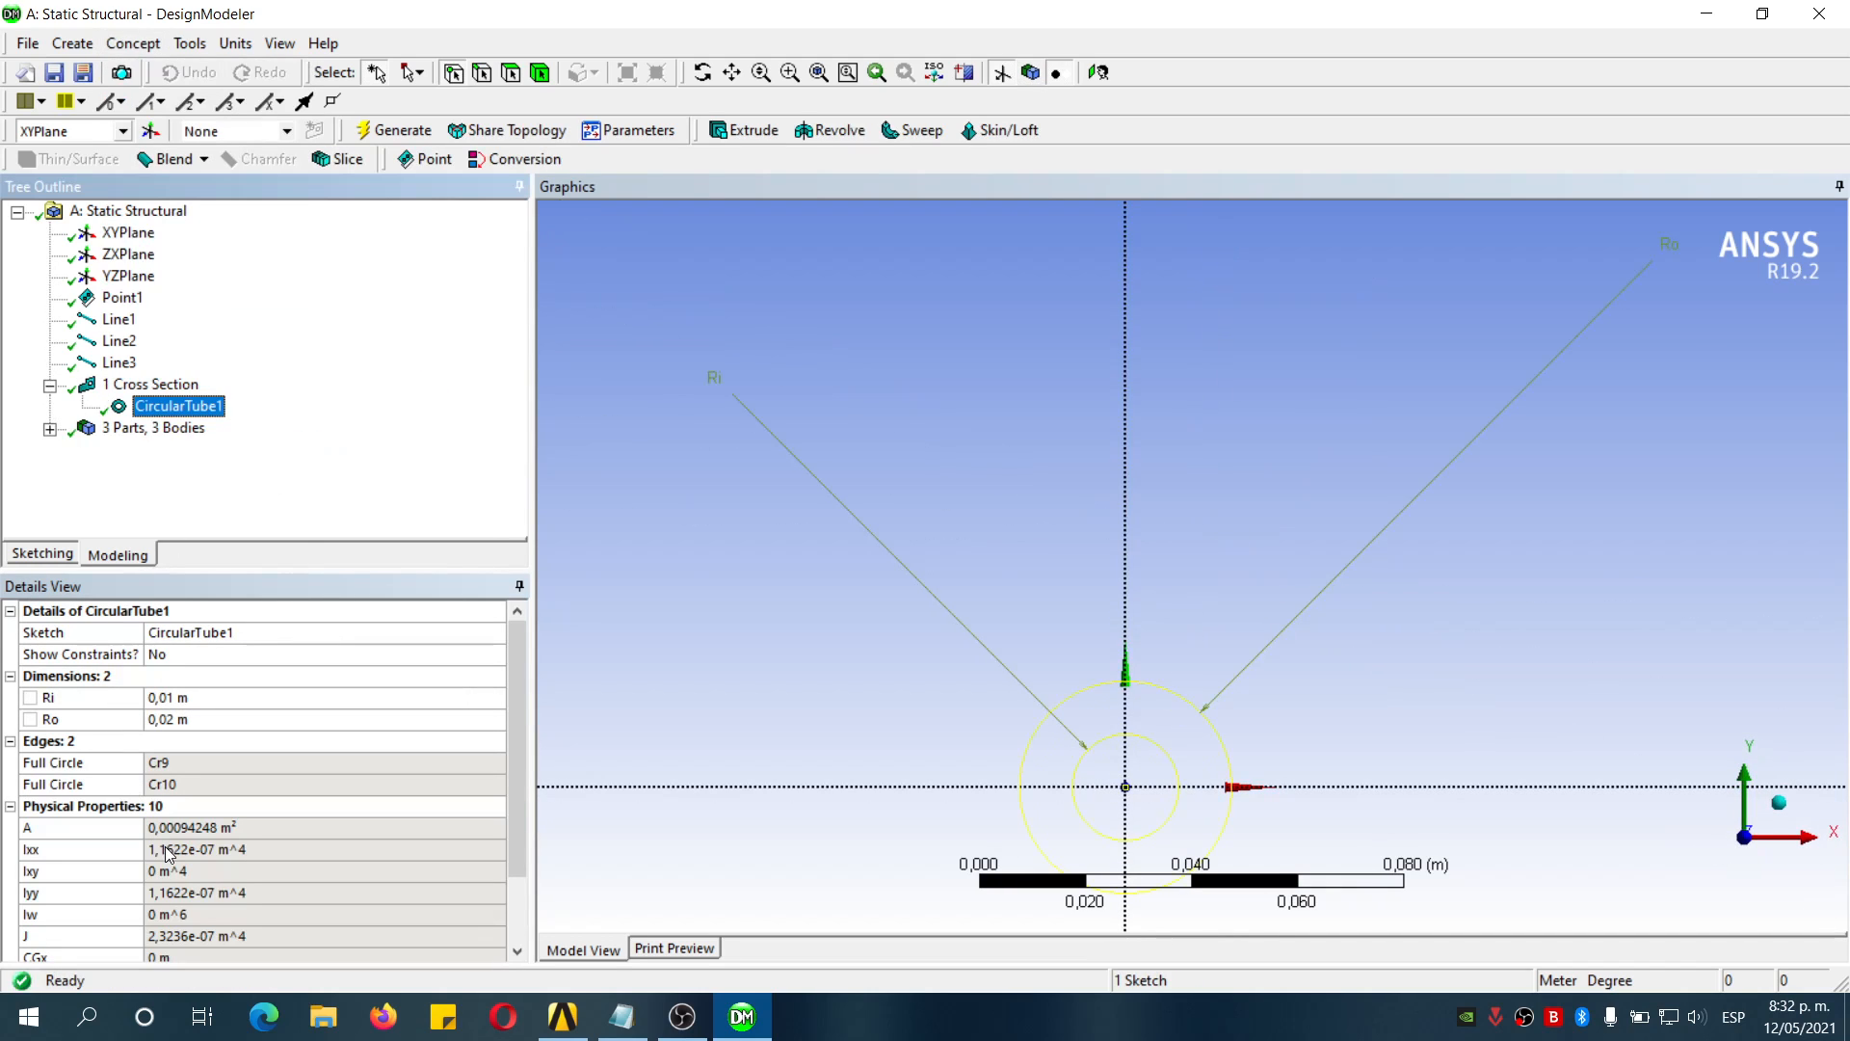
left_click(171, 718)
left_click(168, 724)
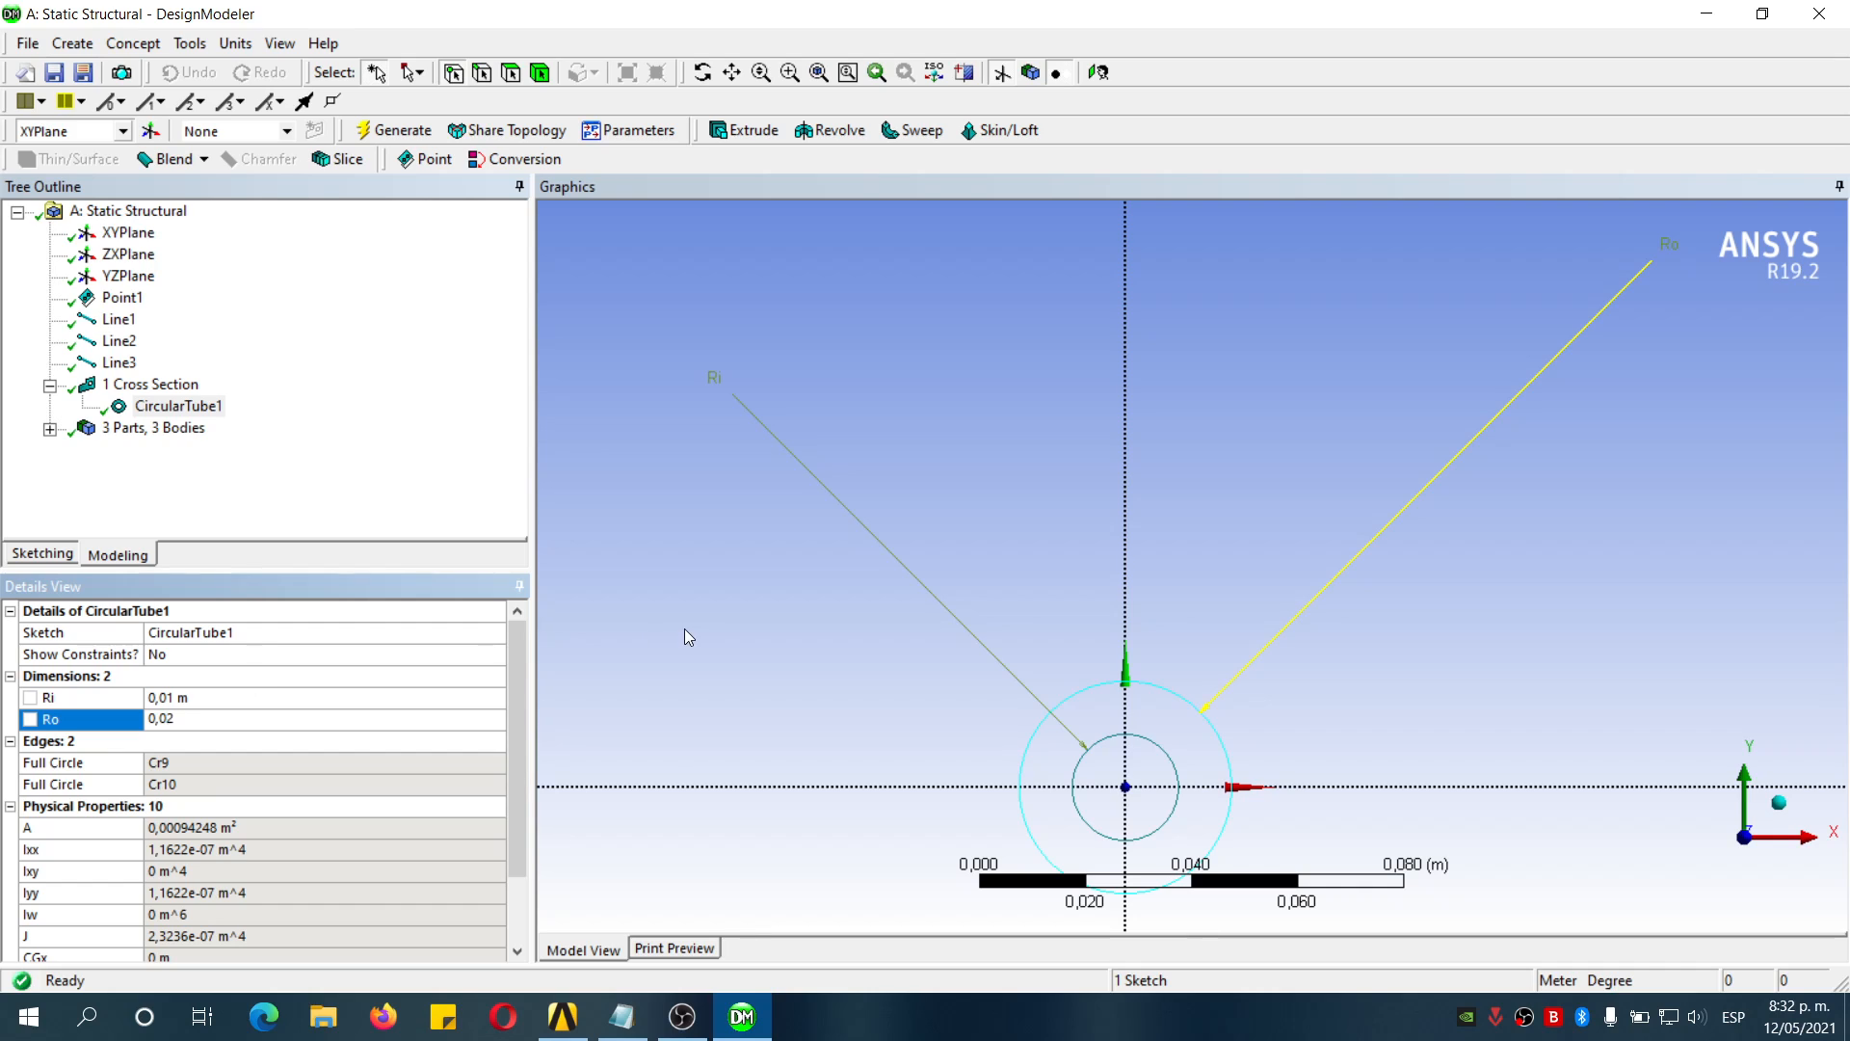
left_click(420, 340)
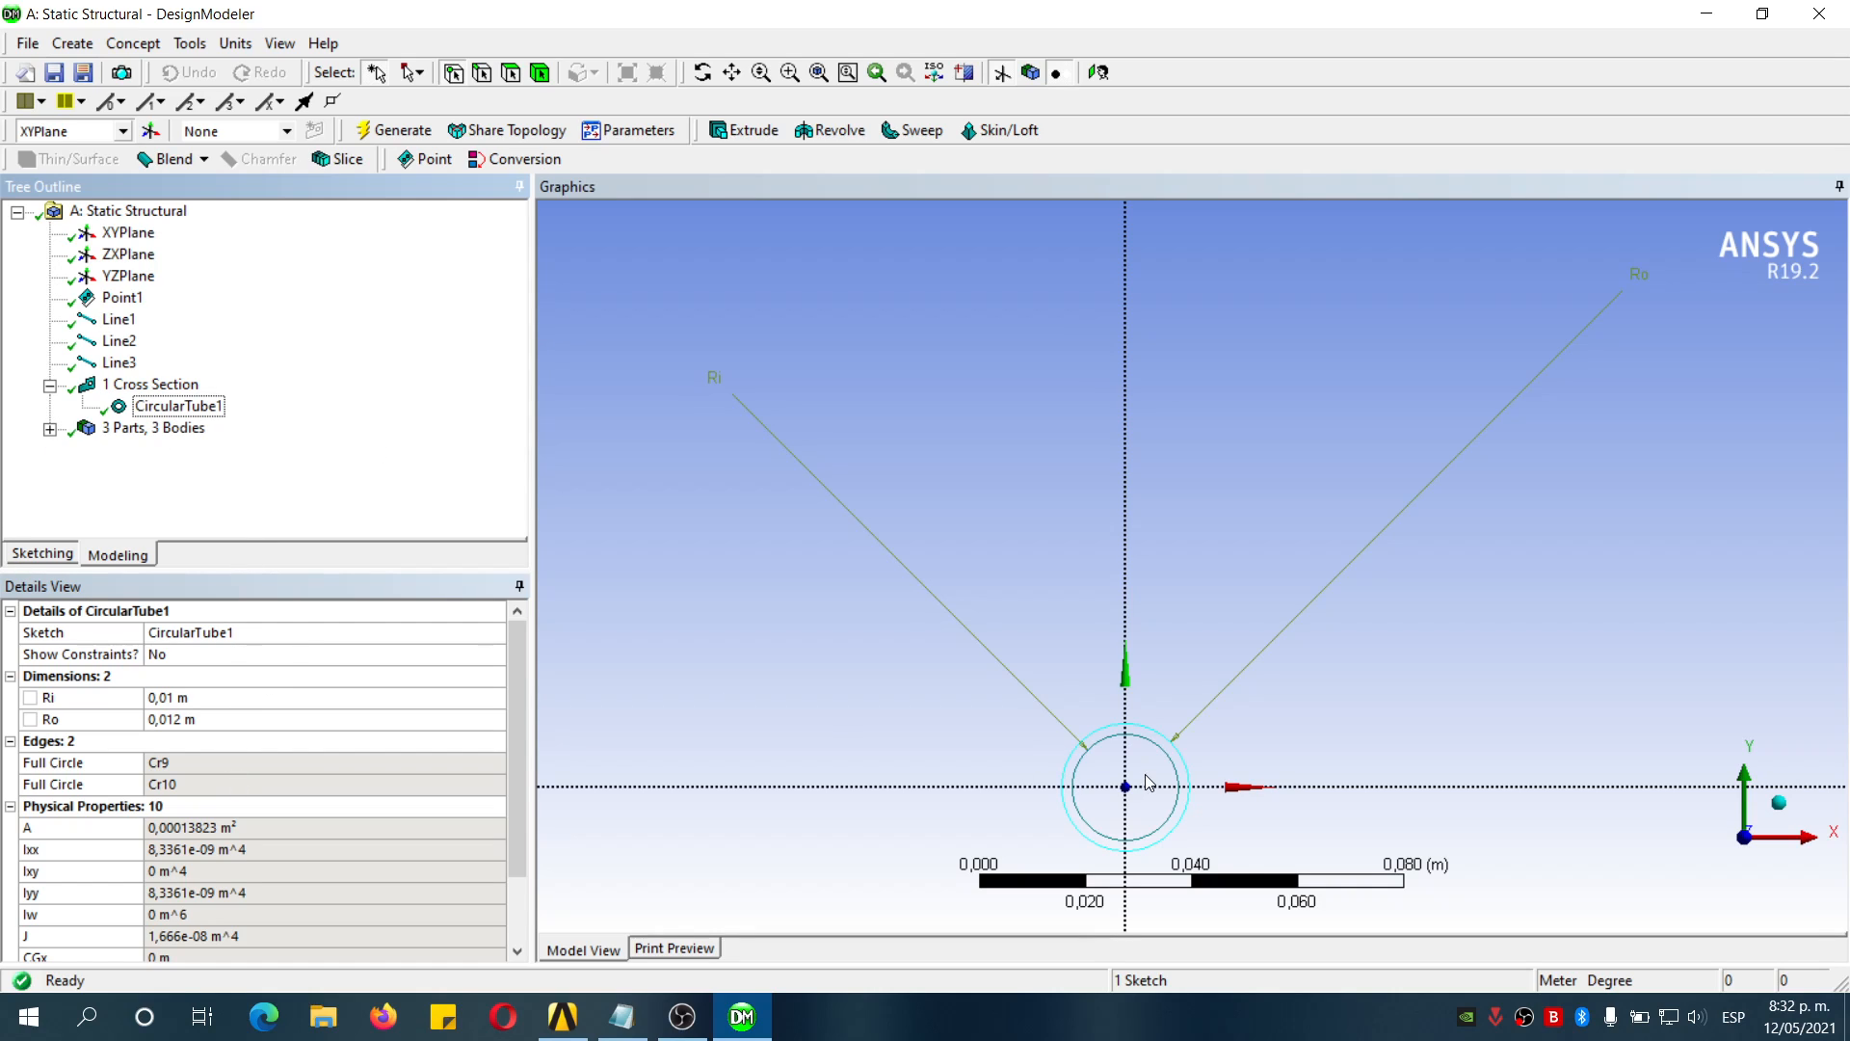
Assign the CircularTube1 cross section to all three line bodies together
left_click(49, 428)
left_click(165, 449)
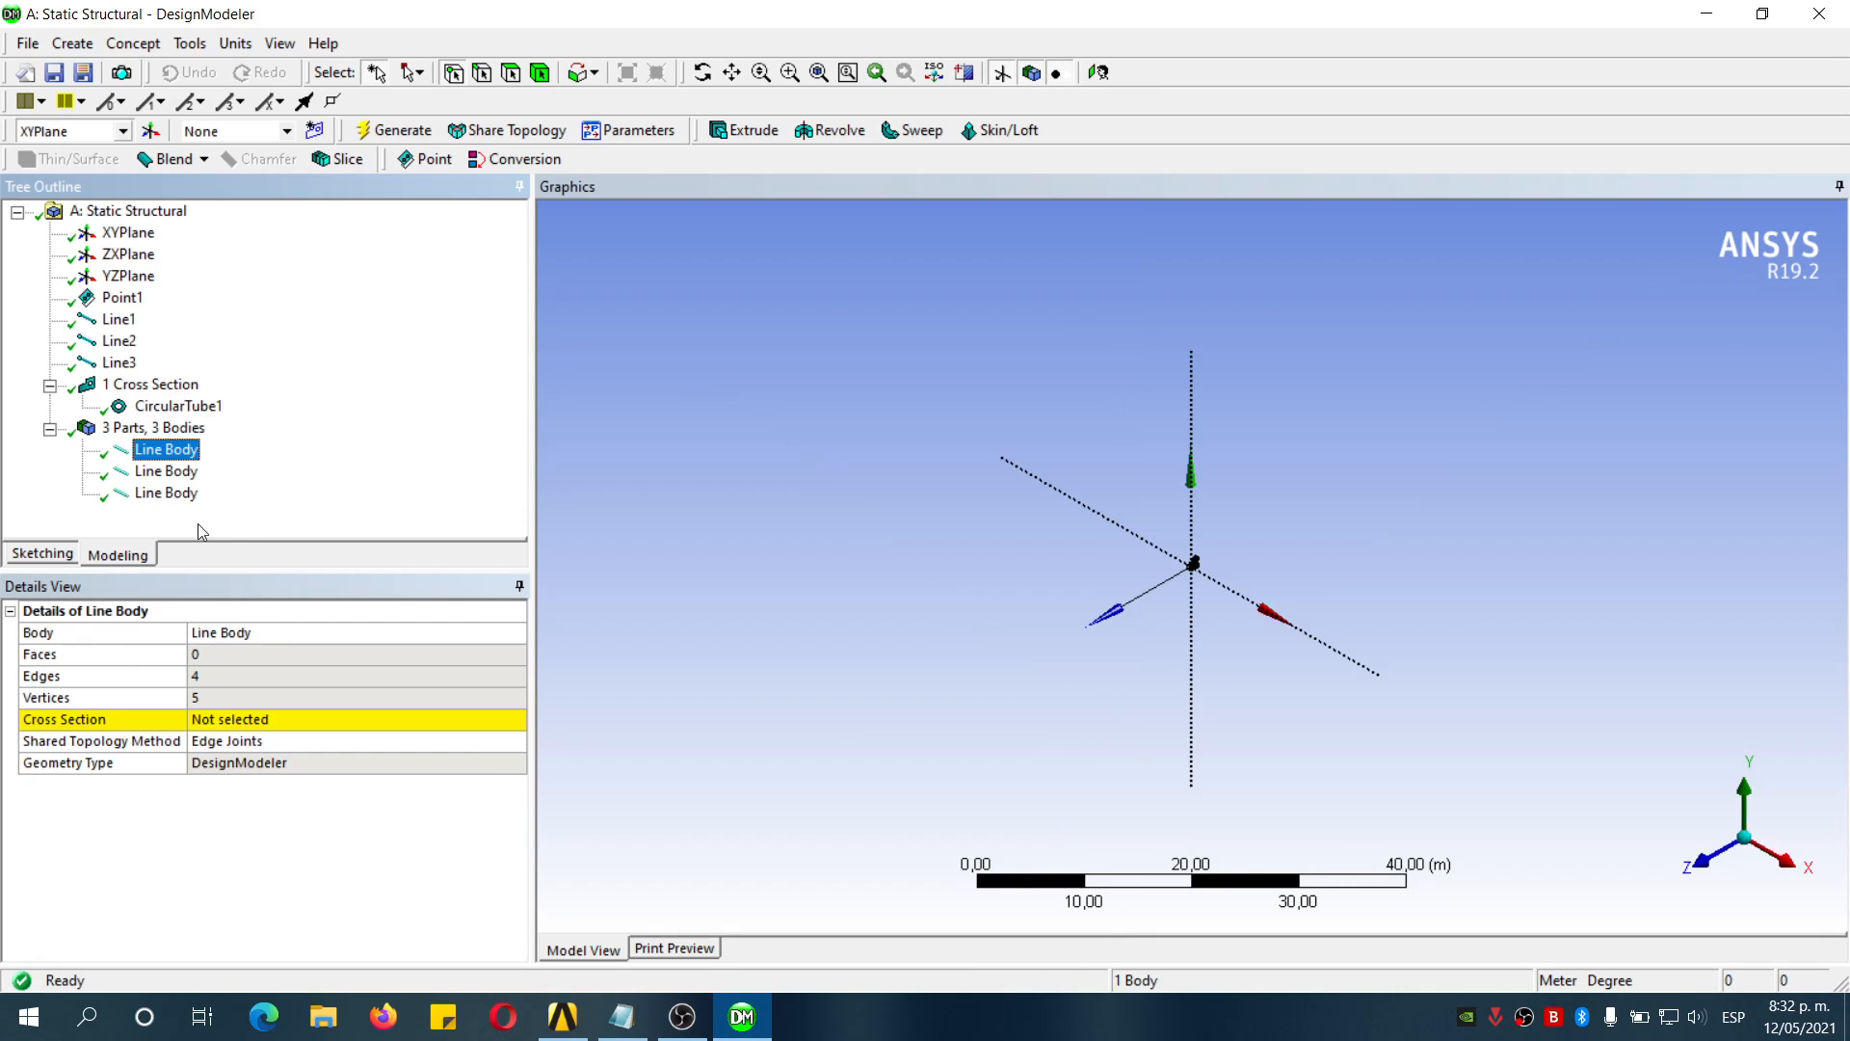
left_click(166, 493, "shift")
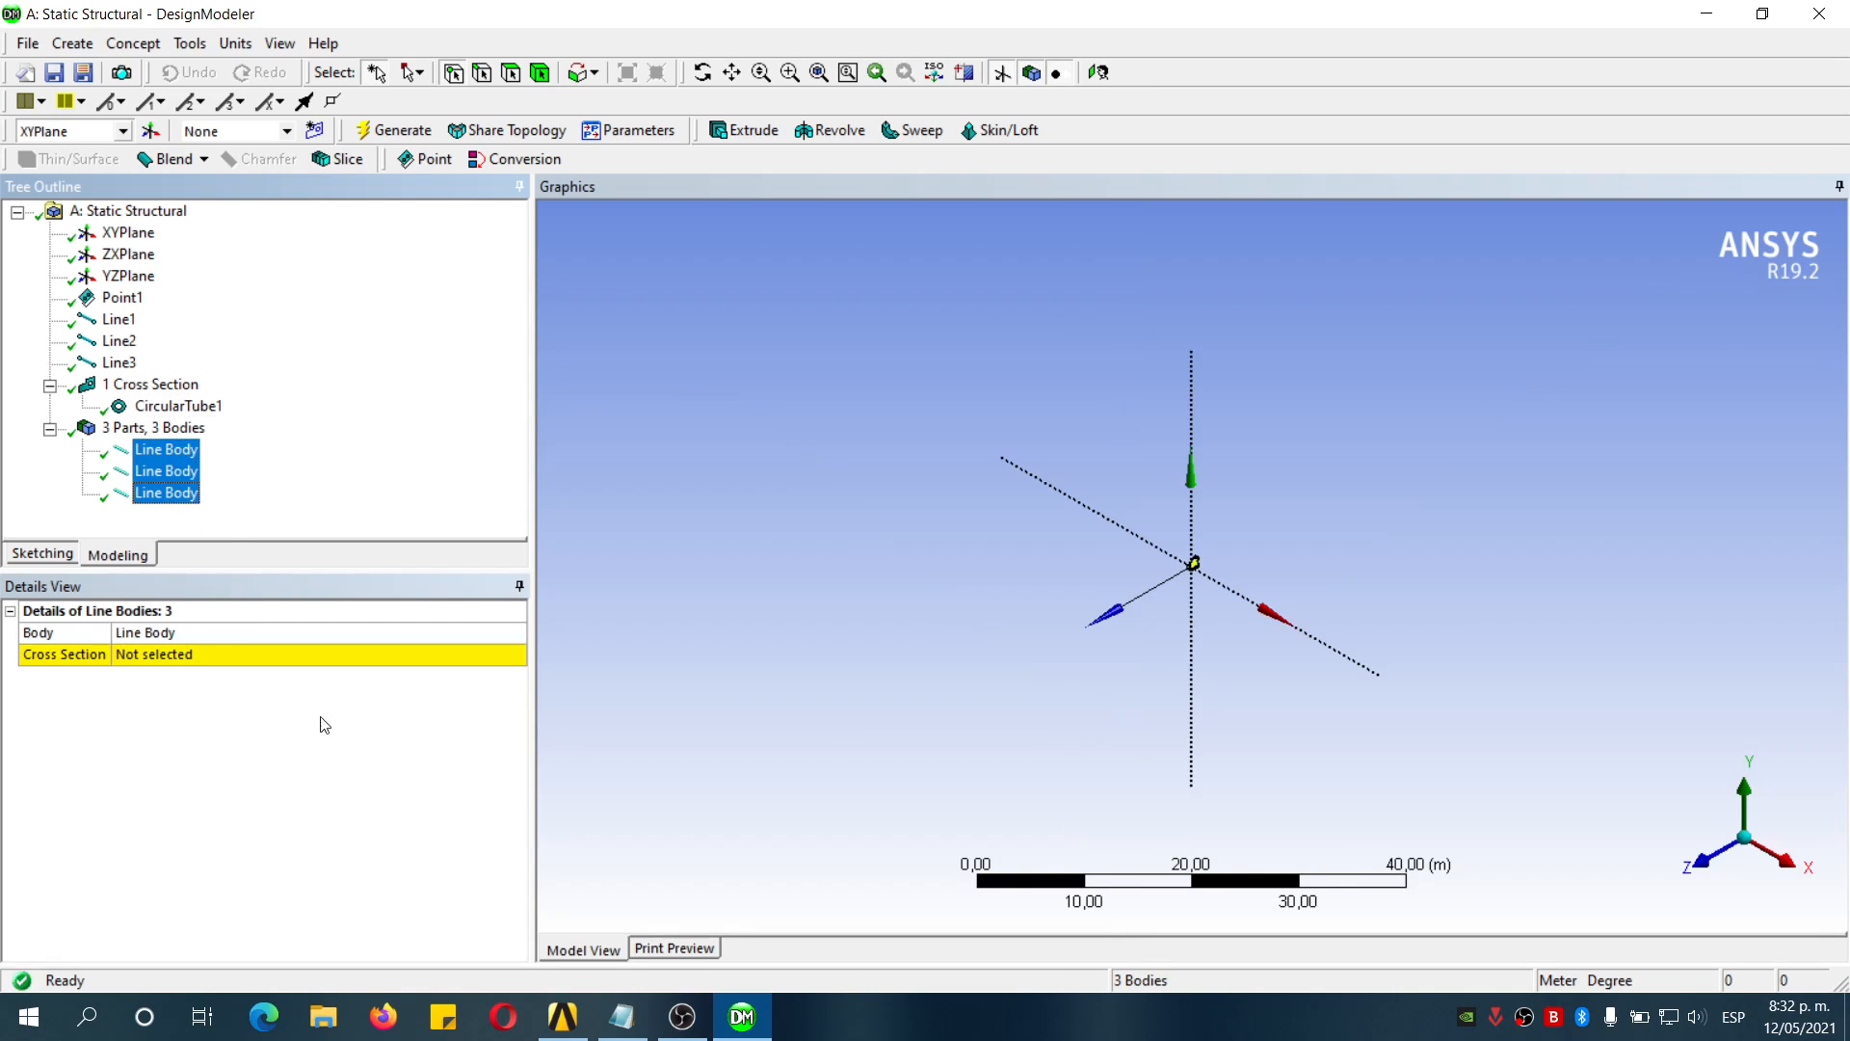
left_click(322, 659)
left_click(516, 655)
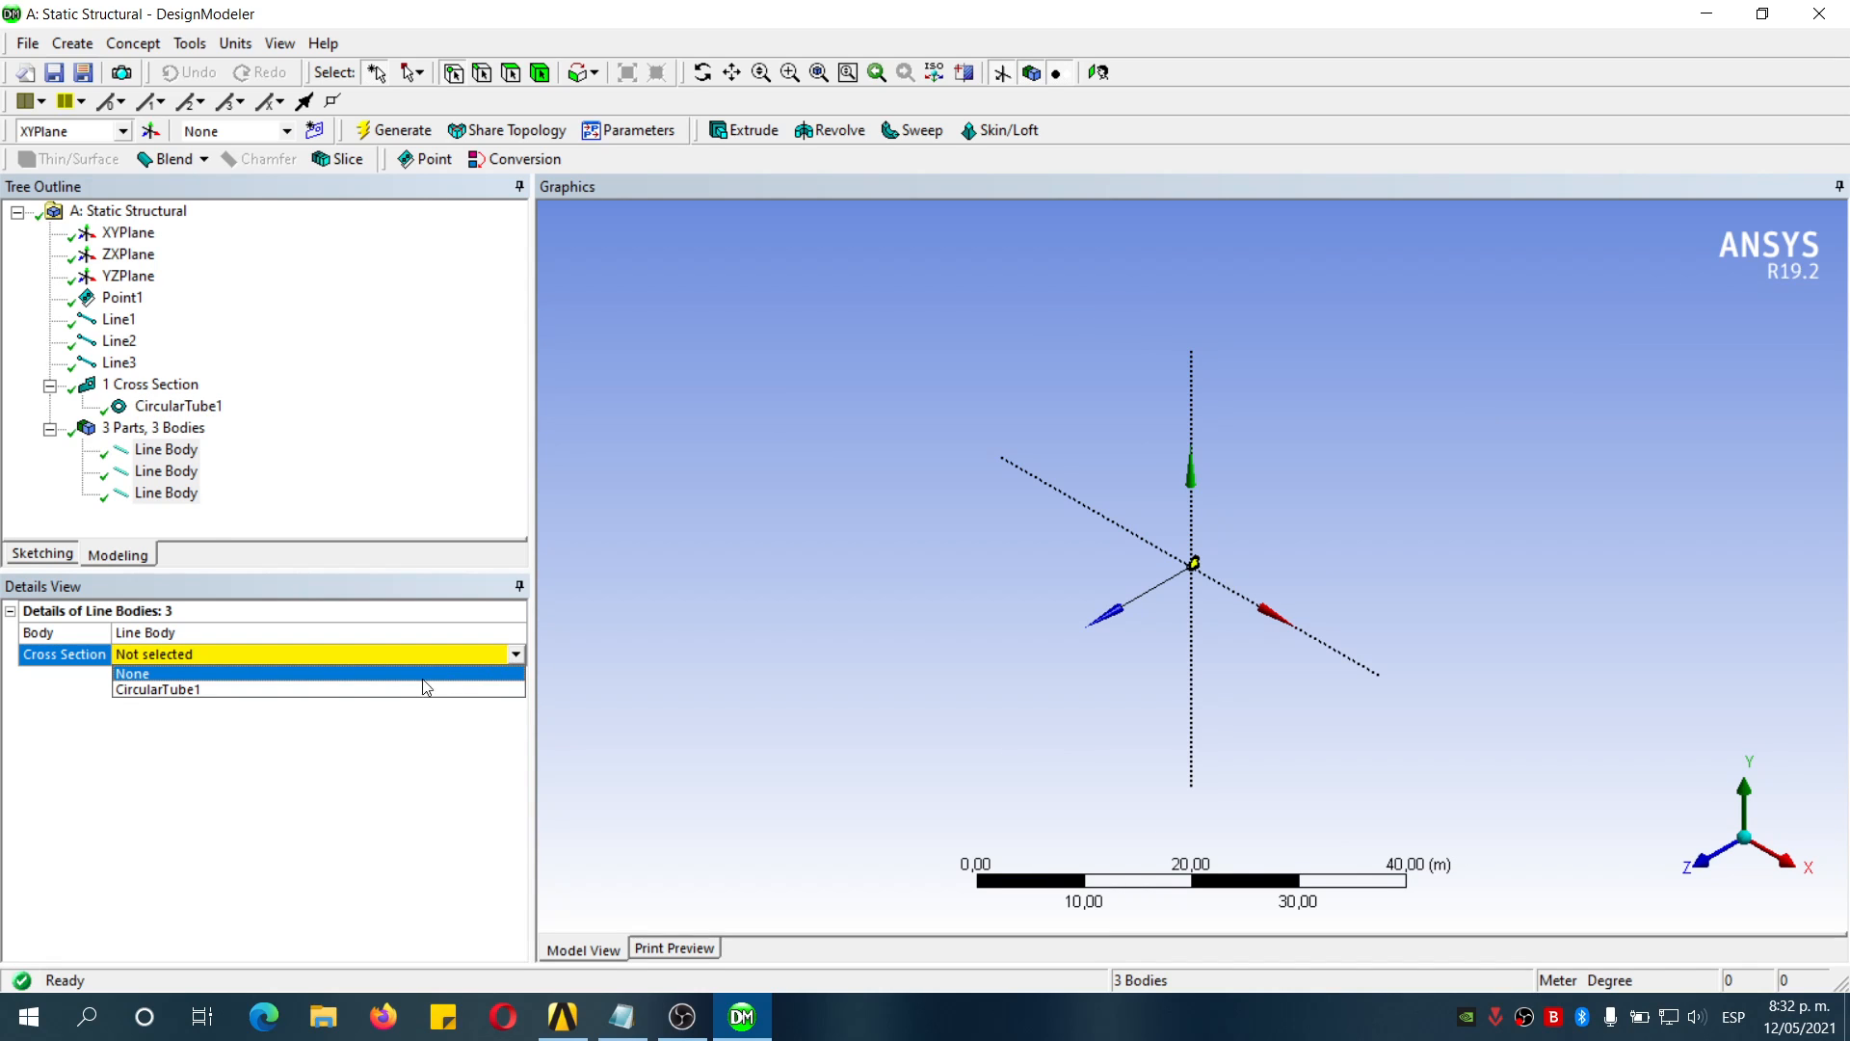
left_click(227, 689)
left_click(1375, 723)
Hide the cross section alignments and display the line bodies as cross section solids
scroll(1262, 569, "up", 10)
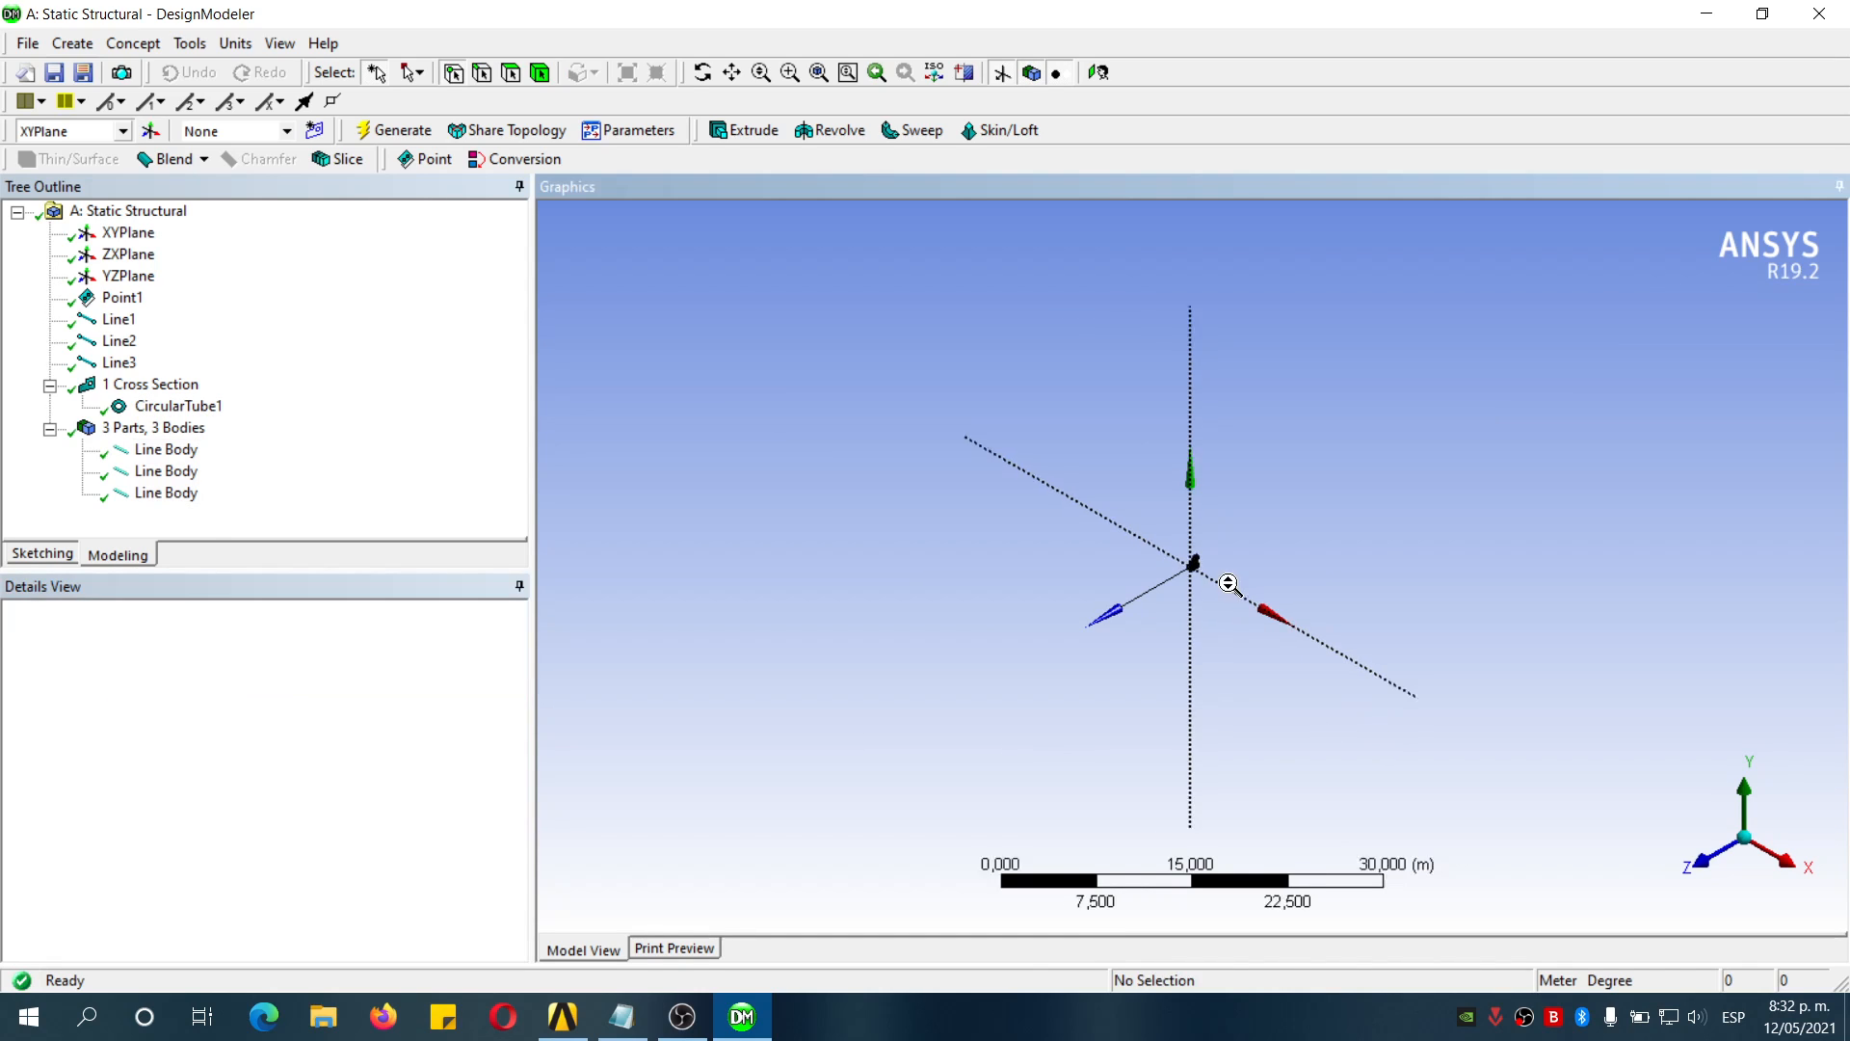
scroll(1293, 494, "up", 6)
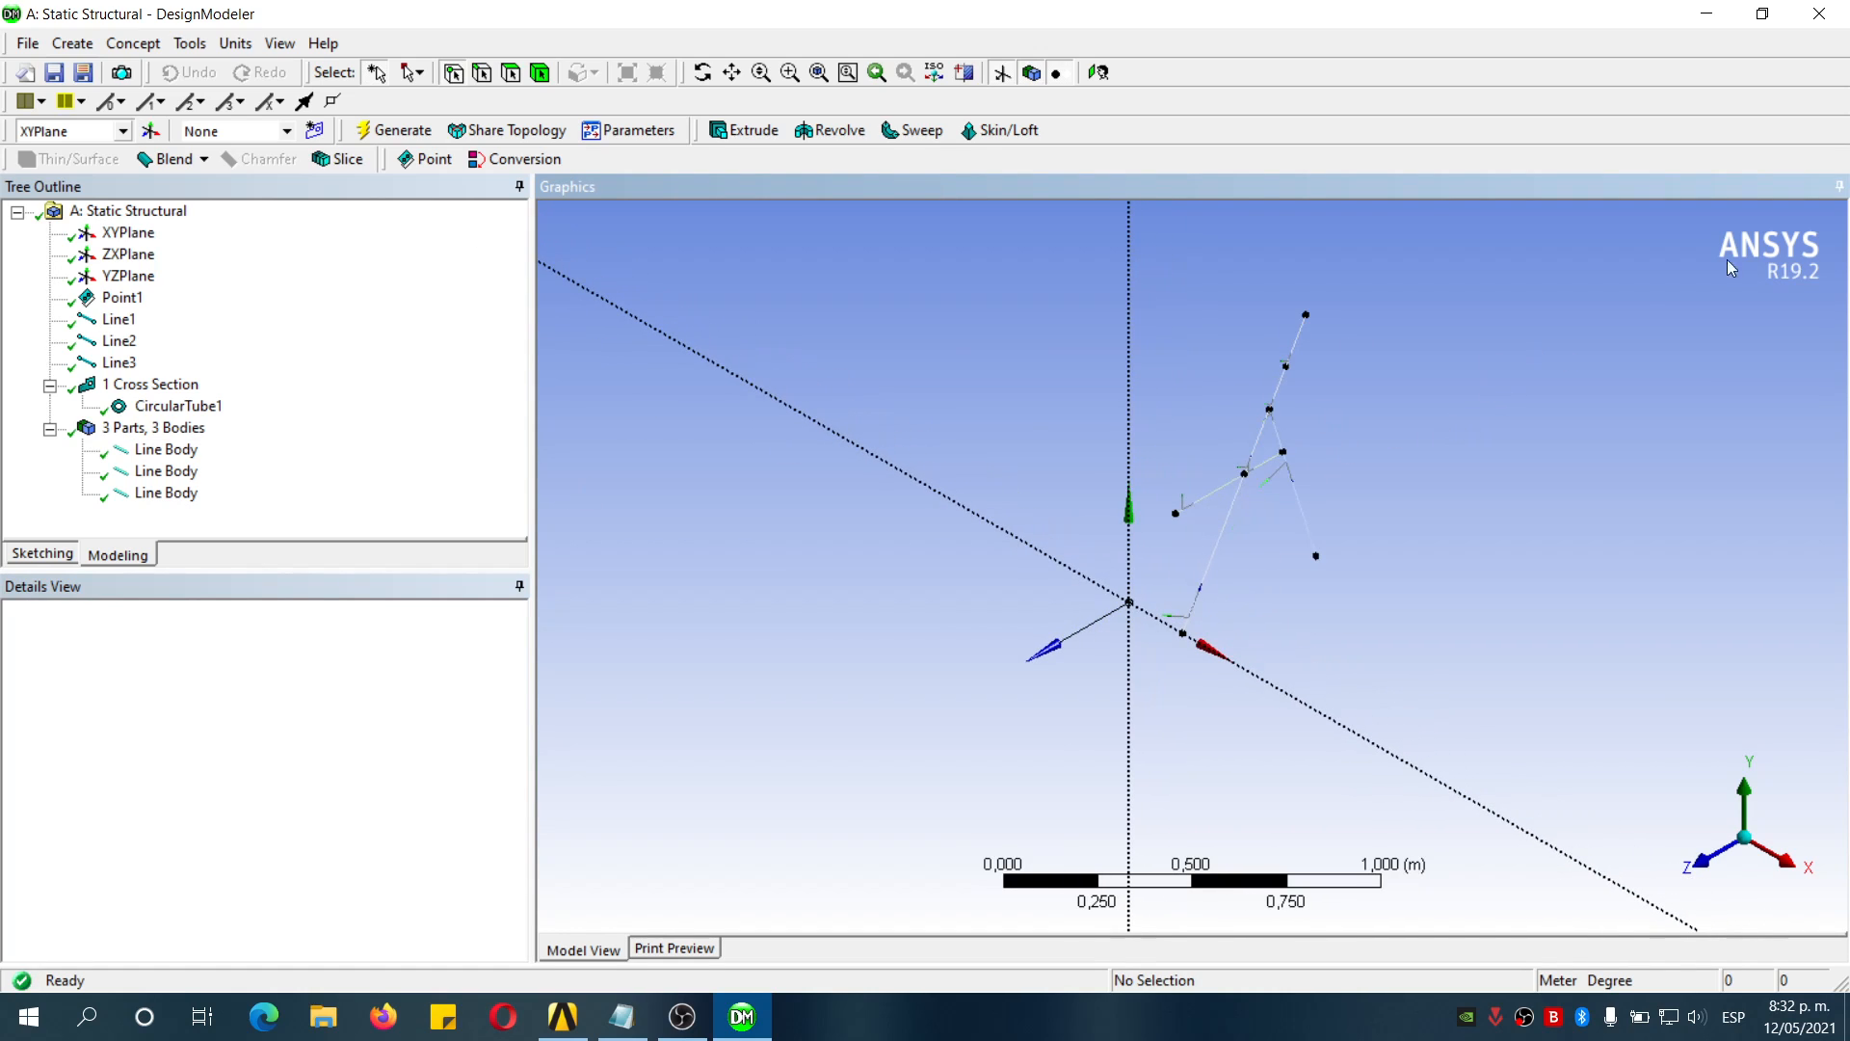
left_click(280, 44)
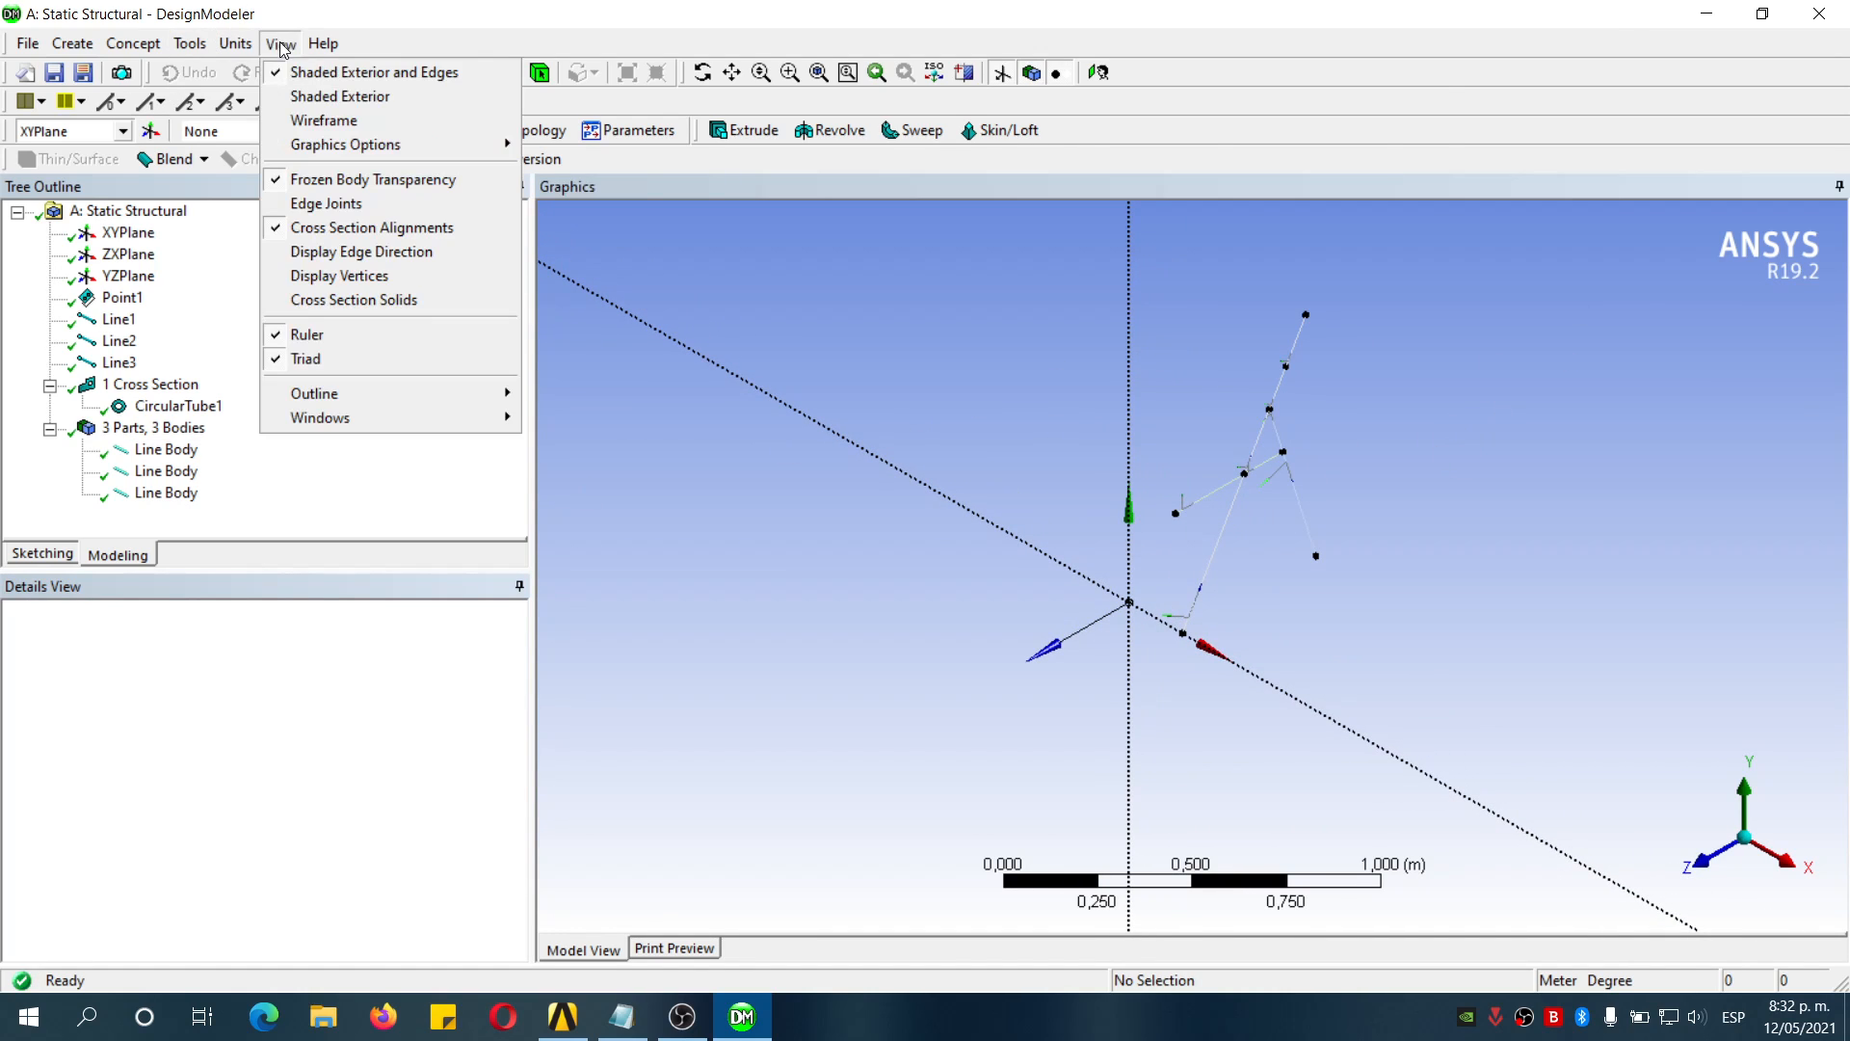
left_click(448, 227)
left_click(282, 44)
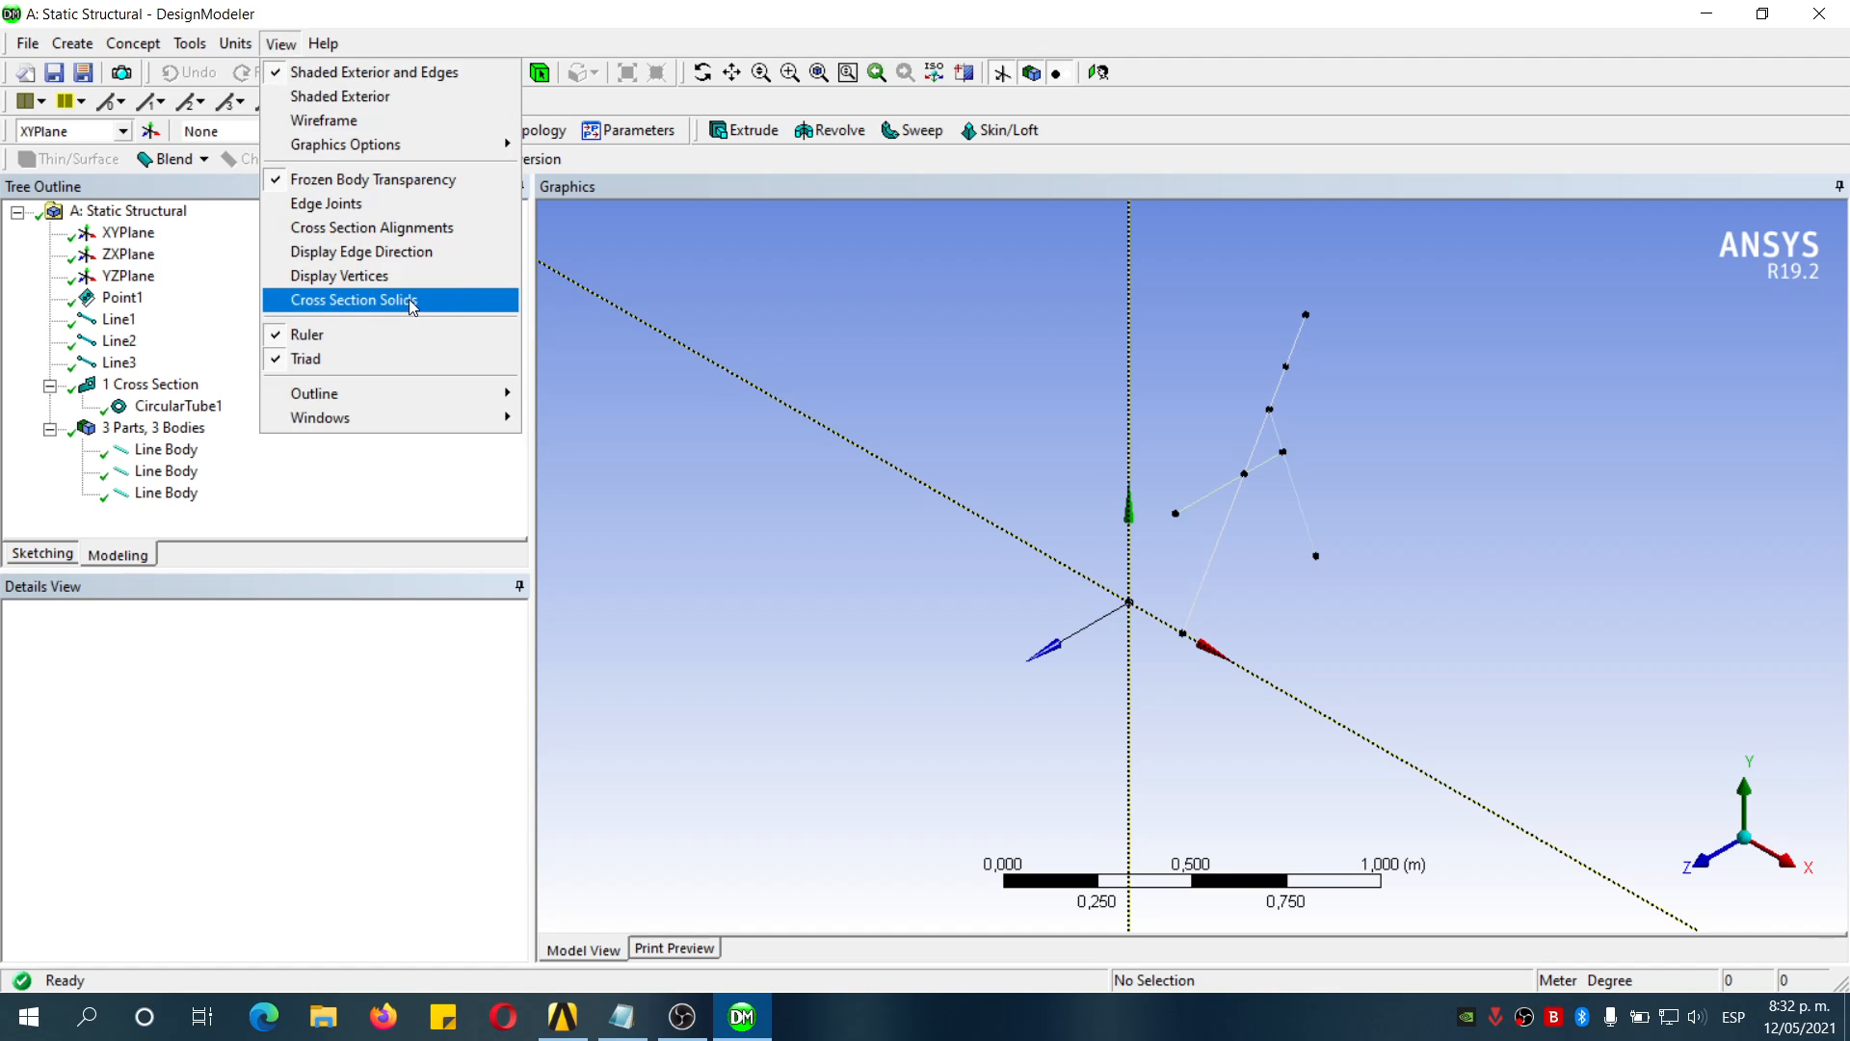
left_click(367, 300)
scroll(1264, 535, "up", 3)
scroll(1379, 503, "up", 2)
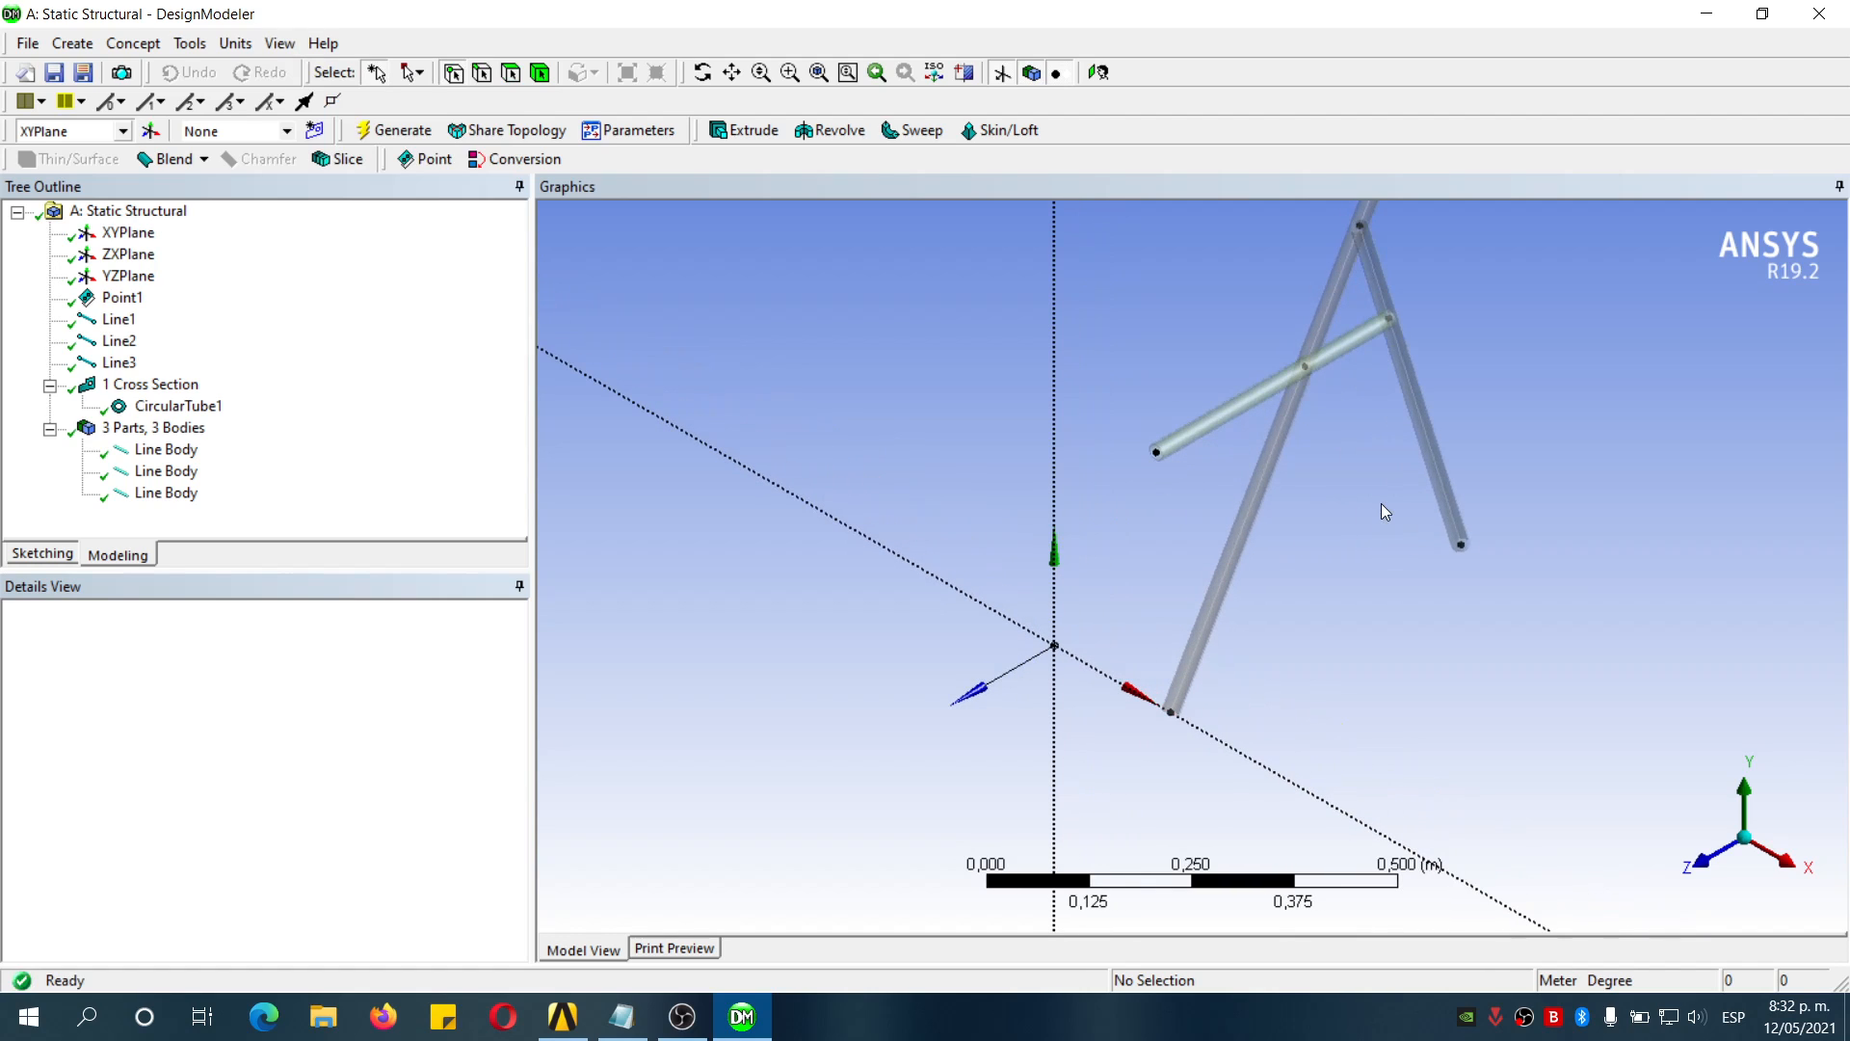
scroll(1376, 477, "down", 1)
scroll(1376, 470, "up", 1)
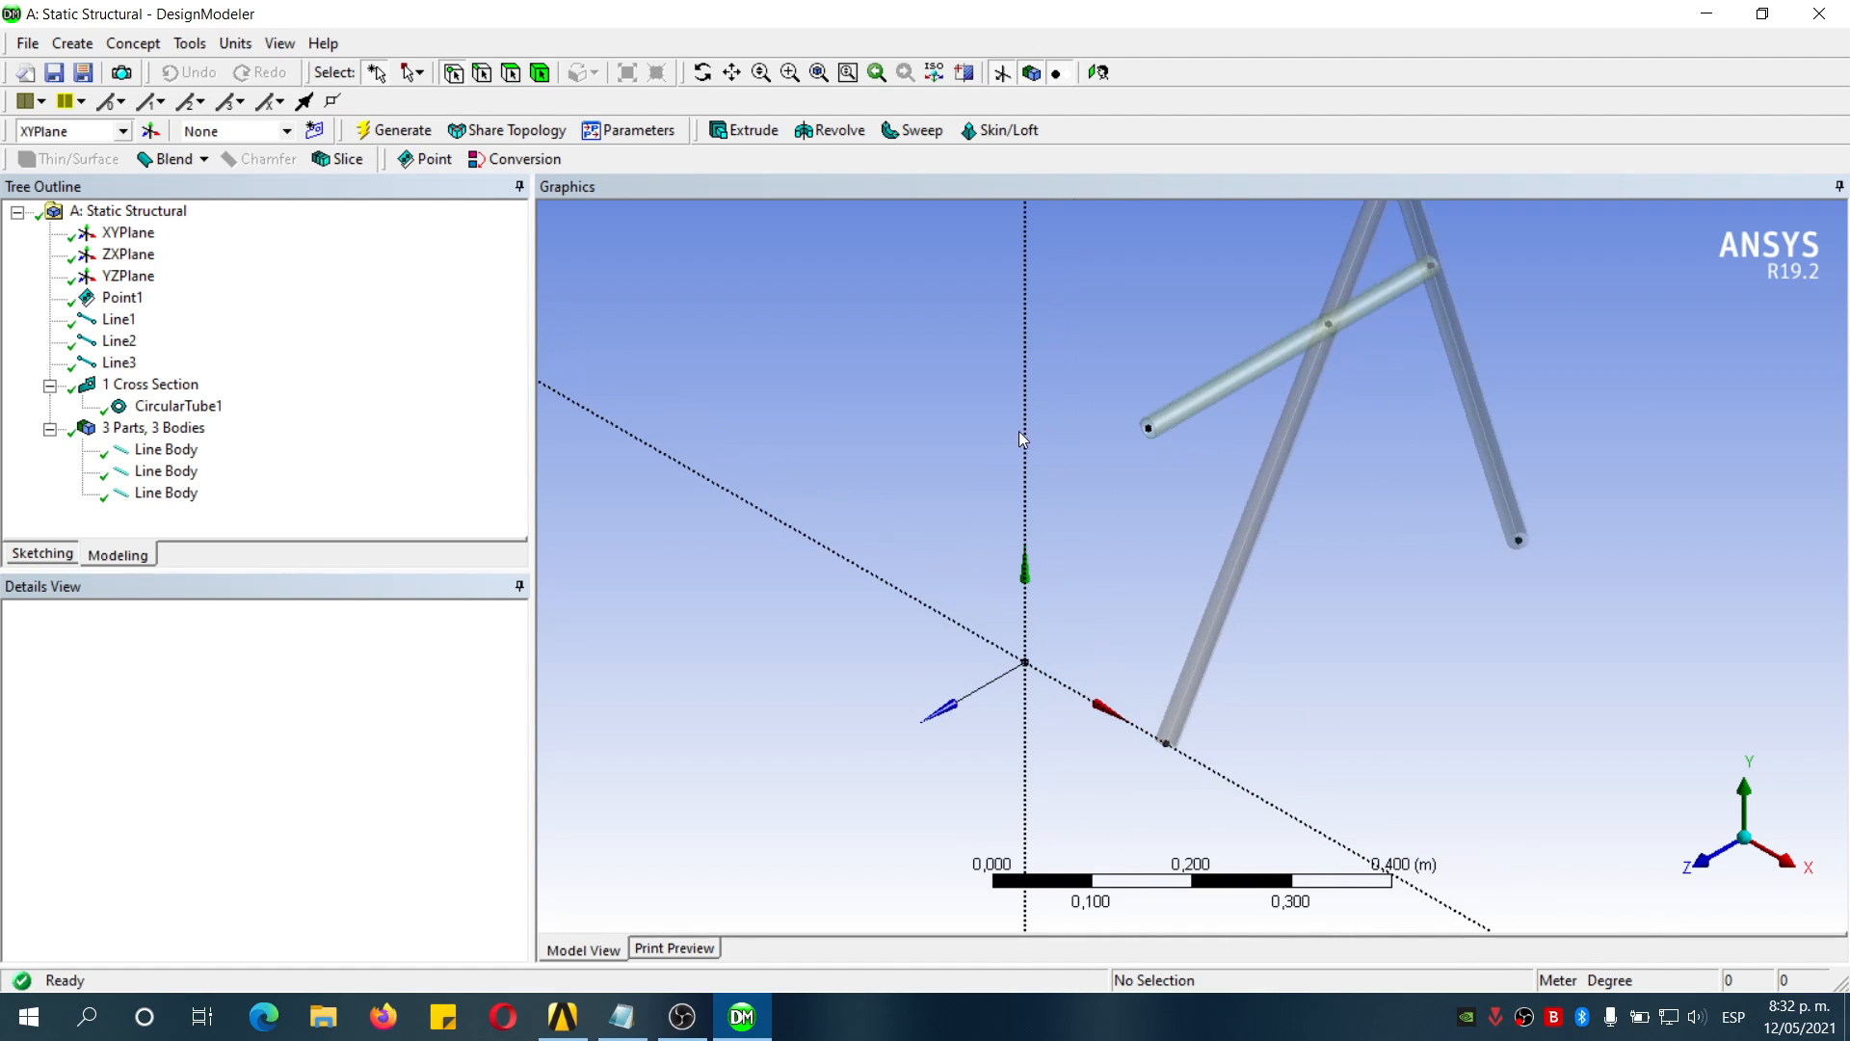
scroll(1378, 467, "up", 2)
scroll(1397, 382, "down", 3)
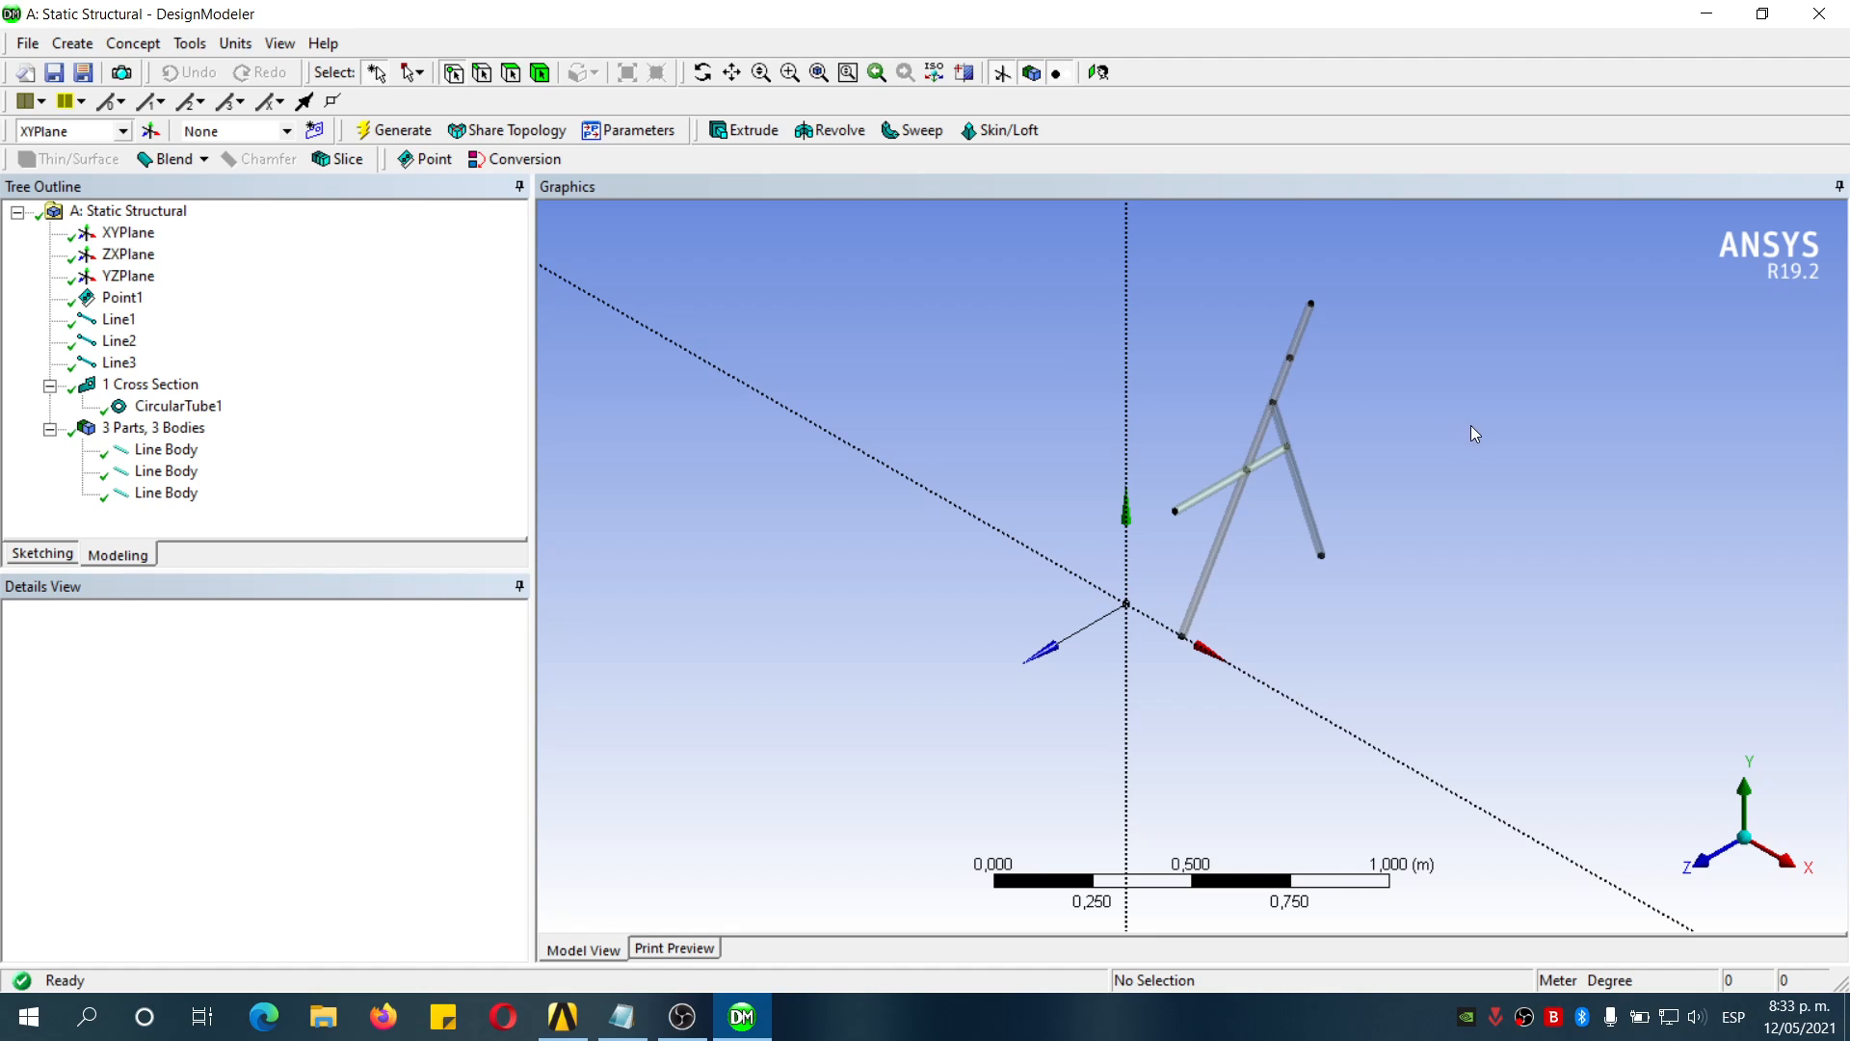
Generate a mirror of the three line bodies about the YZPlane, preserving the original bodies
middle_click_drag(1317, 321, 1310, 445)
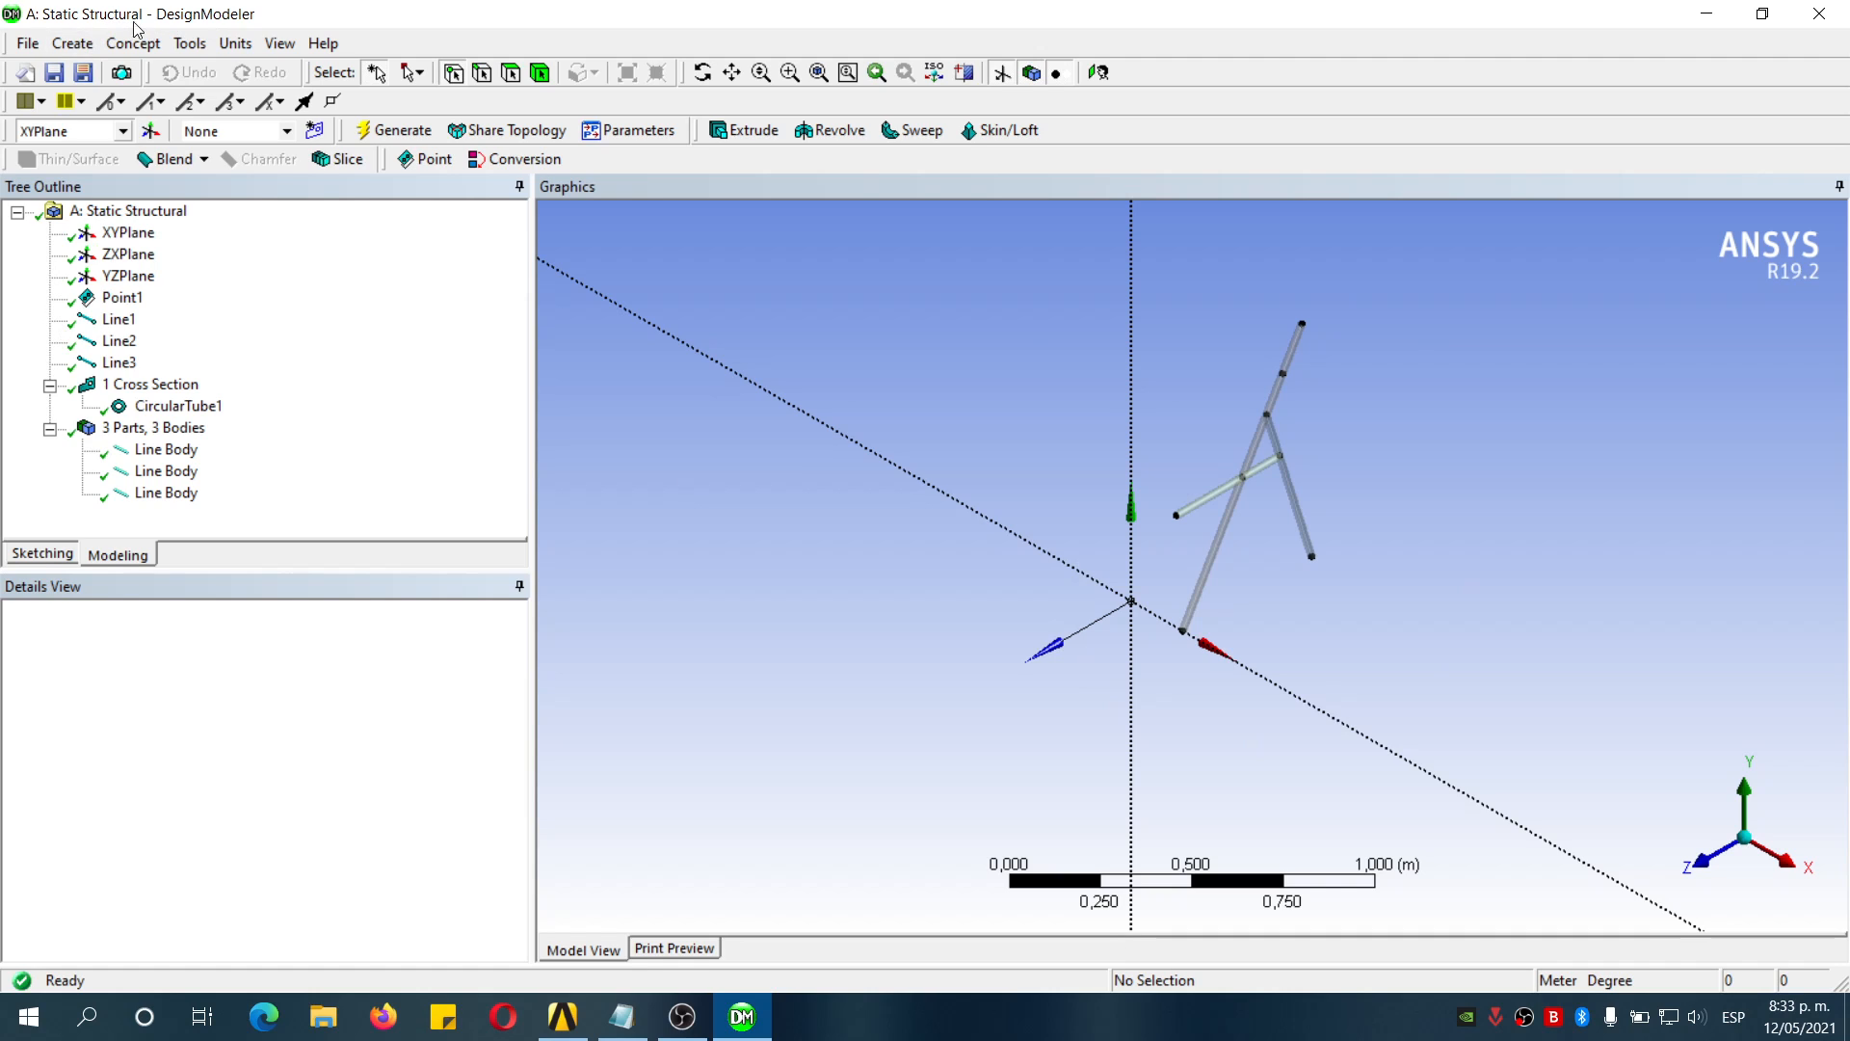
left_click(77, 43)
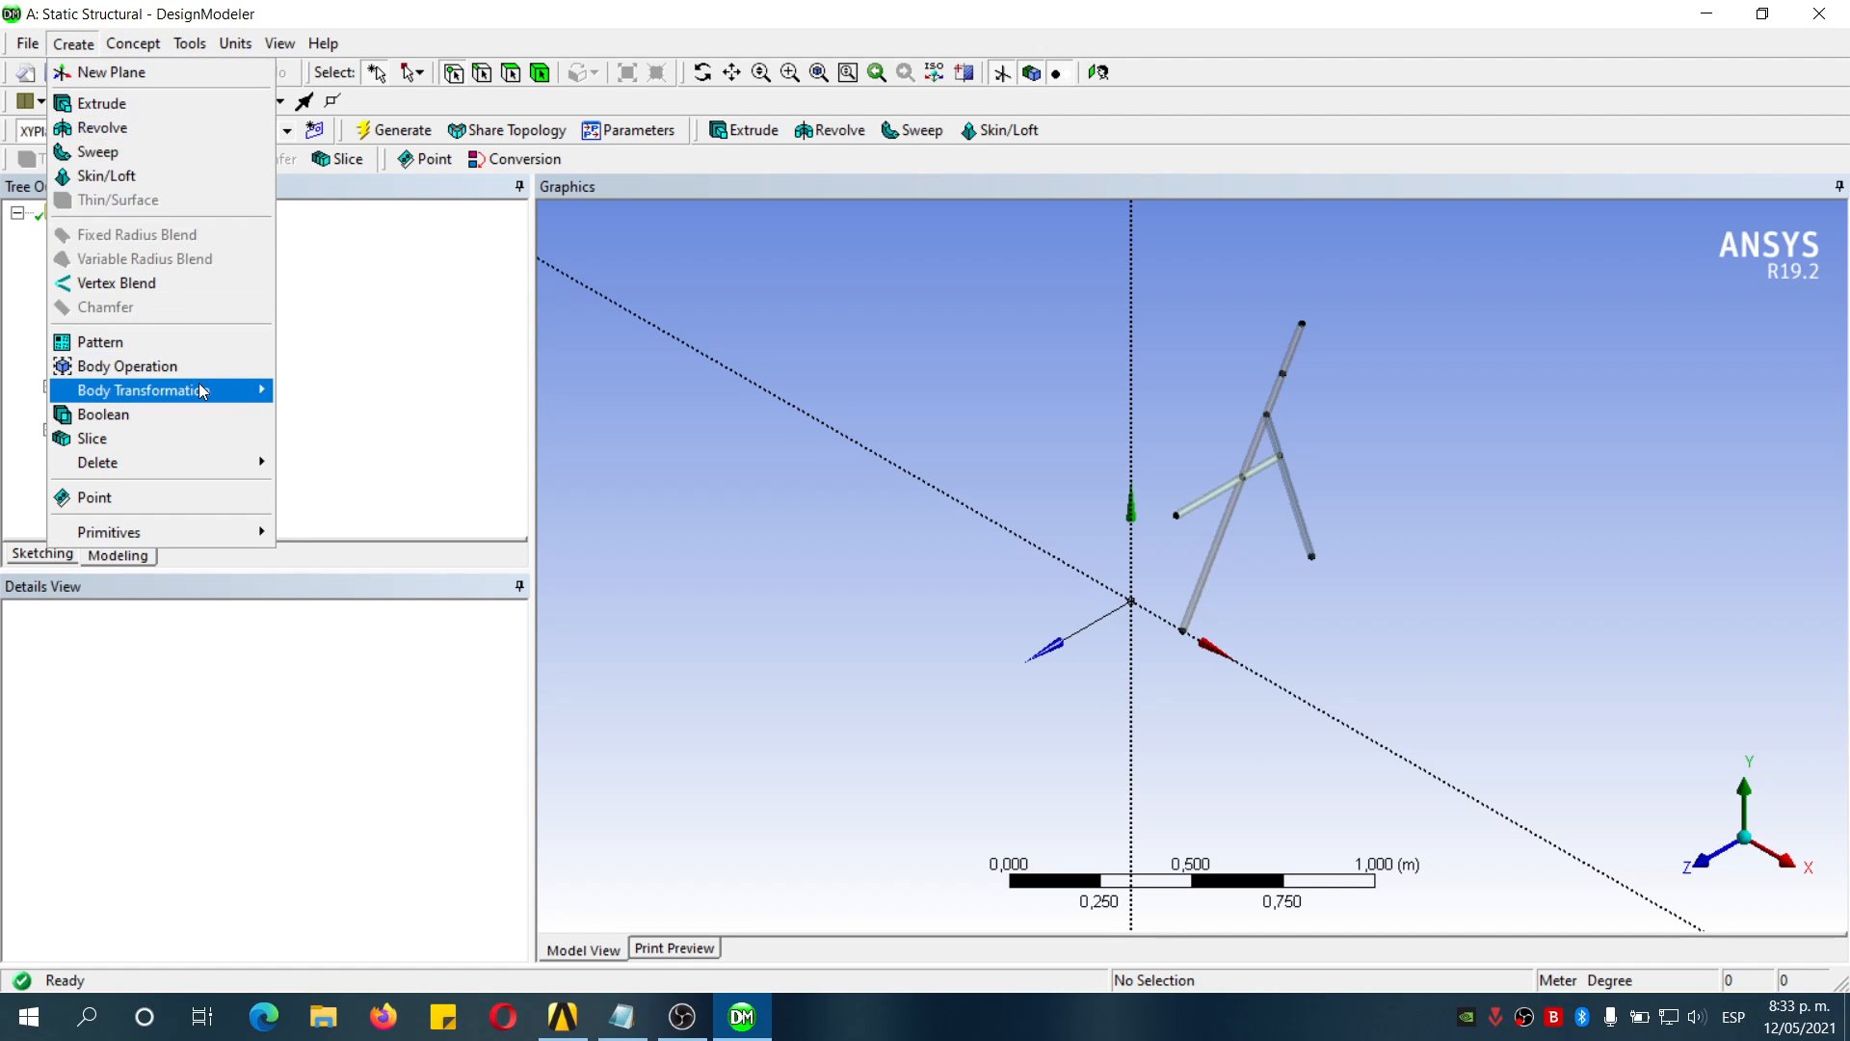
mouse_move(204, 391)
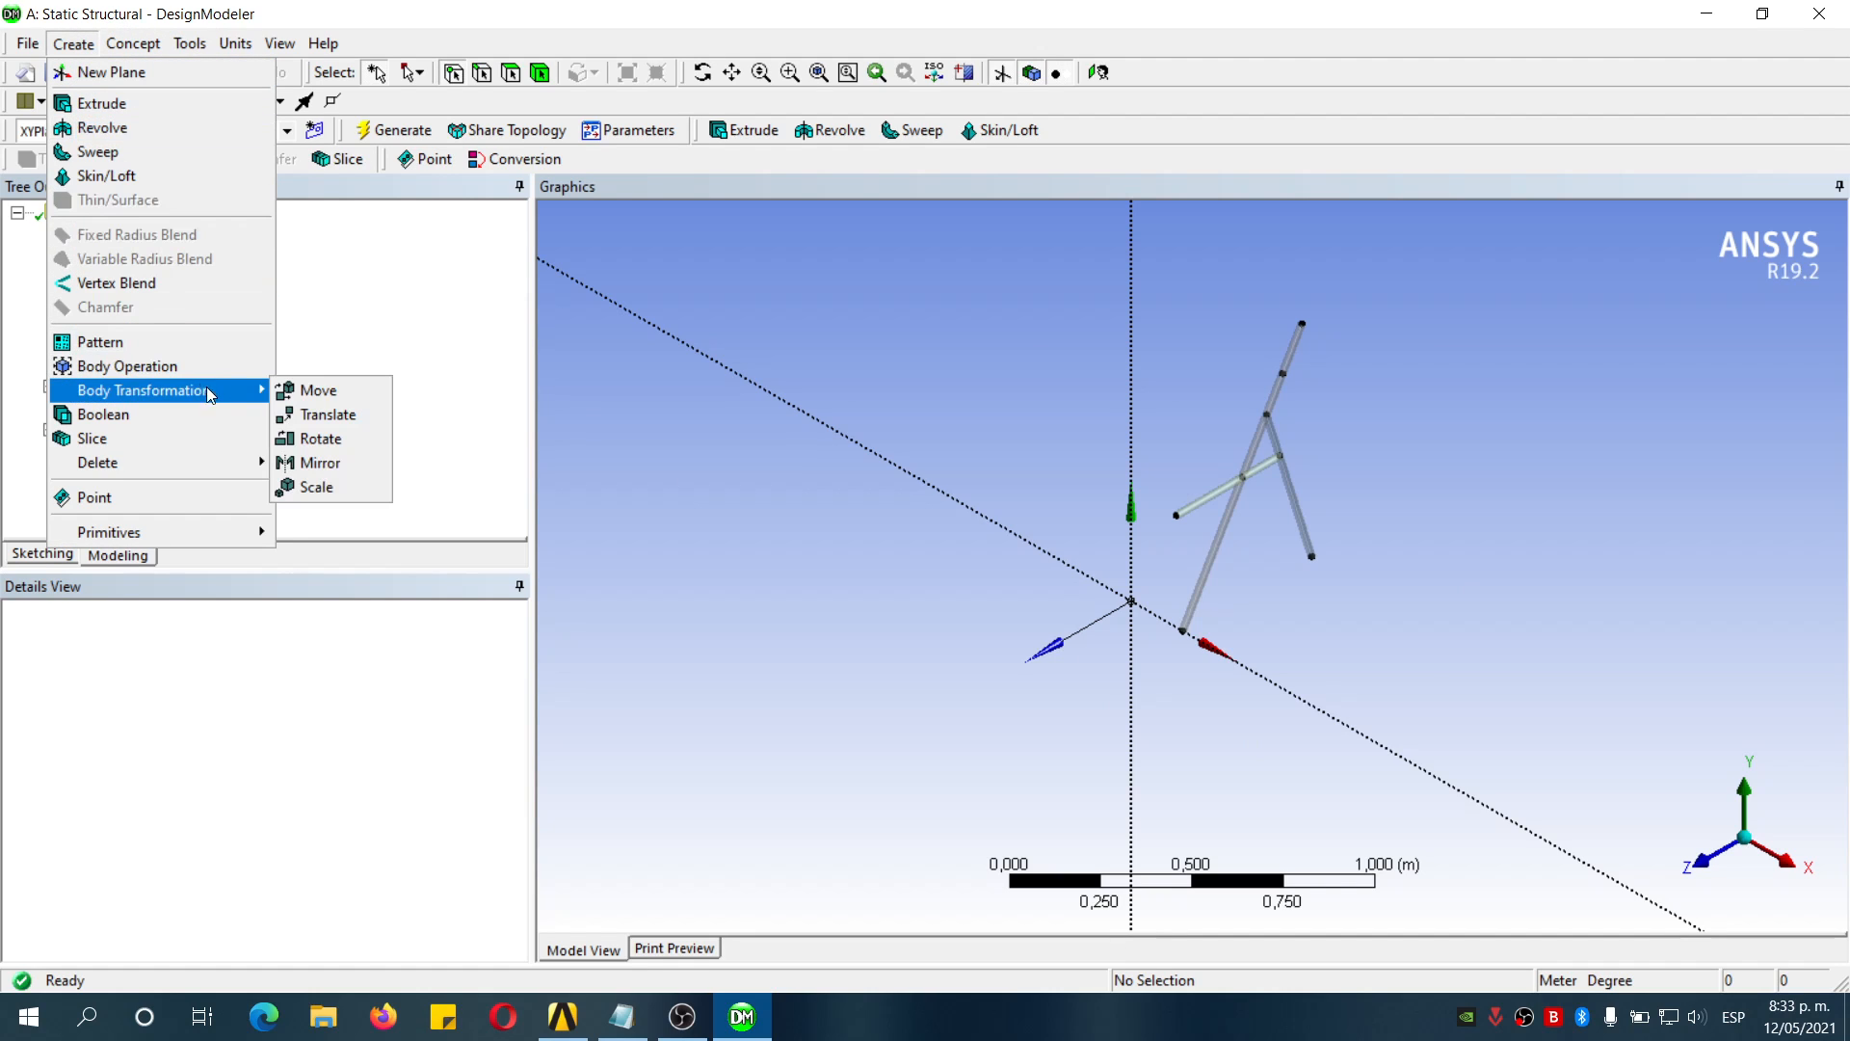
left_click(350, 466)
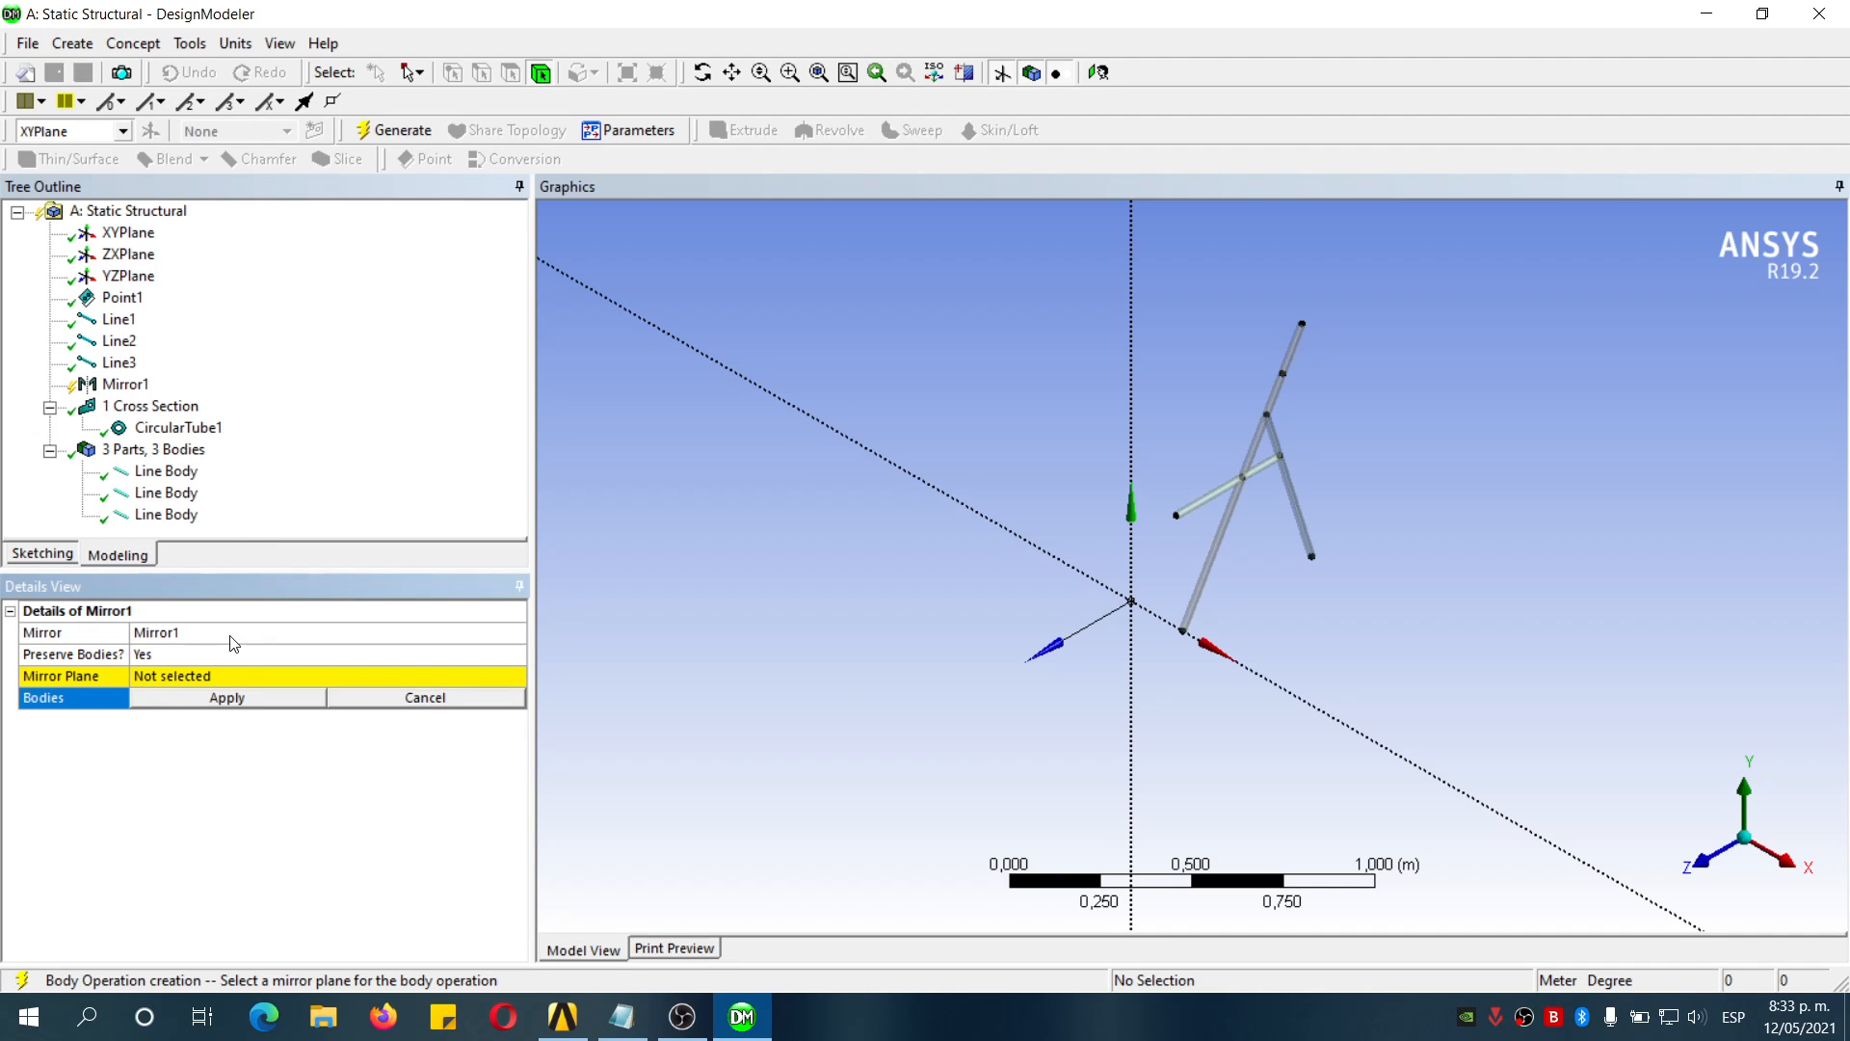
left_click(206, 676)
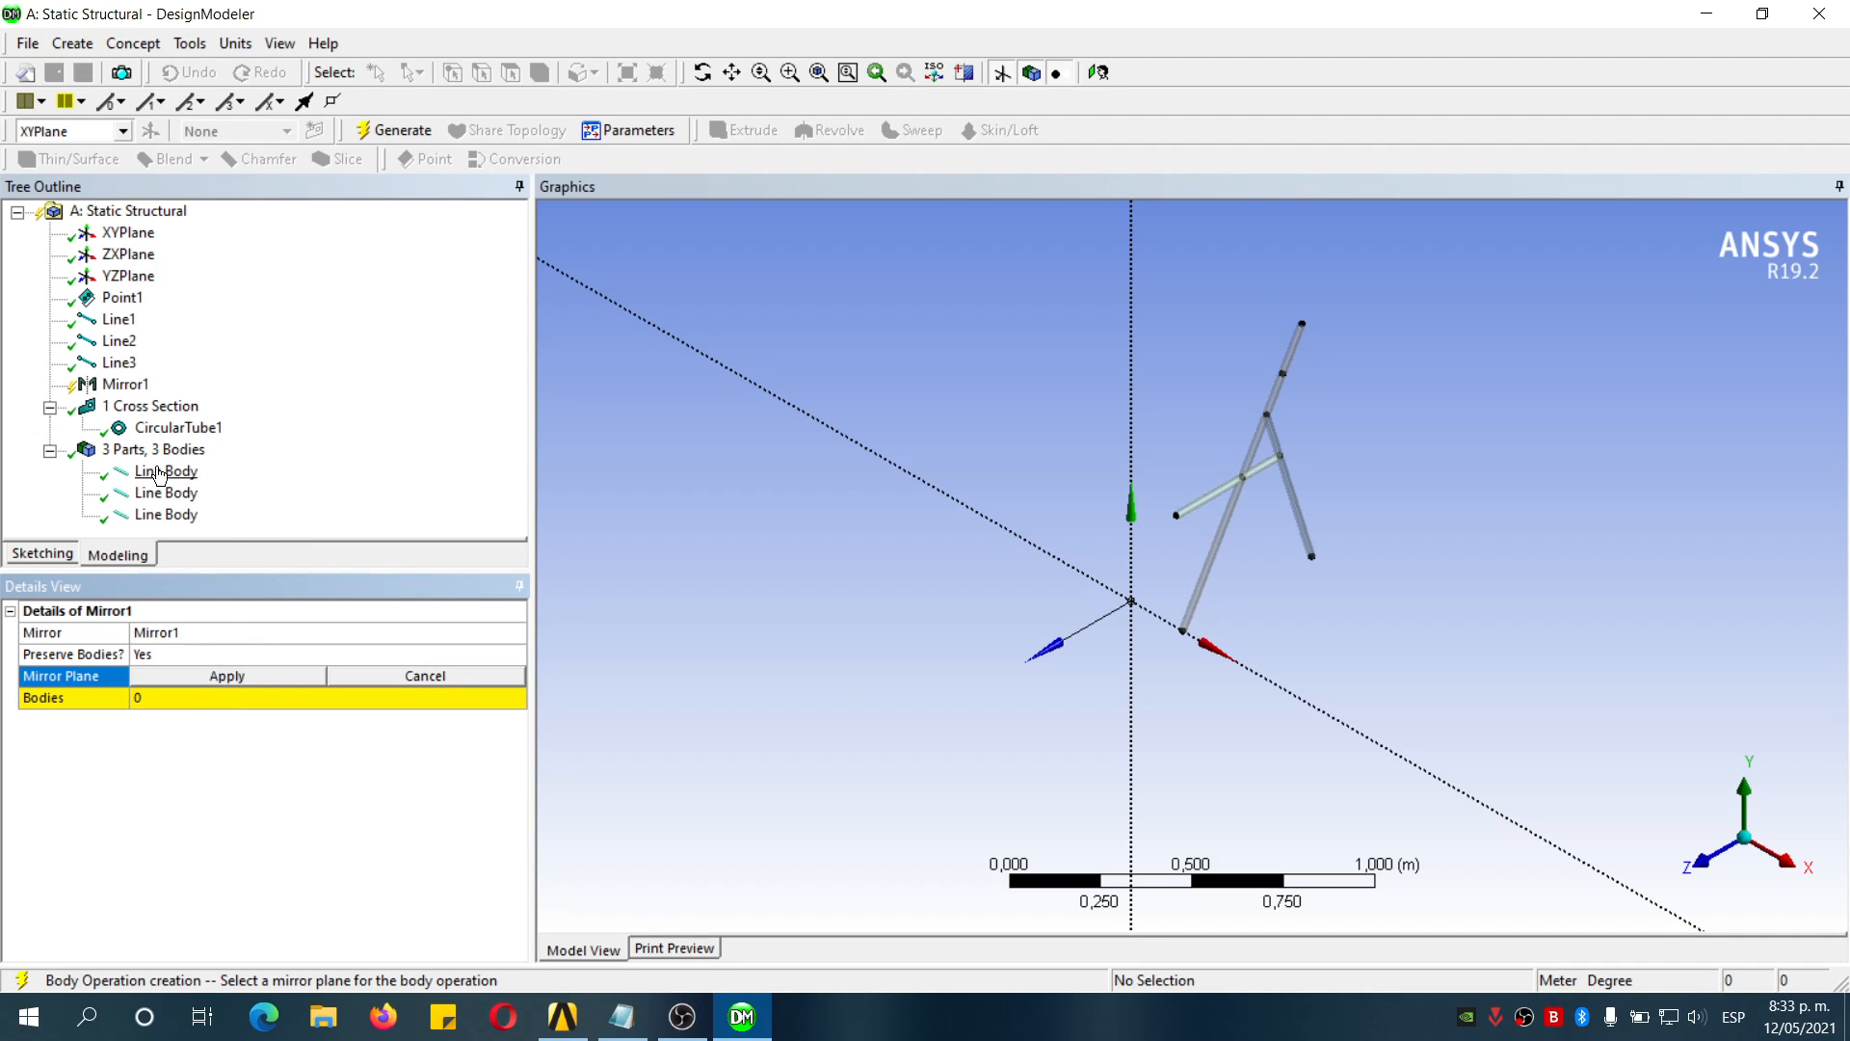
left_click(140, 277)
left_click(229, 674)
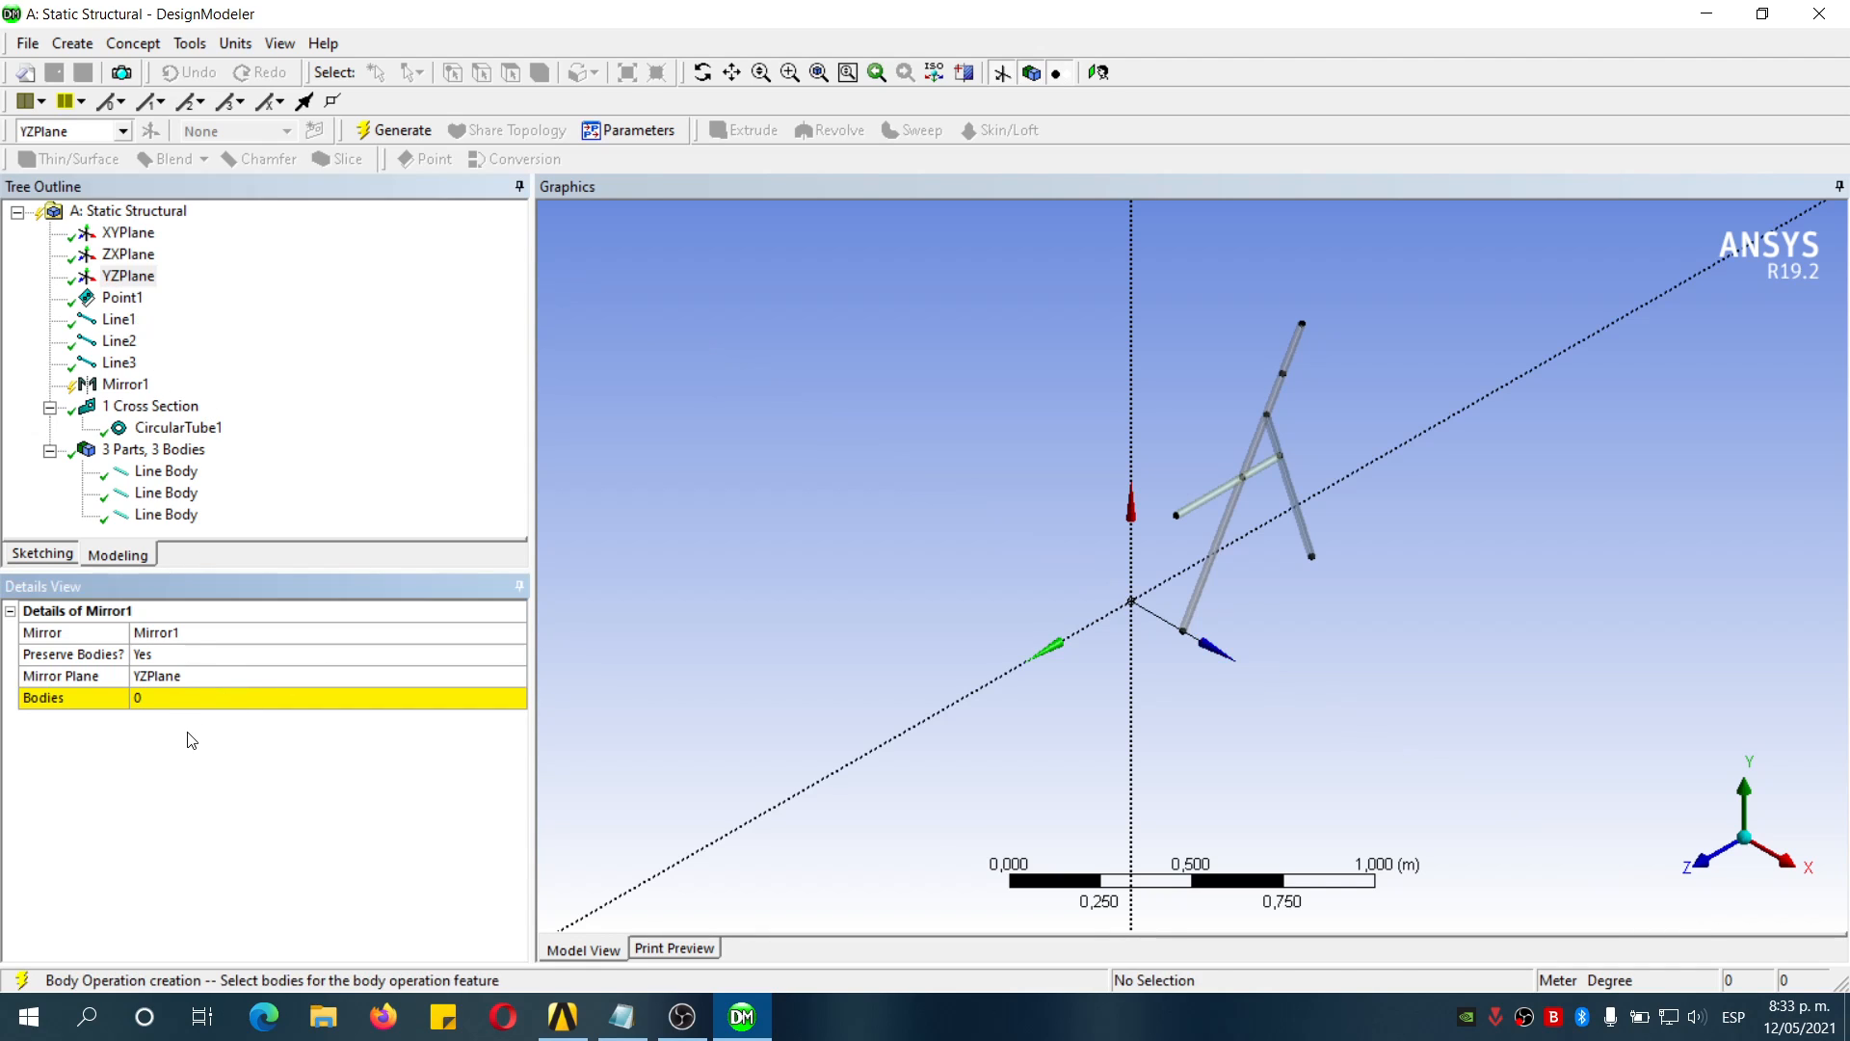
left_click(178, 698)
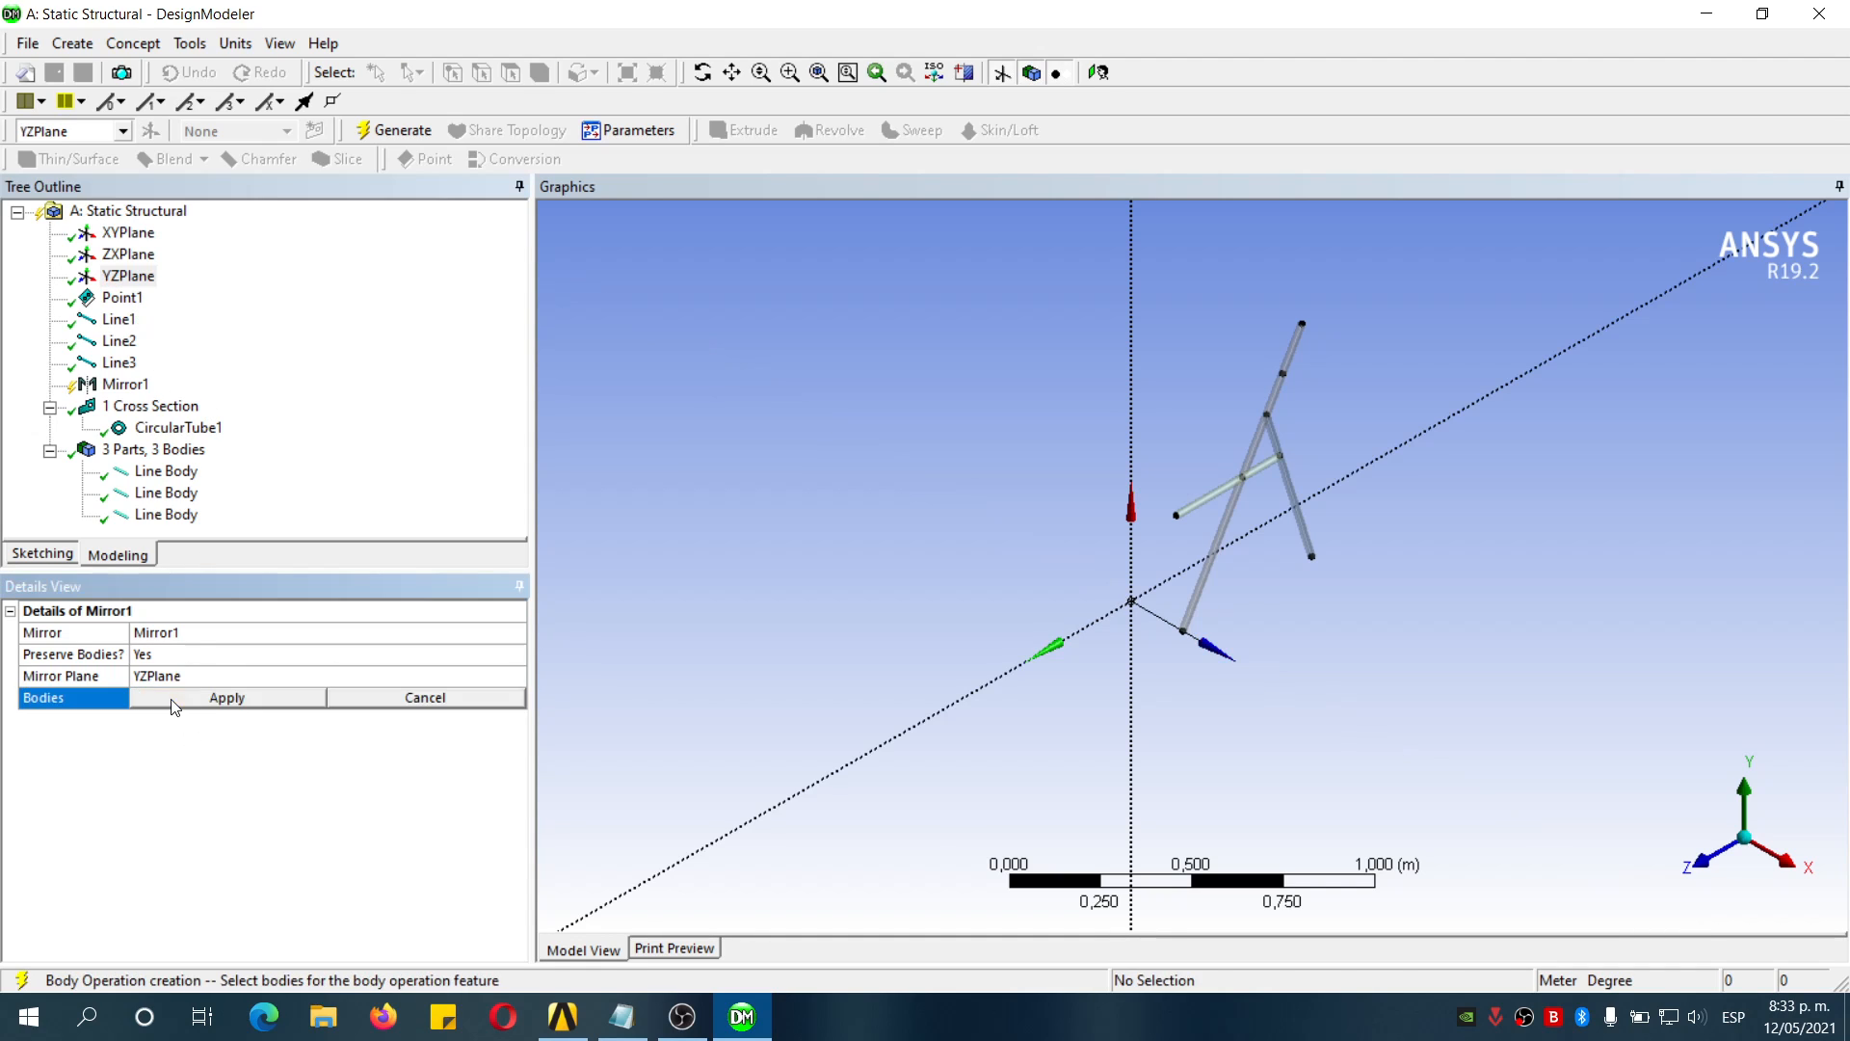
left_click(189, 482)
left_click(185, 516, "shift")
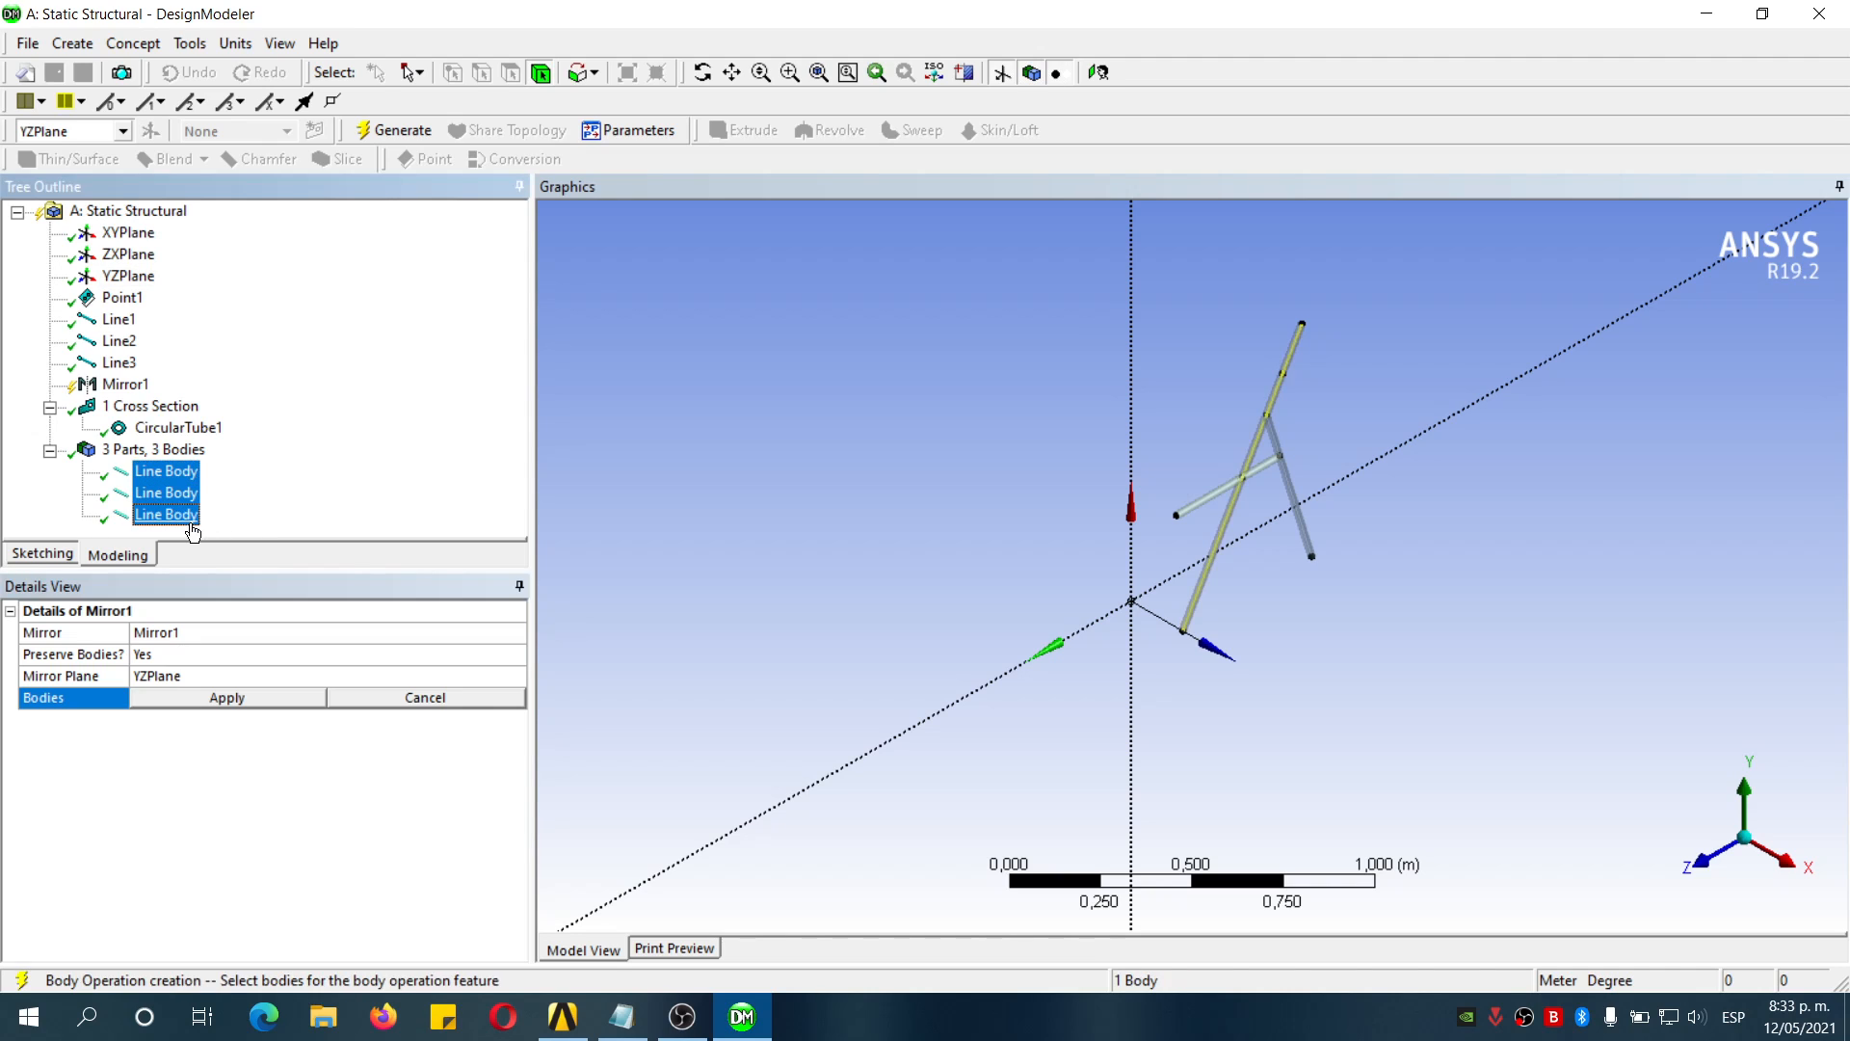
left_click(239, 699)
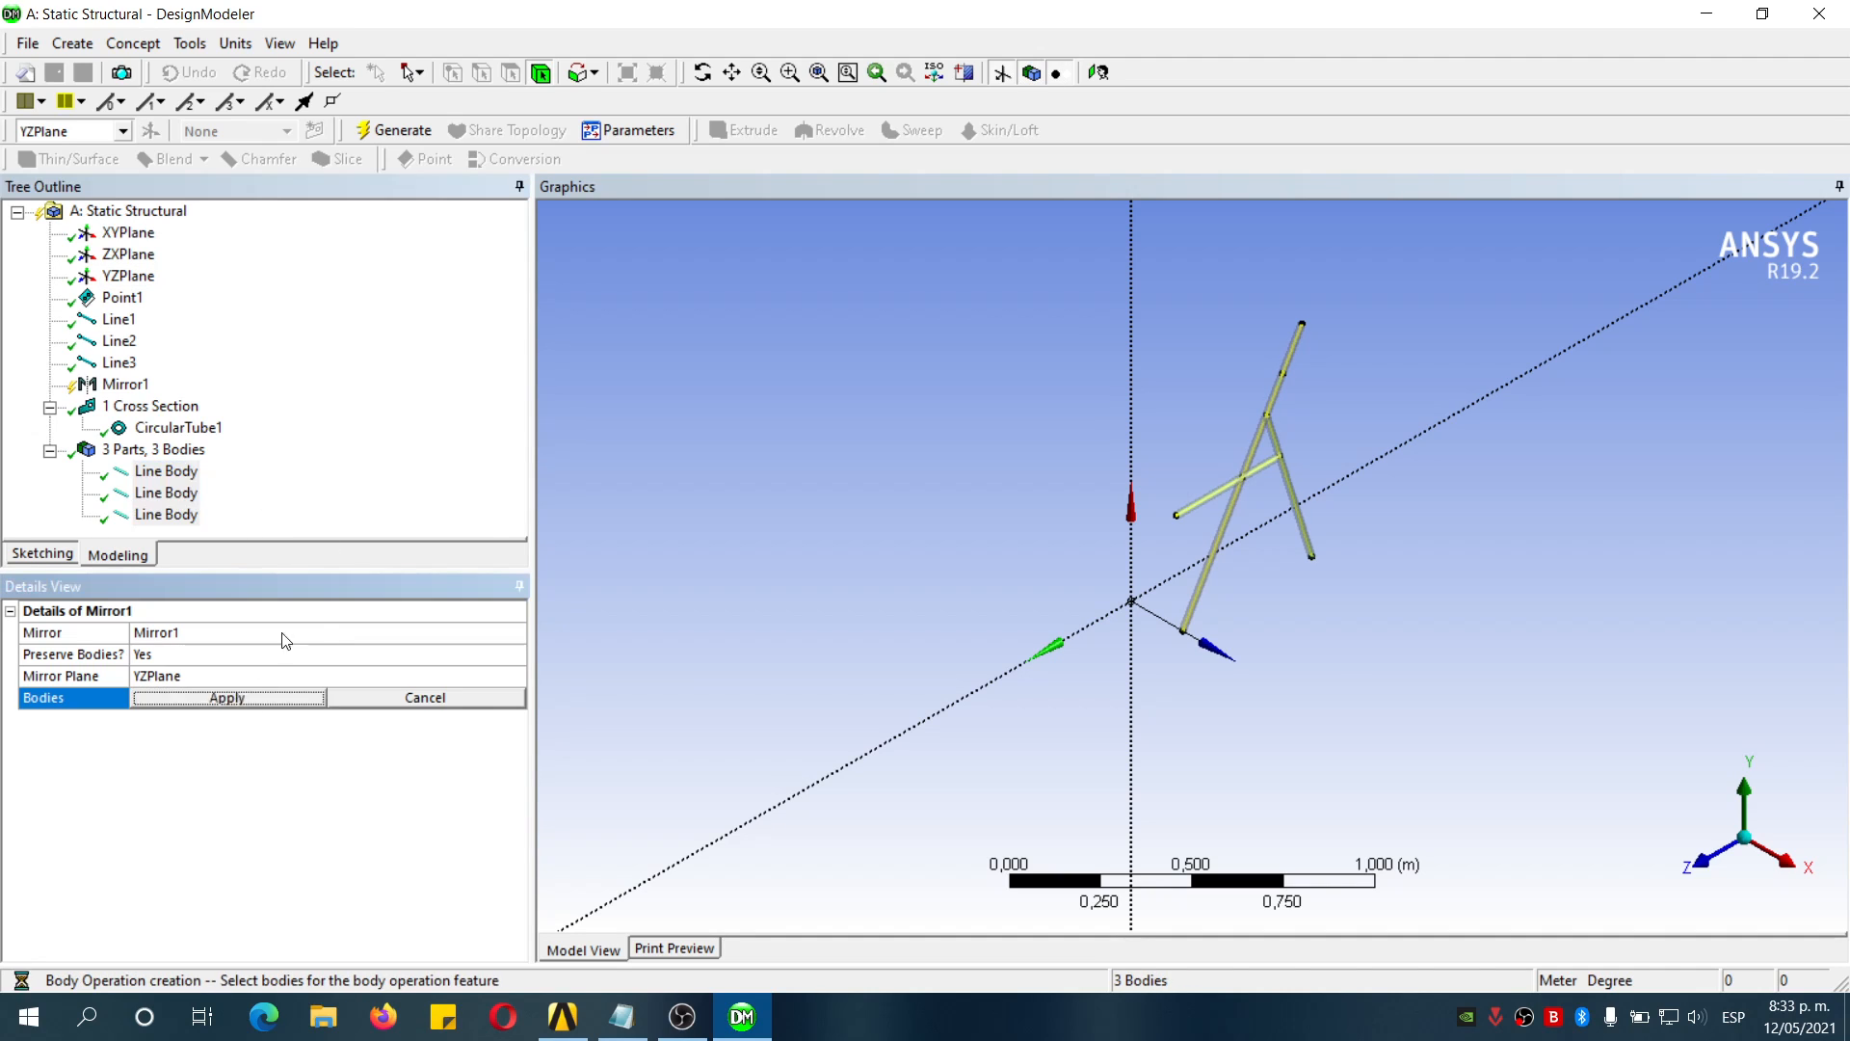
left_click(392, 129)
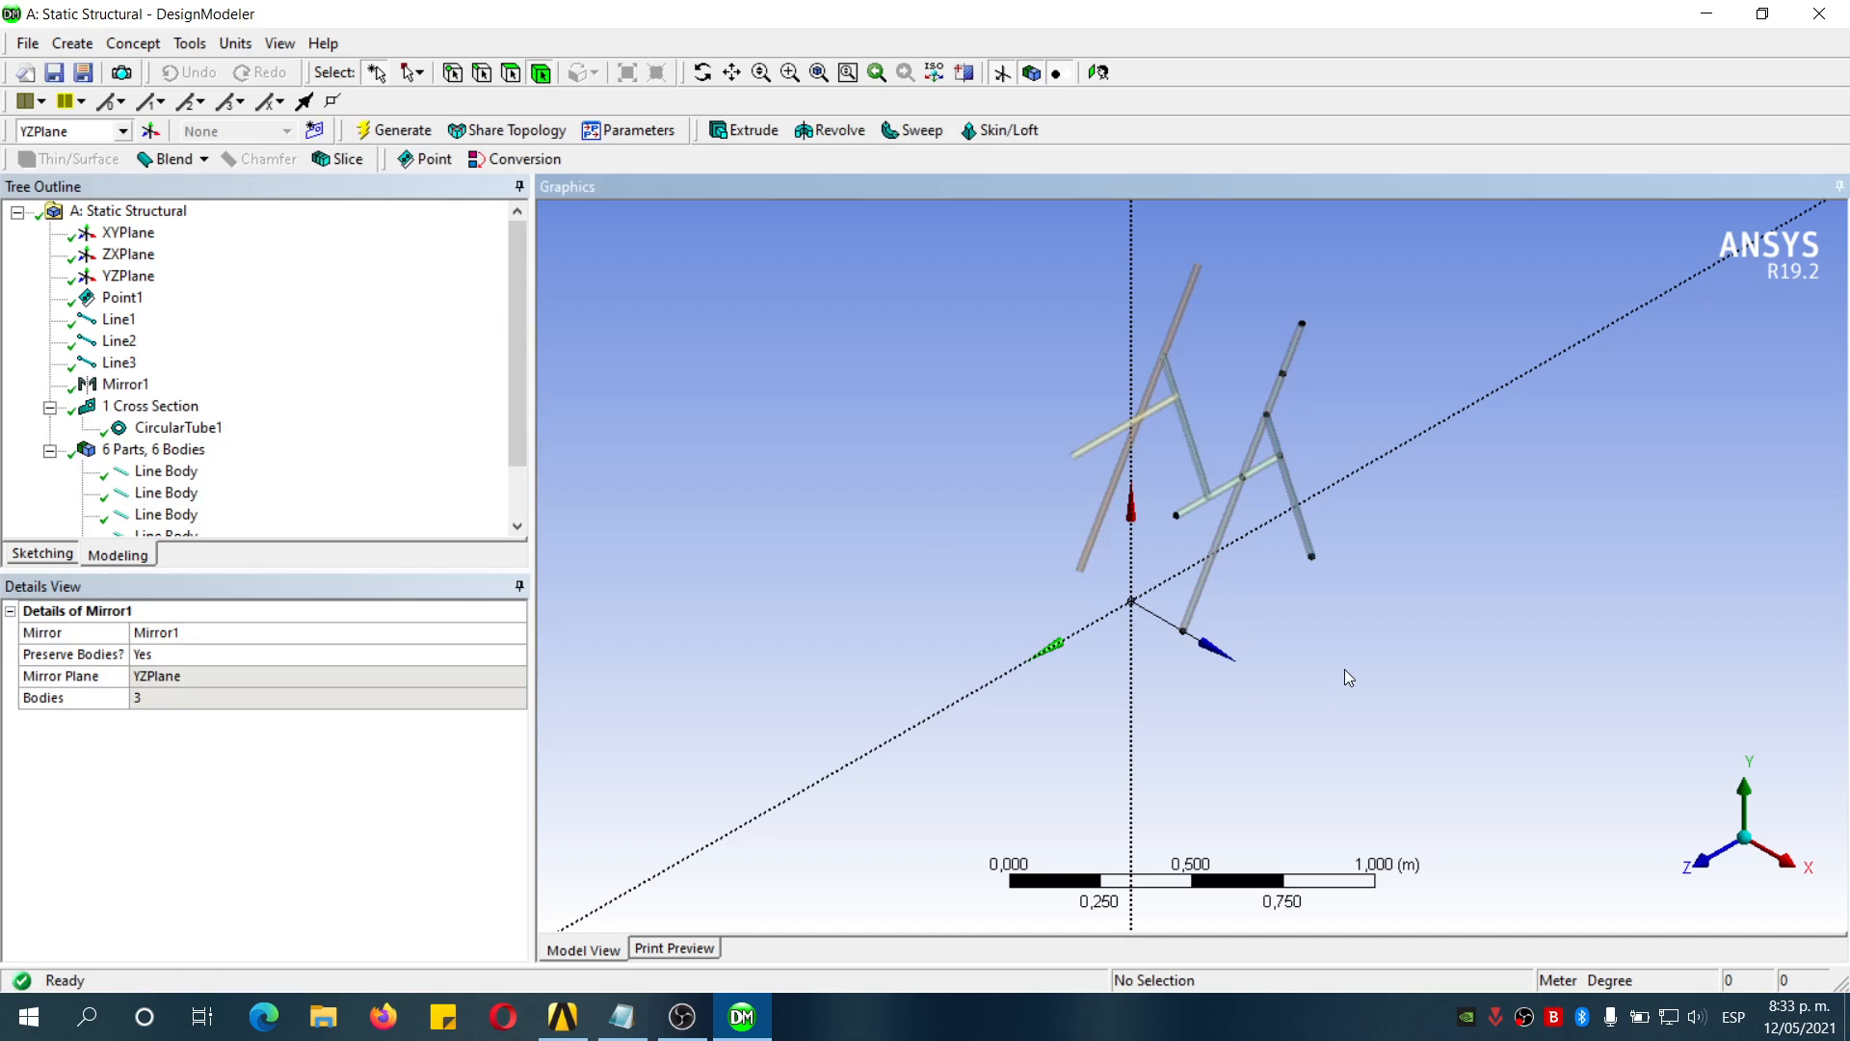
Examine the original and mirrored side frames from several angles
scroll(1176, 405, "up", 1)
scroll(1193, 425, "up", 1)
scroll(1183, 425, "down", 3)
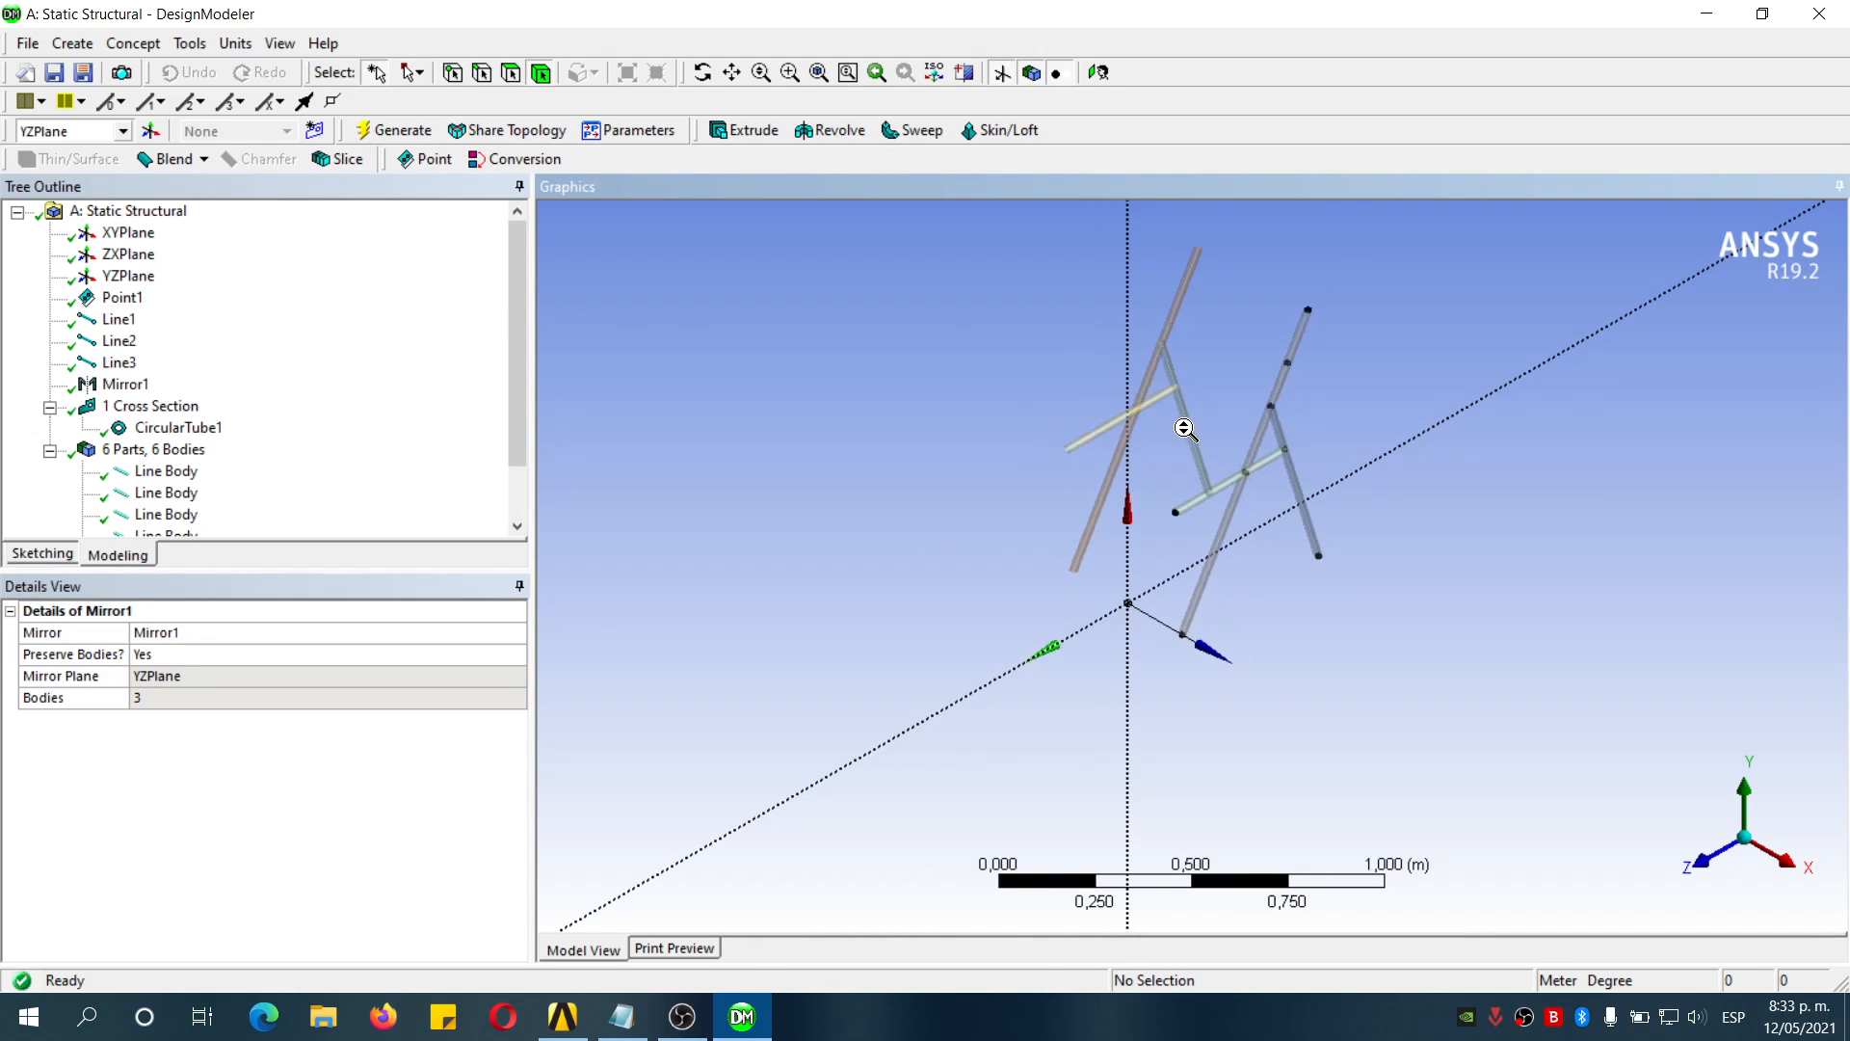
mouse_move(1305, 537)
middle_mouse_down()
mouse_move(1429, 541)
mouse_move(1342, 529)
mouse_move(1276, 563)
mouse_move(1284, 526)
mouse_move(1288, 550)
mouse_move(1270, 547)
middle_mouse_up()
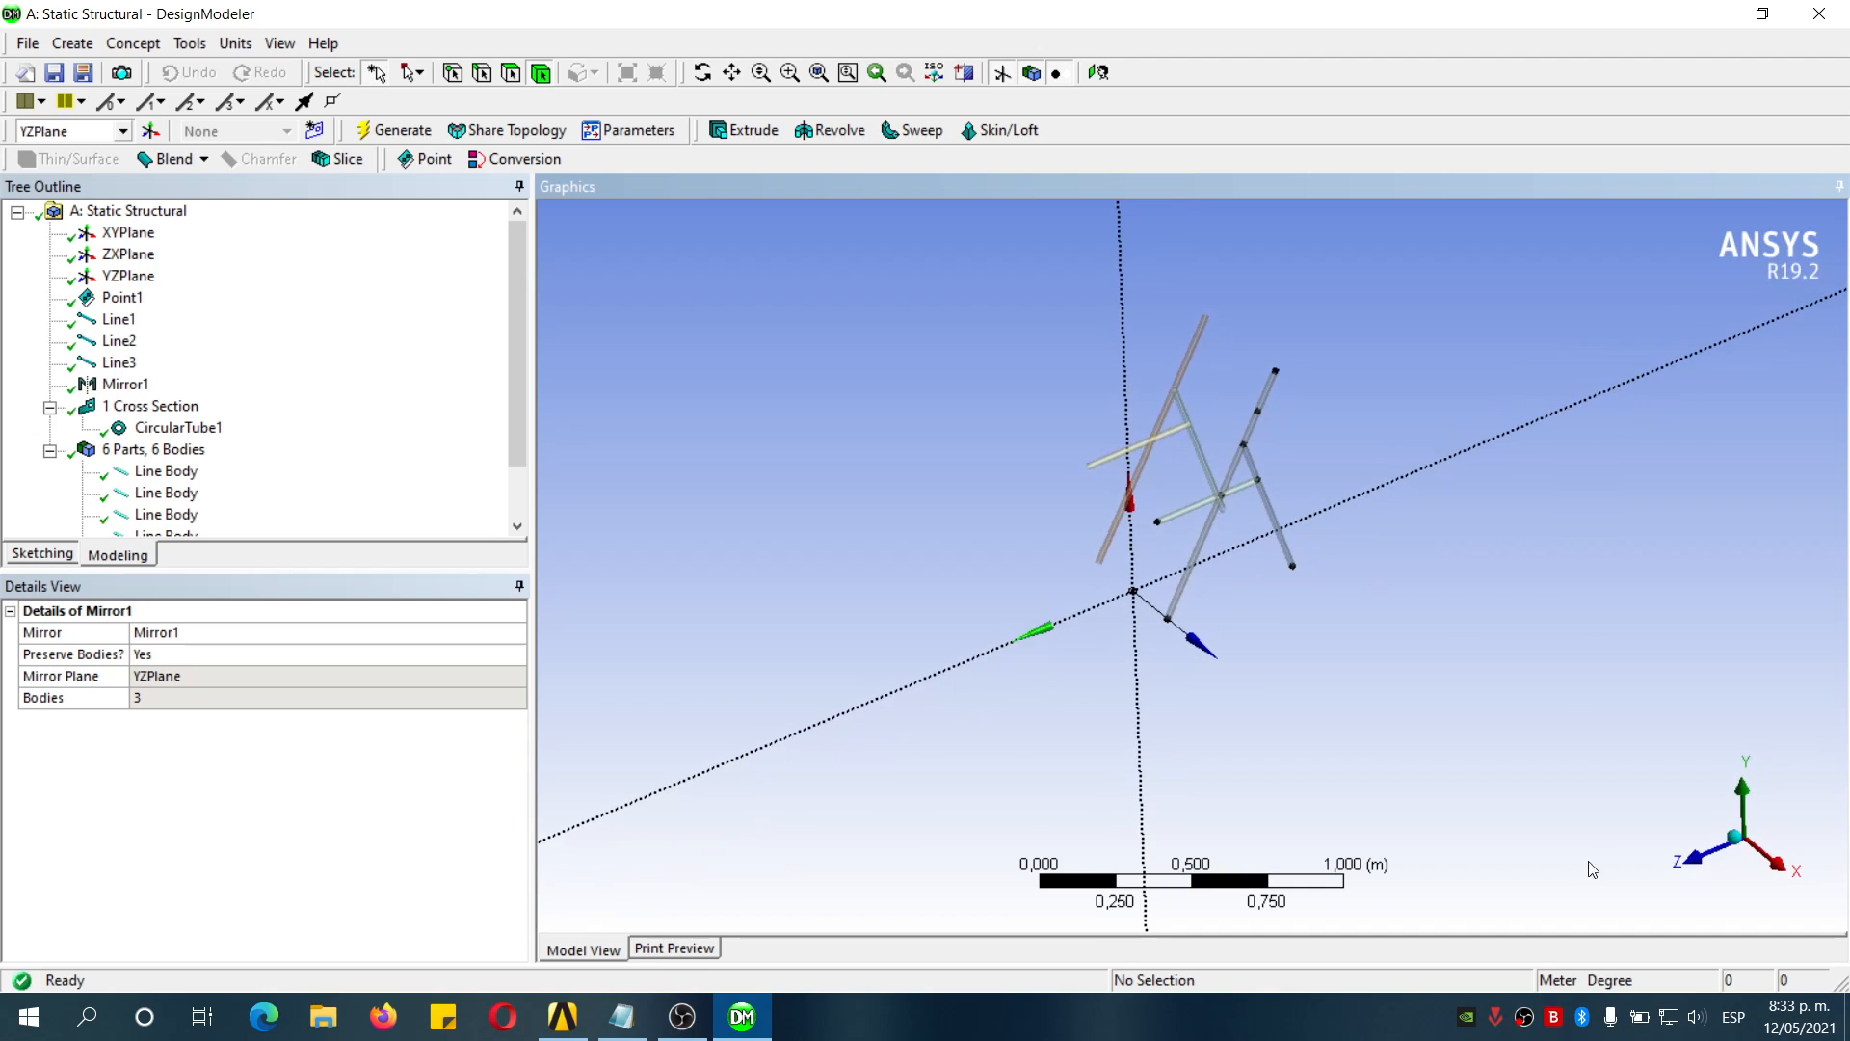
scroll(1281, 540, "down", 2)
scroll(1284, 528, "up", 3)
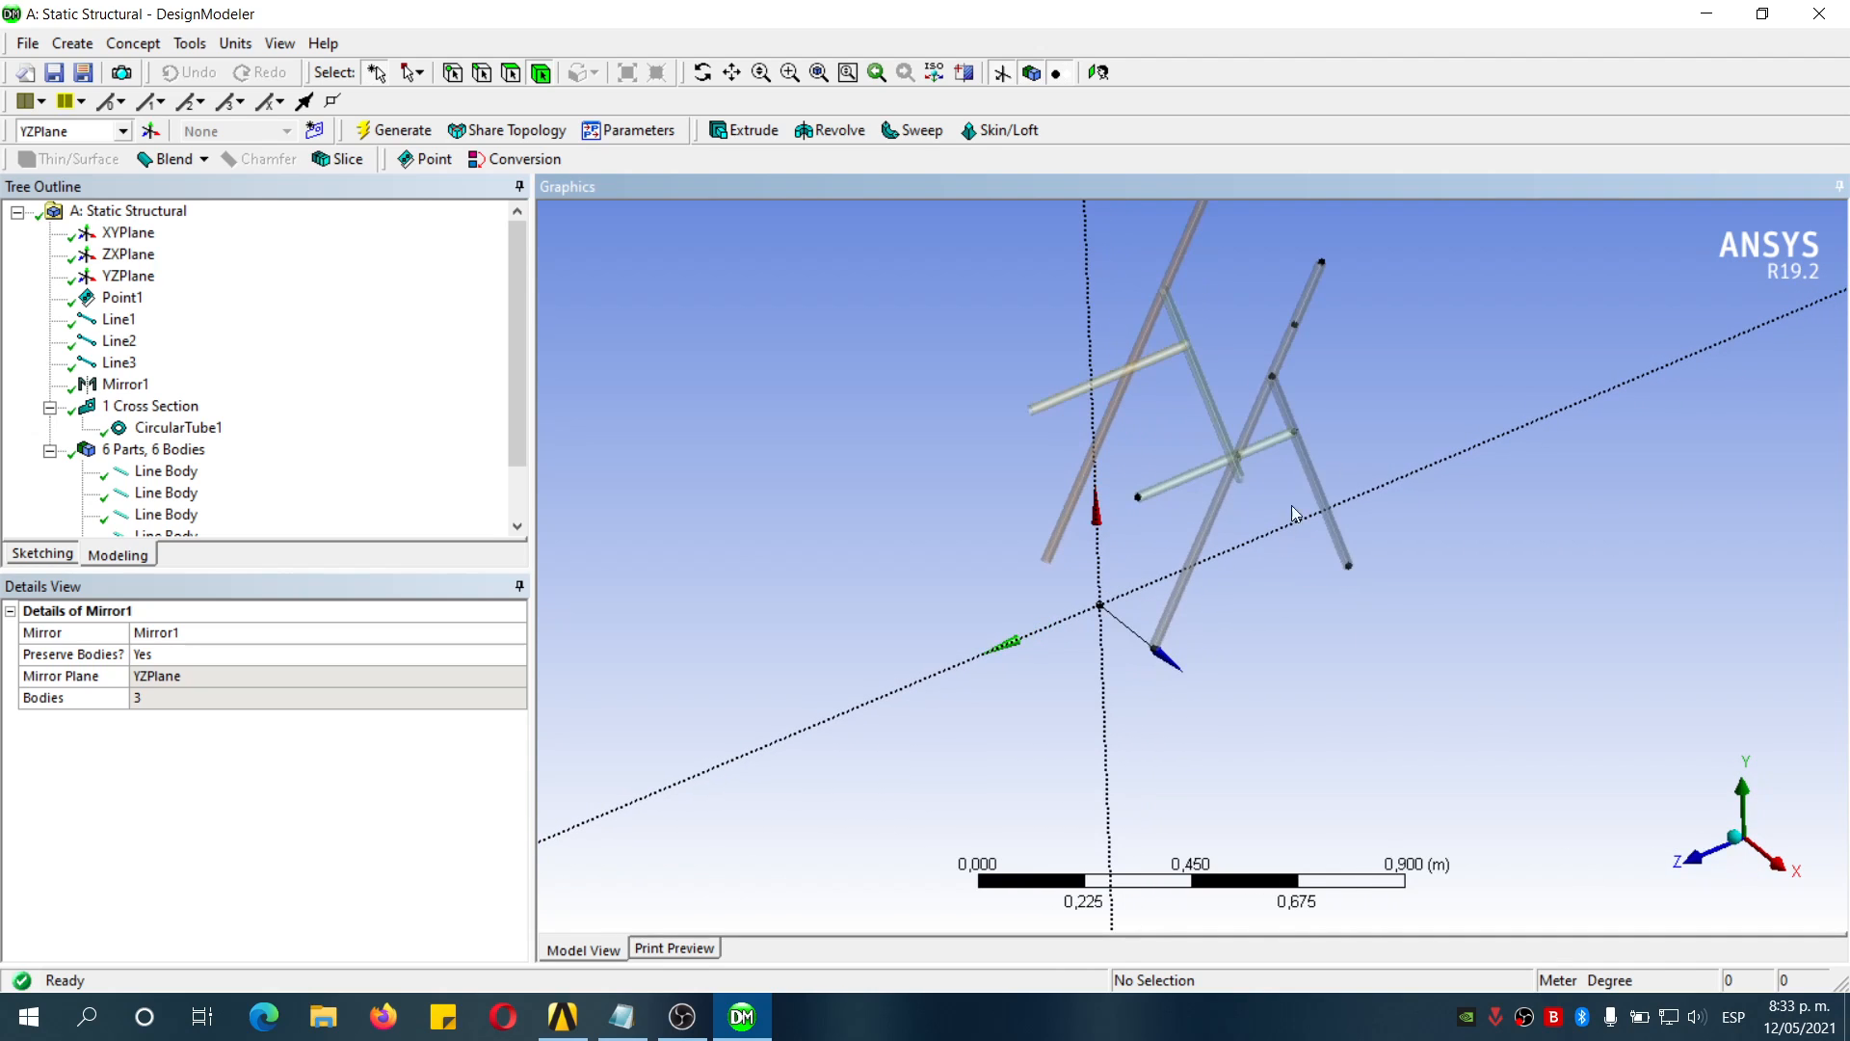
scroll(1293, 424, "down", 2)
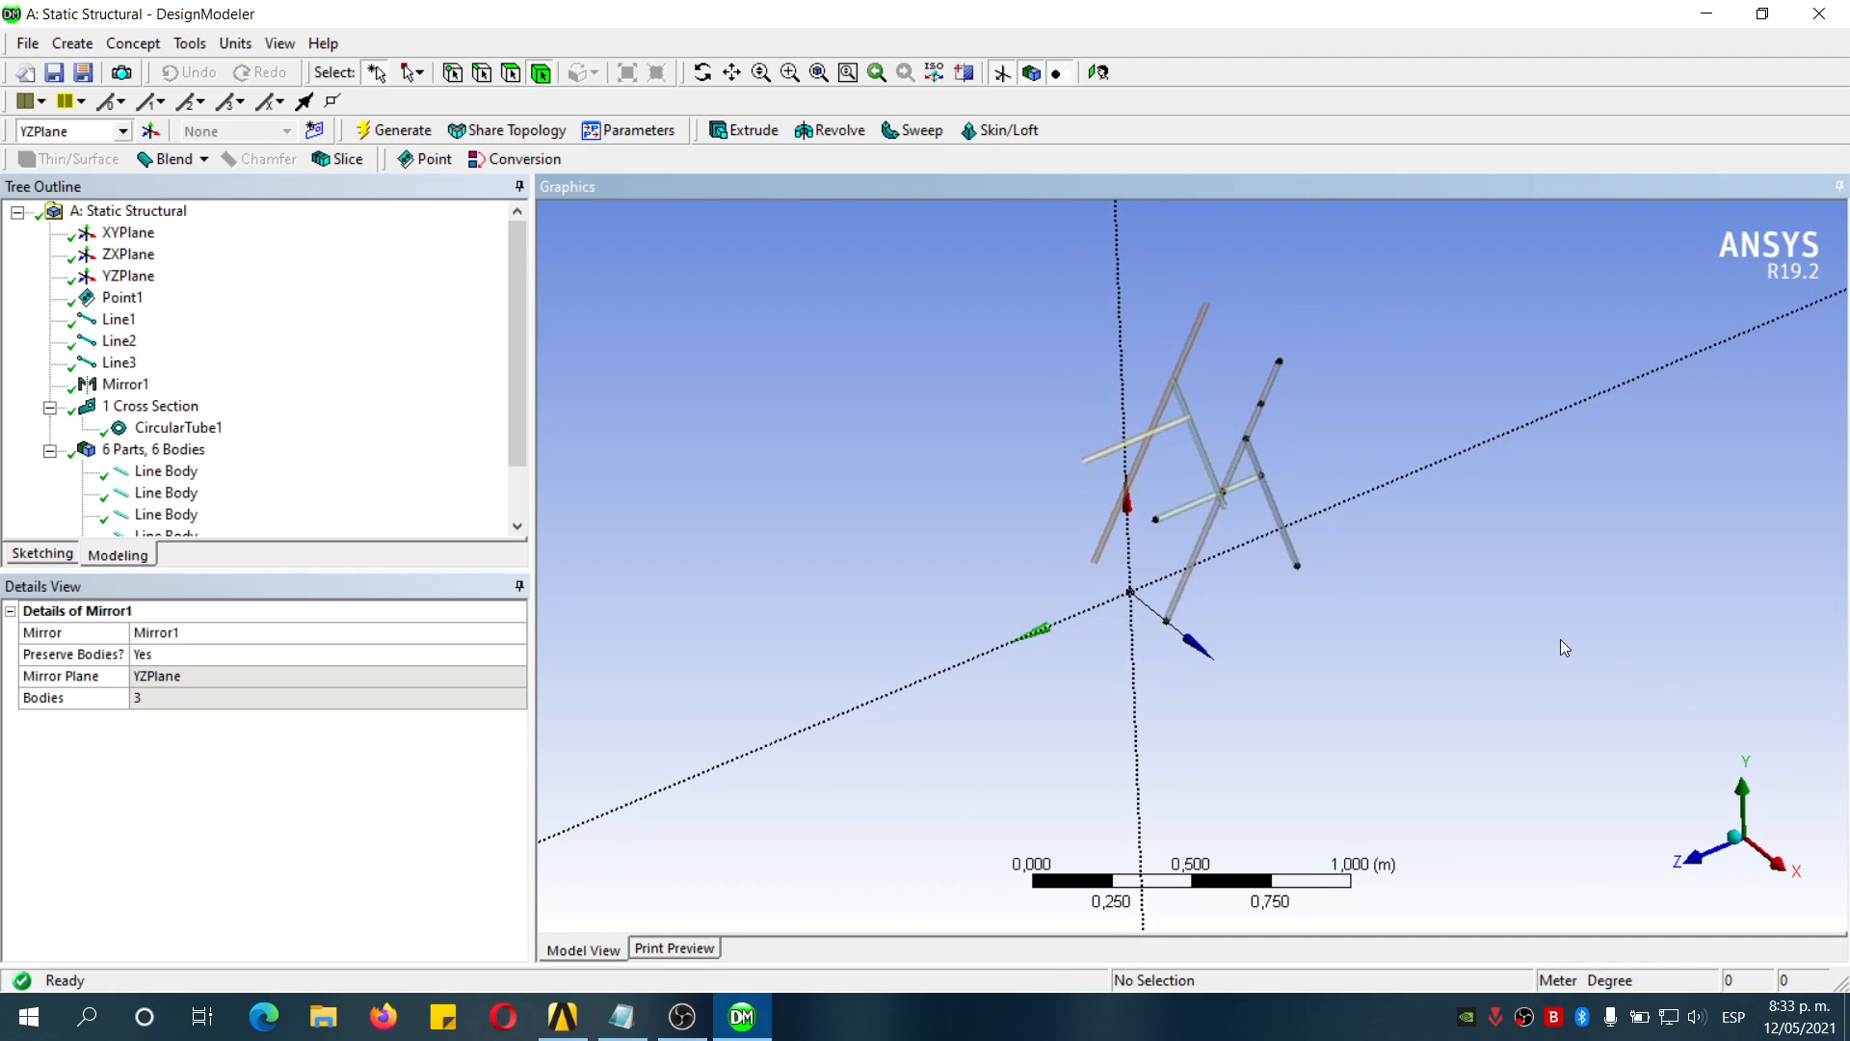
mouse_move(1385, 643)
middle_mouse_down()
mouse_move(1462, 652)
mouse_move(1342, 648)
mouse_move(1419, 638)
middle_mouse_up()
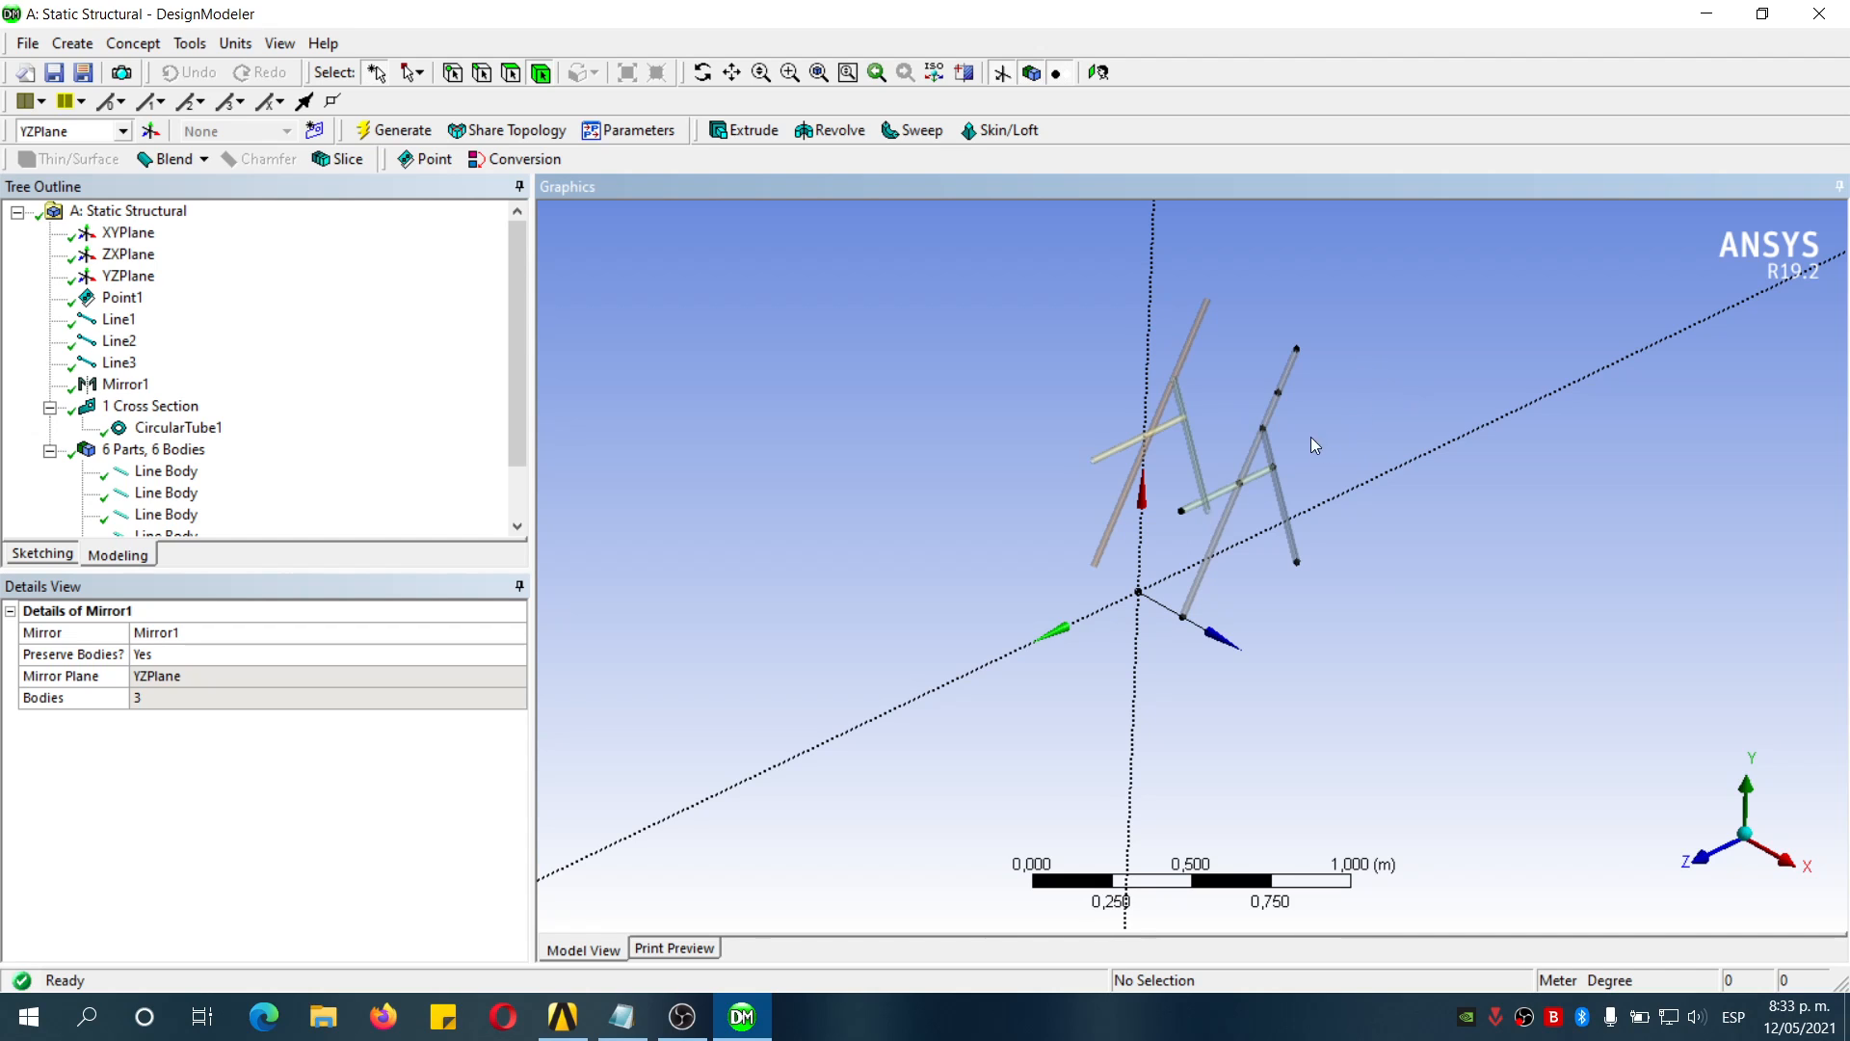
middle_click_drag(1381, 458, 1326, 462)
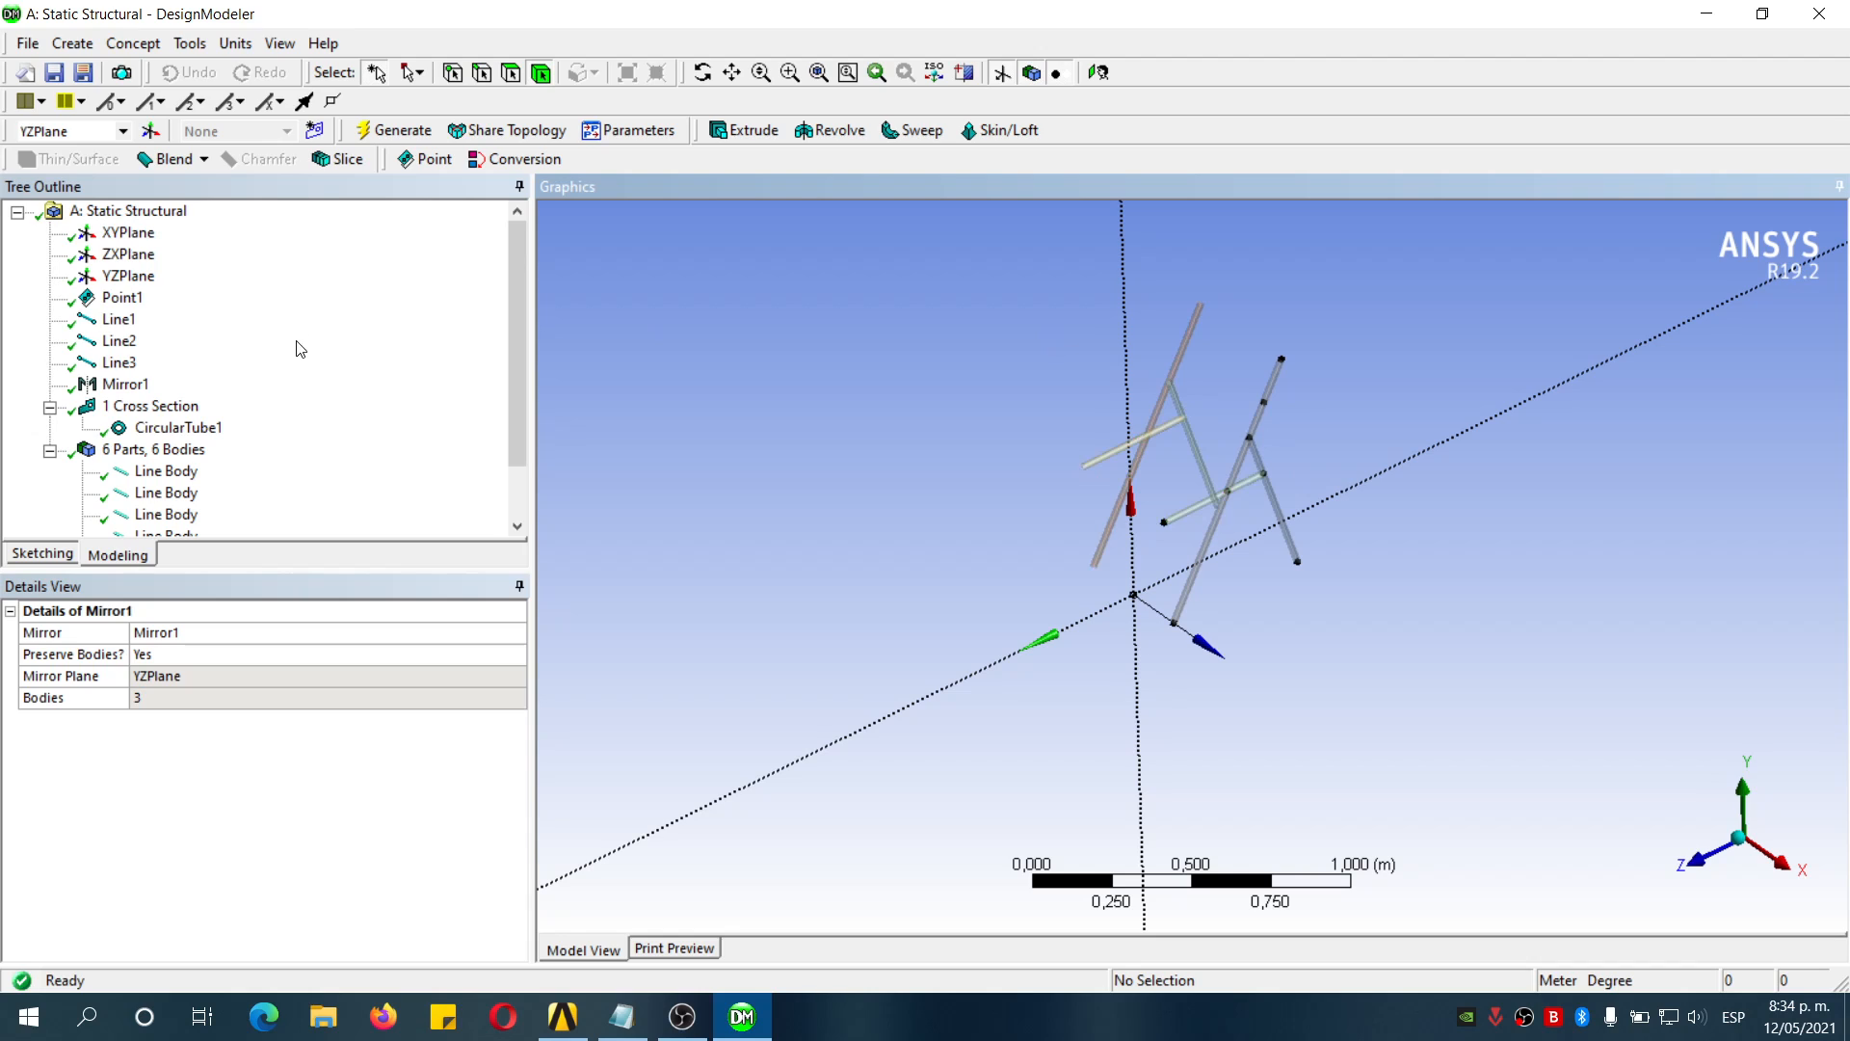
Generate four Add Frozen crossbars between the side frames from point pairs: two across the seat ends and two across the upper backrest
left_click(135, 44)
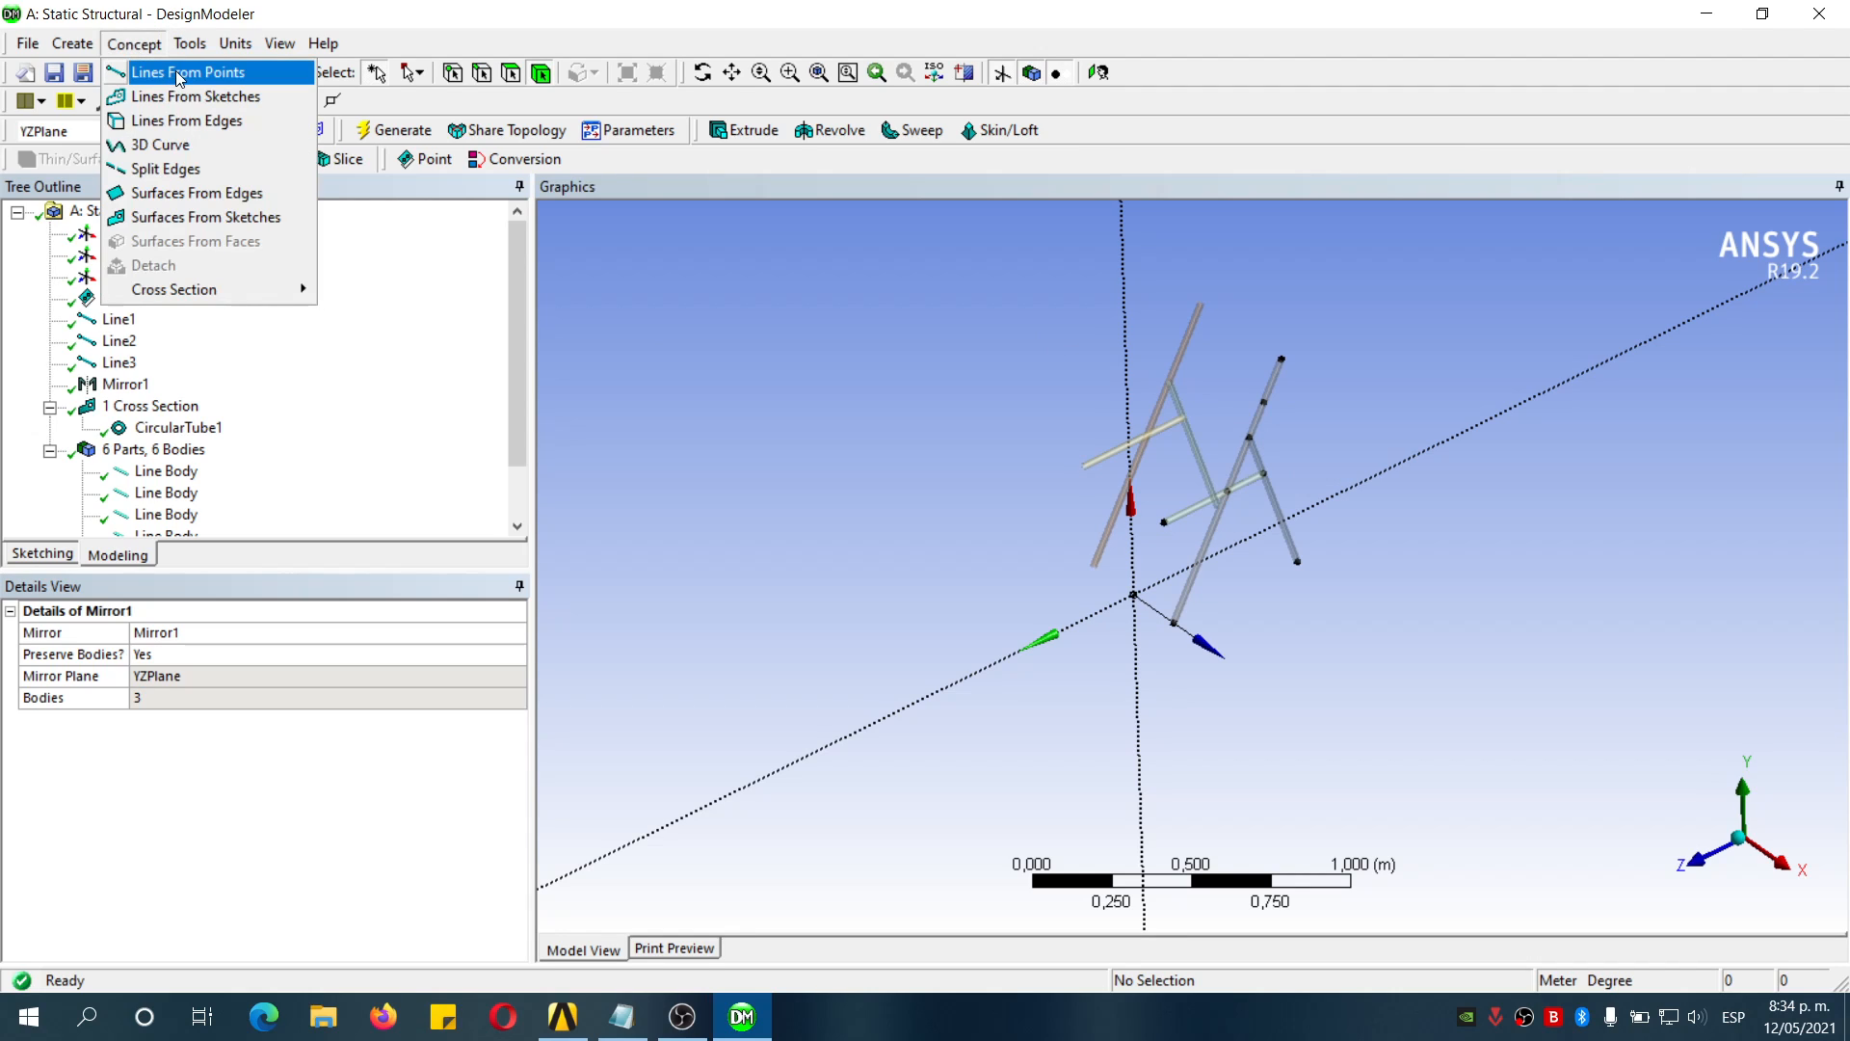
left_click(179, 75)
left_click(1087, 468)
left_click(1165, 522)
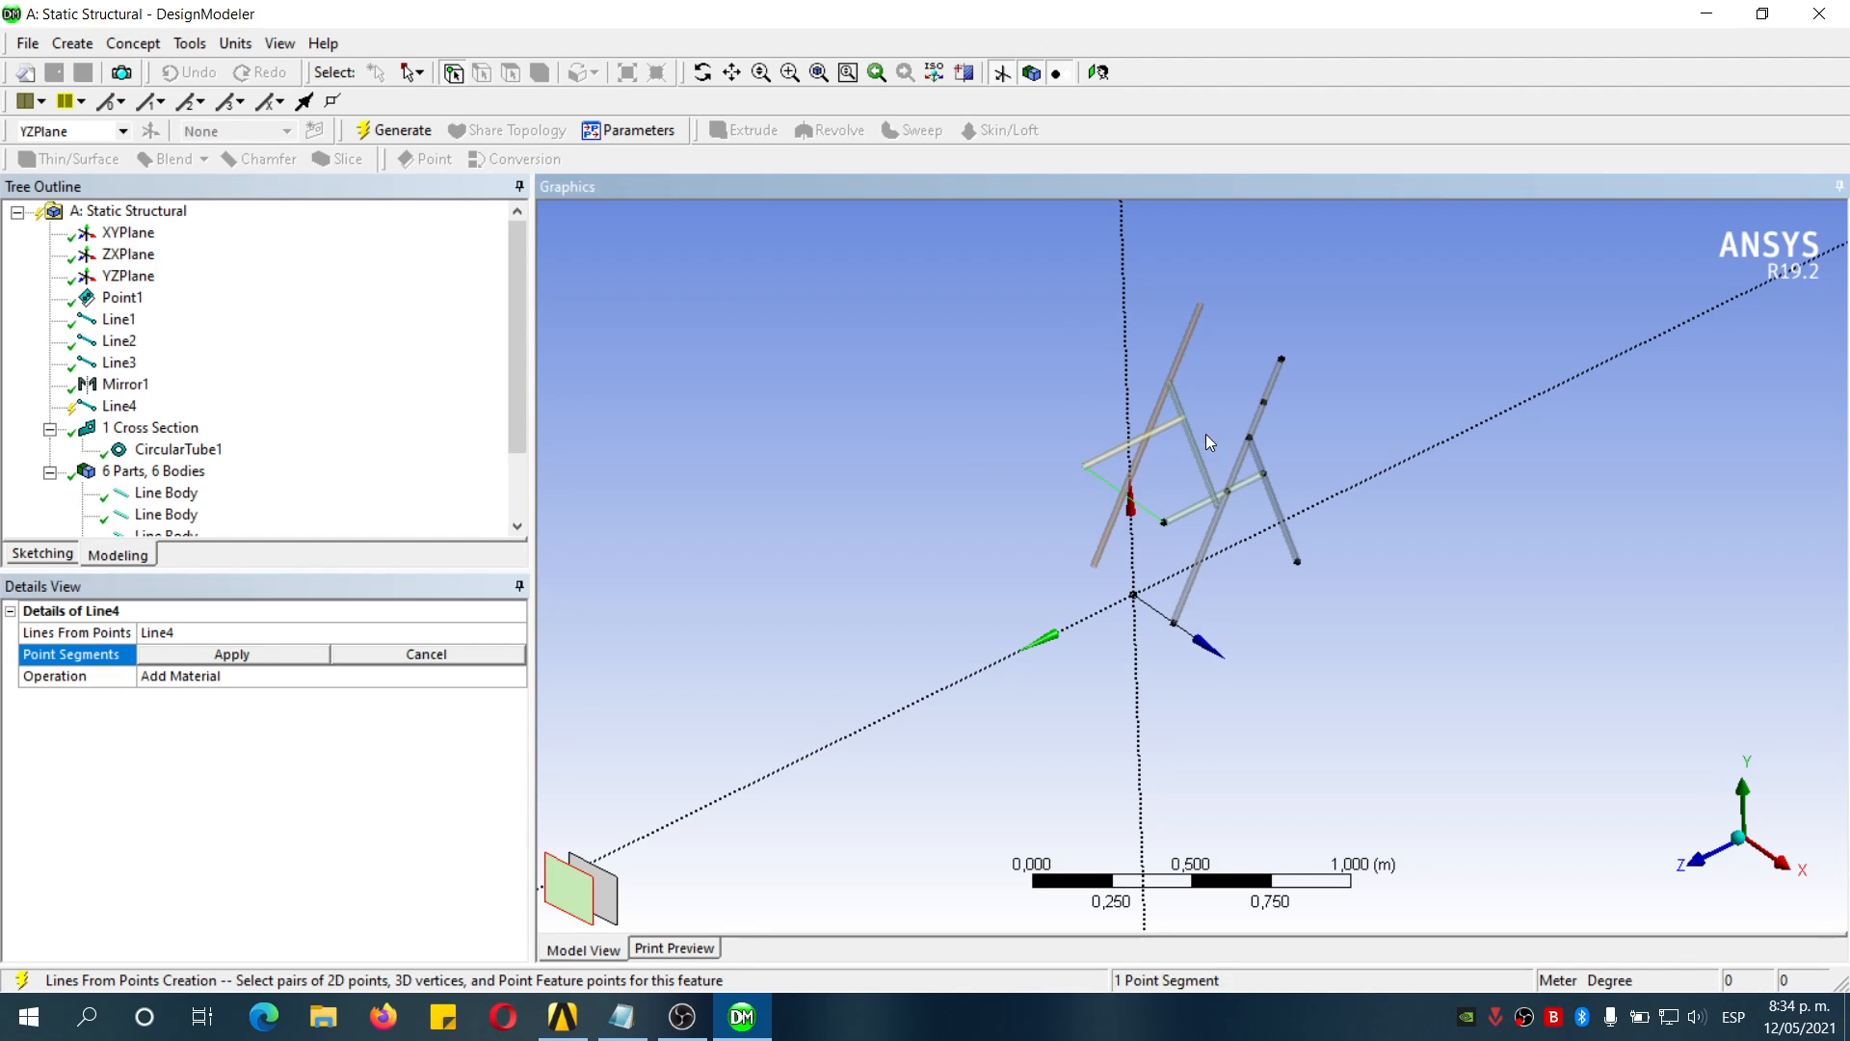
left_click(1184, 421)
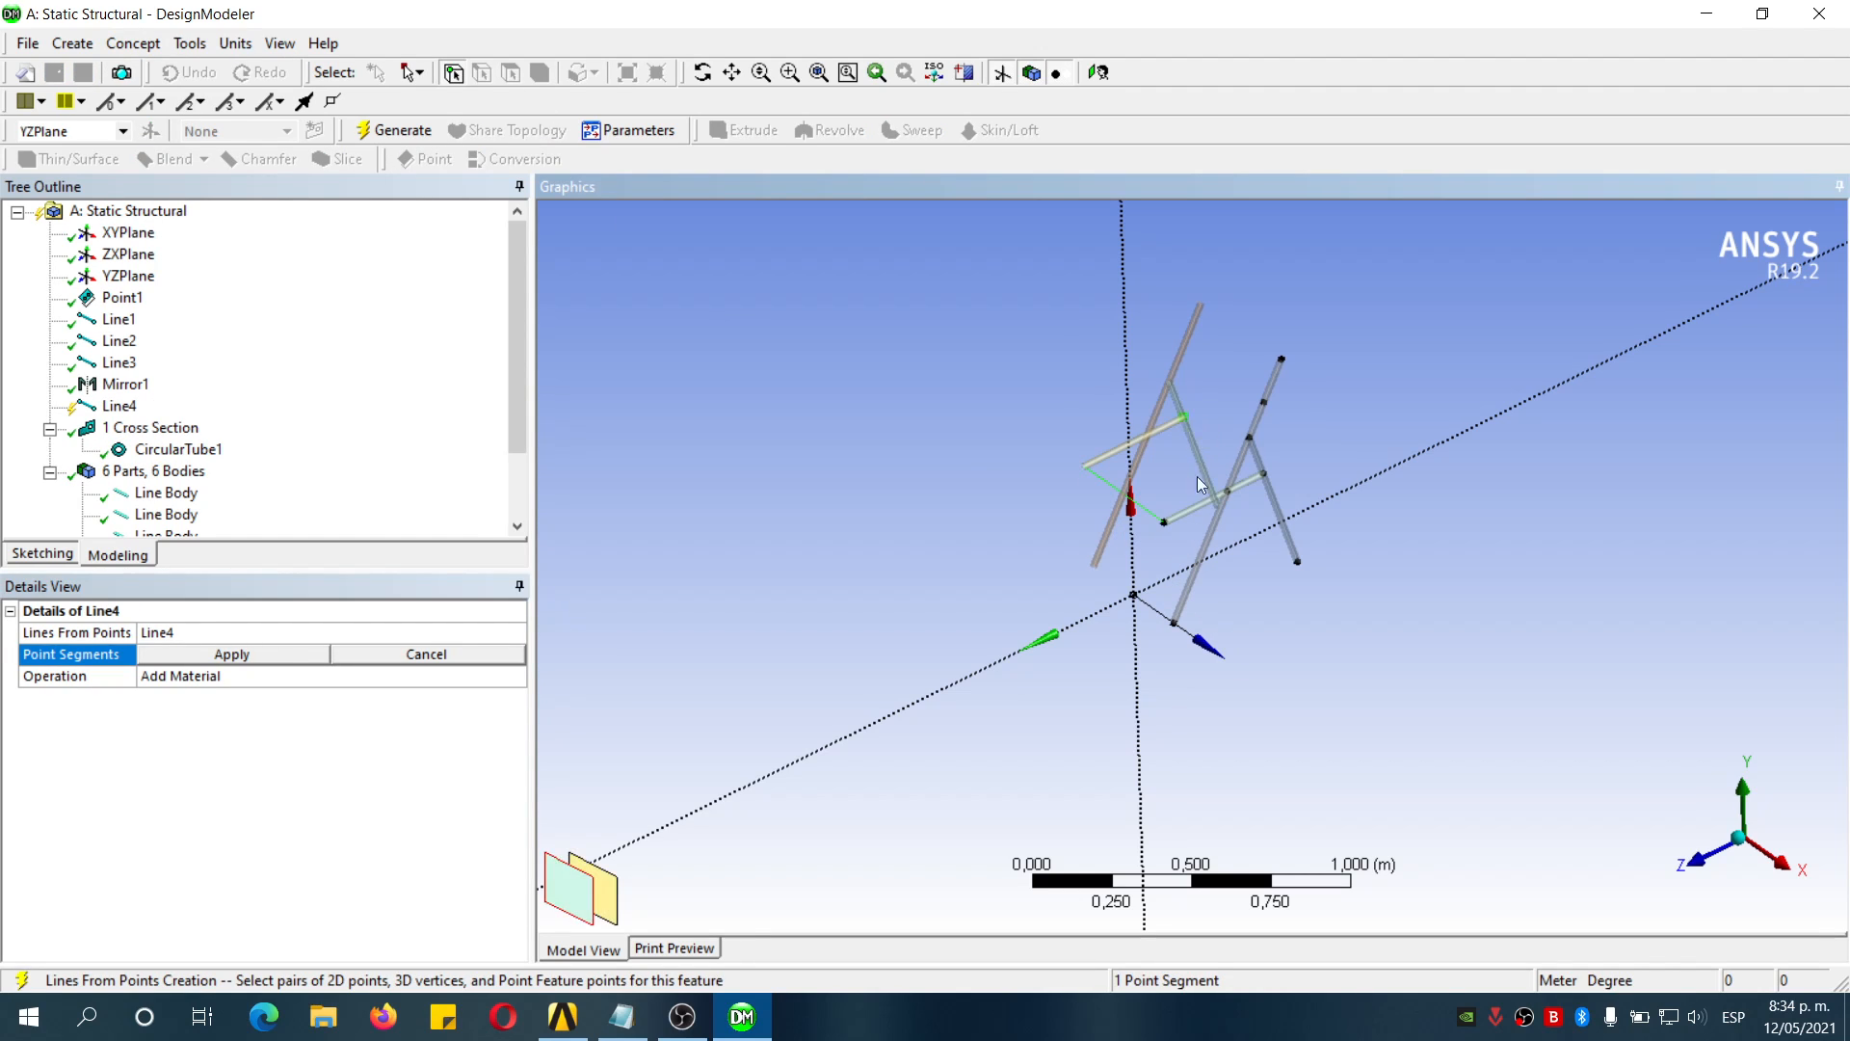
left_click(1262, 476)
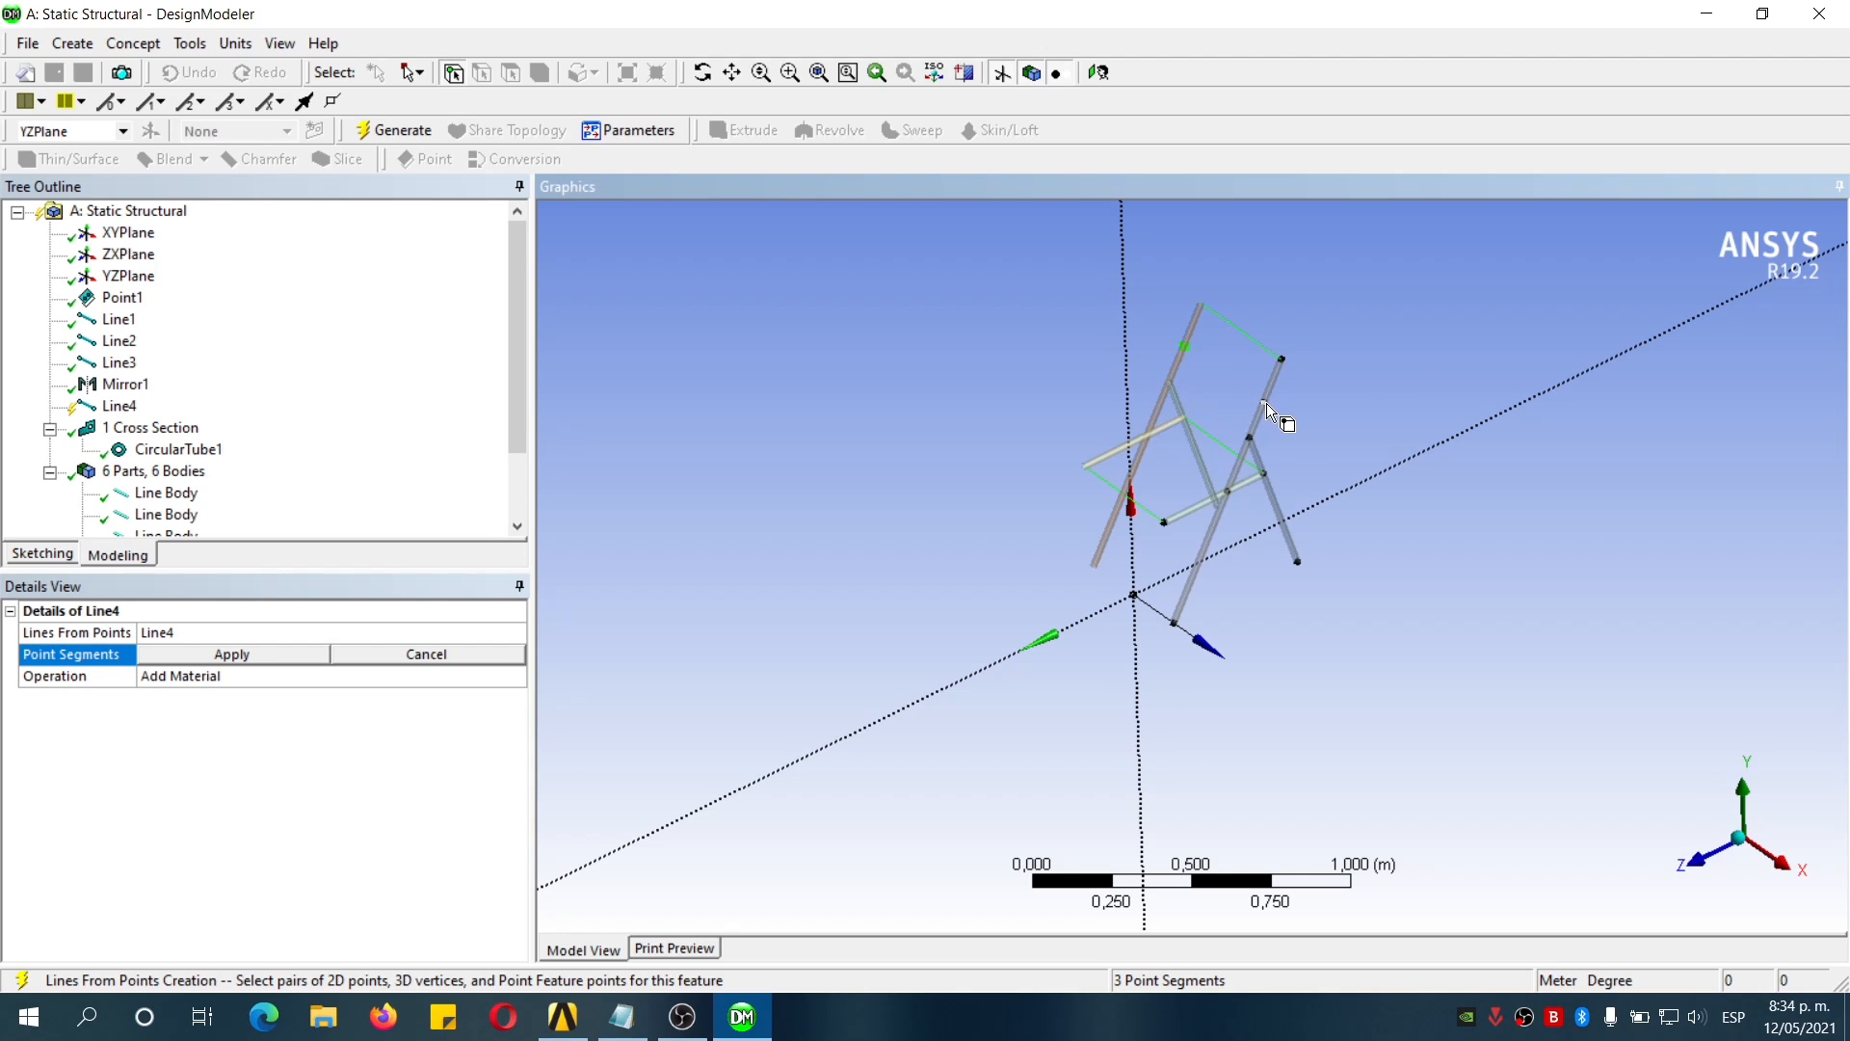
left_click(289, 655)
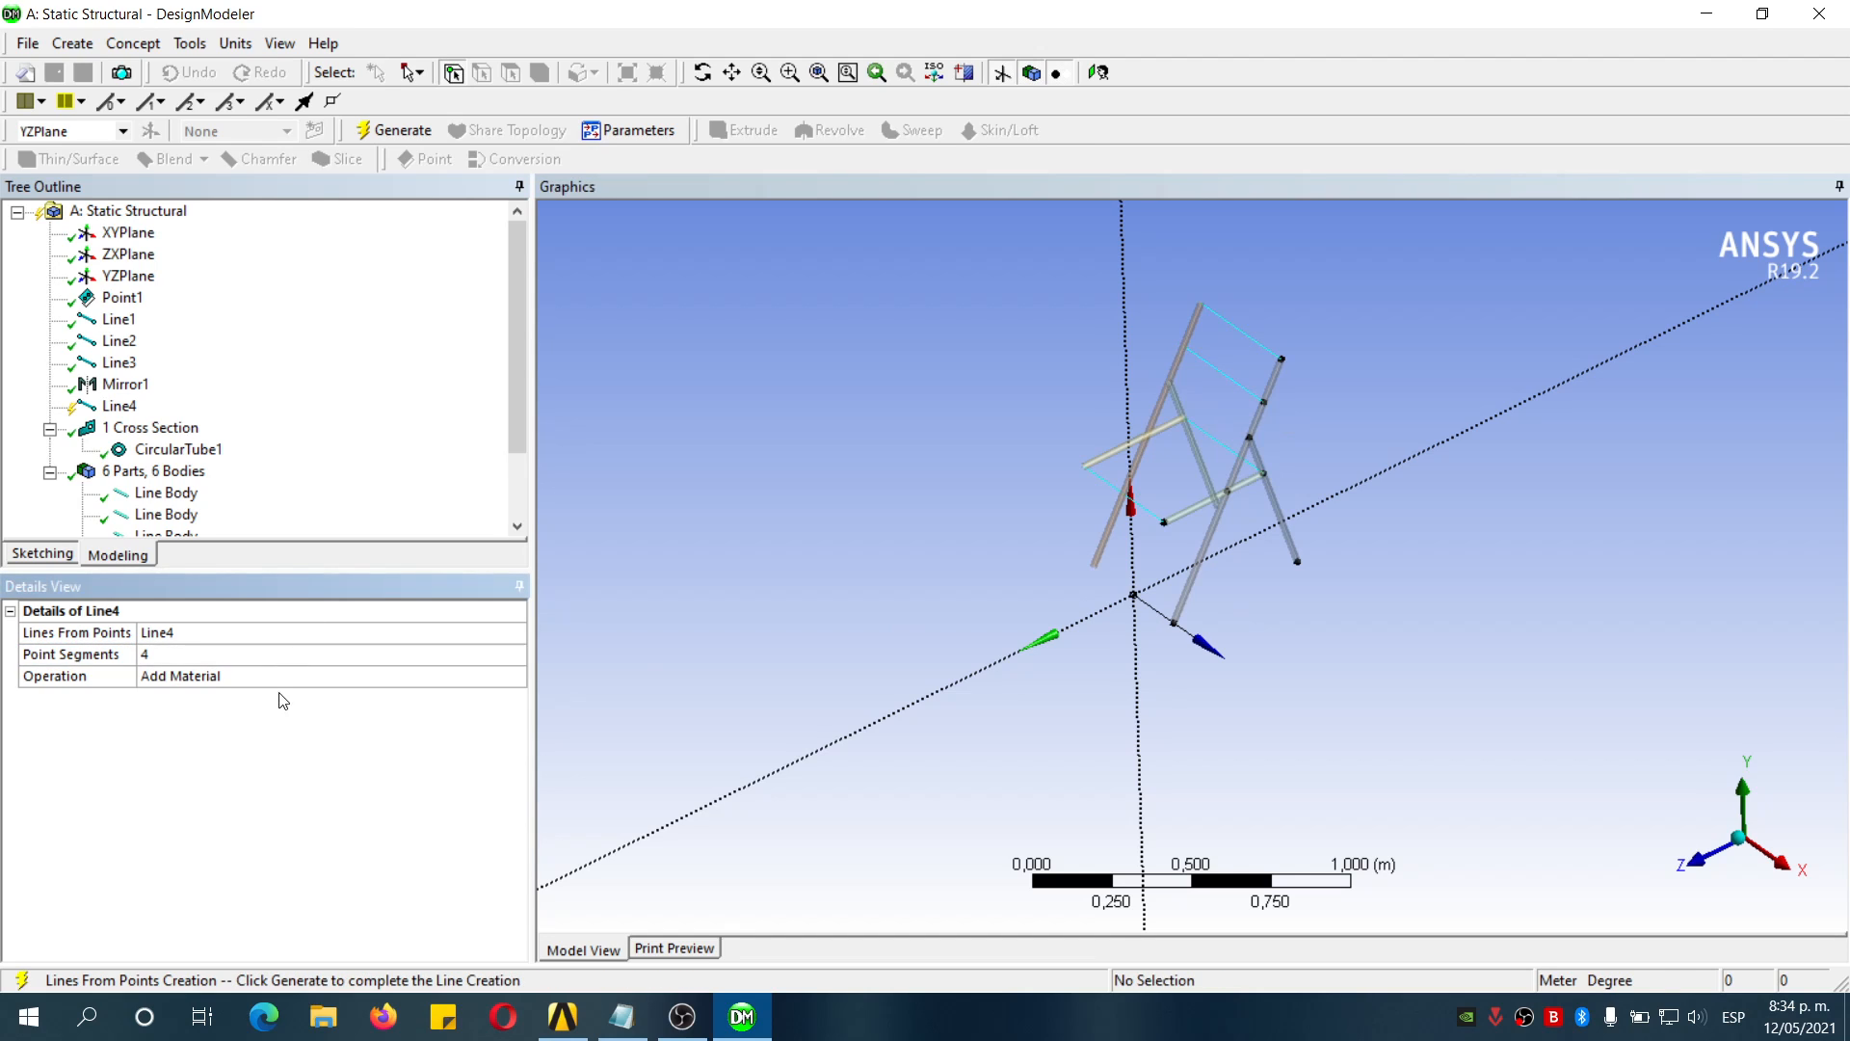
left_click(292, 680)
left_click(516, 675)
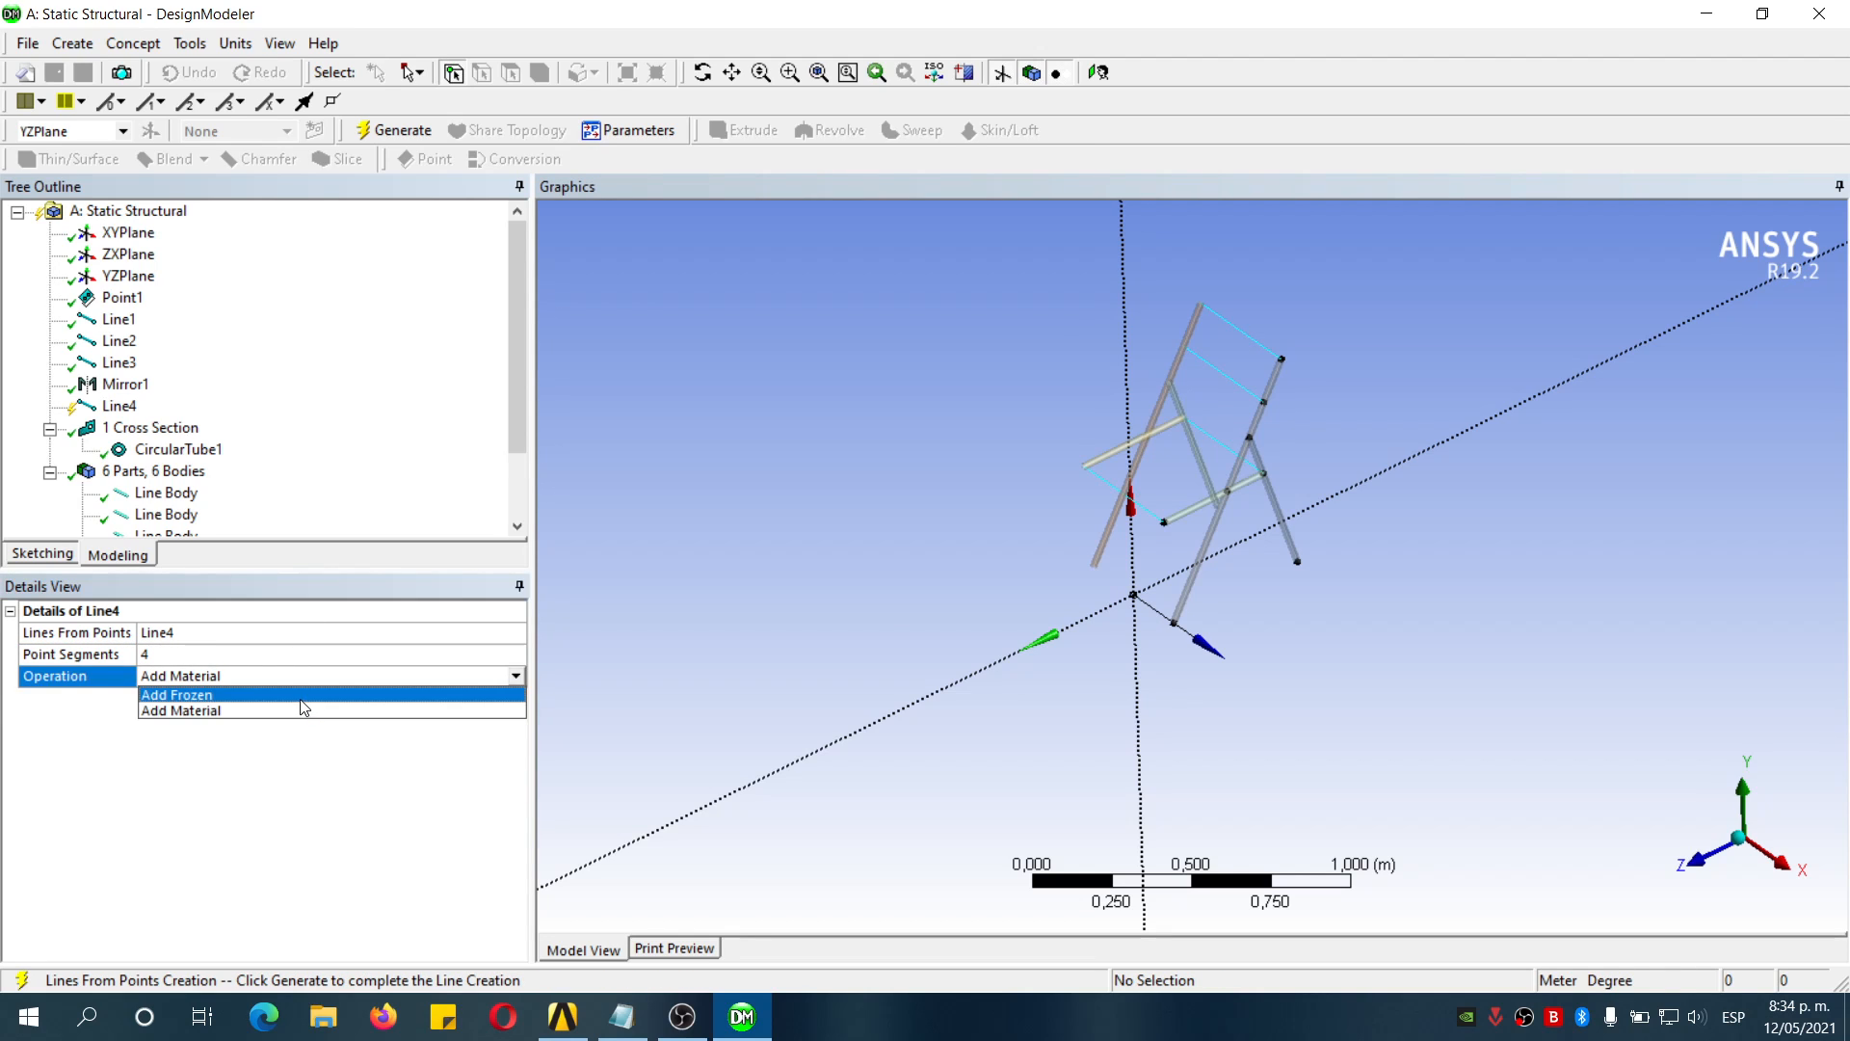
left_click(302, 710)
left_click(393, 132)
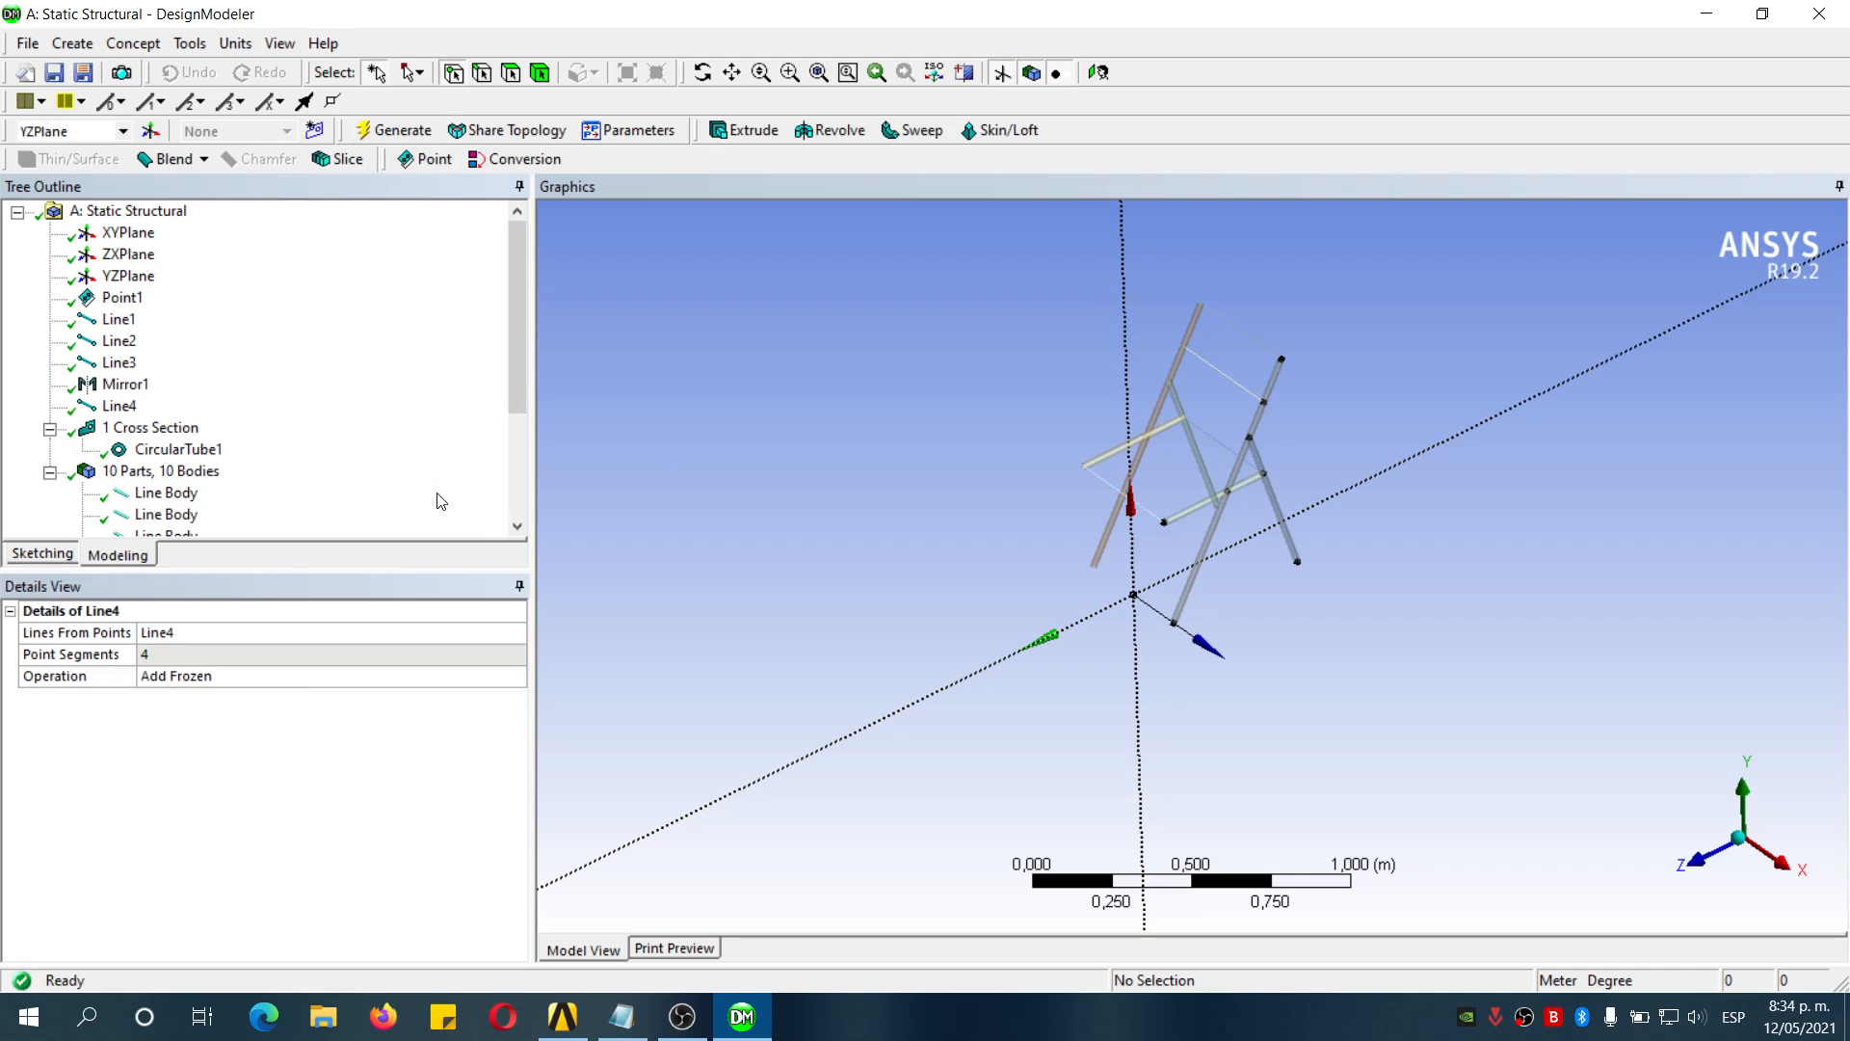
Assign the CircularTube1 cross section to the four new crossbar line bodies together
scroll(218, 501, "down", 3)
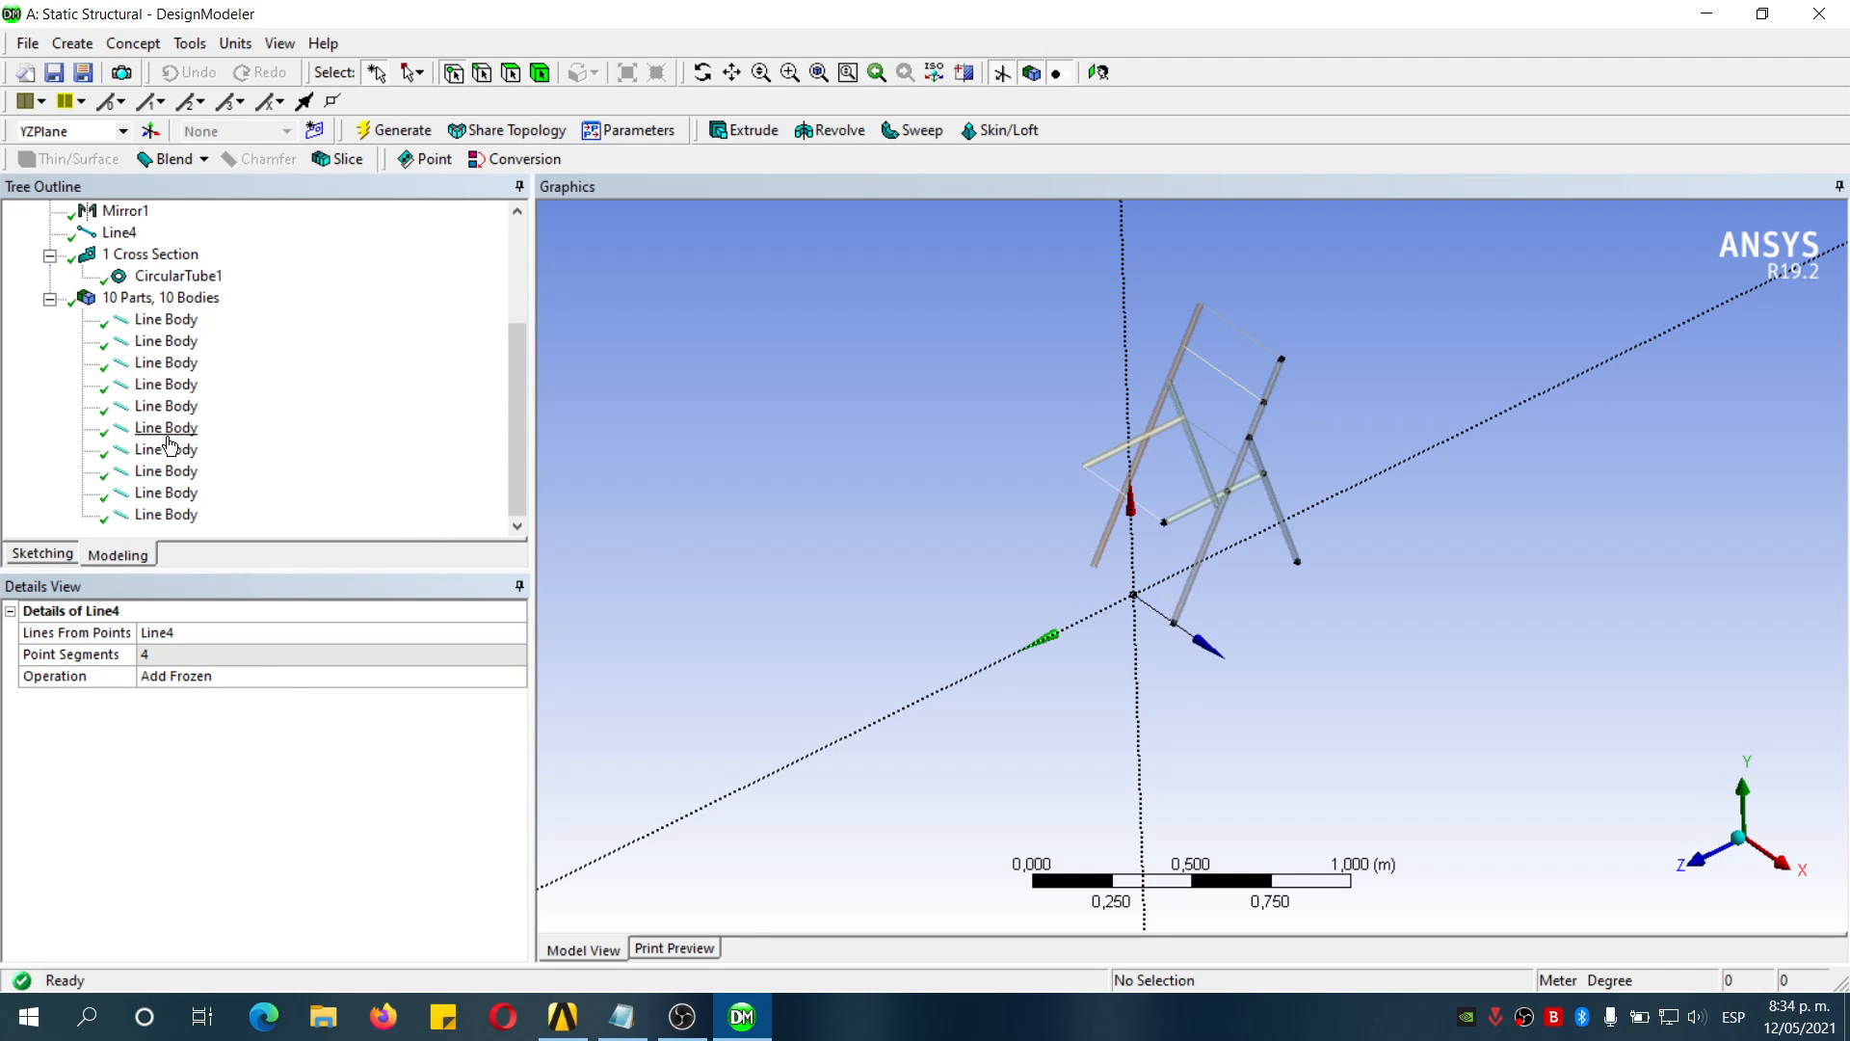
left_click(164, 427)
left_click(169, 450)
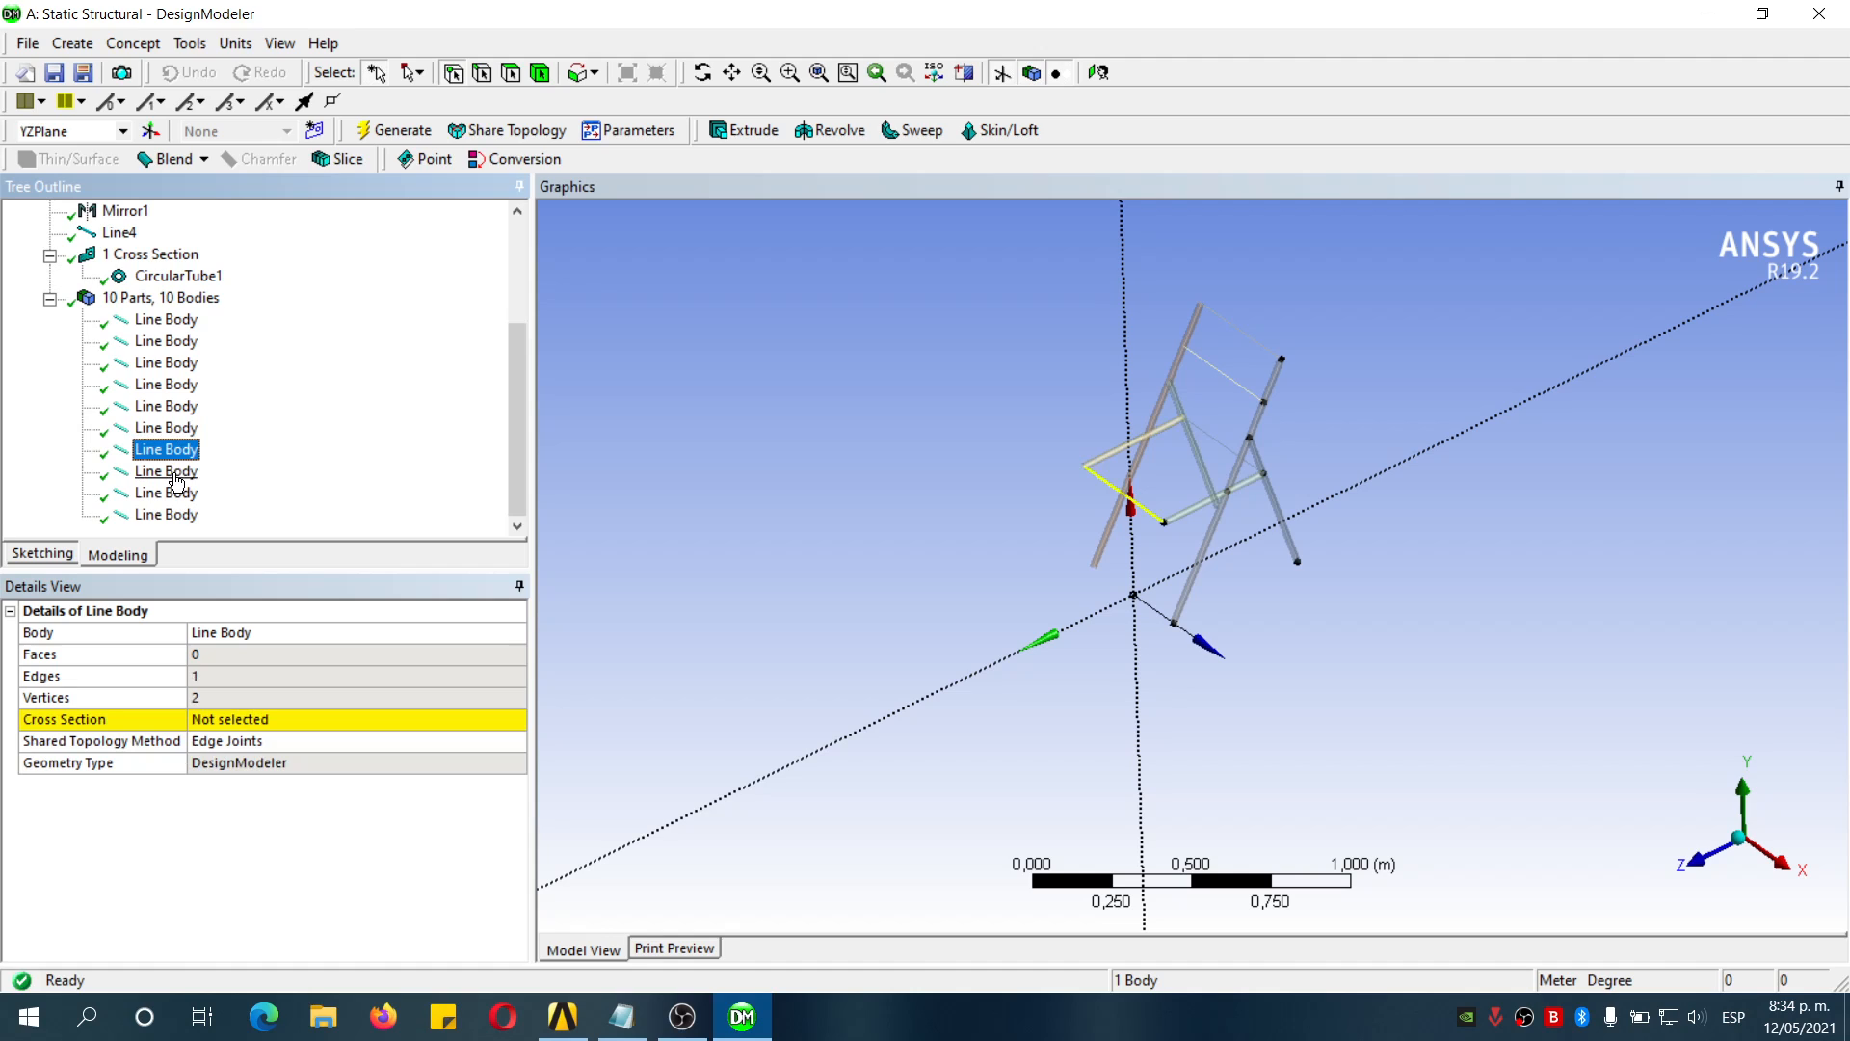
left_click(168, 409)
left_click(173, 428)
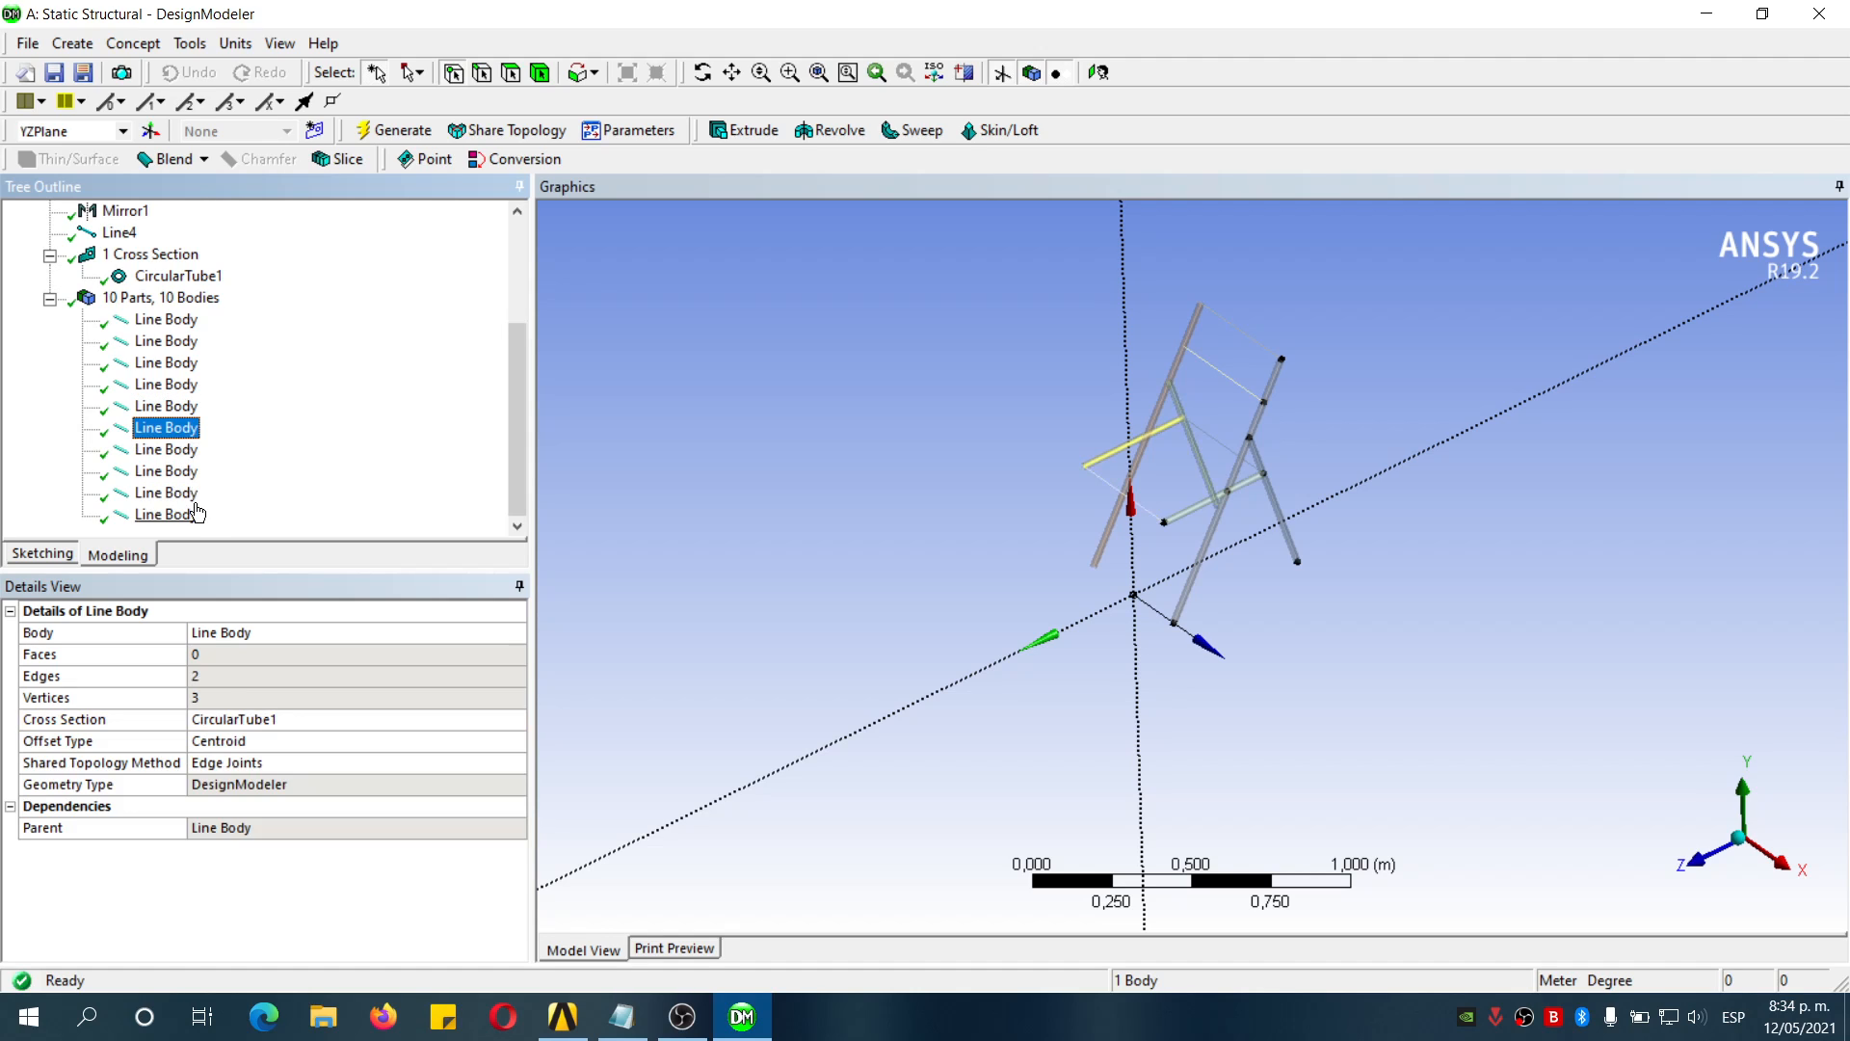
left_click(166, 514, "shift")
left_click(401, 655)
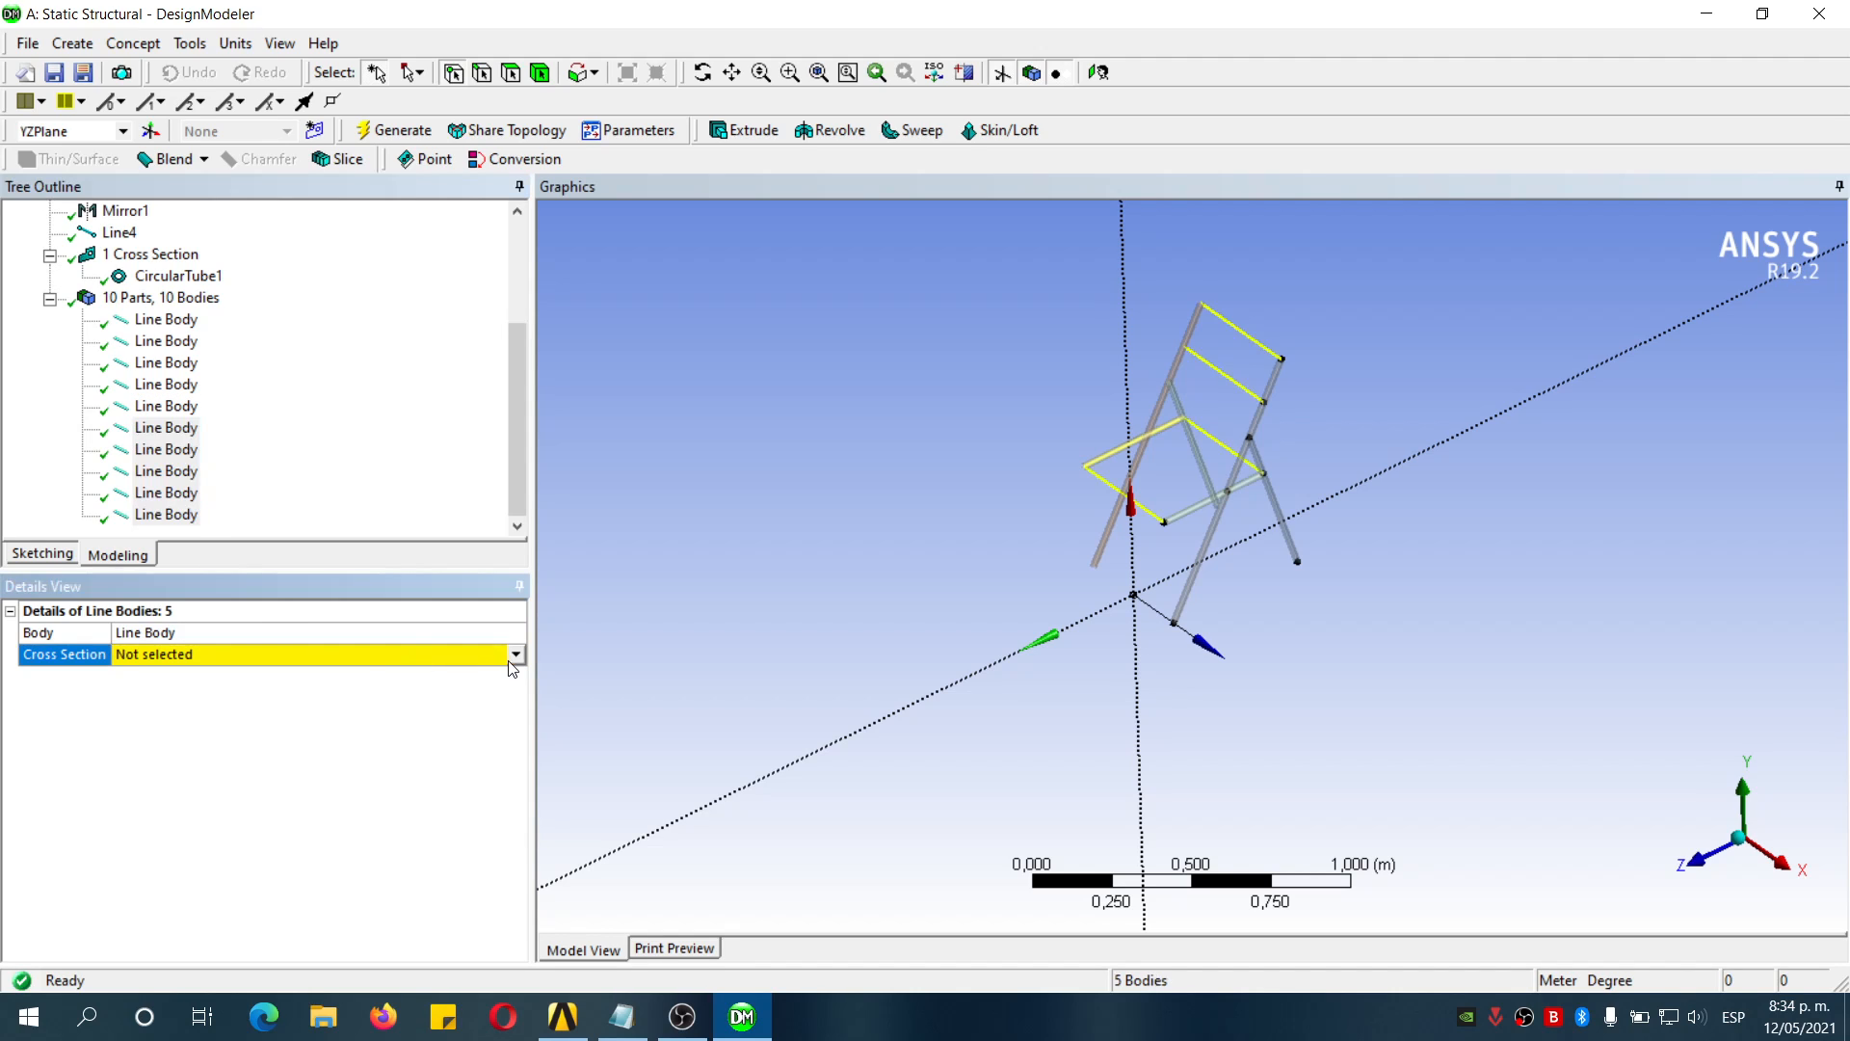
left_click(516, 654)
left_click(231, 689)
left_click(1471, 558)
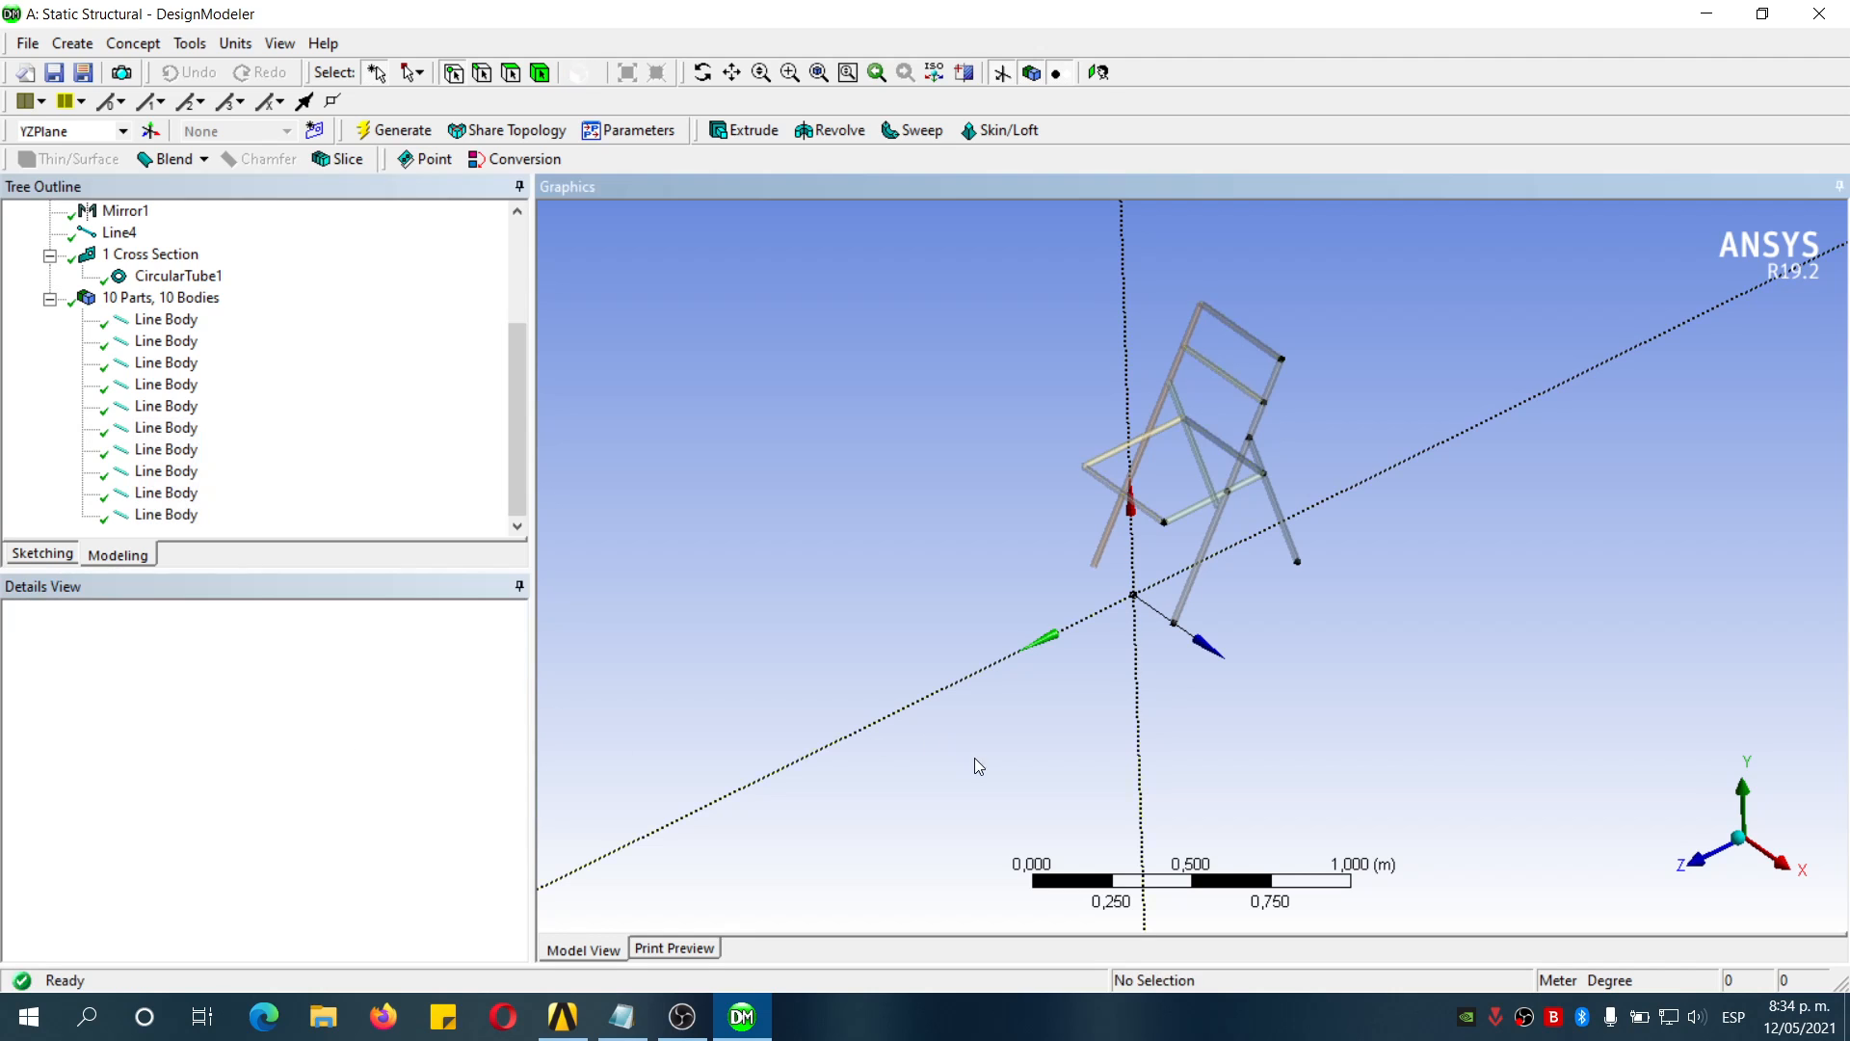
scroll(1077, 393, "up", 5)
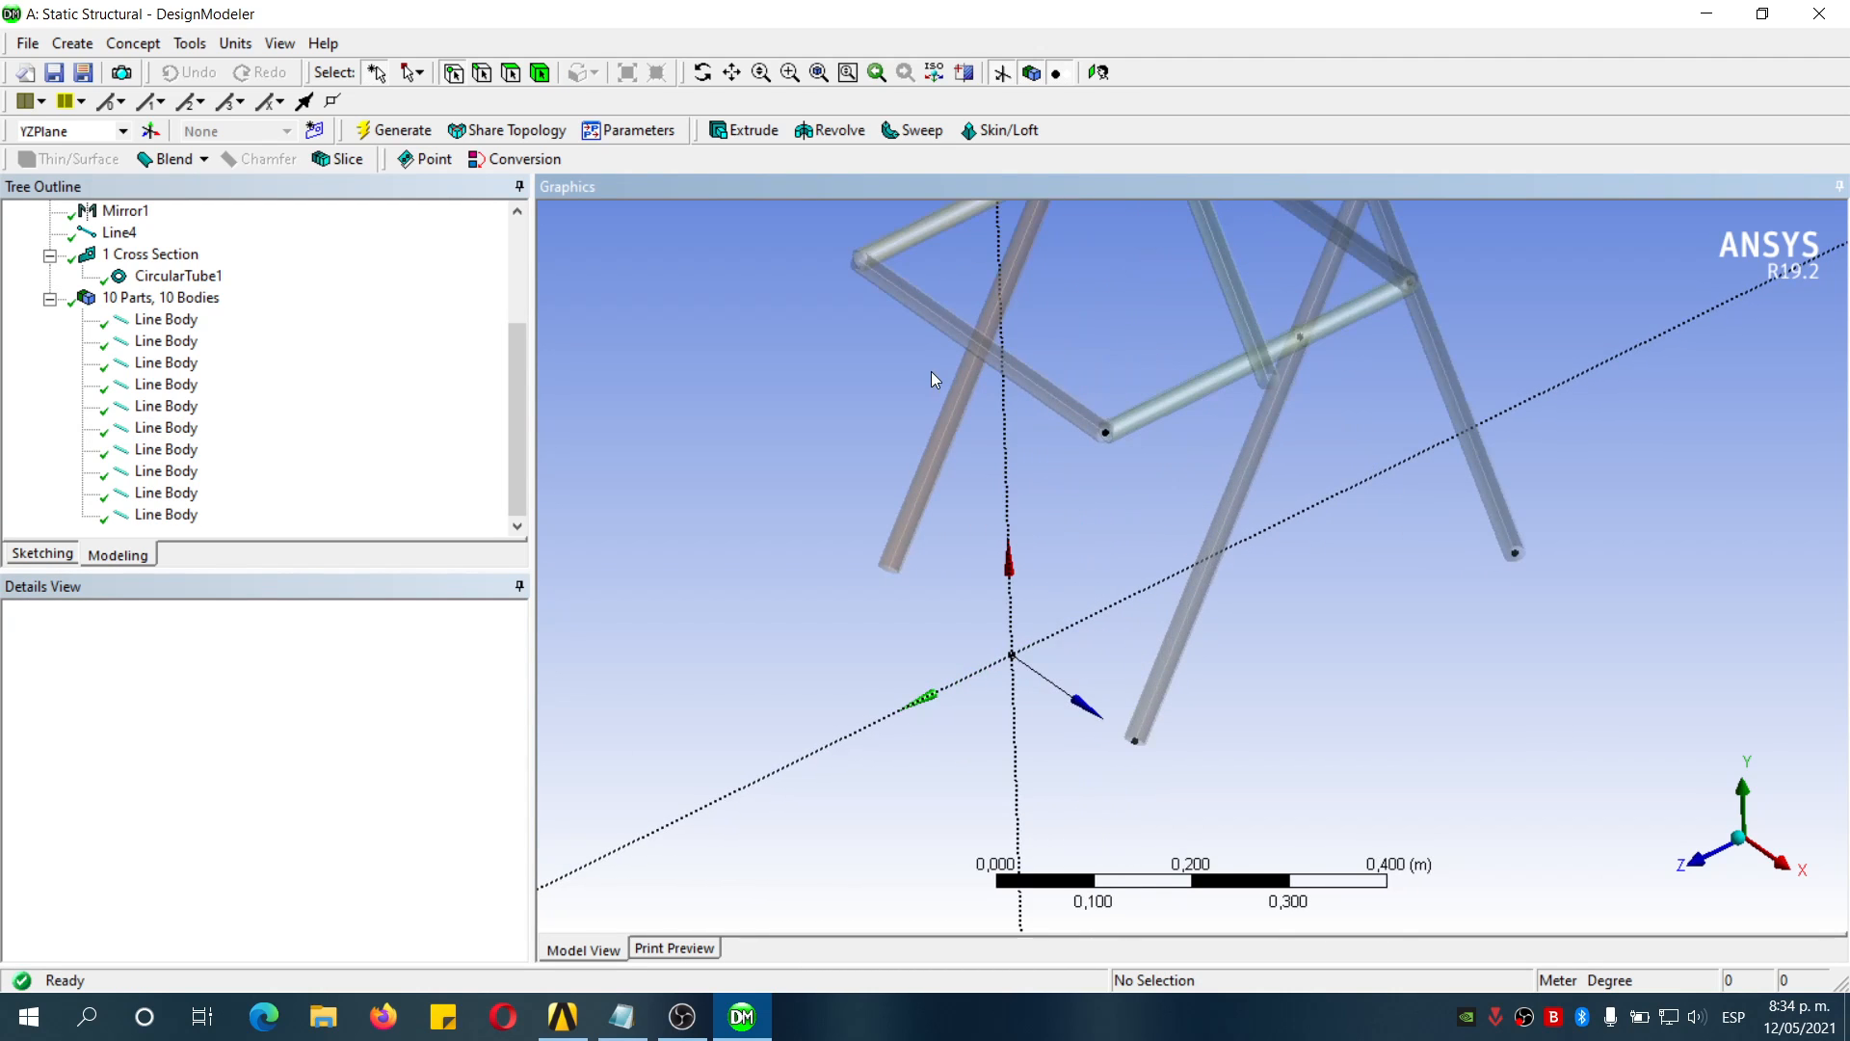
scroll(867, 341, "down", 5)
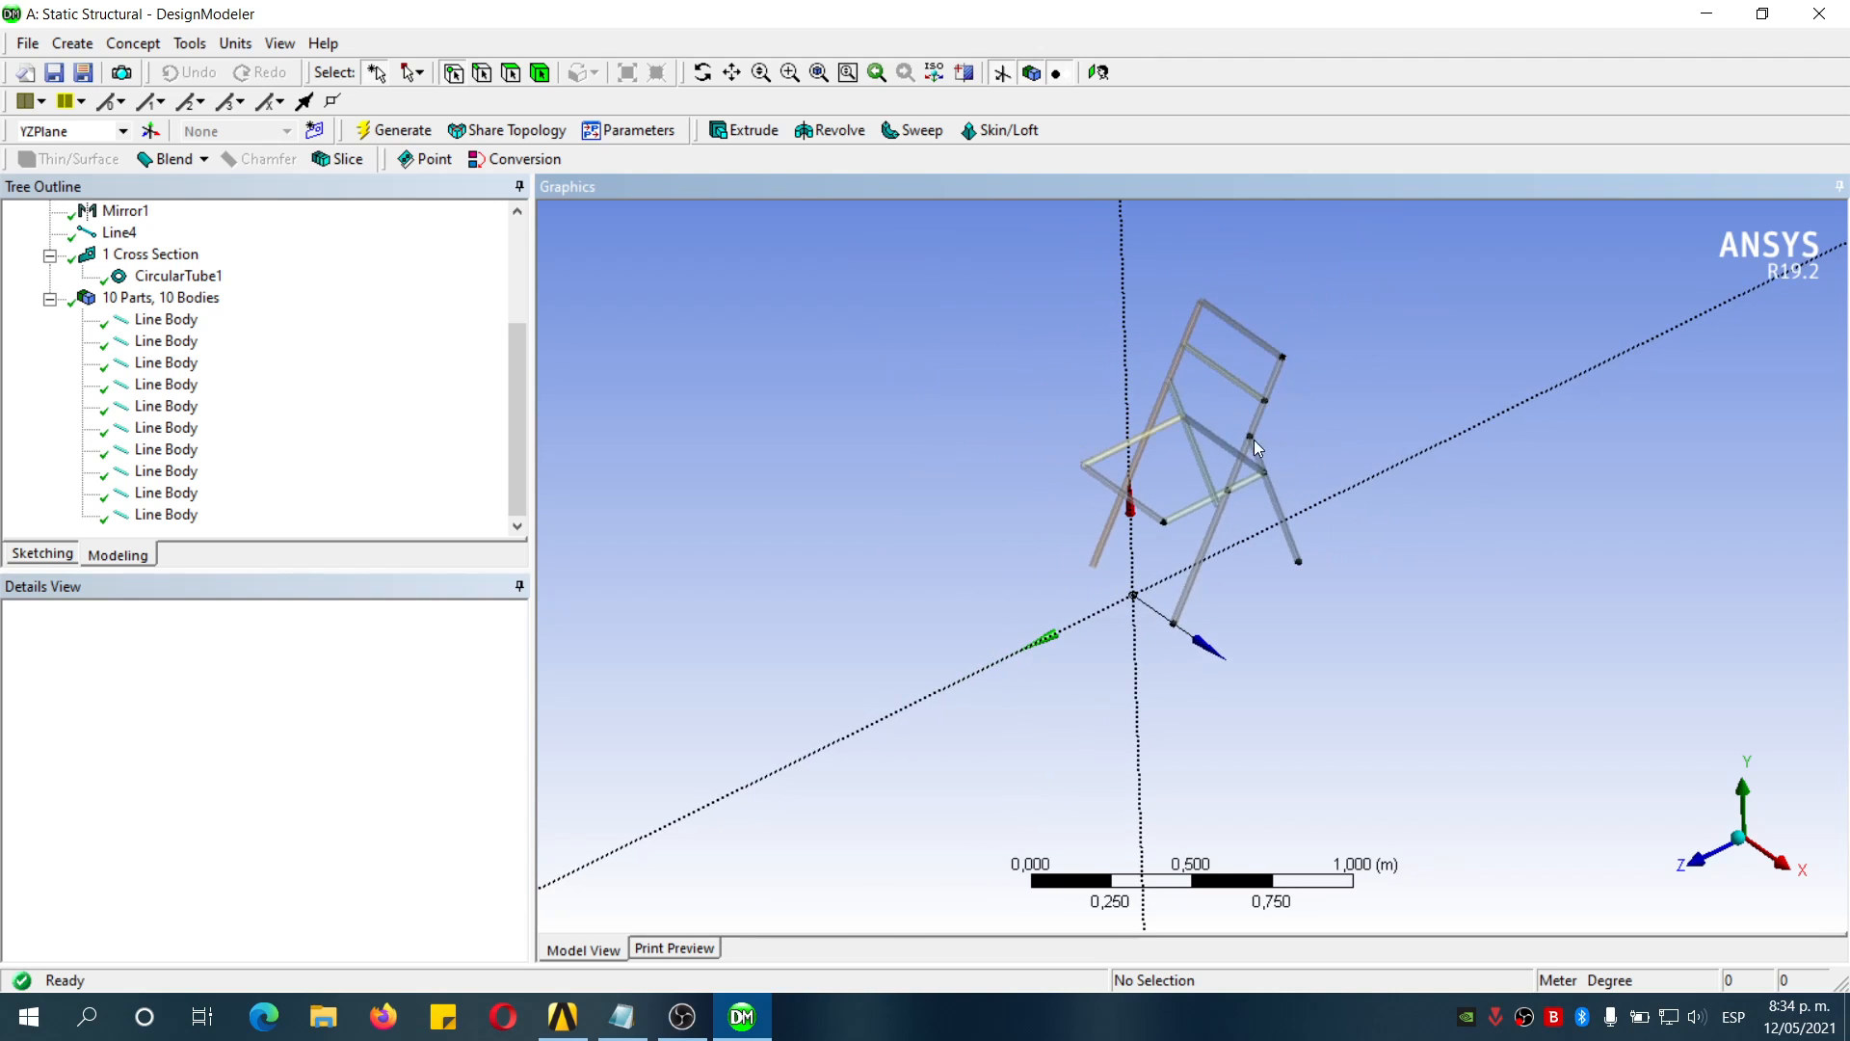
scroll(1272, 439, "up", 1)
scroll(1315, 408, "up", 1)
scroll(1303, 379, "down", 3)
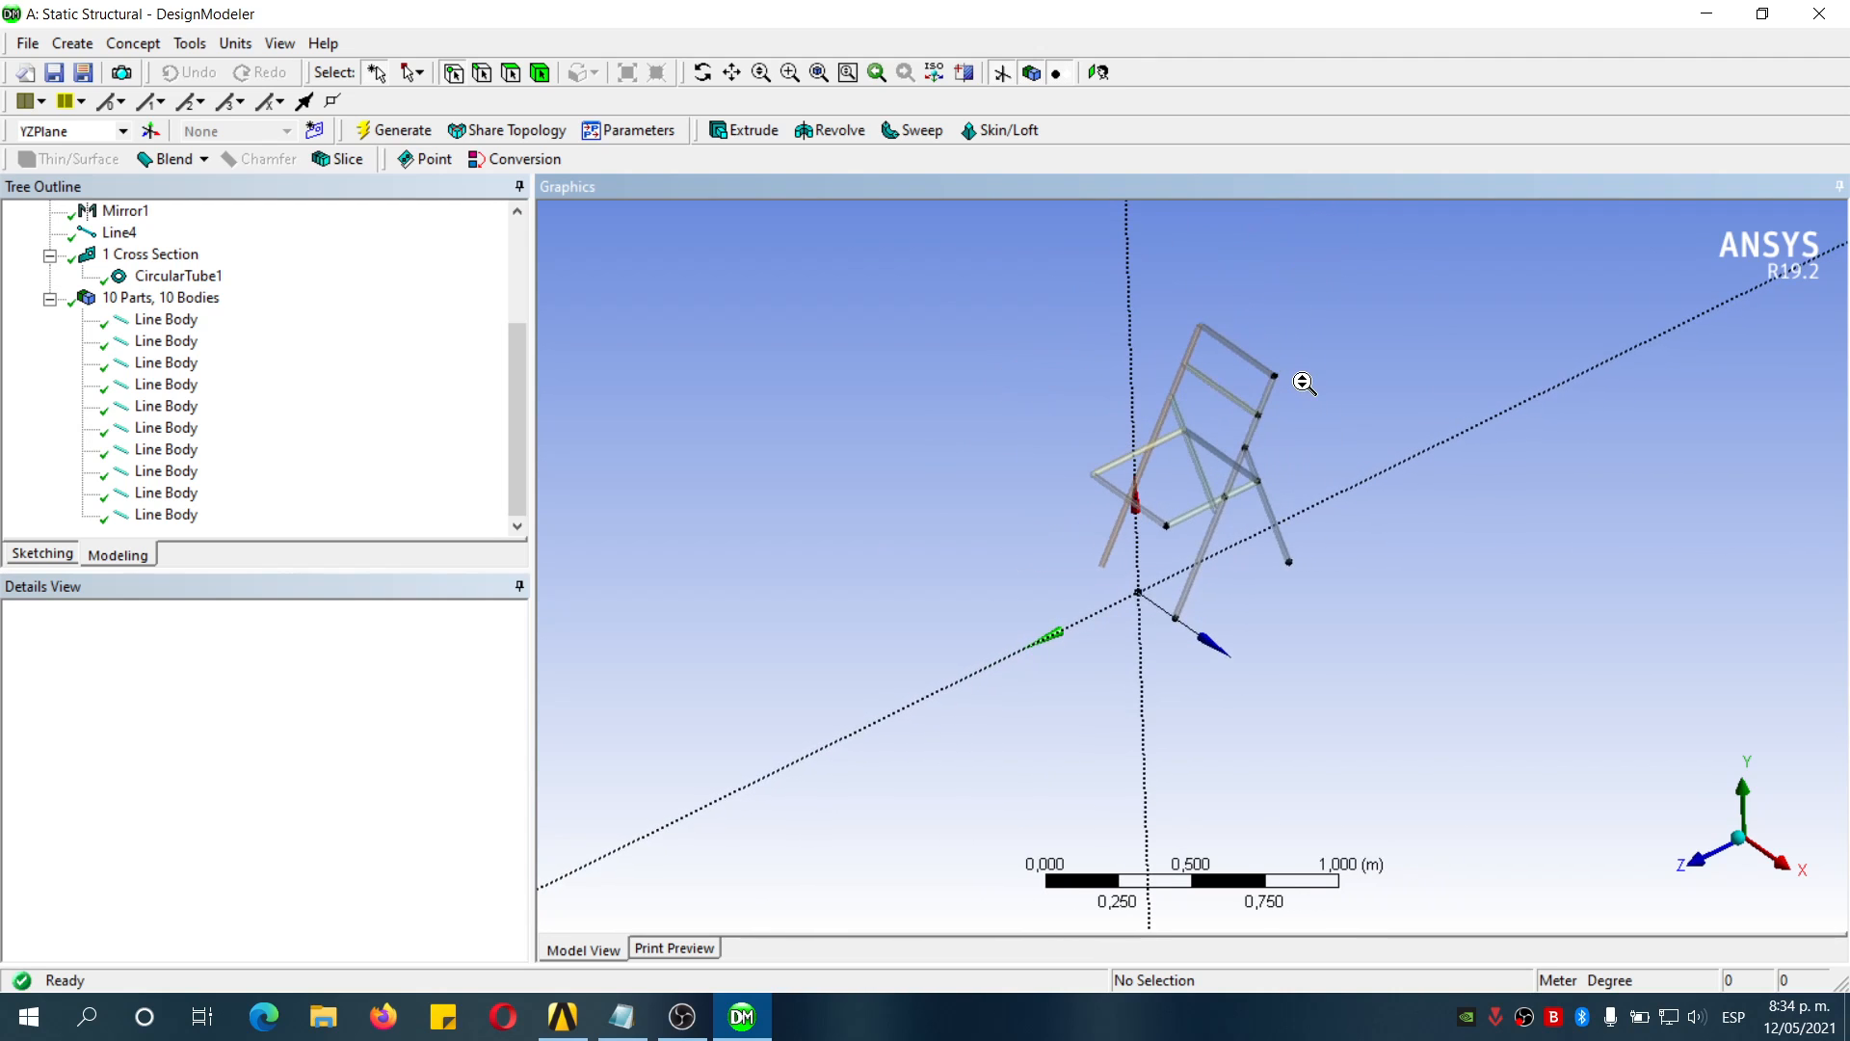
scroll(1323, 344, "up", 1)
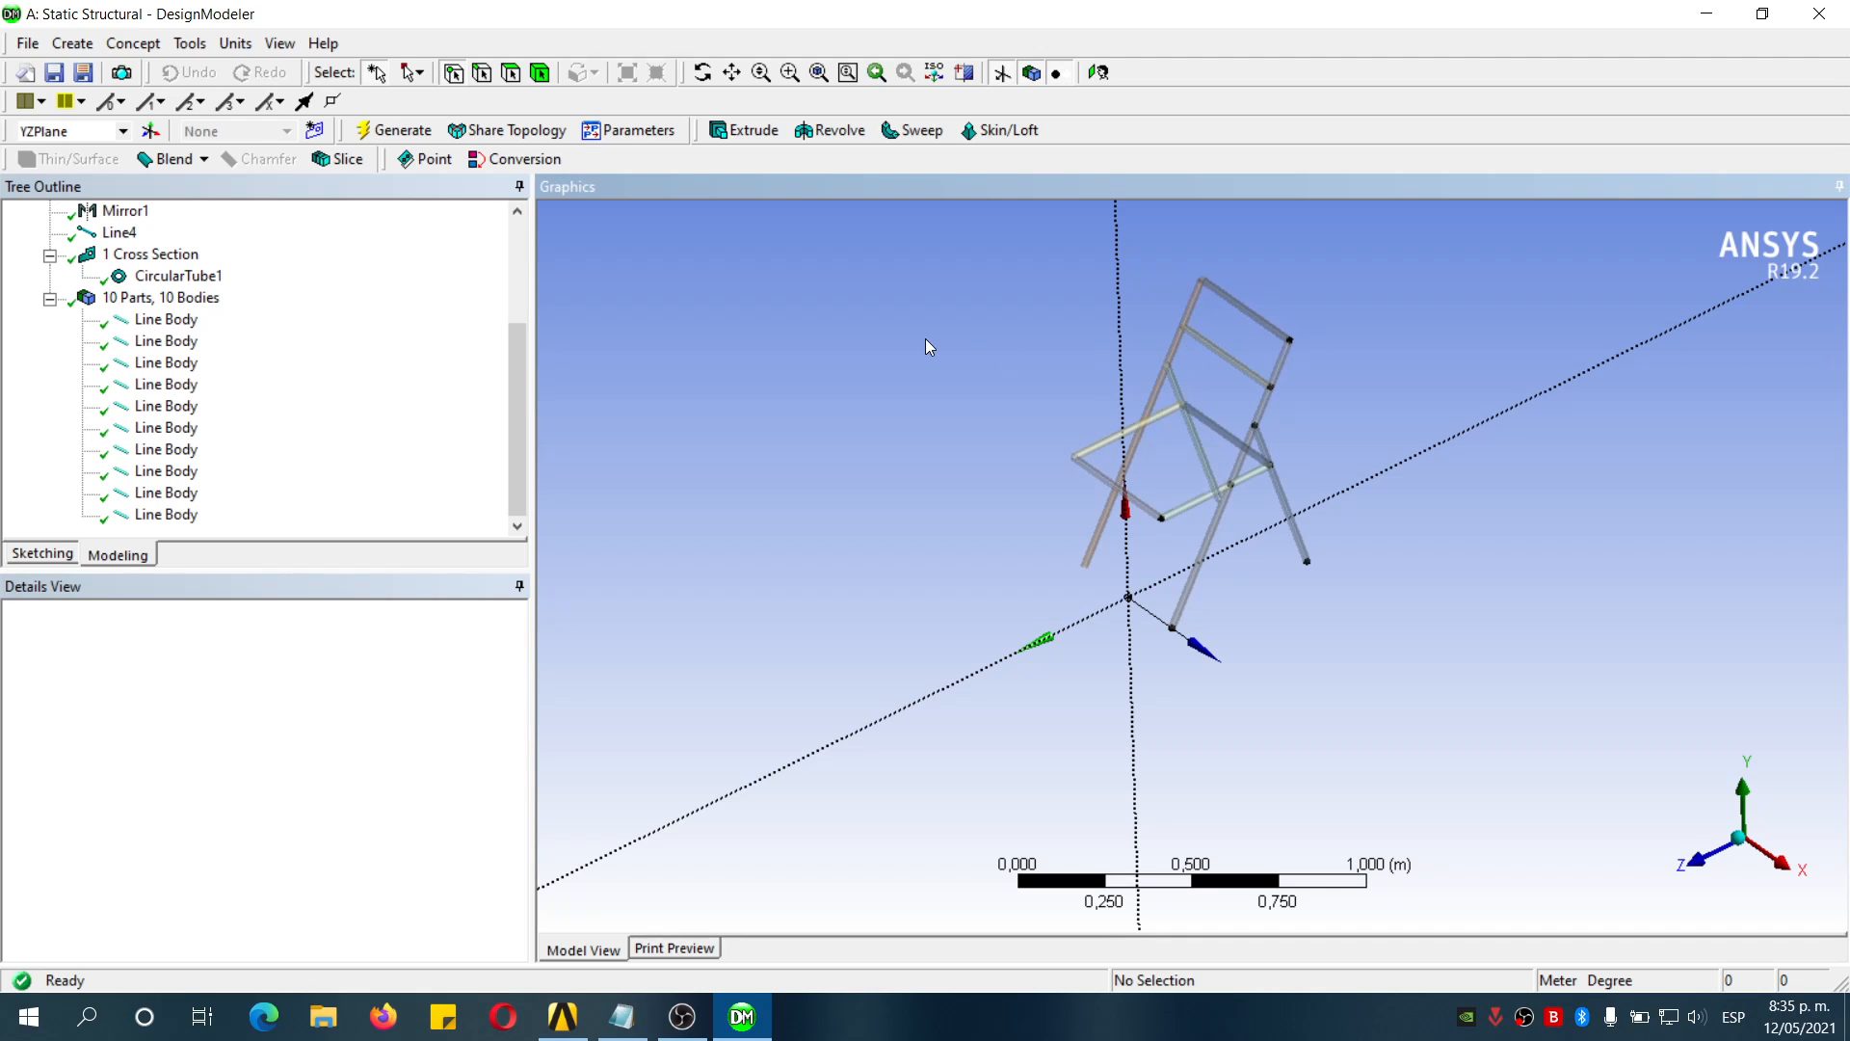
Generate a seat surface from the six edges enclosing the seat frame, with a thickness of 0,003 m
left_click(133, 45)
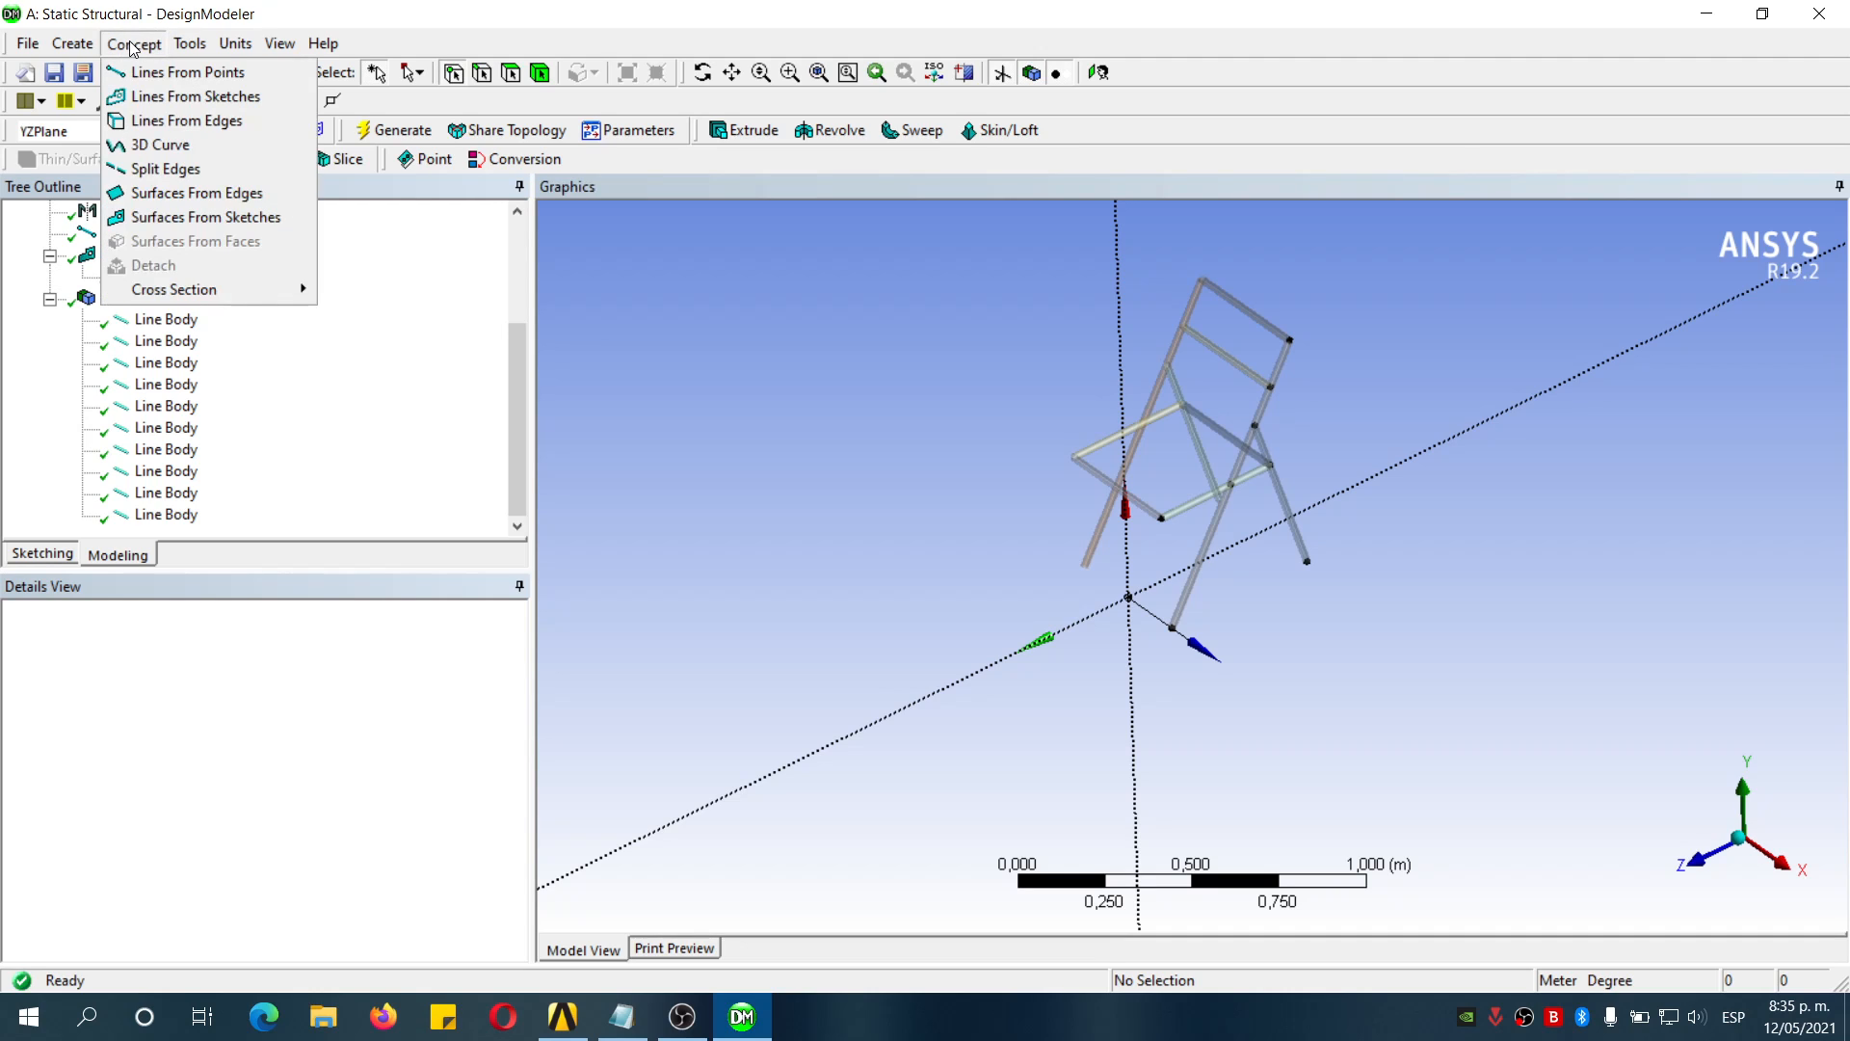
left_click(216, 192)
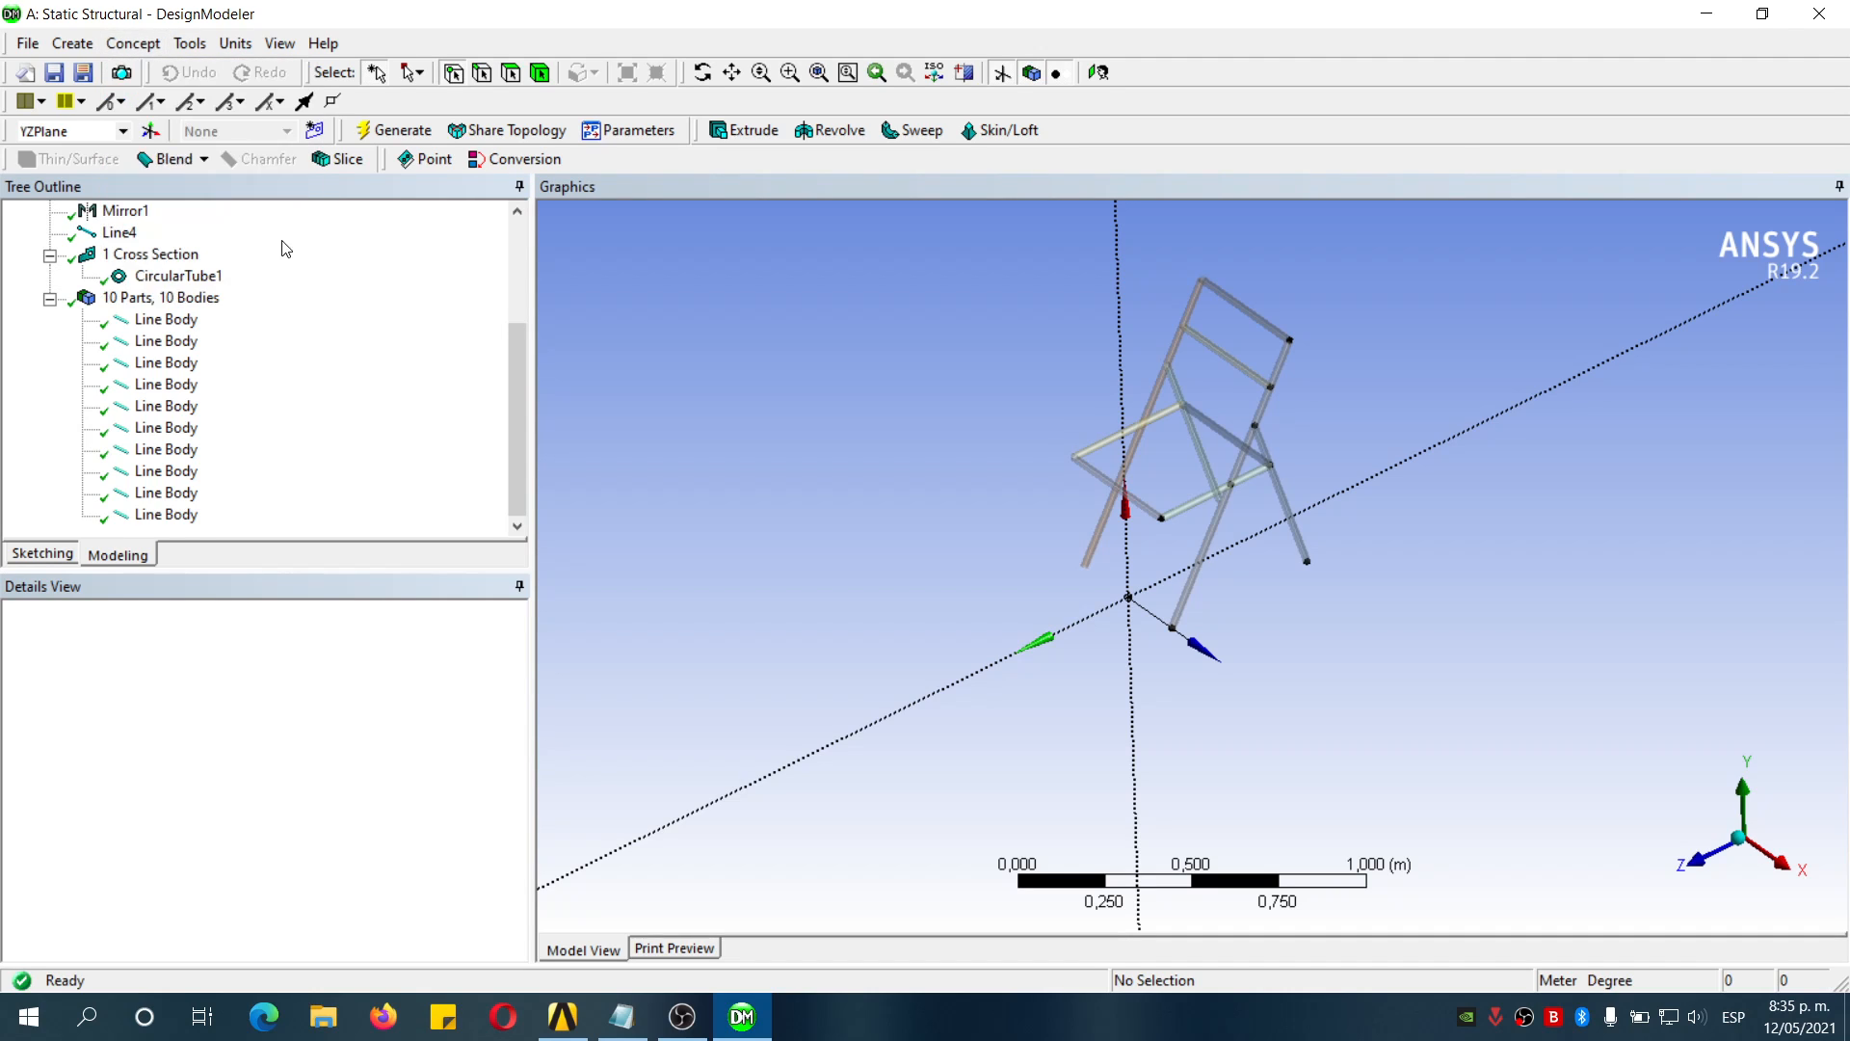
left_click(1100, 443)
left_click(1164, 415, "ctrl")
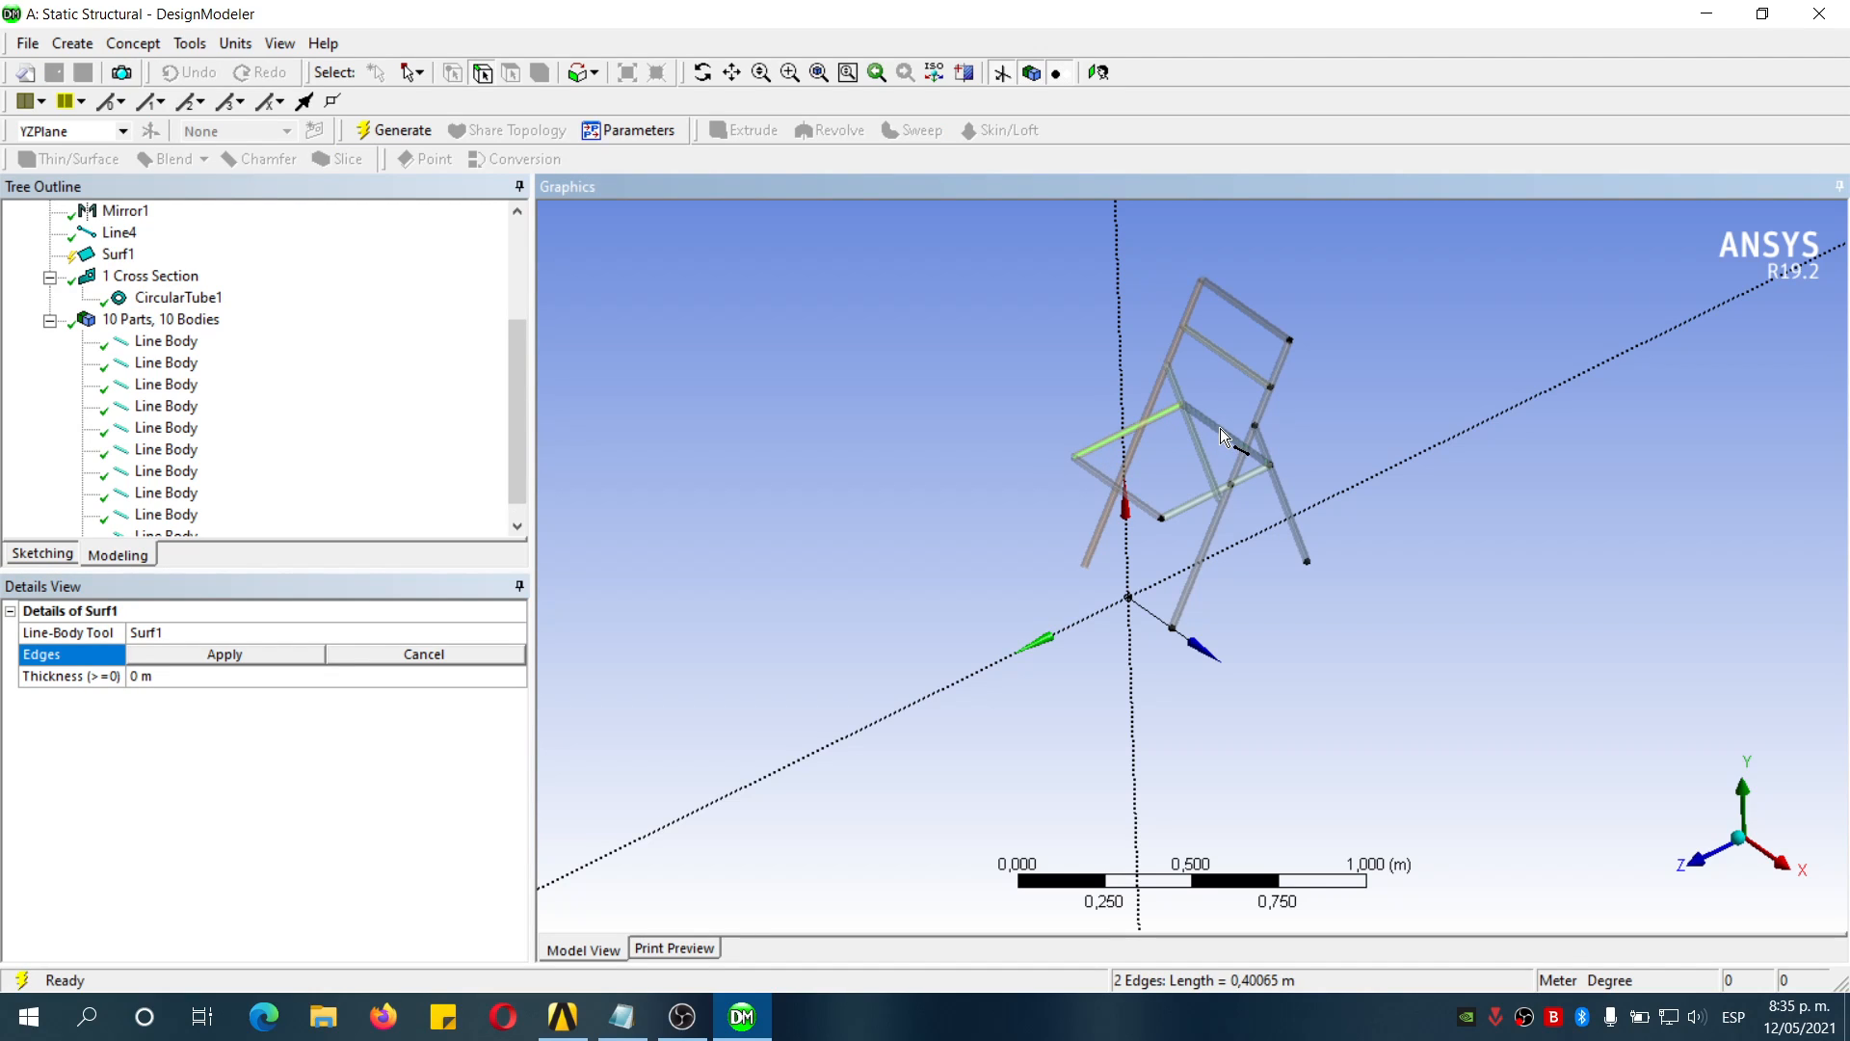
left_click(1257, 472, "ctrl")
left_click(1196, 499, "ctrl")
left_click(224, 654)
left_click(139, 676)
left_click(140, 677)
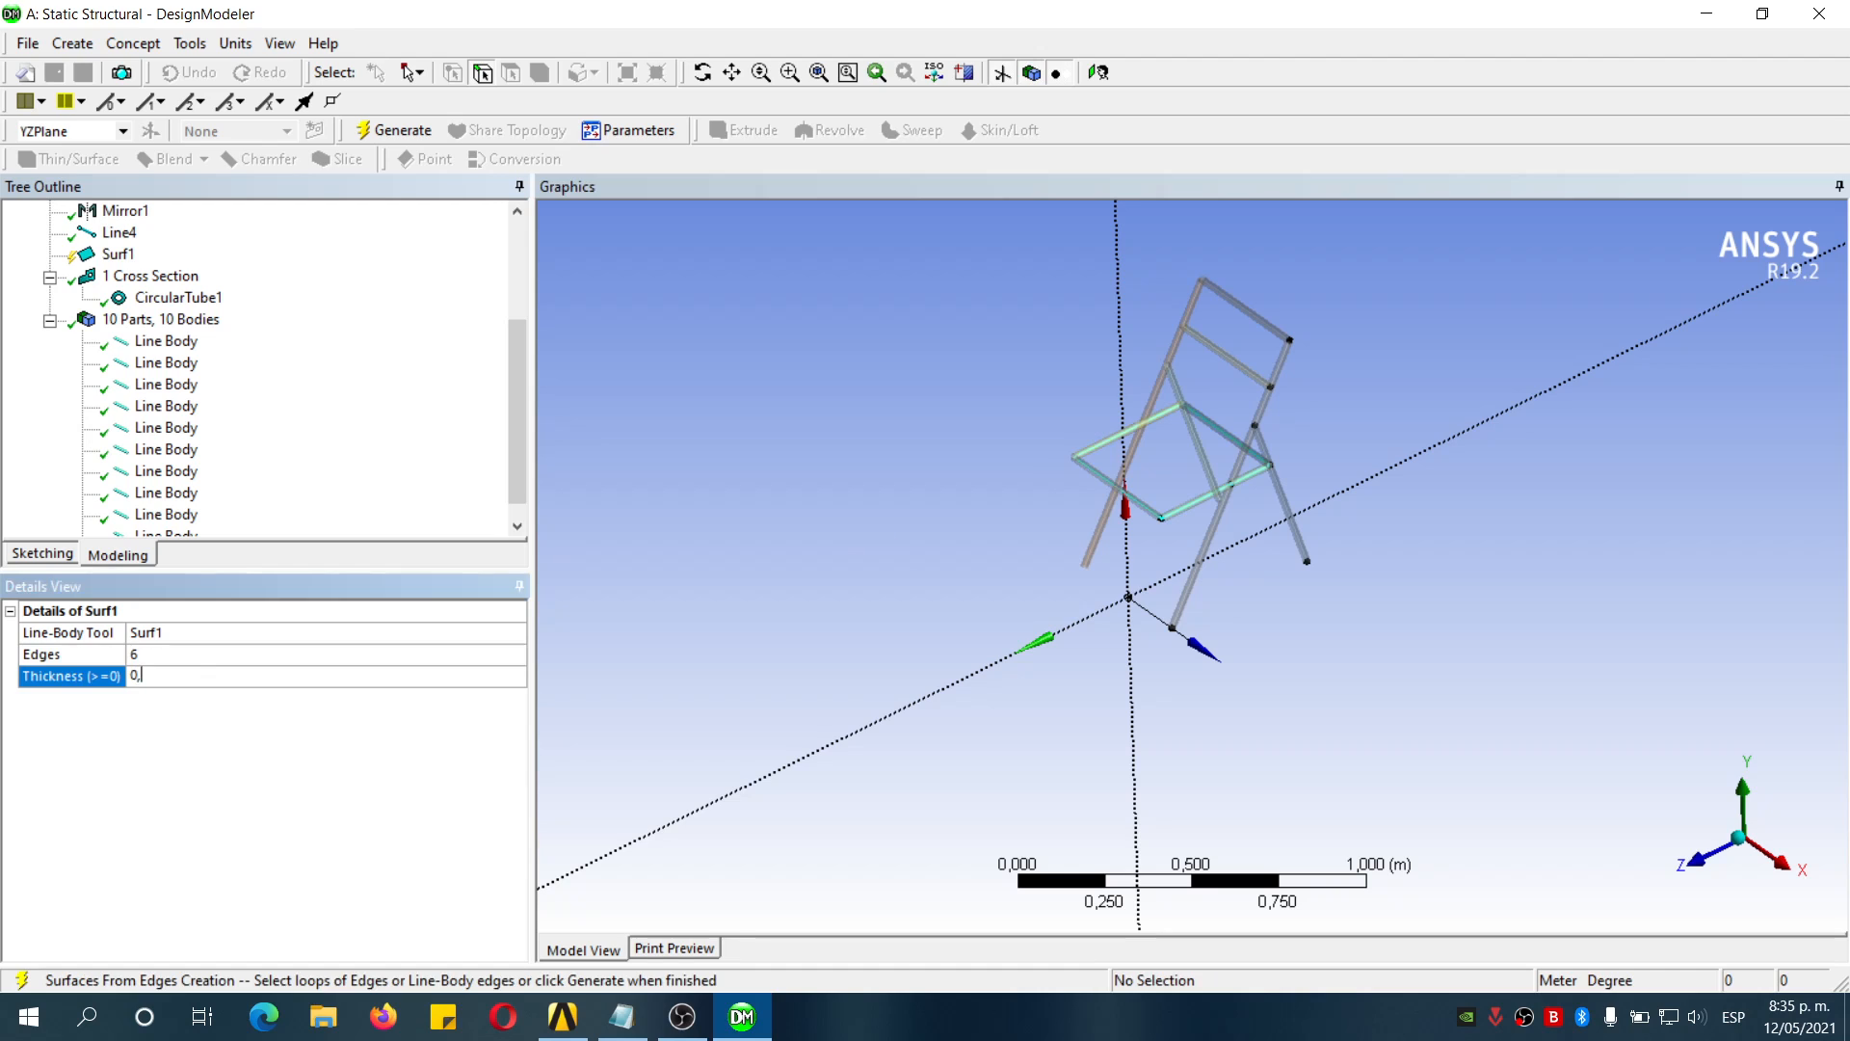
type(",003")
left_click(405, 132)
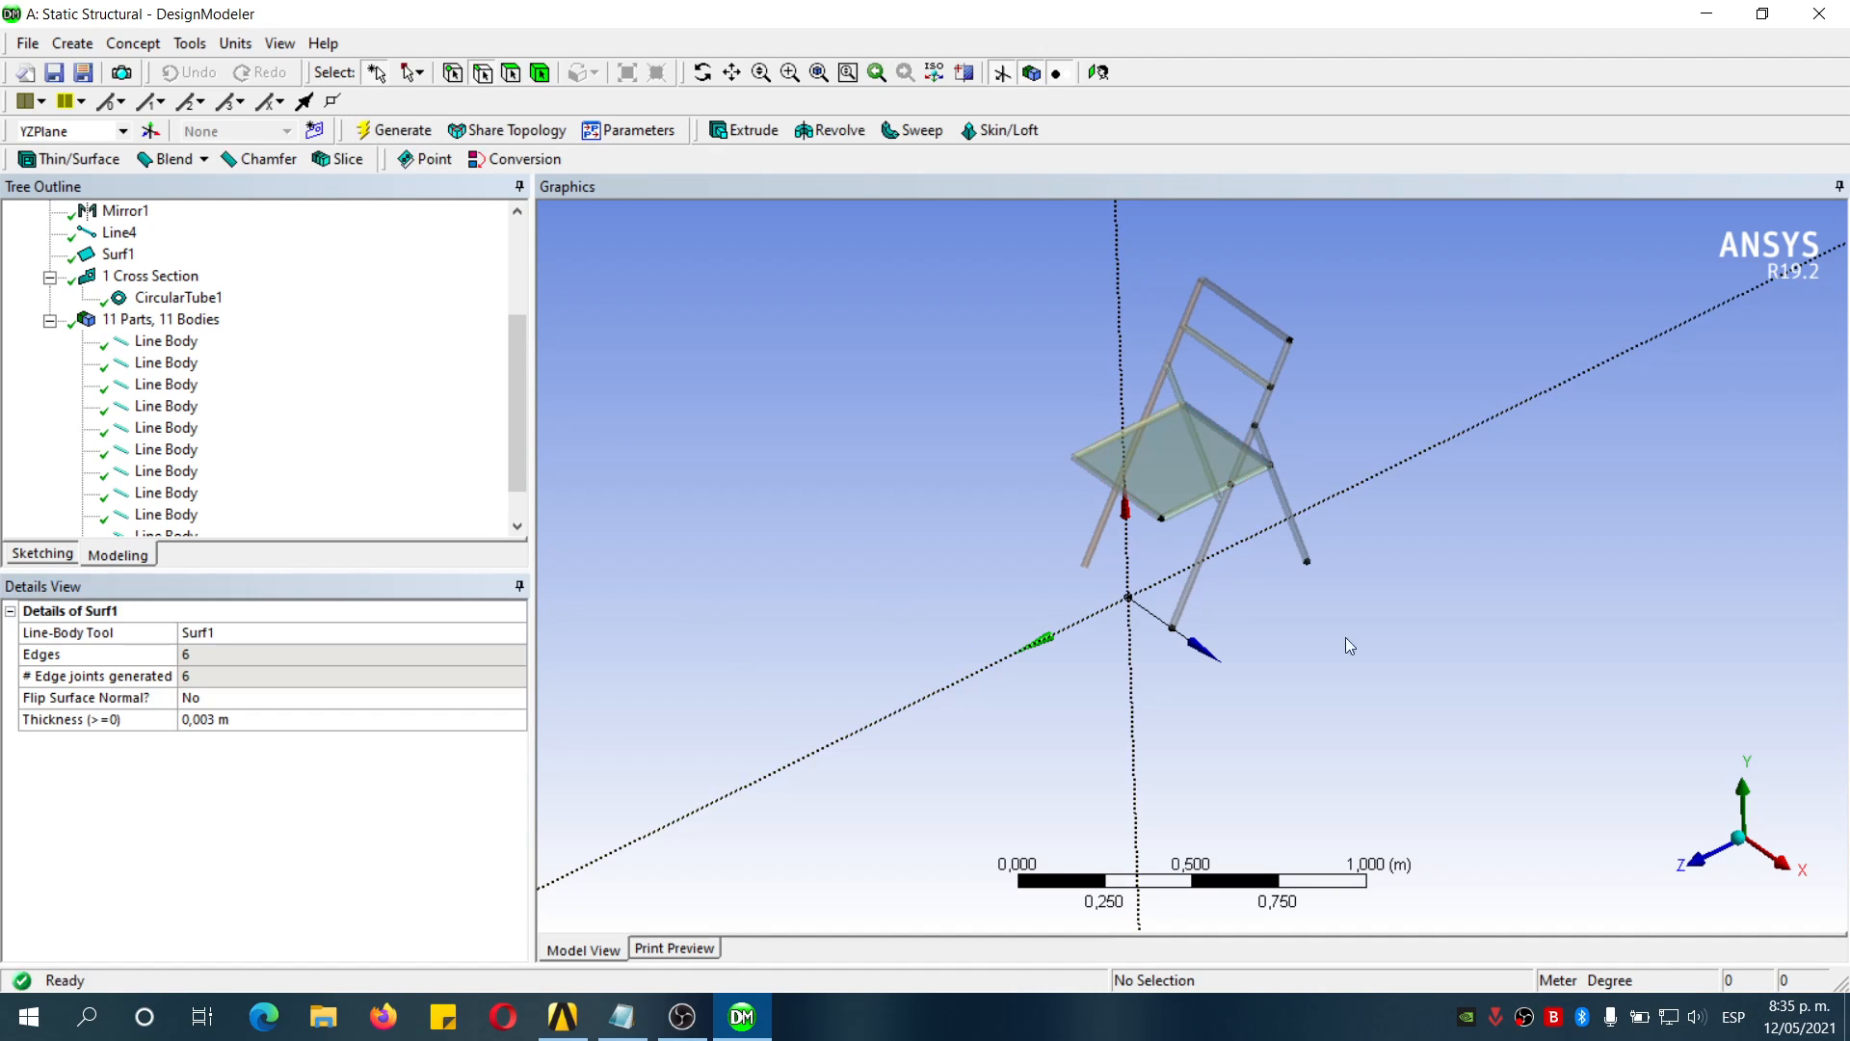
Generate a backrest surface from the four edges enclosing the upper back frame, with a thickness of 0,003 m
scroll(1384, 417, "up", 6)
scroll(1380, 378, "down", 5)
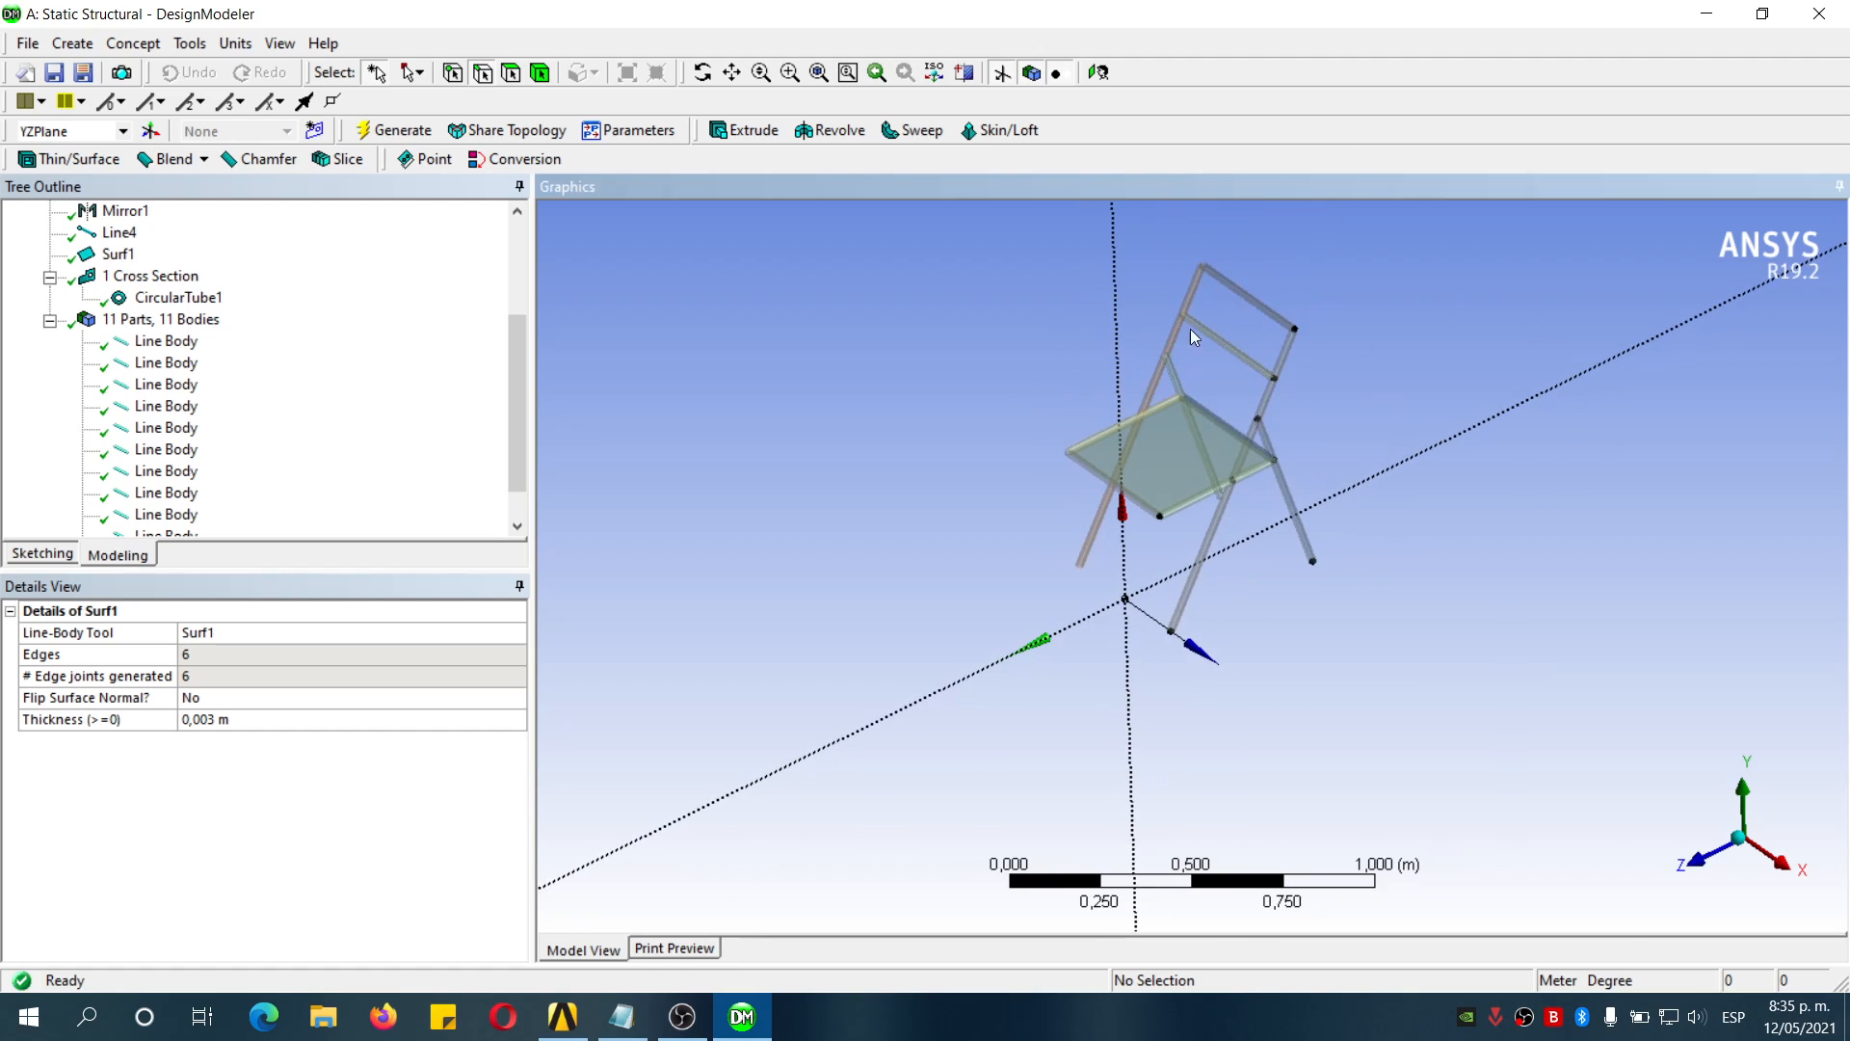
left_click(133, 43)
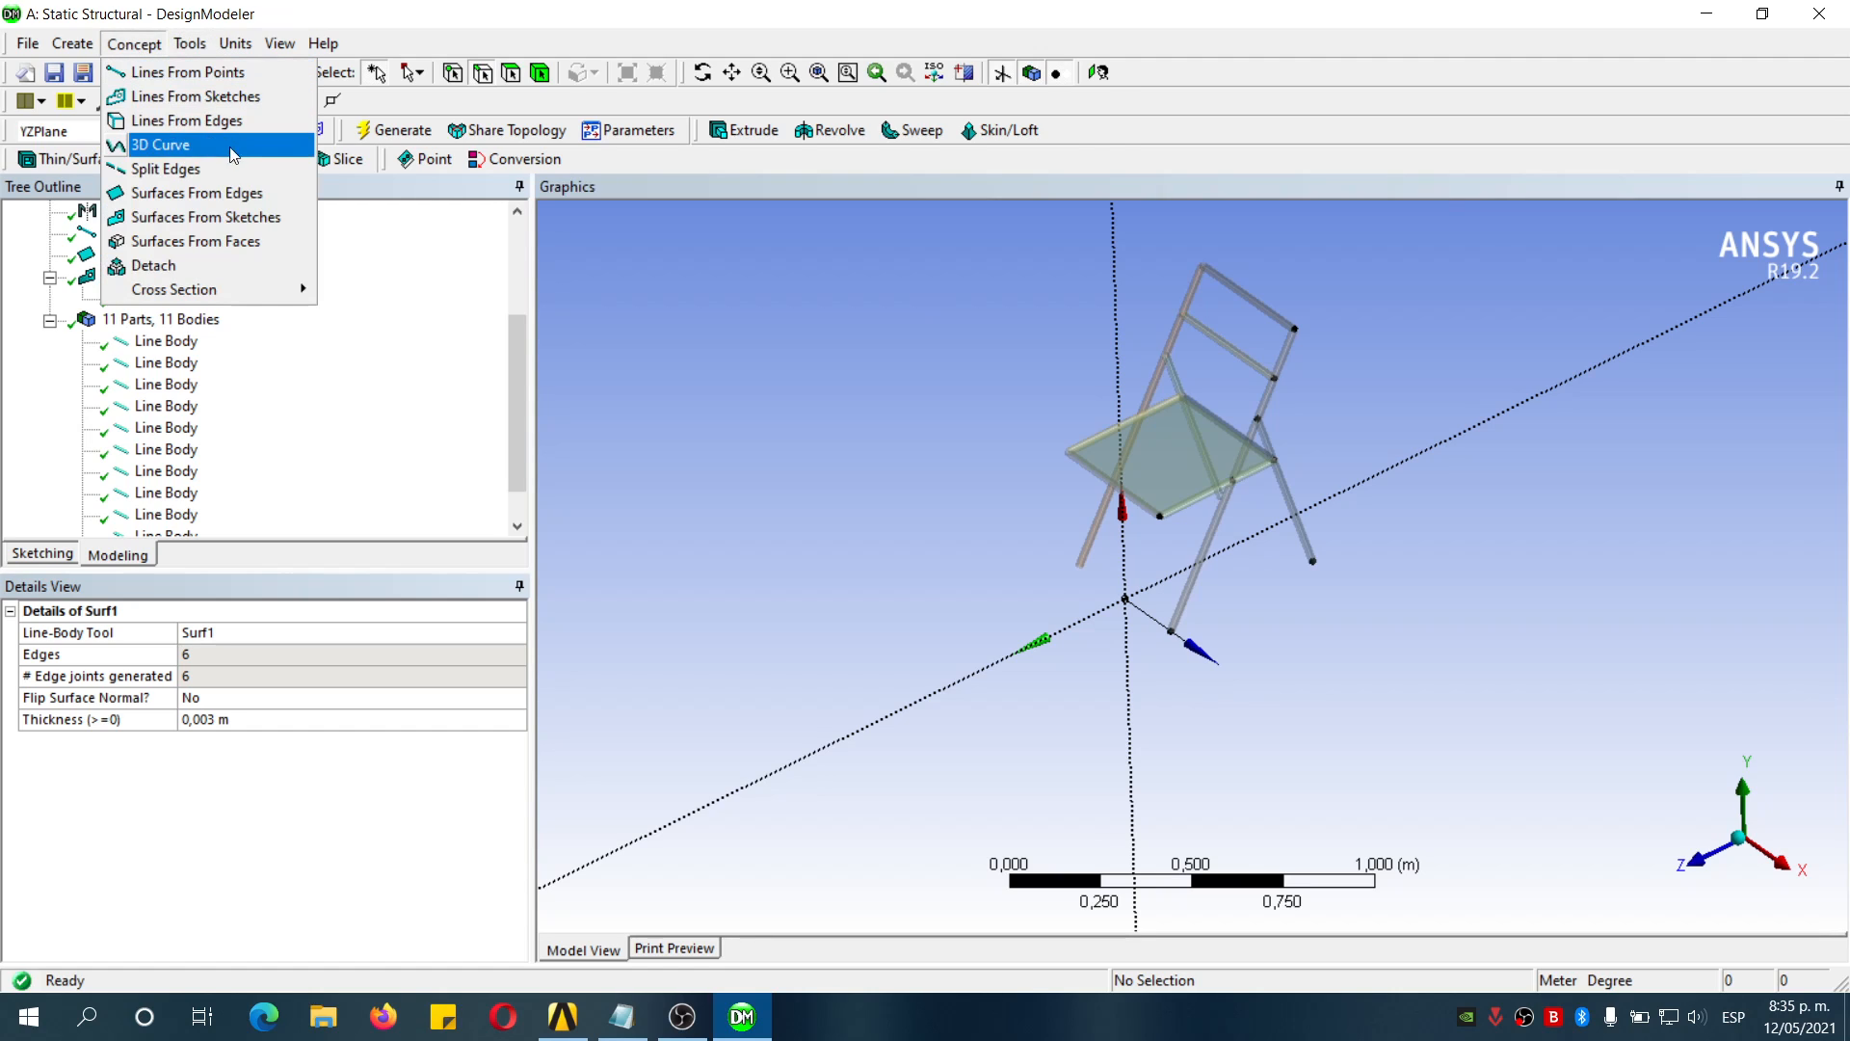
left_click(258, 196)
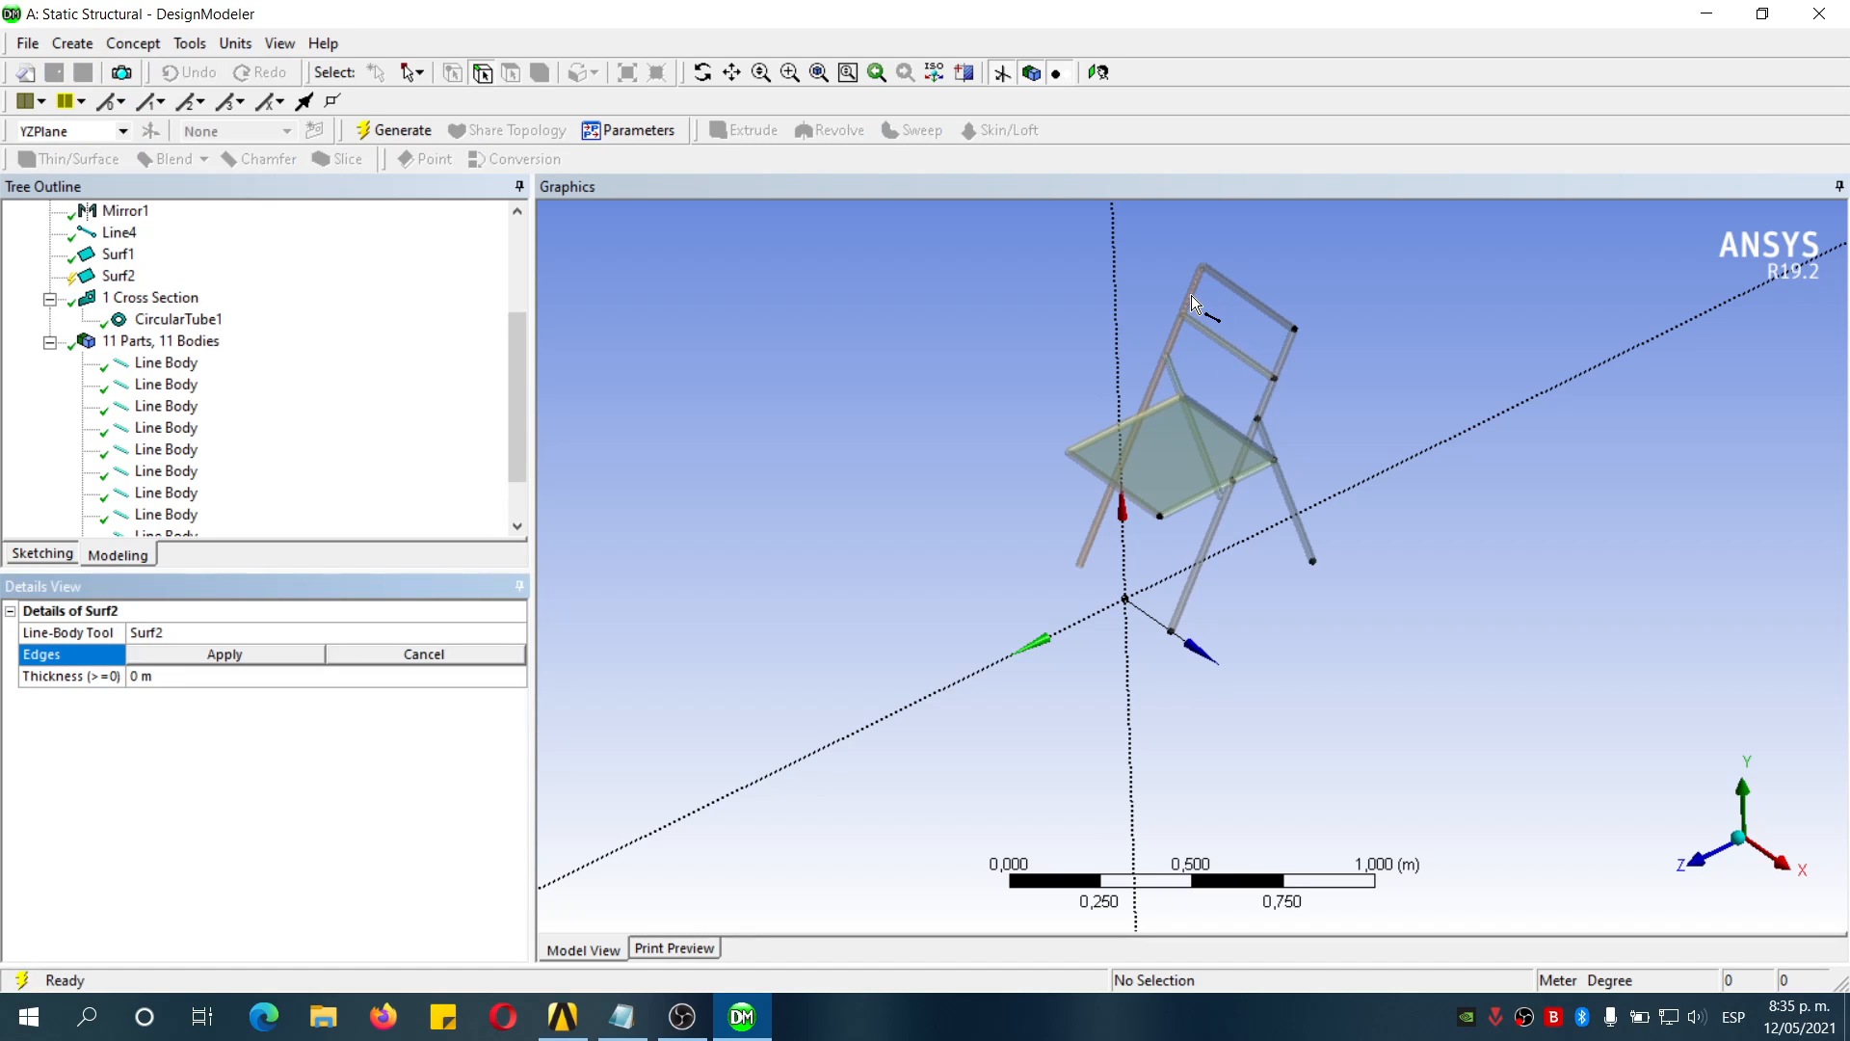
left_click(1191, 295)
left_click(1247, 295, "ctrl")
left_click(1280, 363, "ctrl")
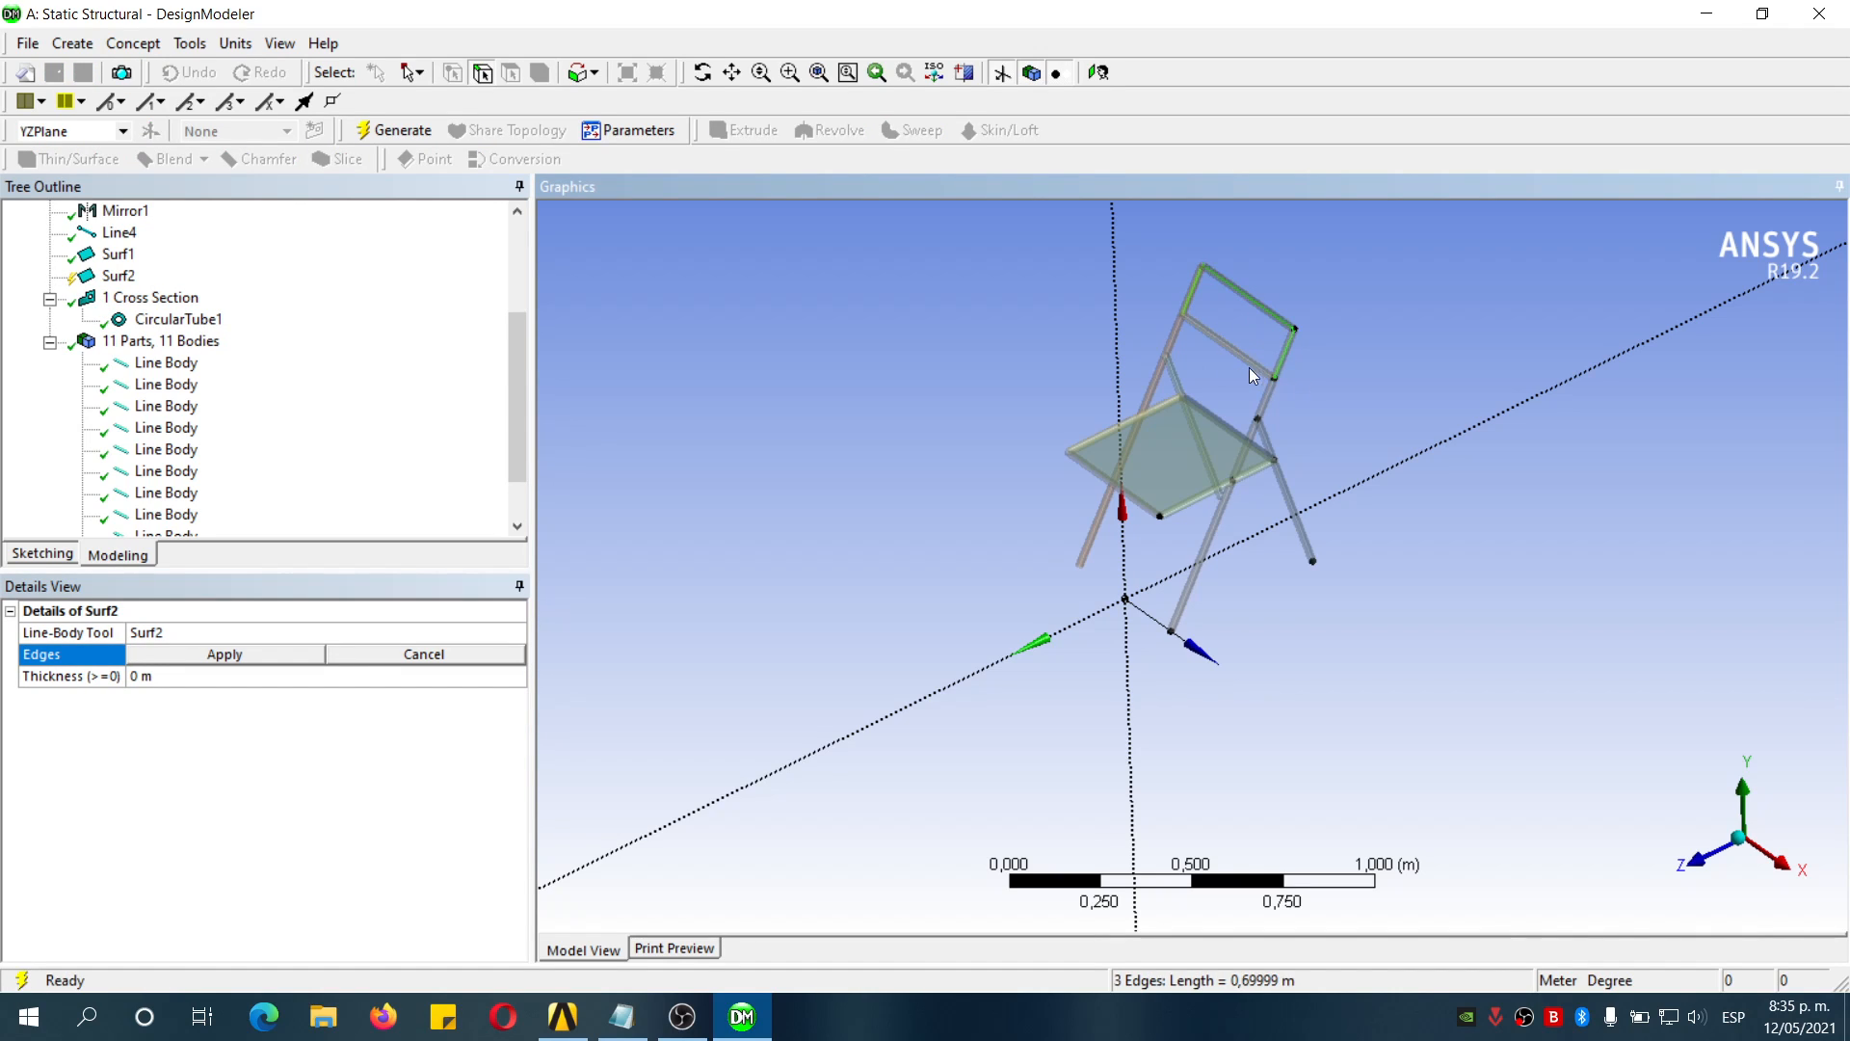
left_click(1231, 353, "ctrl")
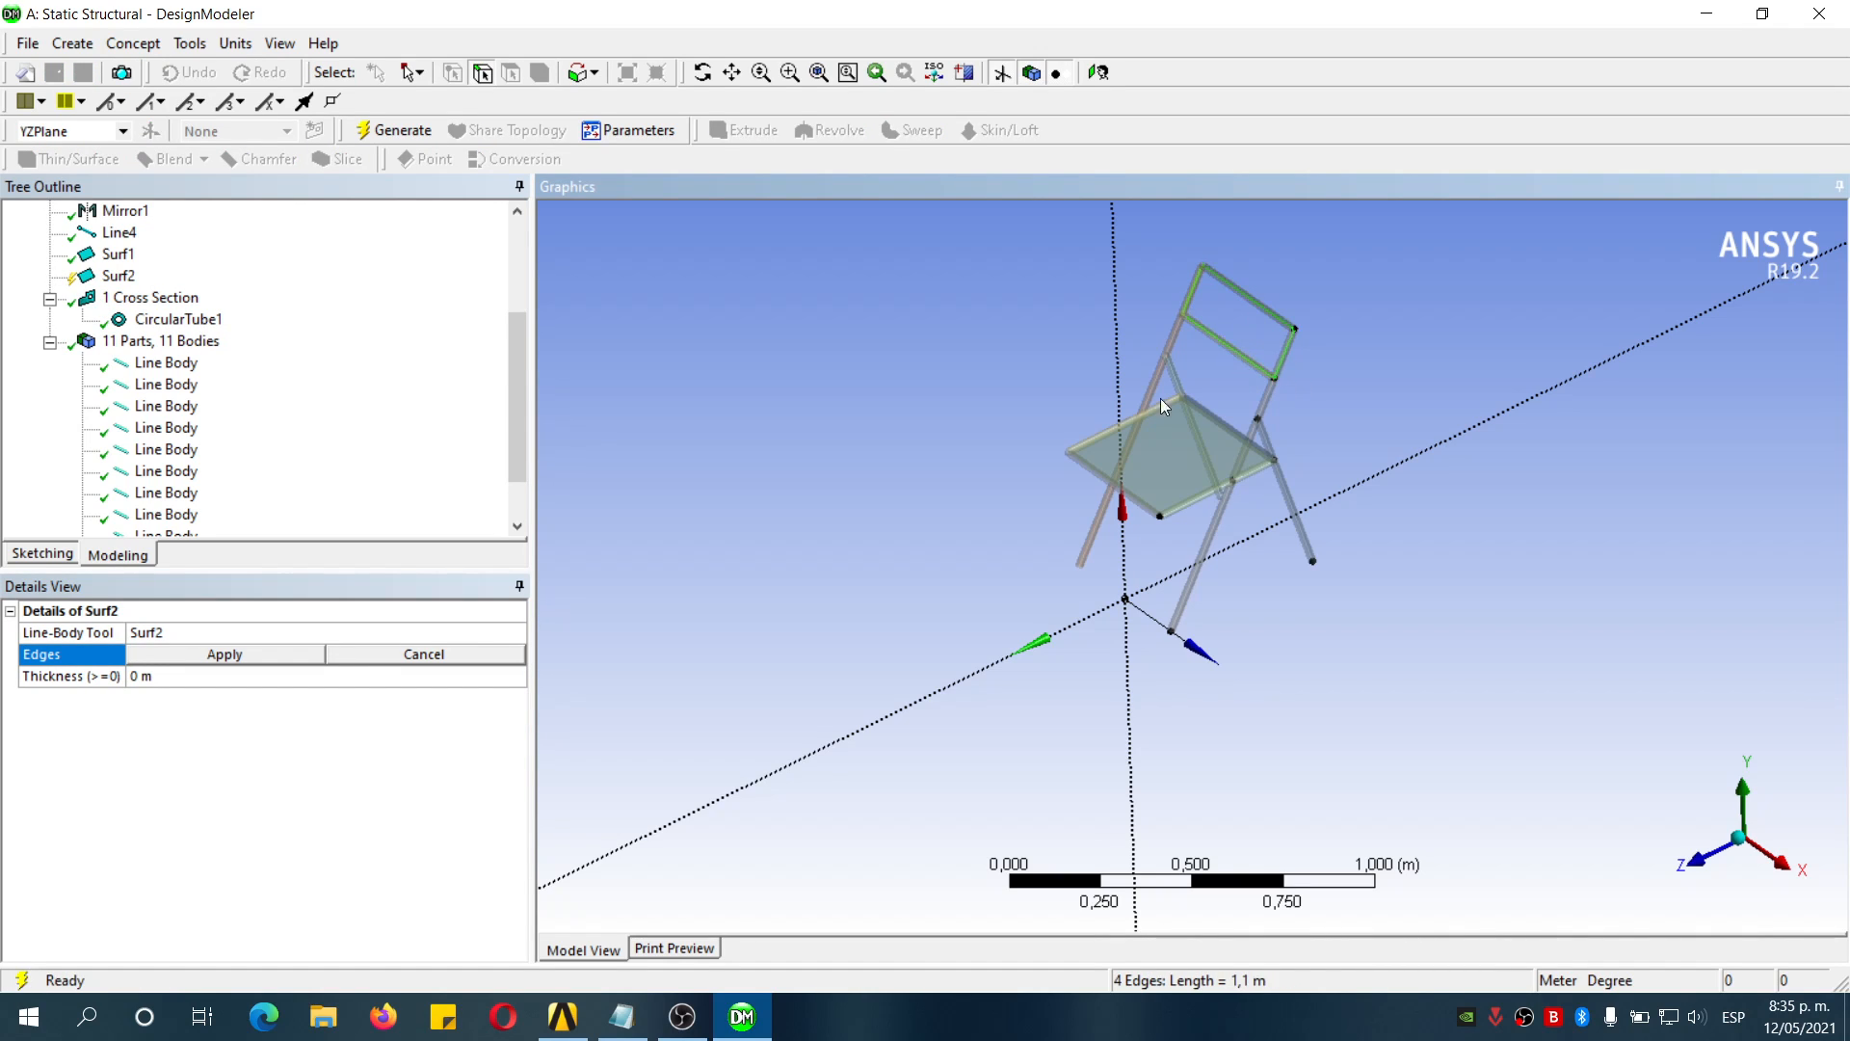
left_click(218, 655)
left_click(140, 679)
left_click(140, 682)
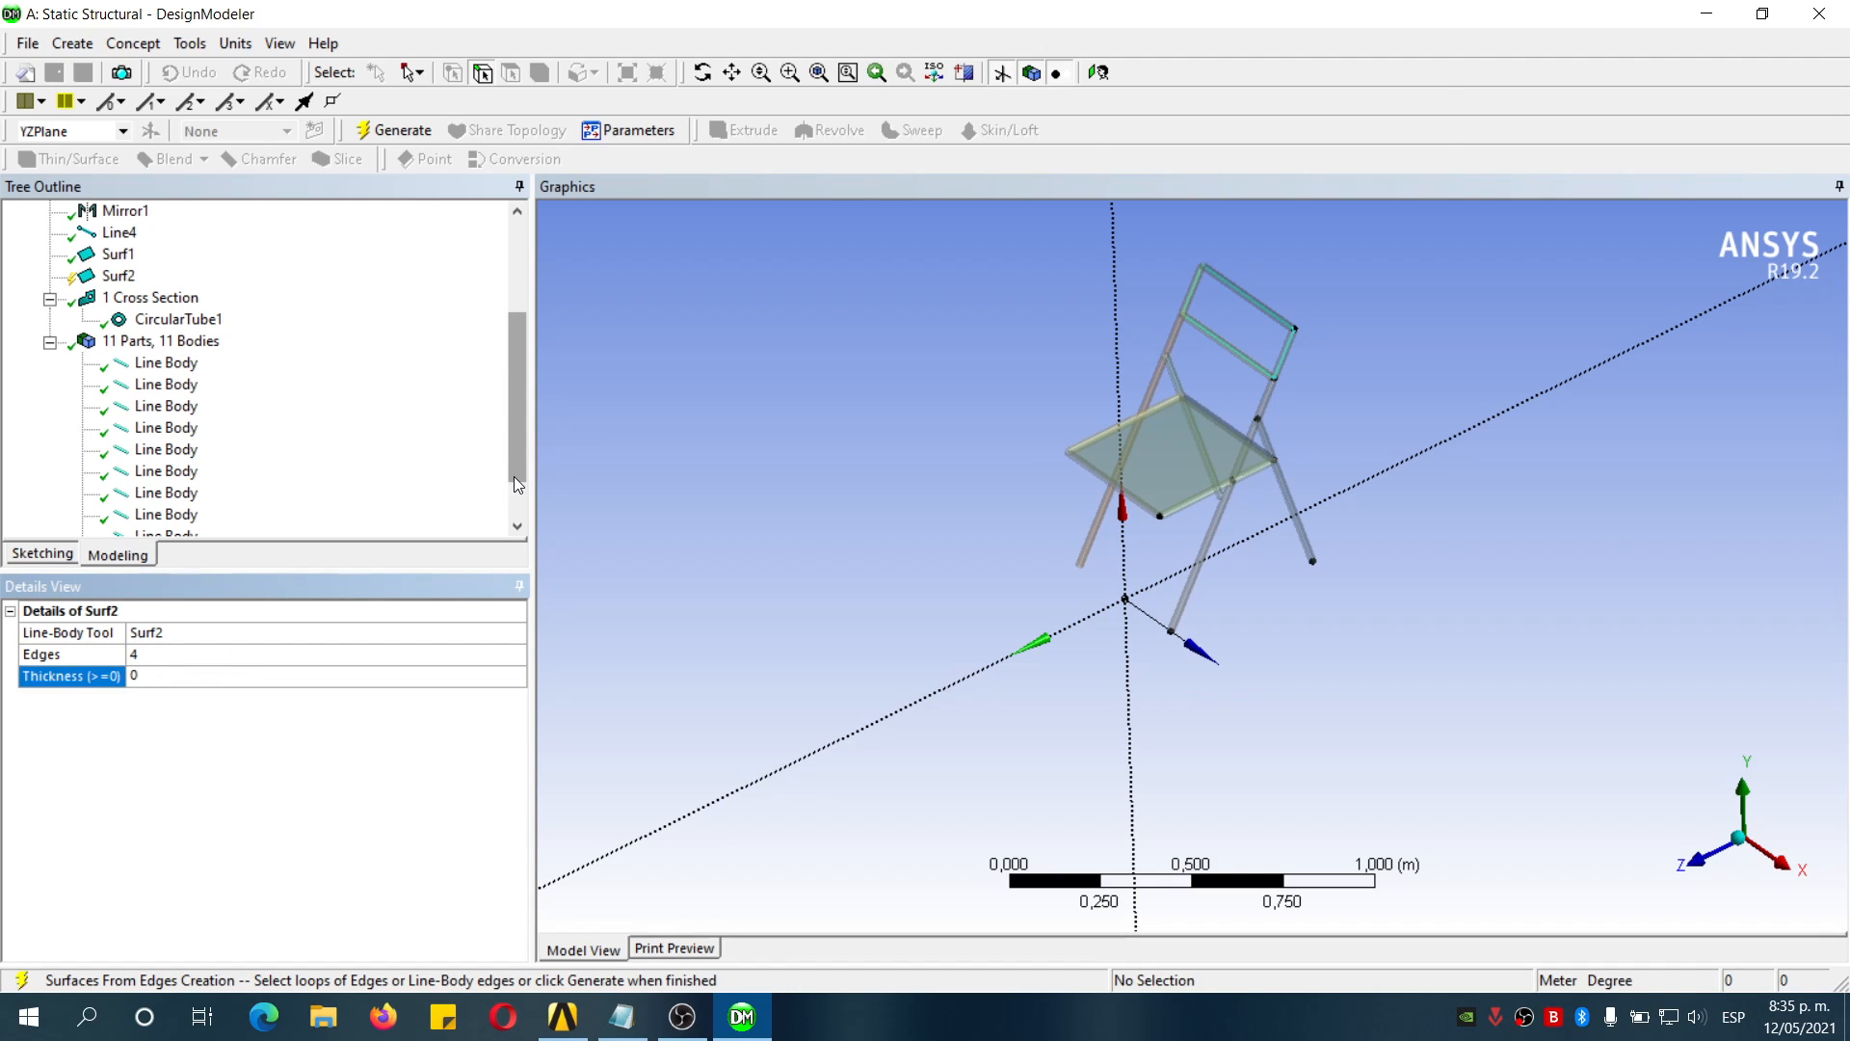
type(",003")
key("Return")
left_click(393, 131)
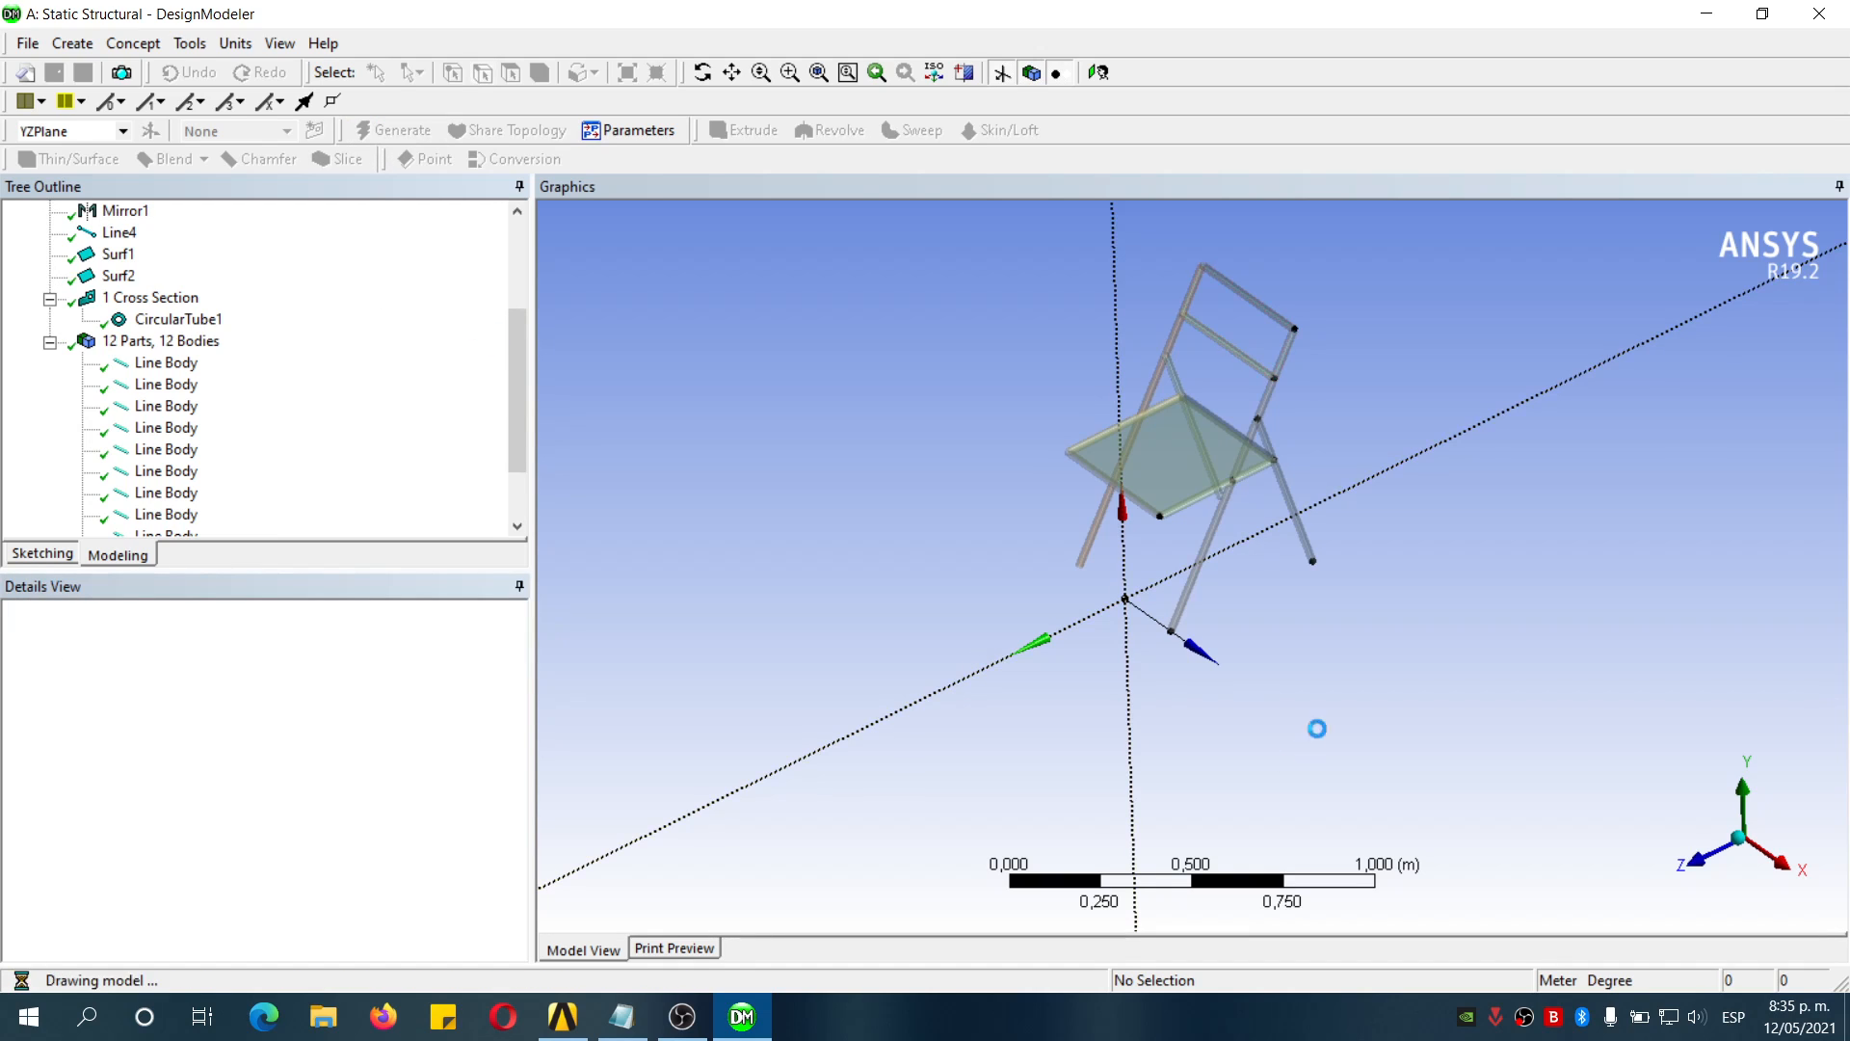
Examine the chair's frame together with its seat and backrest surfaces at different magnifications
scroll(1290, 410, "up", 3)
scroll(1289, 410, "down", 4)
scroll(1289, 410, "up", 2)
scroll(1292, 416, "up", 1)
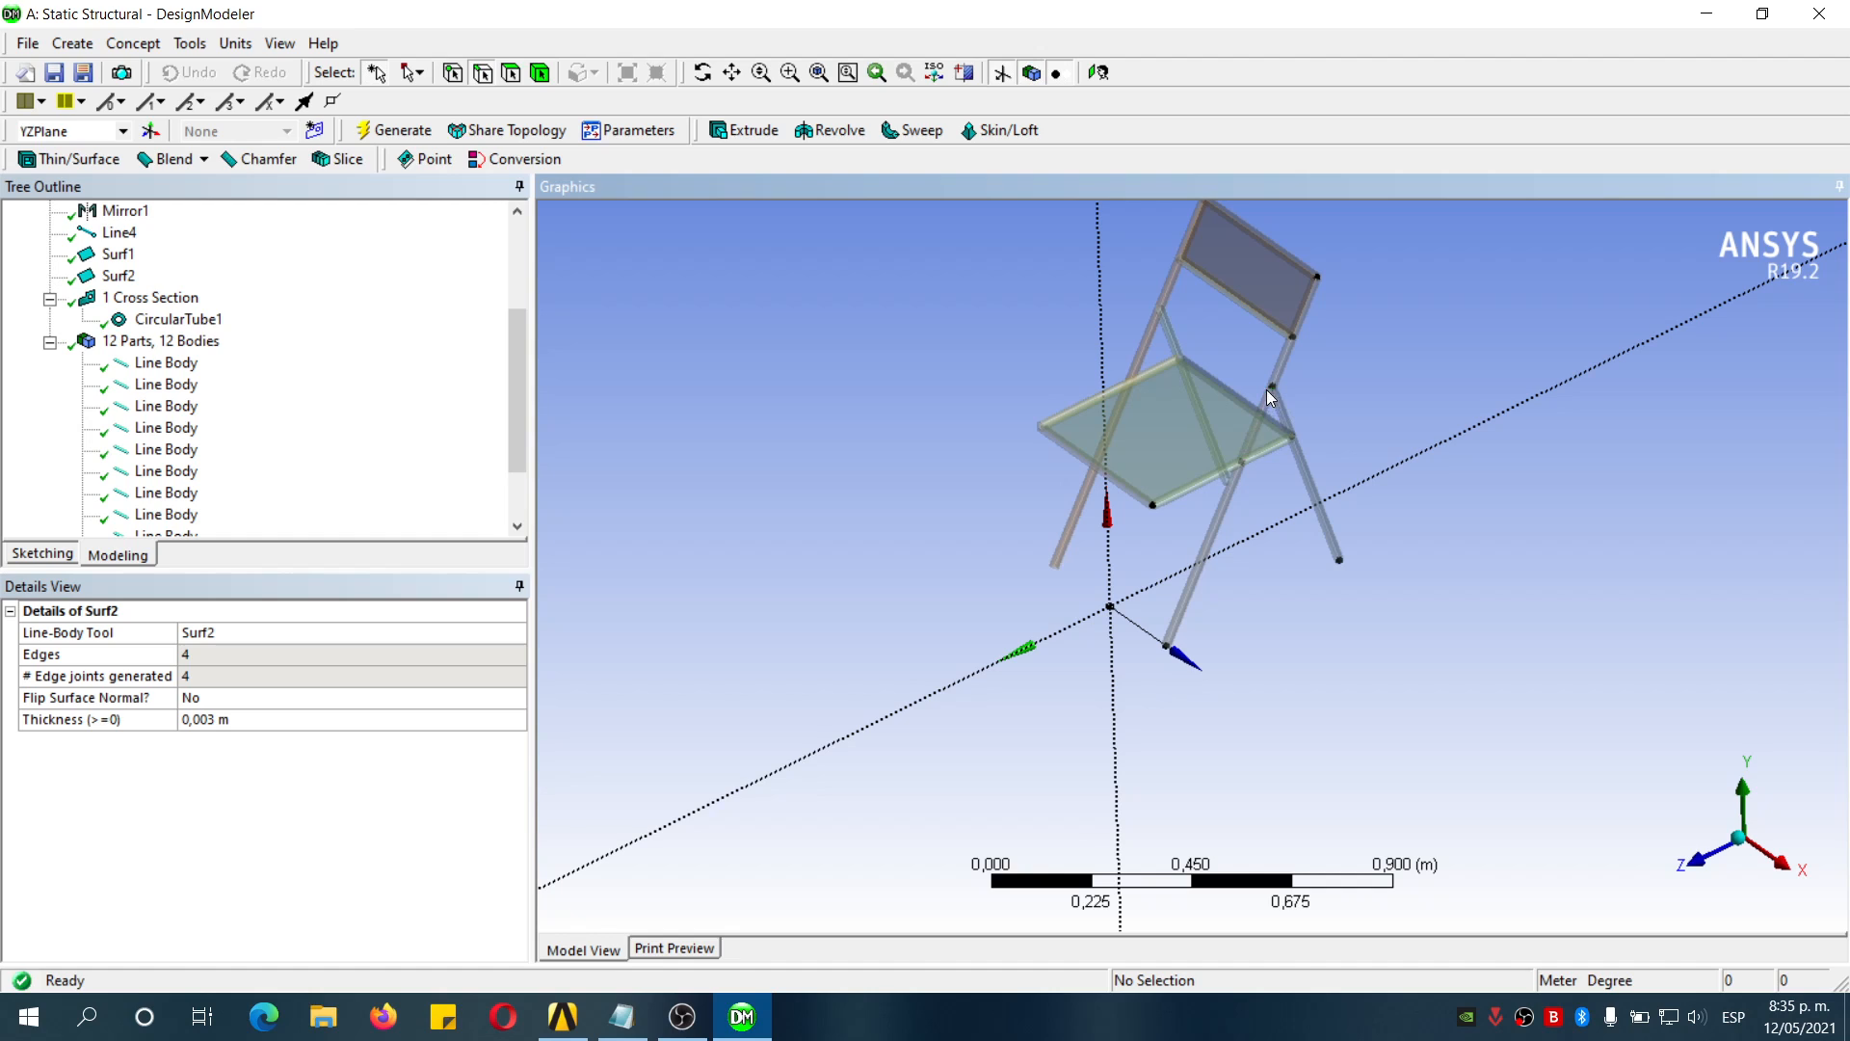
scroll(1389, 347, "down", 1)
scroll(1306, 472, "up", 1)
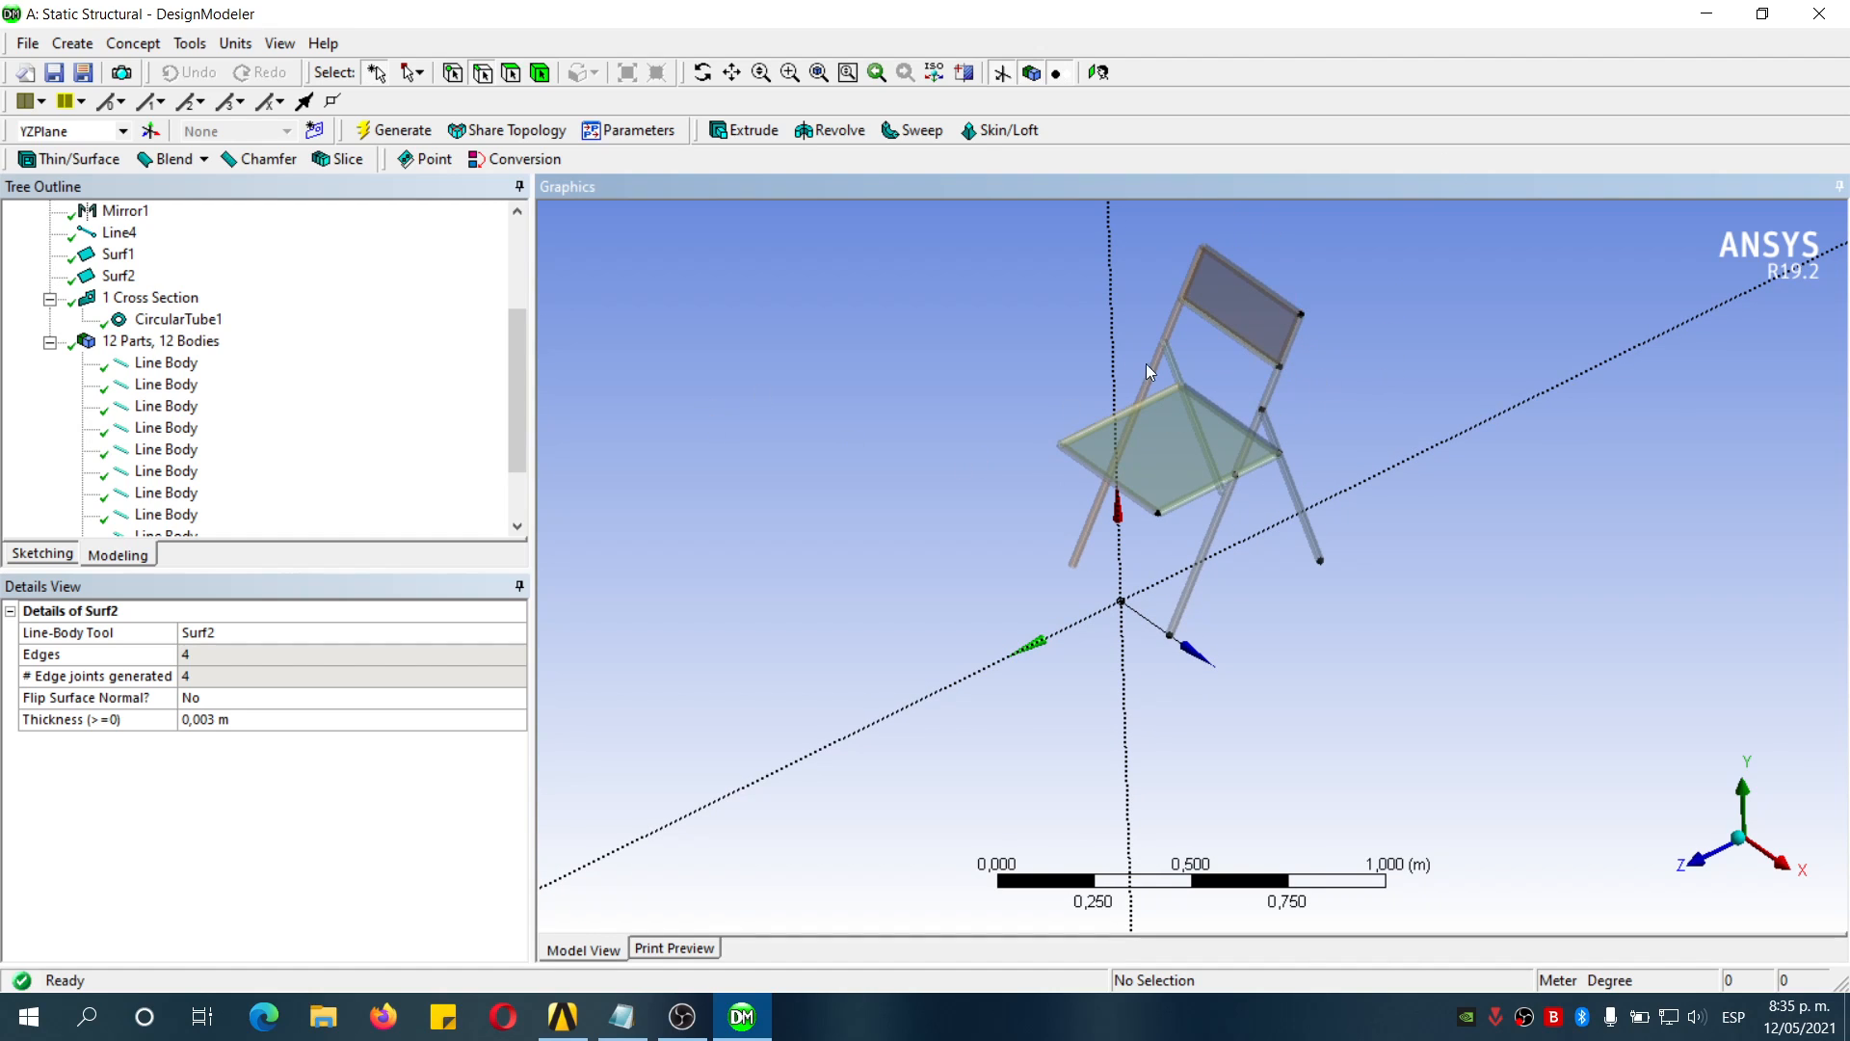
scroll(1397, 307, "down", 2)
scroll(1376, 354, "up", 1)
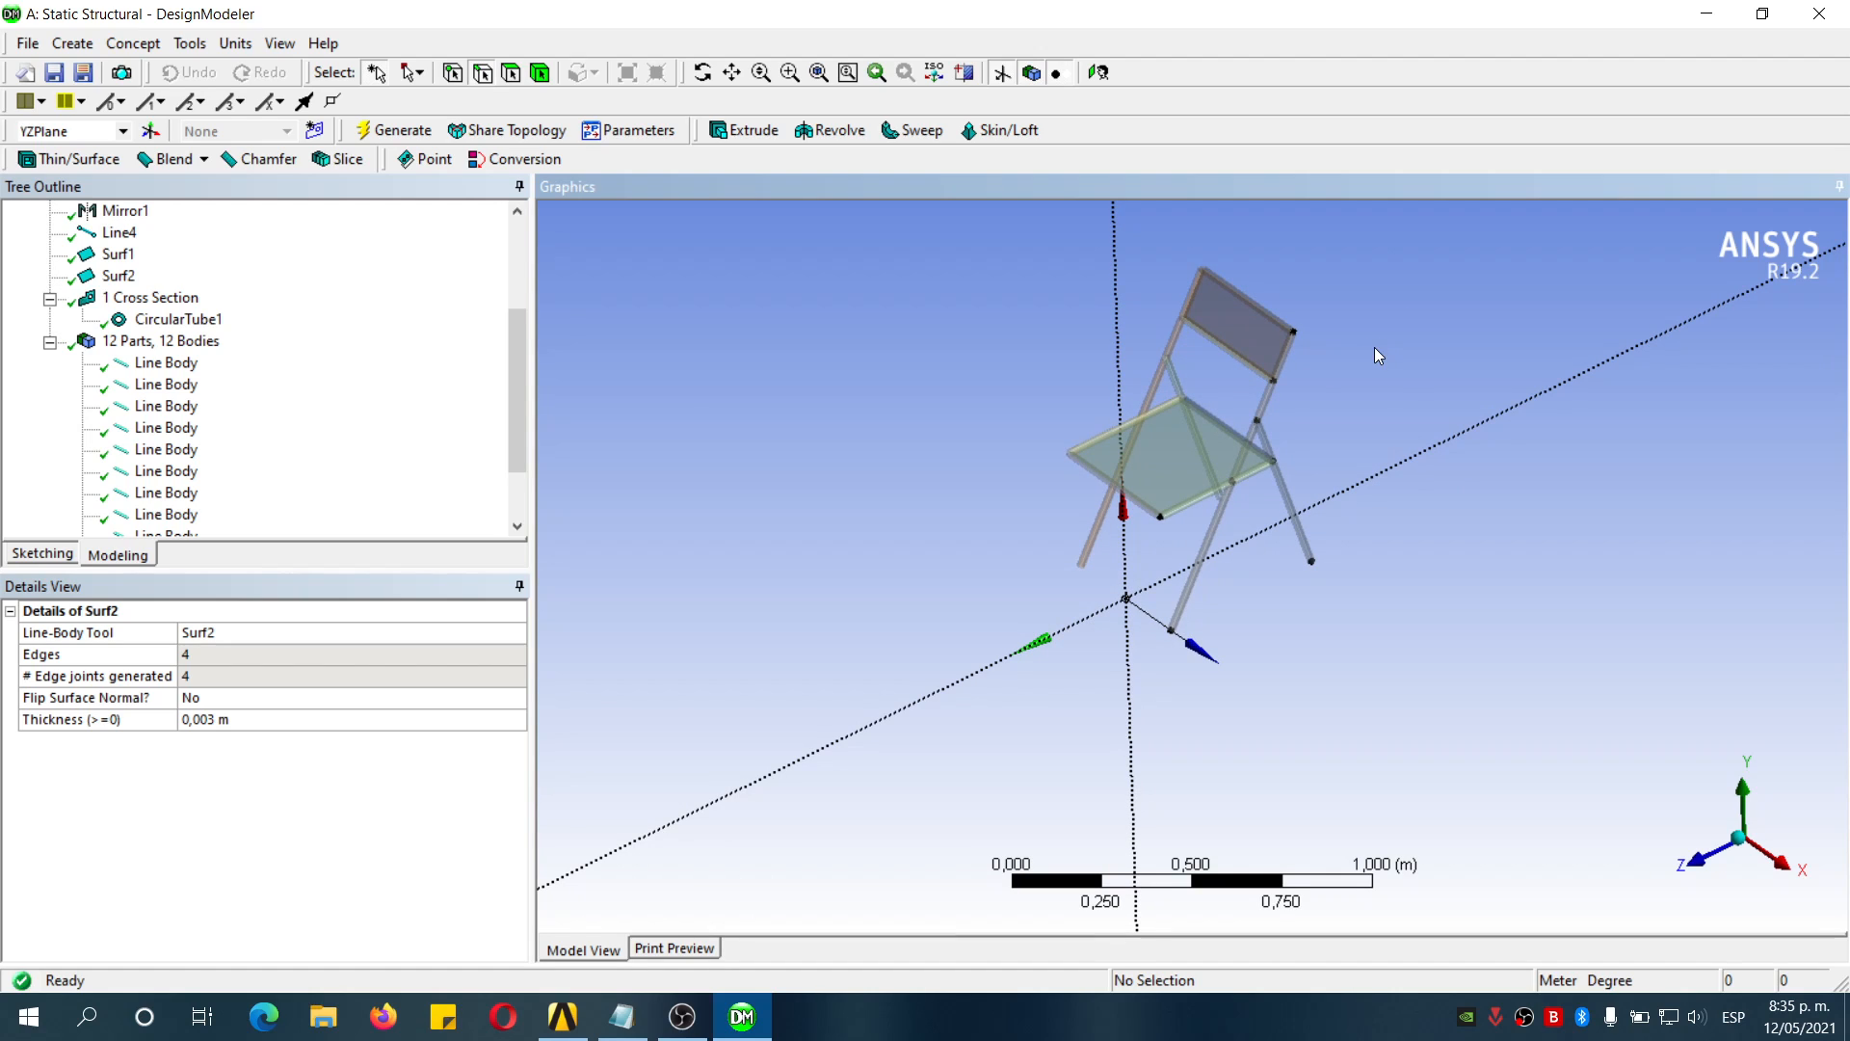
scroll(1309, 337, "down", 1)
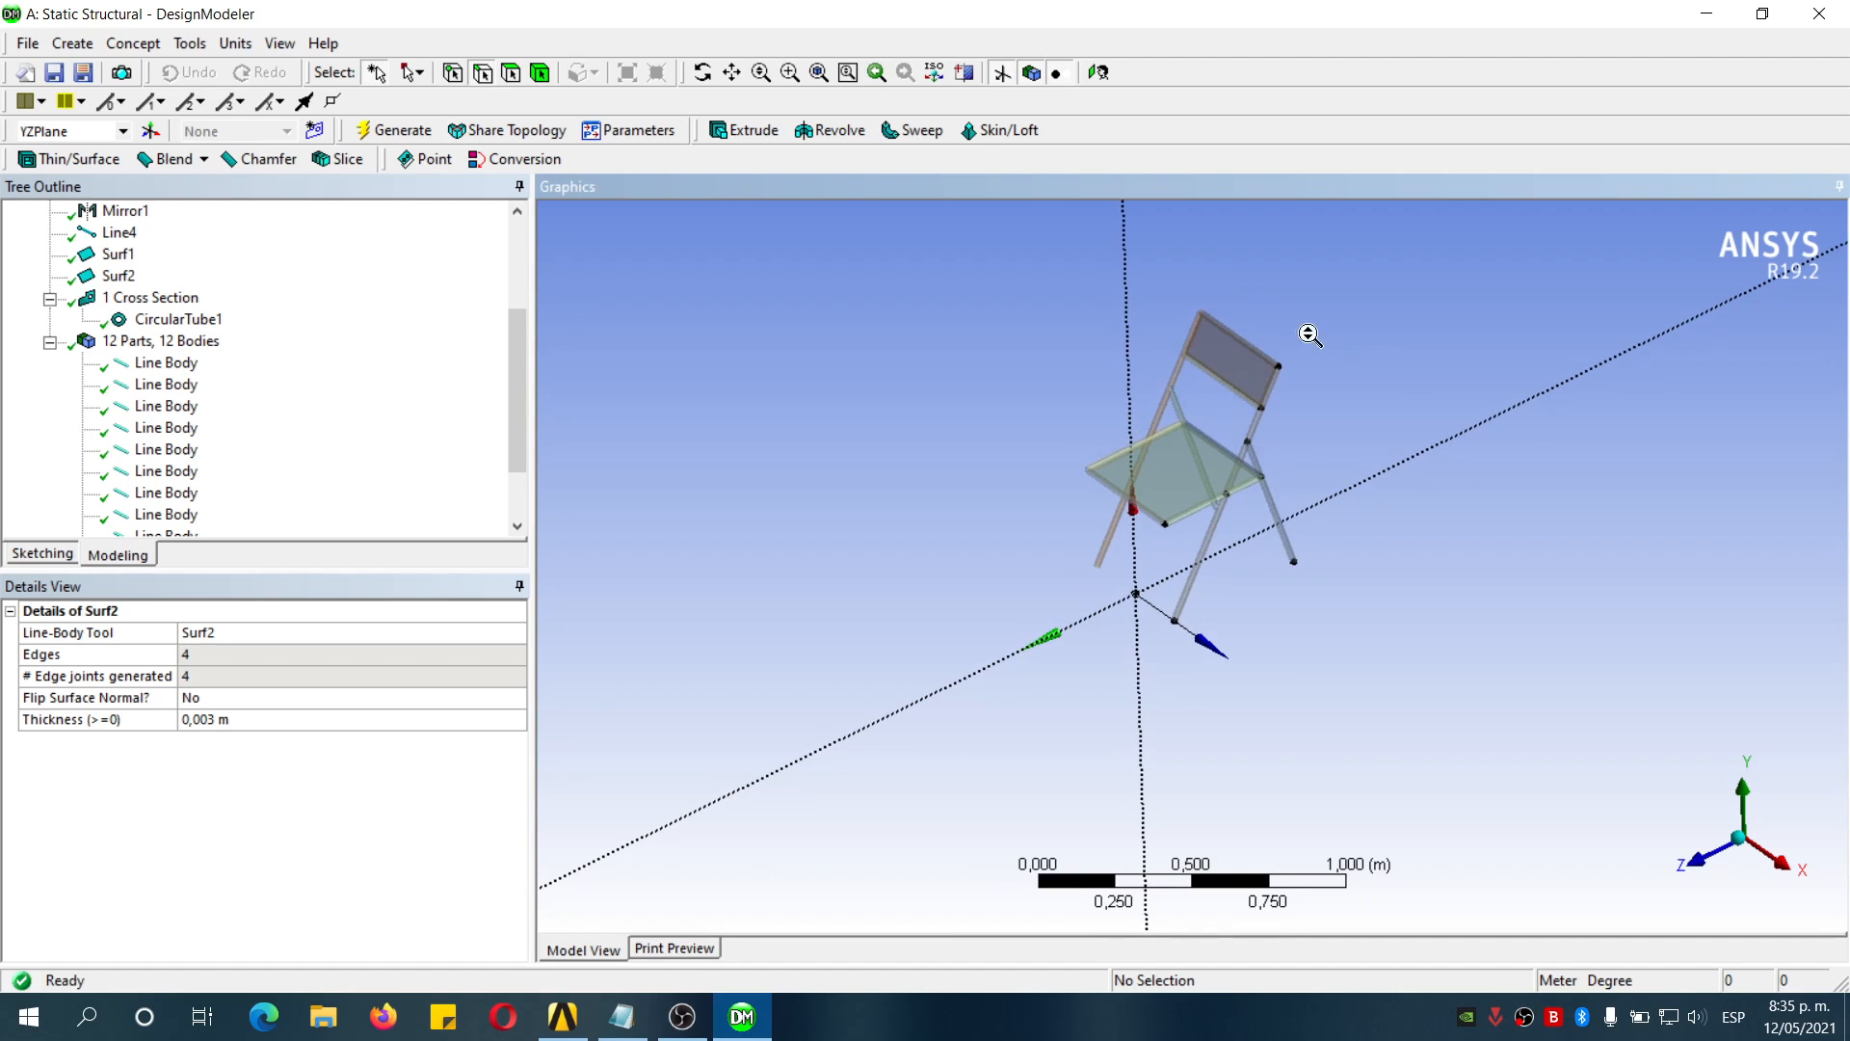
scroll(1315, 401, "up", 2)
scroll(1169, 374, "up", 2)
scroll(1170, 380, "down", 2)
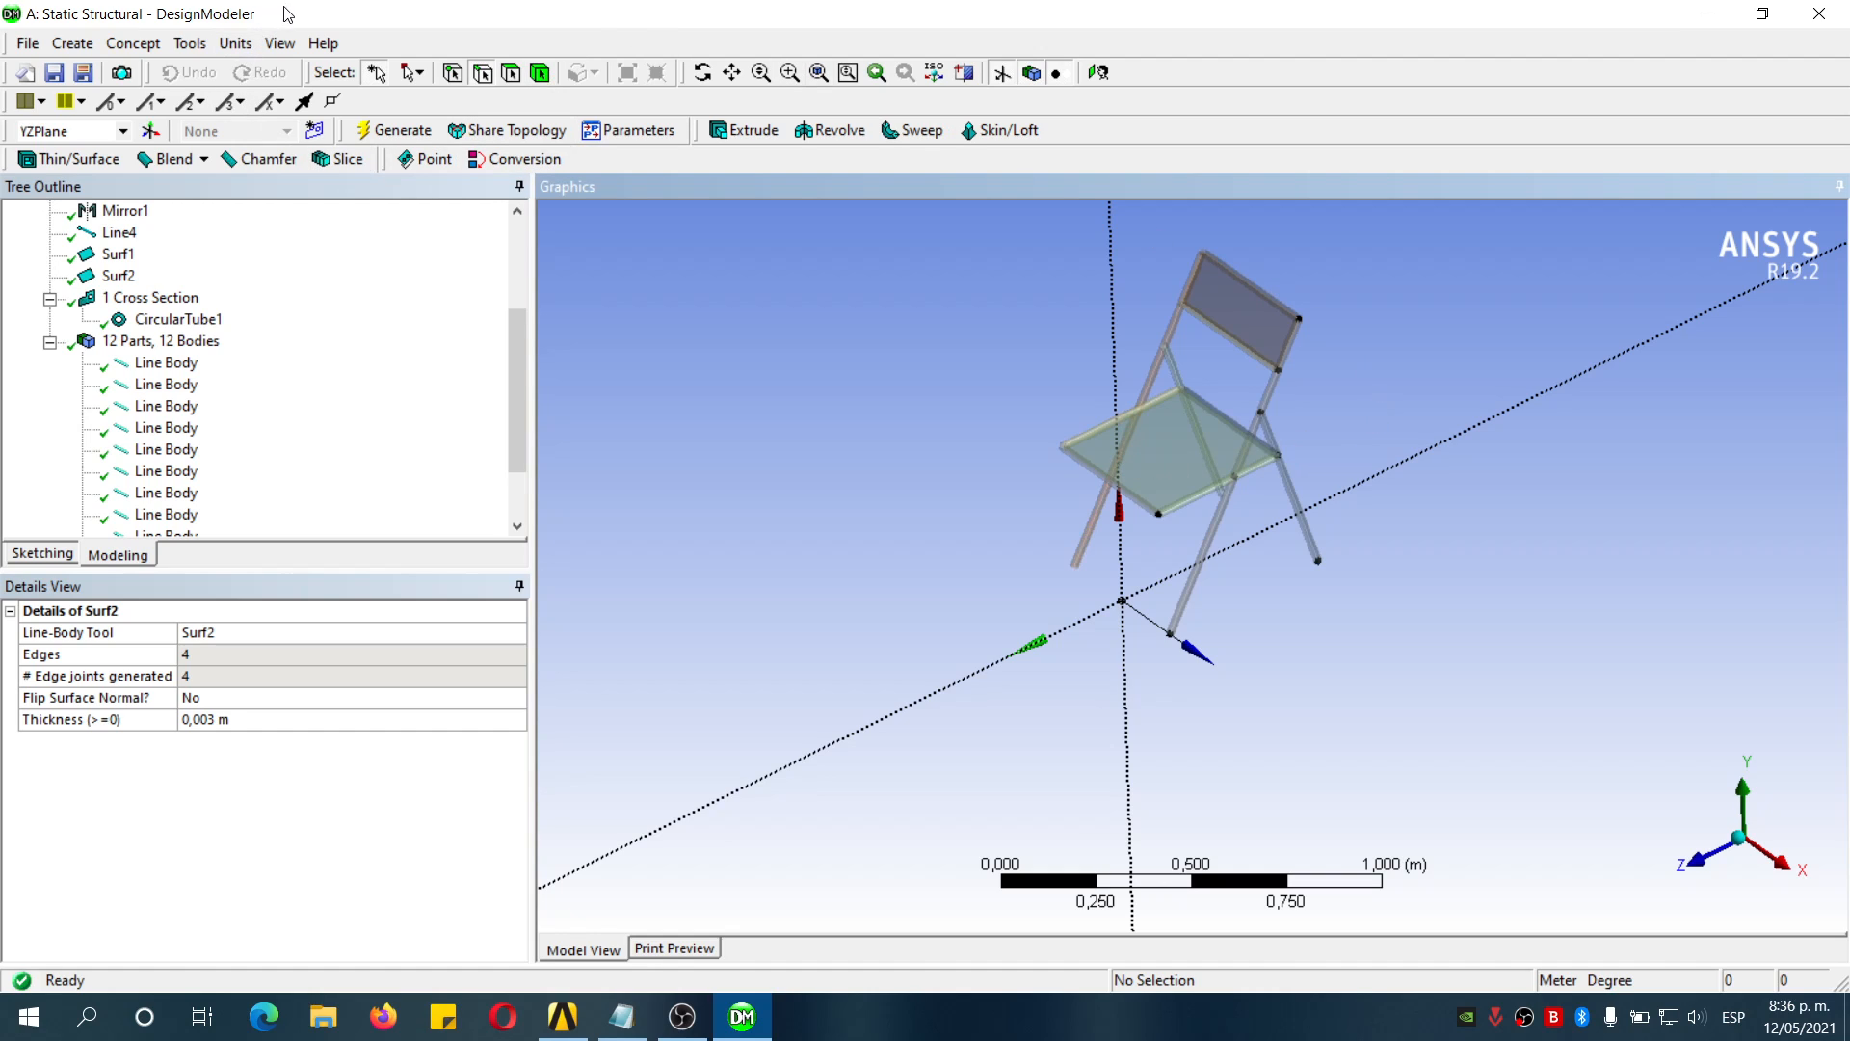
Start a Joint feature with shared topology and select all edges of the chair frame as its target geometry
left_click(192, 43)
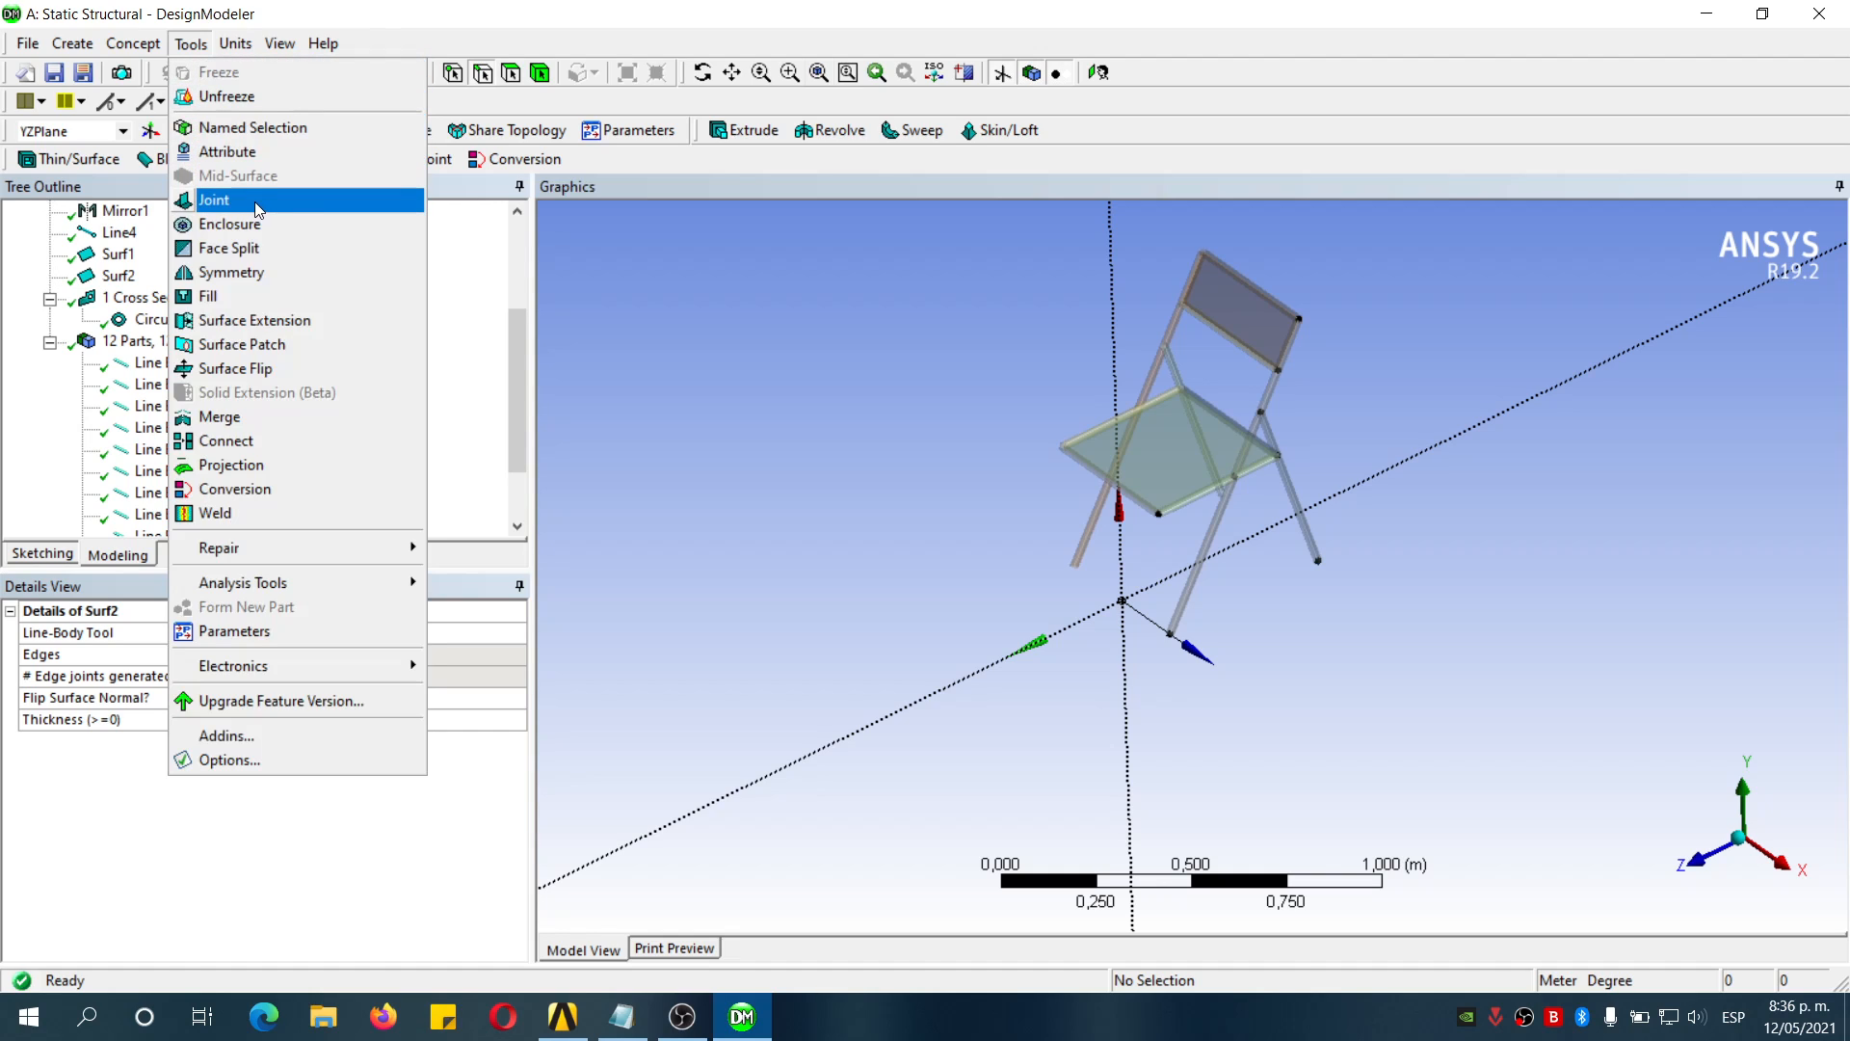
left_click(214, 201)
scroll(1339, 402, "up", 1)
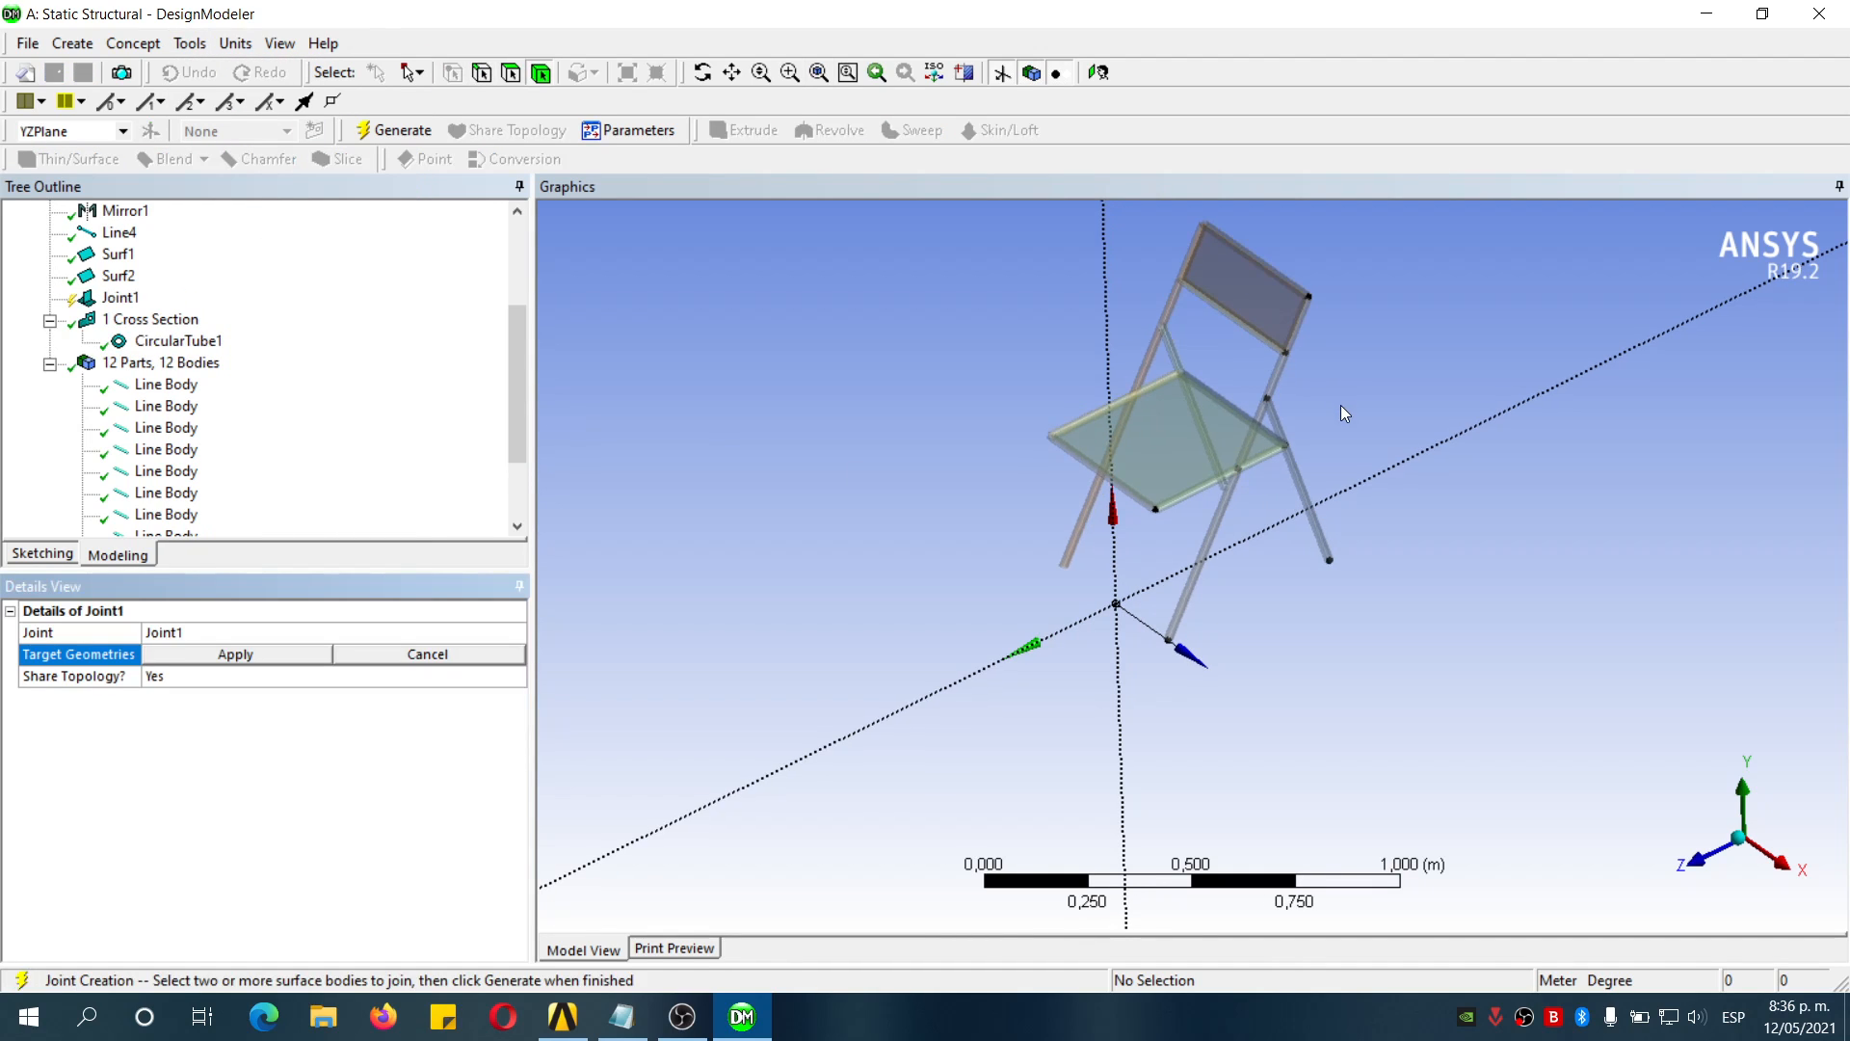
scroll(1322, 364, "up", 3)
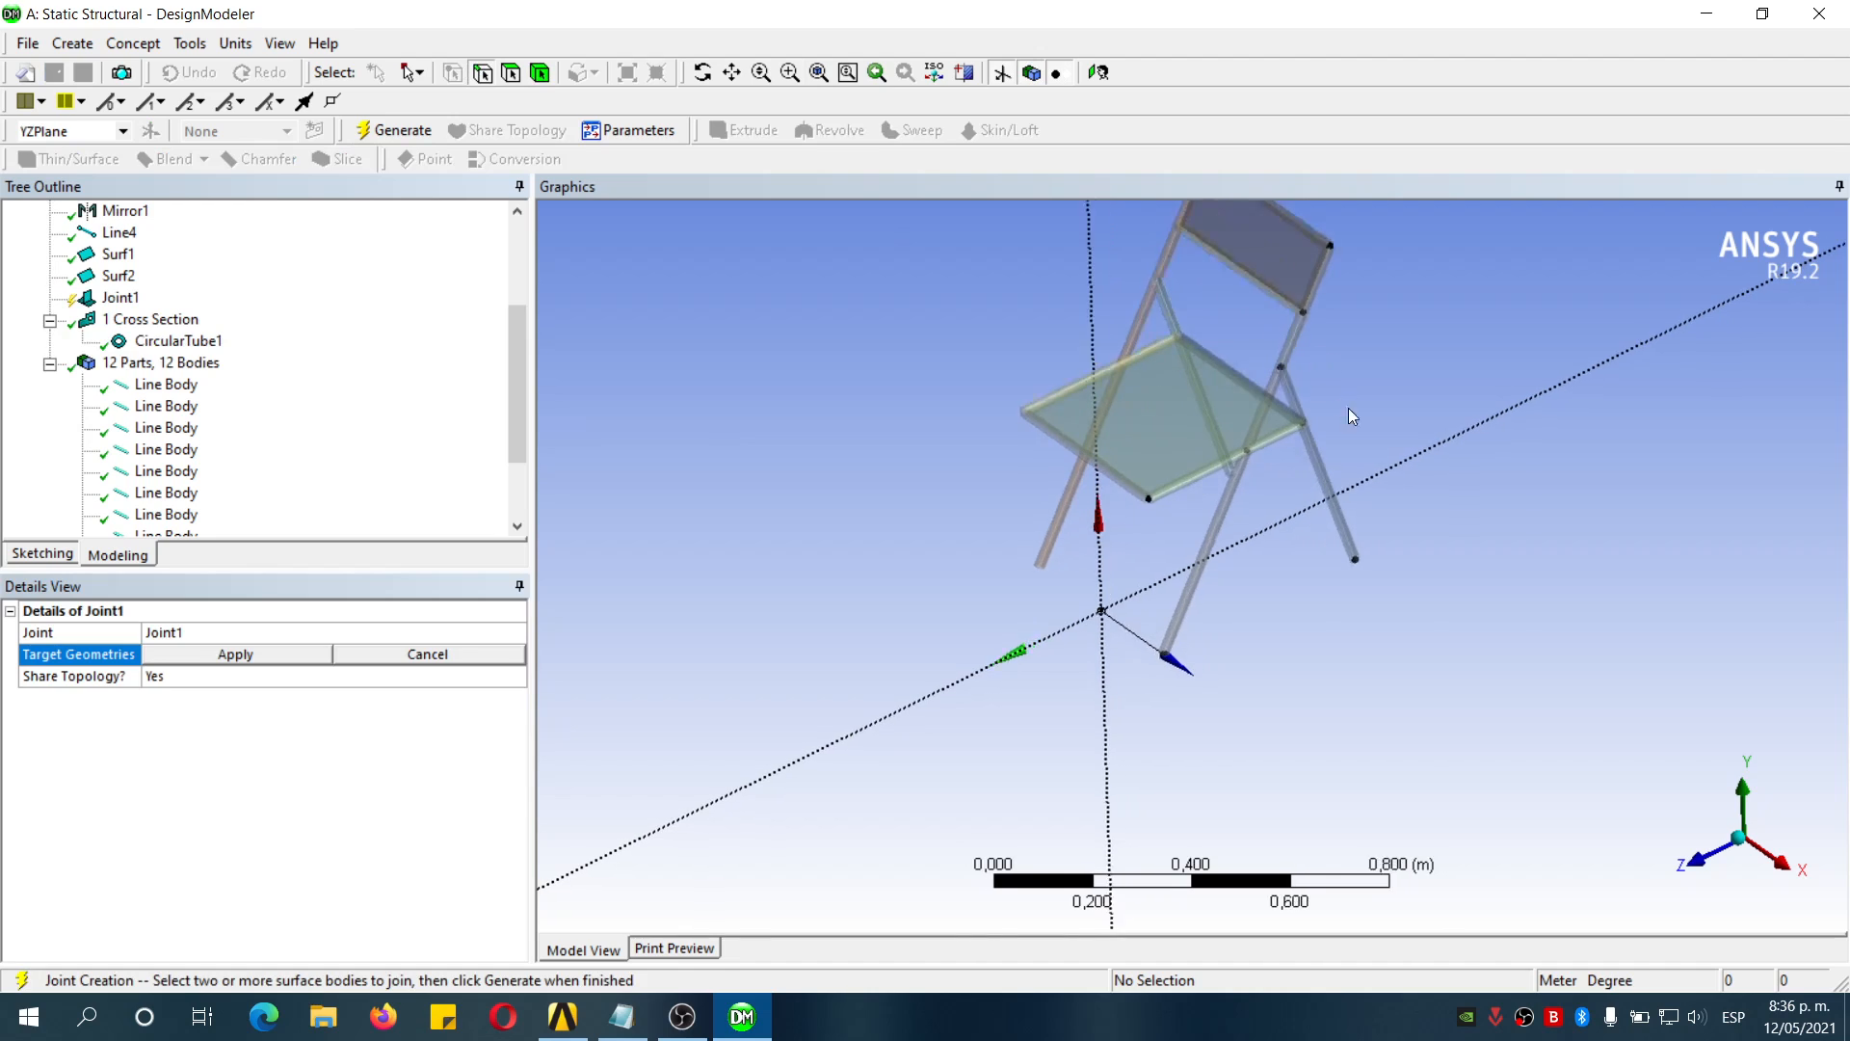
left_click(1303, 315)
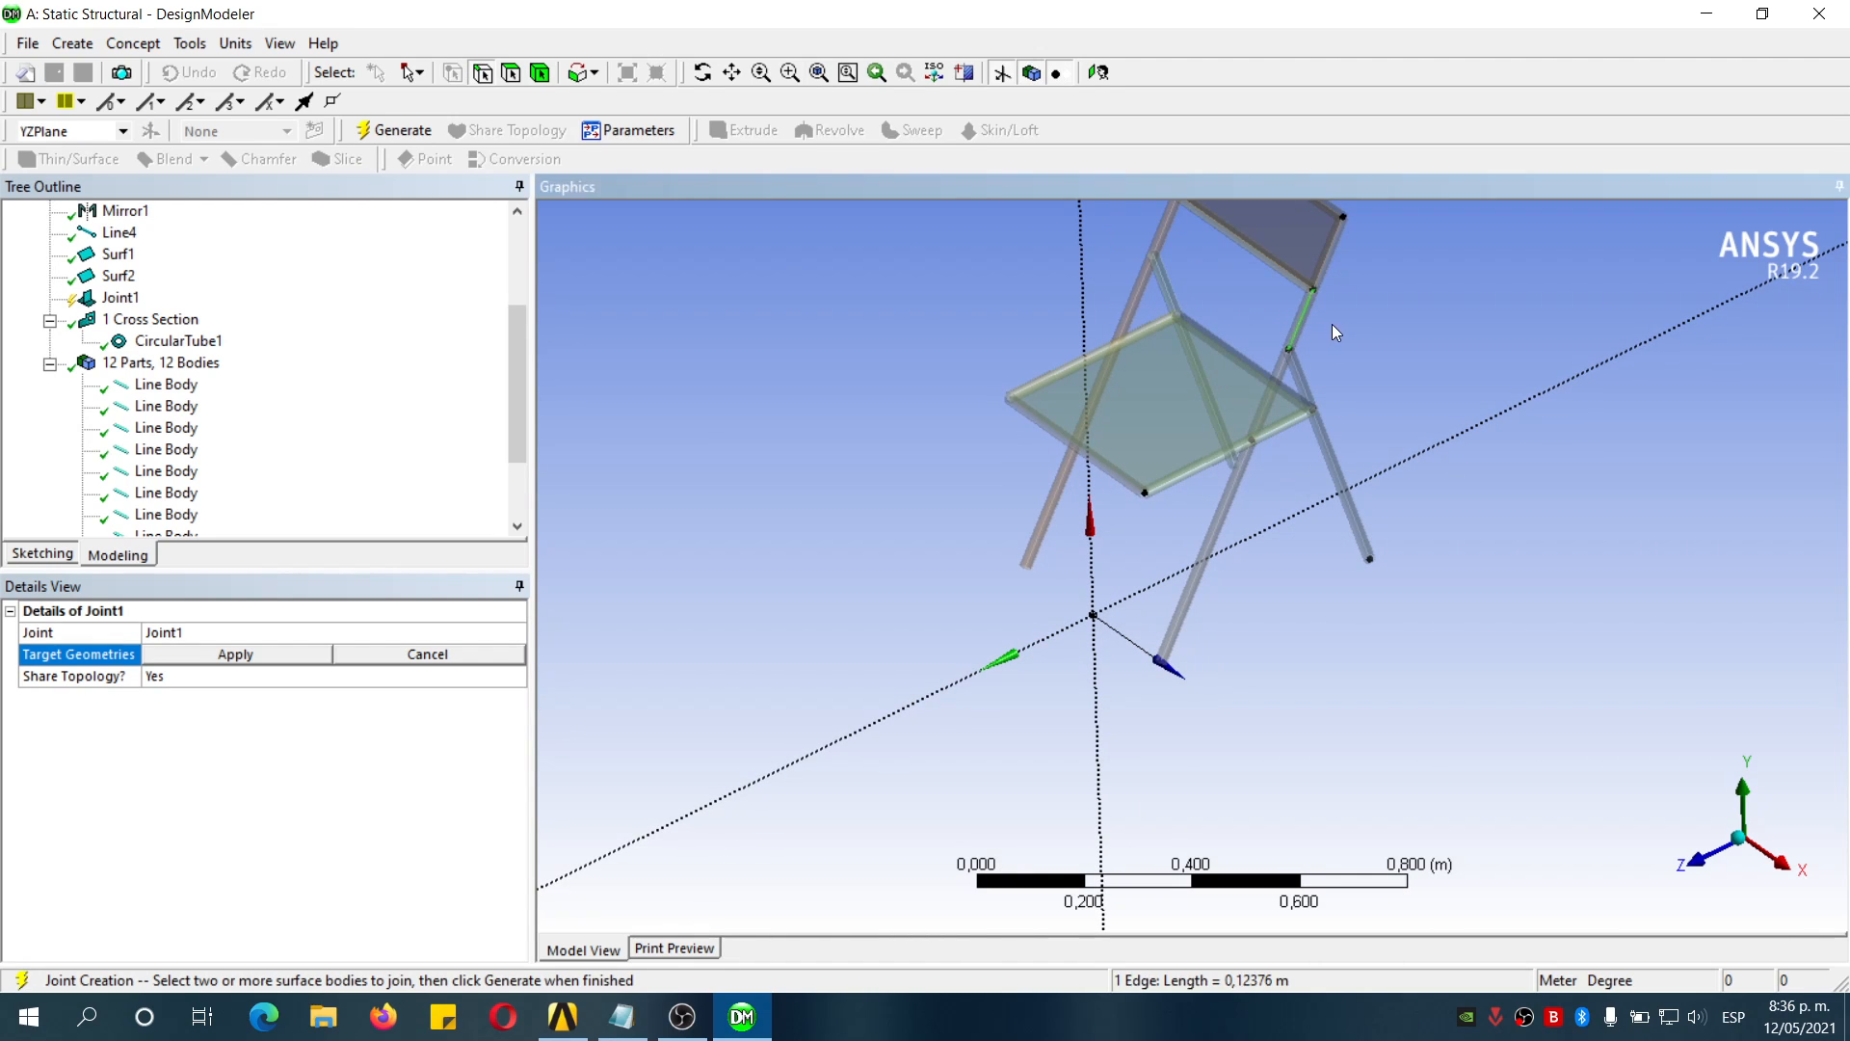
right_click(1301, 320)
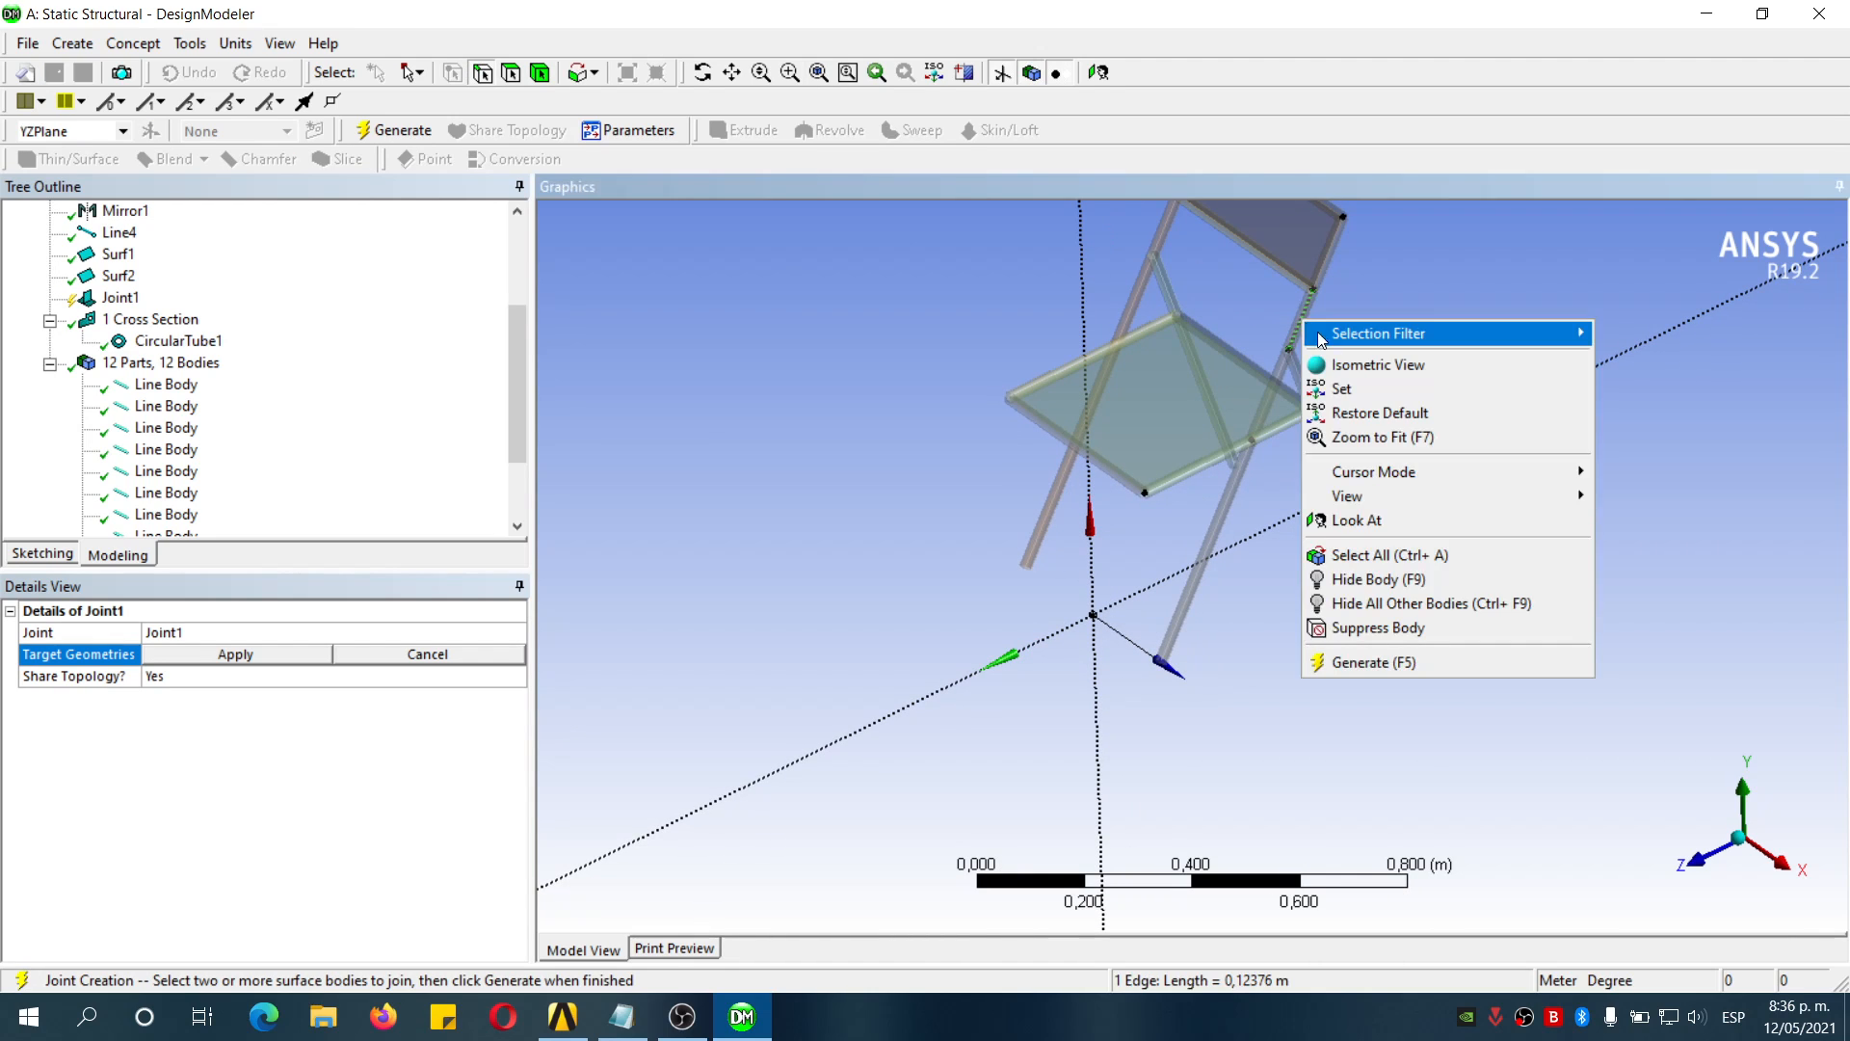
left_click(1443, 559)
scroll(1264, 367, "down", 2)
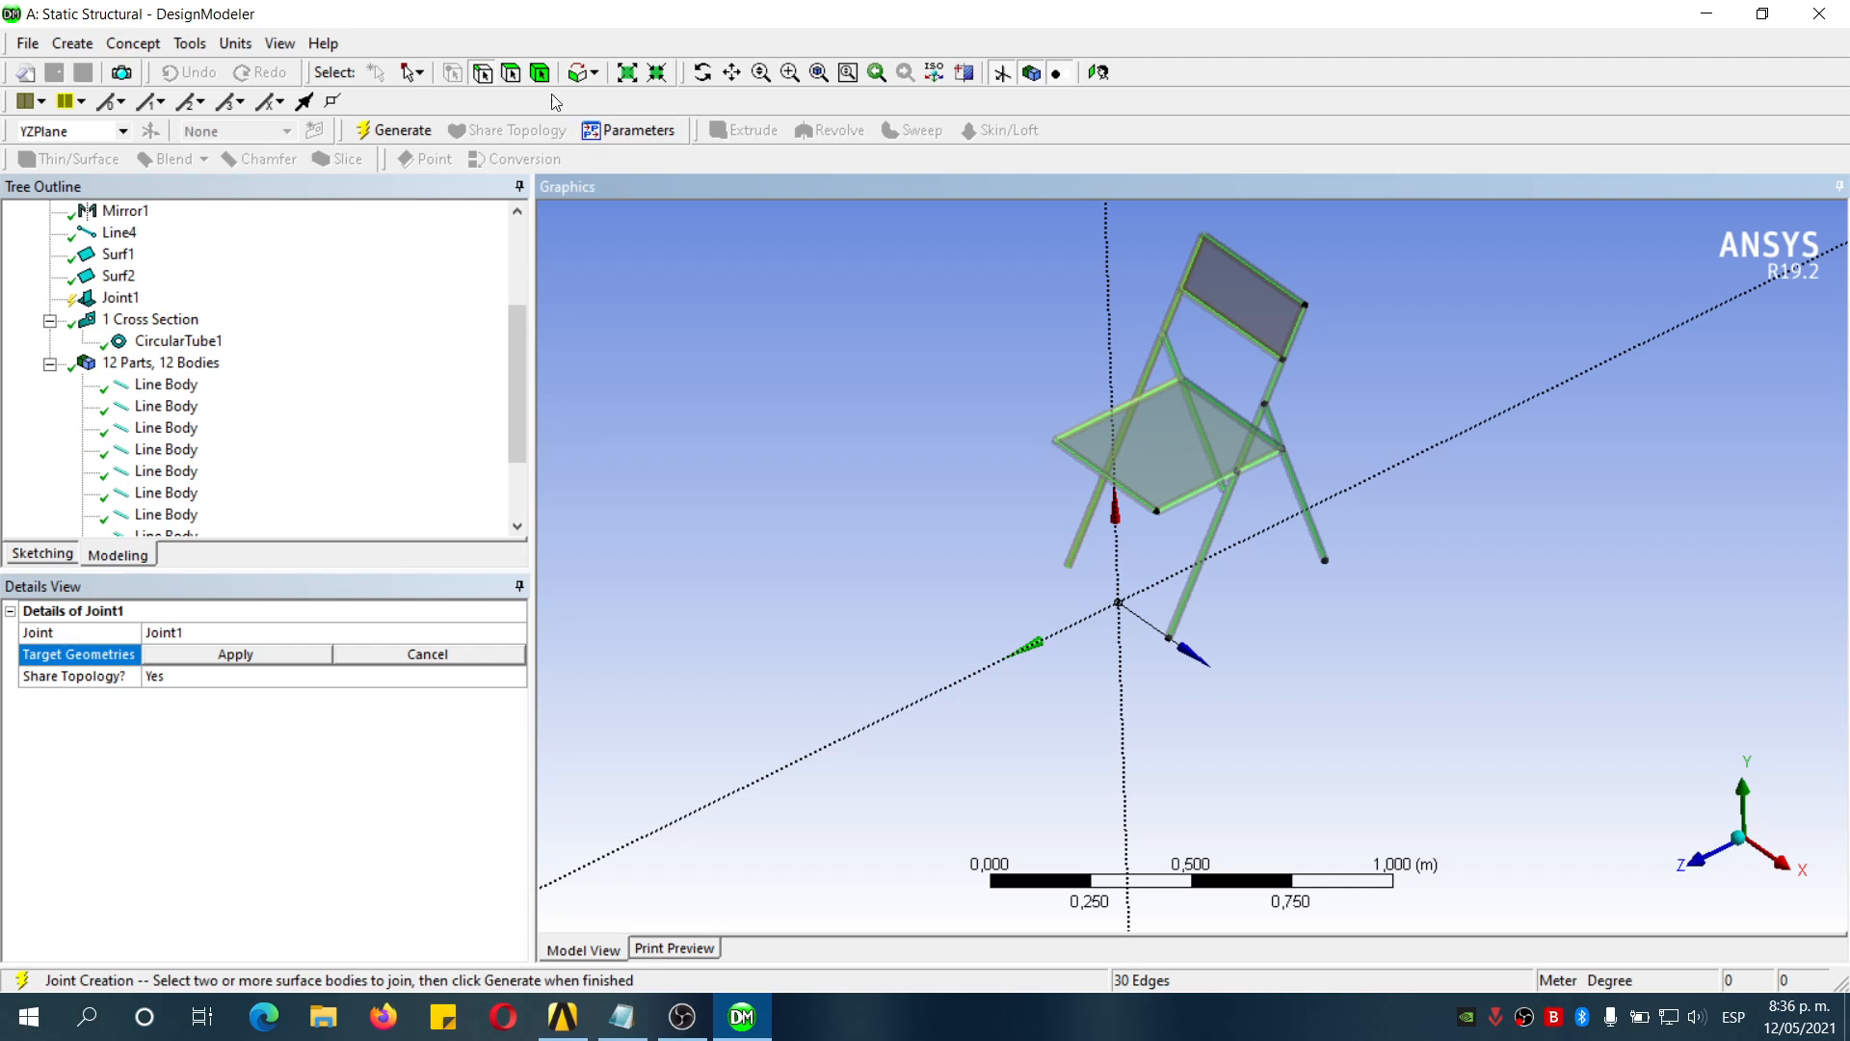
Add the seat and backrest faces to the joint's target geometries and generate the joint
left_click(512, 77)
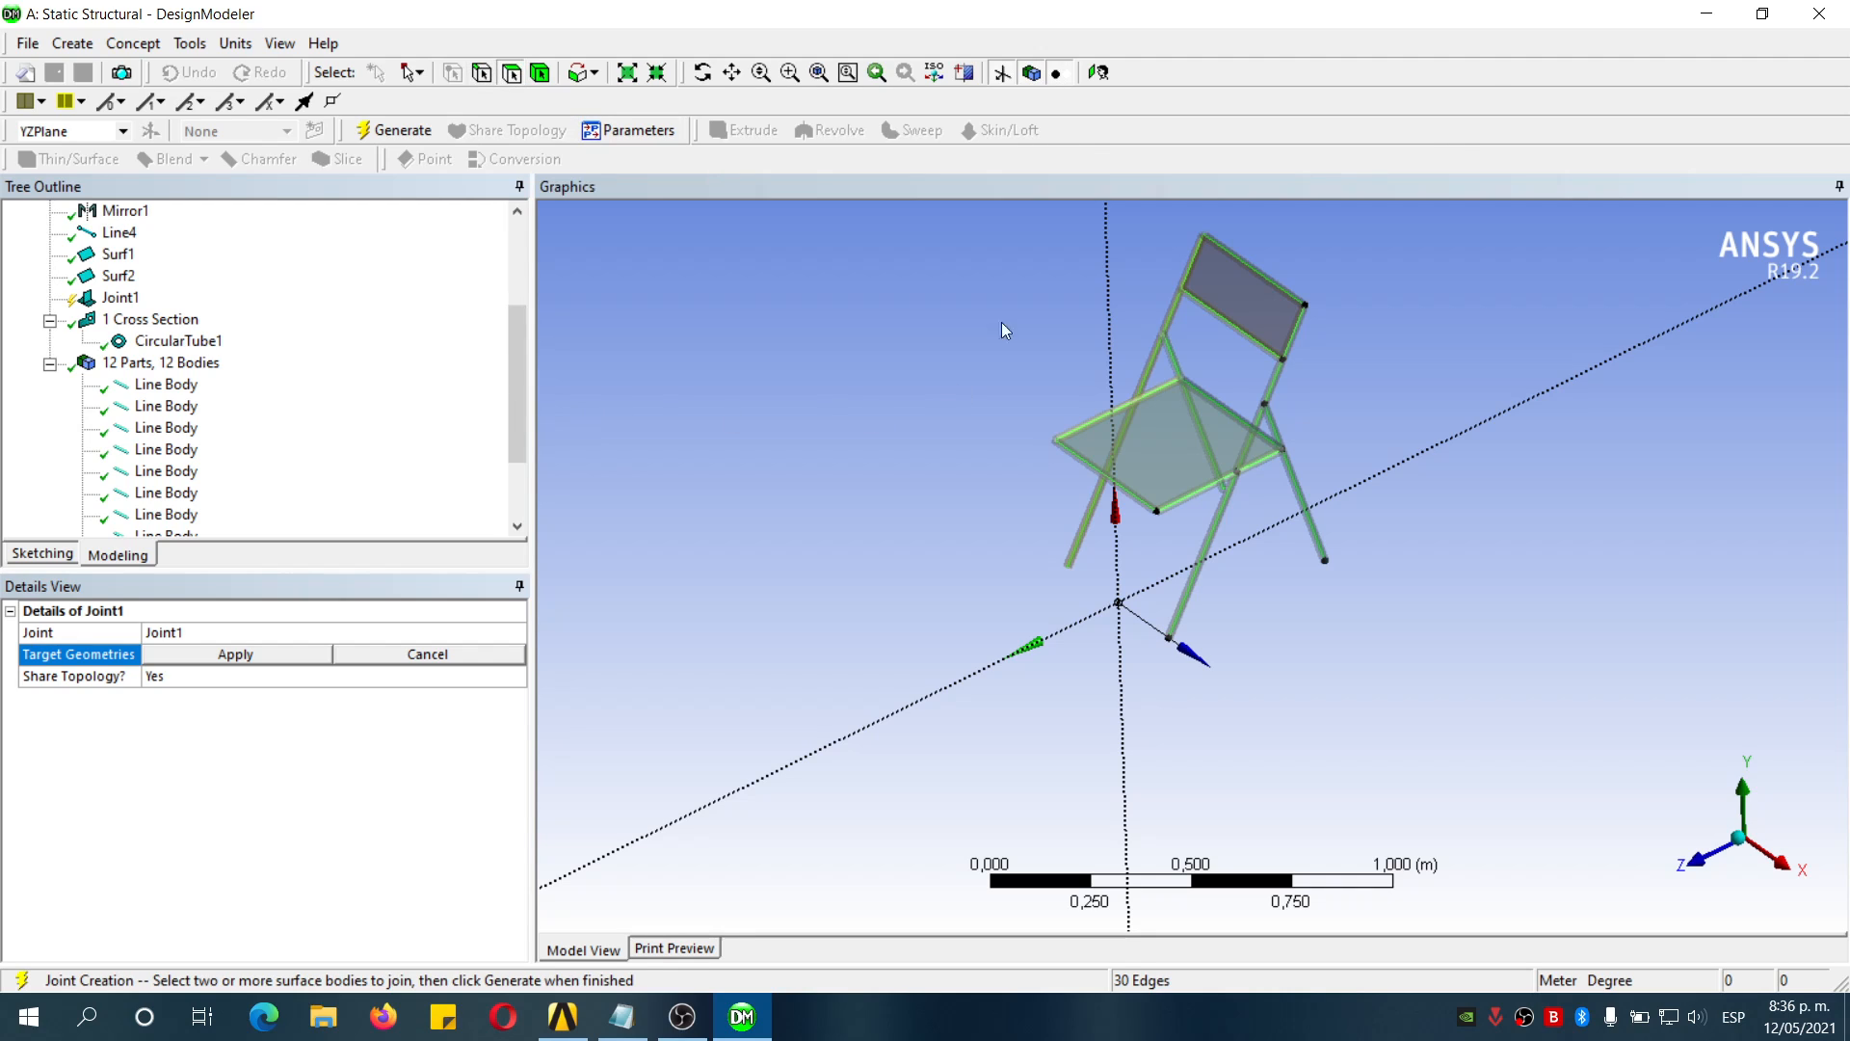
left_click(1178, 436, "ctrl")
left_click(1245, 291, "ctrl")
middle_click_drag(1245, 291, 1507, 488)
left_click(302, 664)
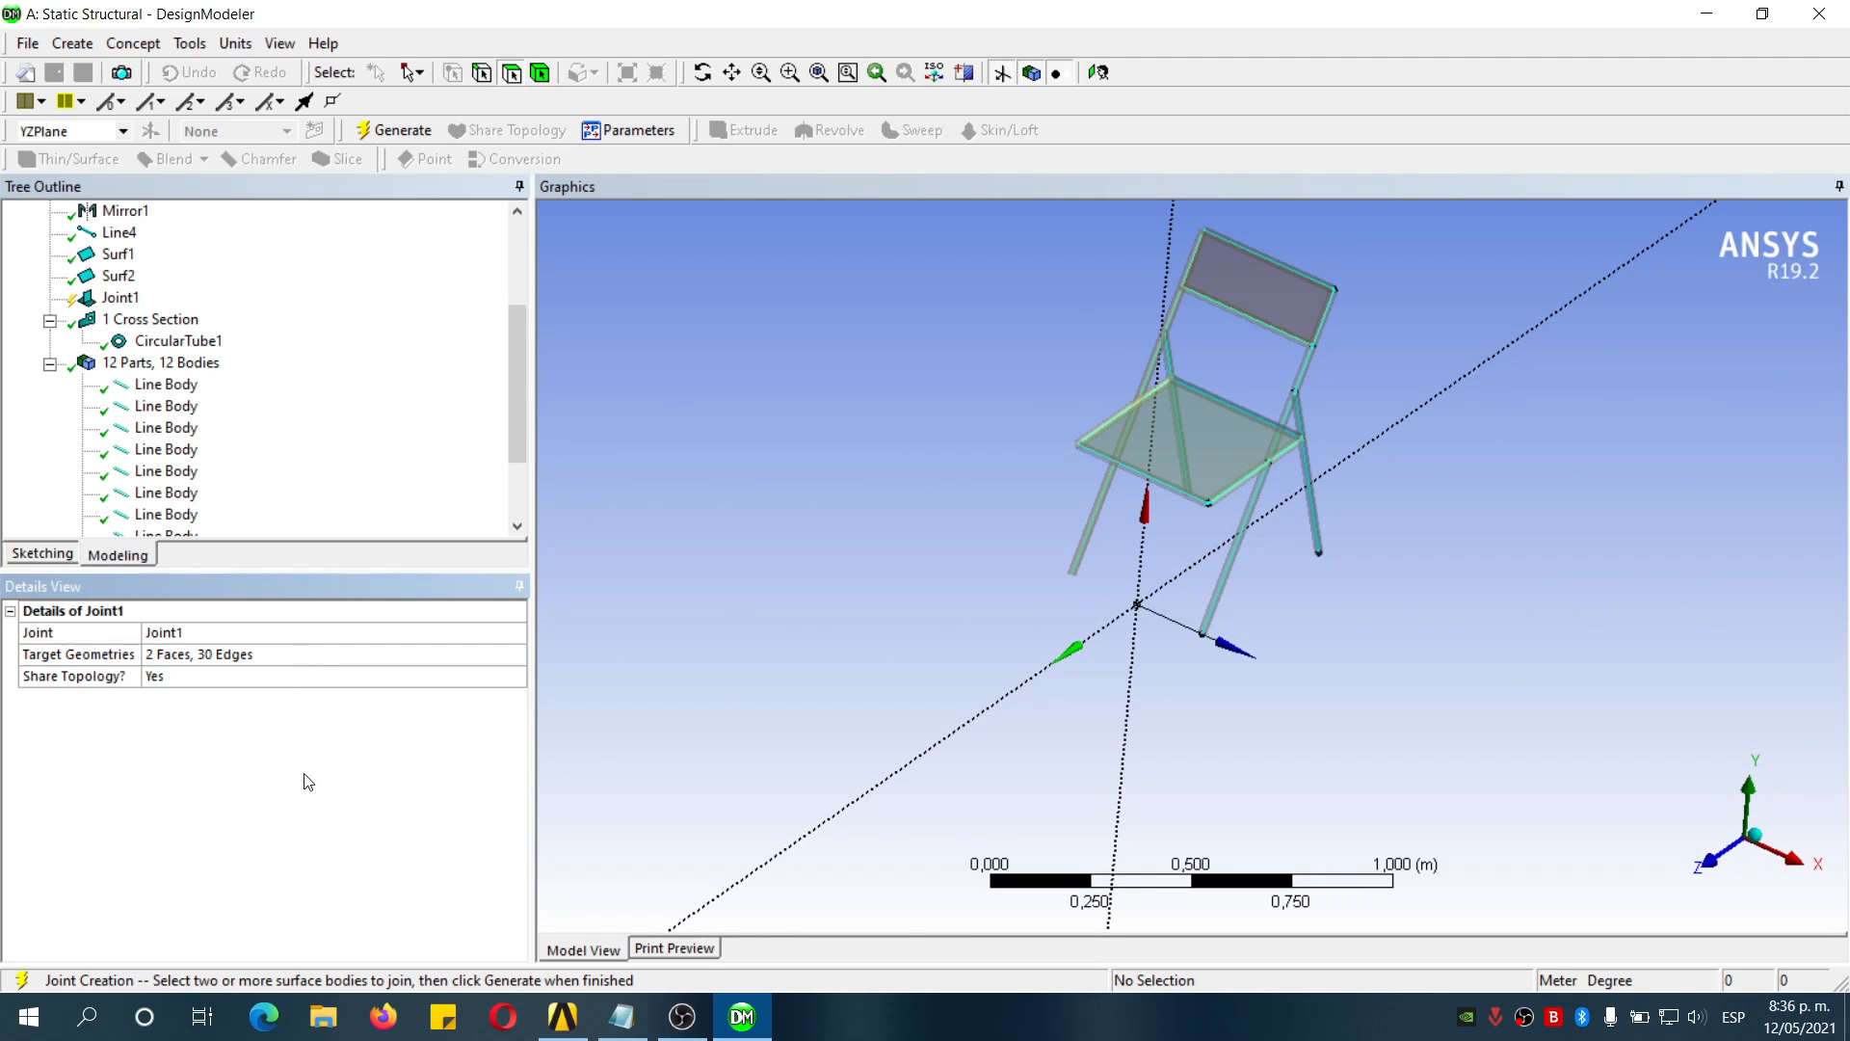
left_click(414, 143)
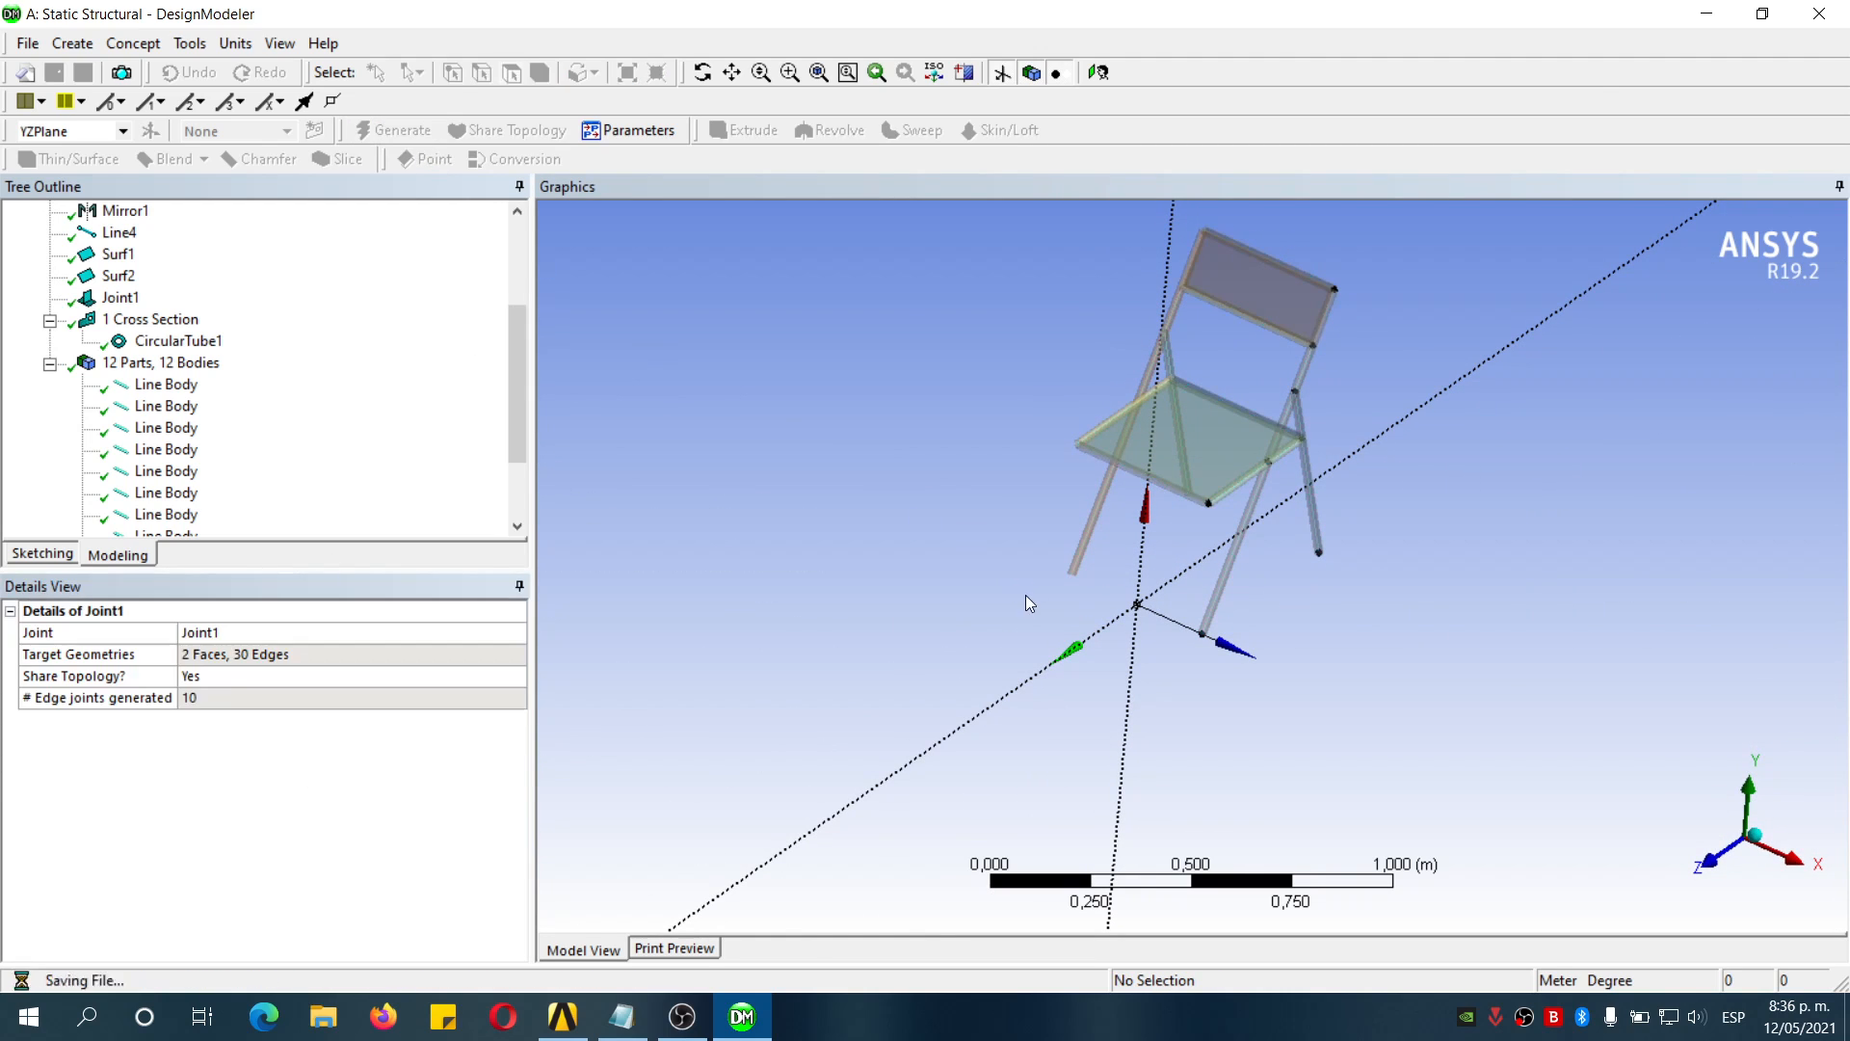
Form one new part from all the line bodies and both surface bodies
middle_click_drag(1370, 534, 1298, 599)
scroll(202, 489, "down", 2)
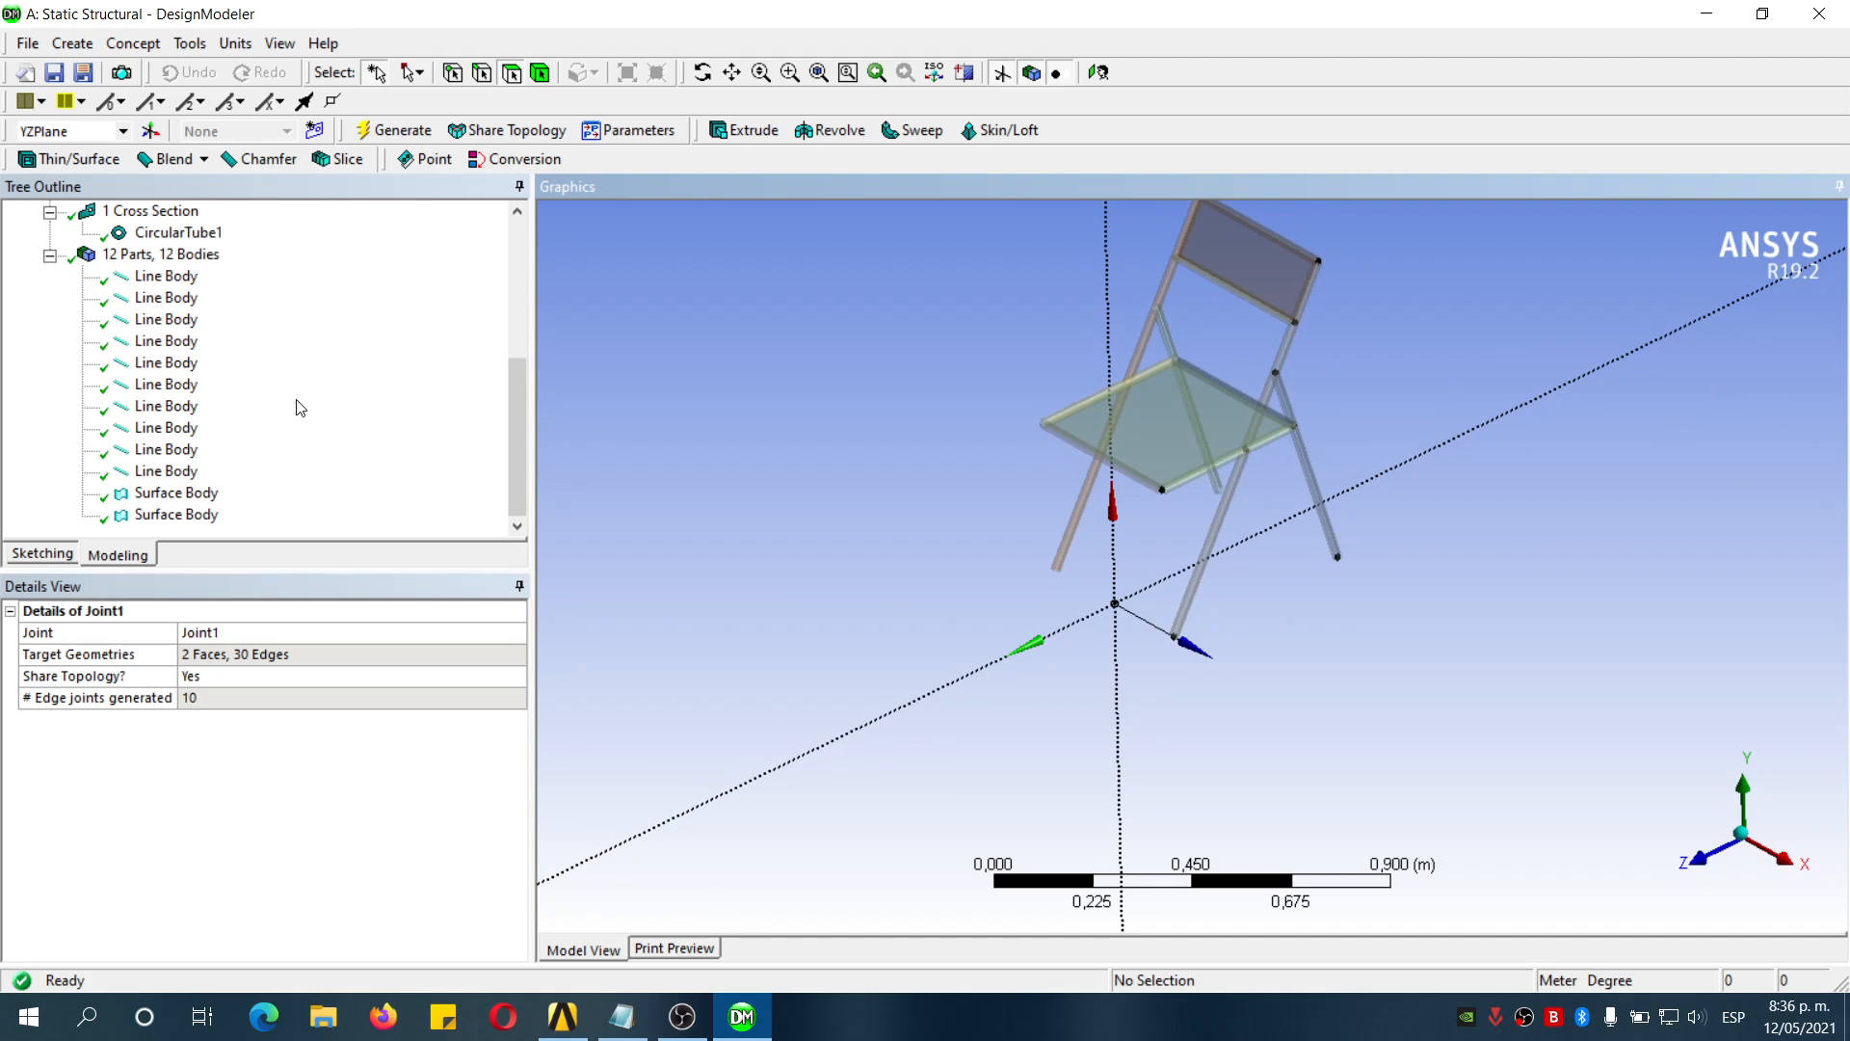
left_click(166, 276)
left_click(208, 520, "shift")
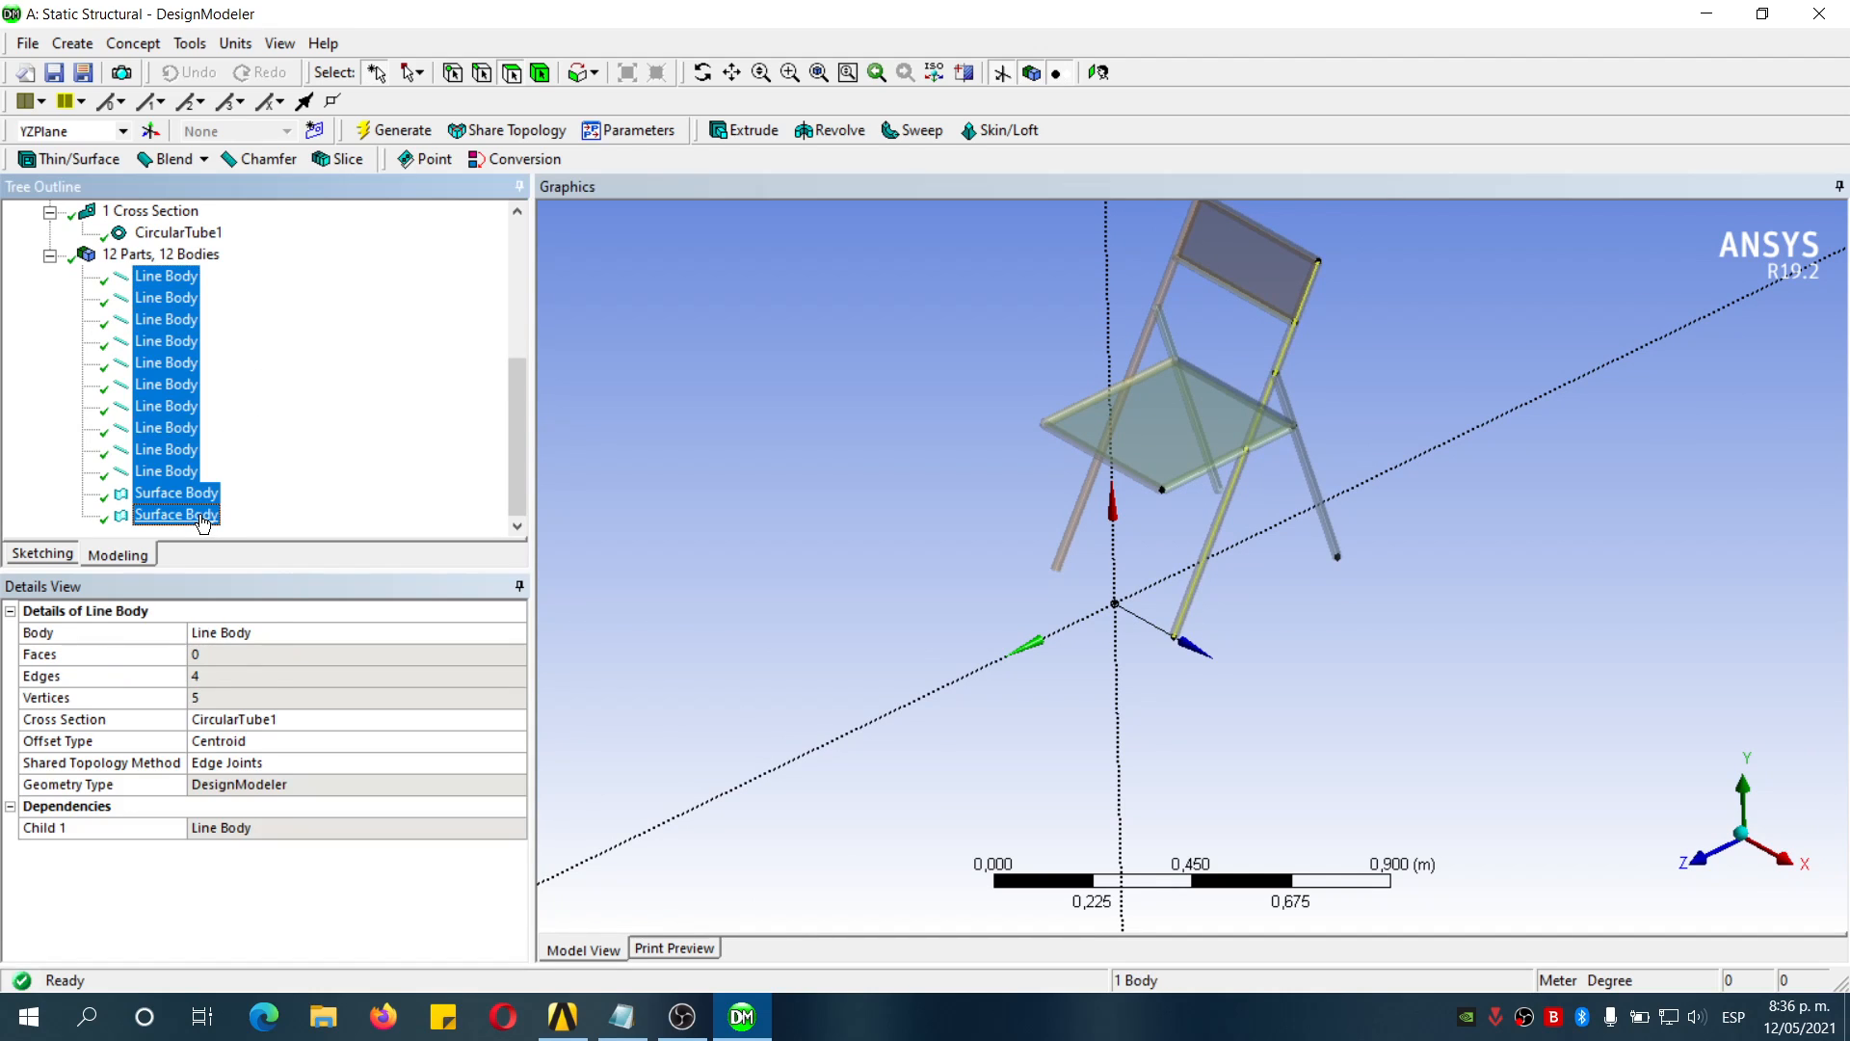
right_click(204, 521)
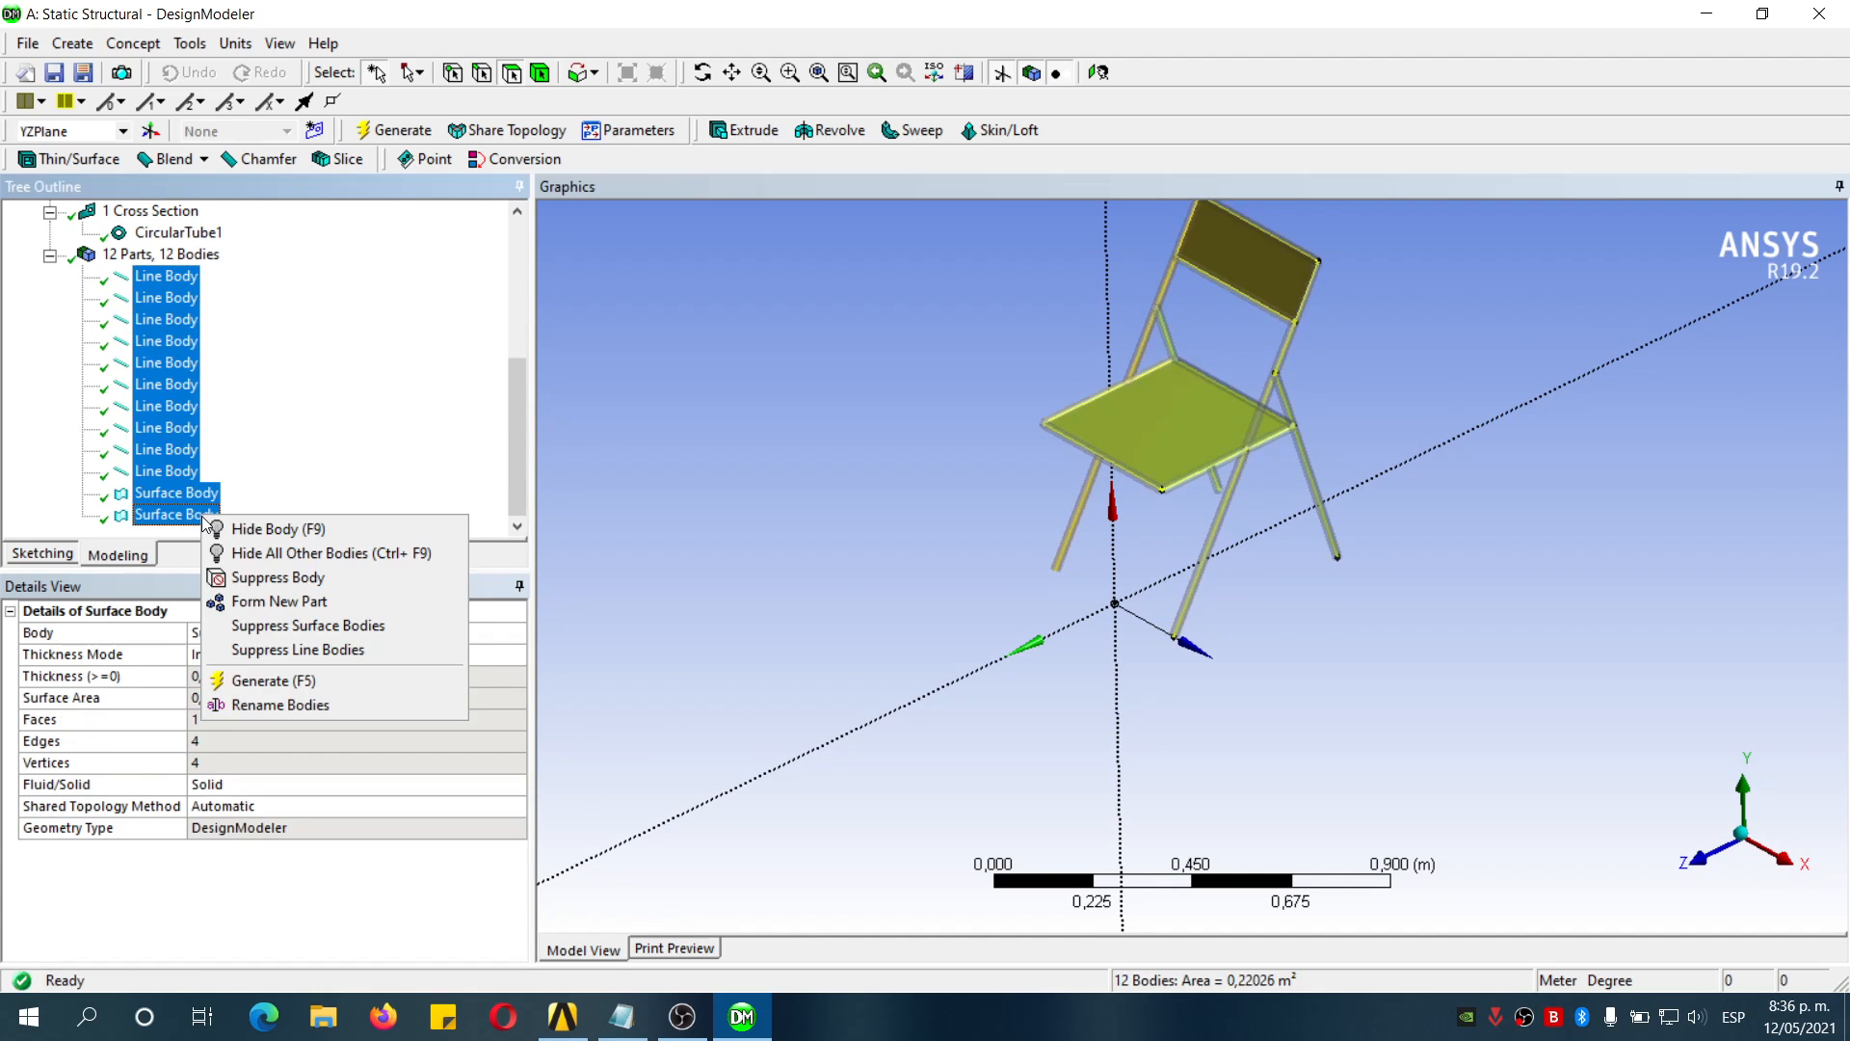
left_click(279, 601)
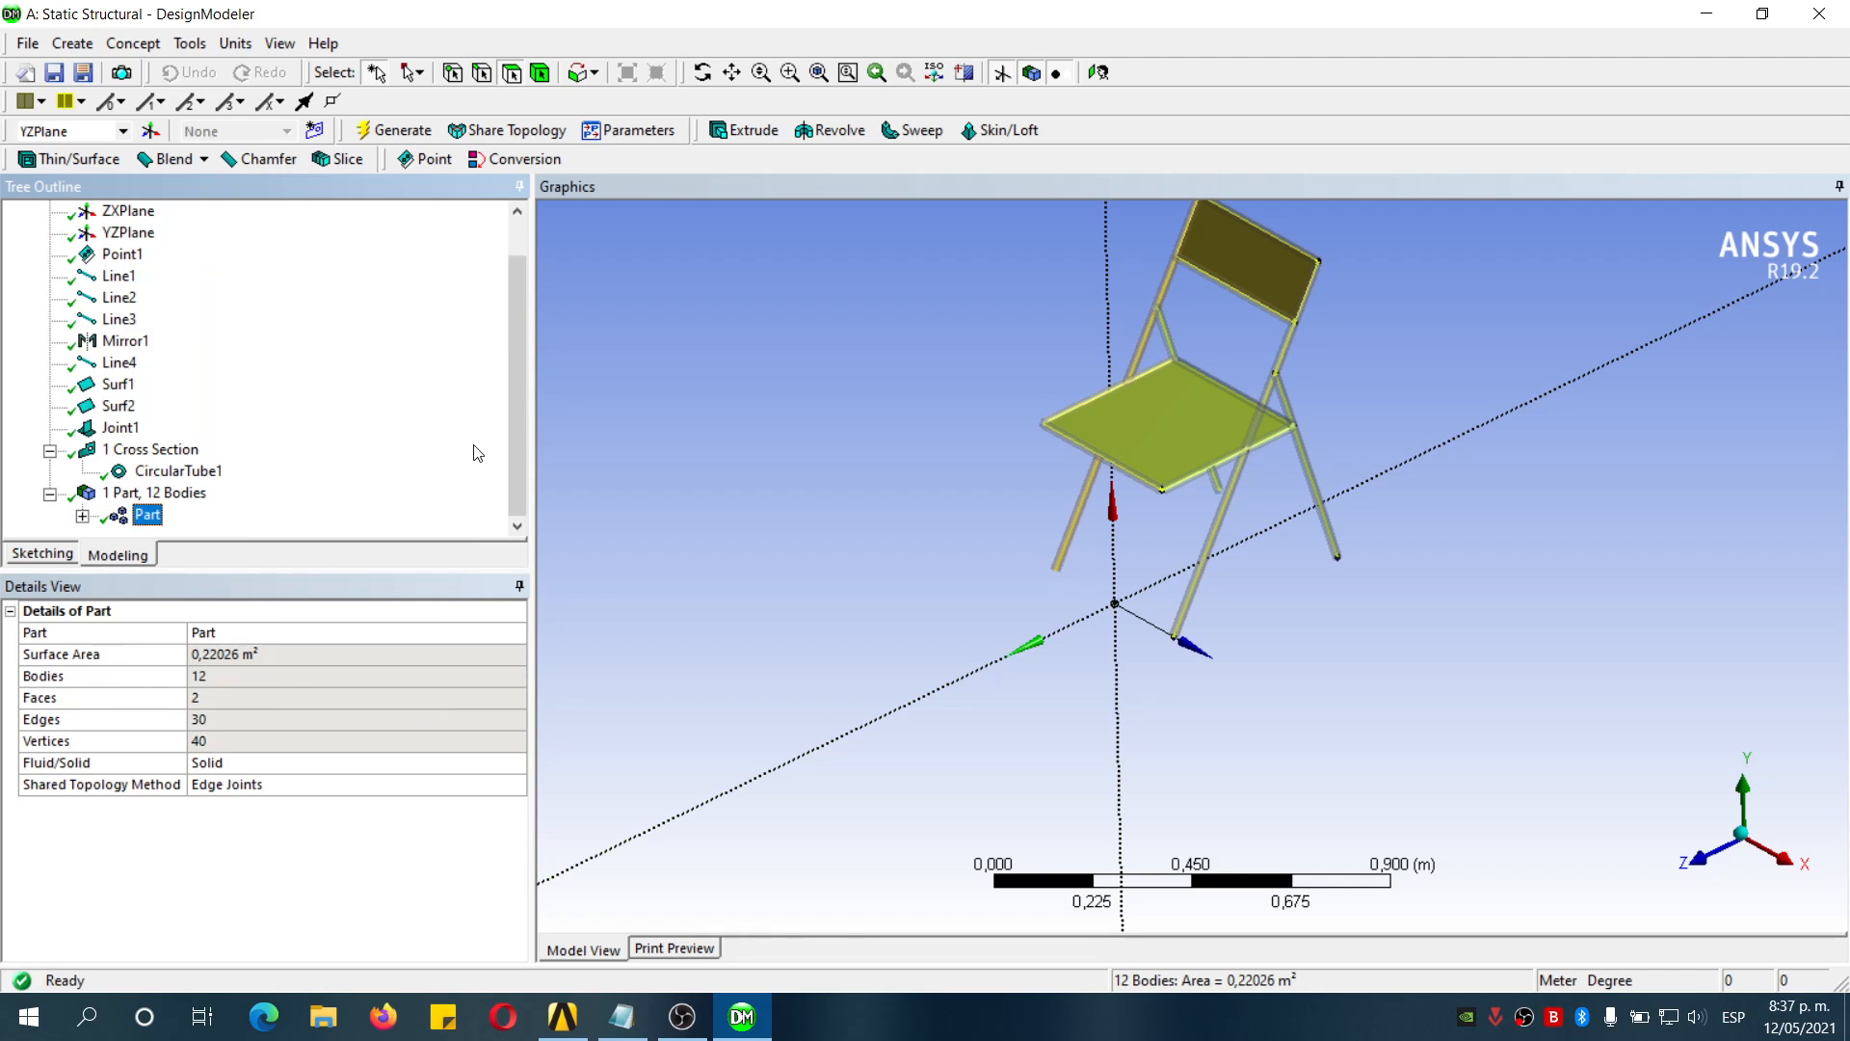
left_click(1452, 539)
Close the DesignModeler geometry editor
scroll(1442, 433, "down", 1)
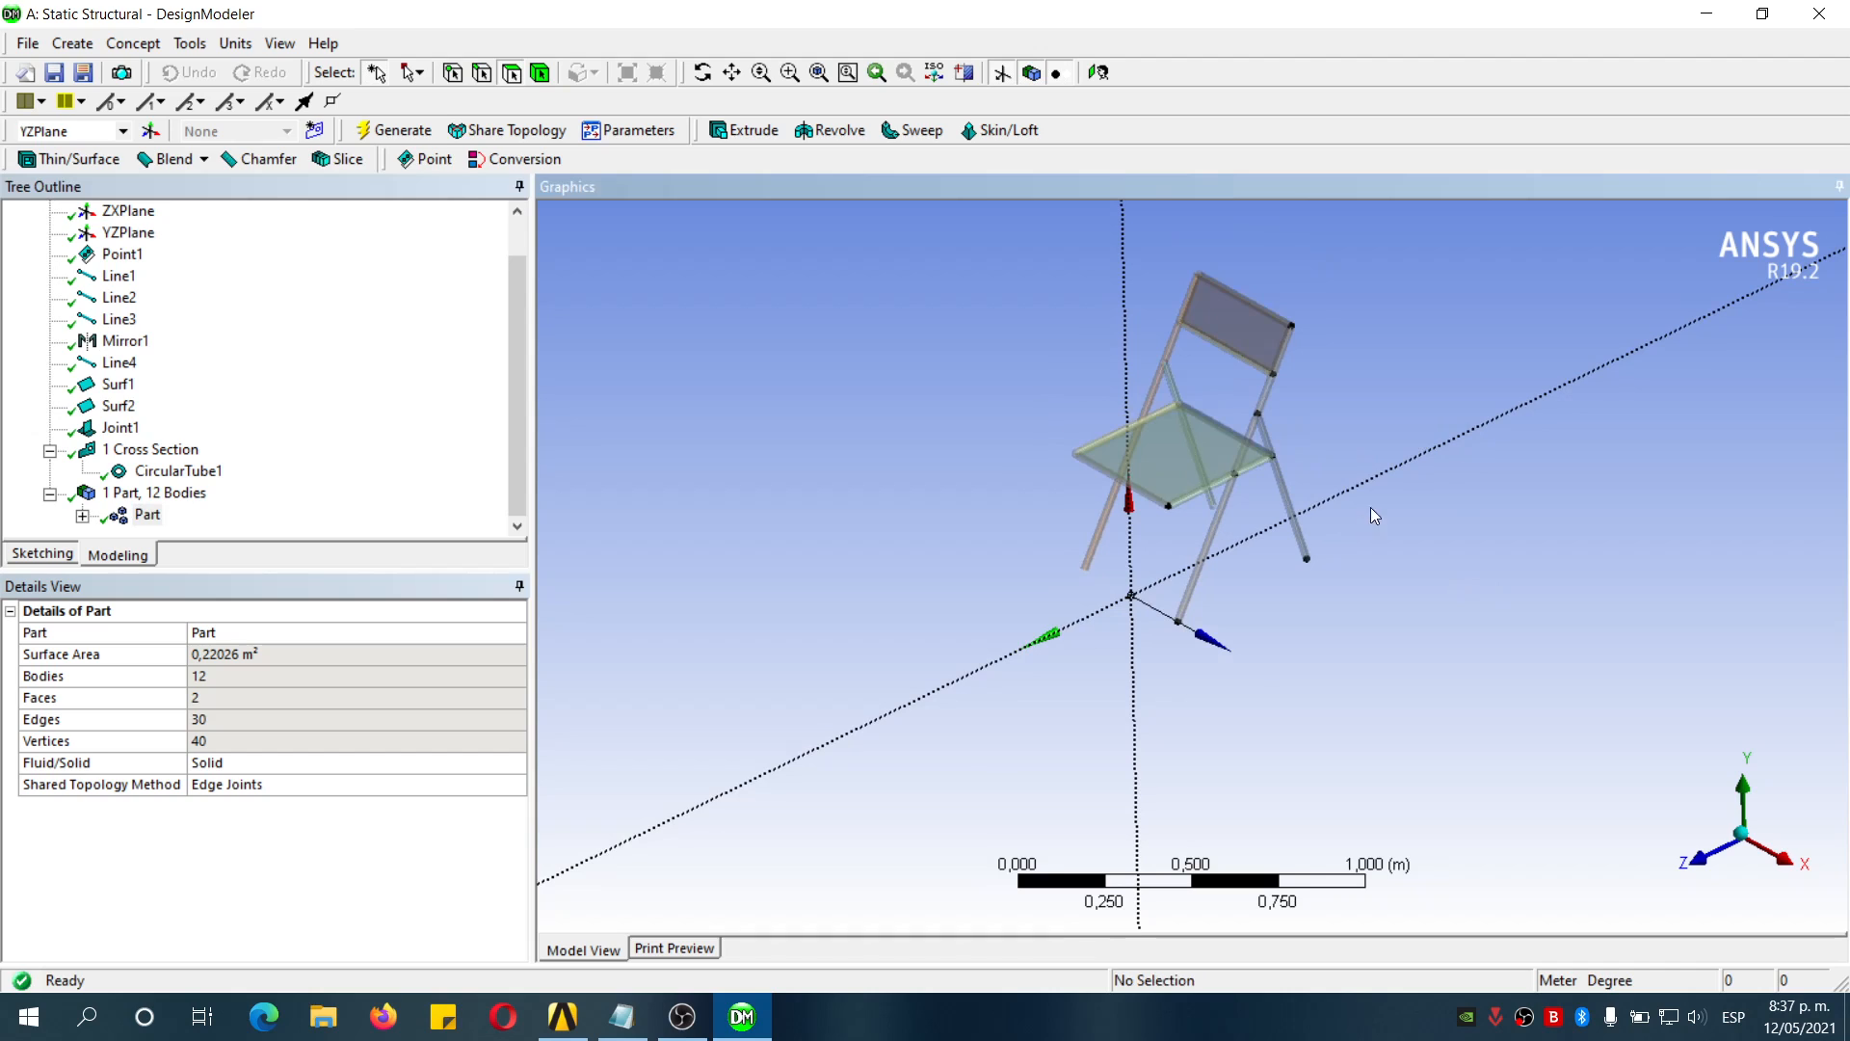
scroll(1189, 420, "down", 1)
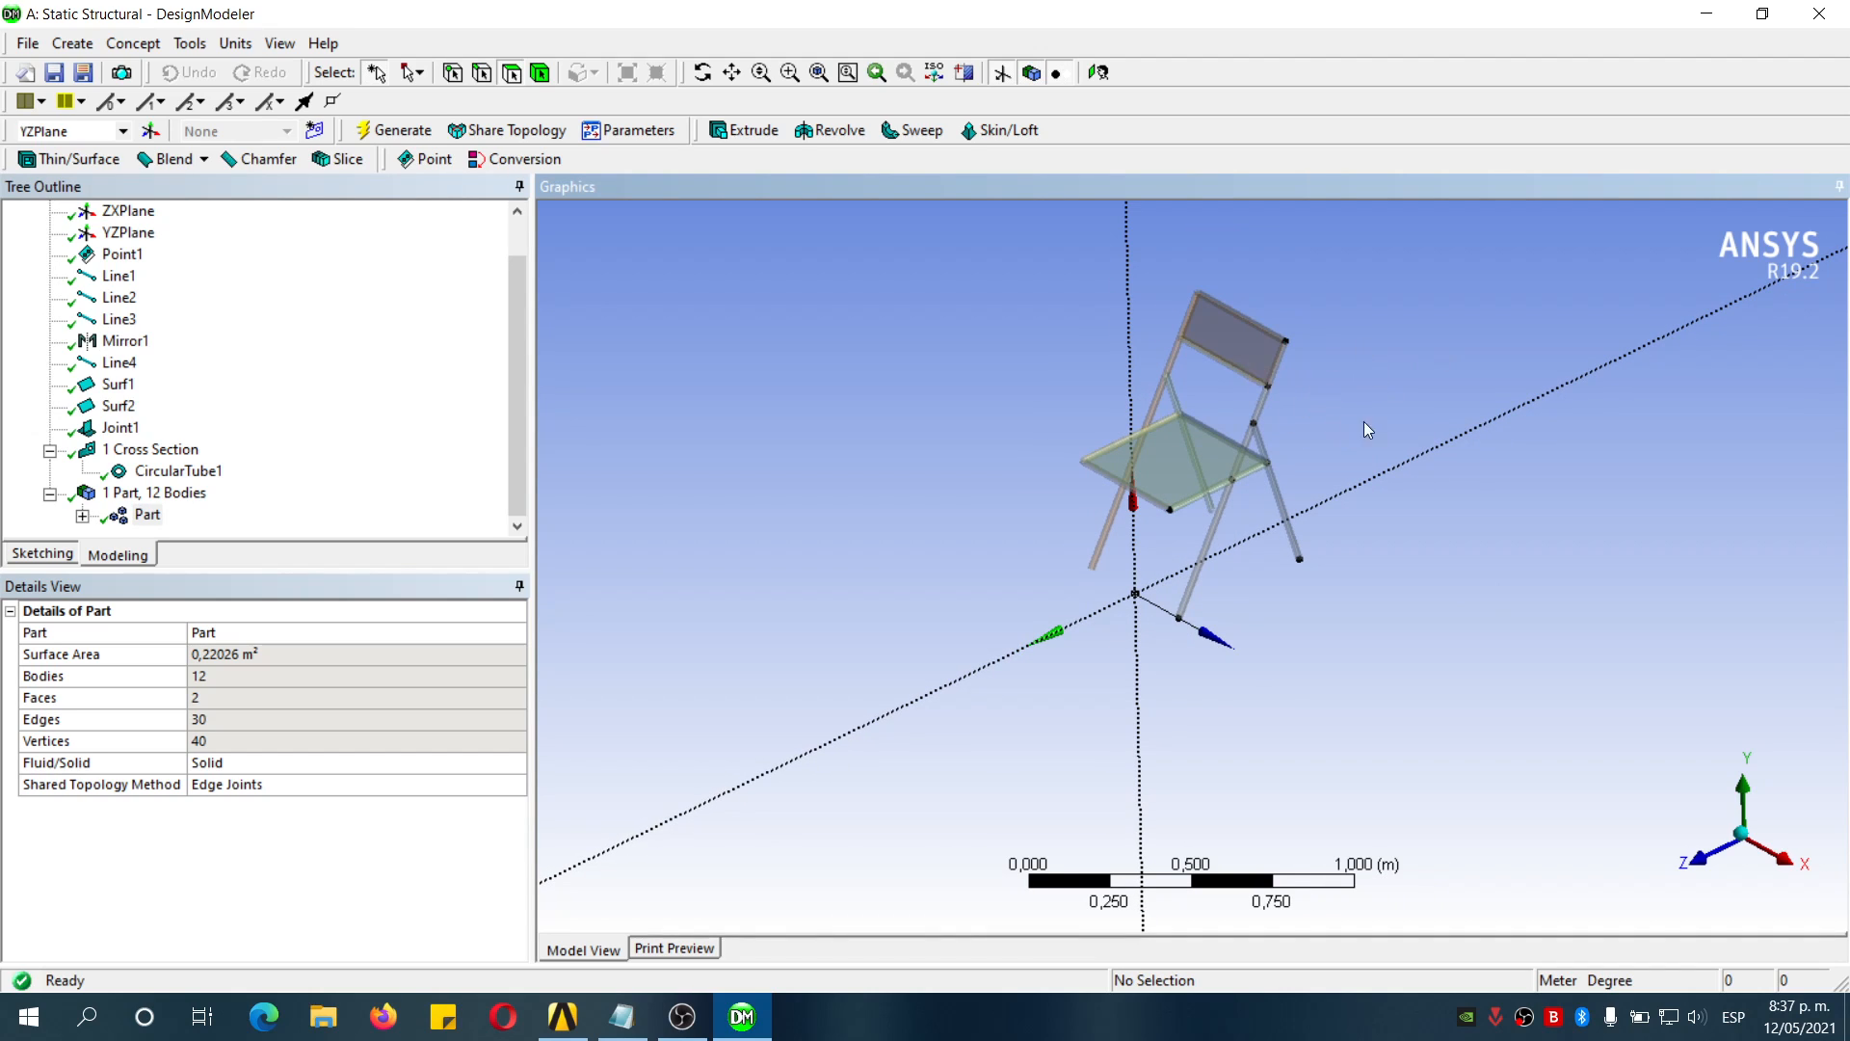
left_click(1819, 15)
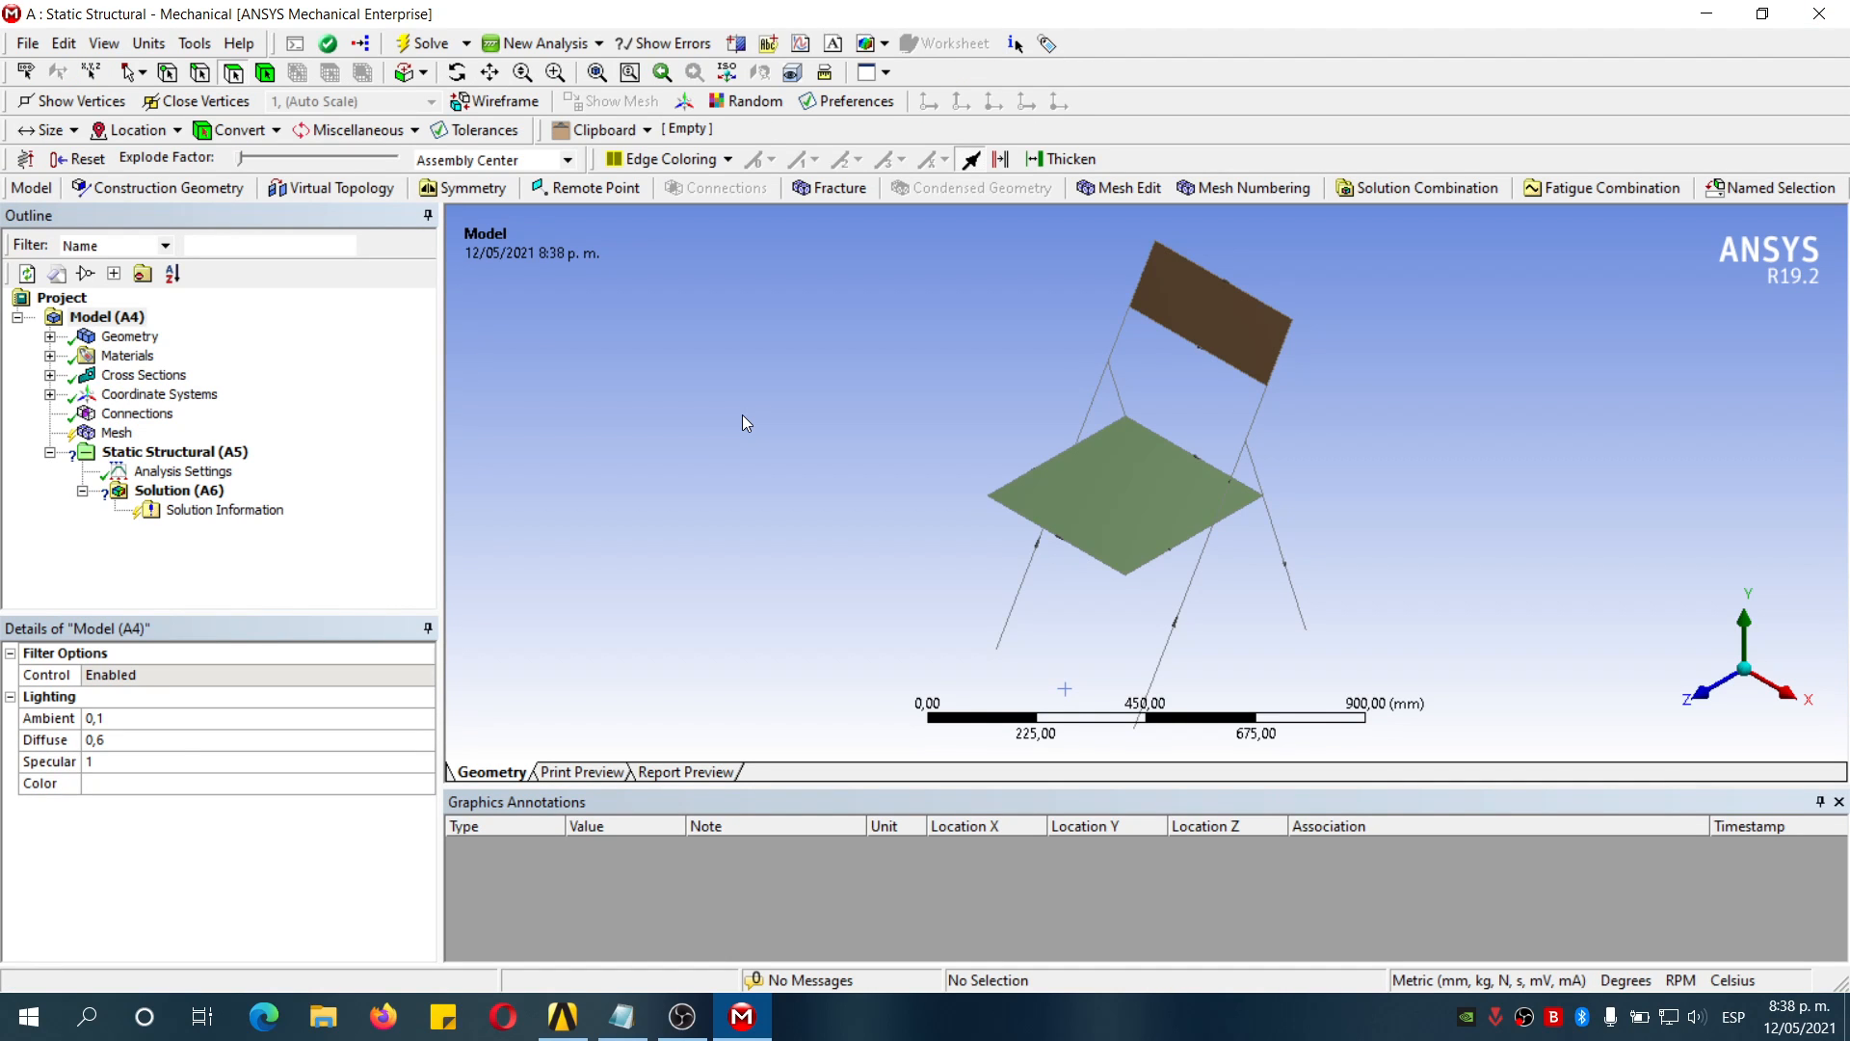
In Mechanical, examine the thickness, cross section and material assignment of the part's surface bodies and a line body
left_click(50, 337)
left_click(82, 355)
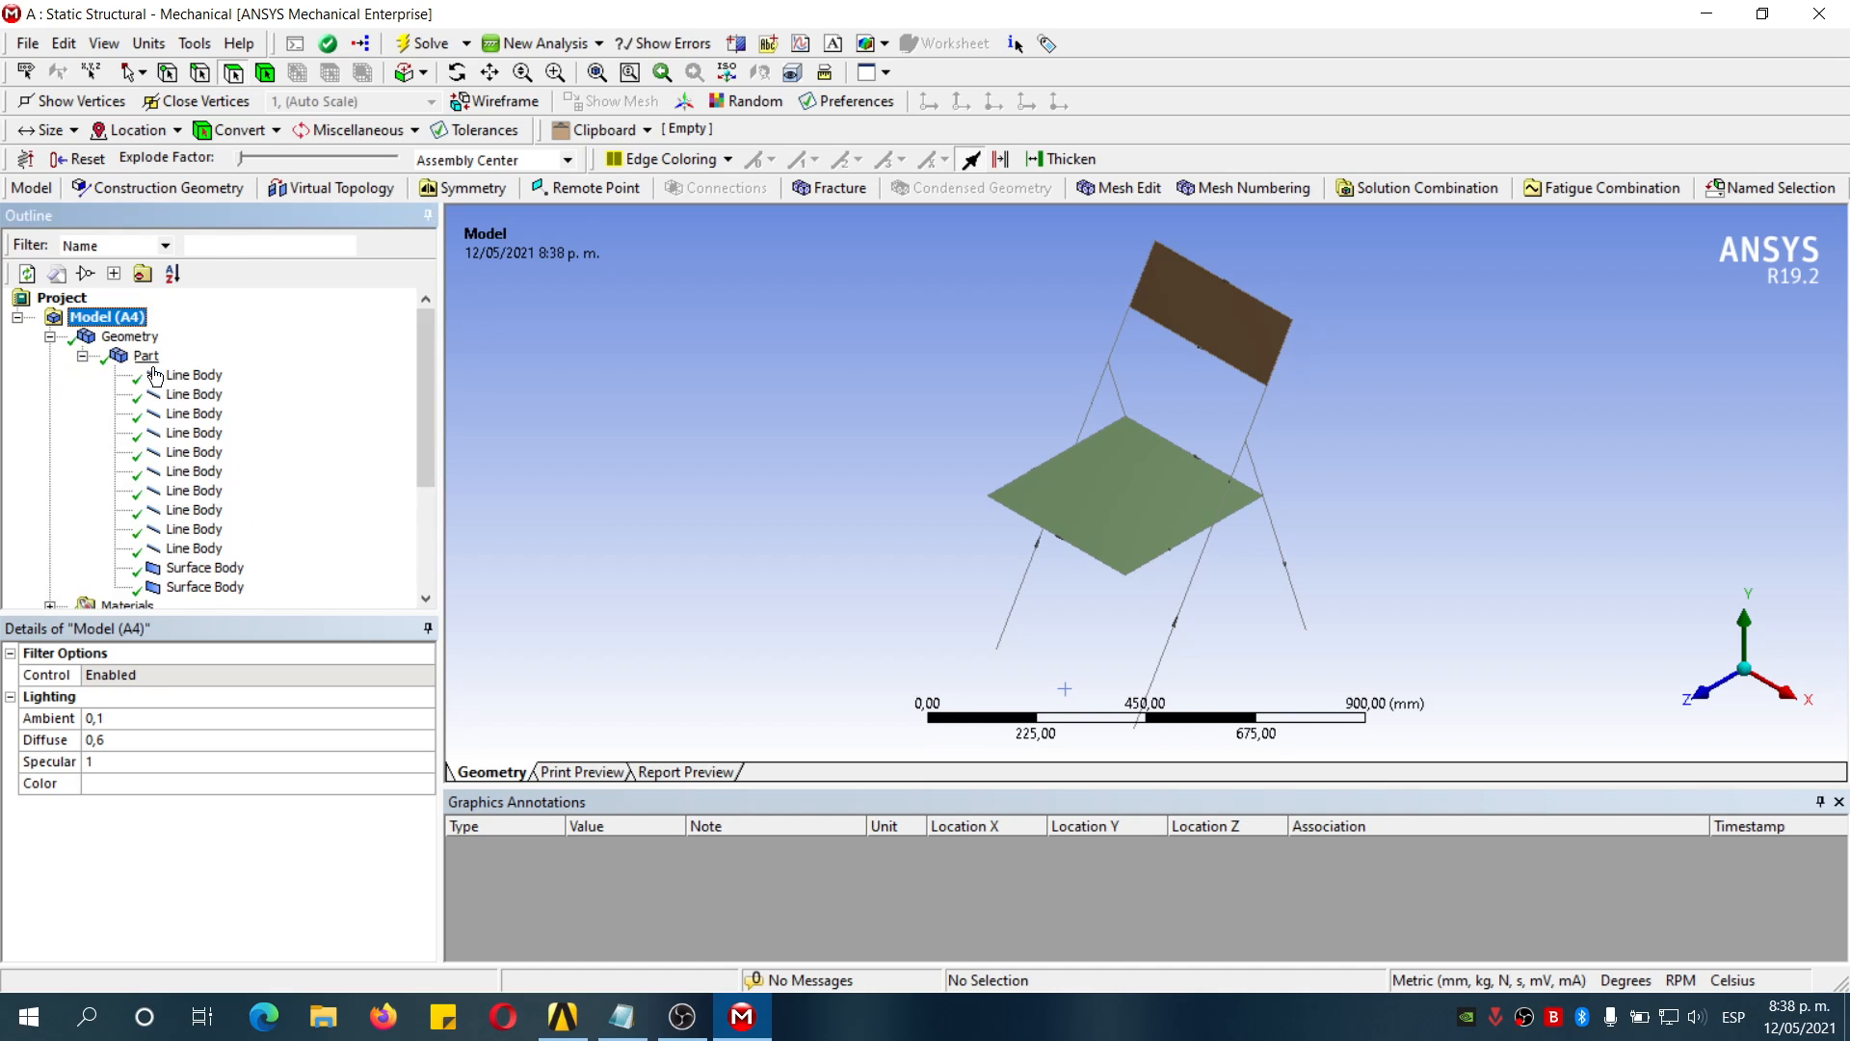
scroll(249, 424, "down", 2)
left_click(204, 452)
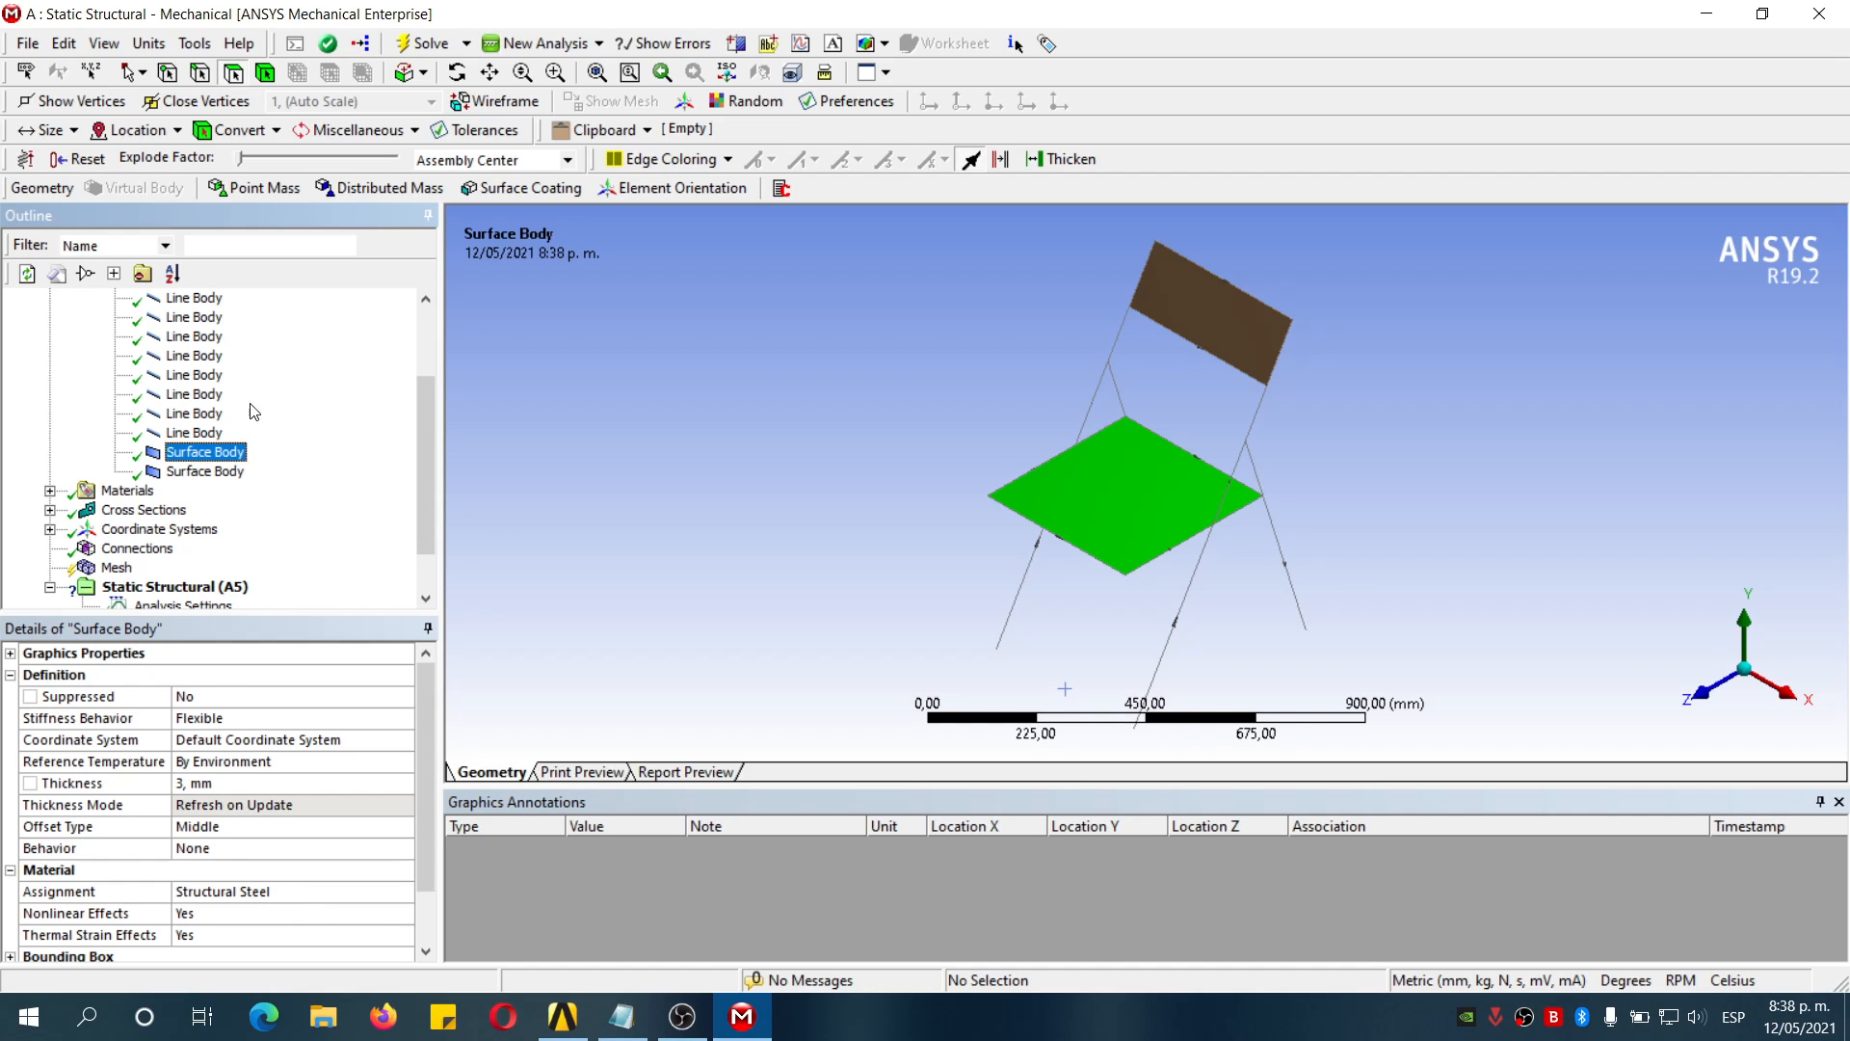
left_click(240, 474)
scroll(220, 829, "down", 1)
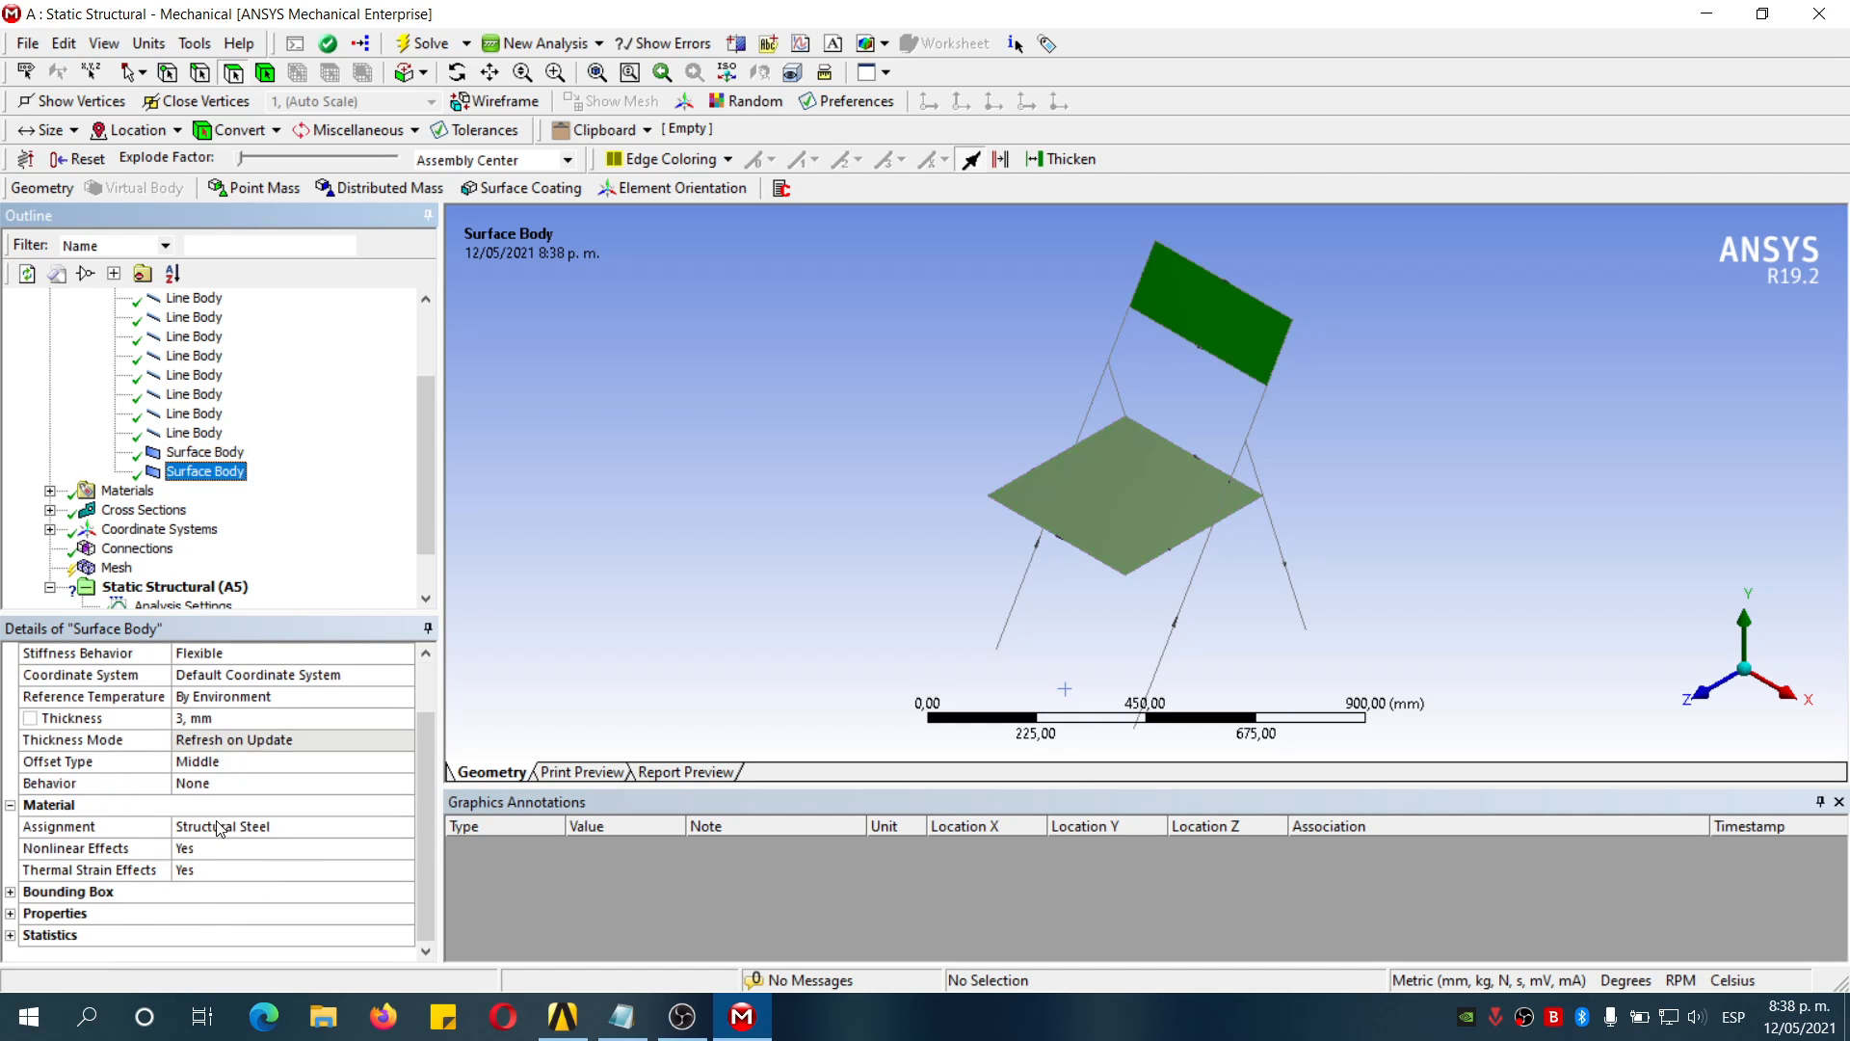
scroll(265, 839, "up", 1)
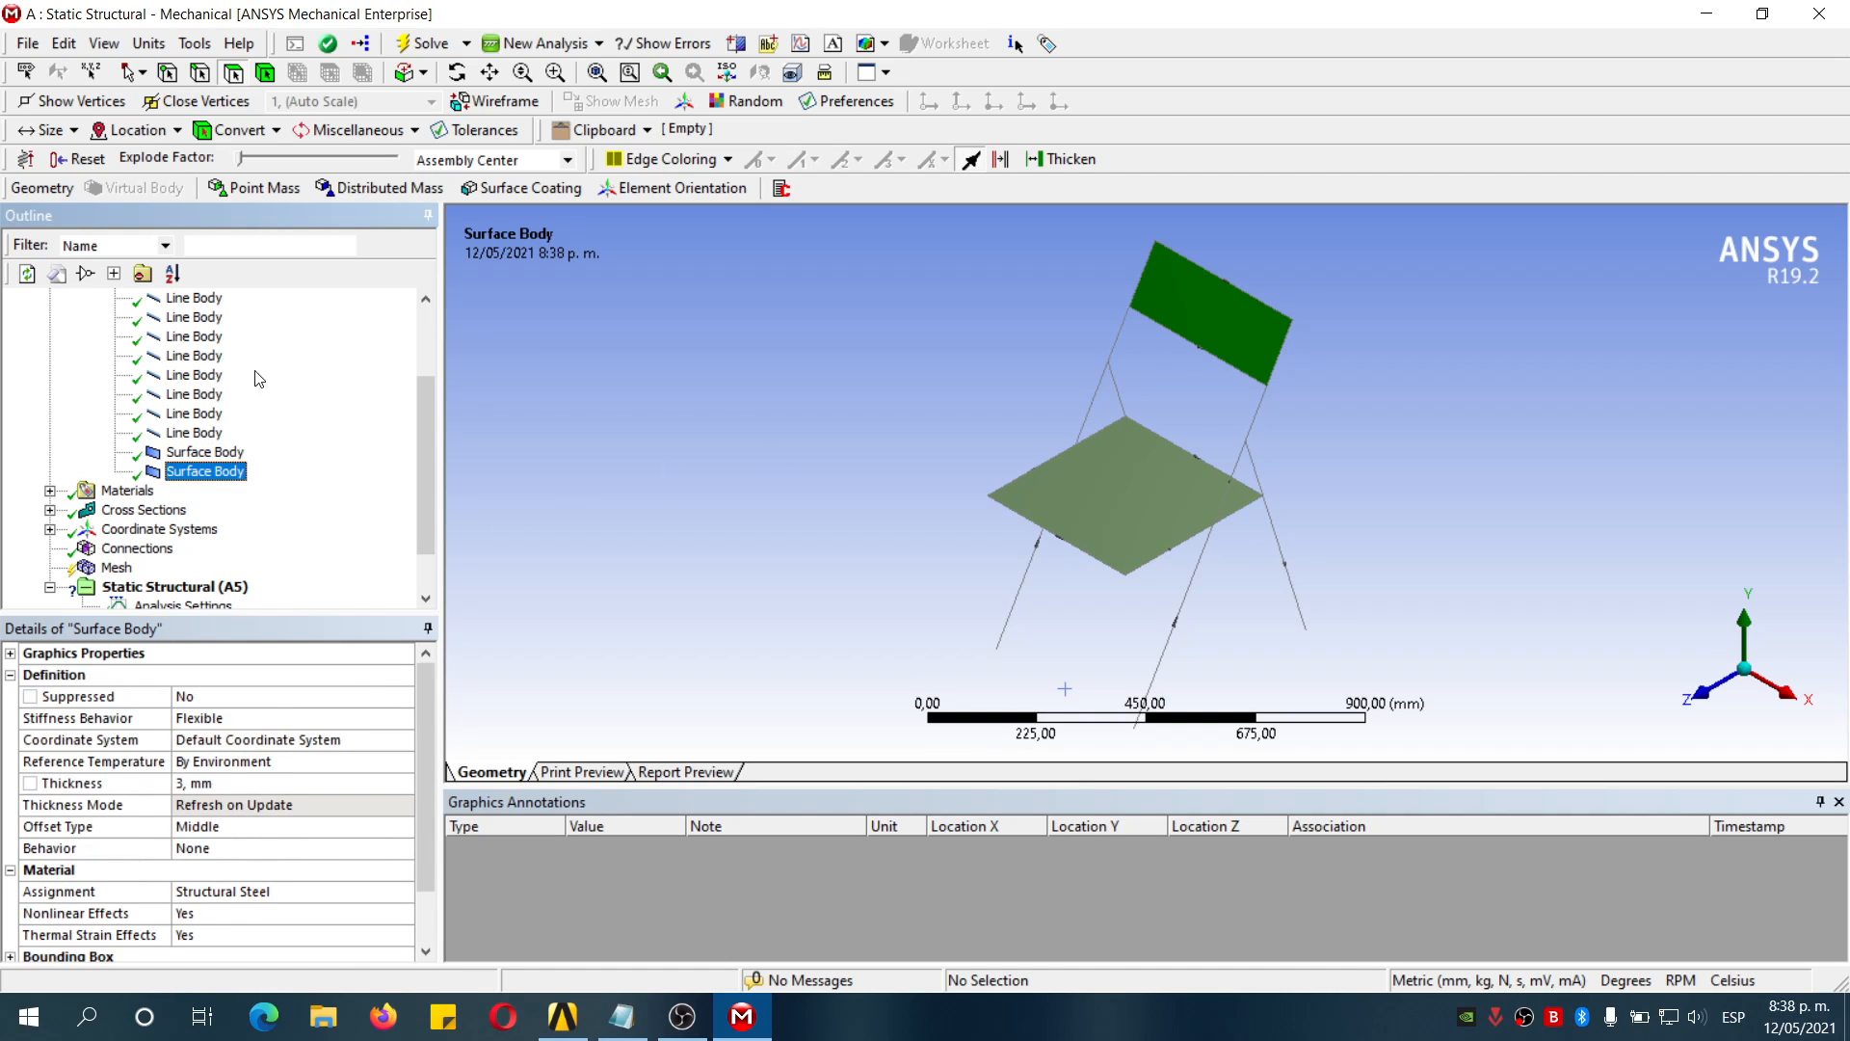
left_click(212, 301)
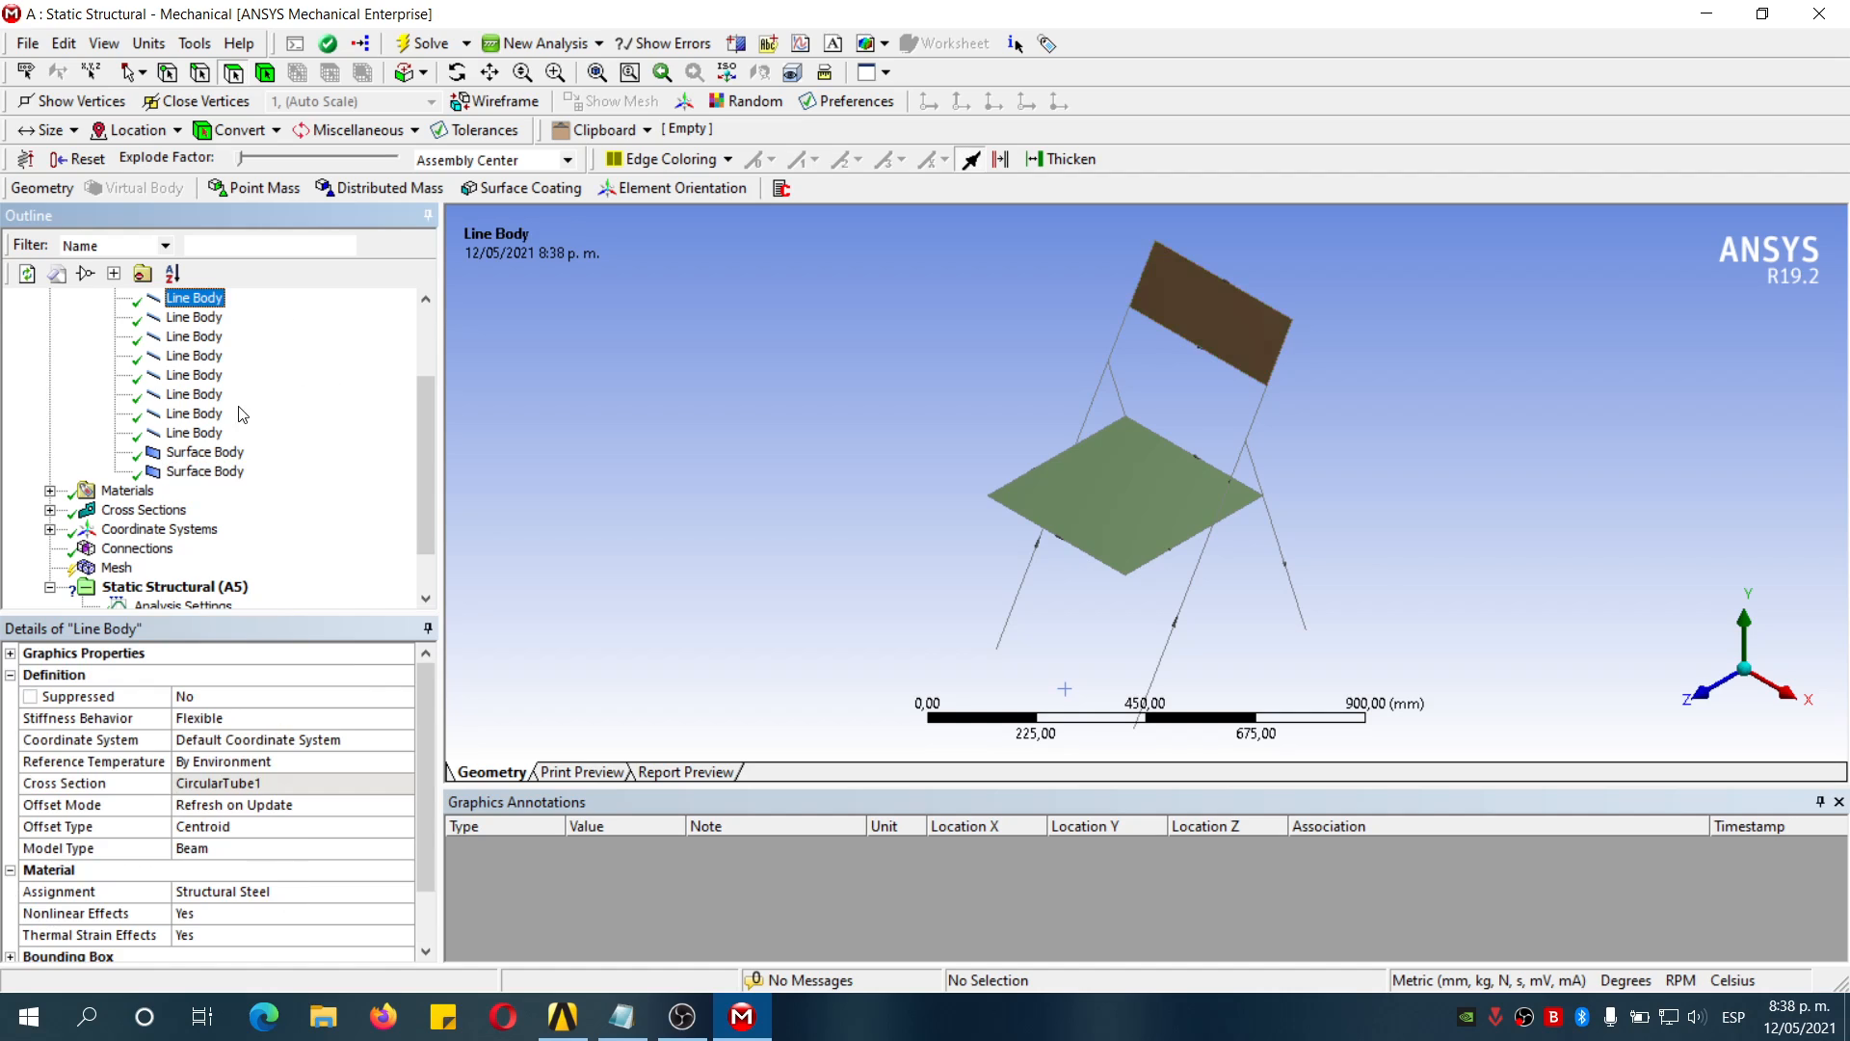
scroll(244, 415, "up", 2)
left_click(83, 356)
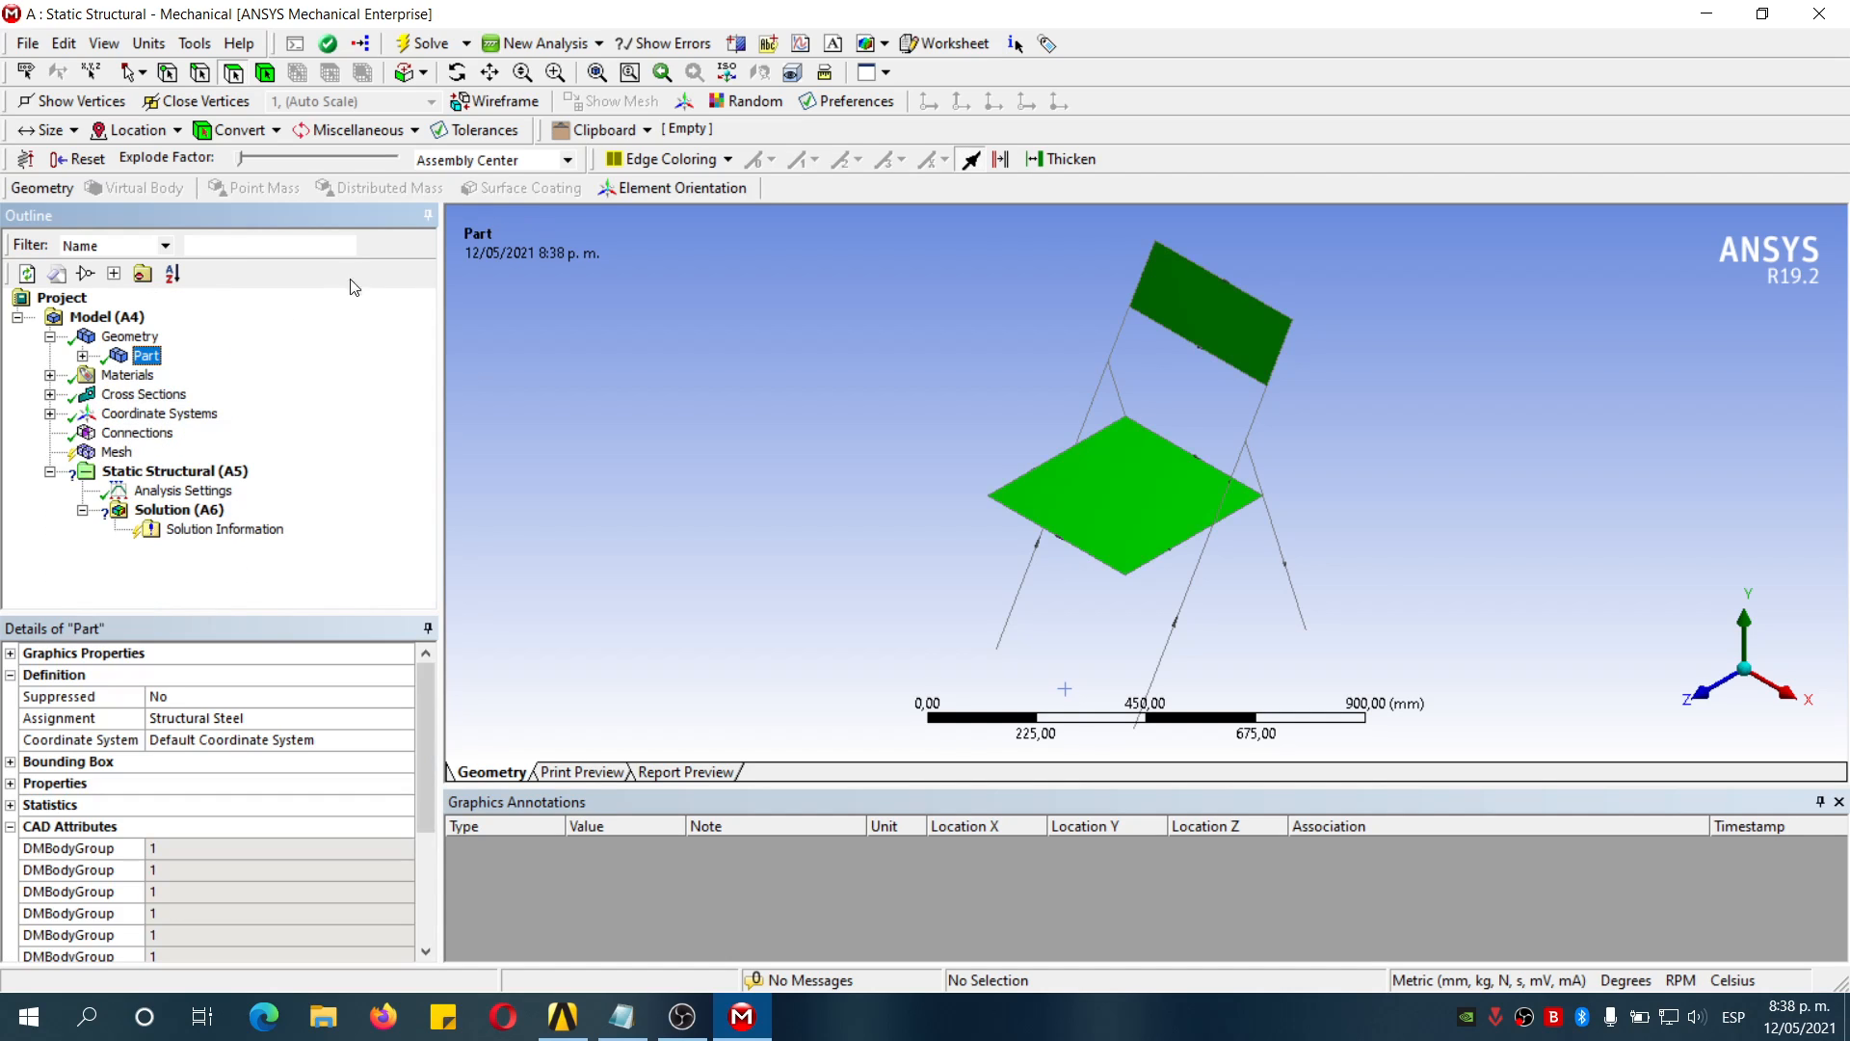
Set the global mesh element size to 20 mm
left_click(115, 452)
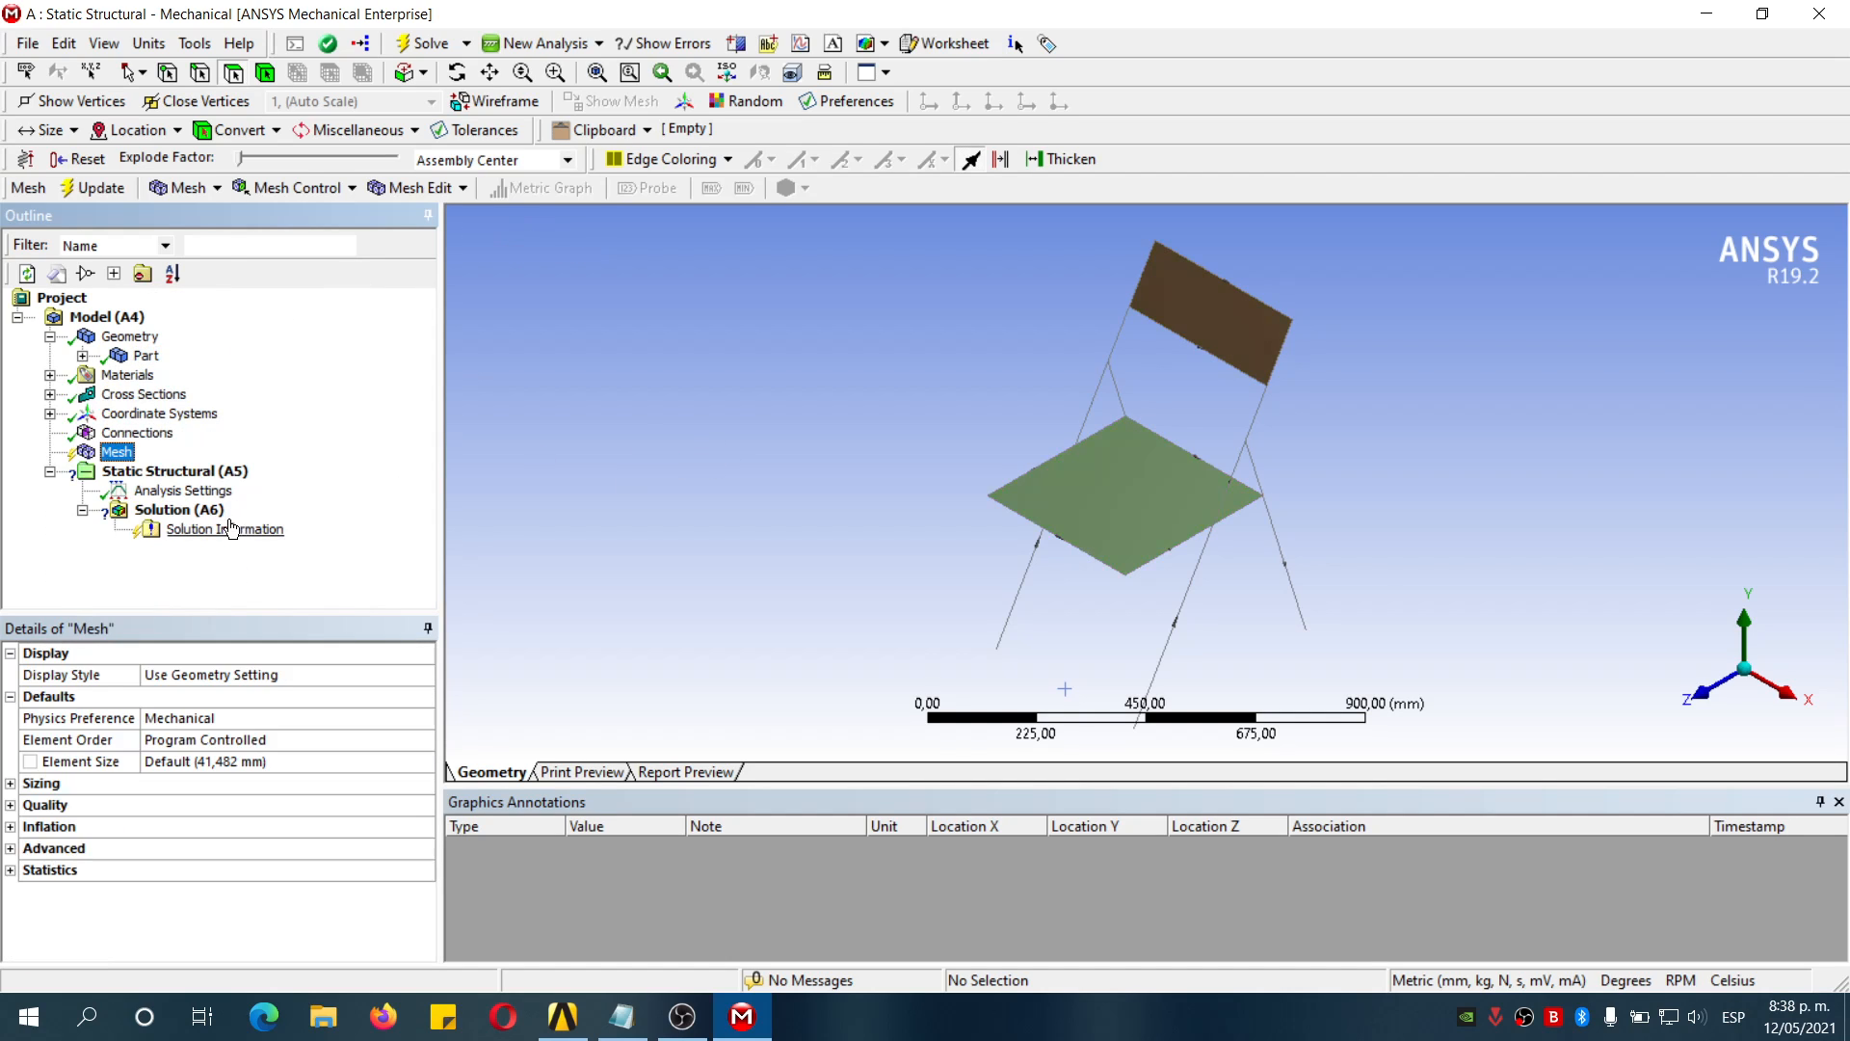
left_click(306, 760)
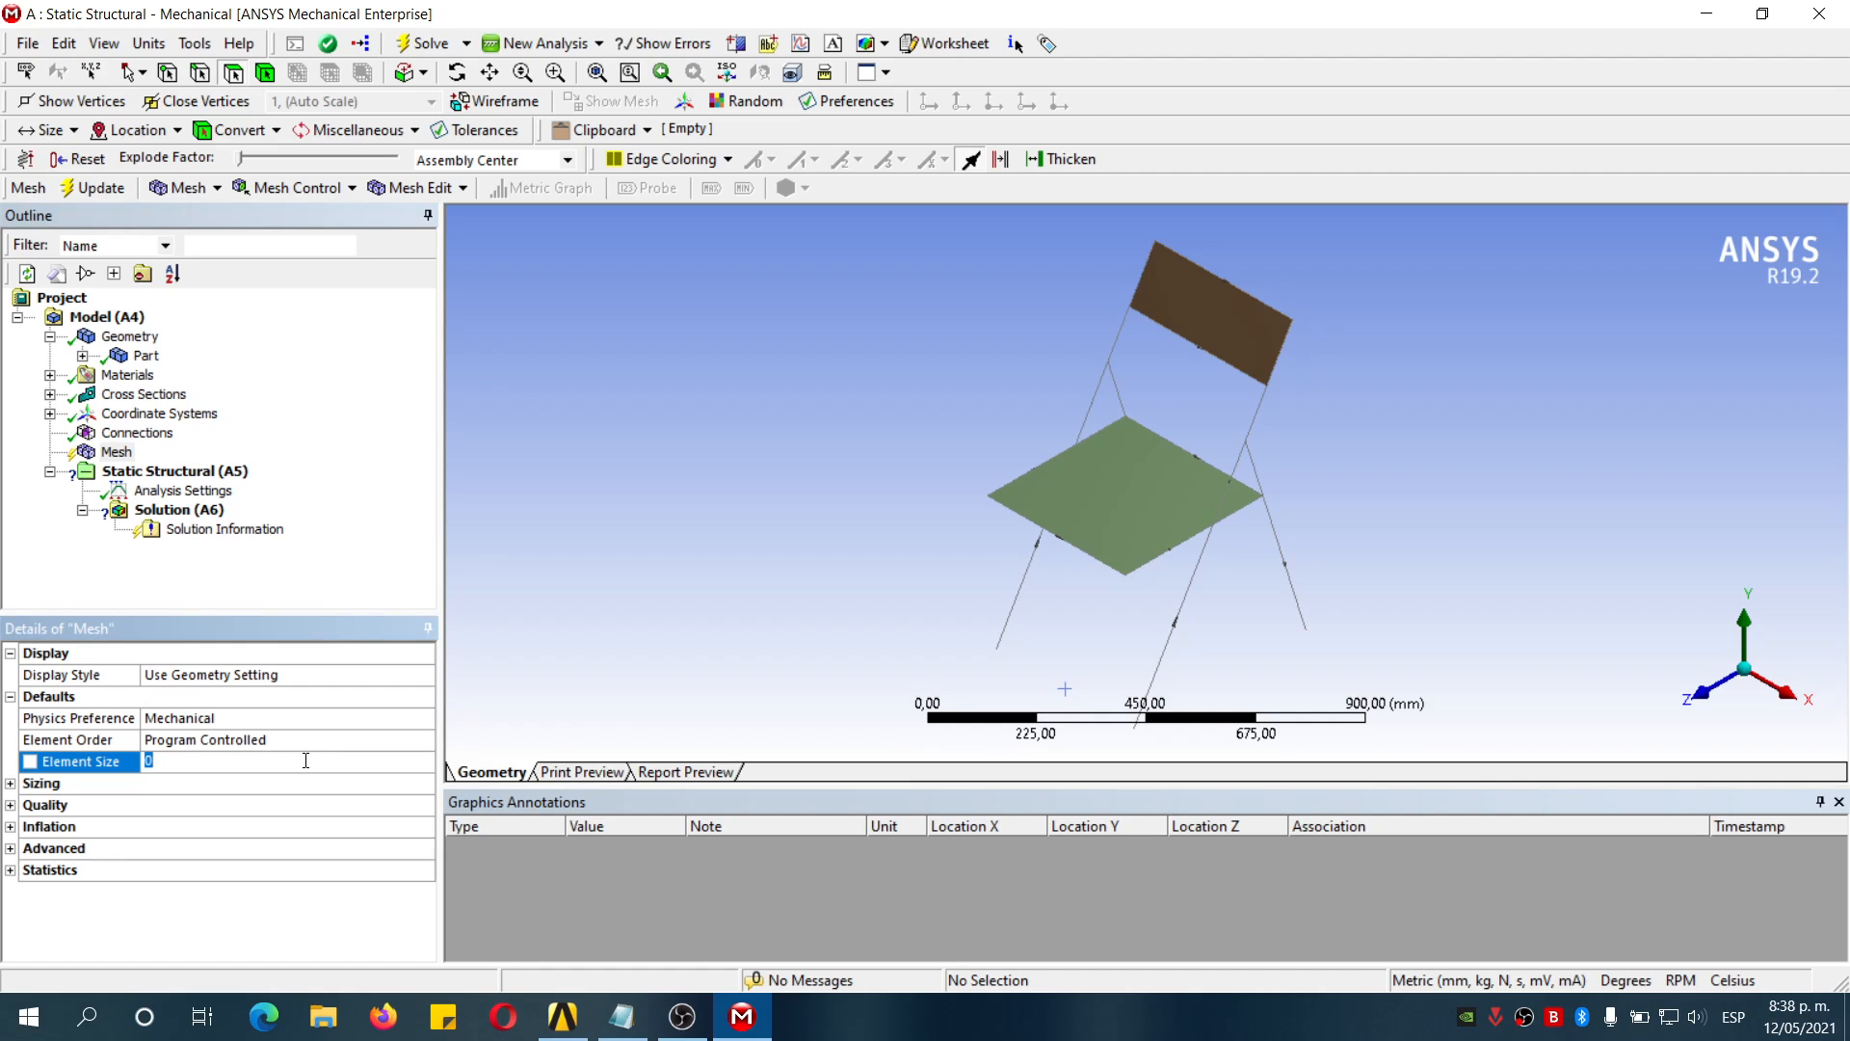
left_click(408, 516)
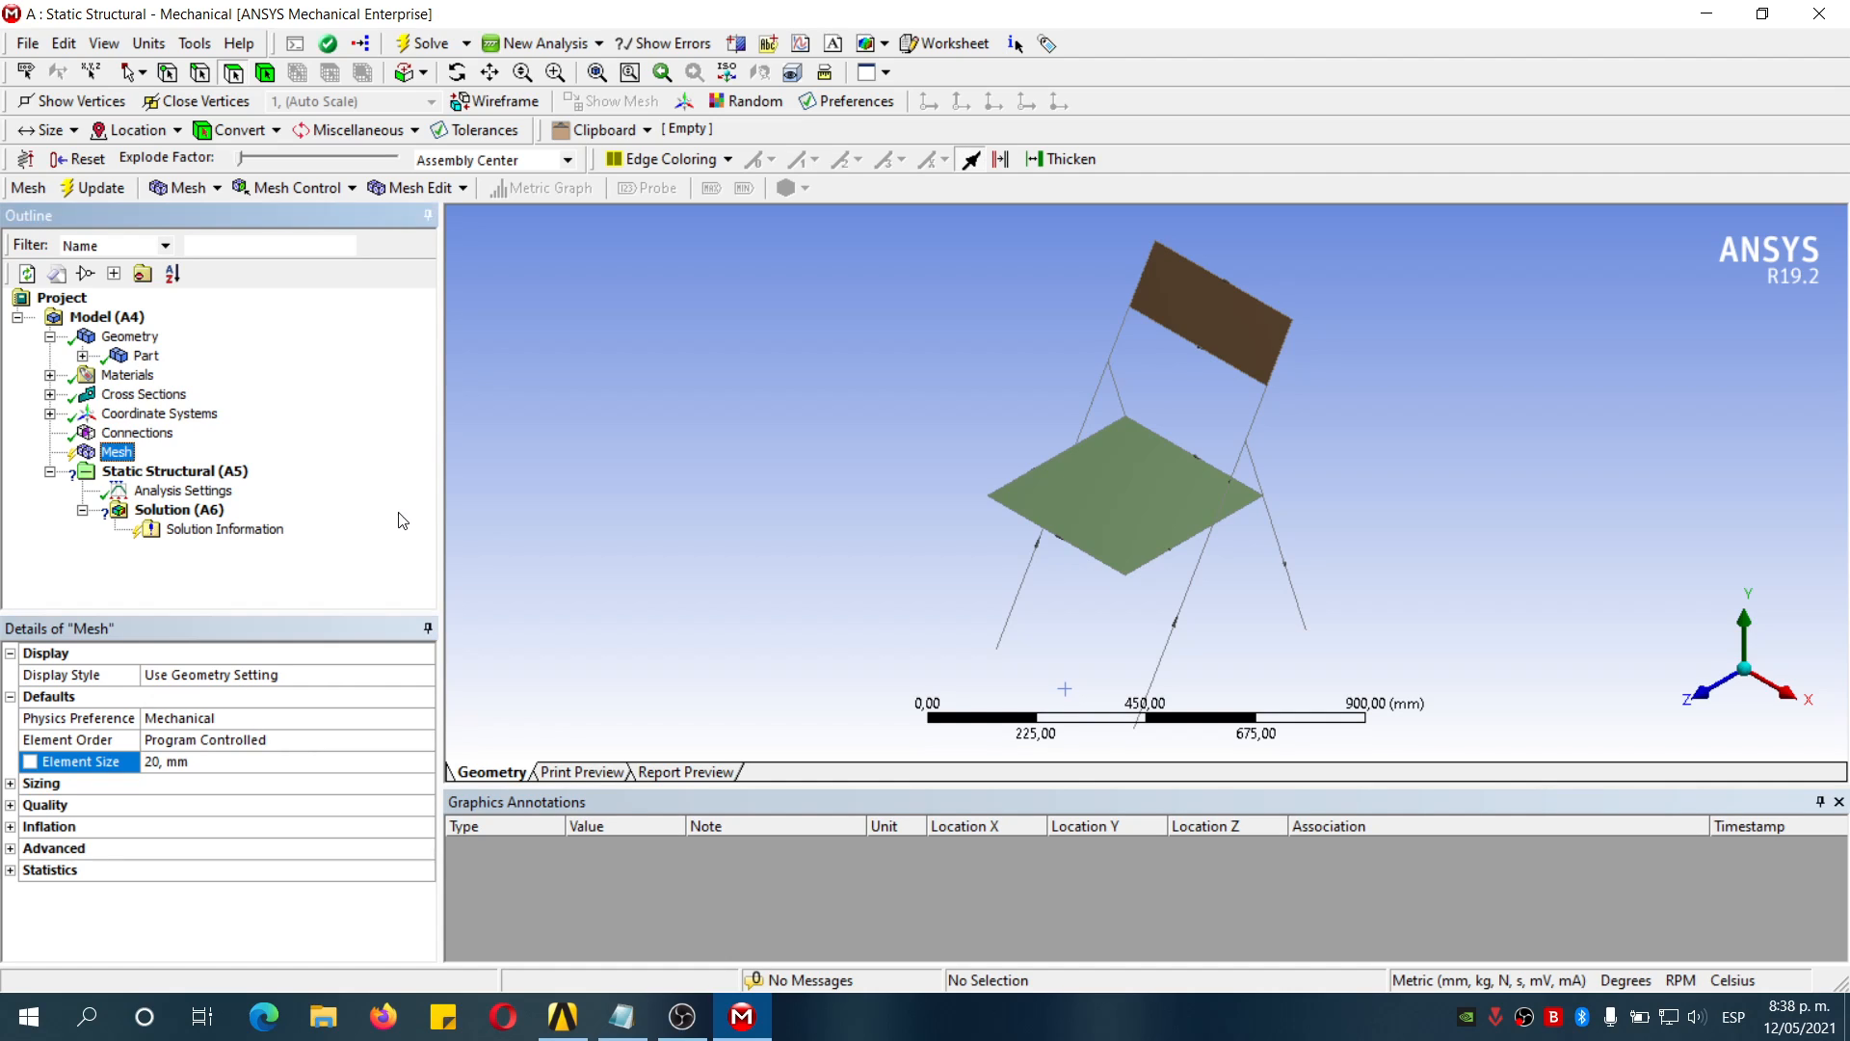
Insert a Face Meshing control and scope it to the backrest surface
left_click(114, 453)
right_click(114, 455)
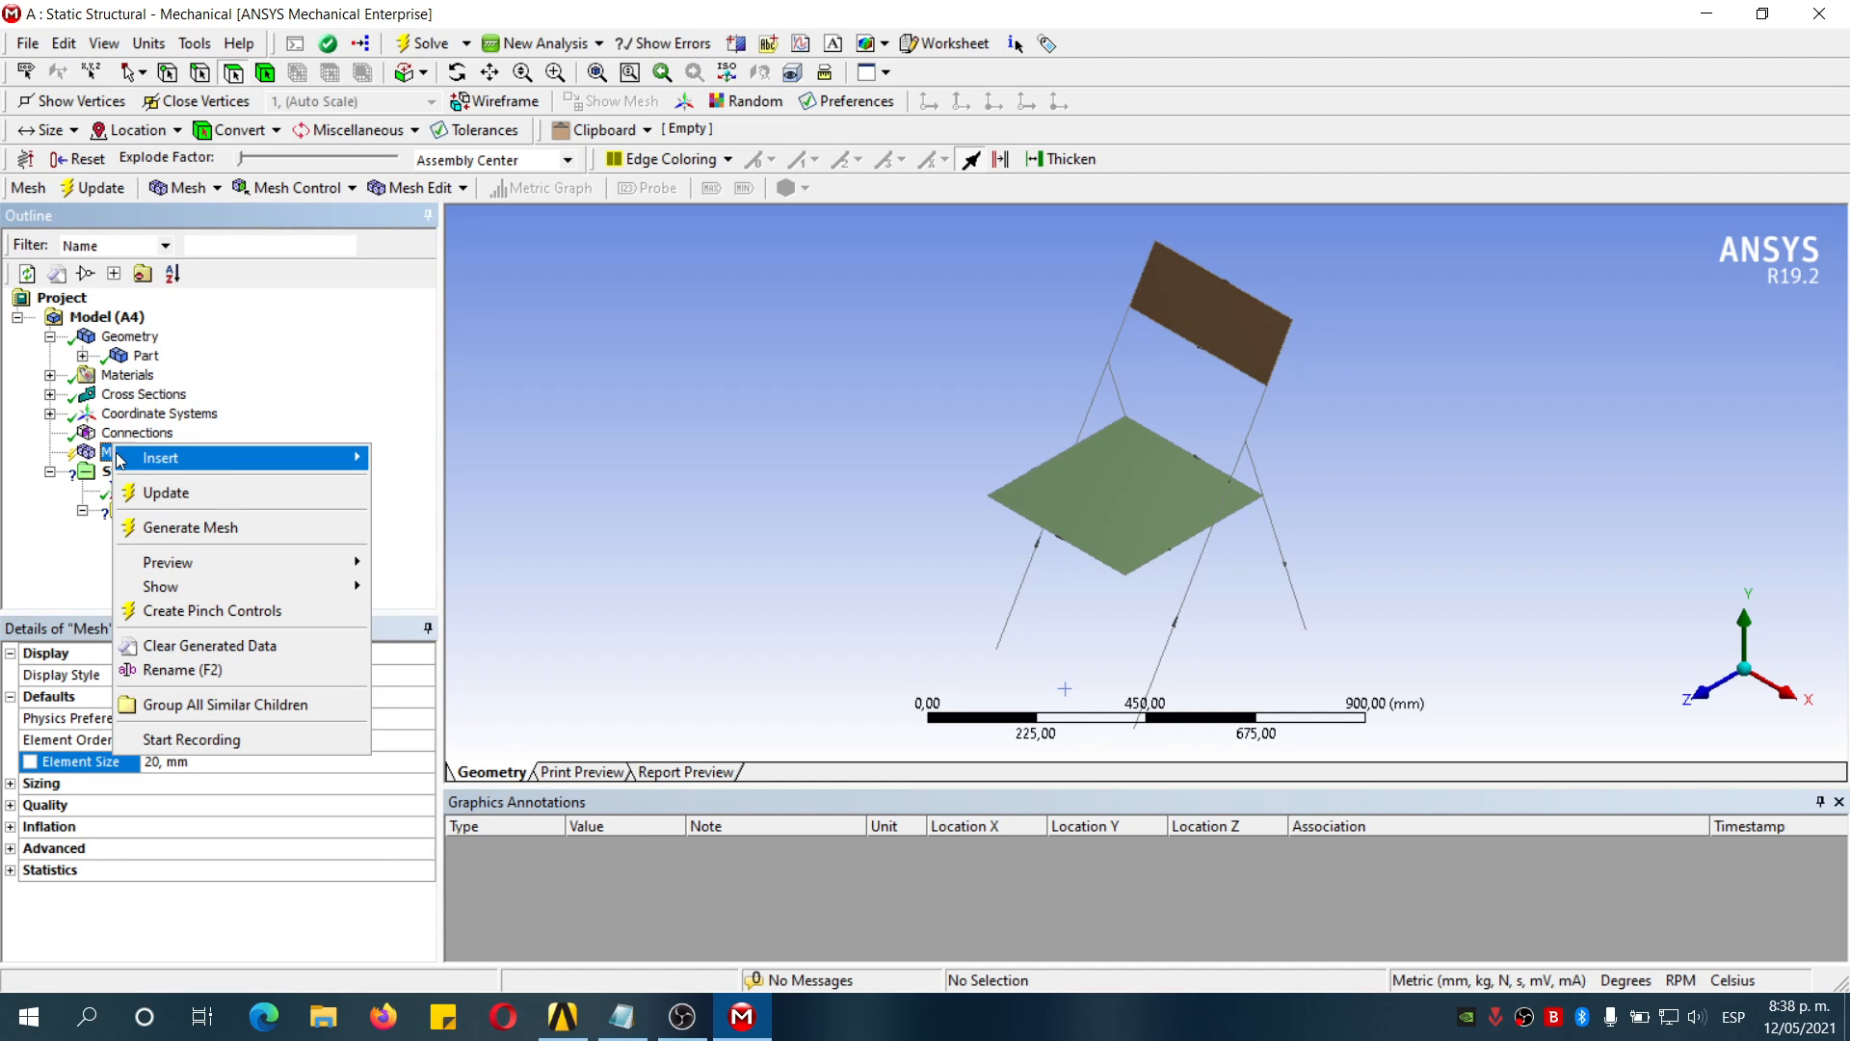
mouse_move(294, 470)
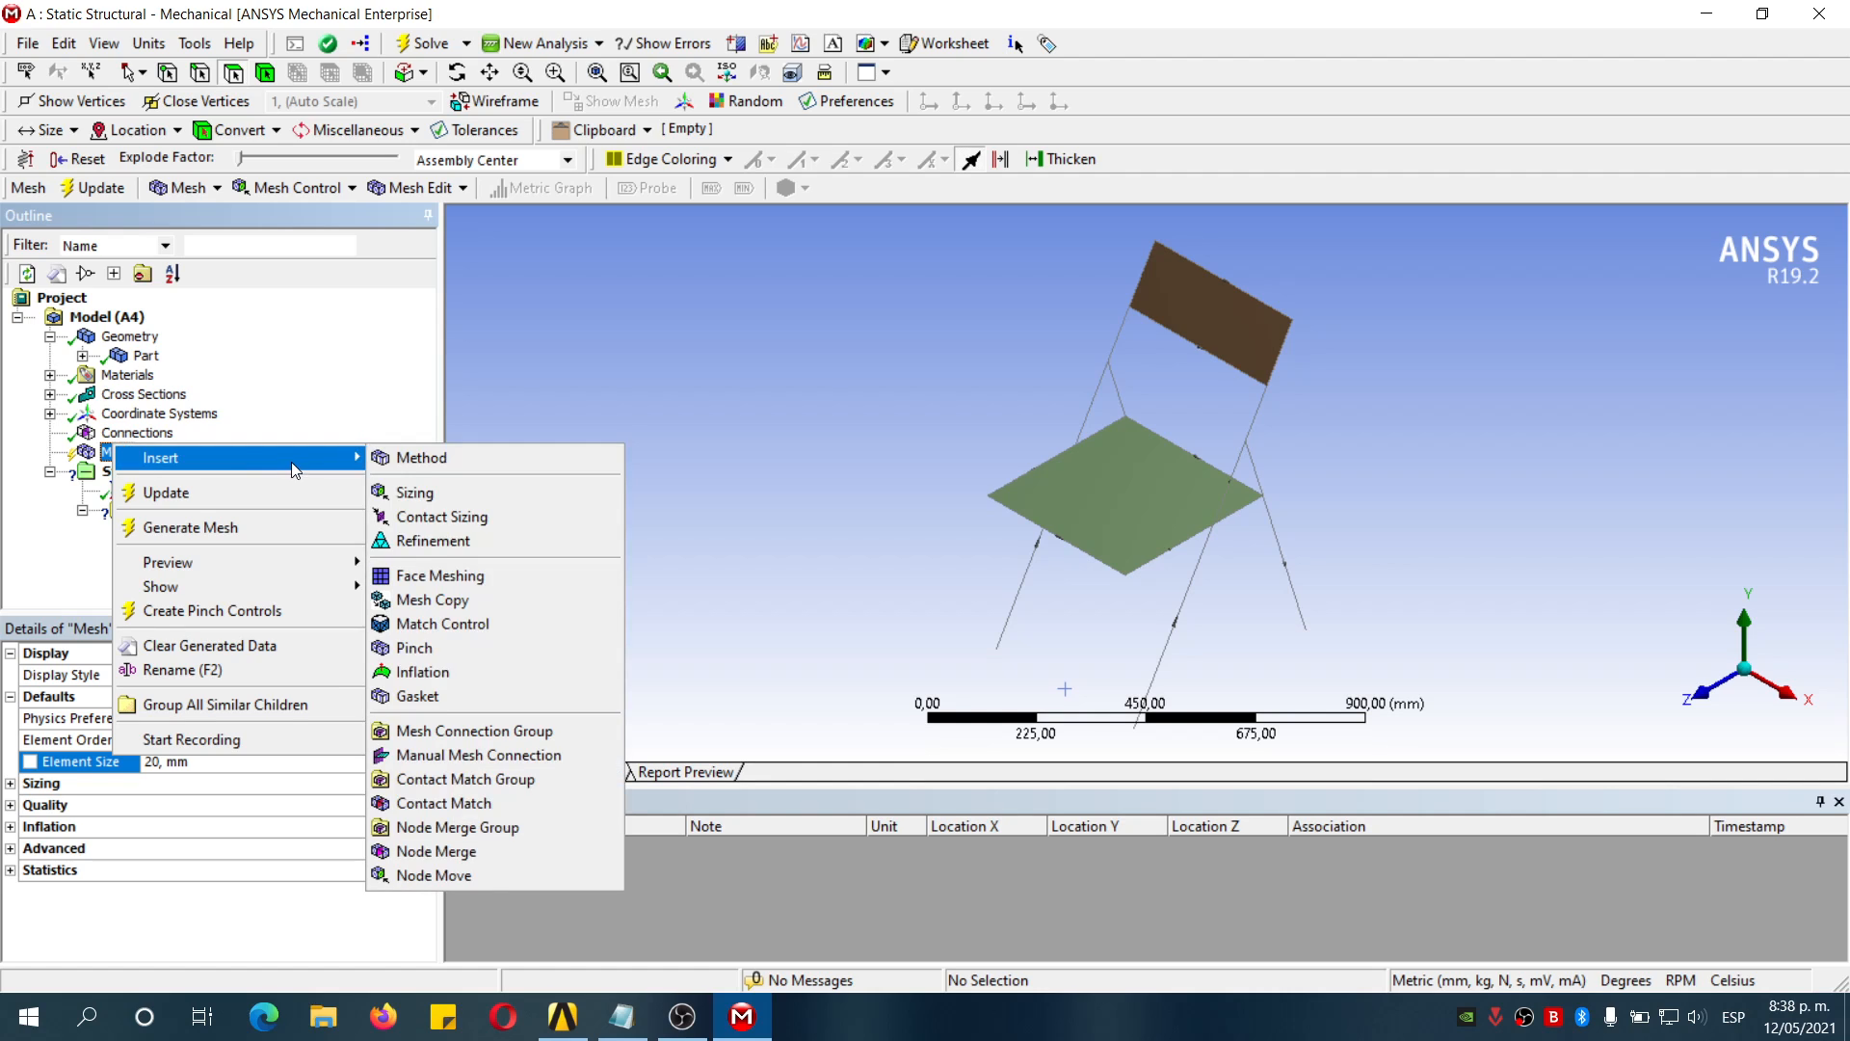
left_click(451, 577)
left_click(1228, 328)
left_click(262, 697)
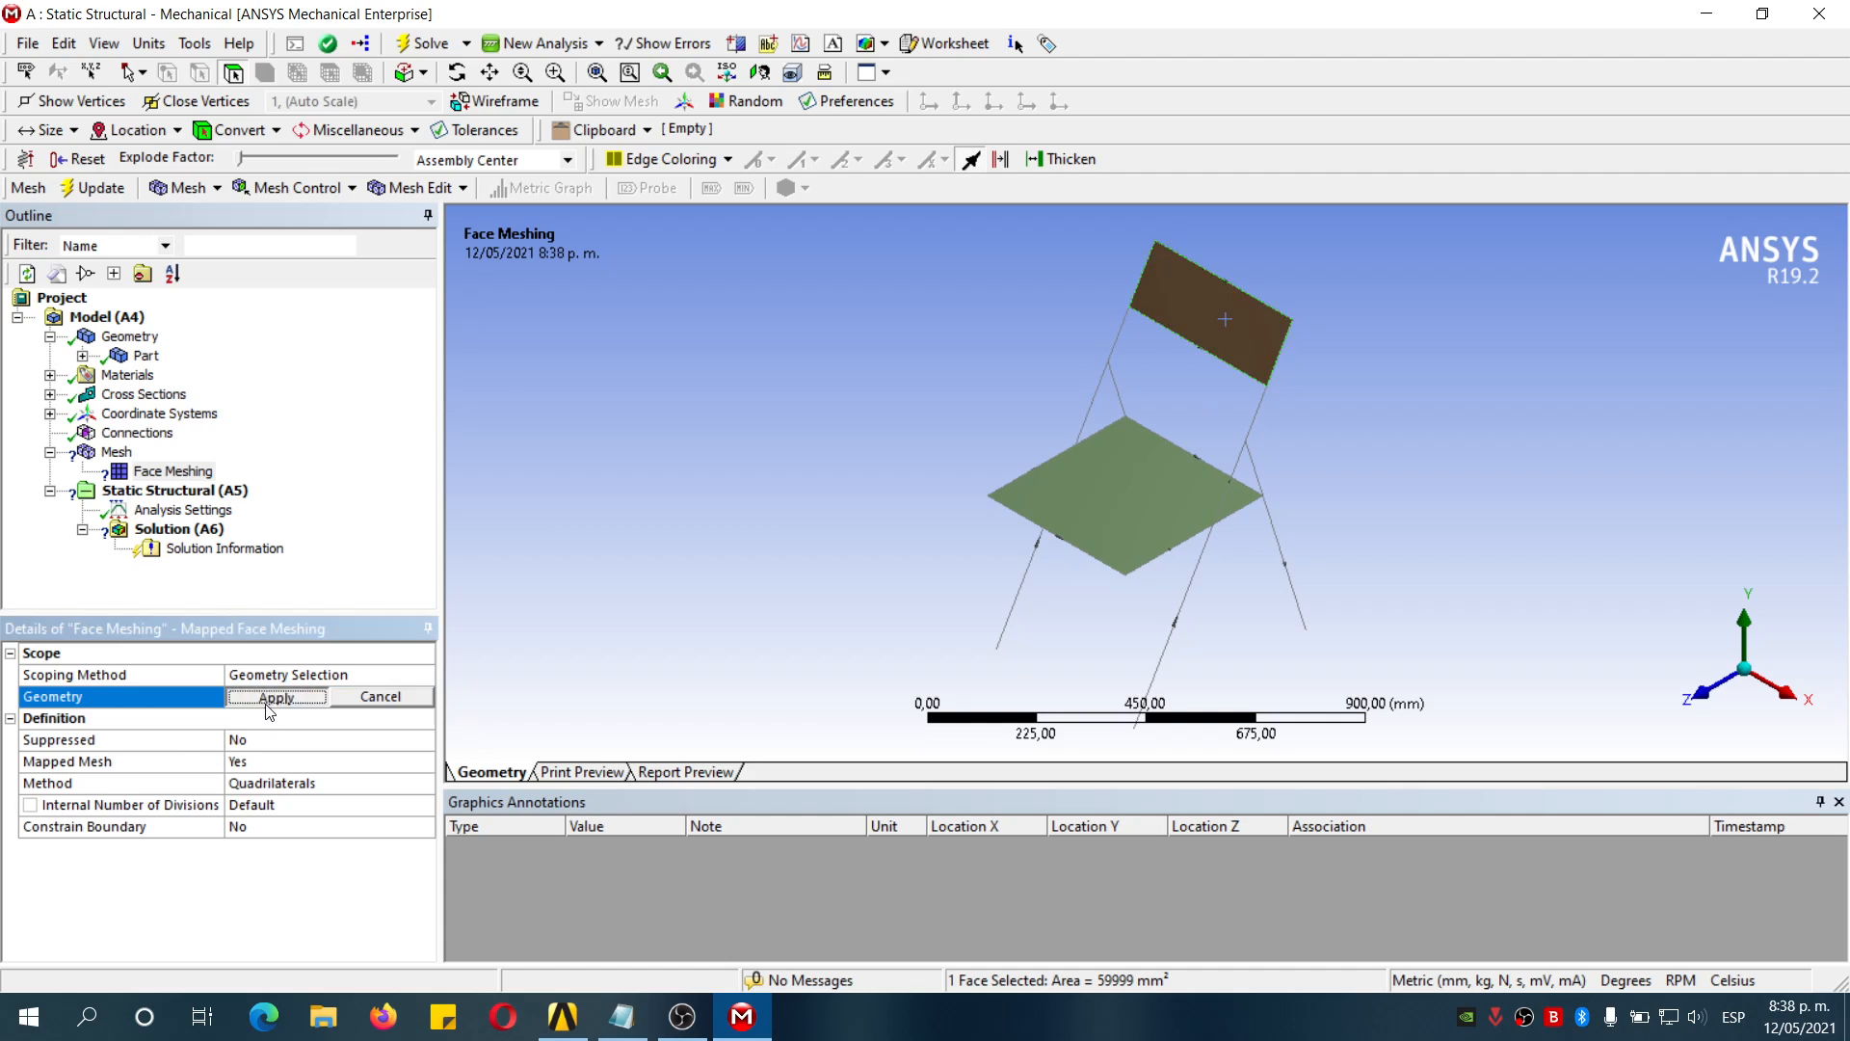
left_click(275, 696)
Generate the chair's mesh and inspect the elements on the tubes, seat and backrest
left_click(116, 453)
right_click(119, 457)
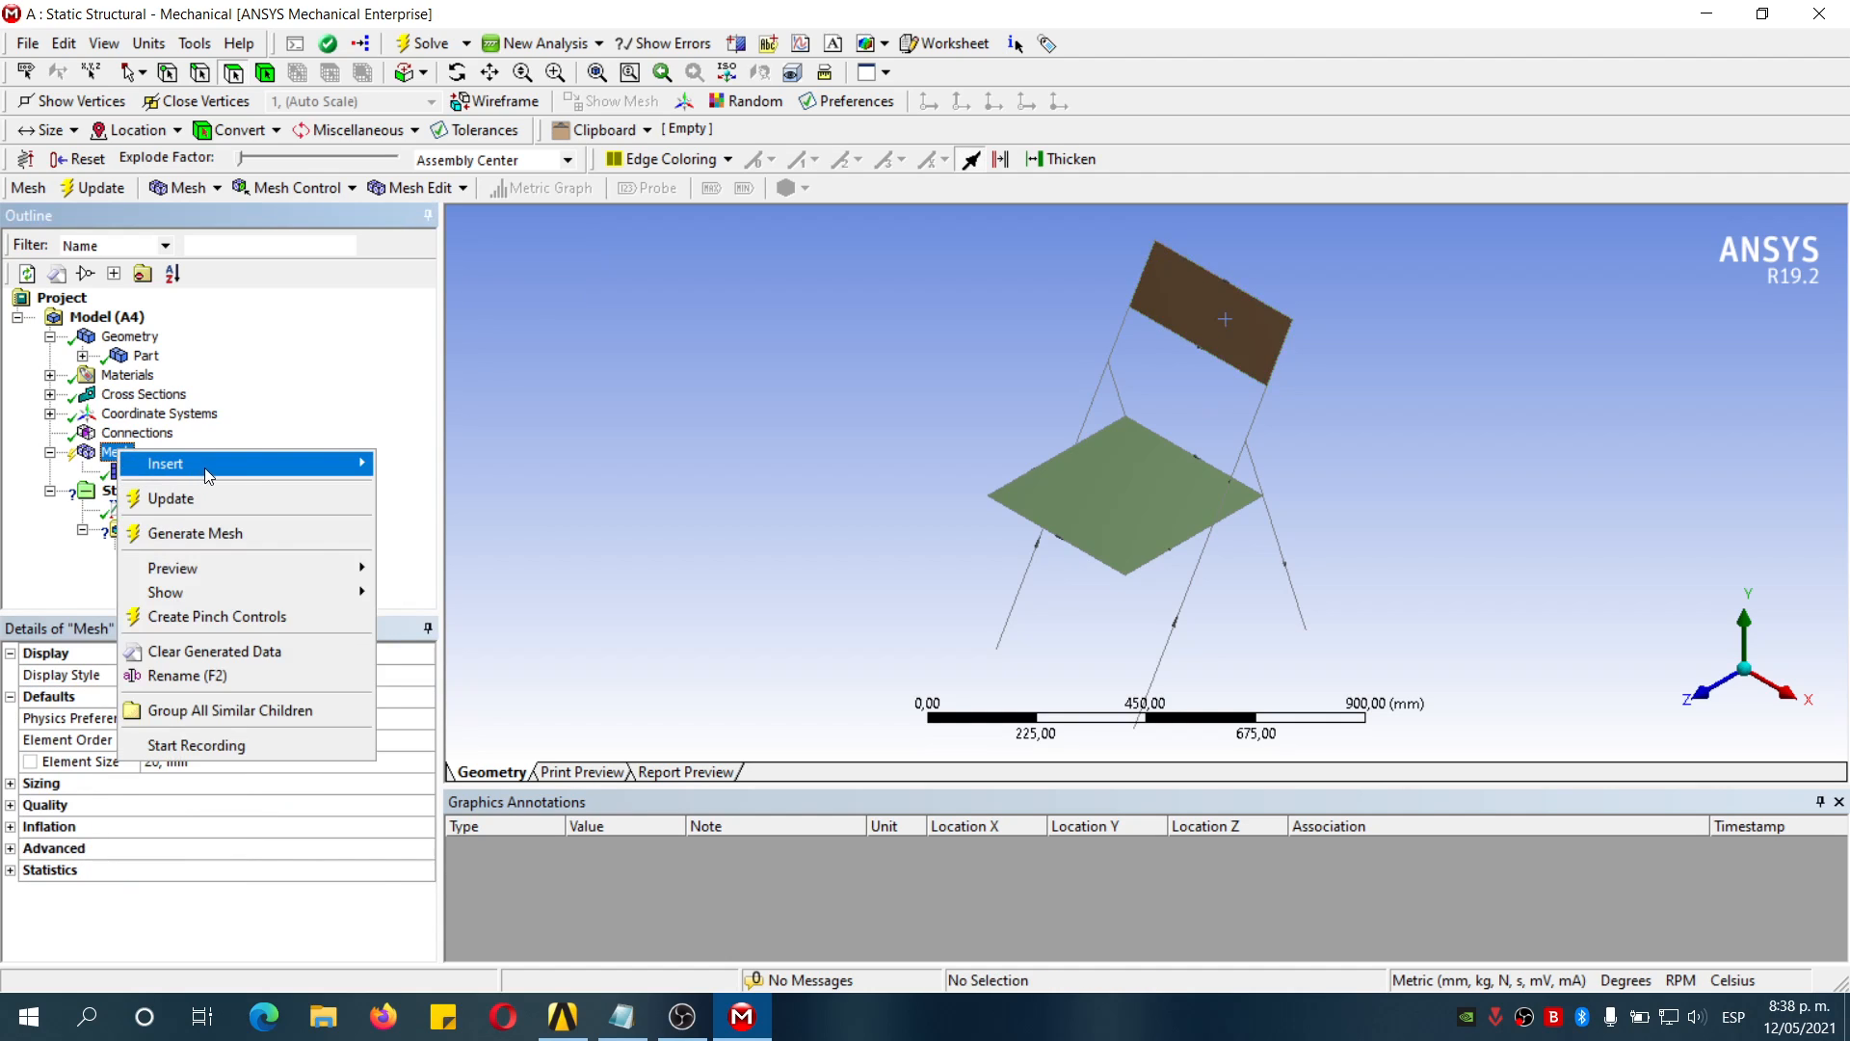
left_click(218, 533)
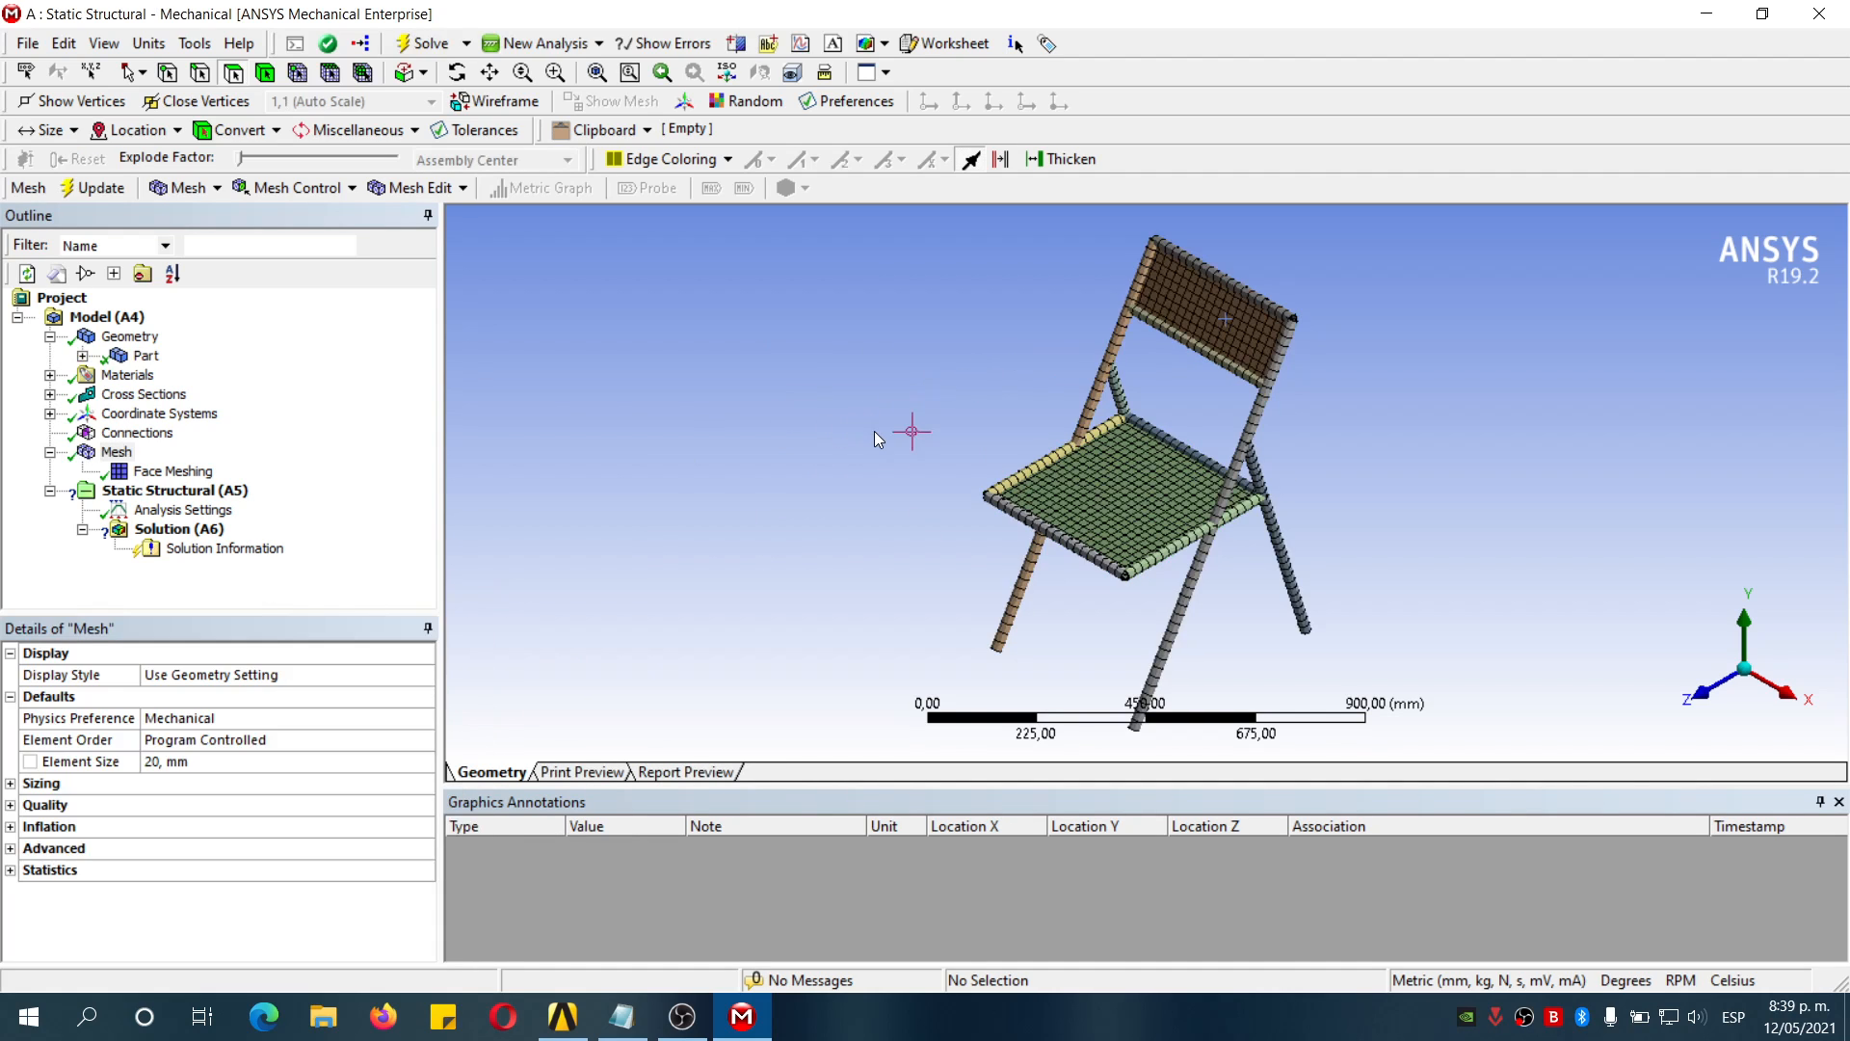
scroll(1343, 460, "up", 3)
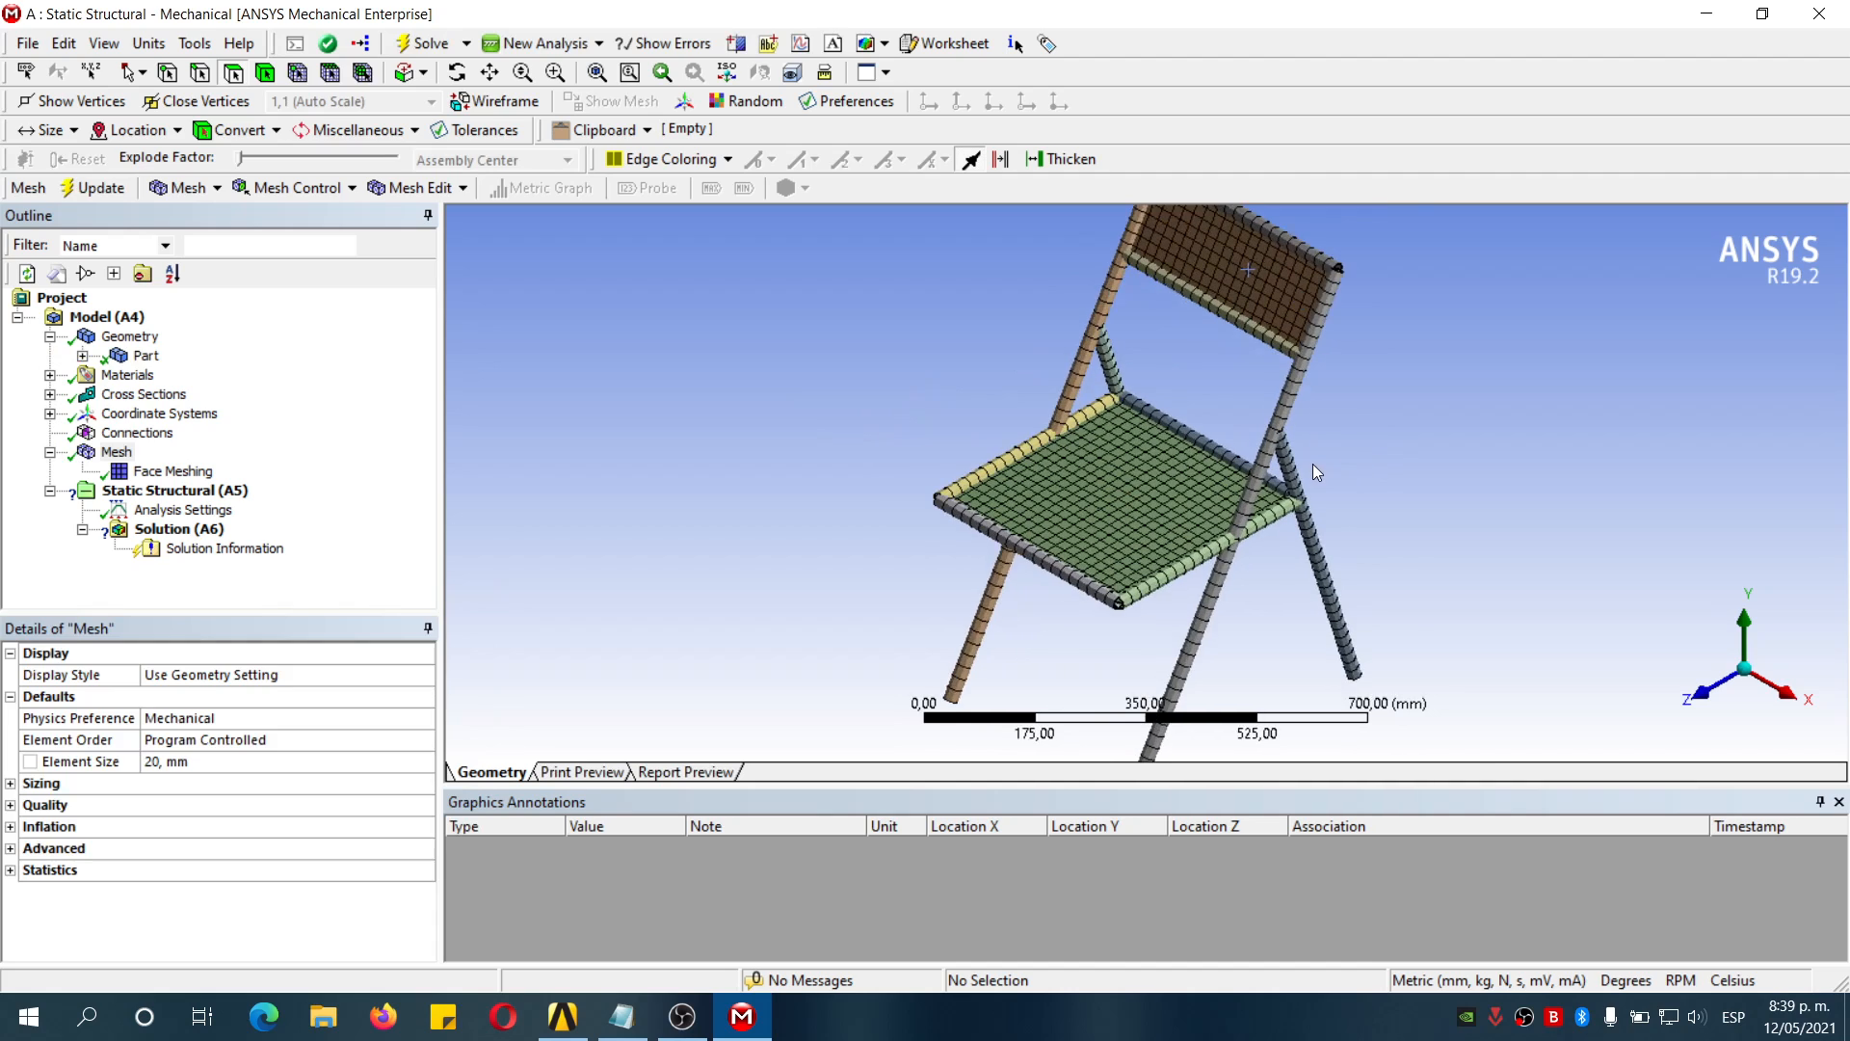
scroll(1301, 469, "down", 4)
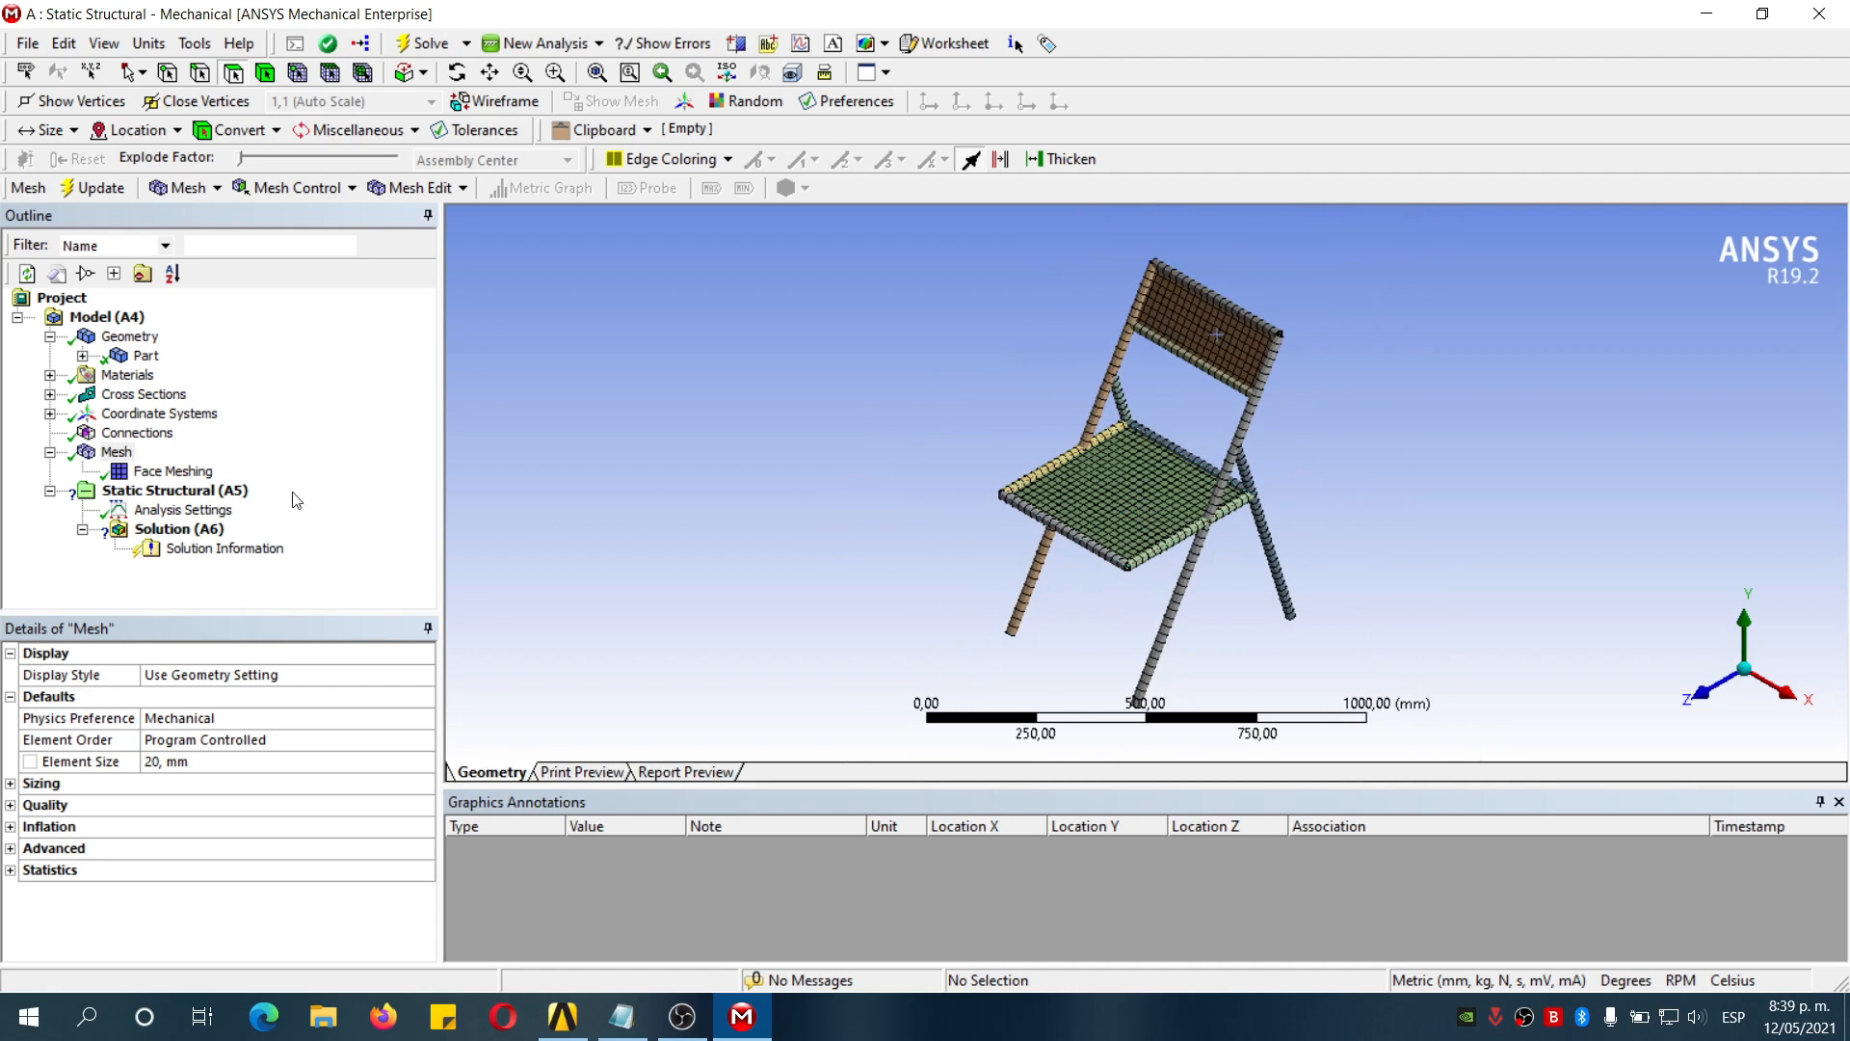
Add a Displacement support to the static structural analysis and scope it to the two rear leg end vertices
left_click(227, 493)
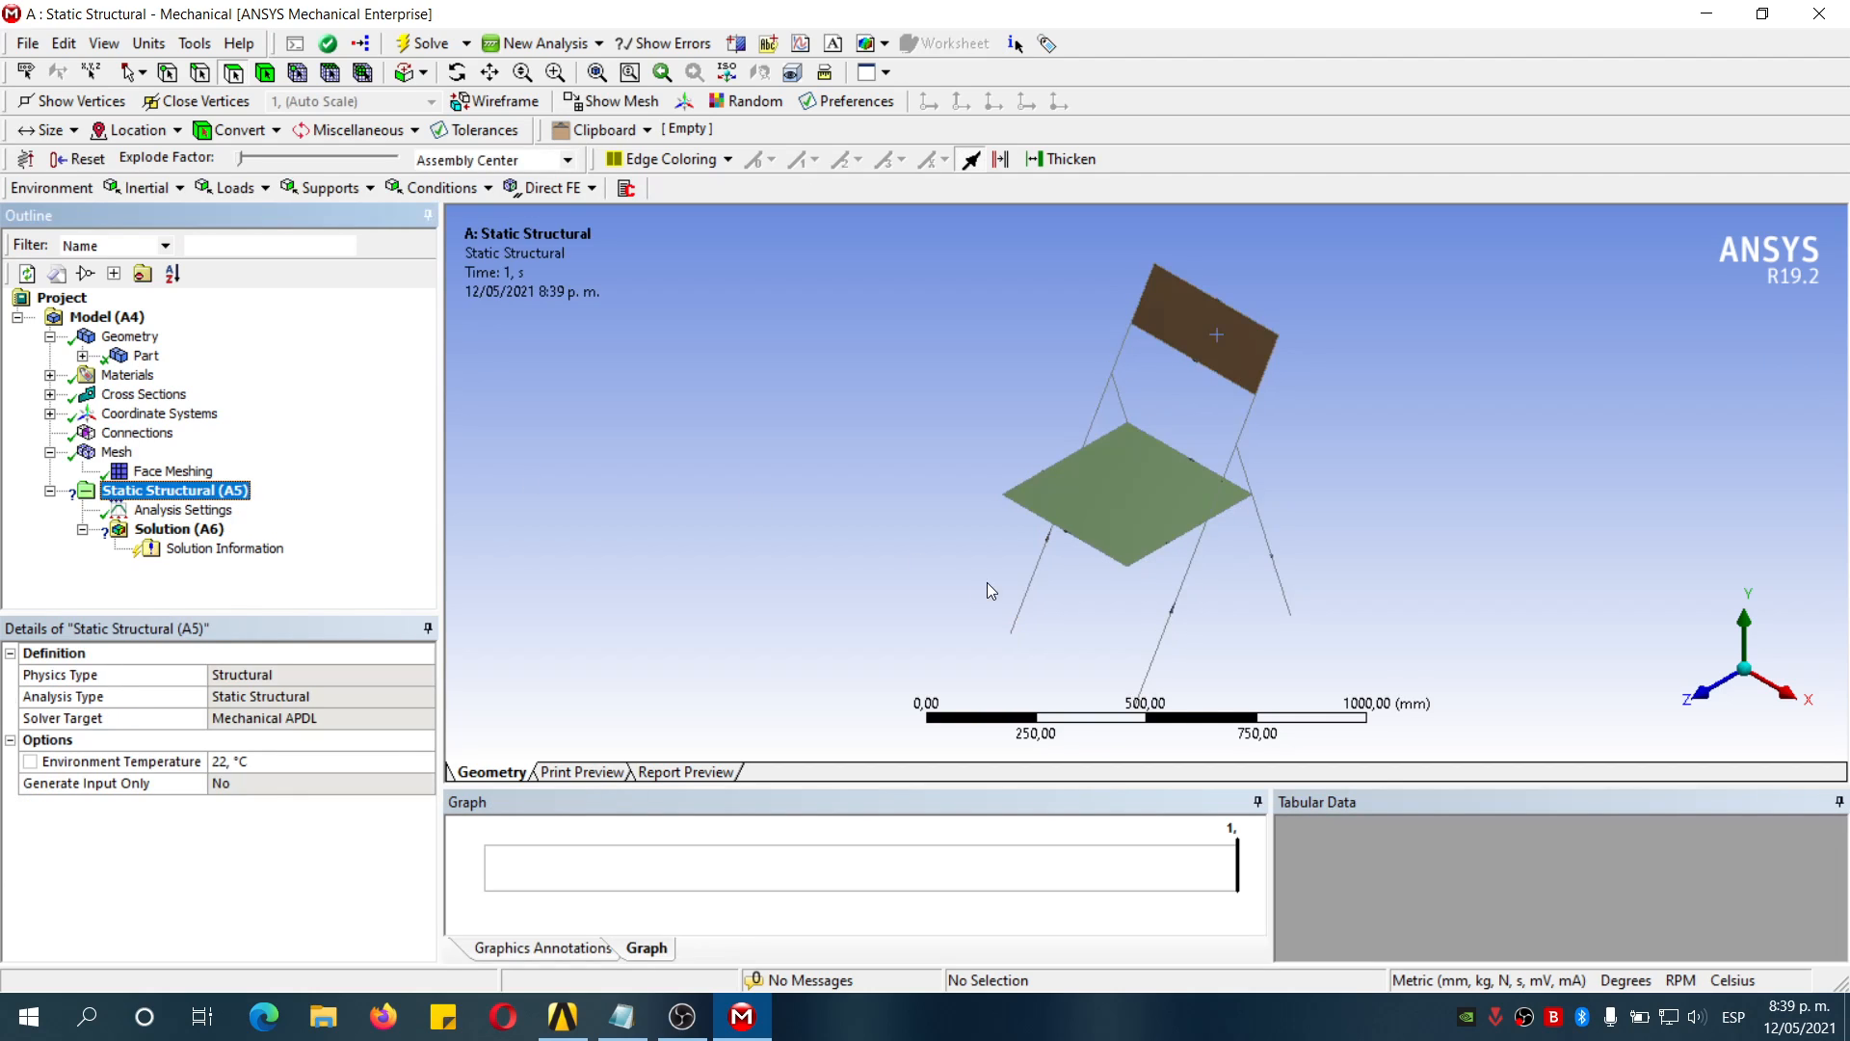
scroll(985, 578, "down", 1)
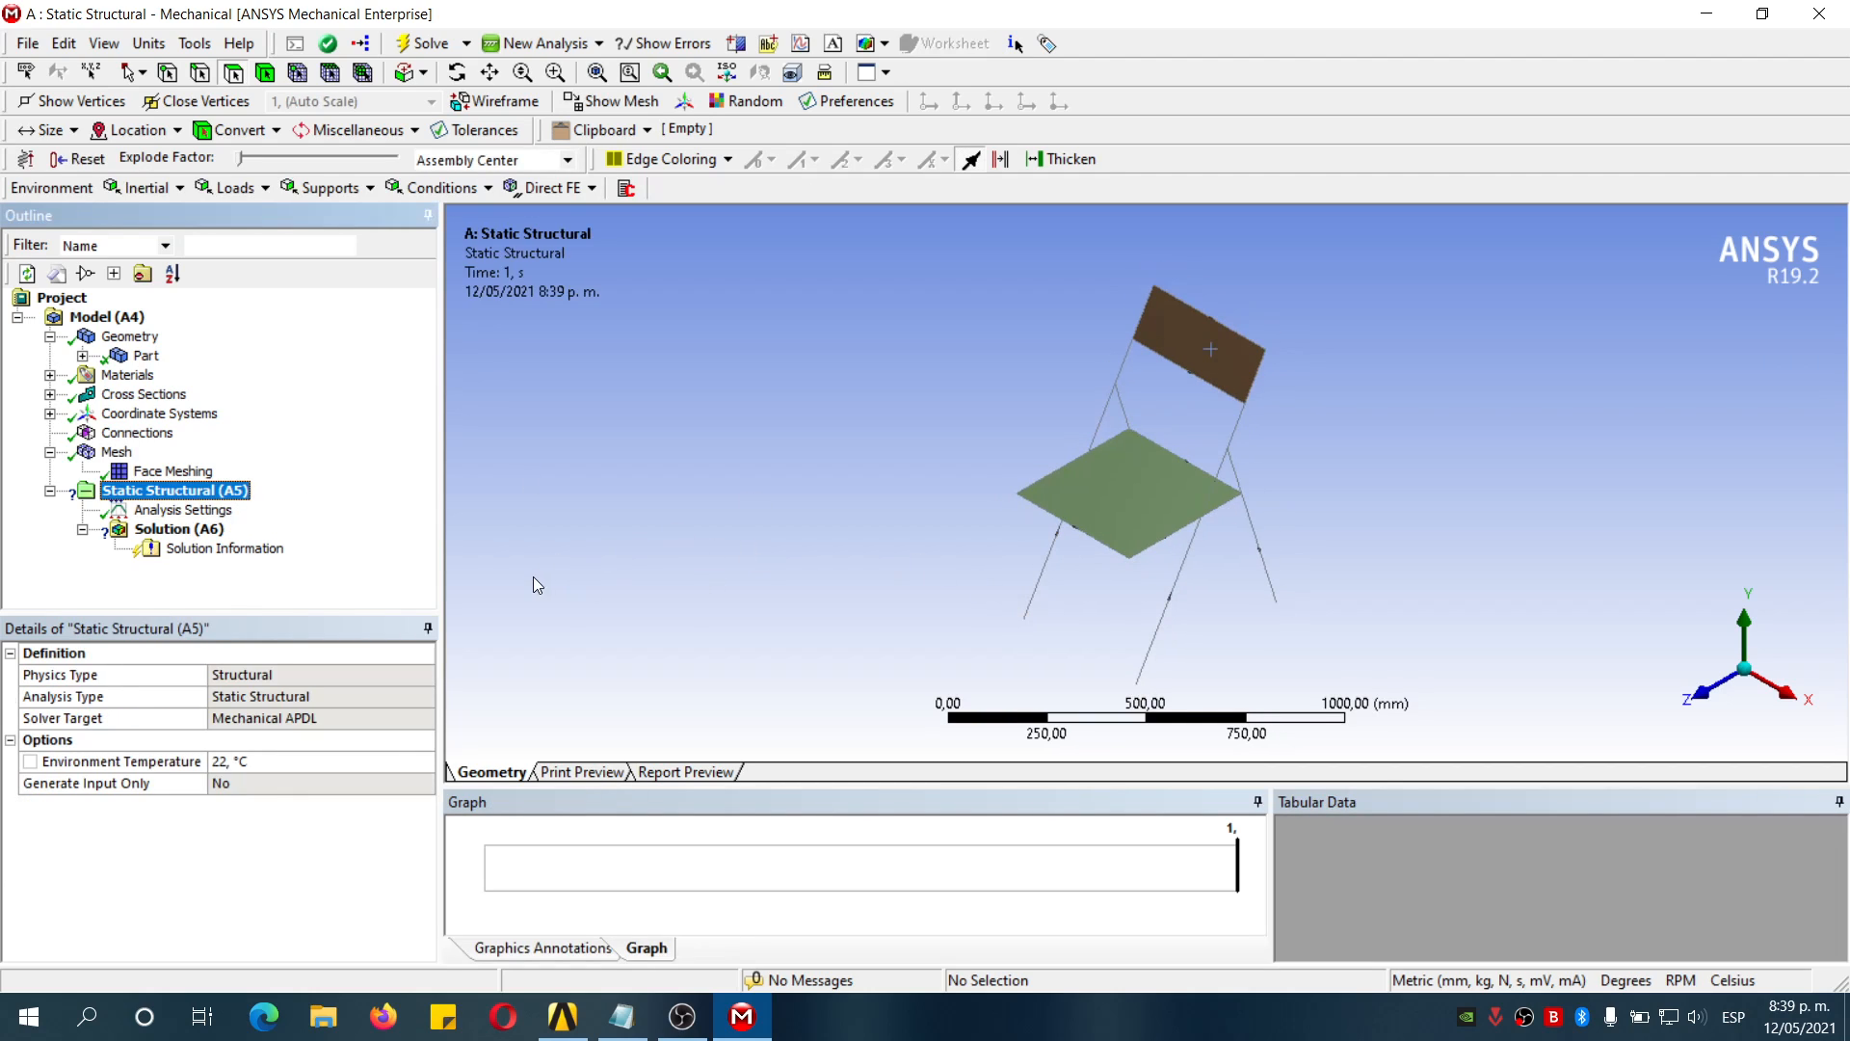
middle_click_drag(663, 565, 830, 578)
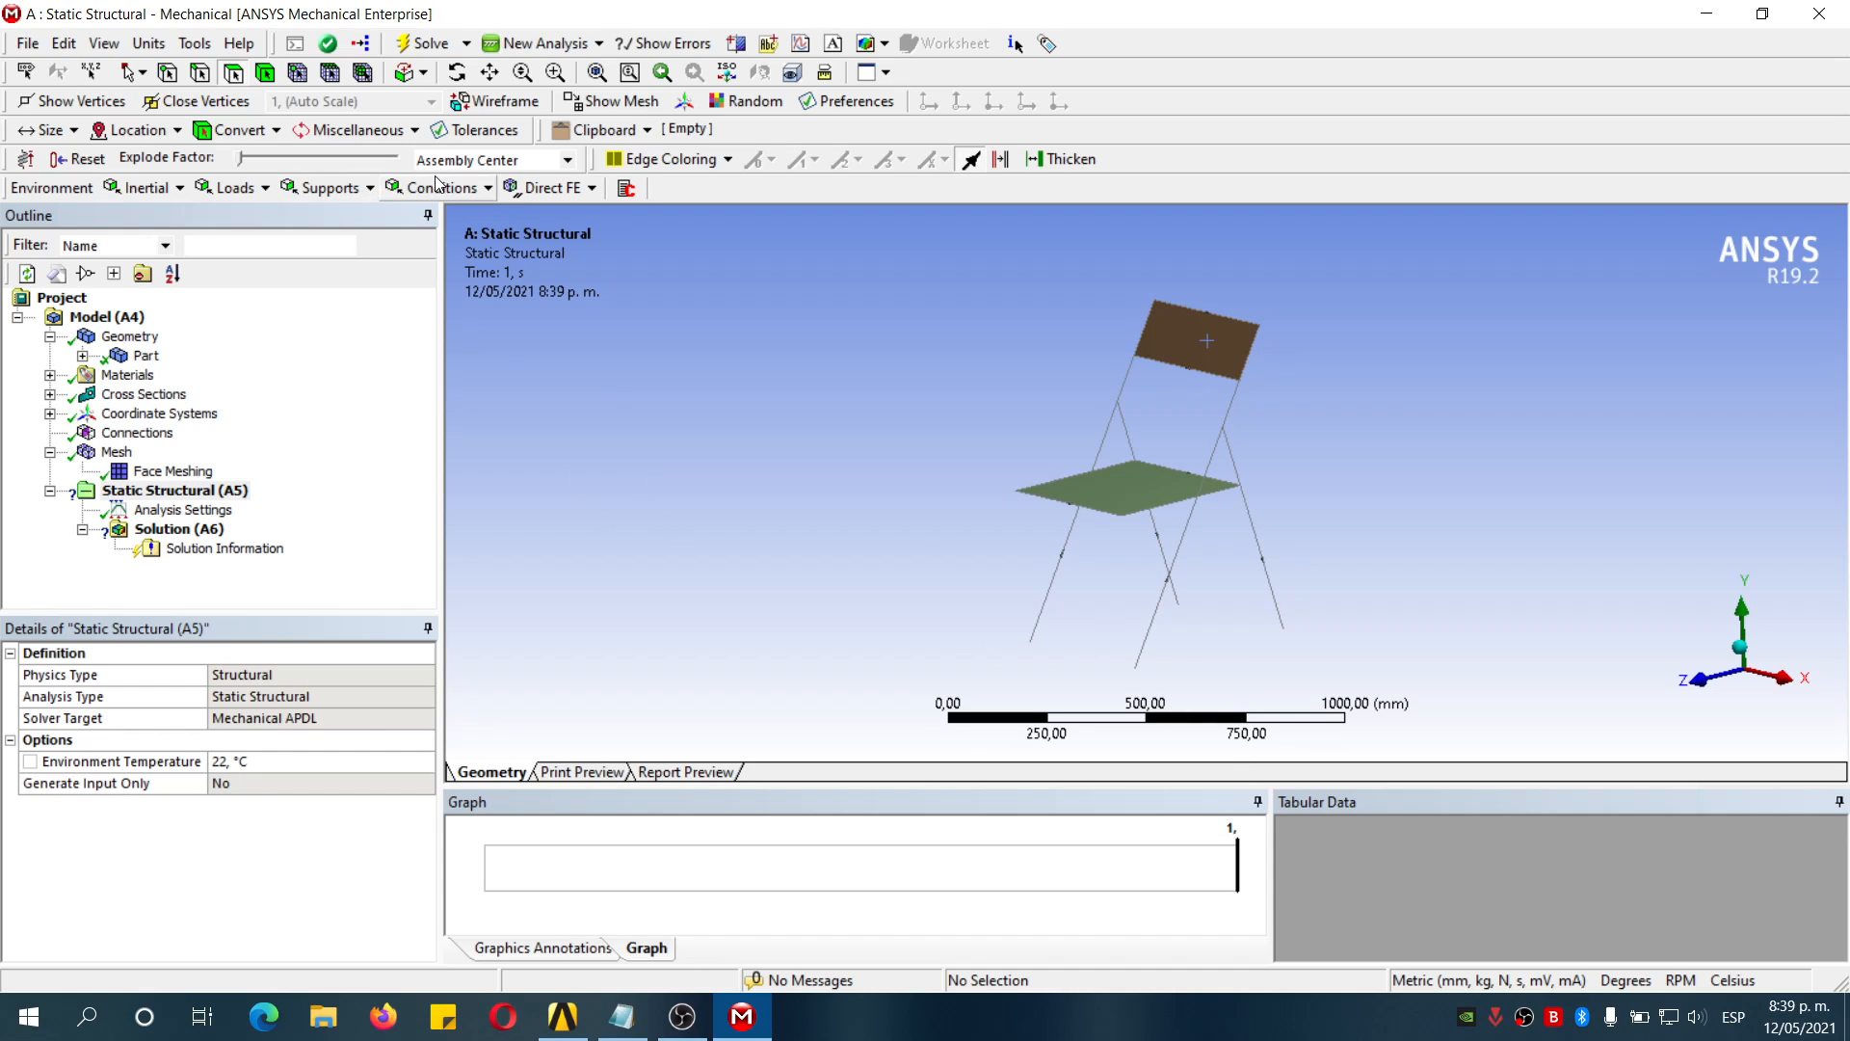
left_click(337, 190)
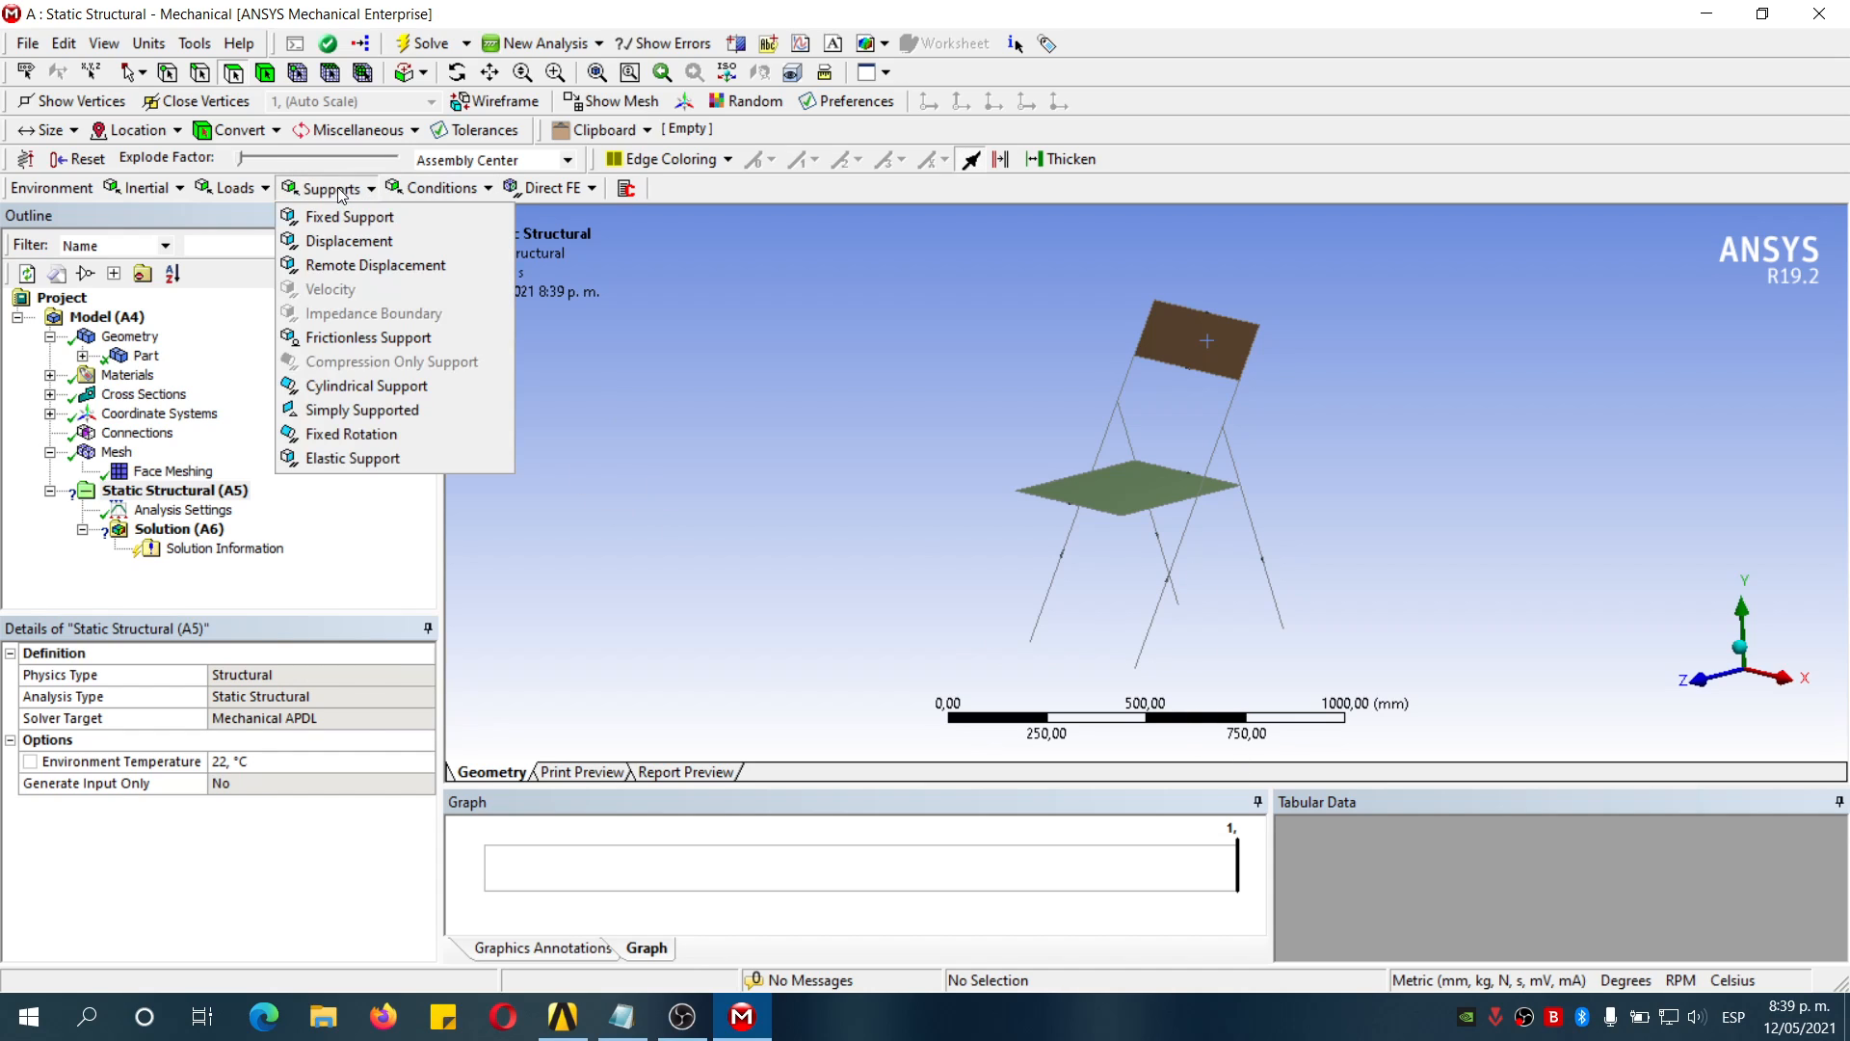
left_click(405, 244)
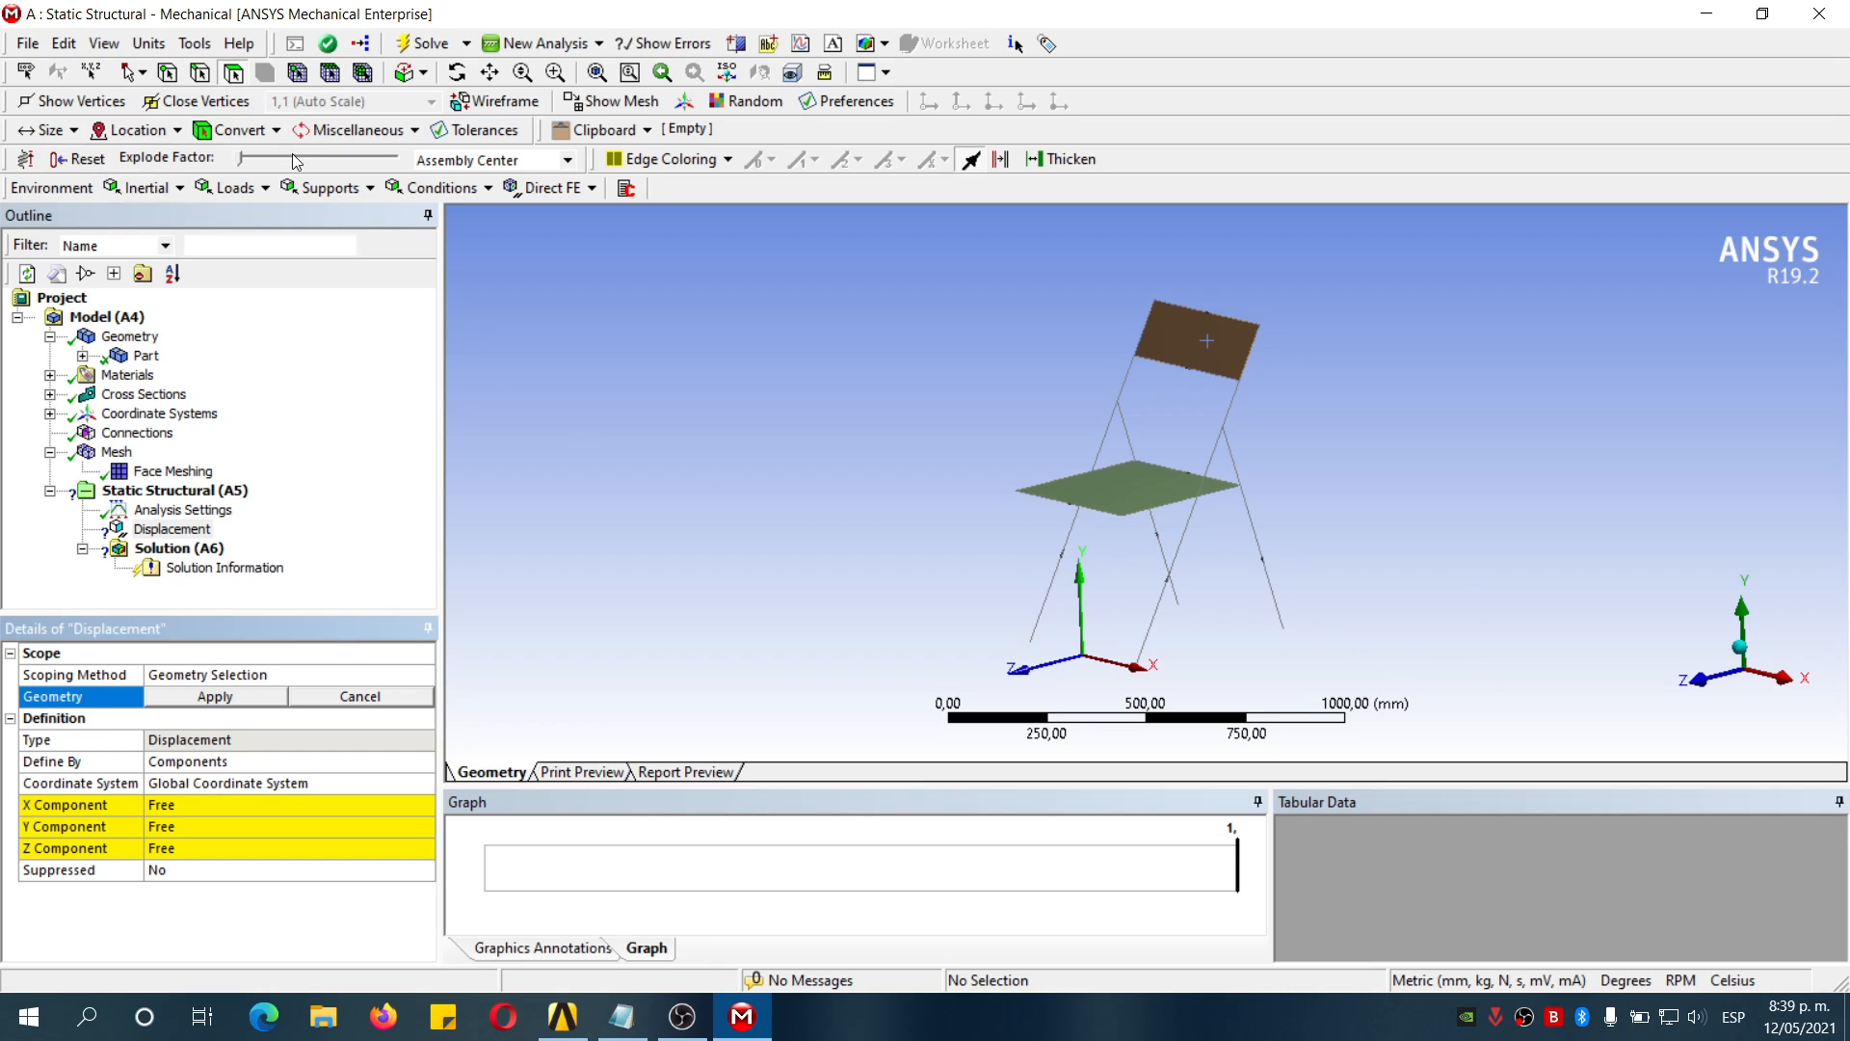
left_click(168, 72)
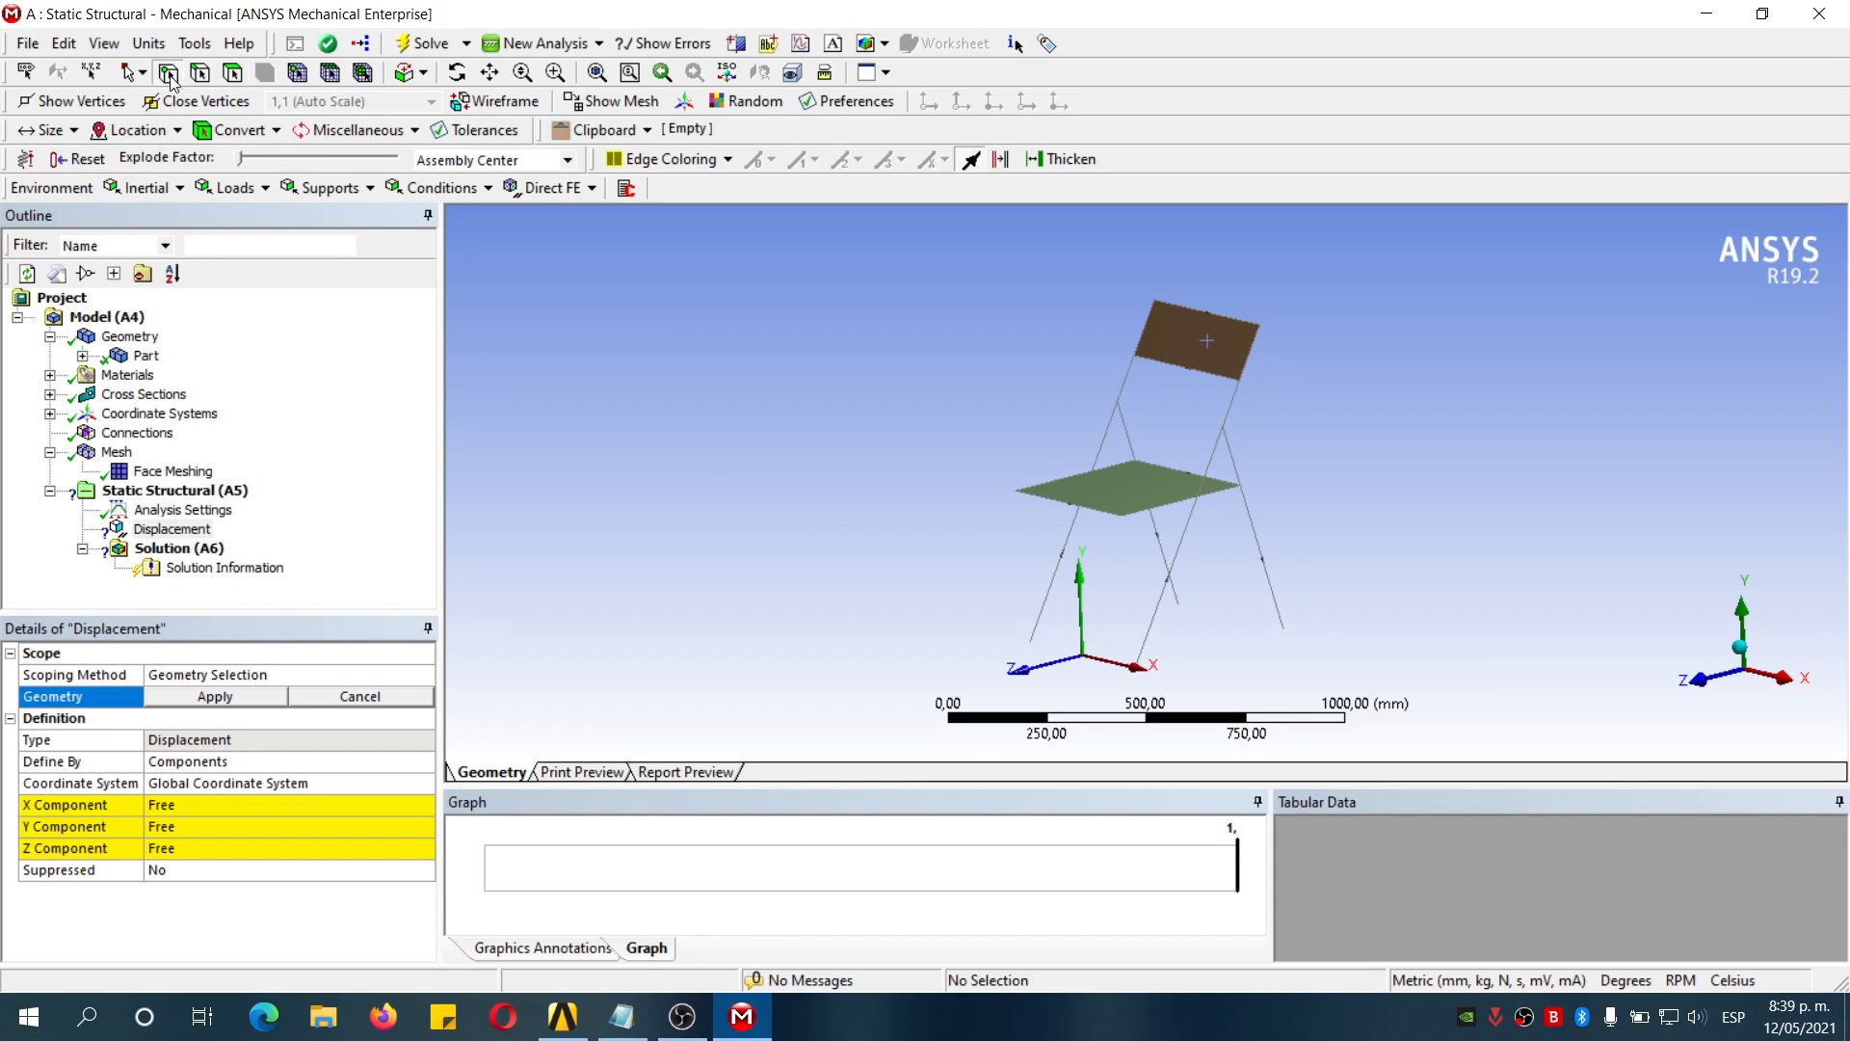
left_click(1288, 631)
left_click(1184, 600, "ctrl")
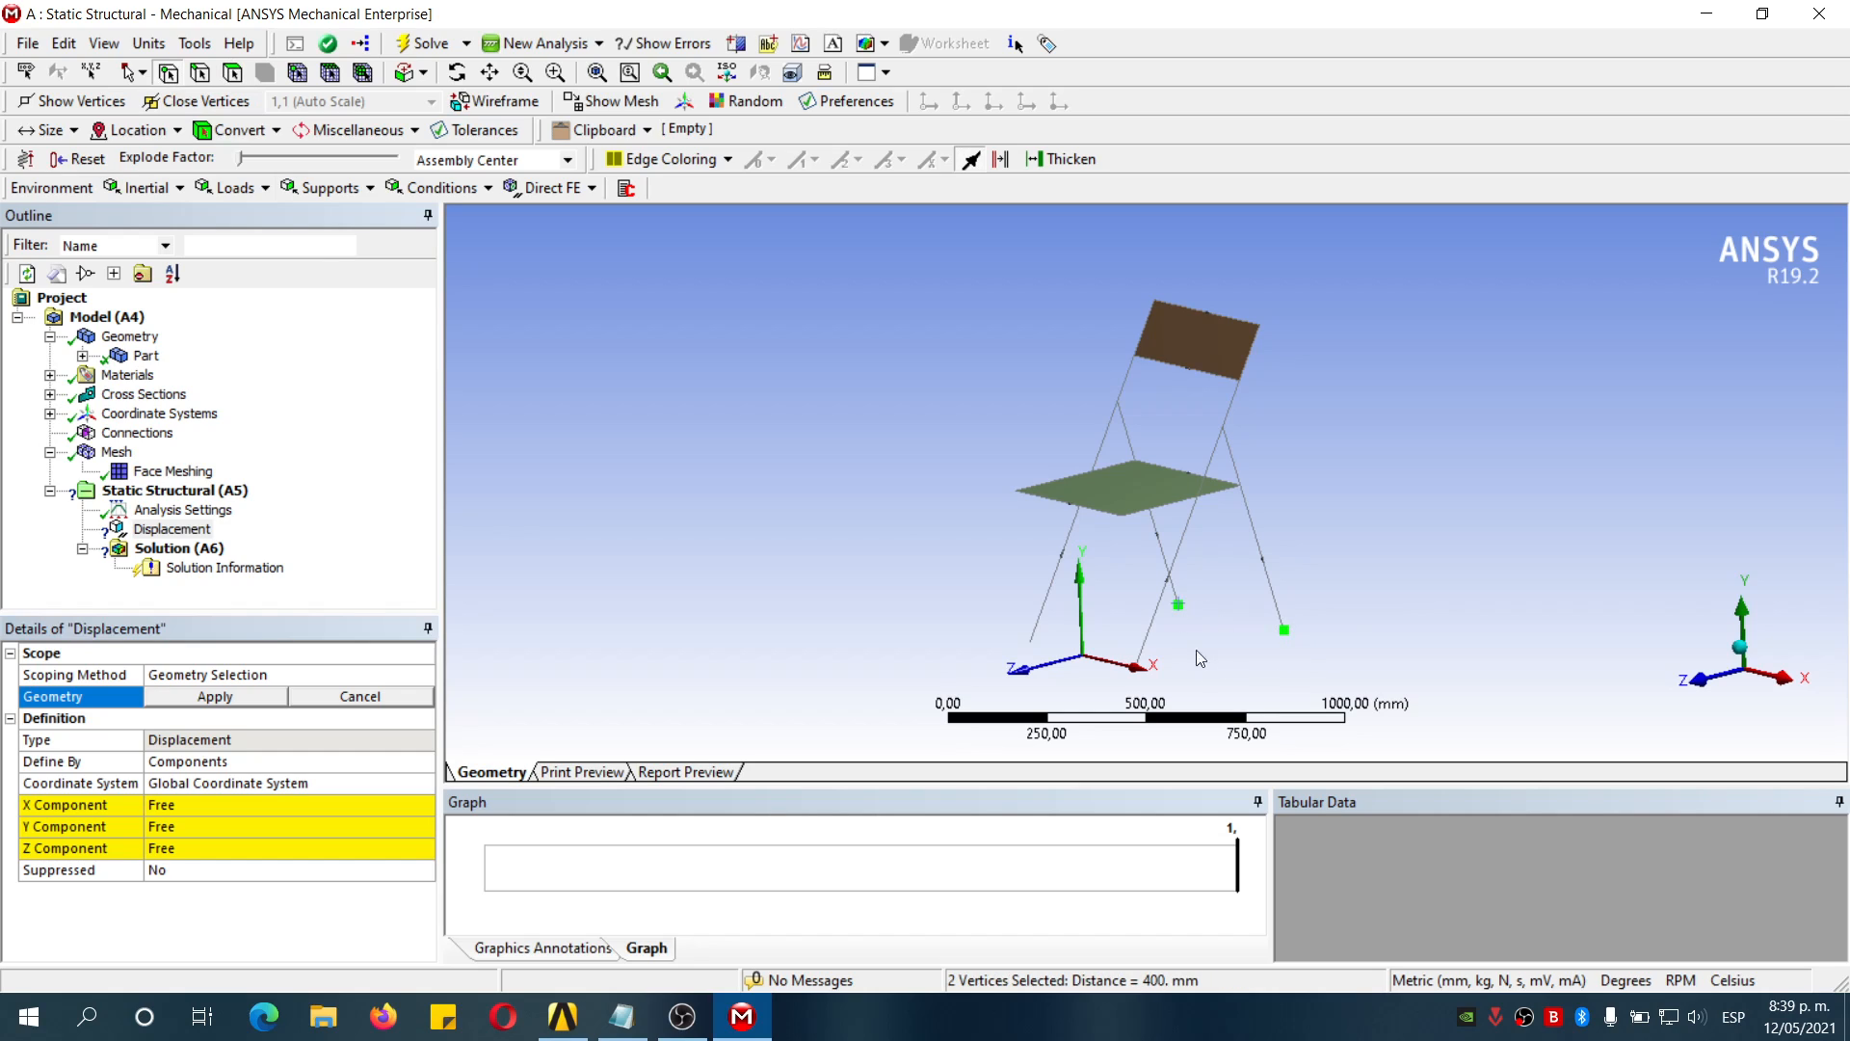
left_click(214, 697)
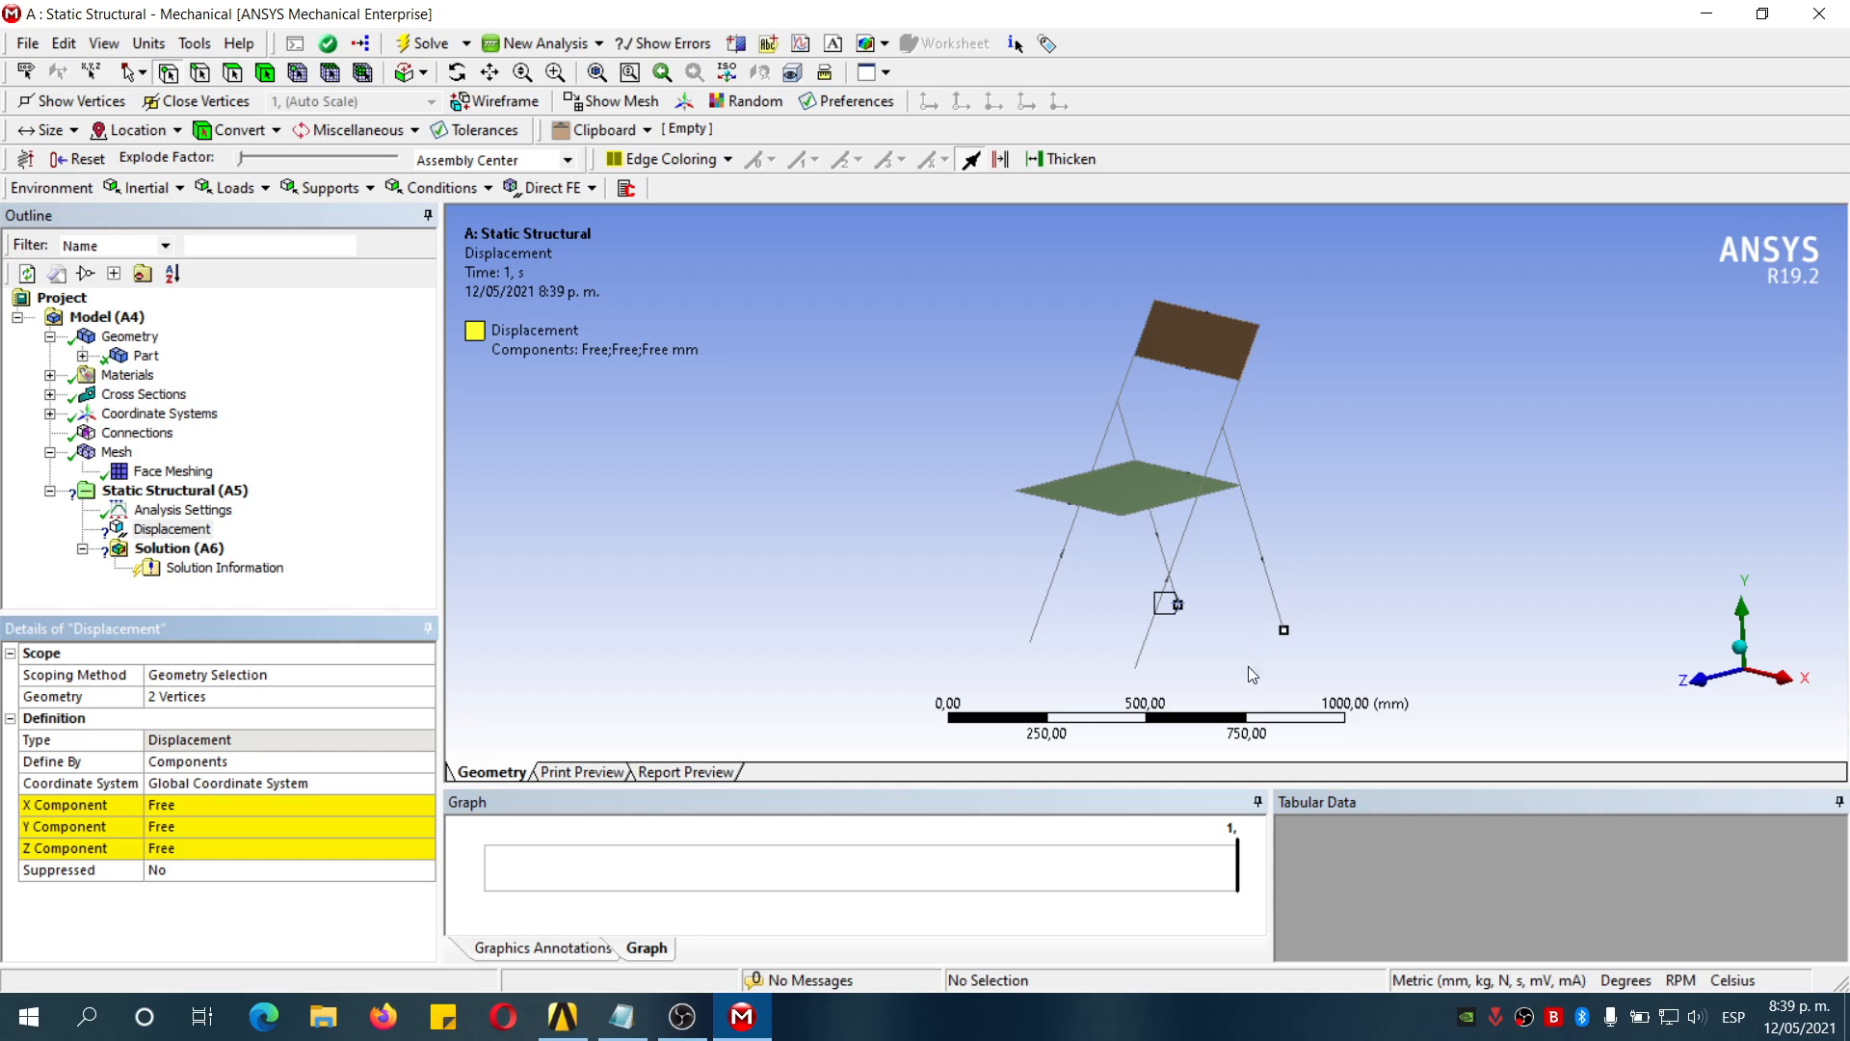
Set the X, Y and Z components of the rear legs' displacement to 0 mm
left_click(177, 807)
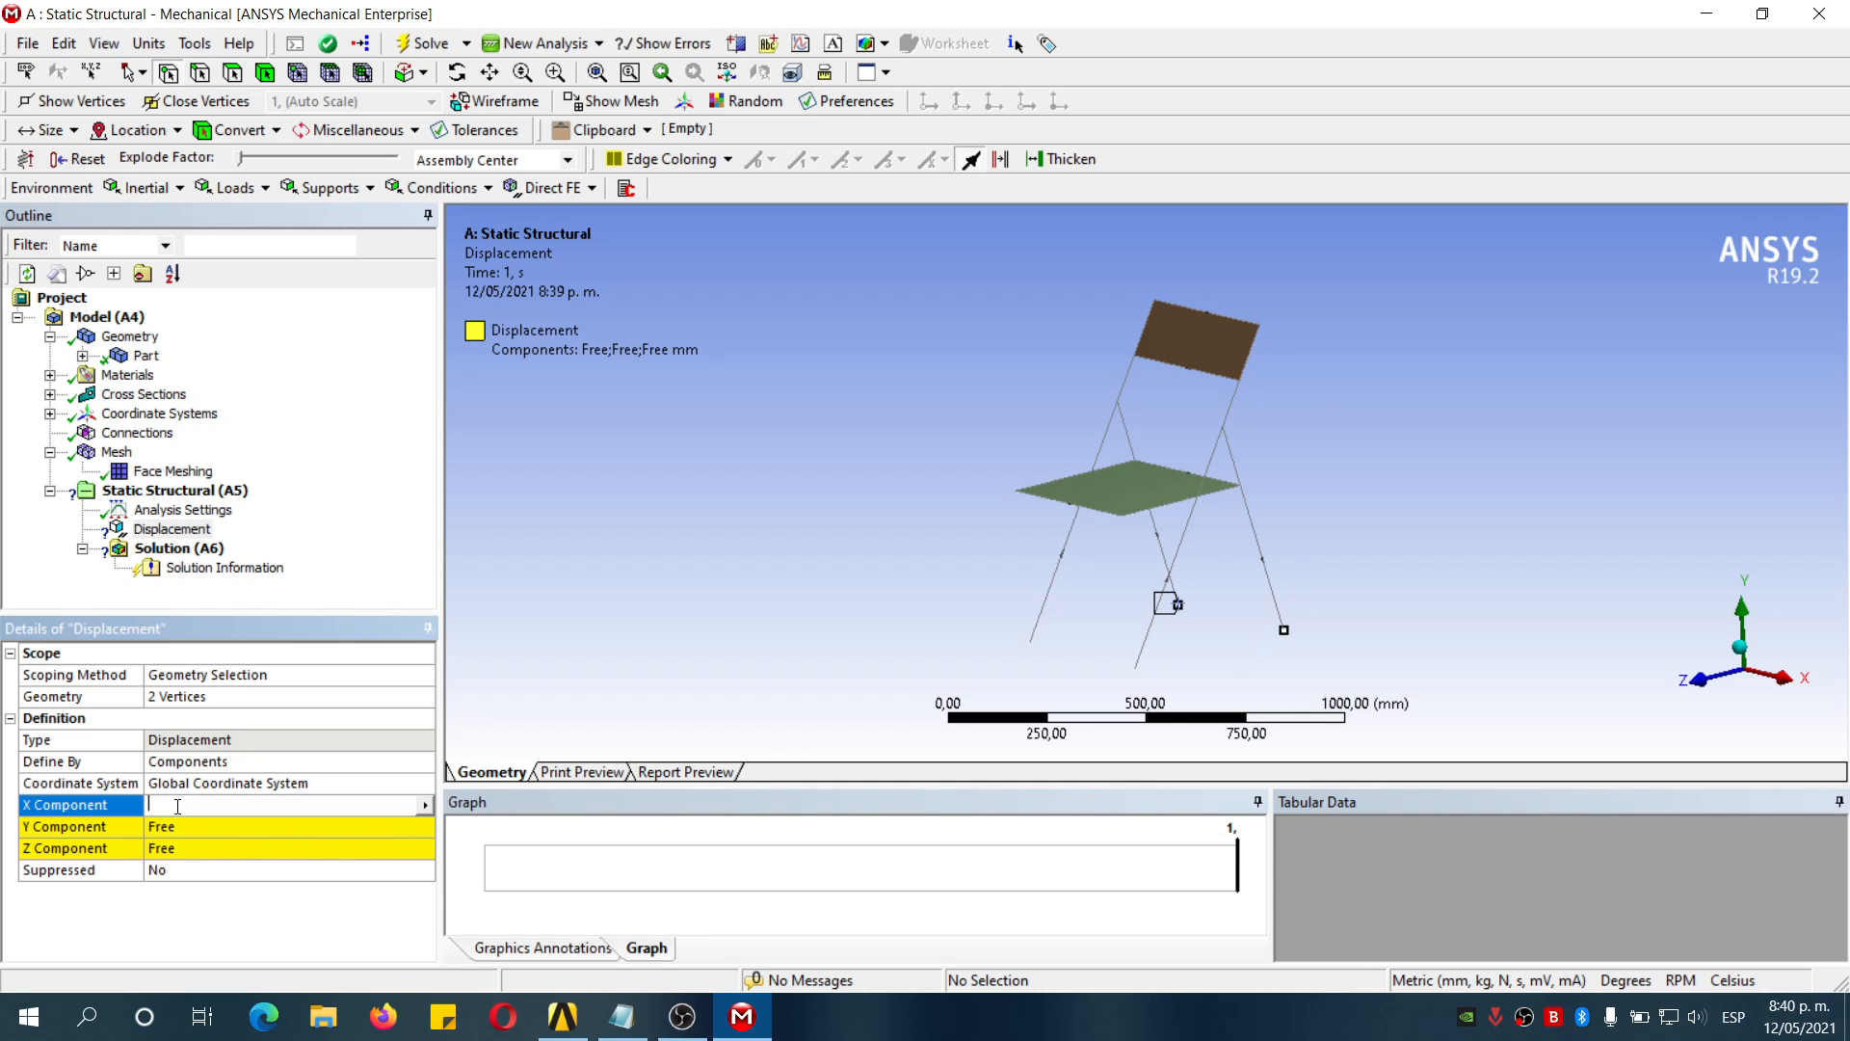
type("0")
left_click(185, 829)
type("0")
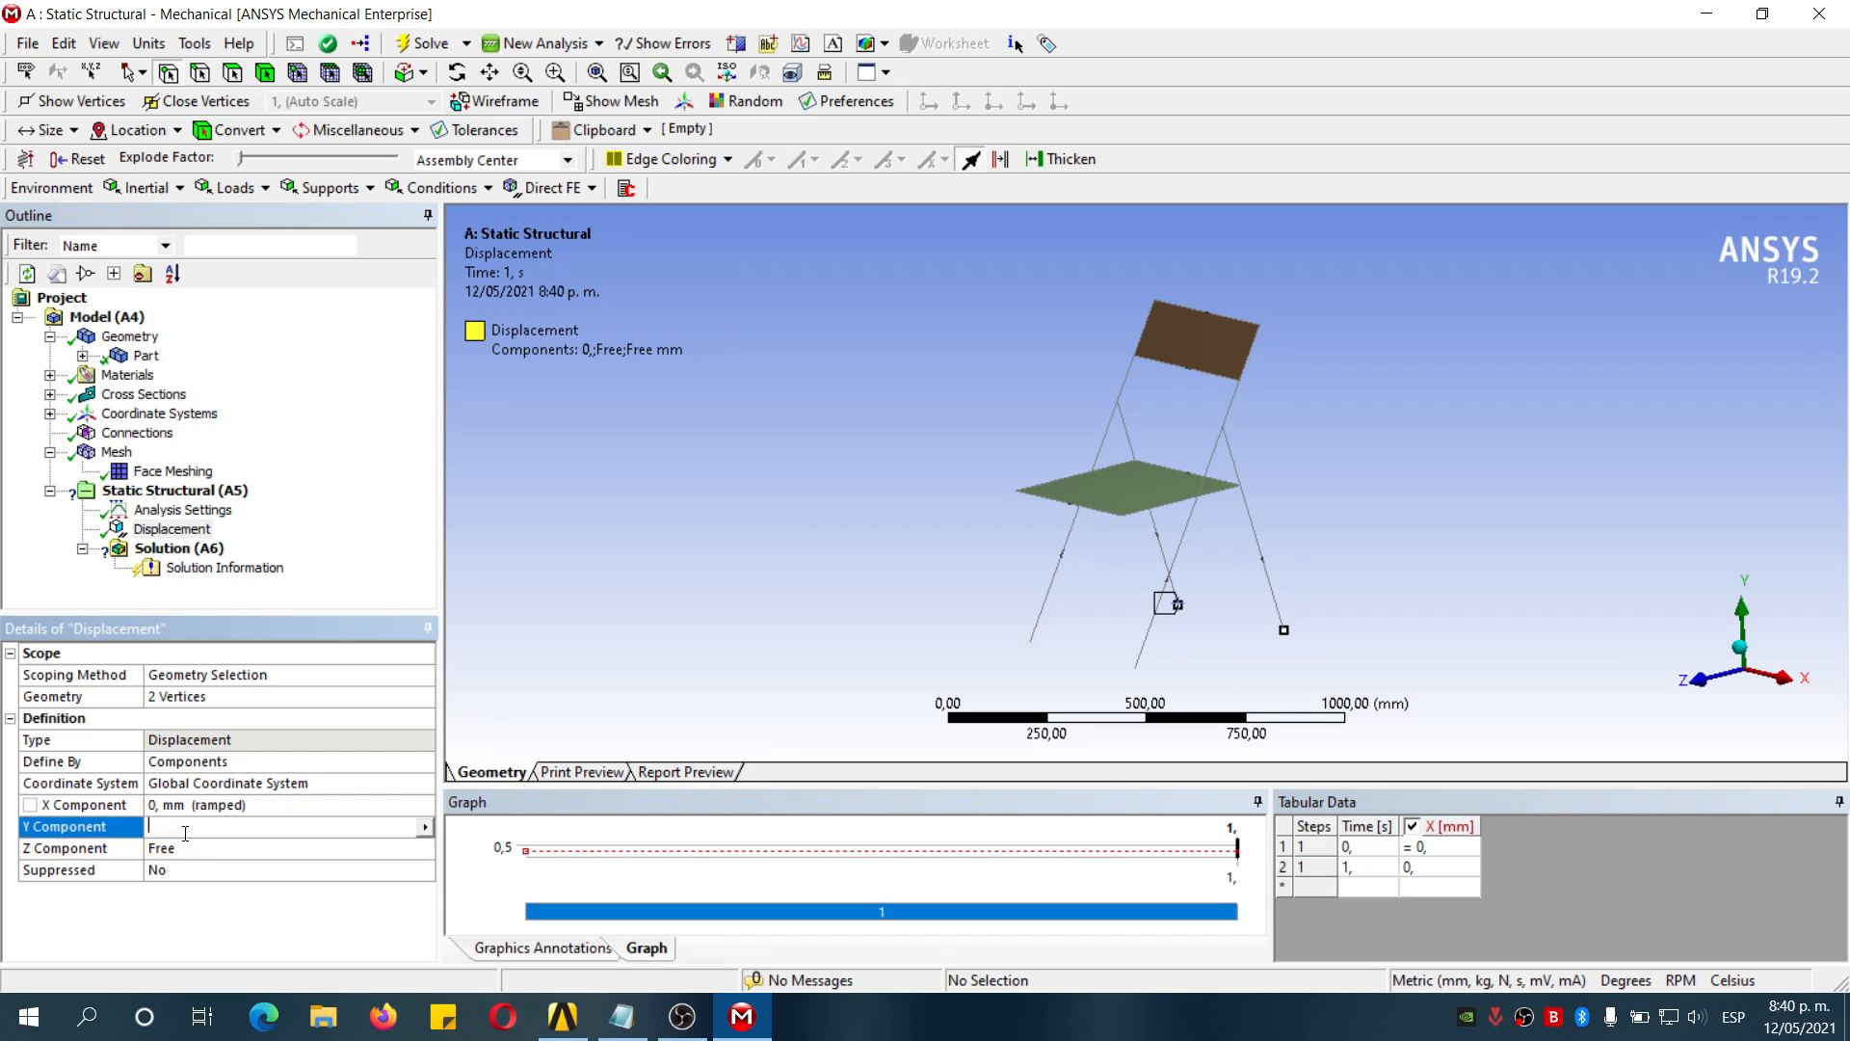
left_click(207, 855)
type("0")
key("Return")
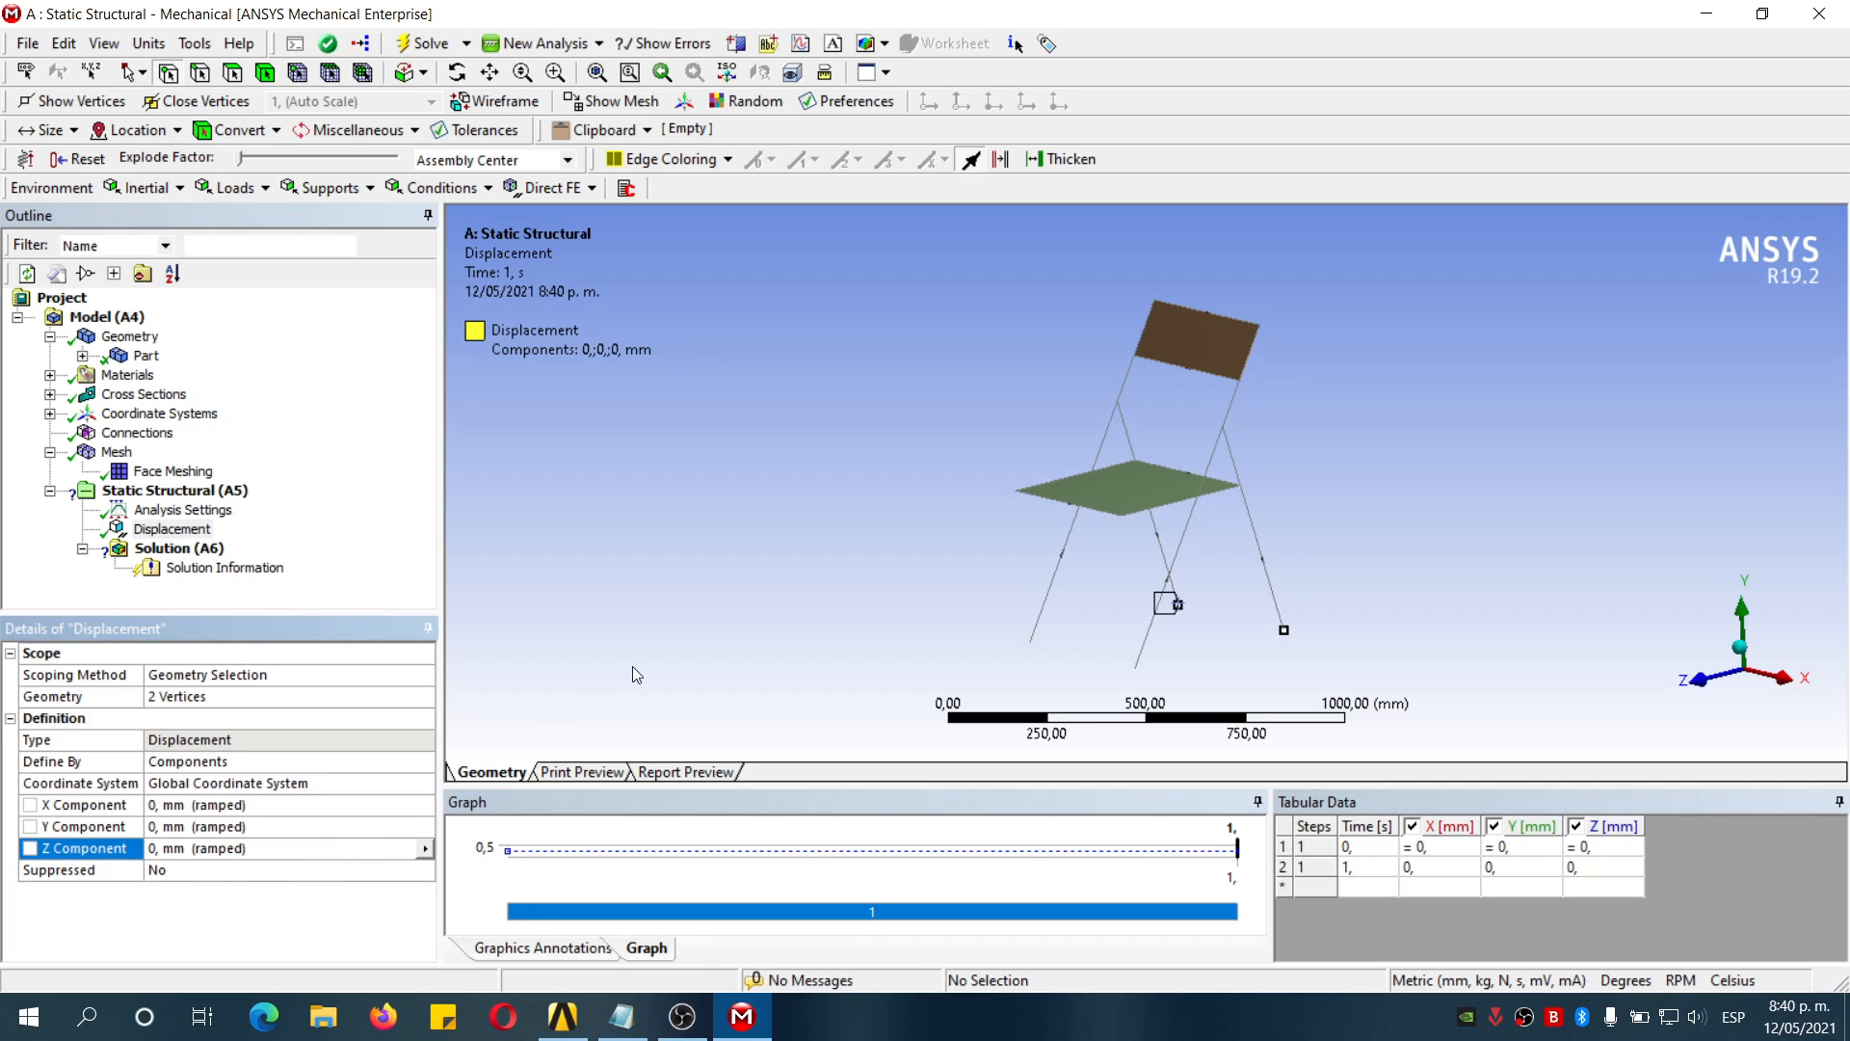
Add a second Displacement support scoped to the two front leg end vertices
left_click(332, 190)
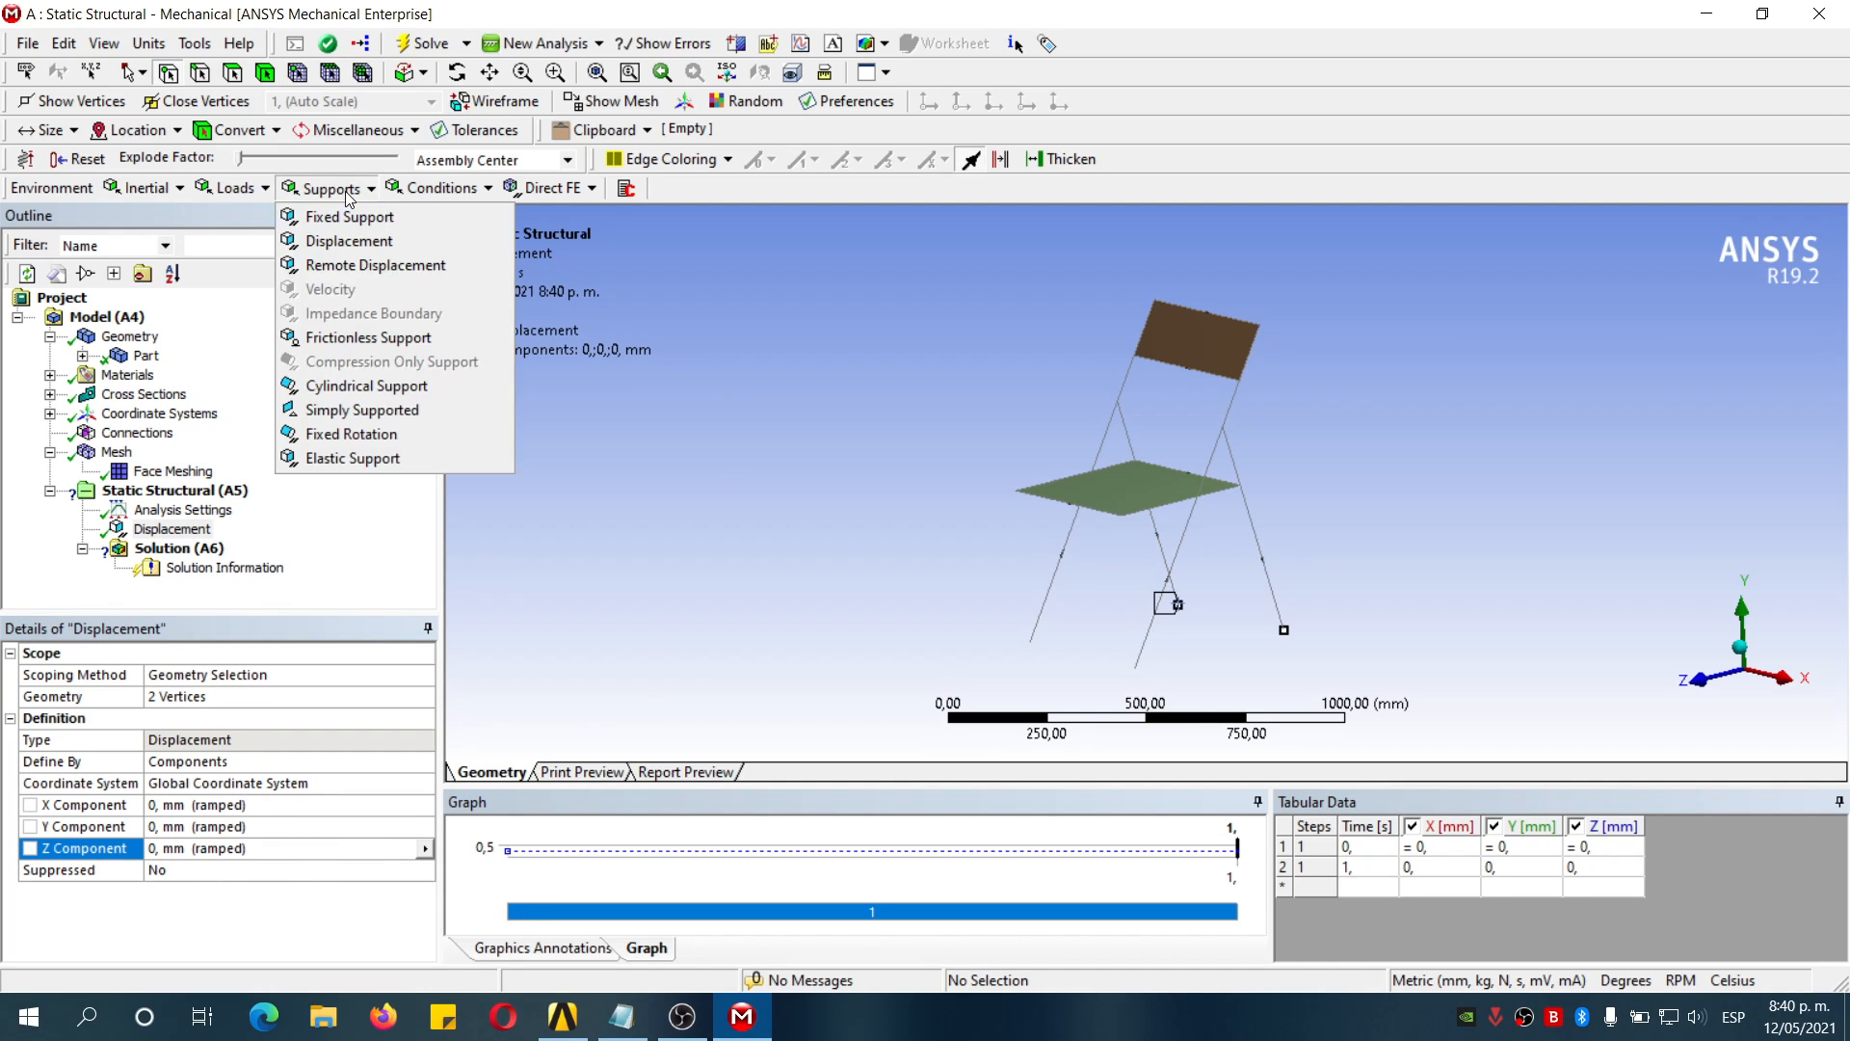
left_click(371, 242)
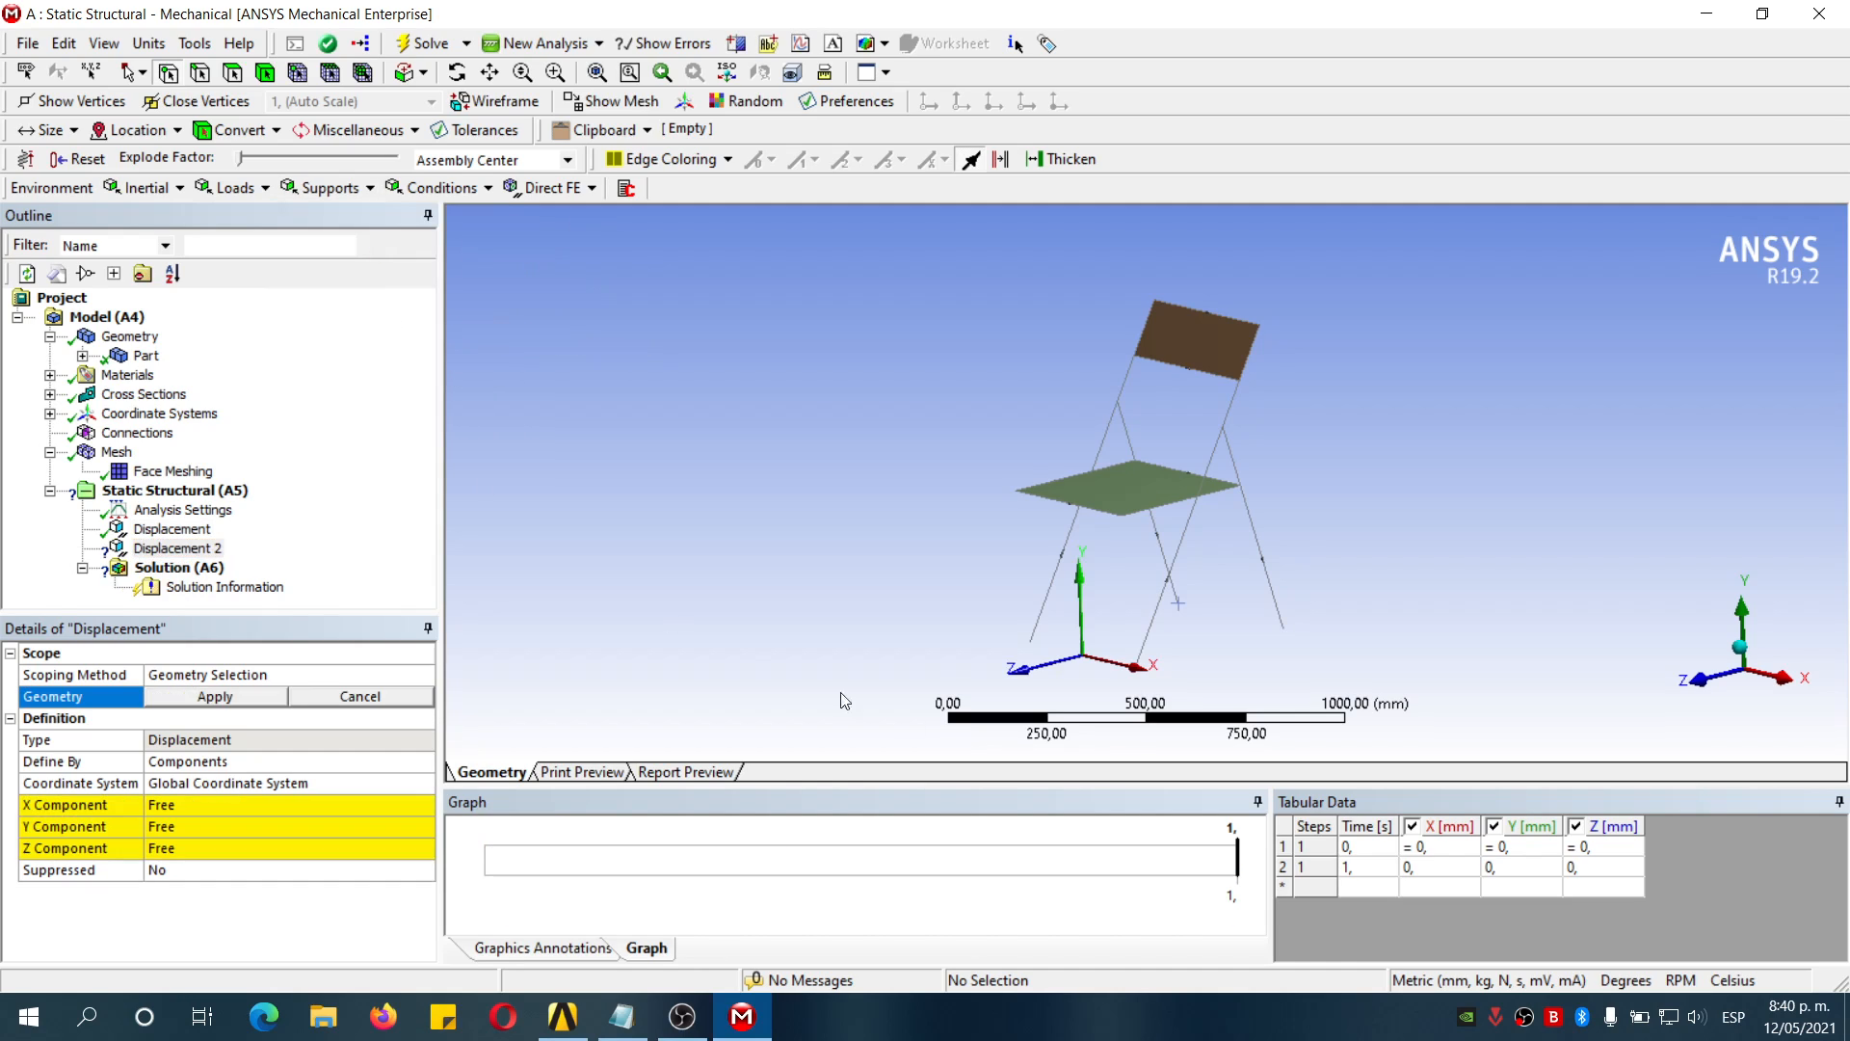
left_click(1028, 644)
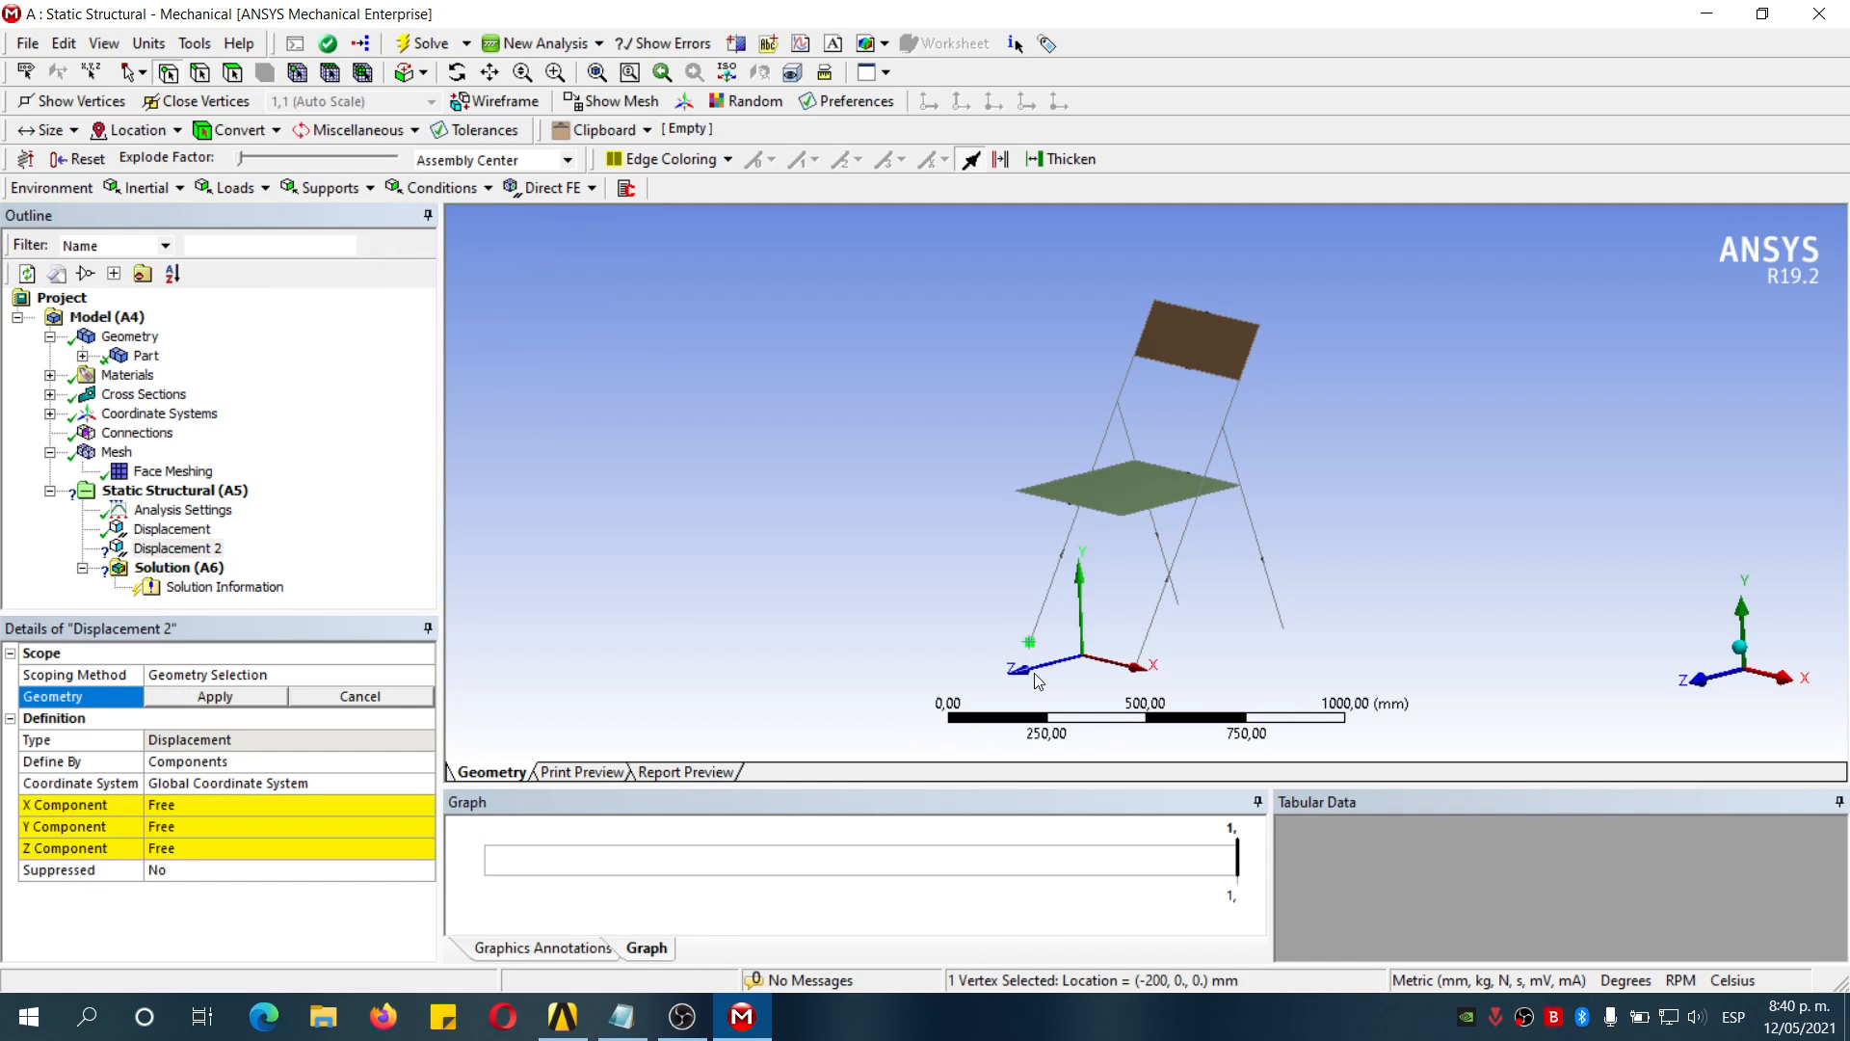
left_click(1135, 669, "ctrl")
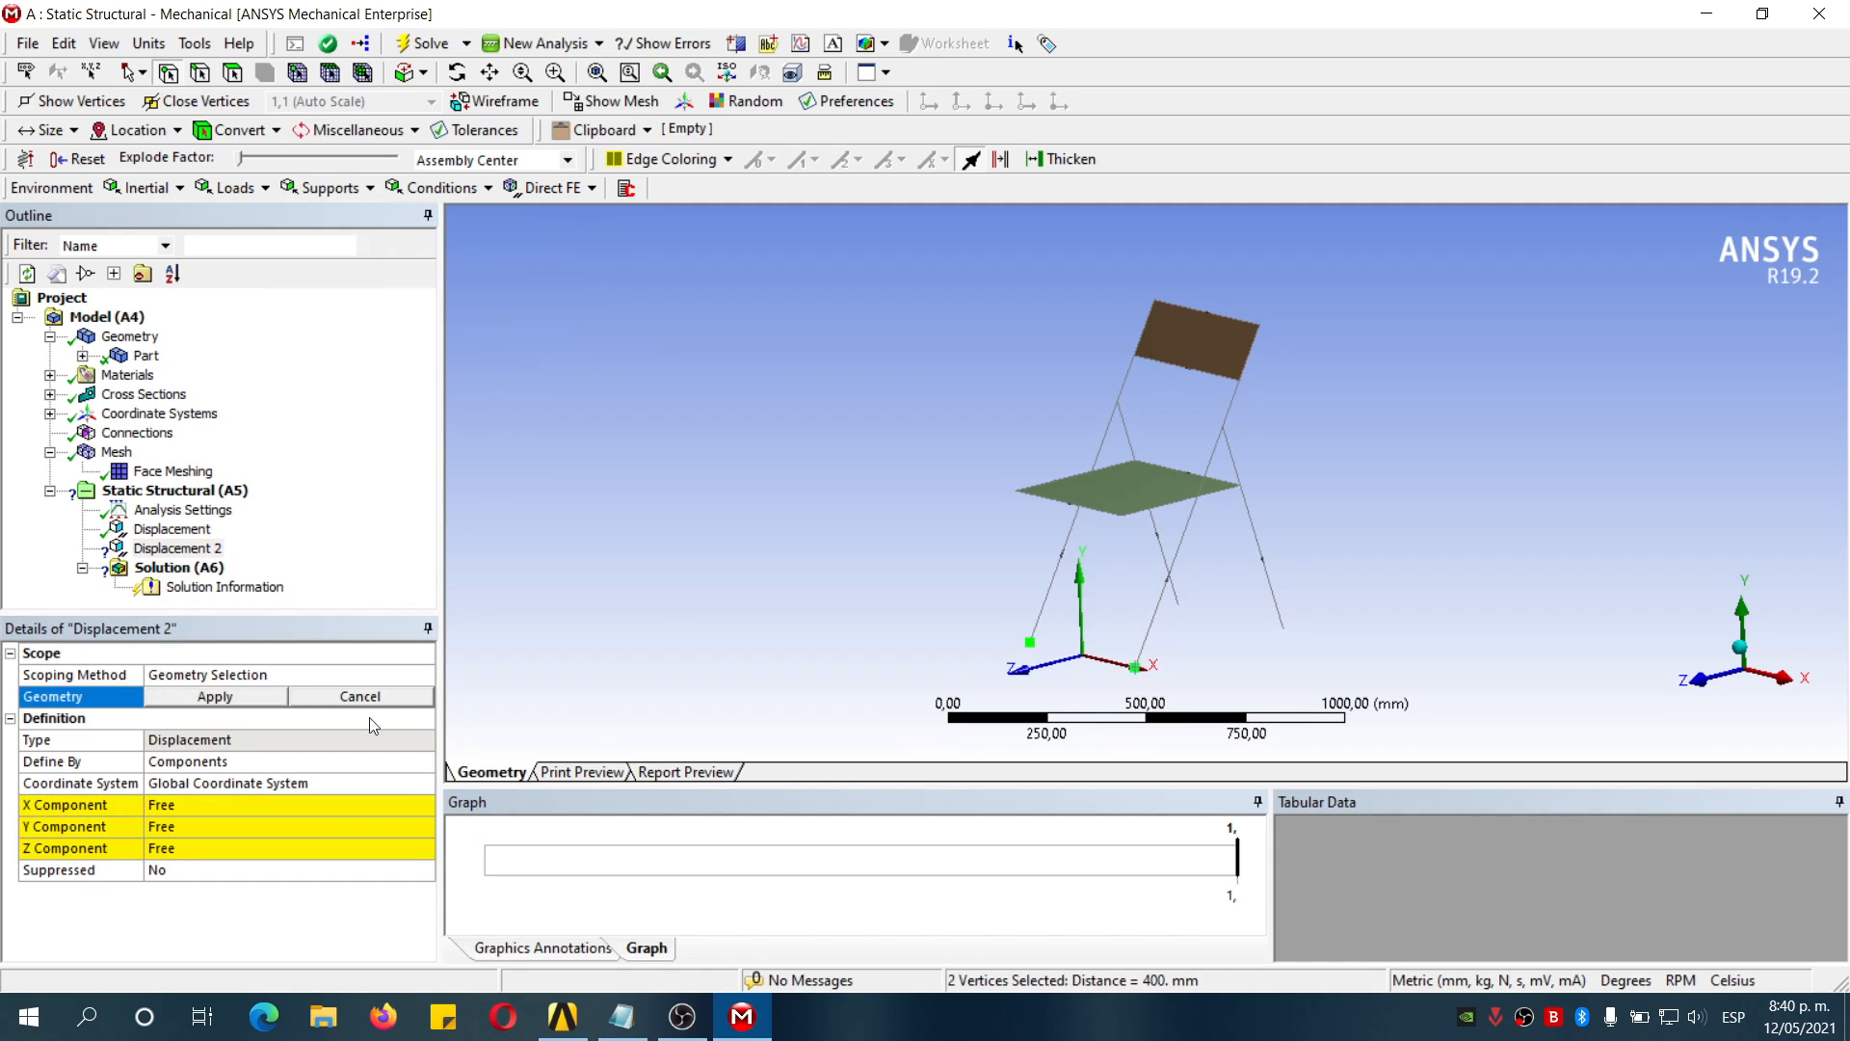
left_click(219, 698)
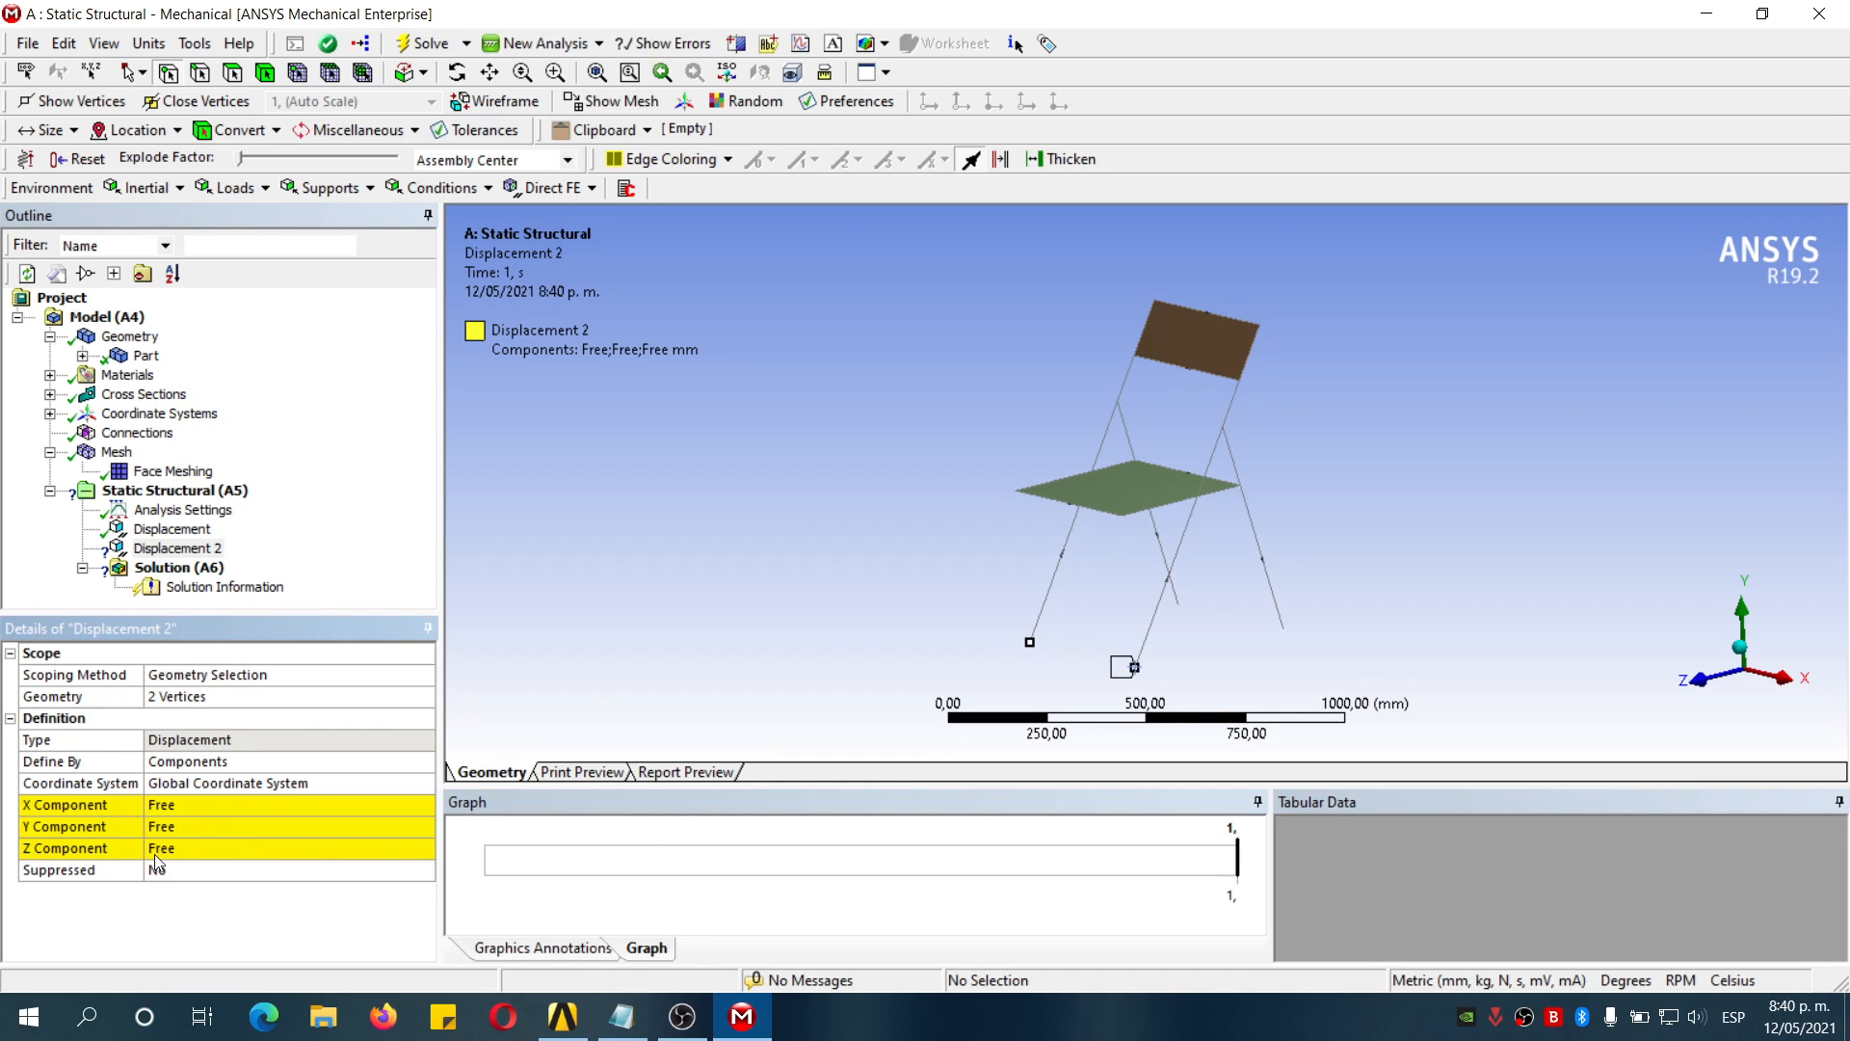
Set the front legs' displacement to 0 mm in X and Y, leaving the Z component free
left_click(193, 805)
type("0")
left_click(175, 832)
type("0")
key("Return")
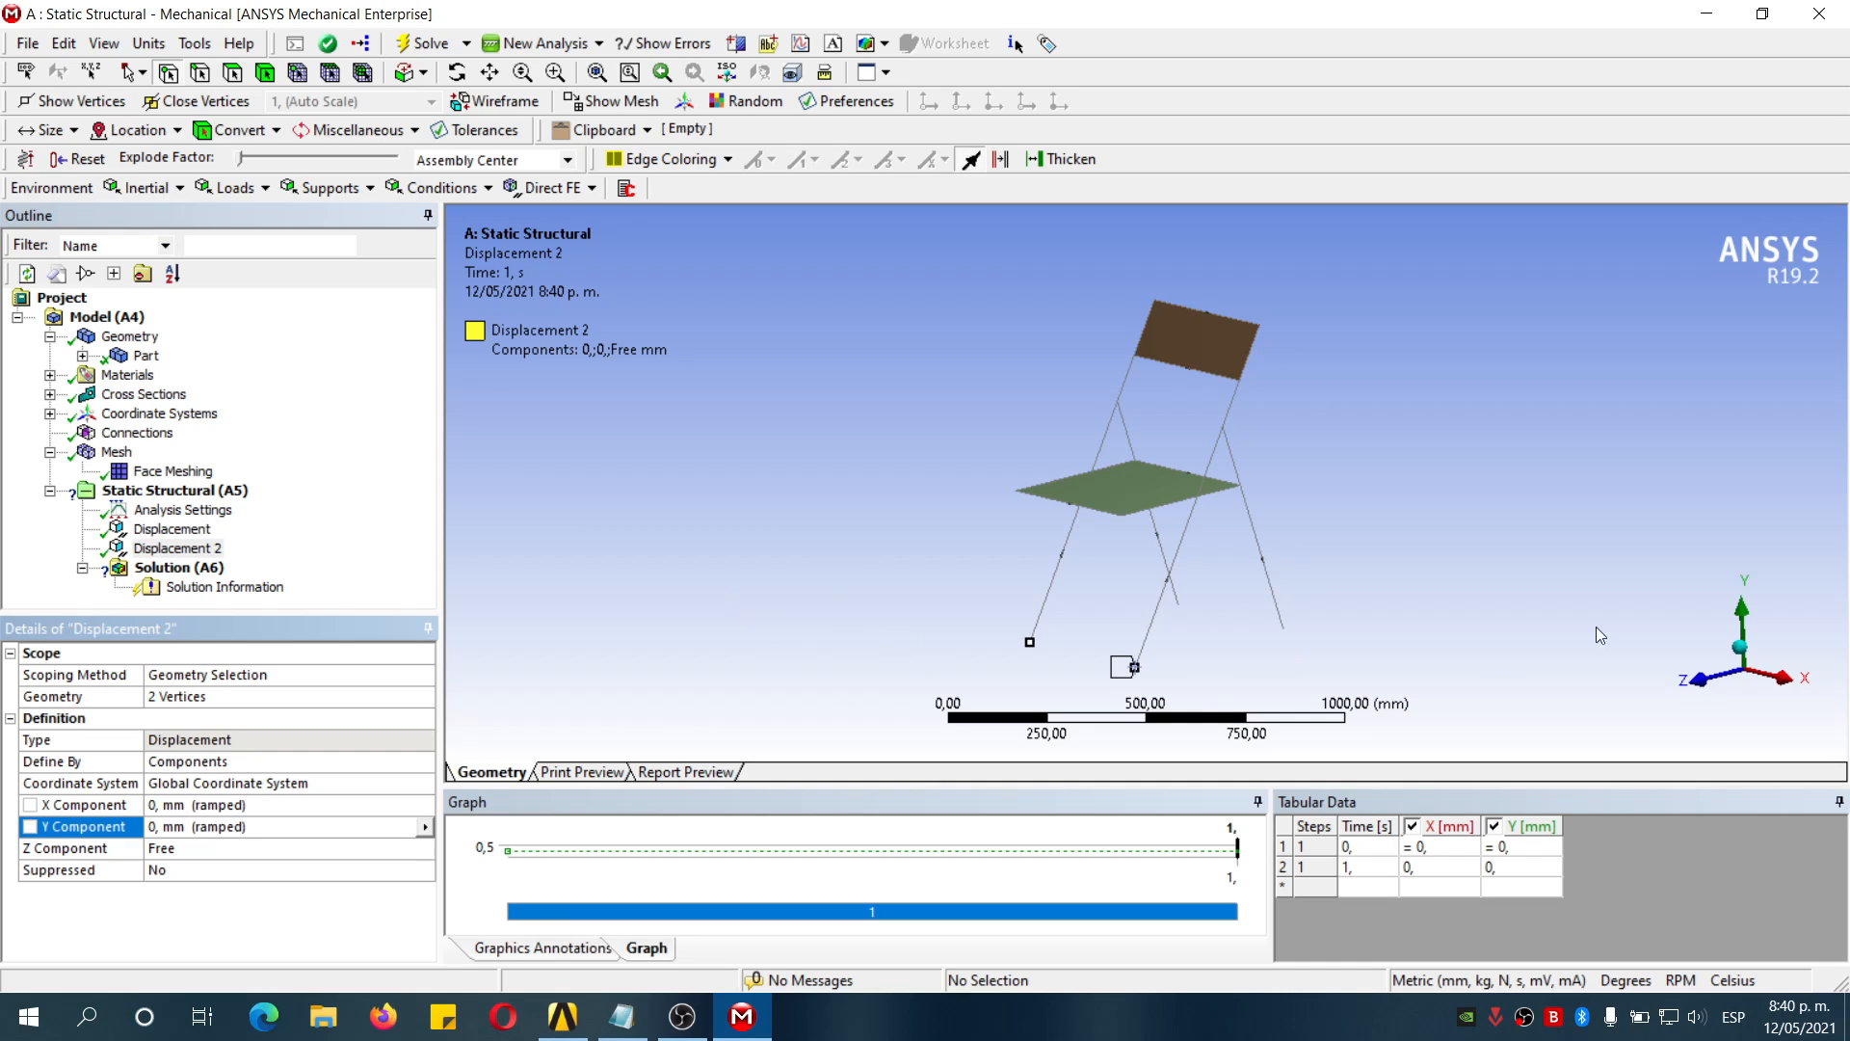
middle_click_drag(879, 618, 853, 651)
left_click(301, 552)
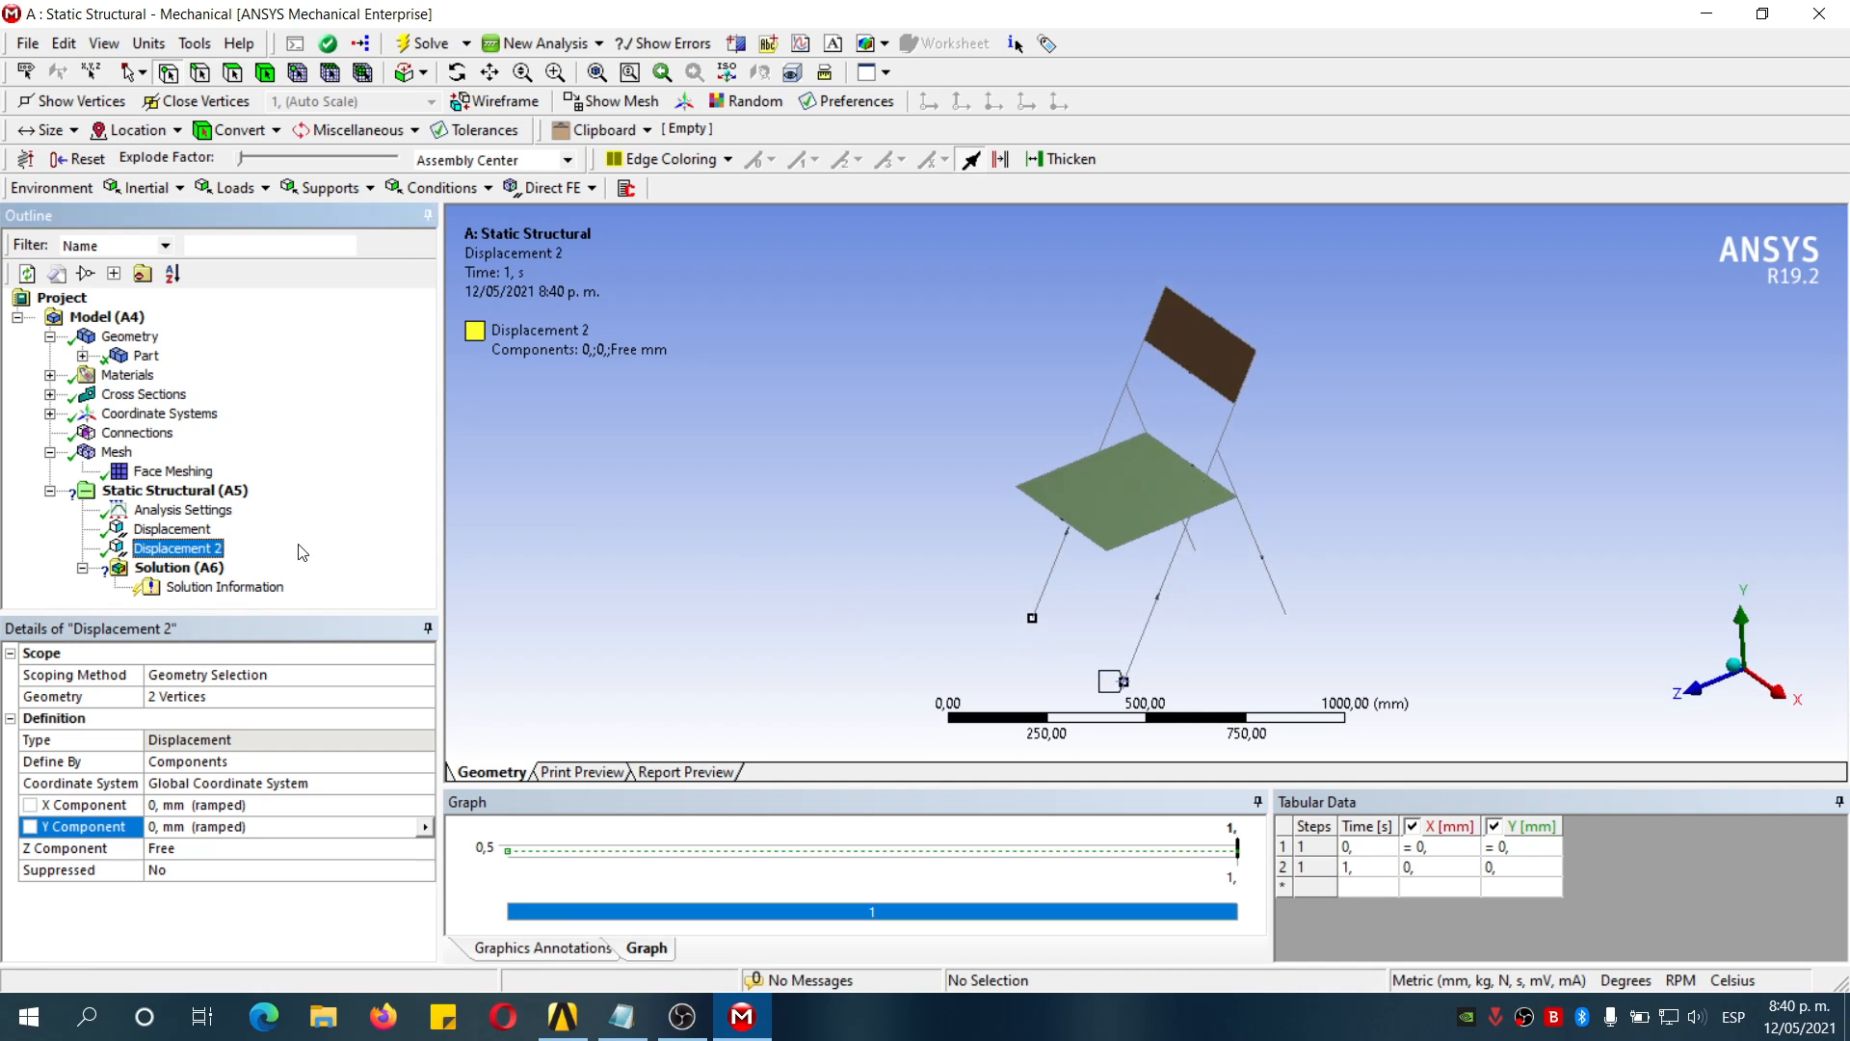
Add a Force load and scope it to the seat surface
left_click(1545, 543)
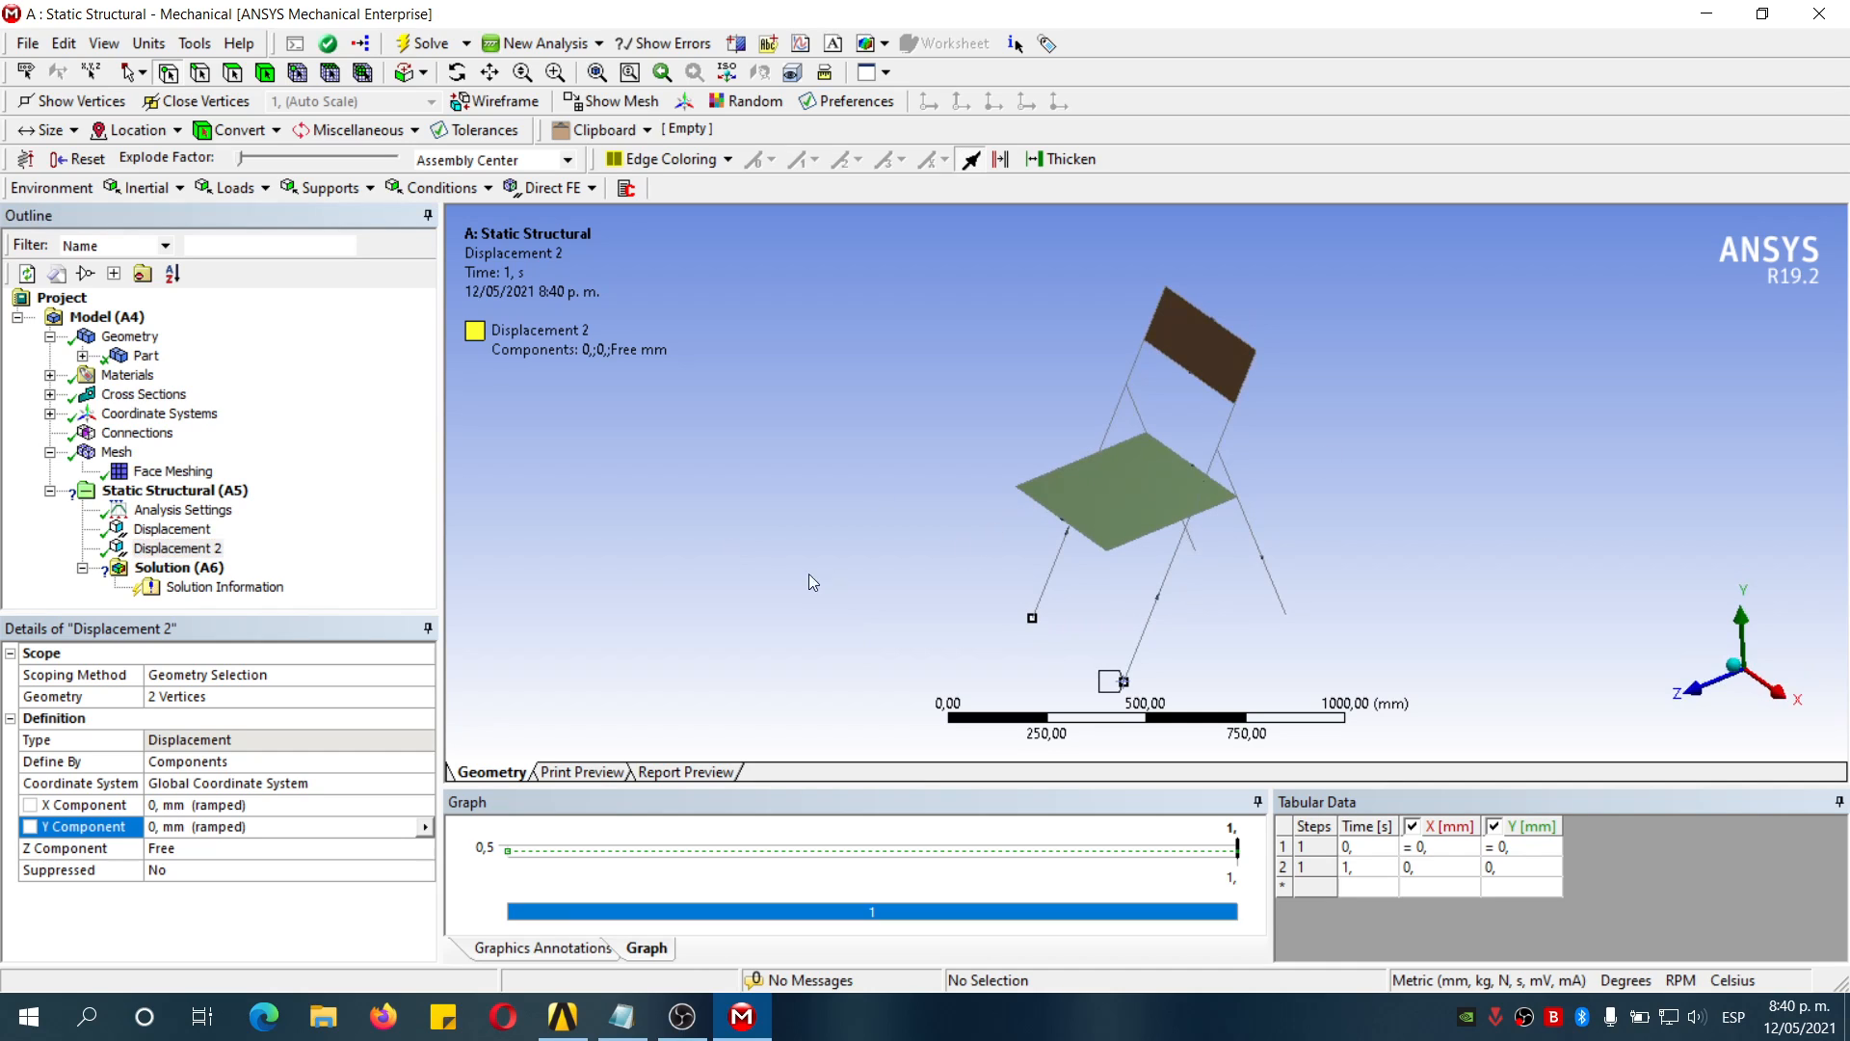
middle_click_drag(1395, 503, 1357, 473)
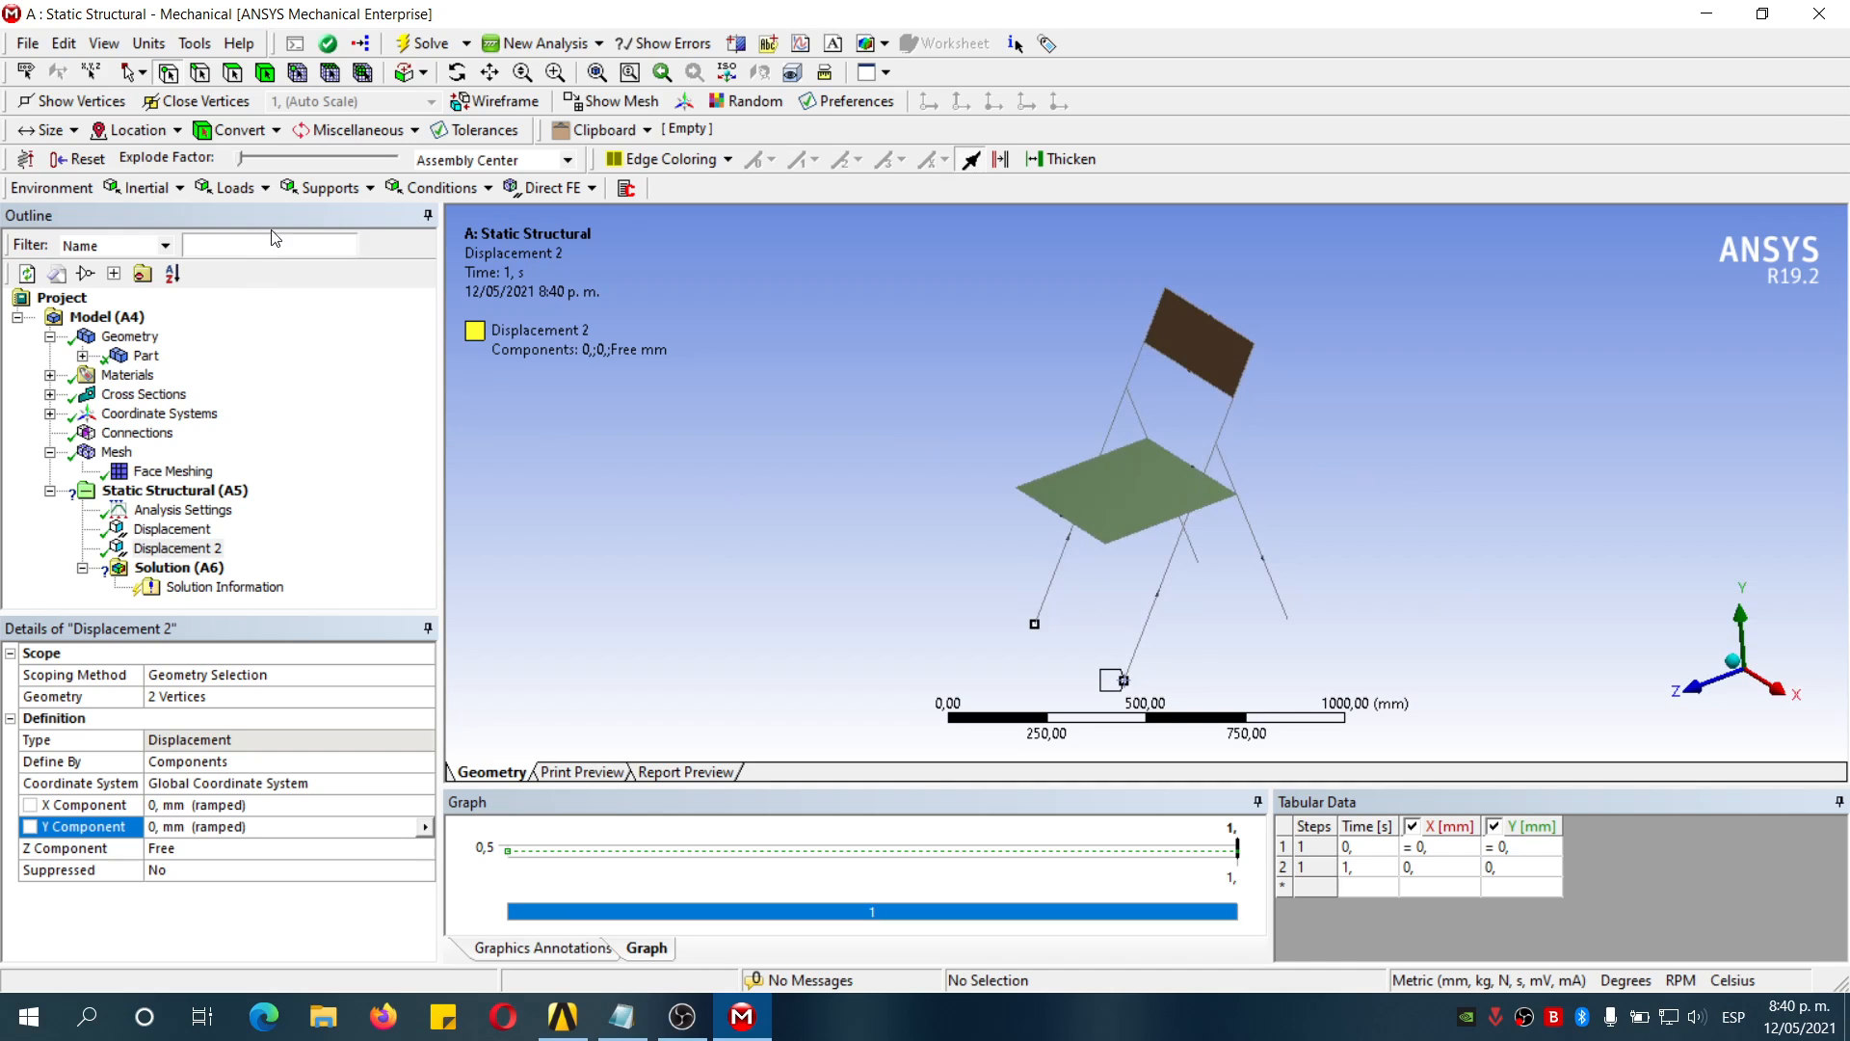
middle_click_drag(1394, 462, 1439, 466)
left_click(235, 189)
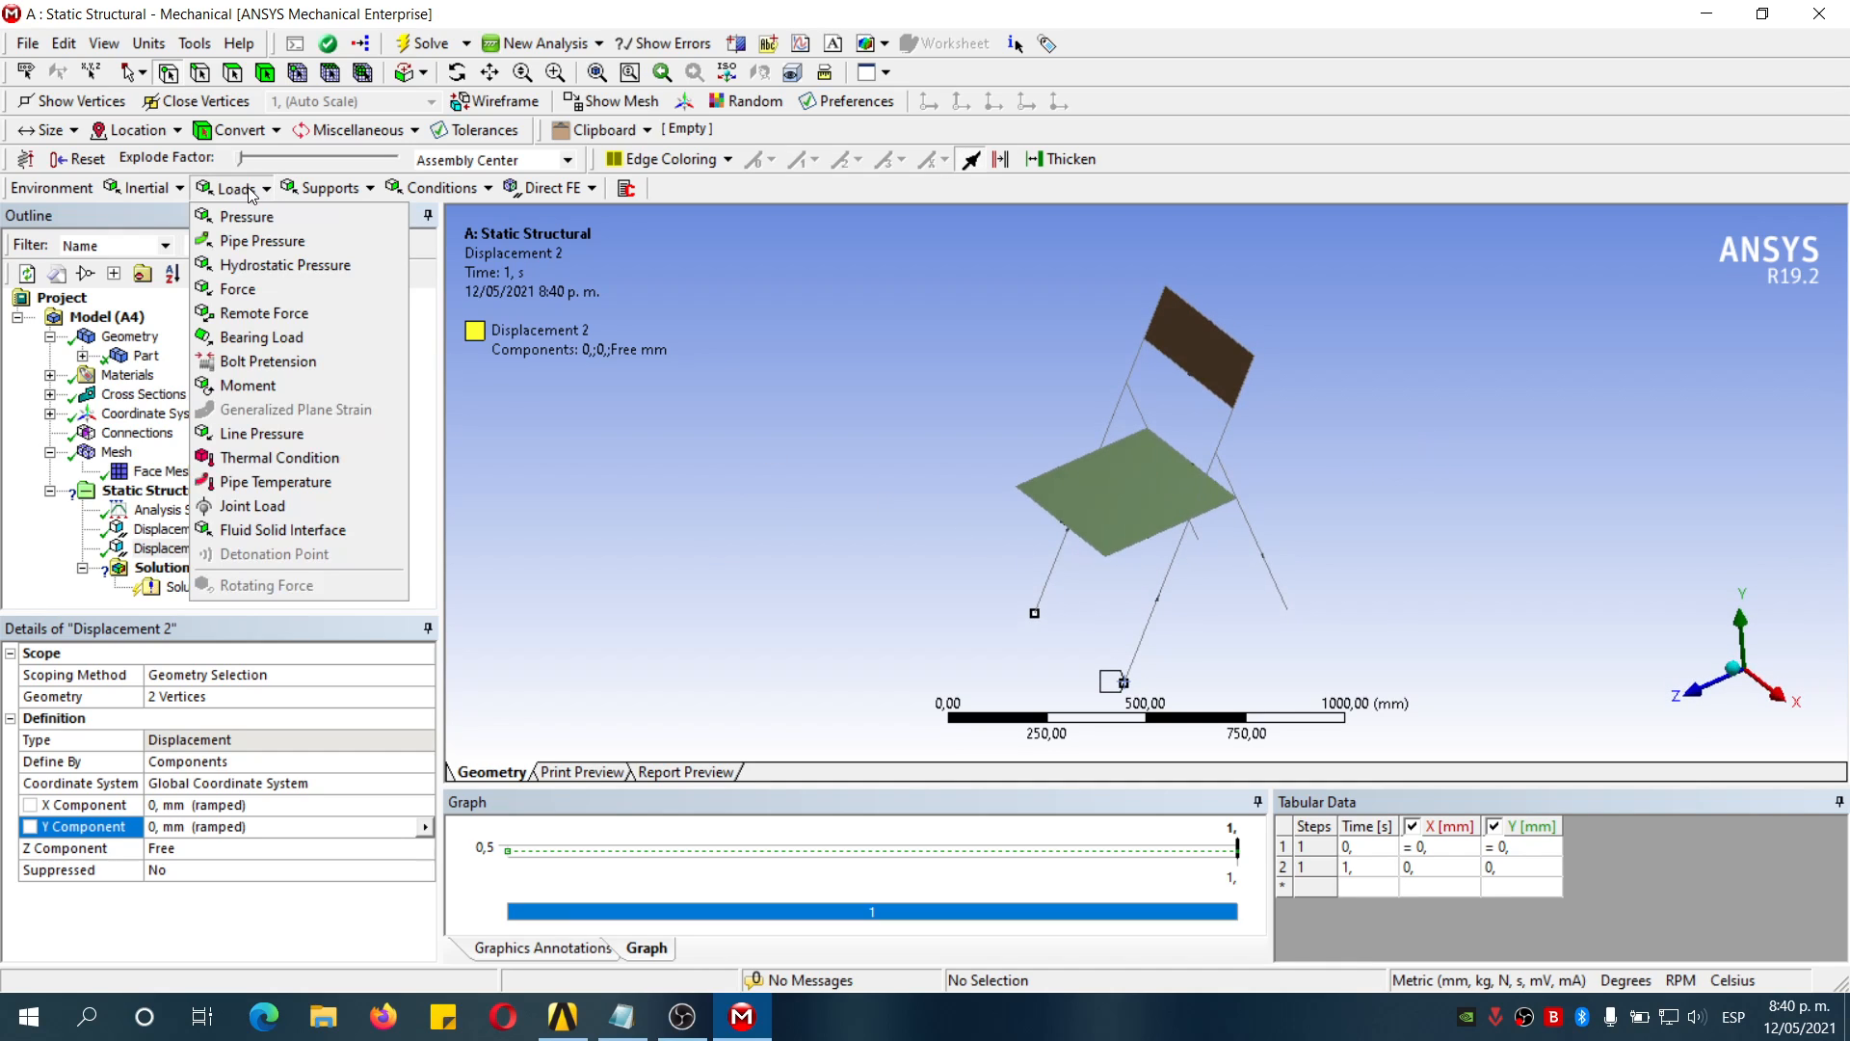
left_click(238, 289)
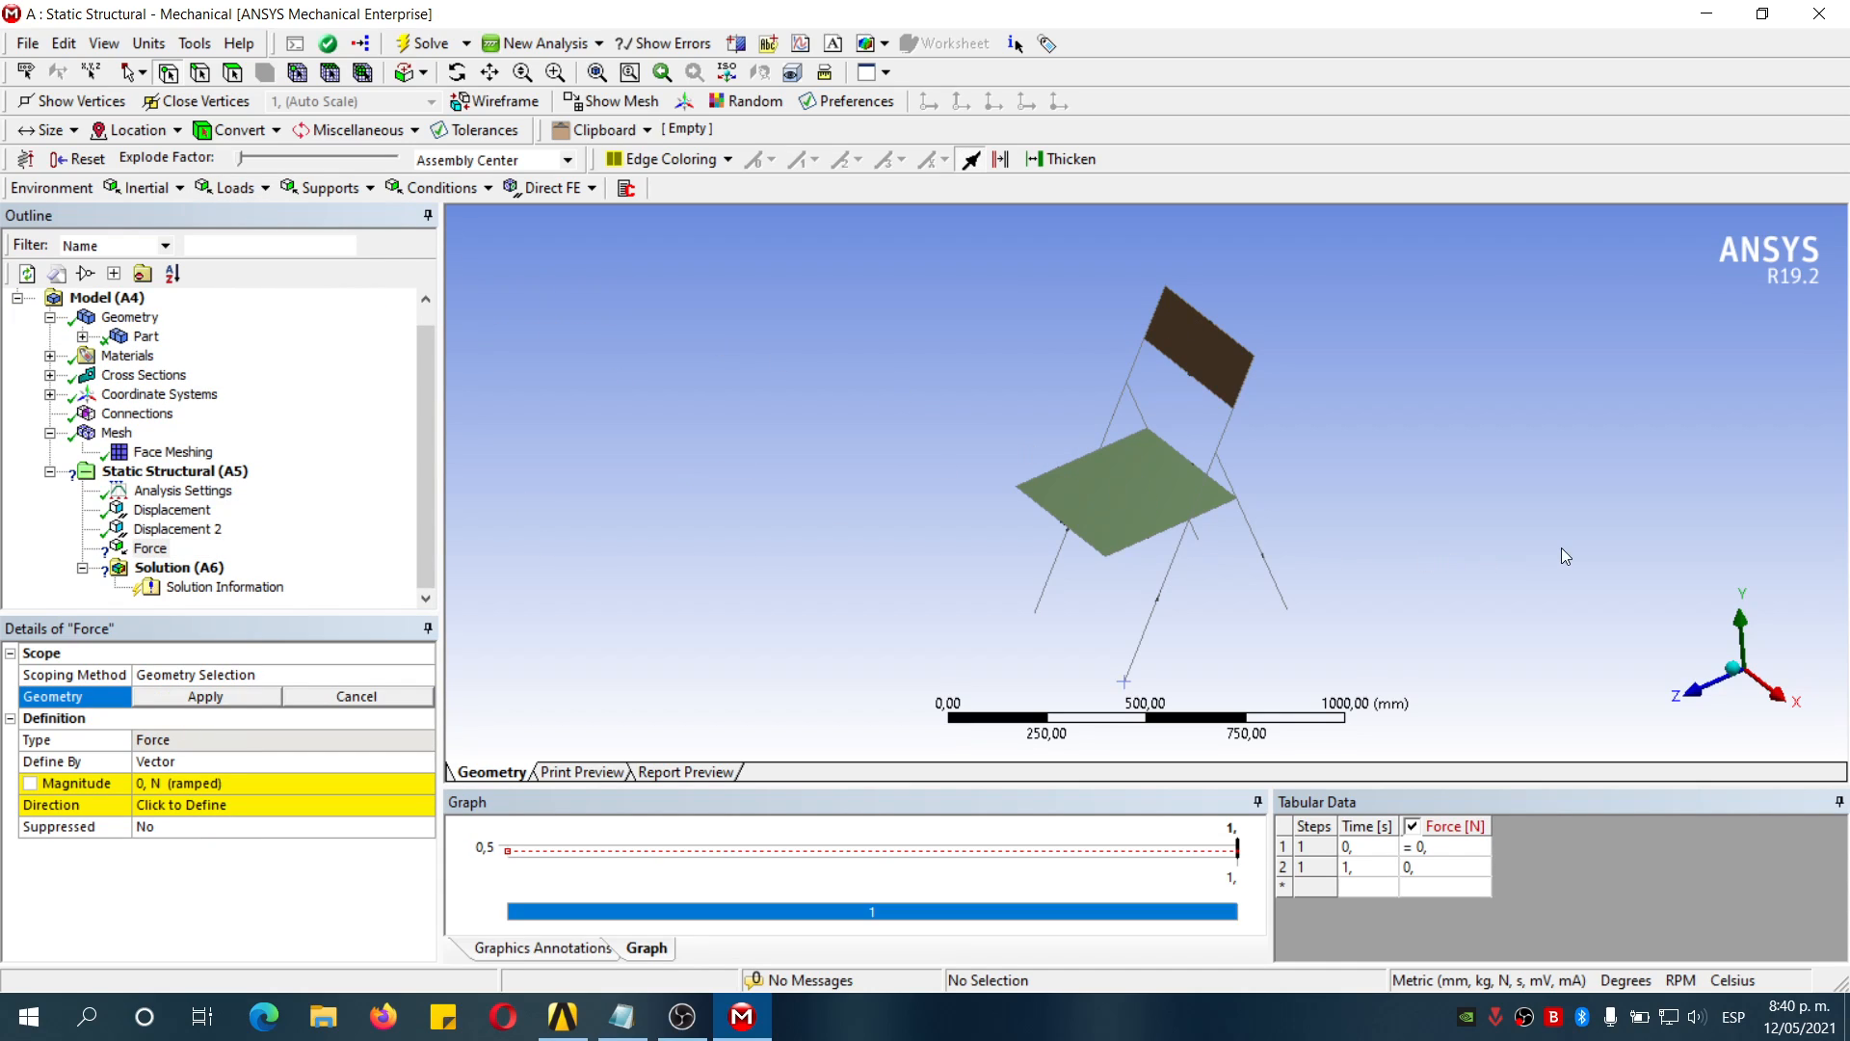
left_click(1142, 505)
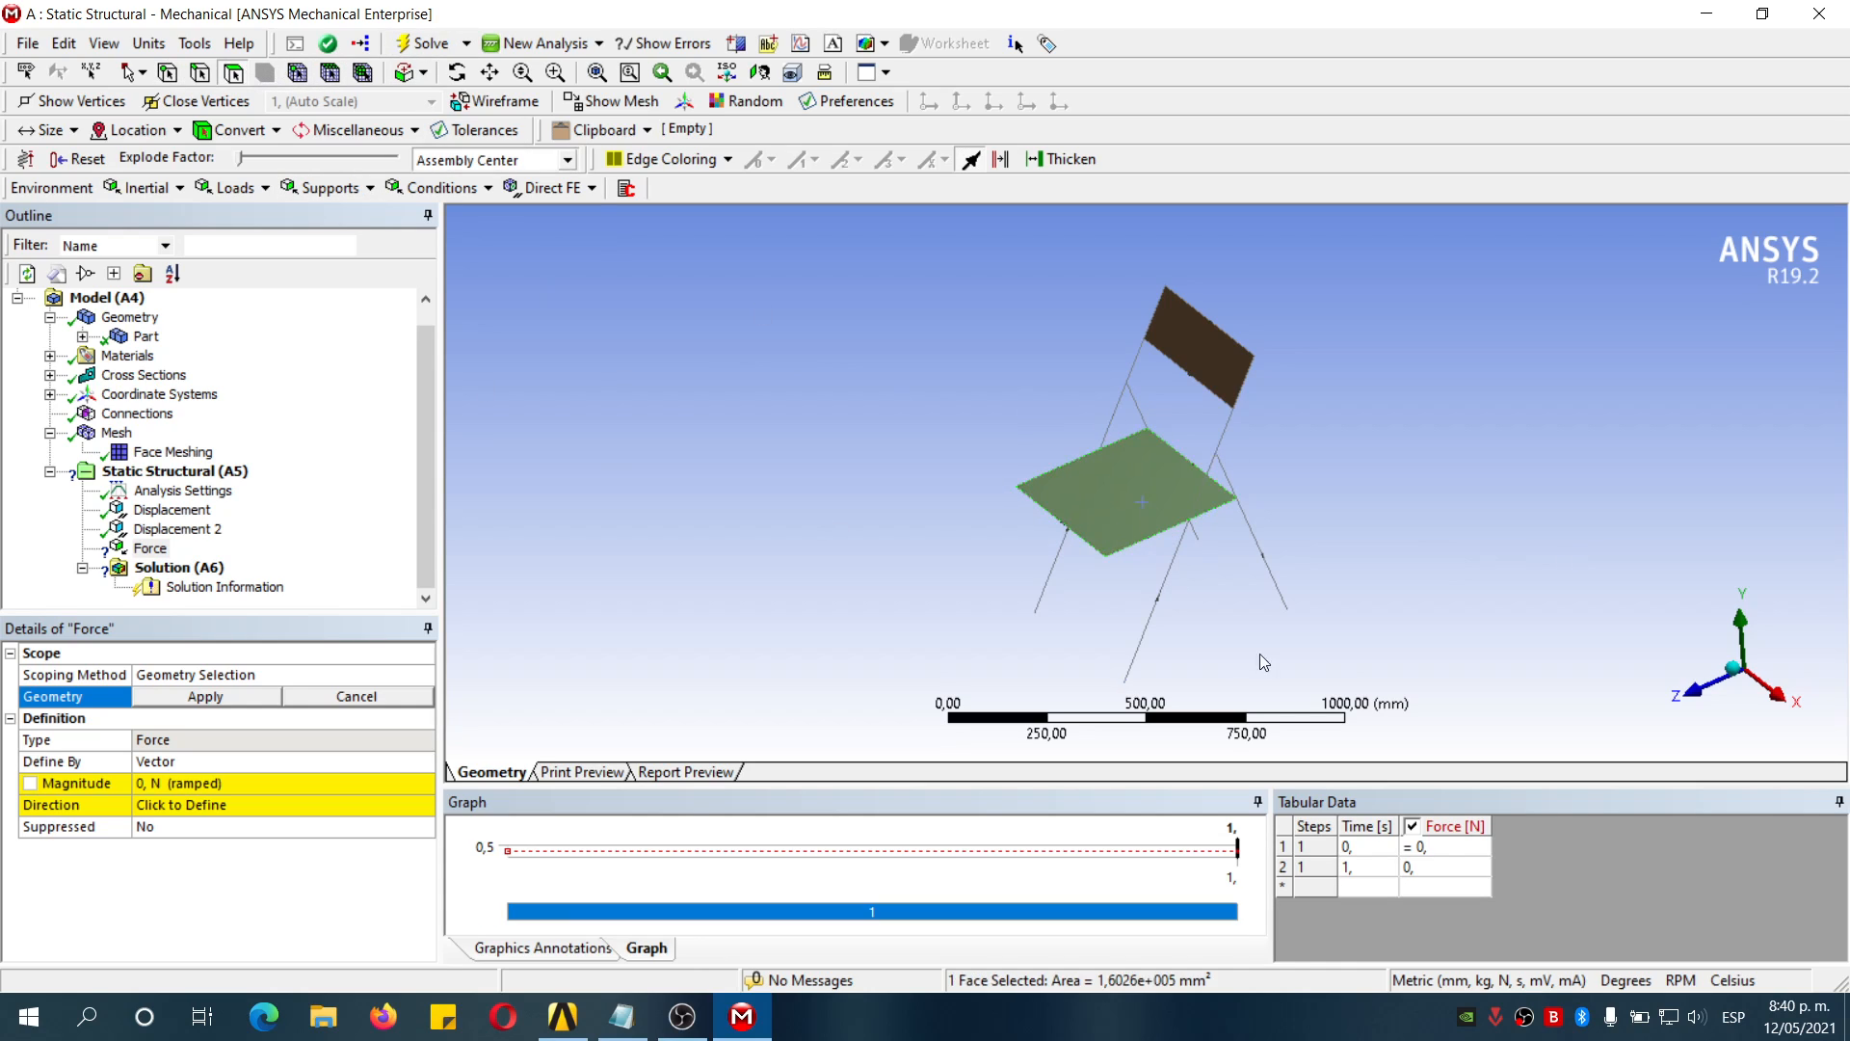
left_click(206, 695)
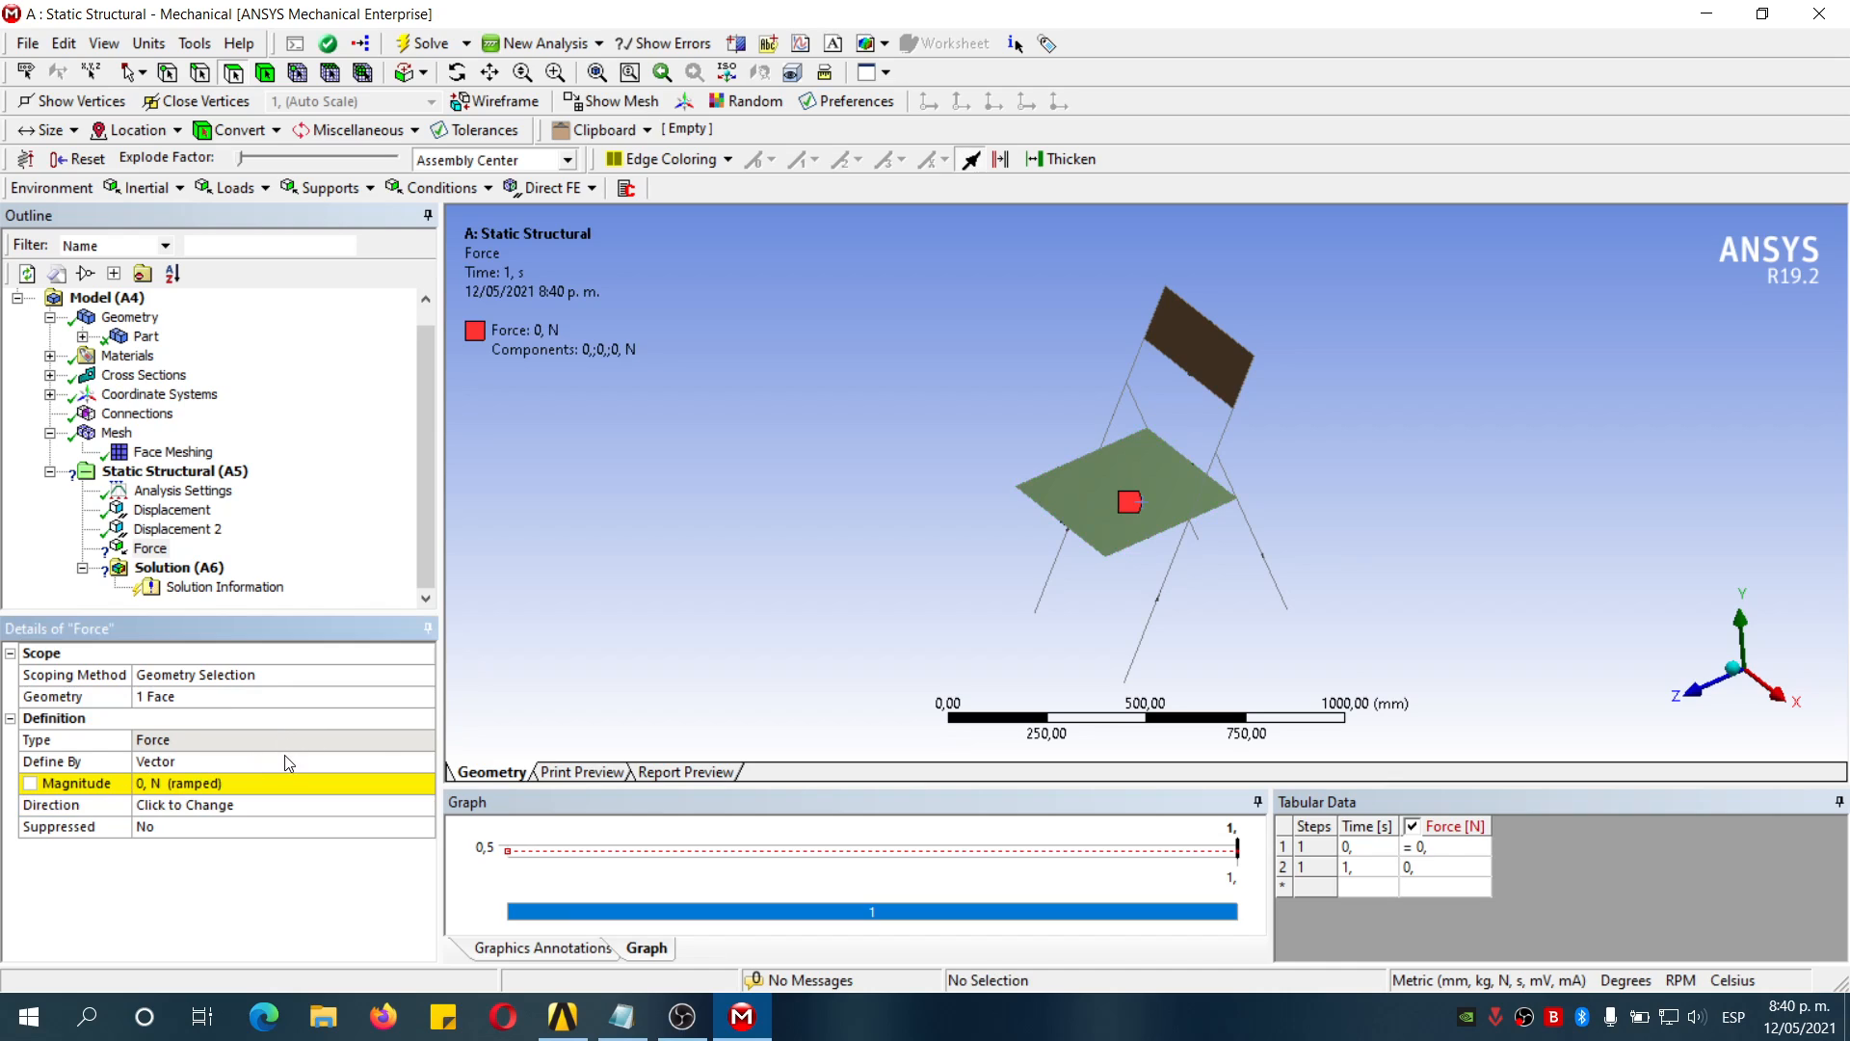
Define the seat force by components and set its Y component to -700 N
left_click(327, 764)
left_click(424, 762)
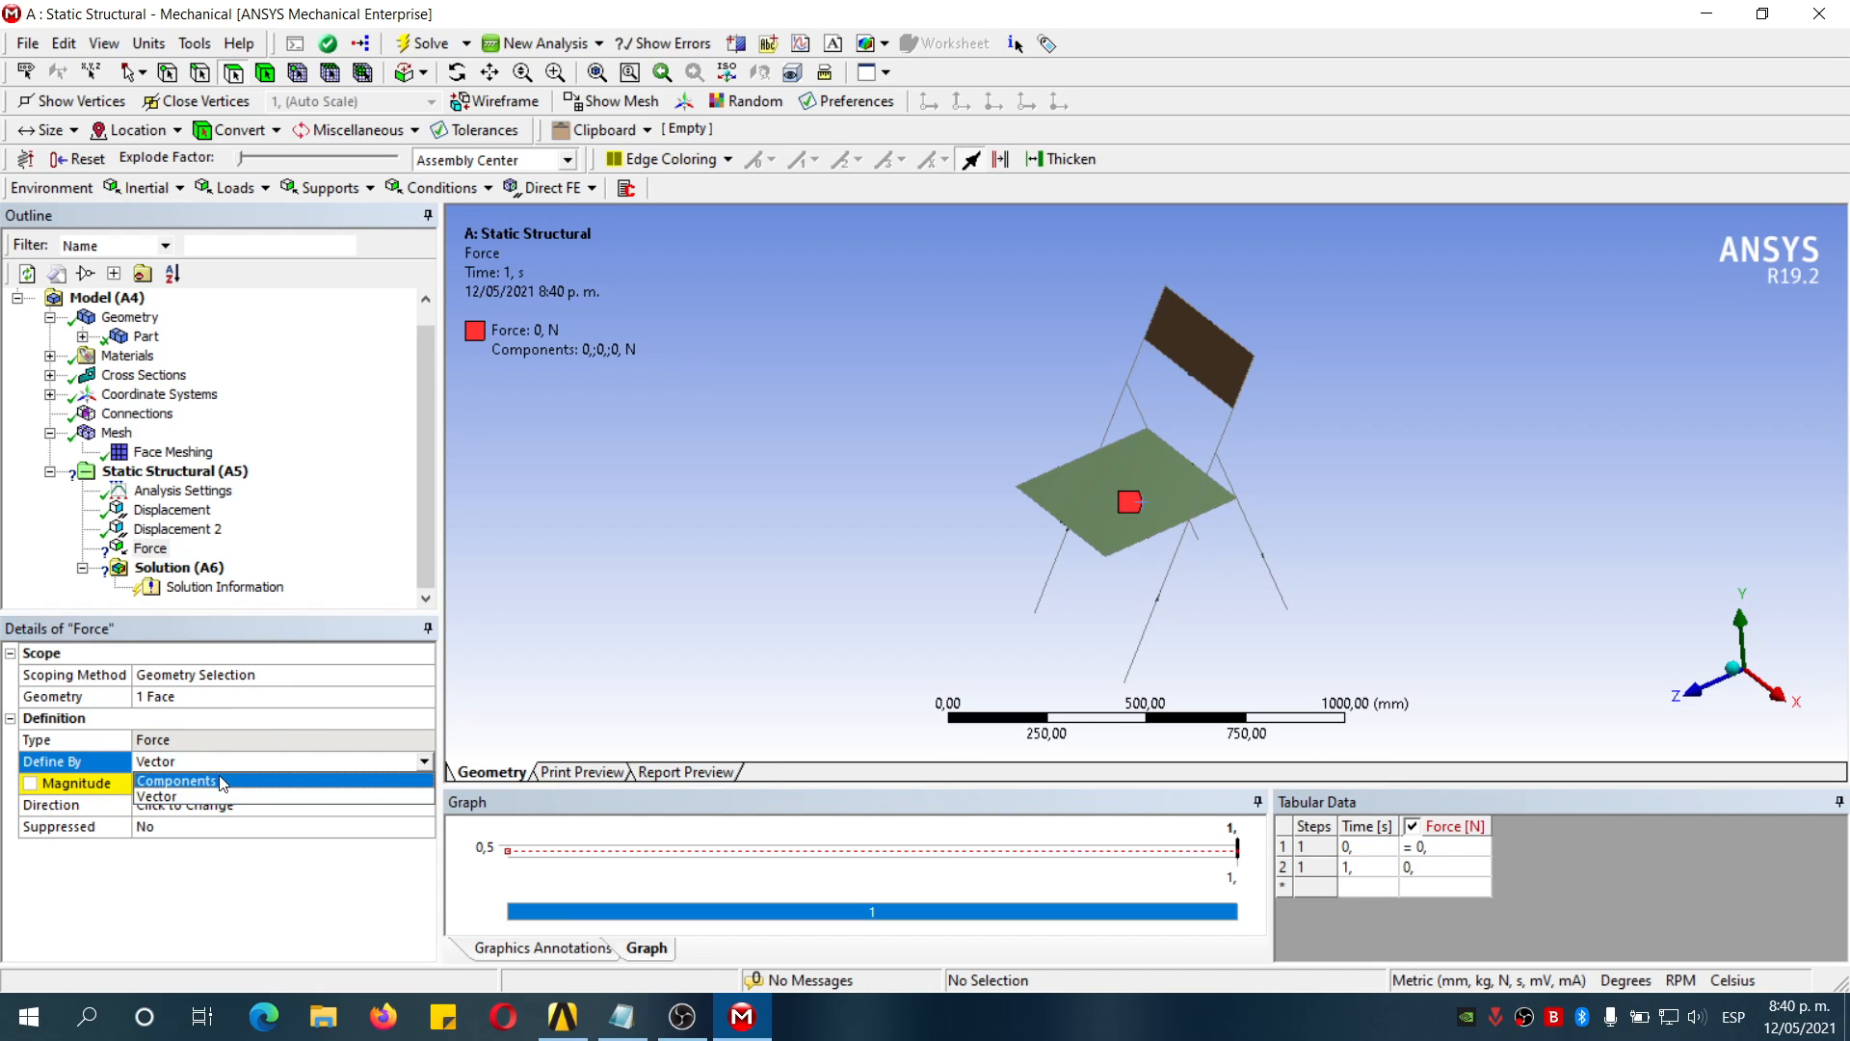
left_click(171, 796)
left_click(164, 826)
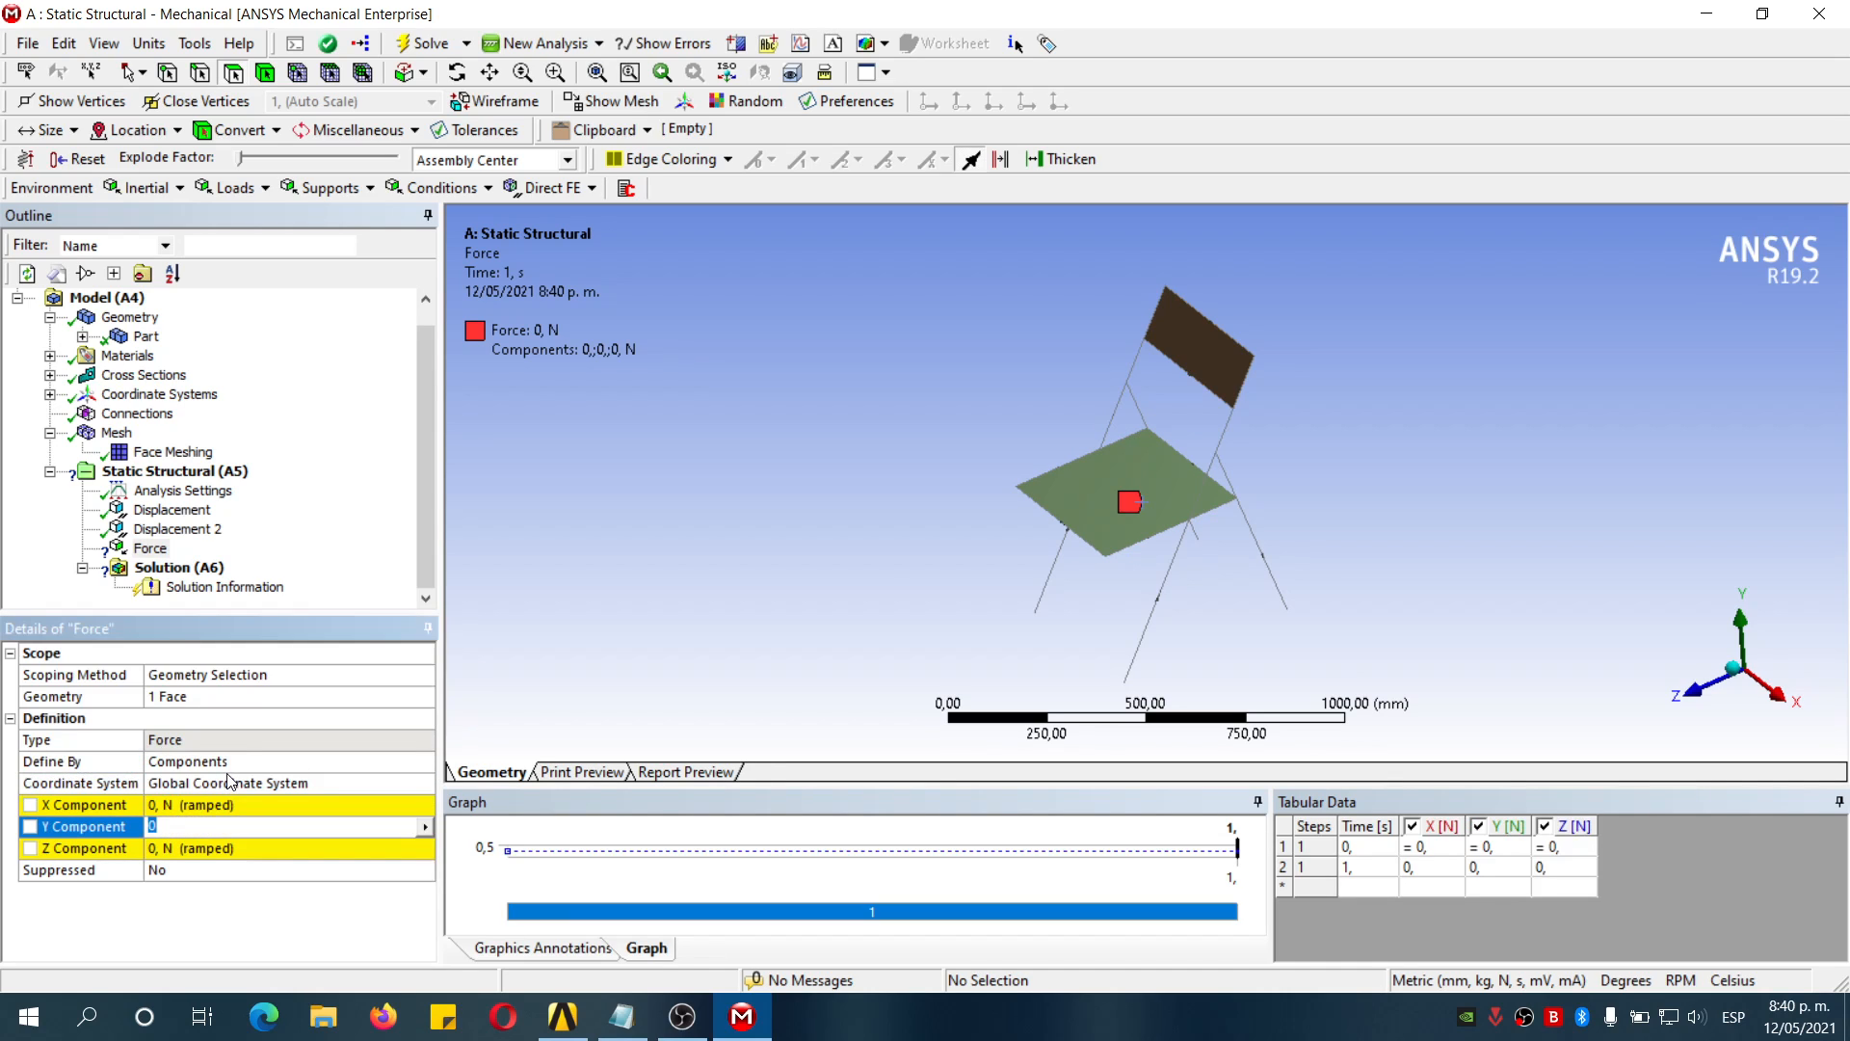
type("-700")
key("Return")
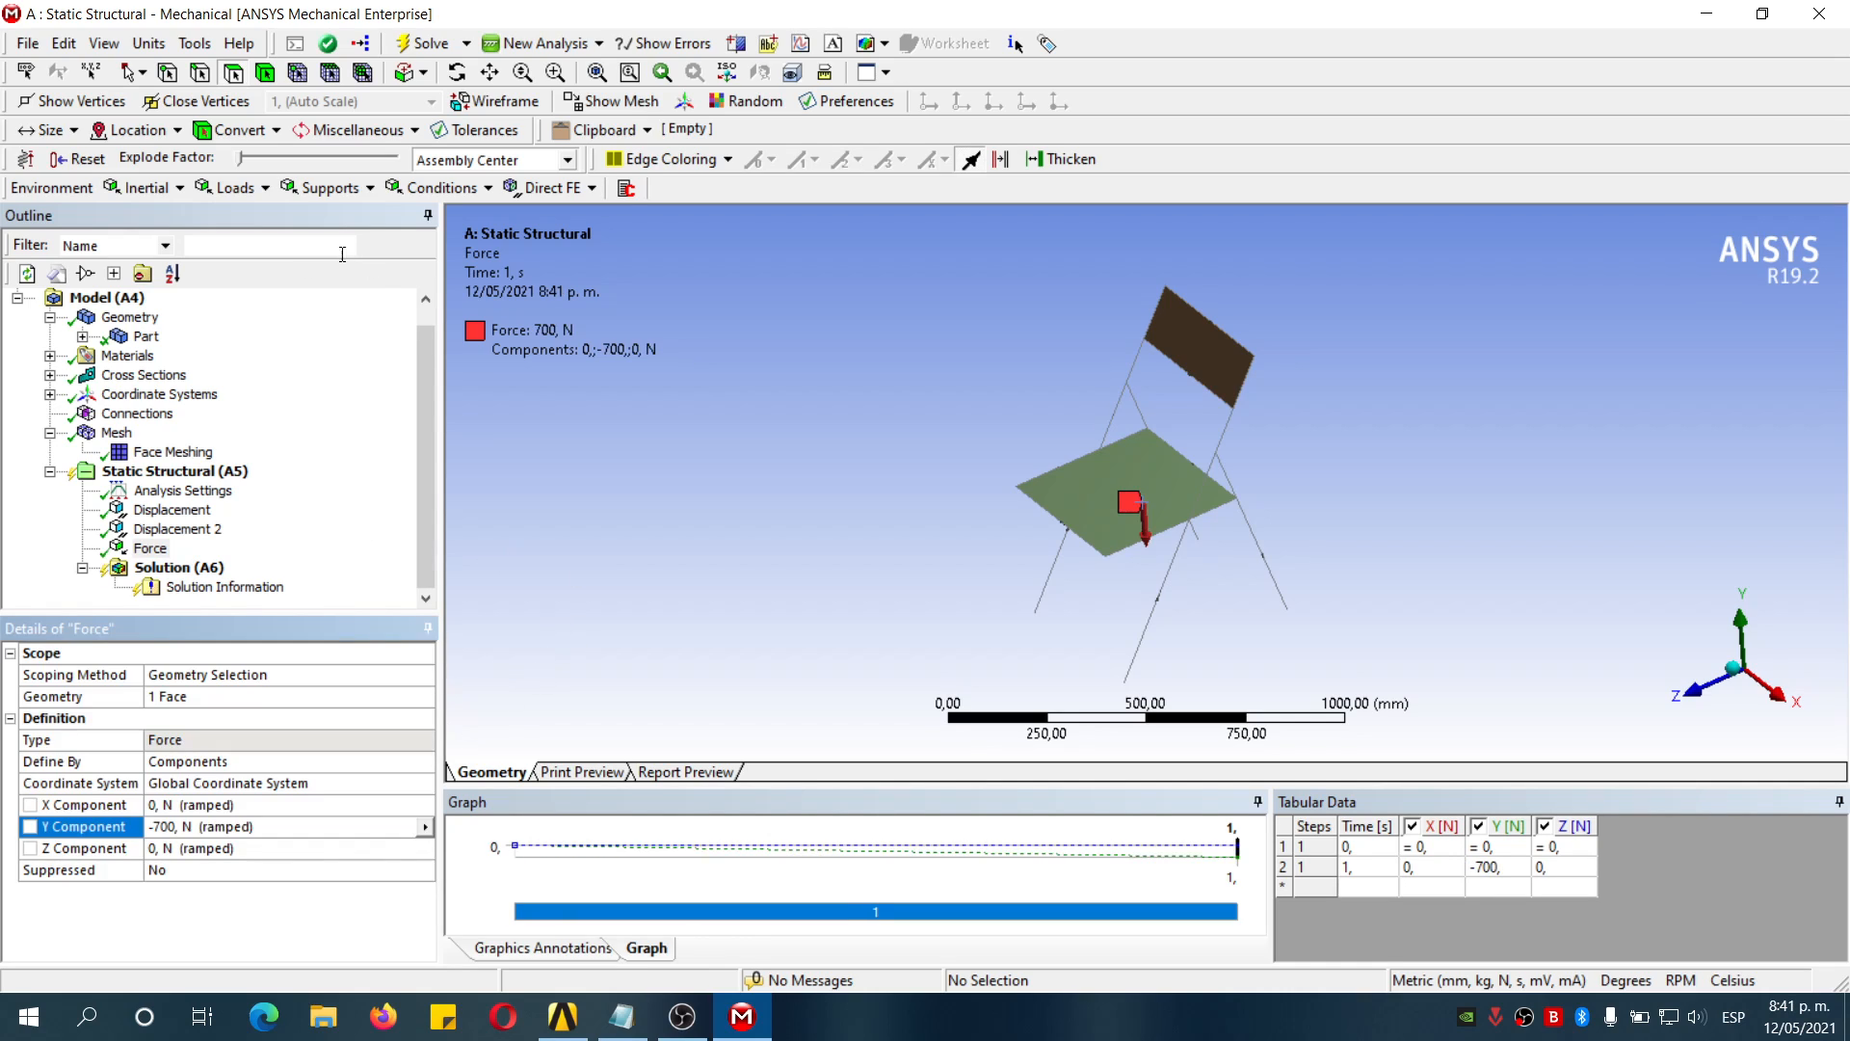
Add a second Force on the backrest surface, defined by vector with a magnitude of 300 N
left_click(231, 188)
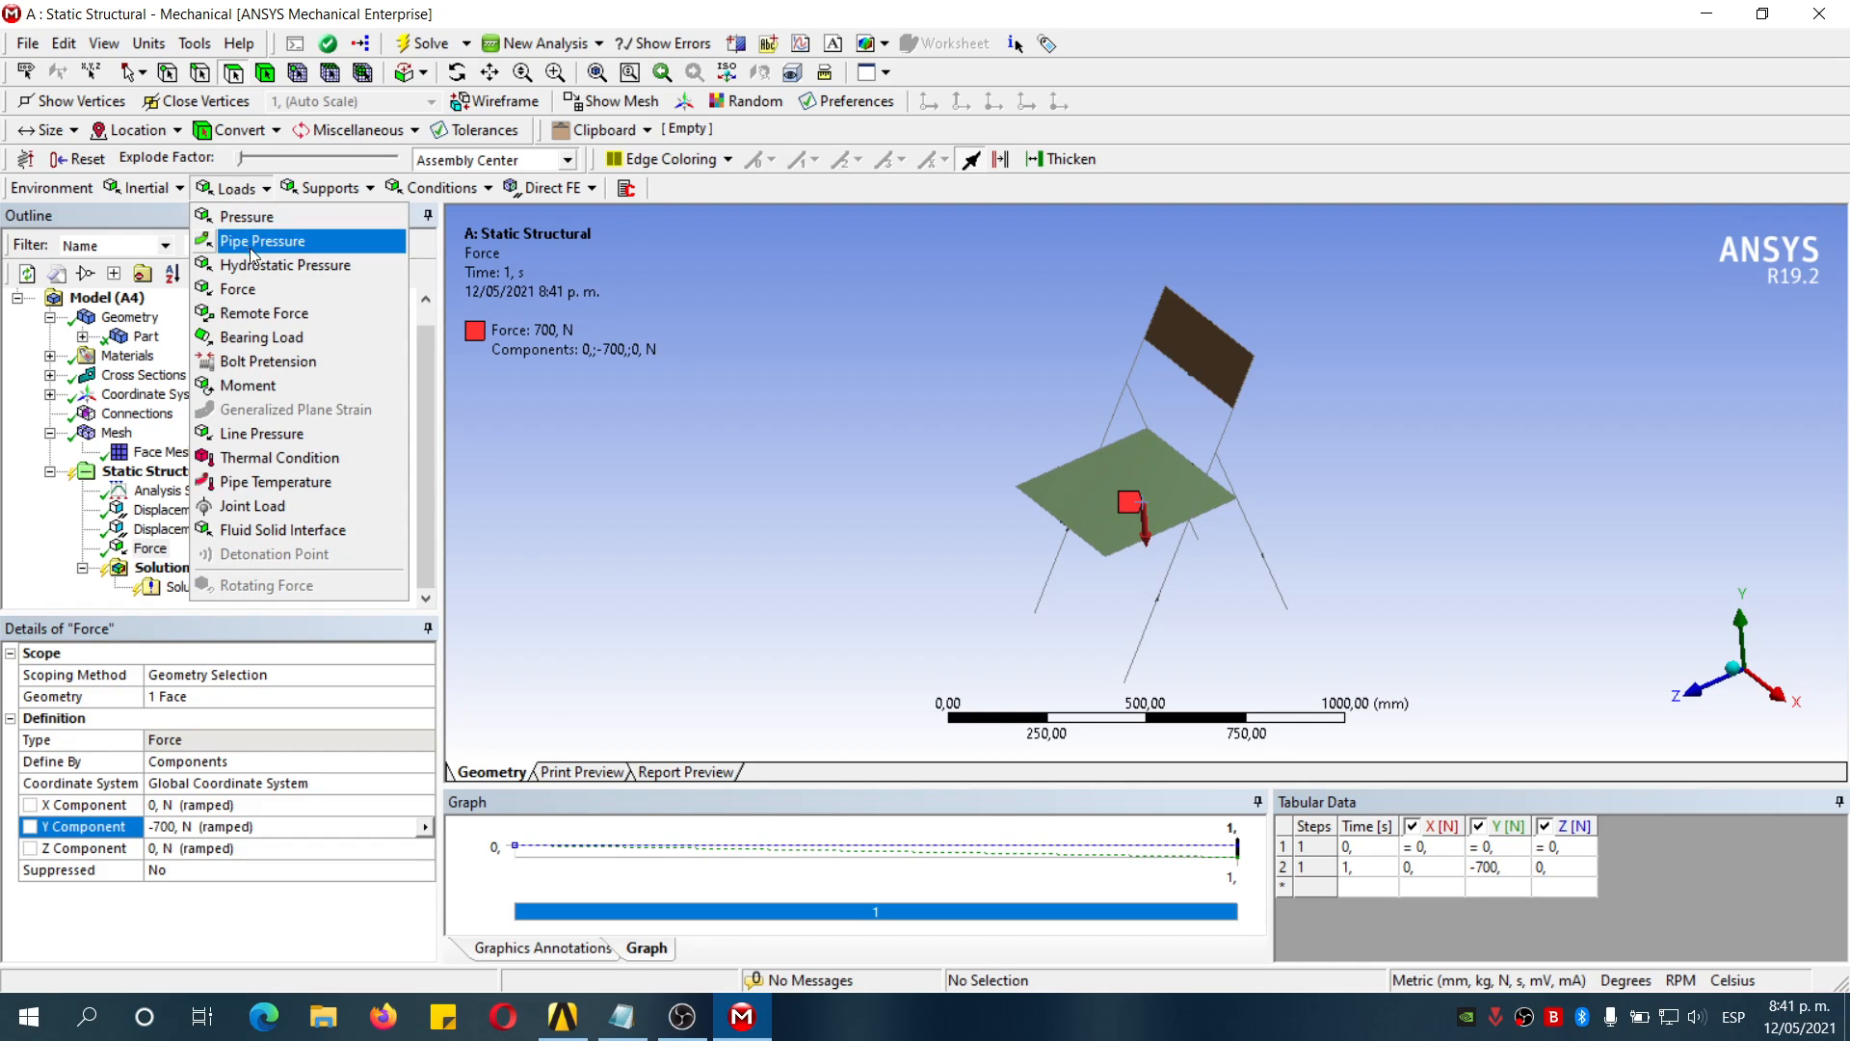
left_click(258, 289)
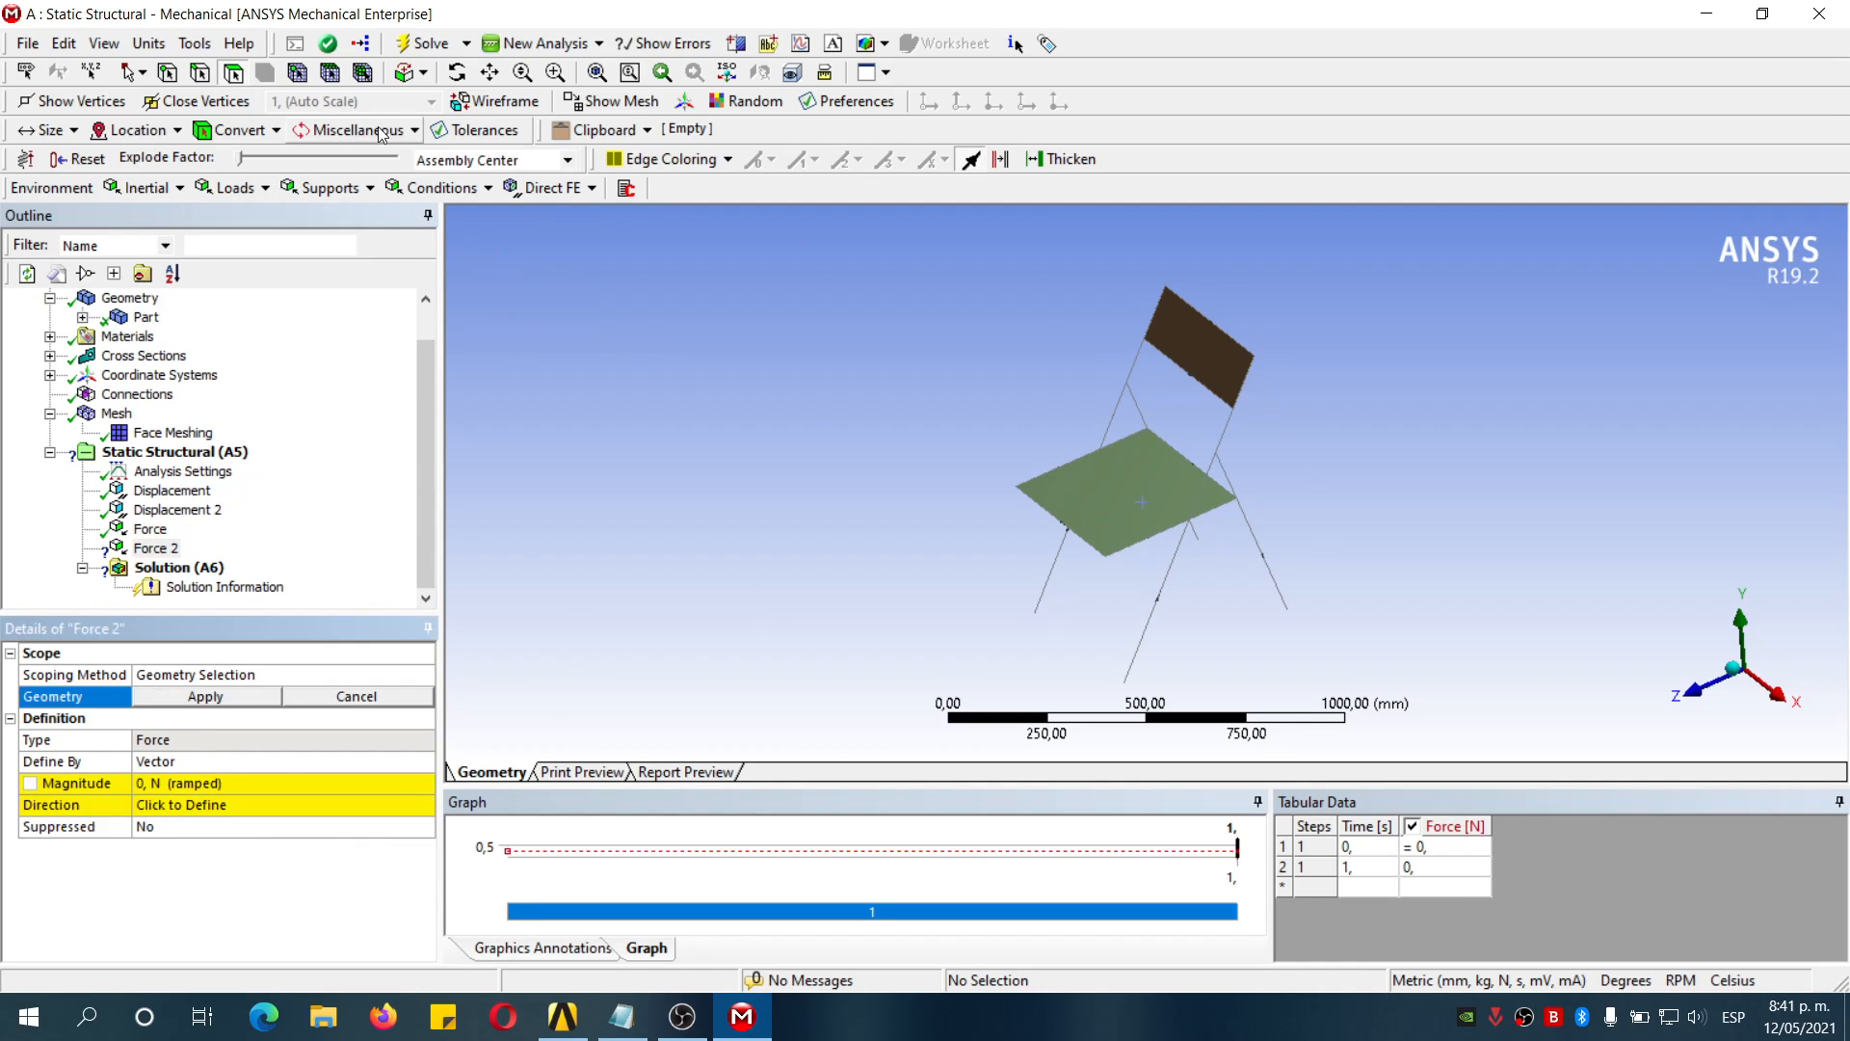
left_click(1189, 353)
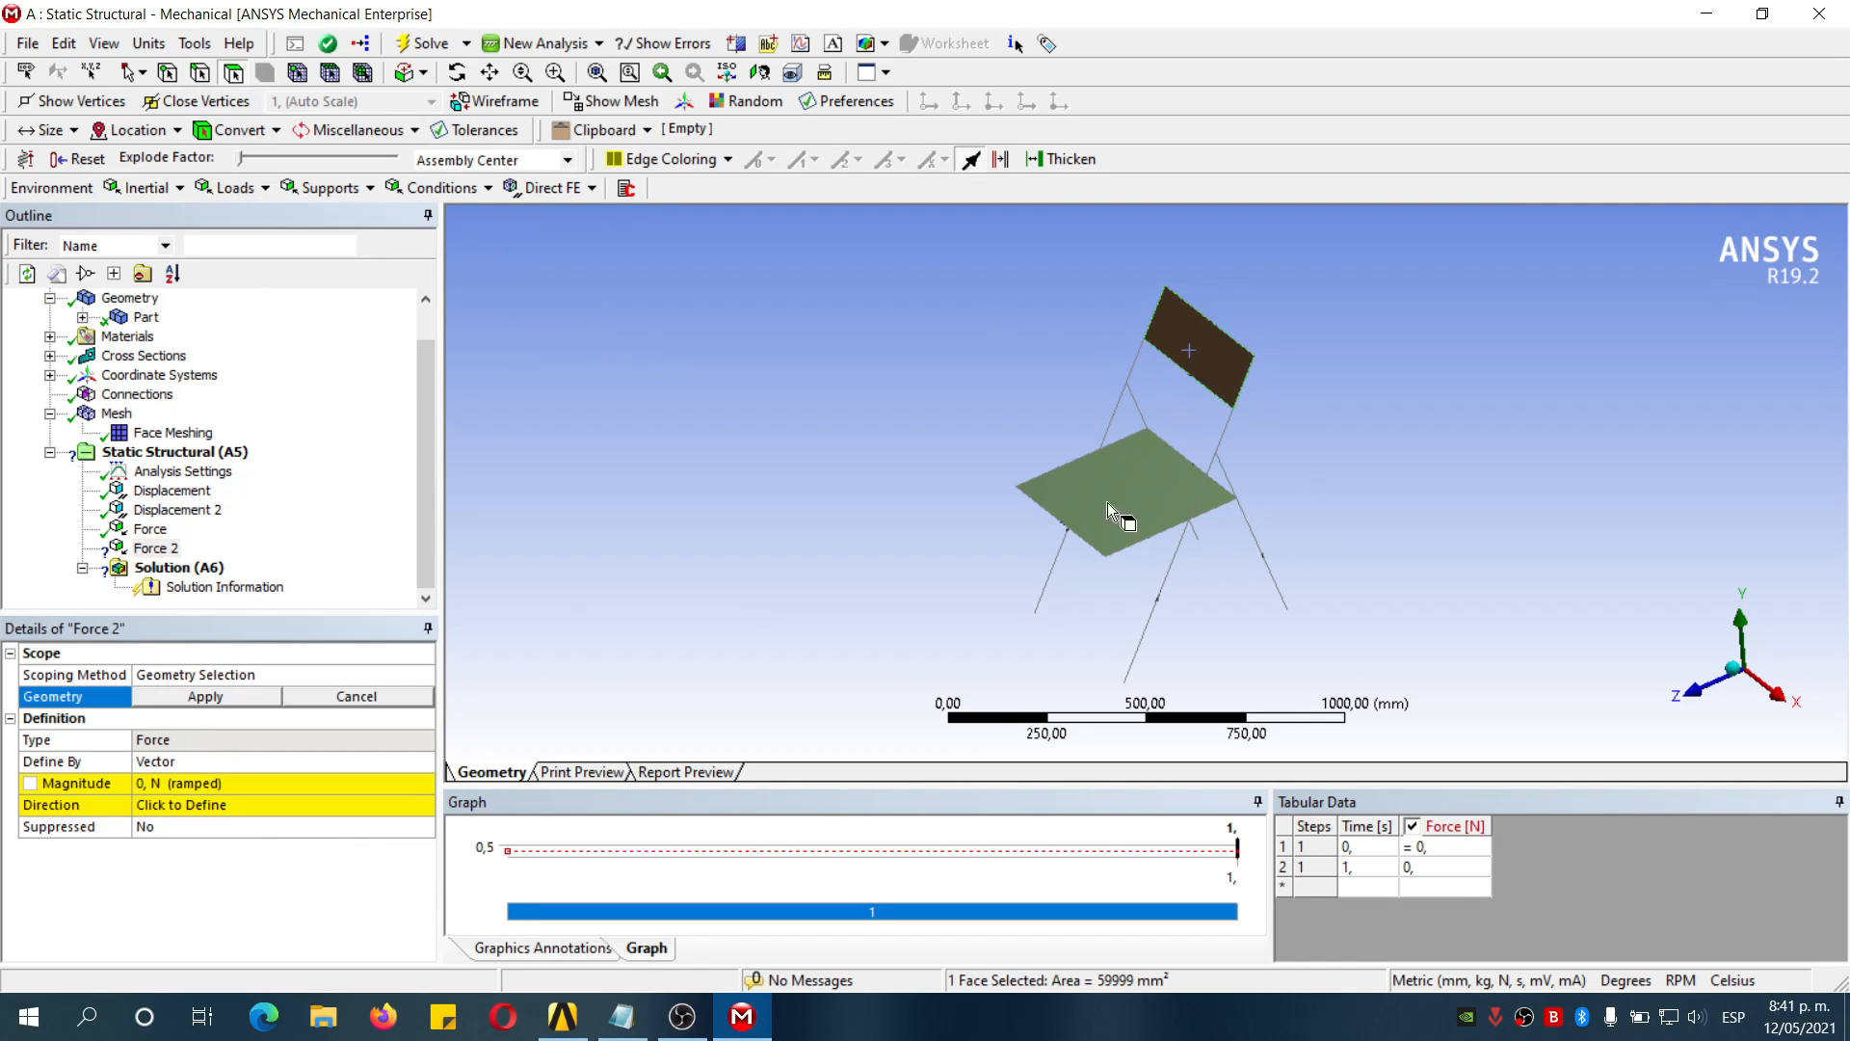
left_click(253, 699)
left_click(146, 785)
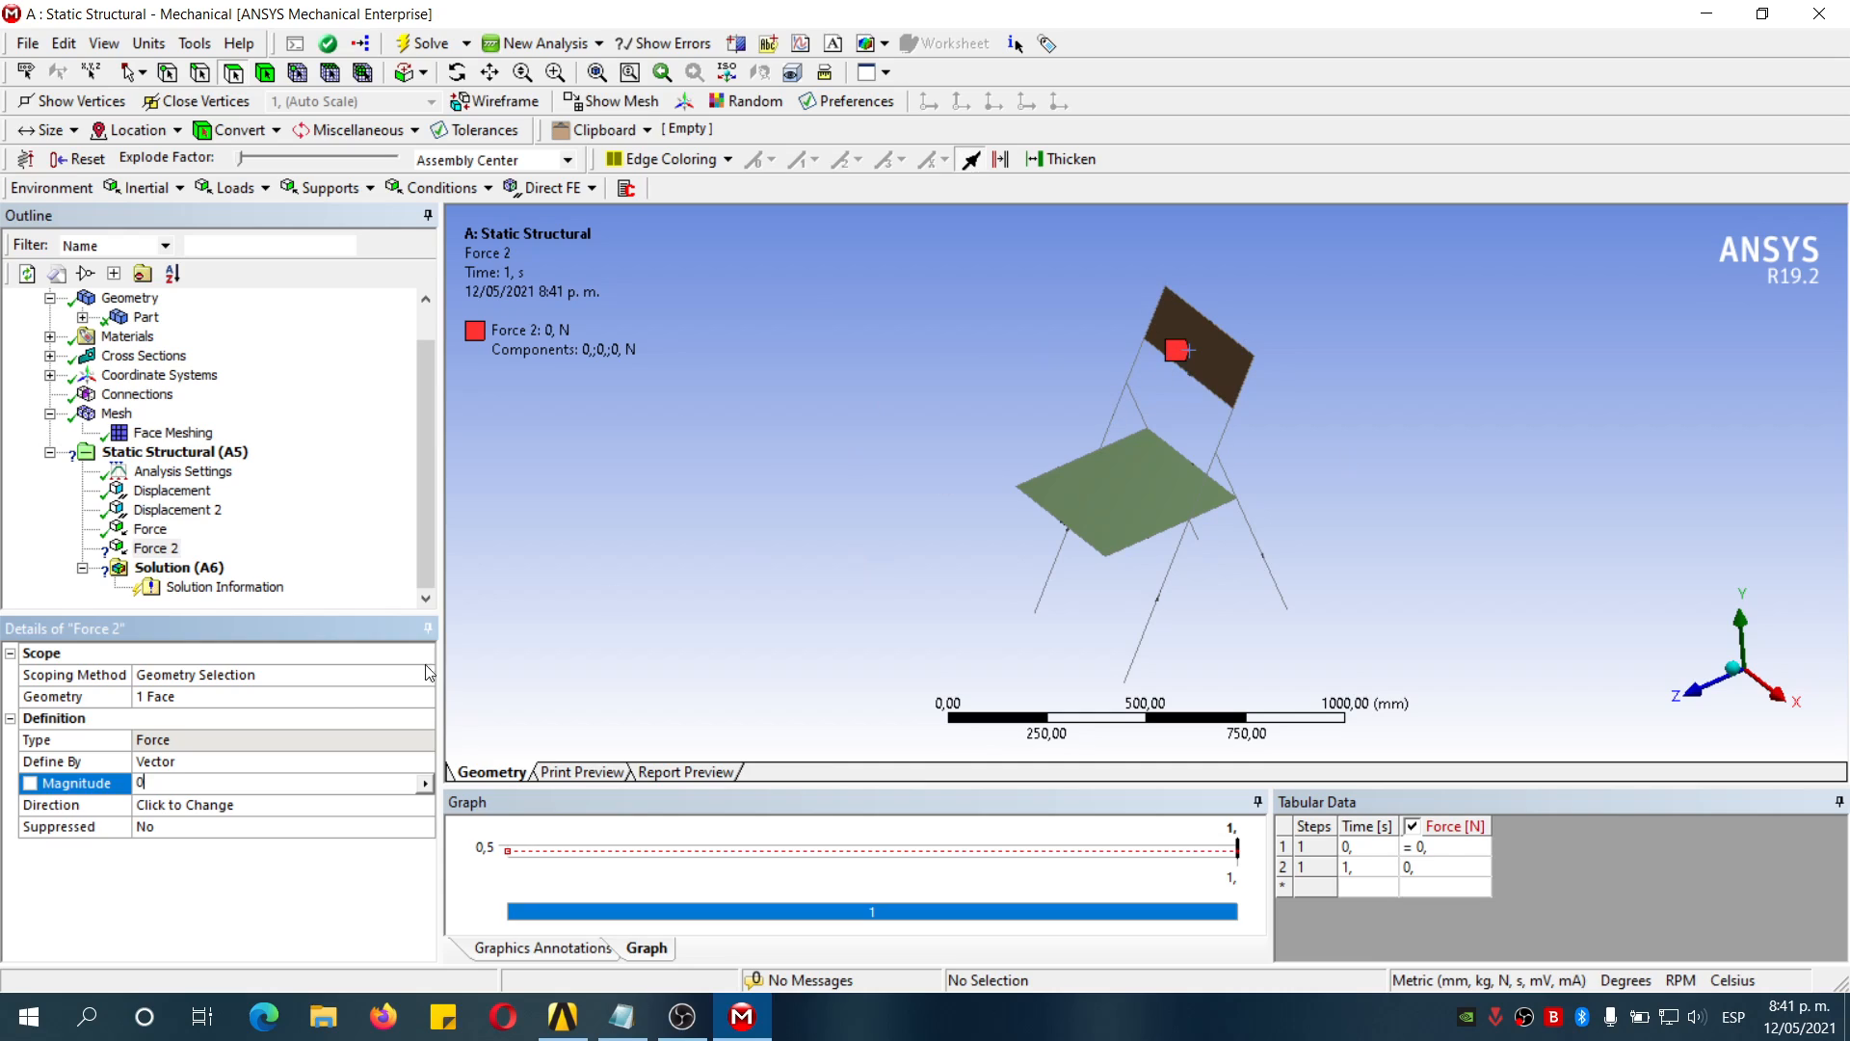
left_click_drag(174, 791, 126, 788)
key("Return")
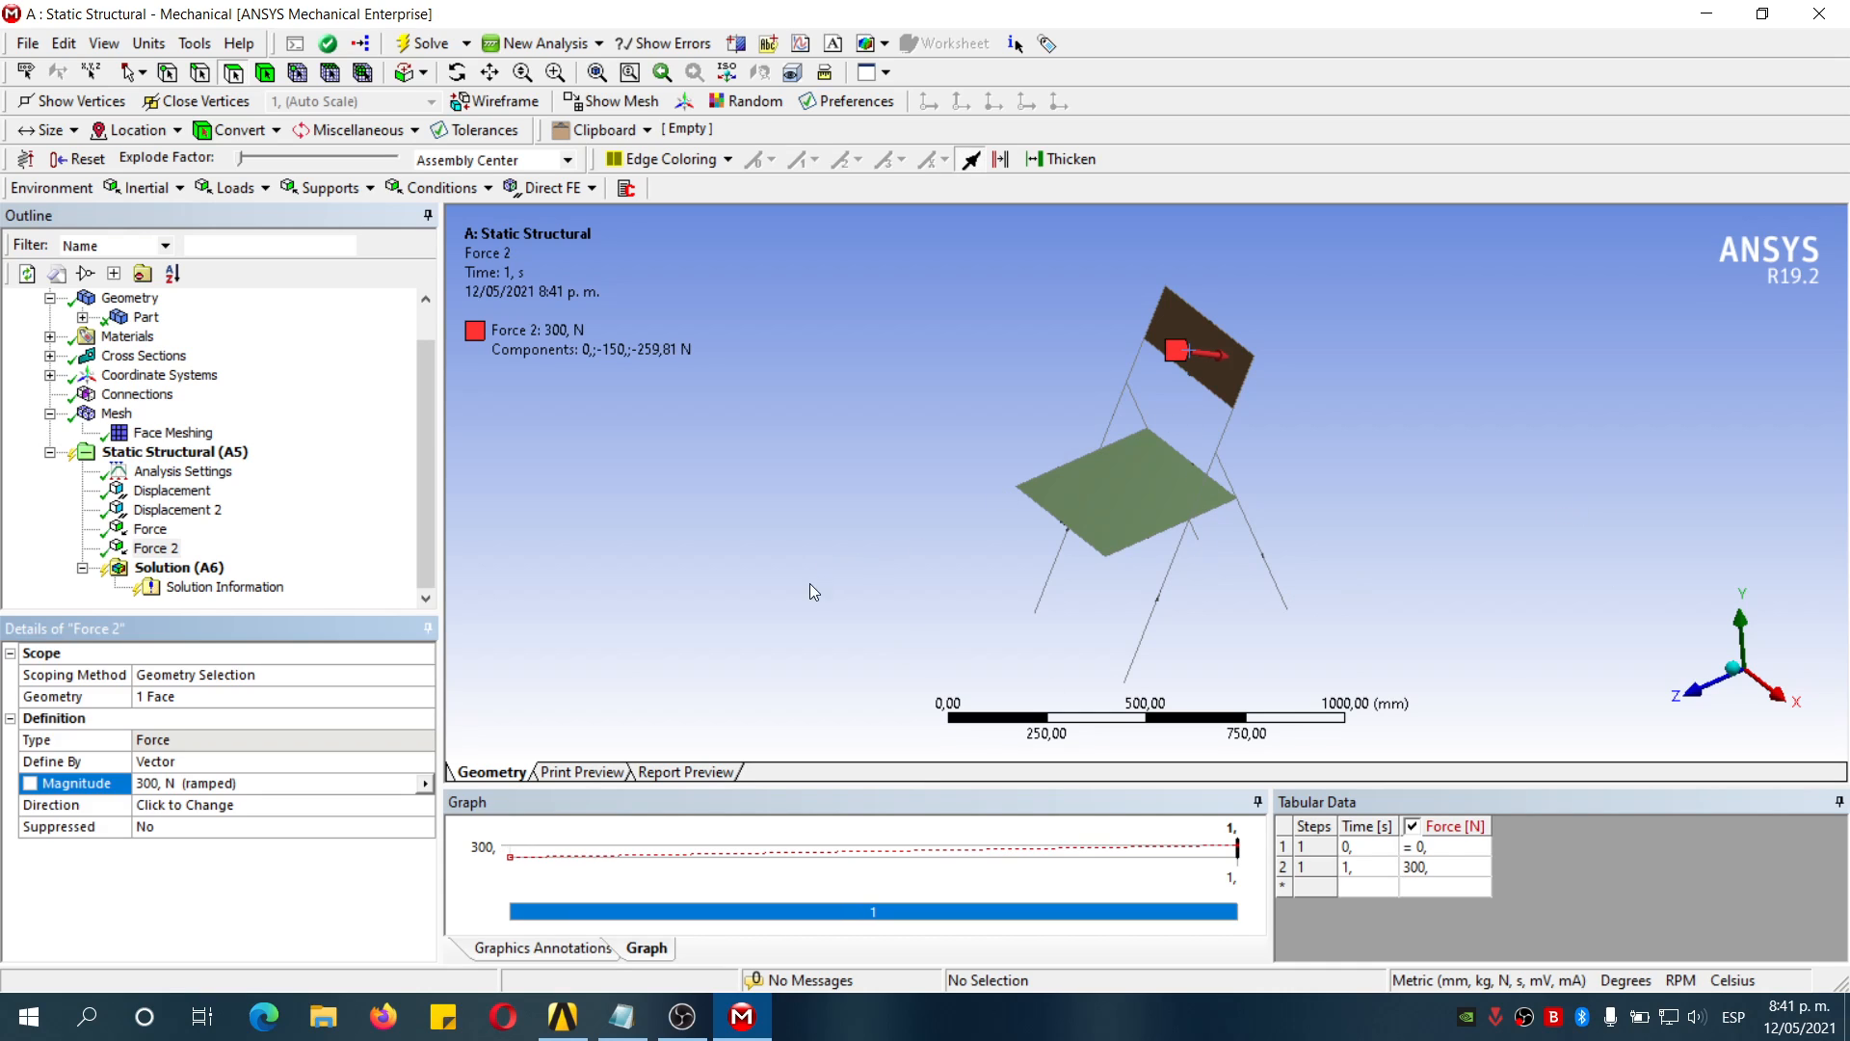
Check the direction of the applied forces on the chair and open the Solution details
middle_click_drag(829, 559, 776, 537)
key("Up")
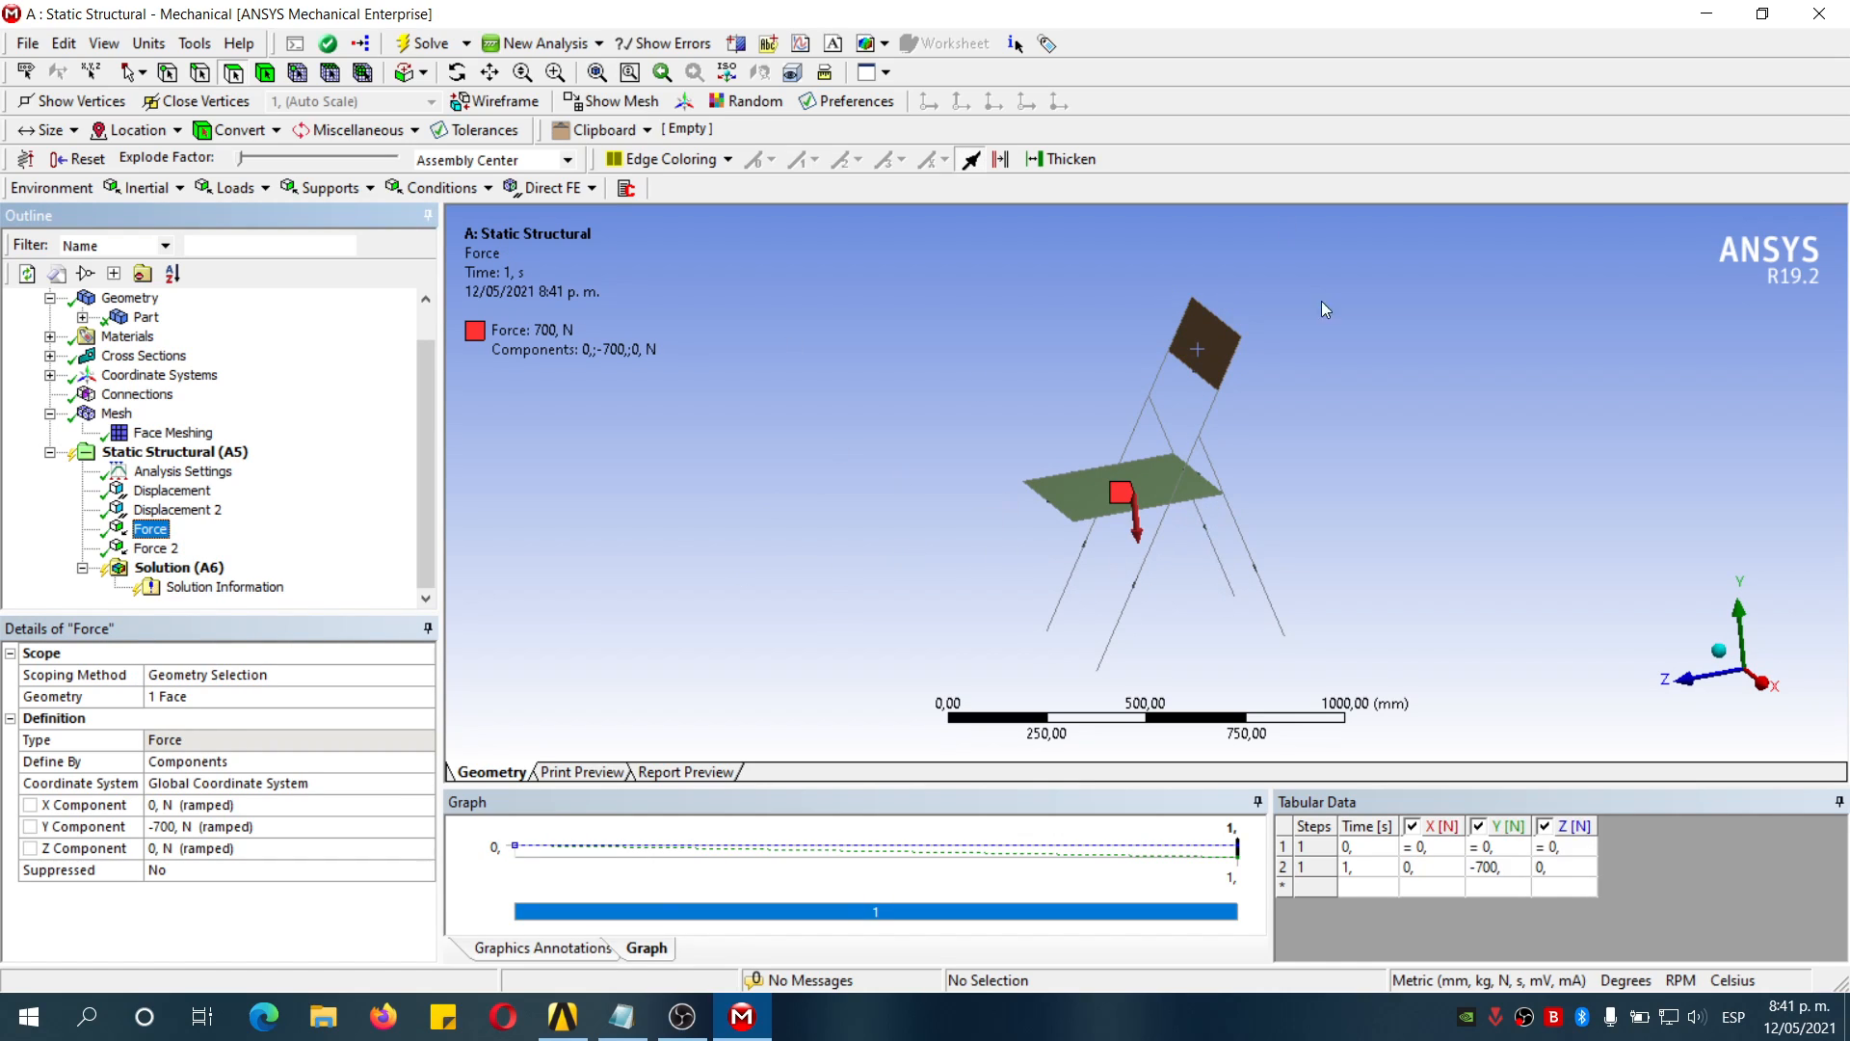
middle_click_drag(1357, 408, 1387, 418)
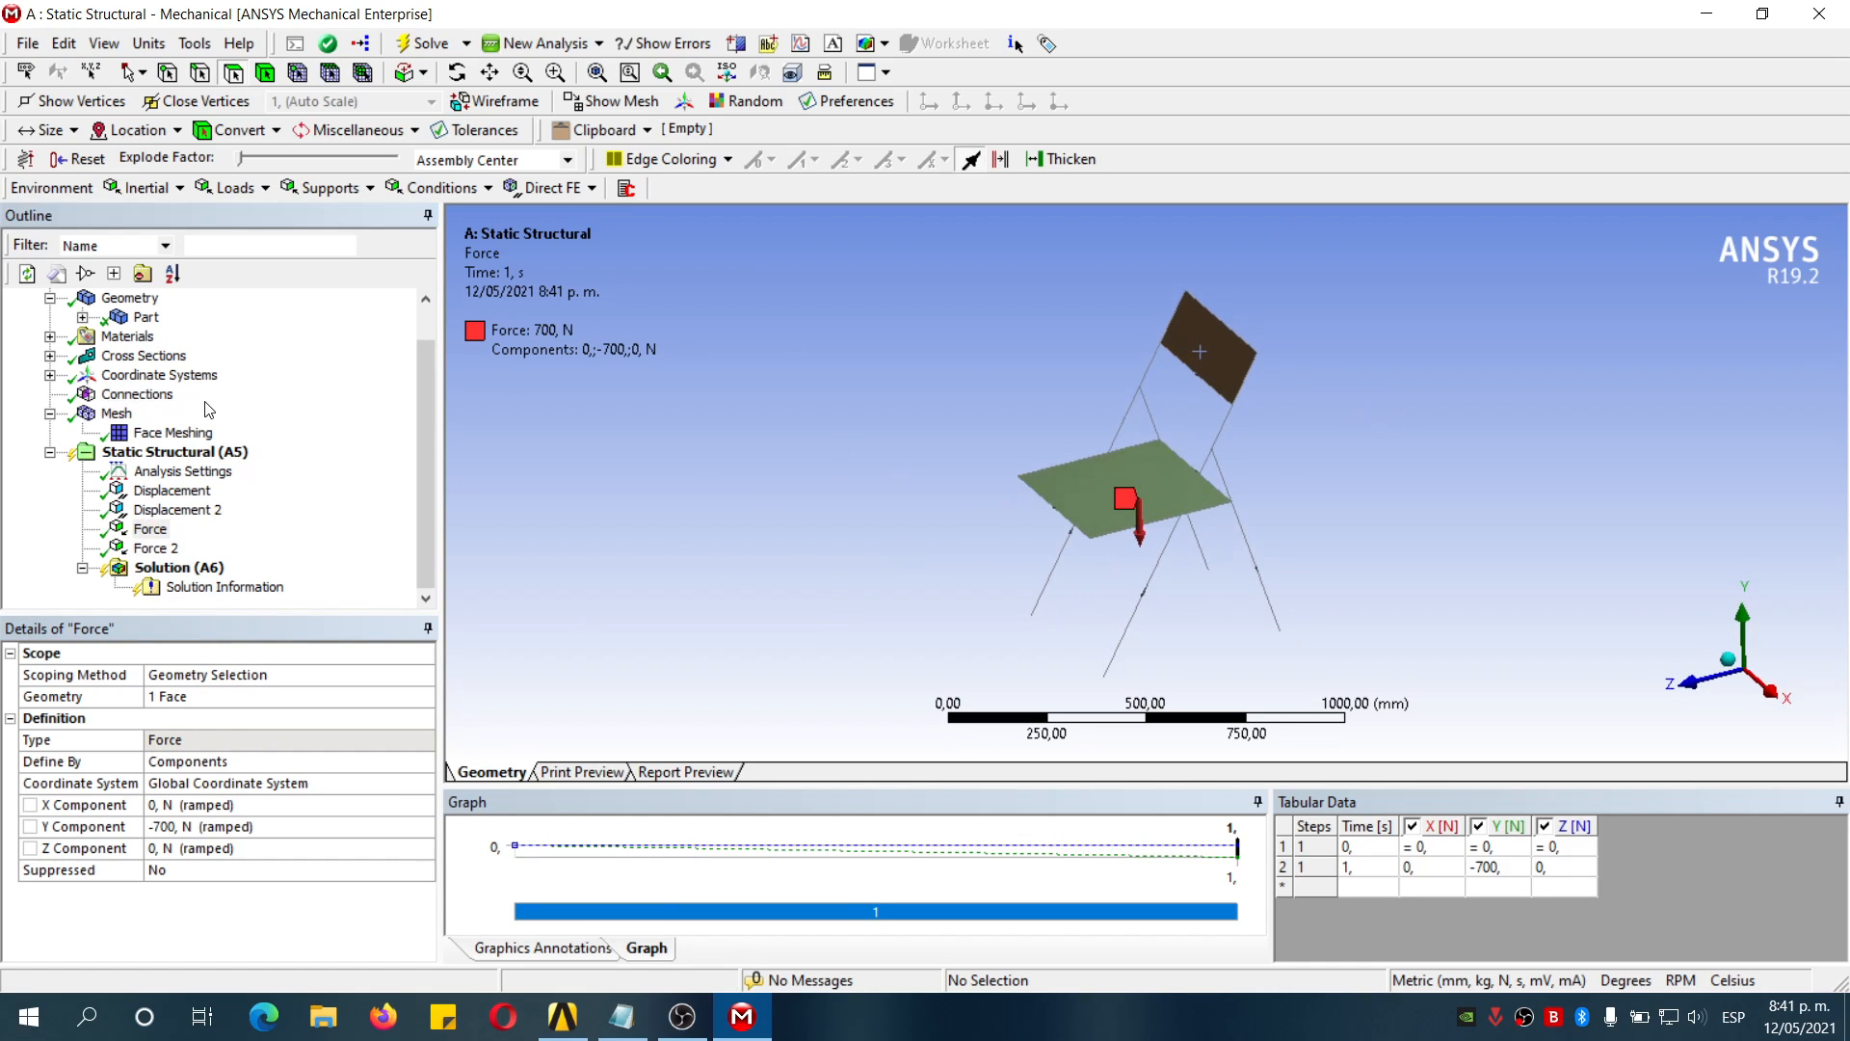
left_click(301, 487)
left_click(179, 568)
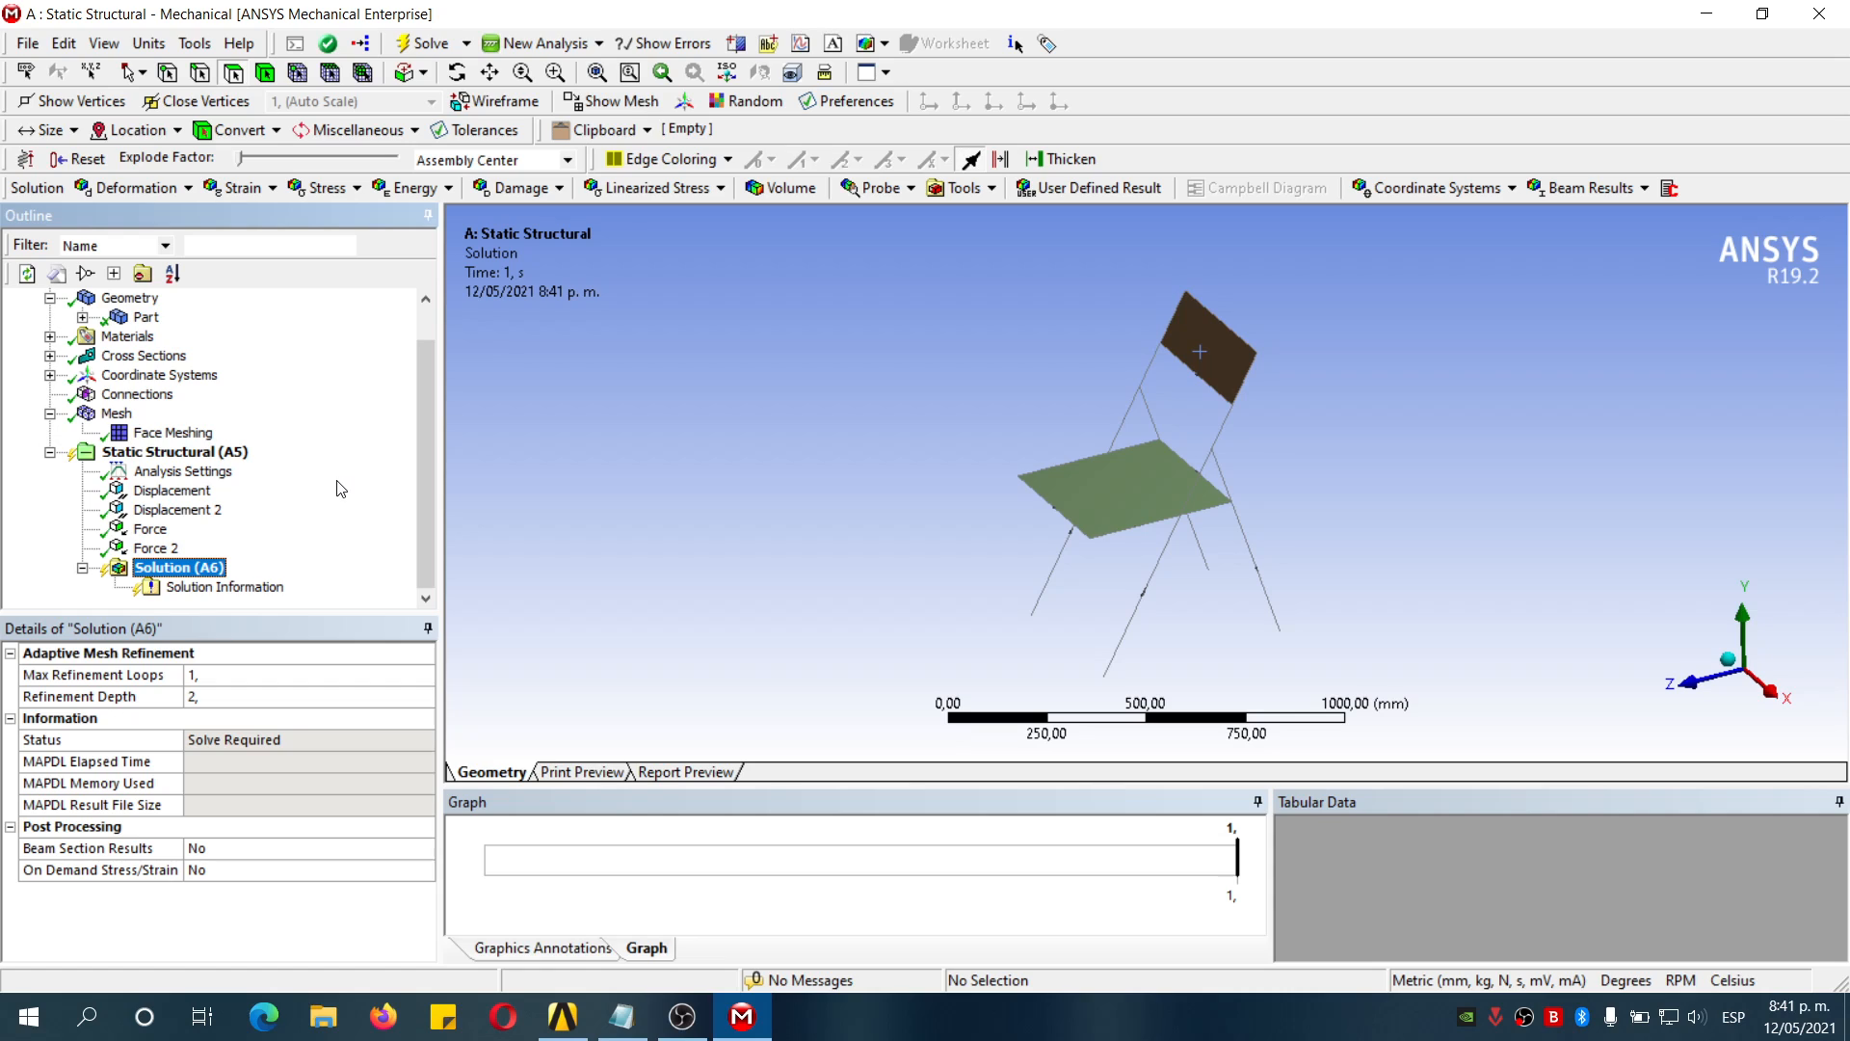
Add Total Deformation, Equivalent (von-Mises) Stress and Maximum Principal Stress results for all bodies to the solution
left_click(152, 191)
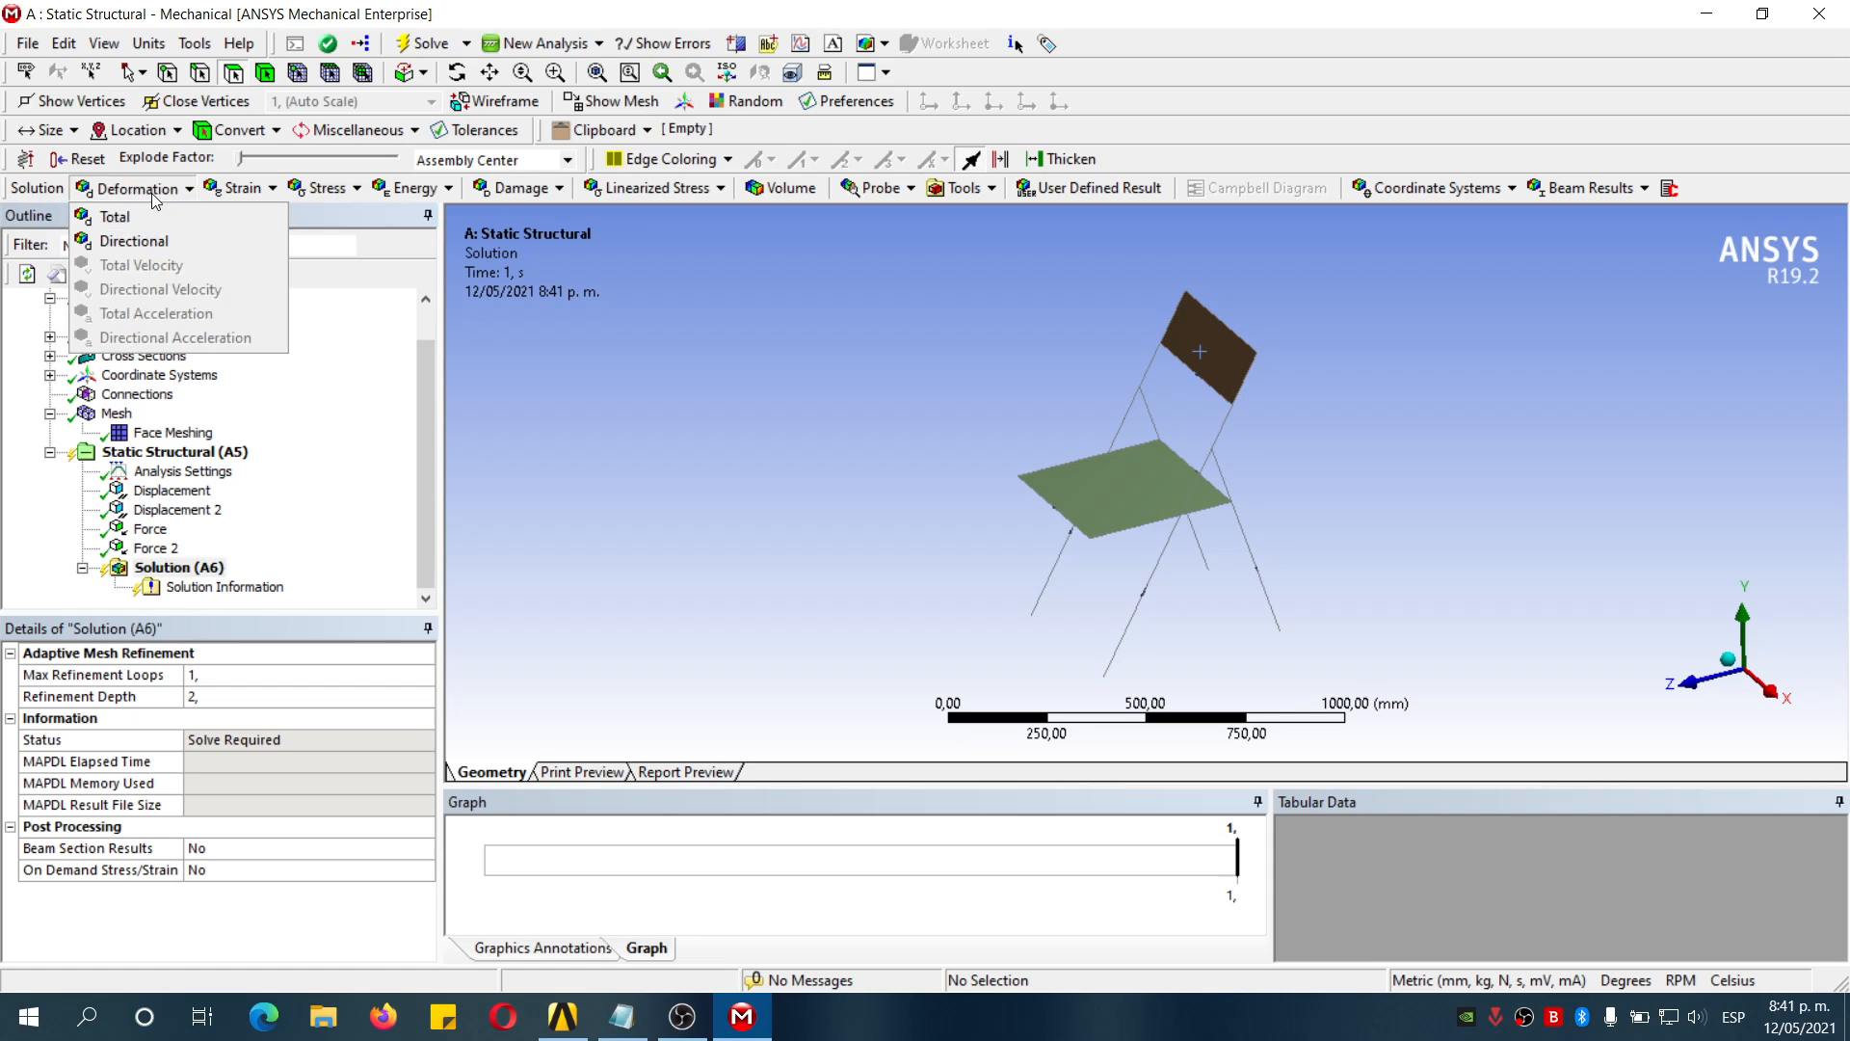
left_click(147, 219)
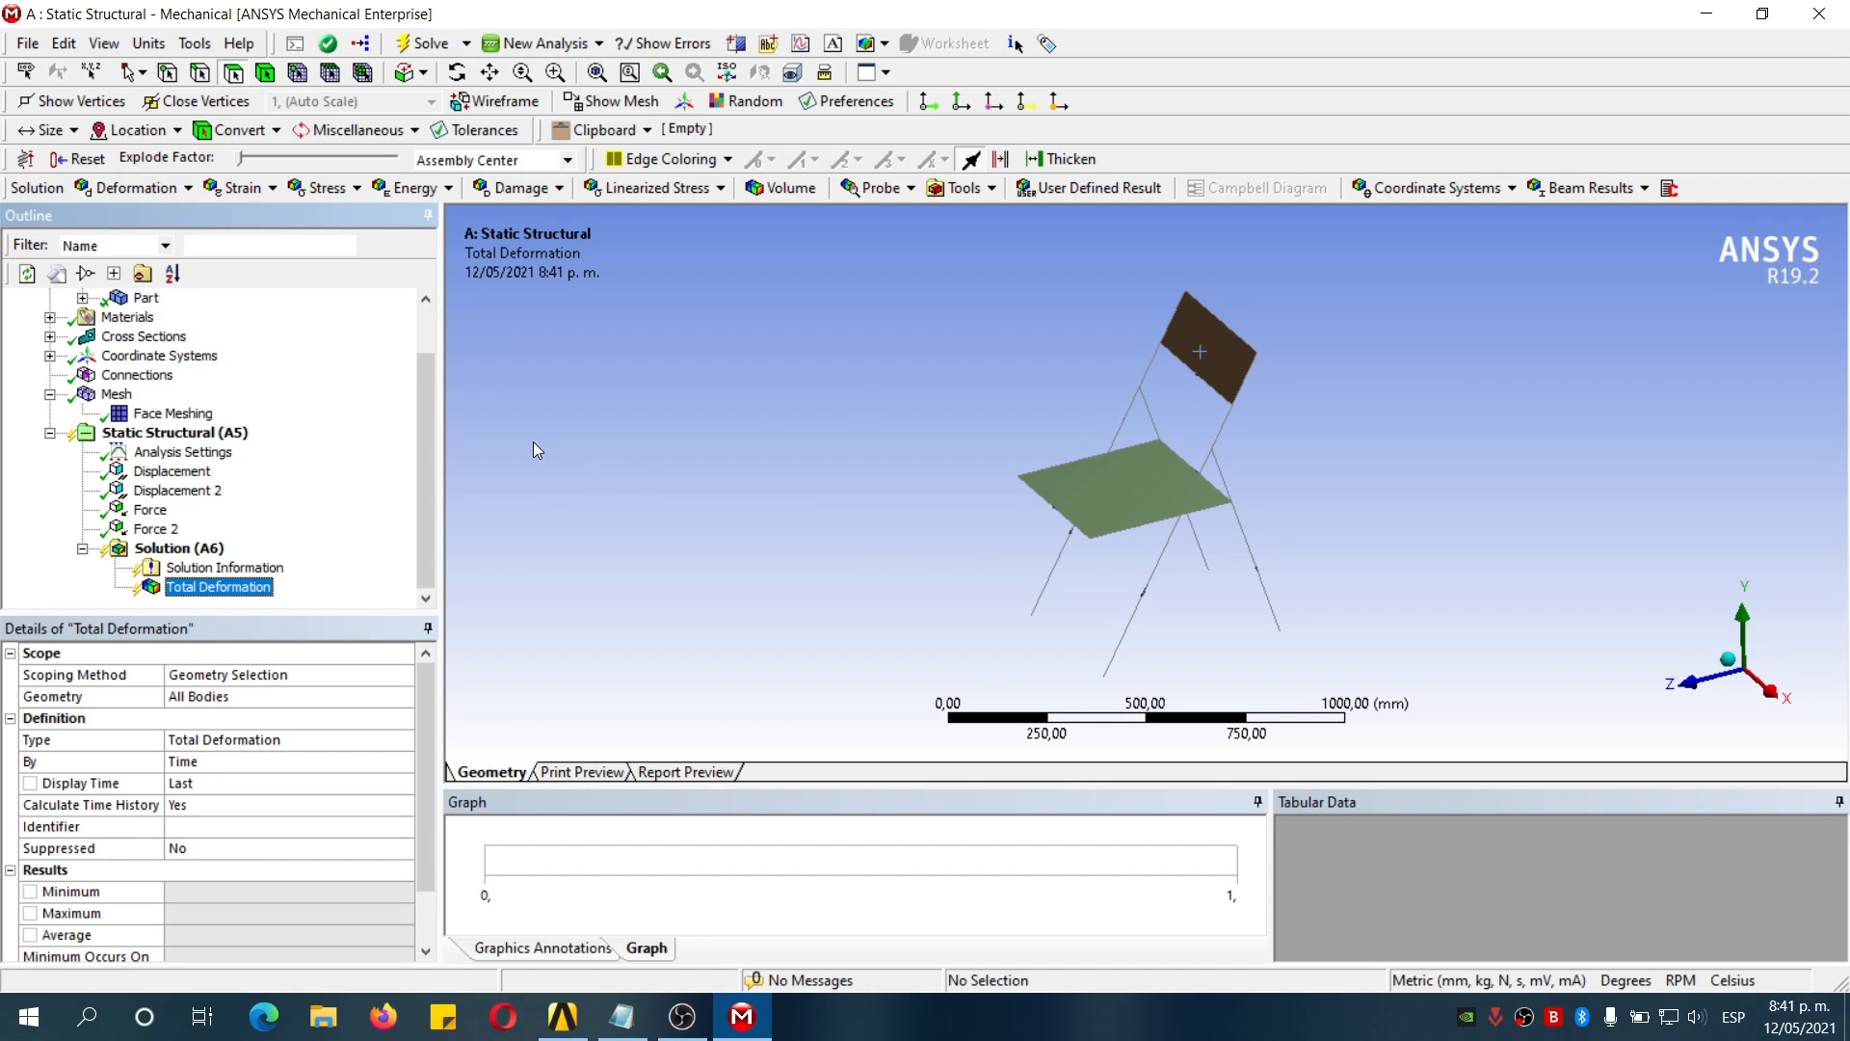
left_click(334, 193)
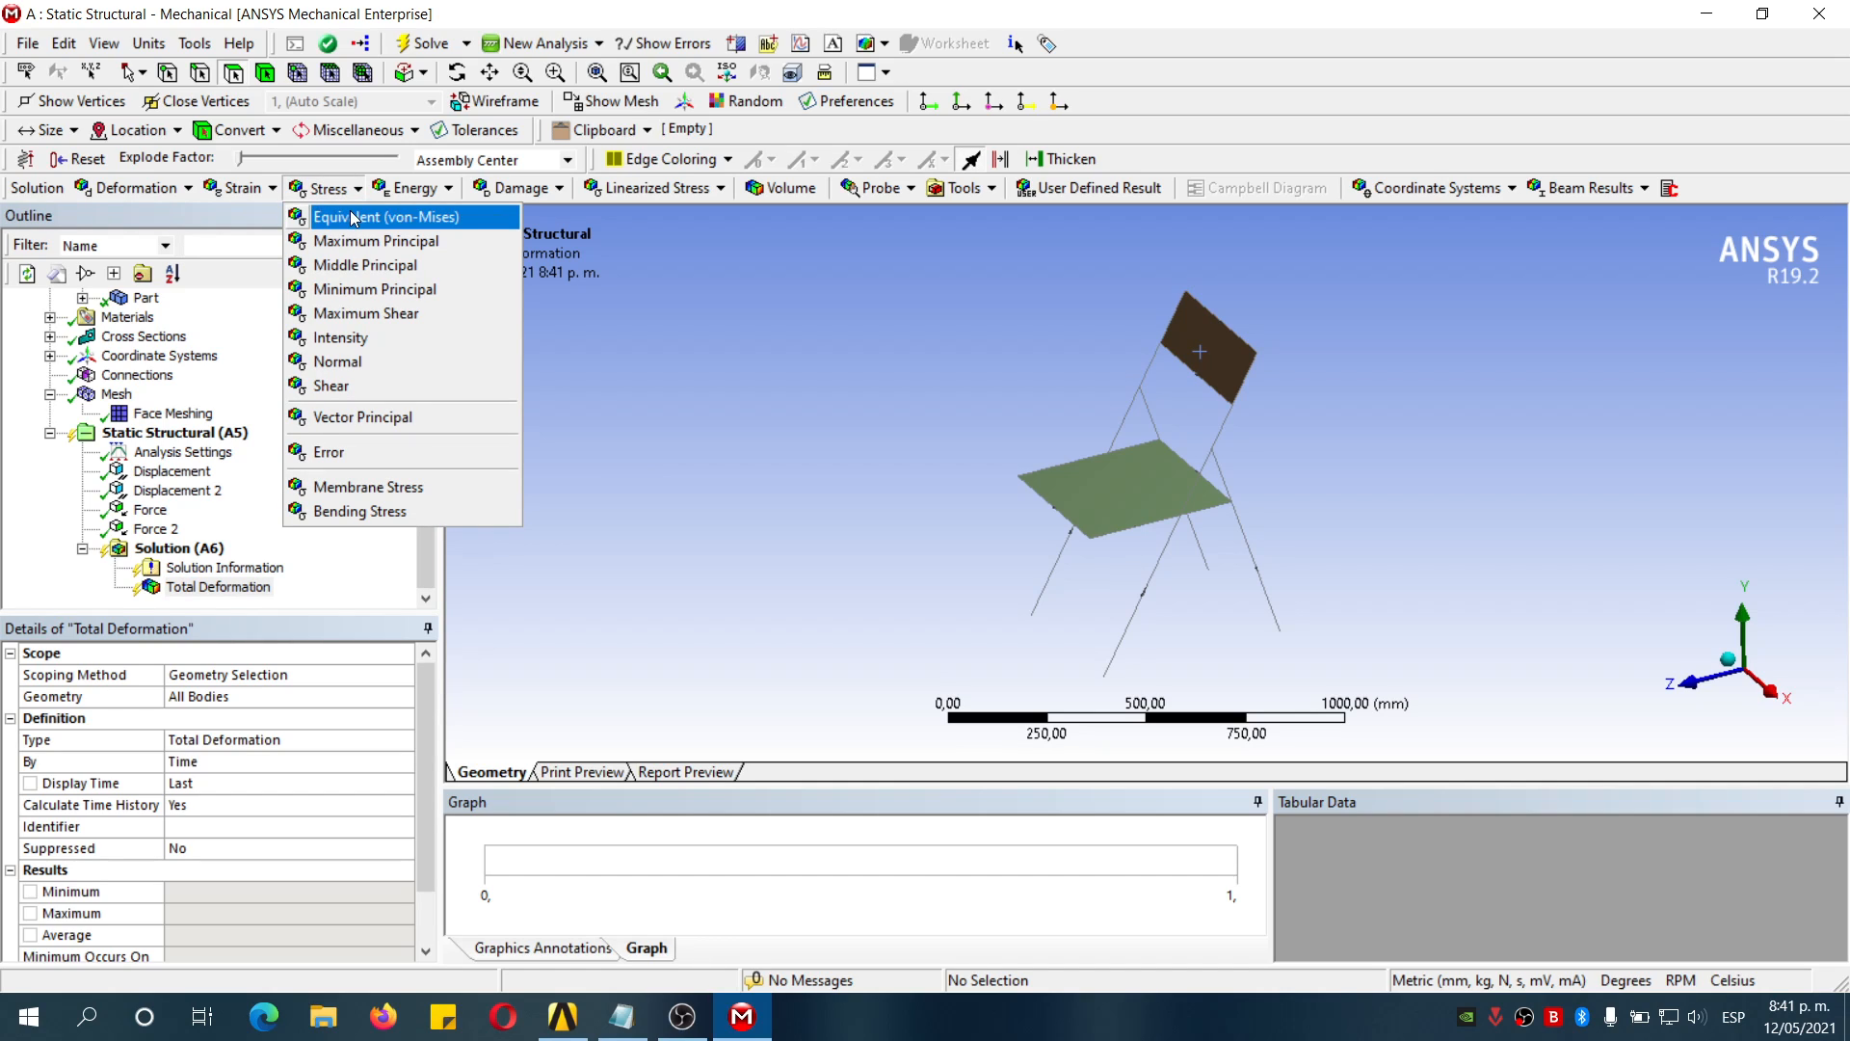
left_click(353, 218)
left_click(343, 193)
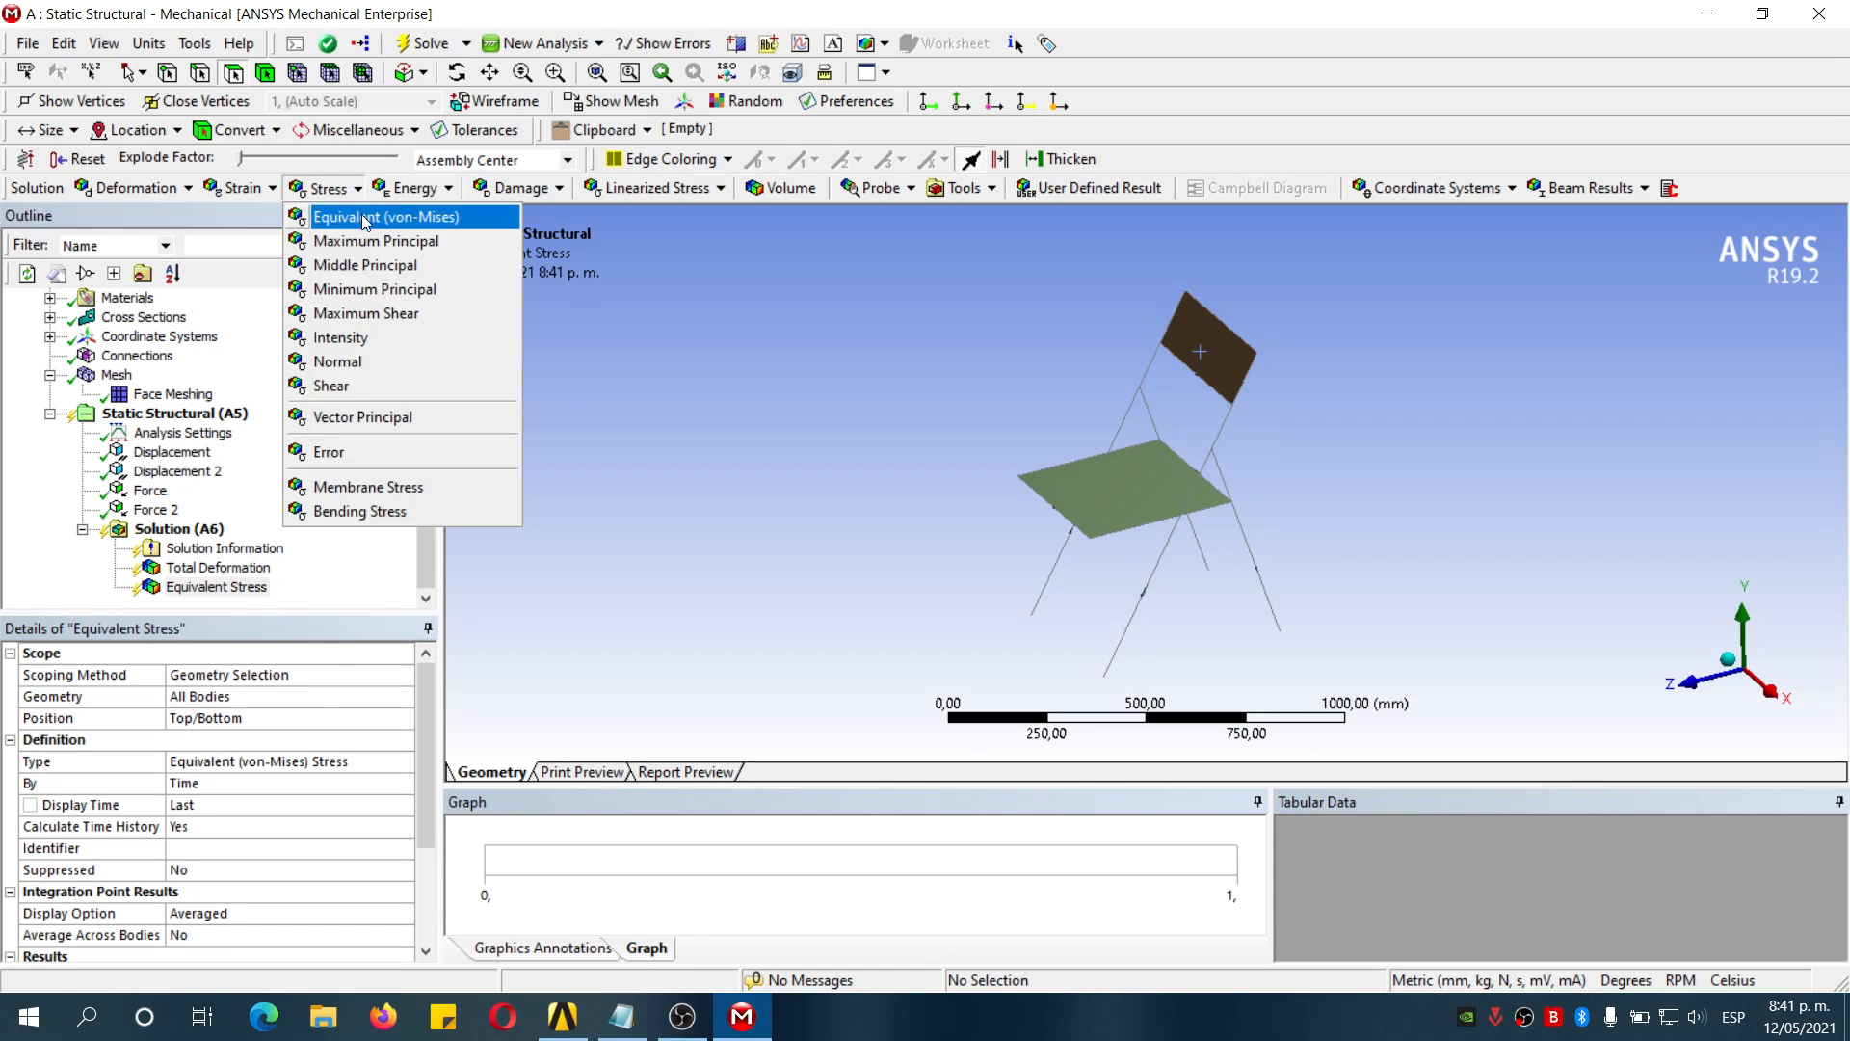
left_click(469, 253)
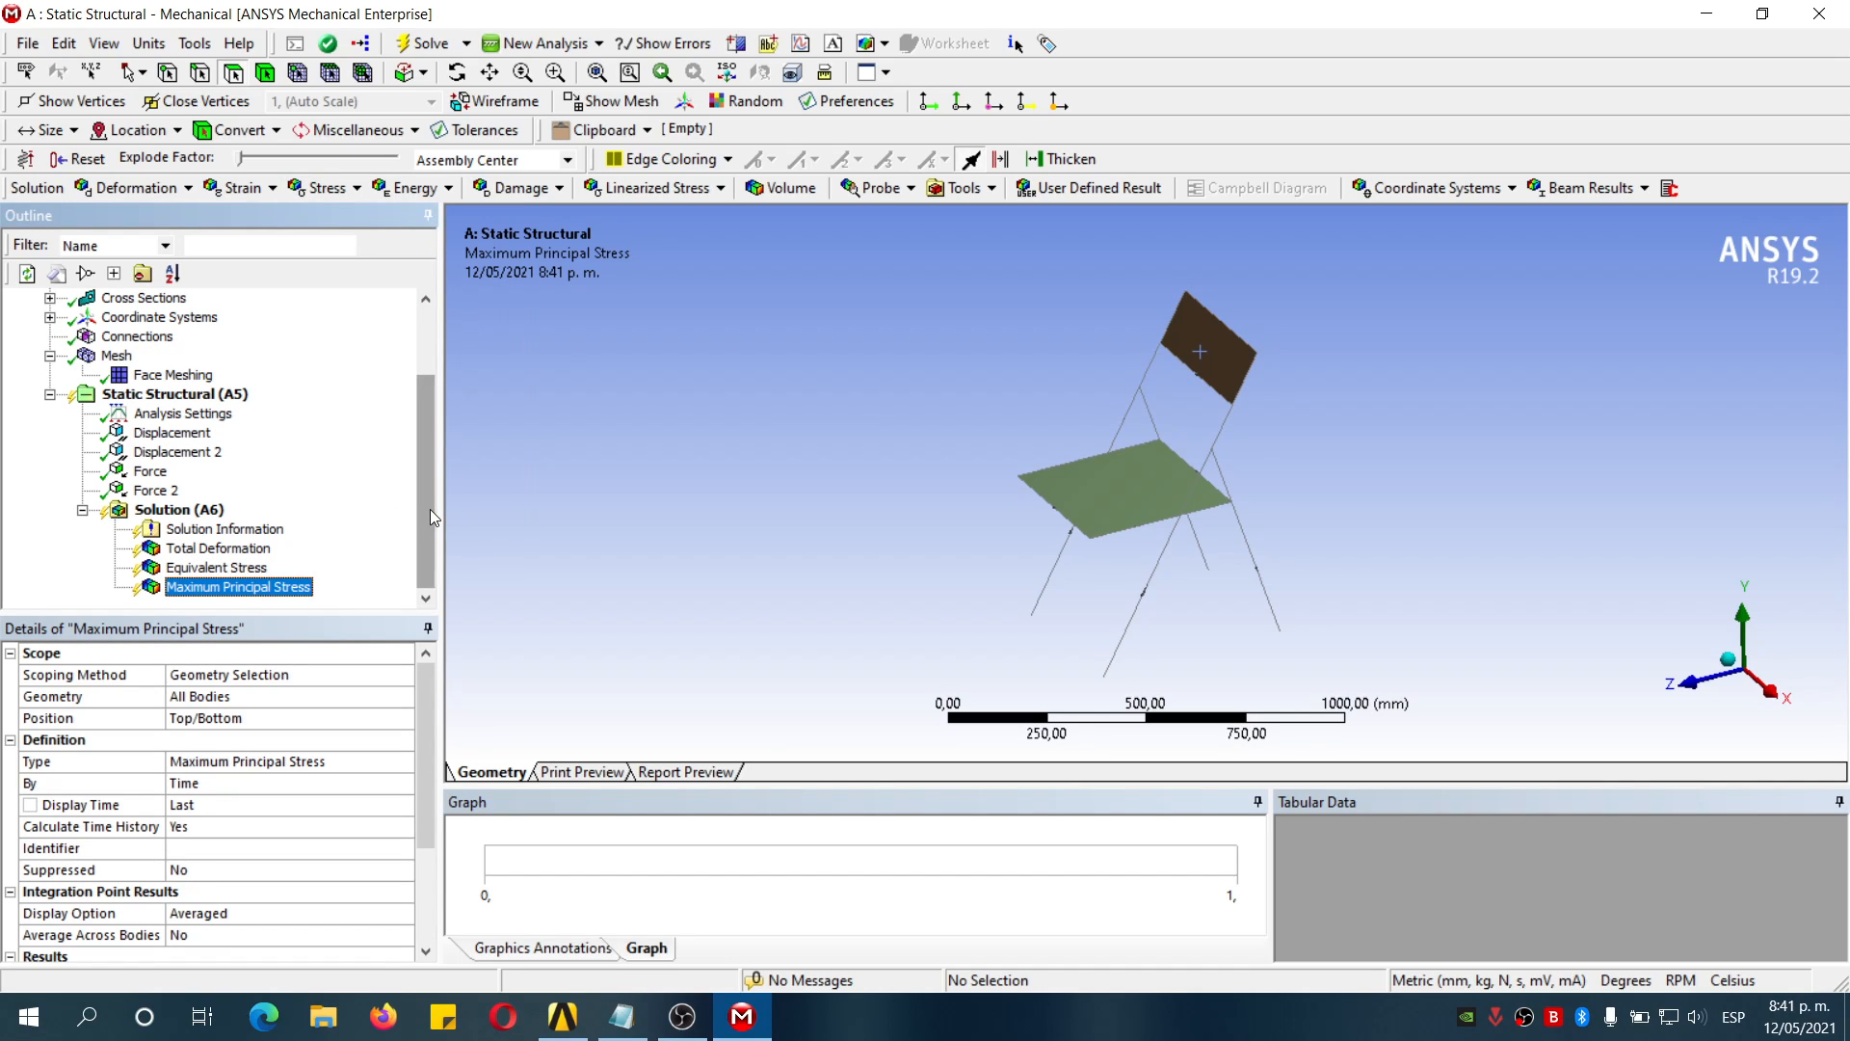
Add a Beam Tool to the solution and include a Maximum Bending Stress result in it
left_click(992, 191)
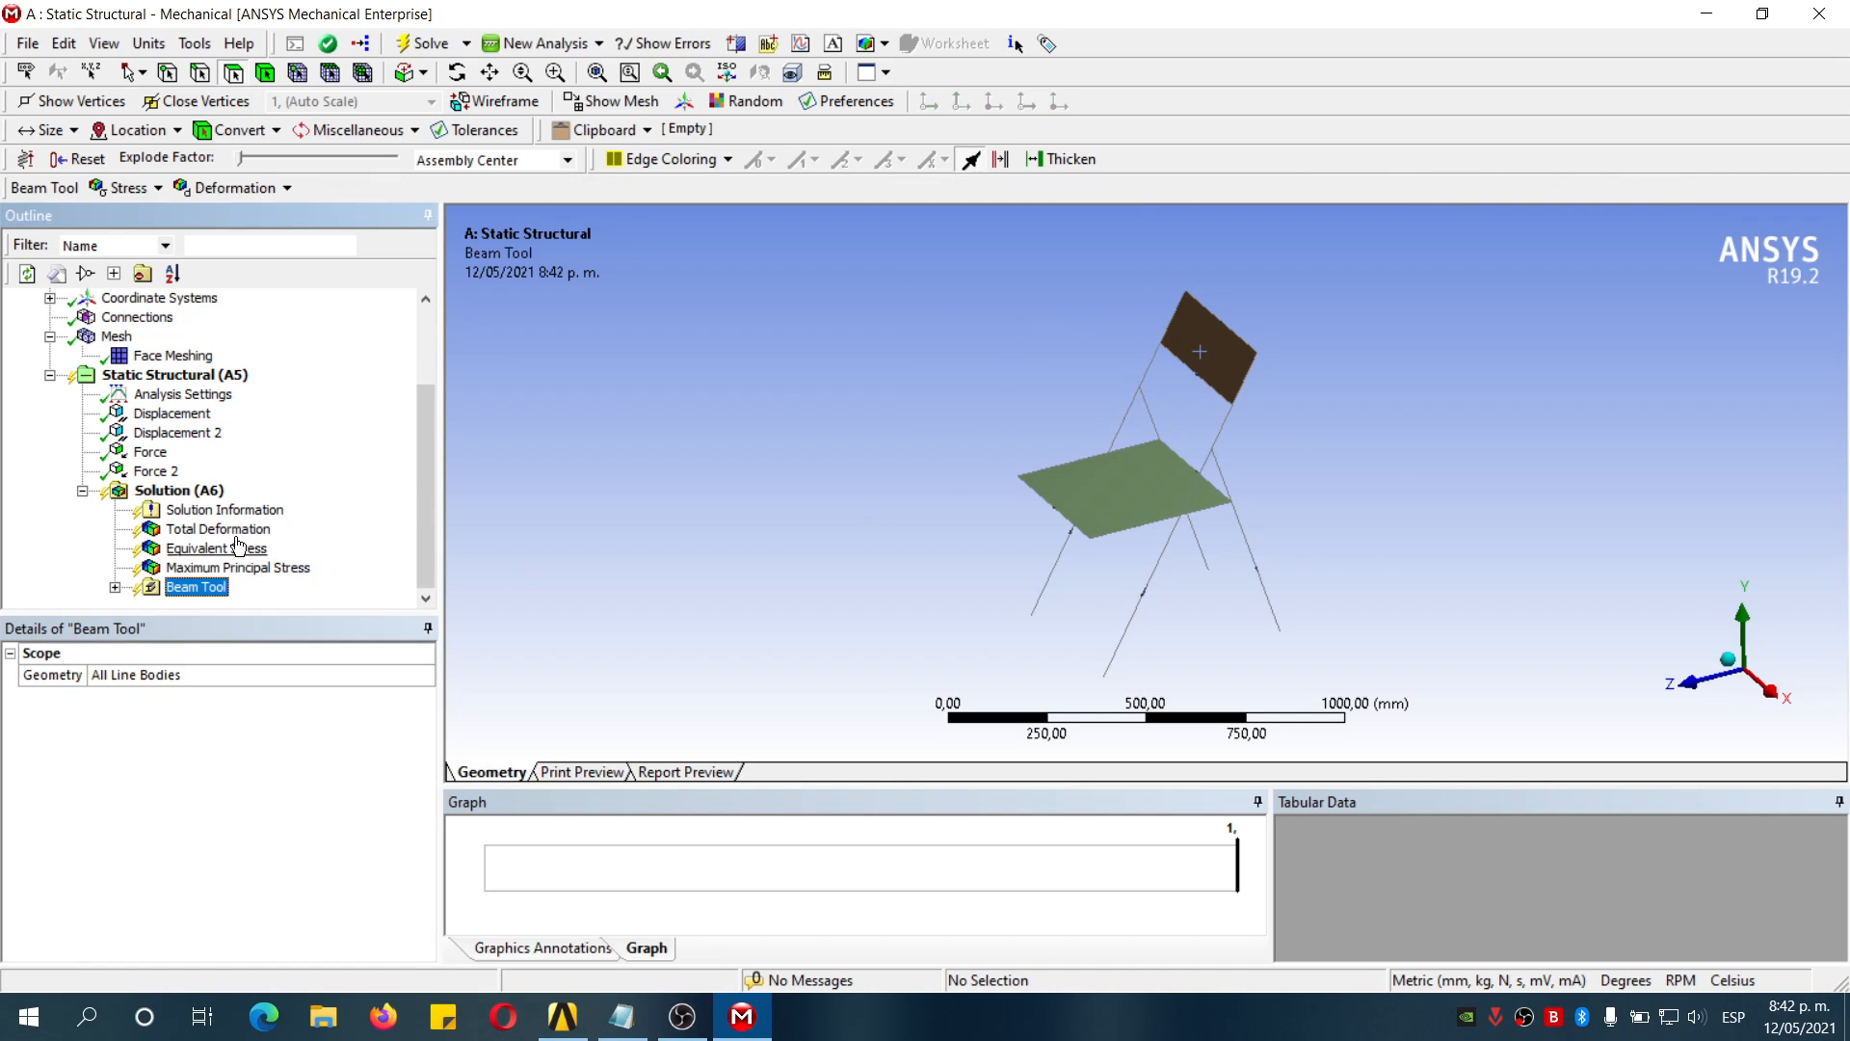
left_click(115, 587)
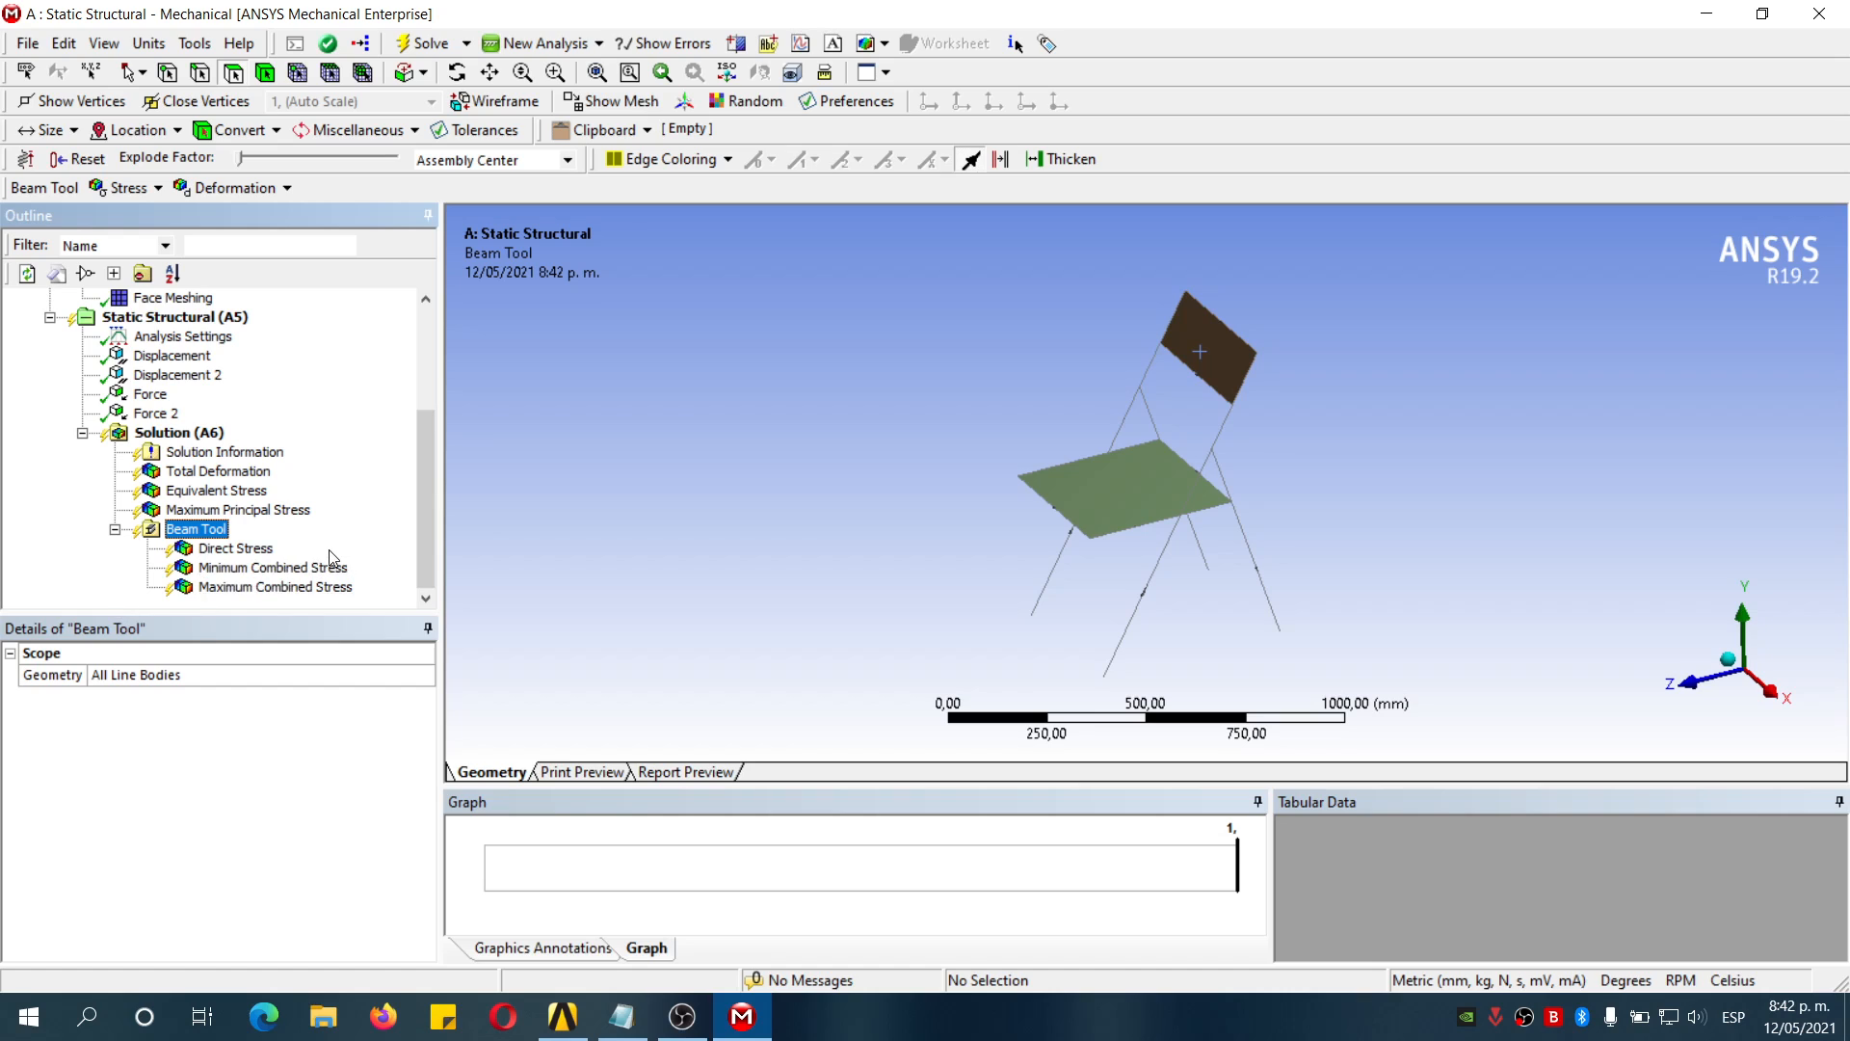
left_click(125, 187)
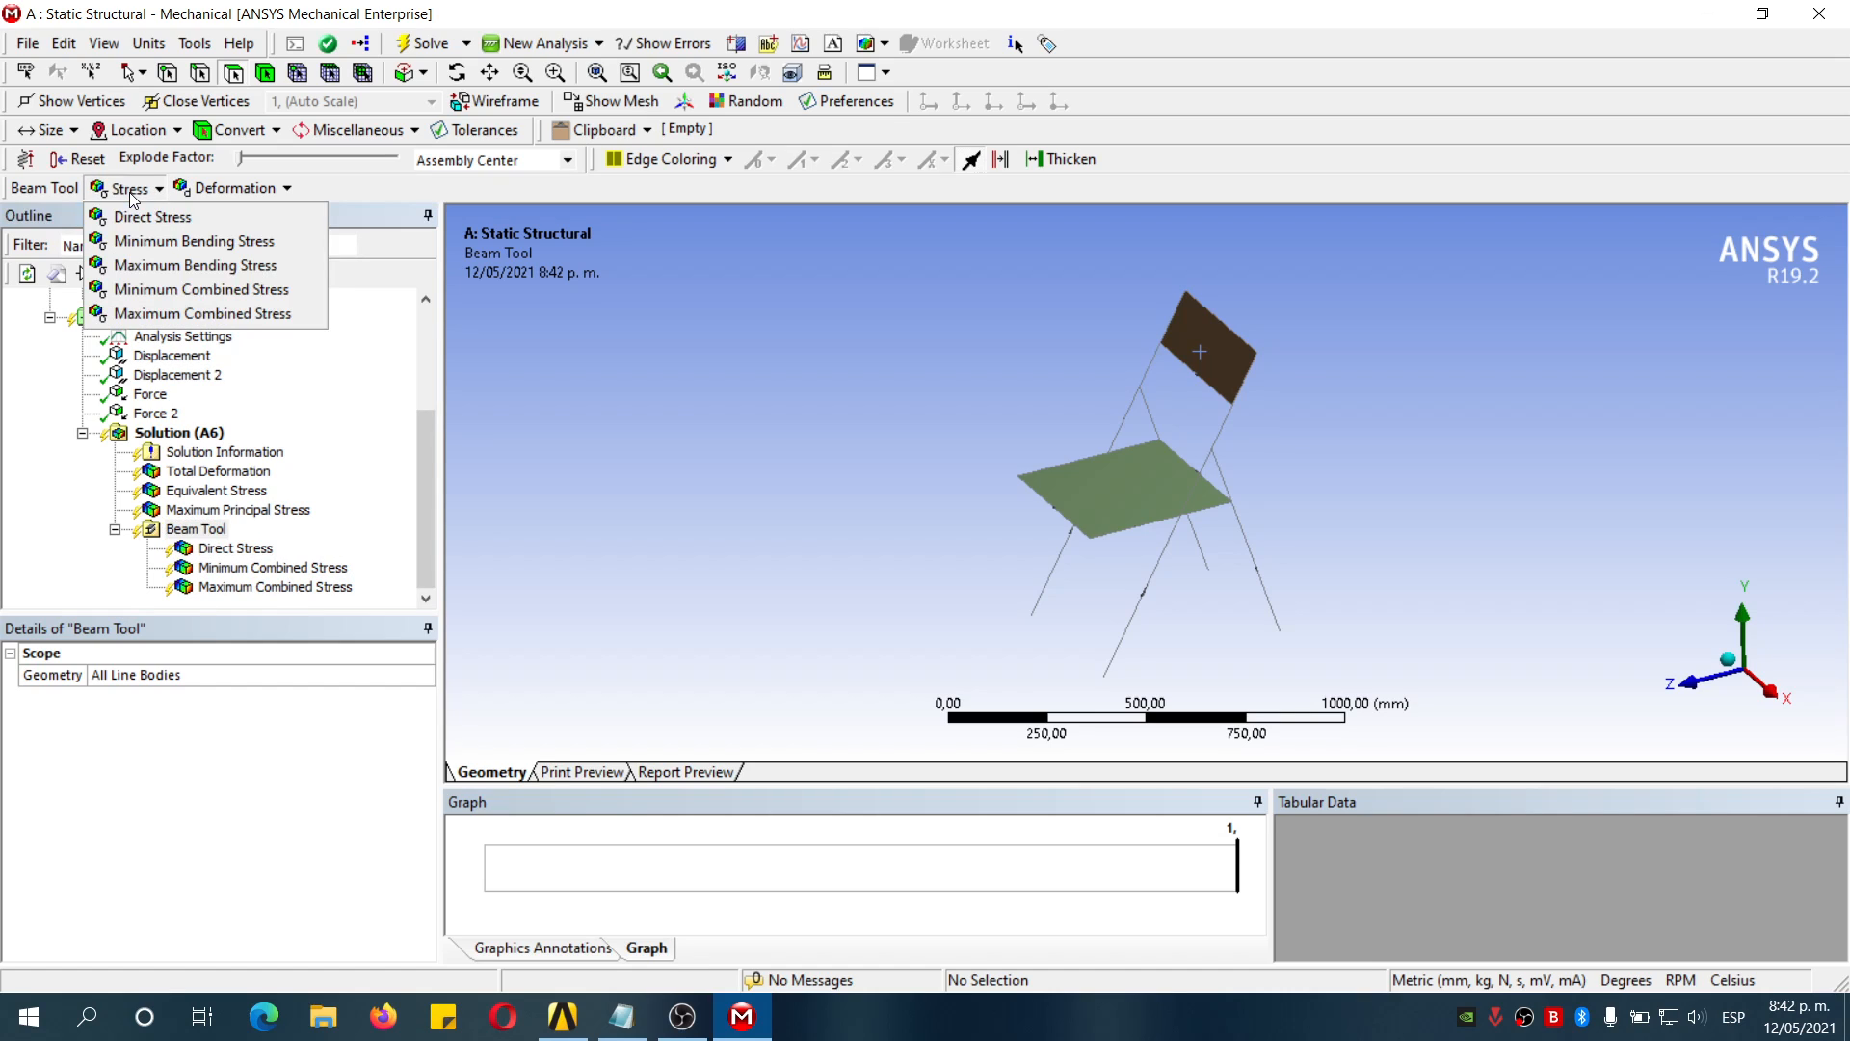
left_click(275, 267)
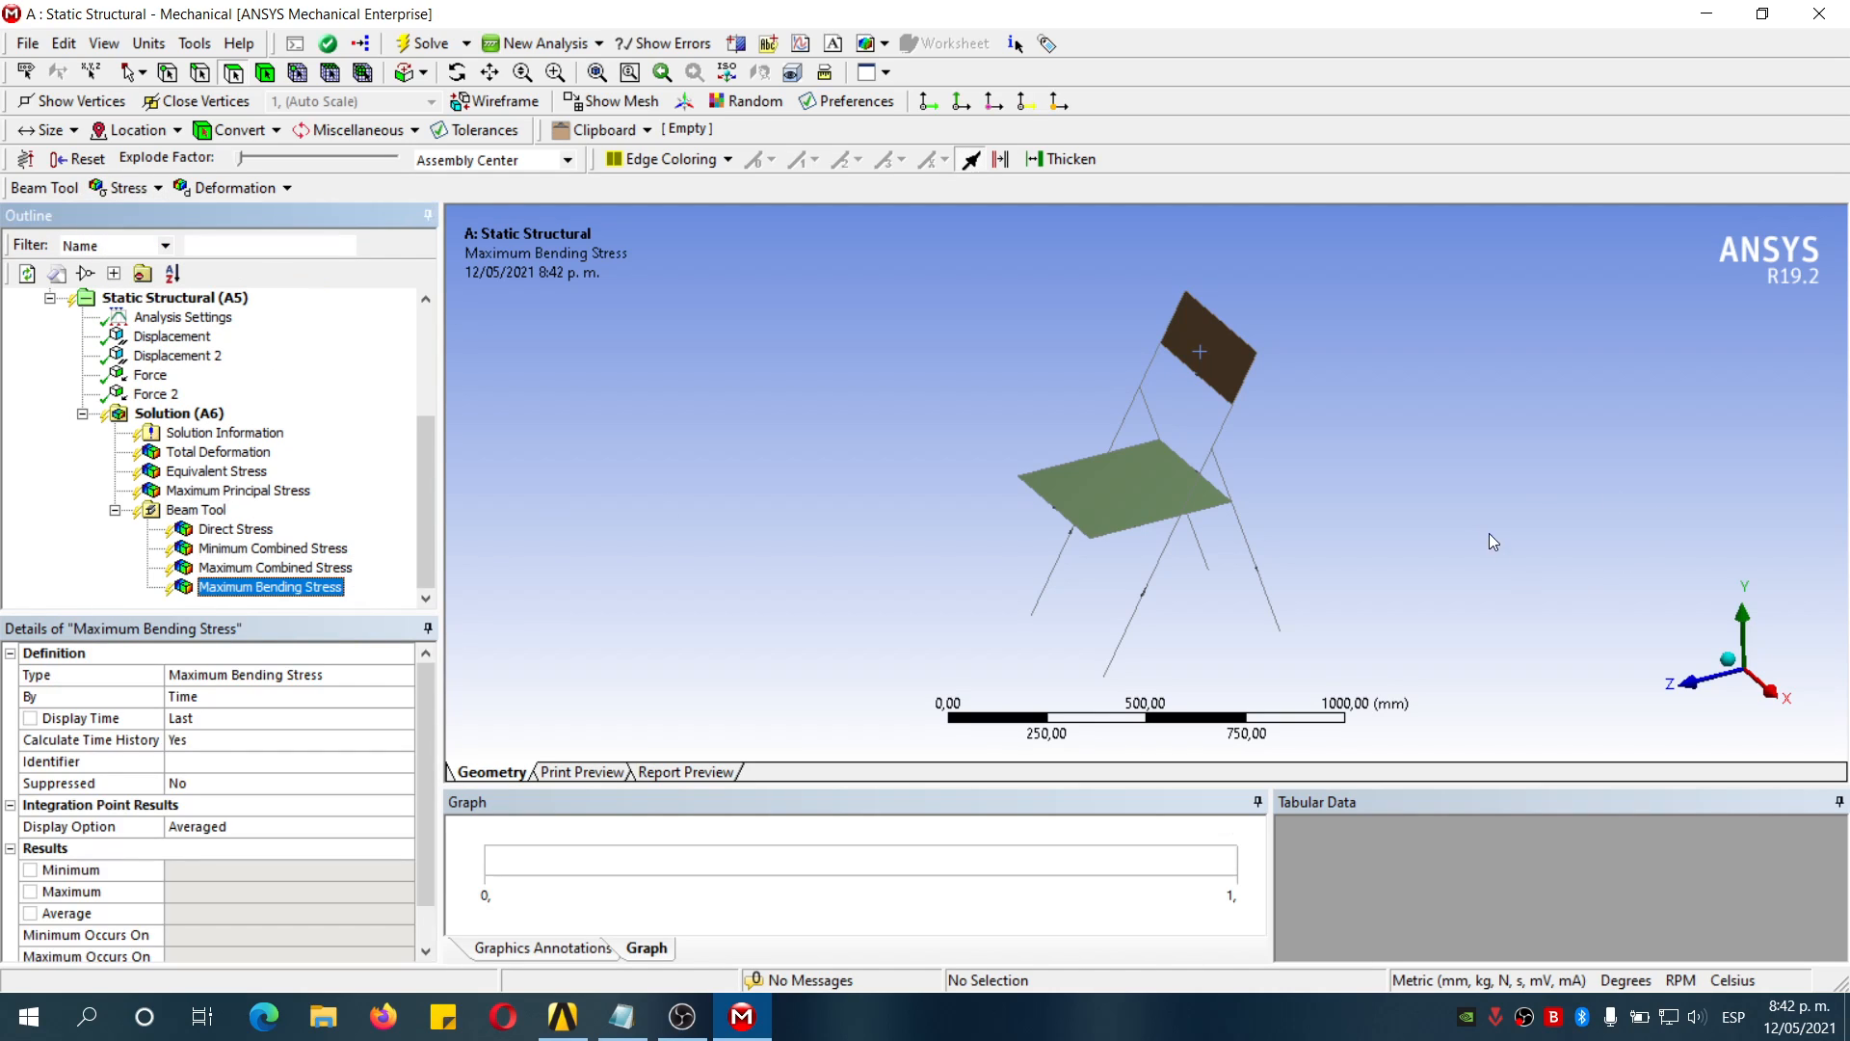
Select all the edges of the chair and add a second Total Deformation result scoped to them
scroll(1262, 481, "up", 1)
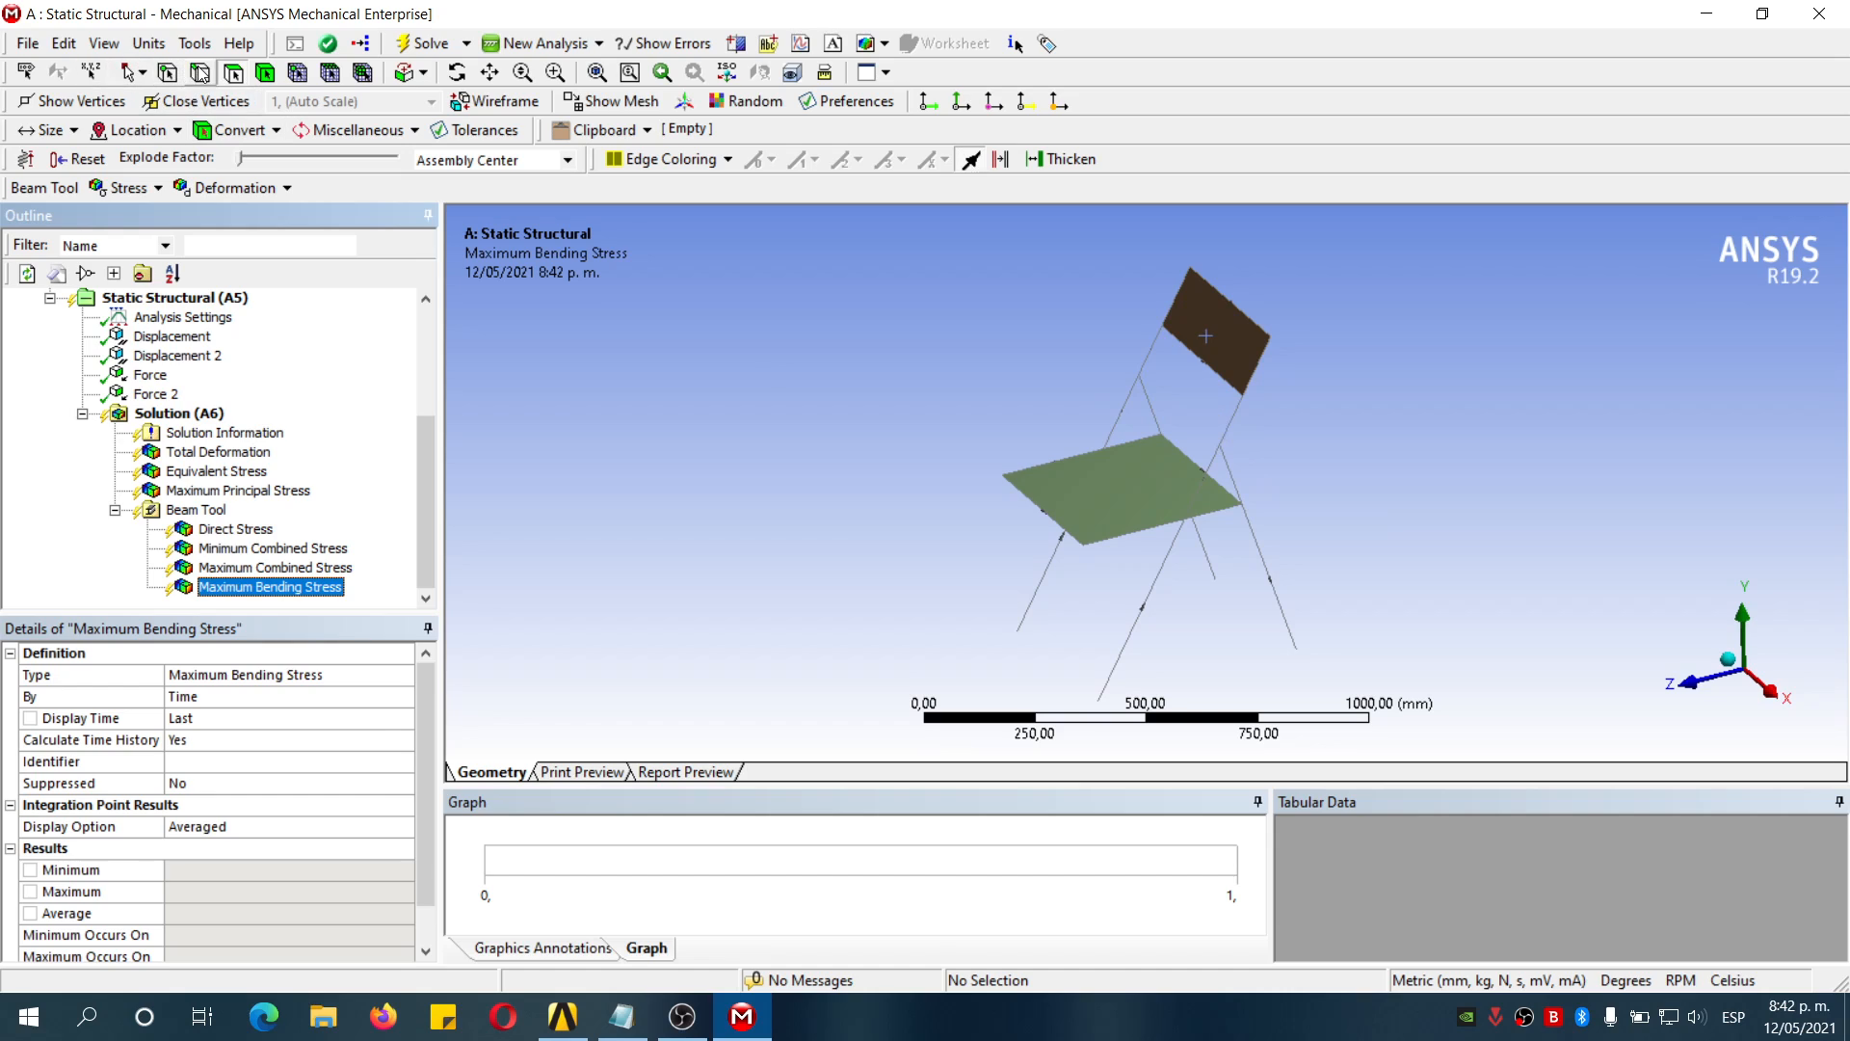
left_click(1046, 424)
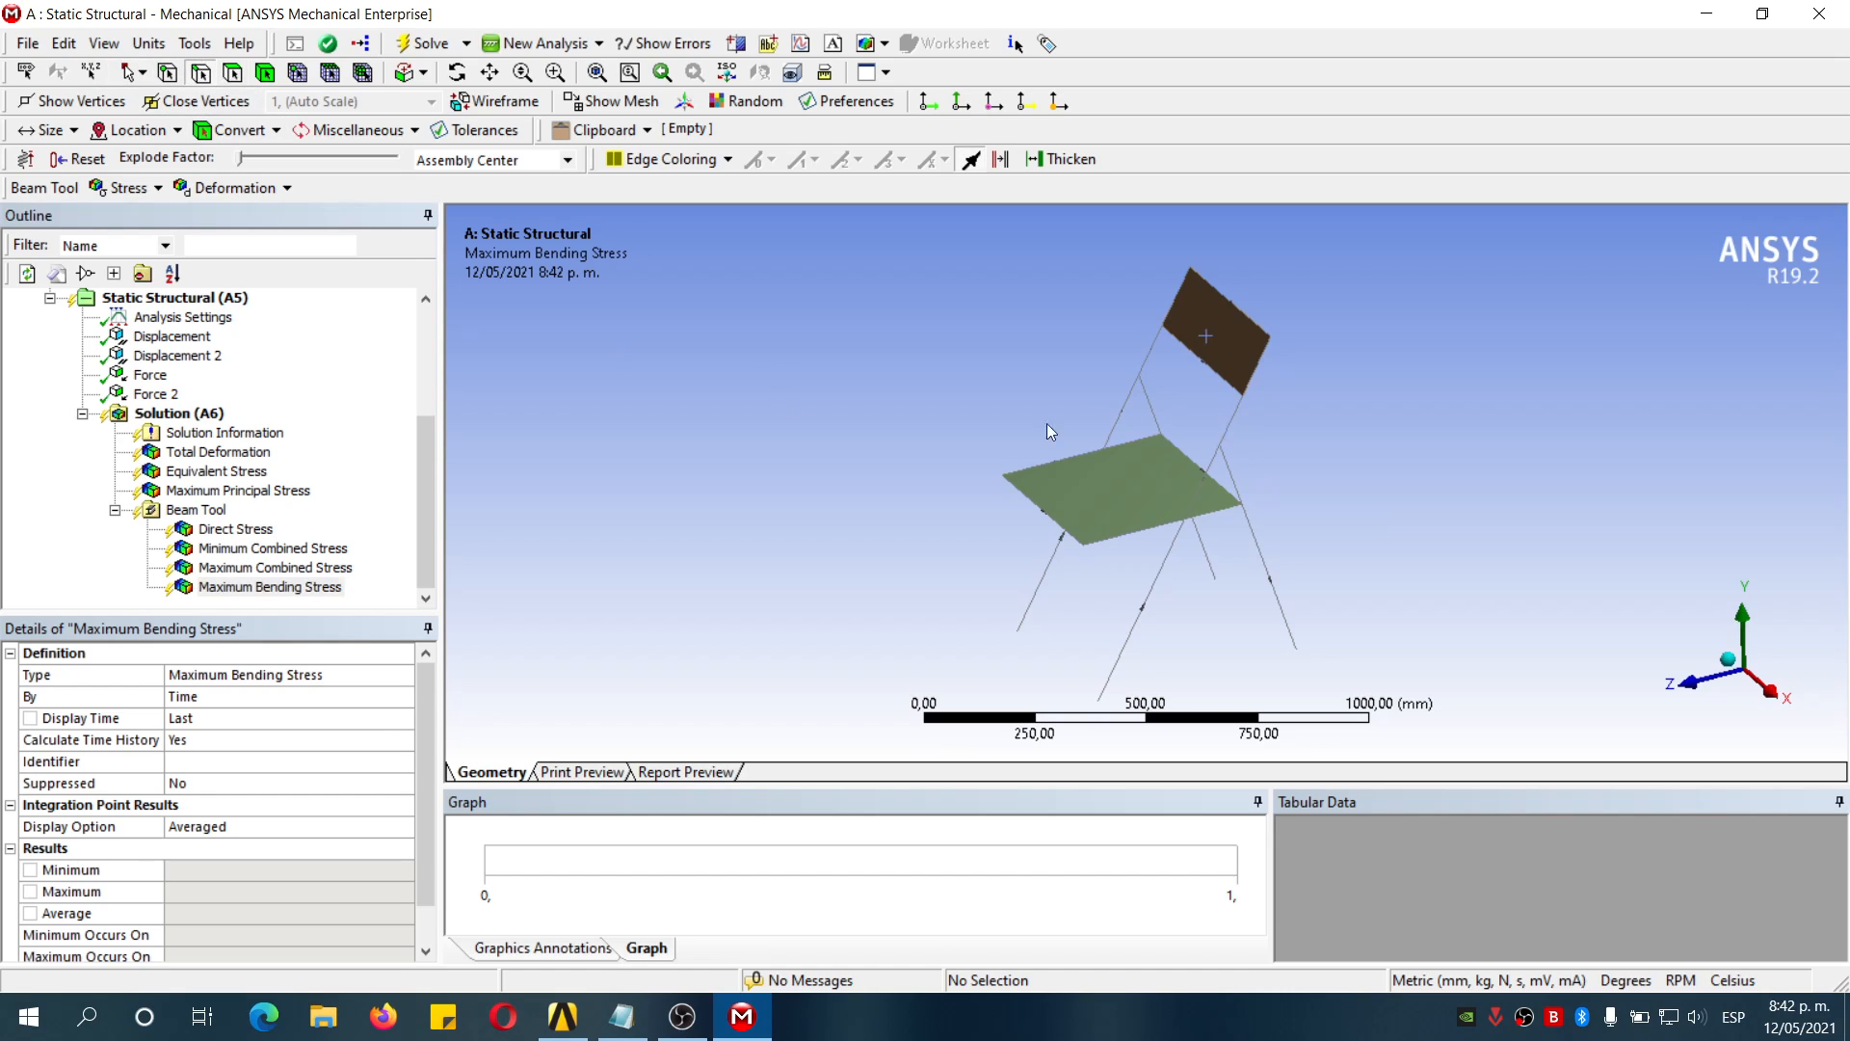
left_click(1229, 426)
right_click(1225, 430)
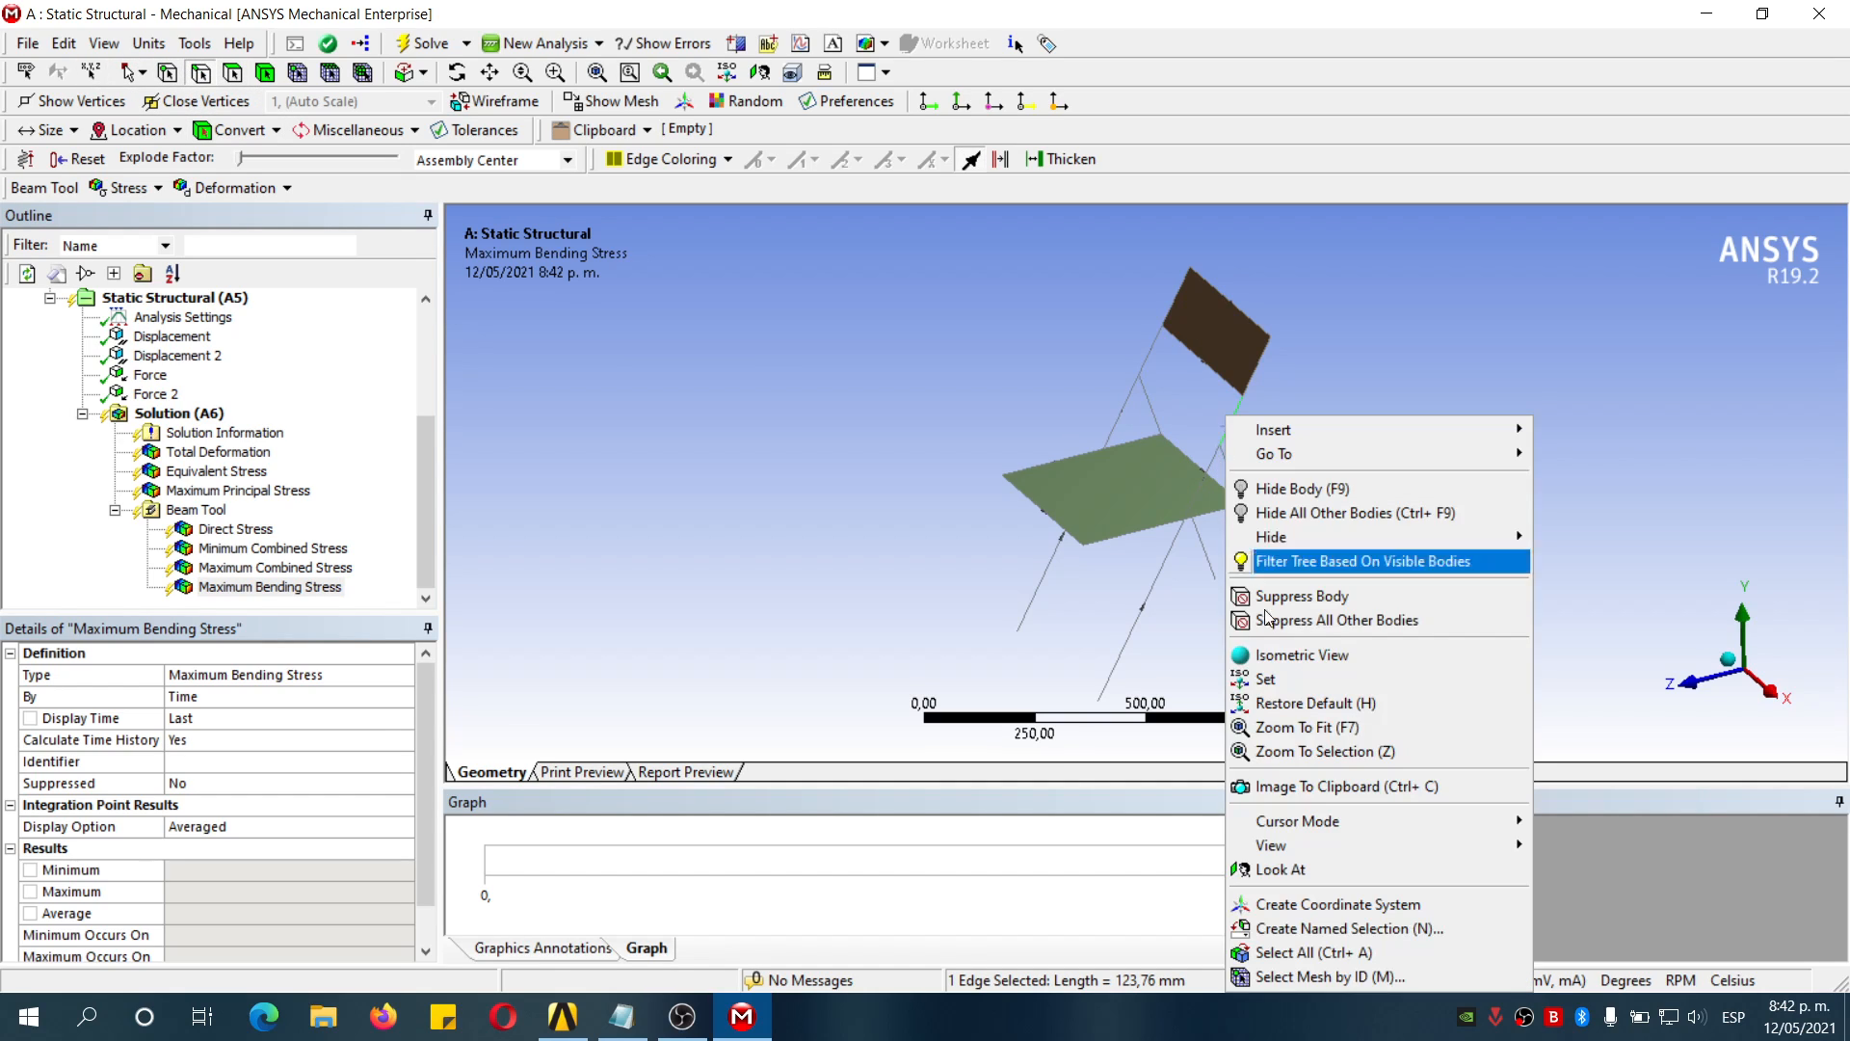
left_click(1349, 952)
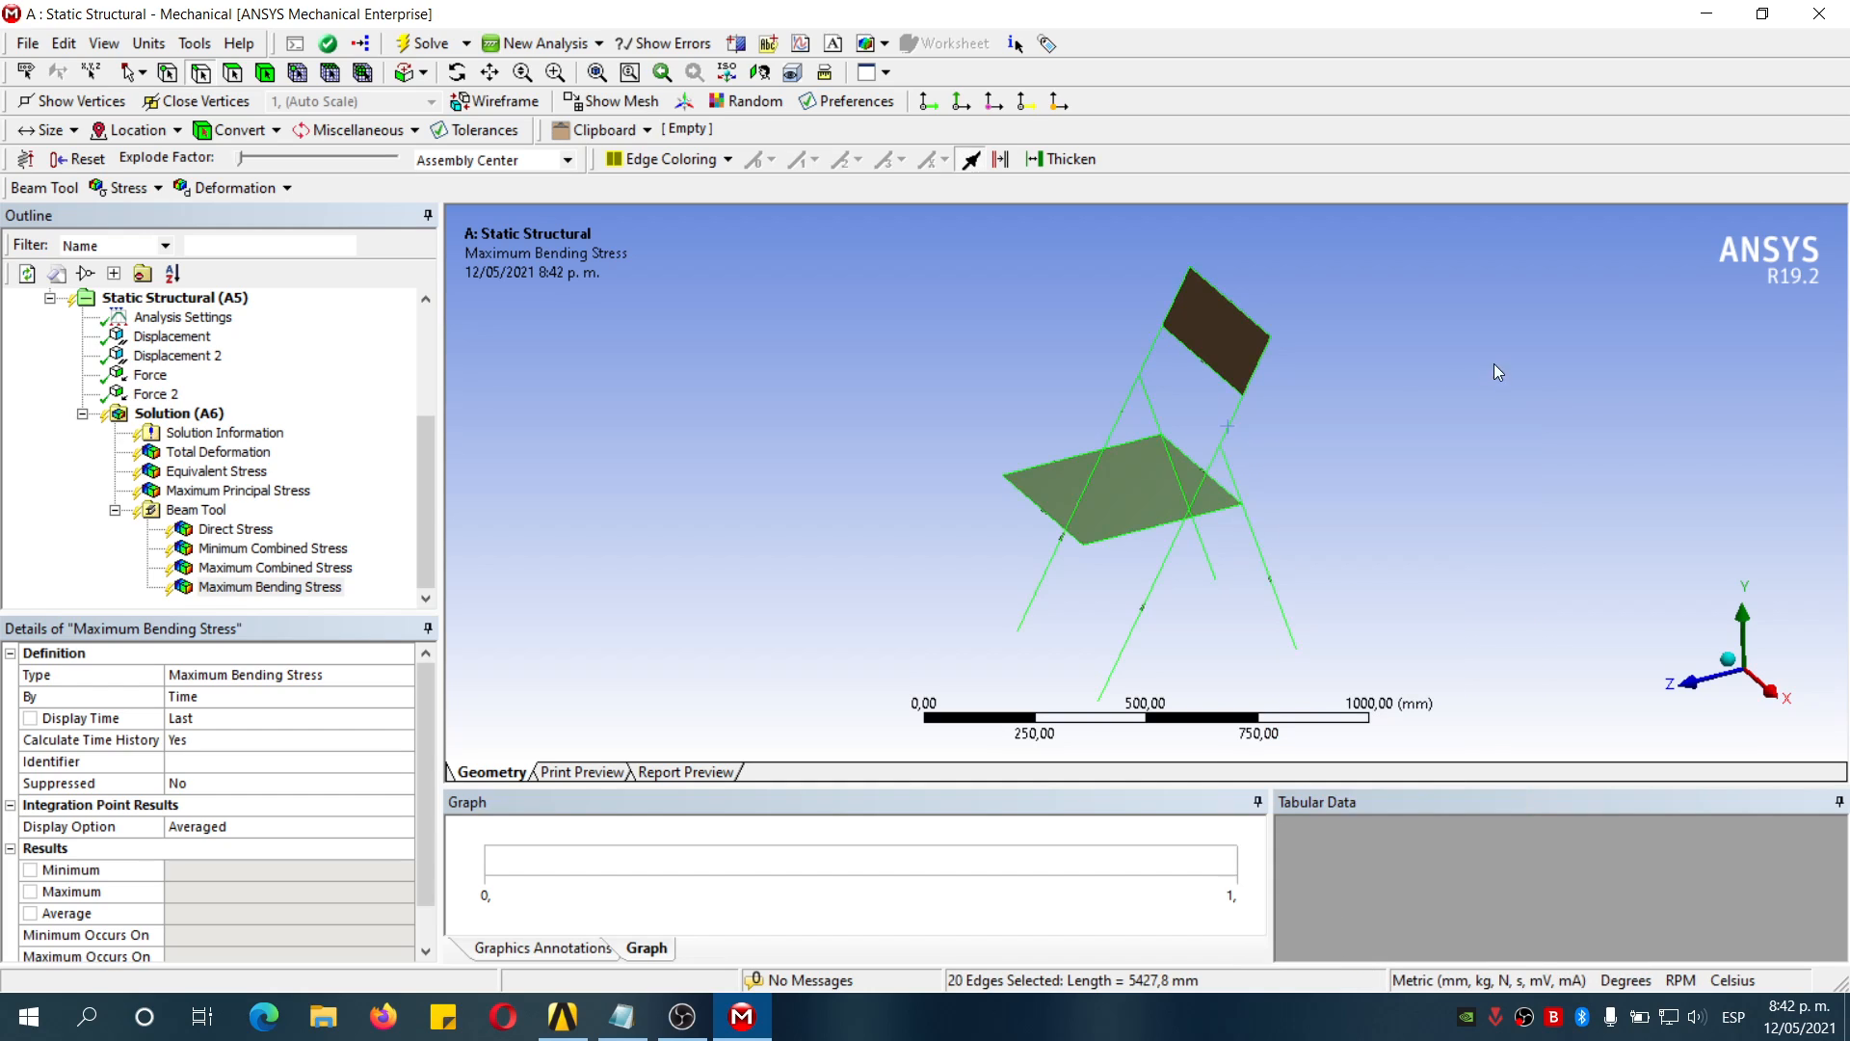
middle_click_drag(1372, 479, 1442, 472)
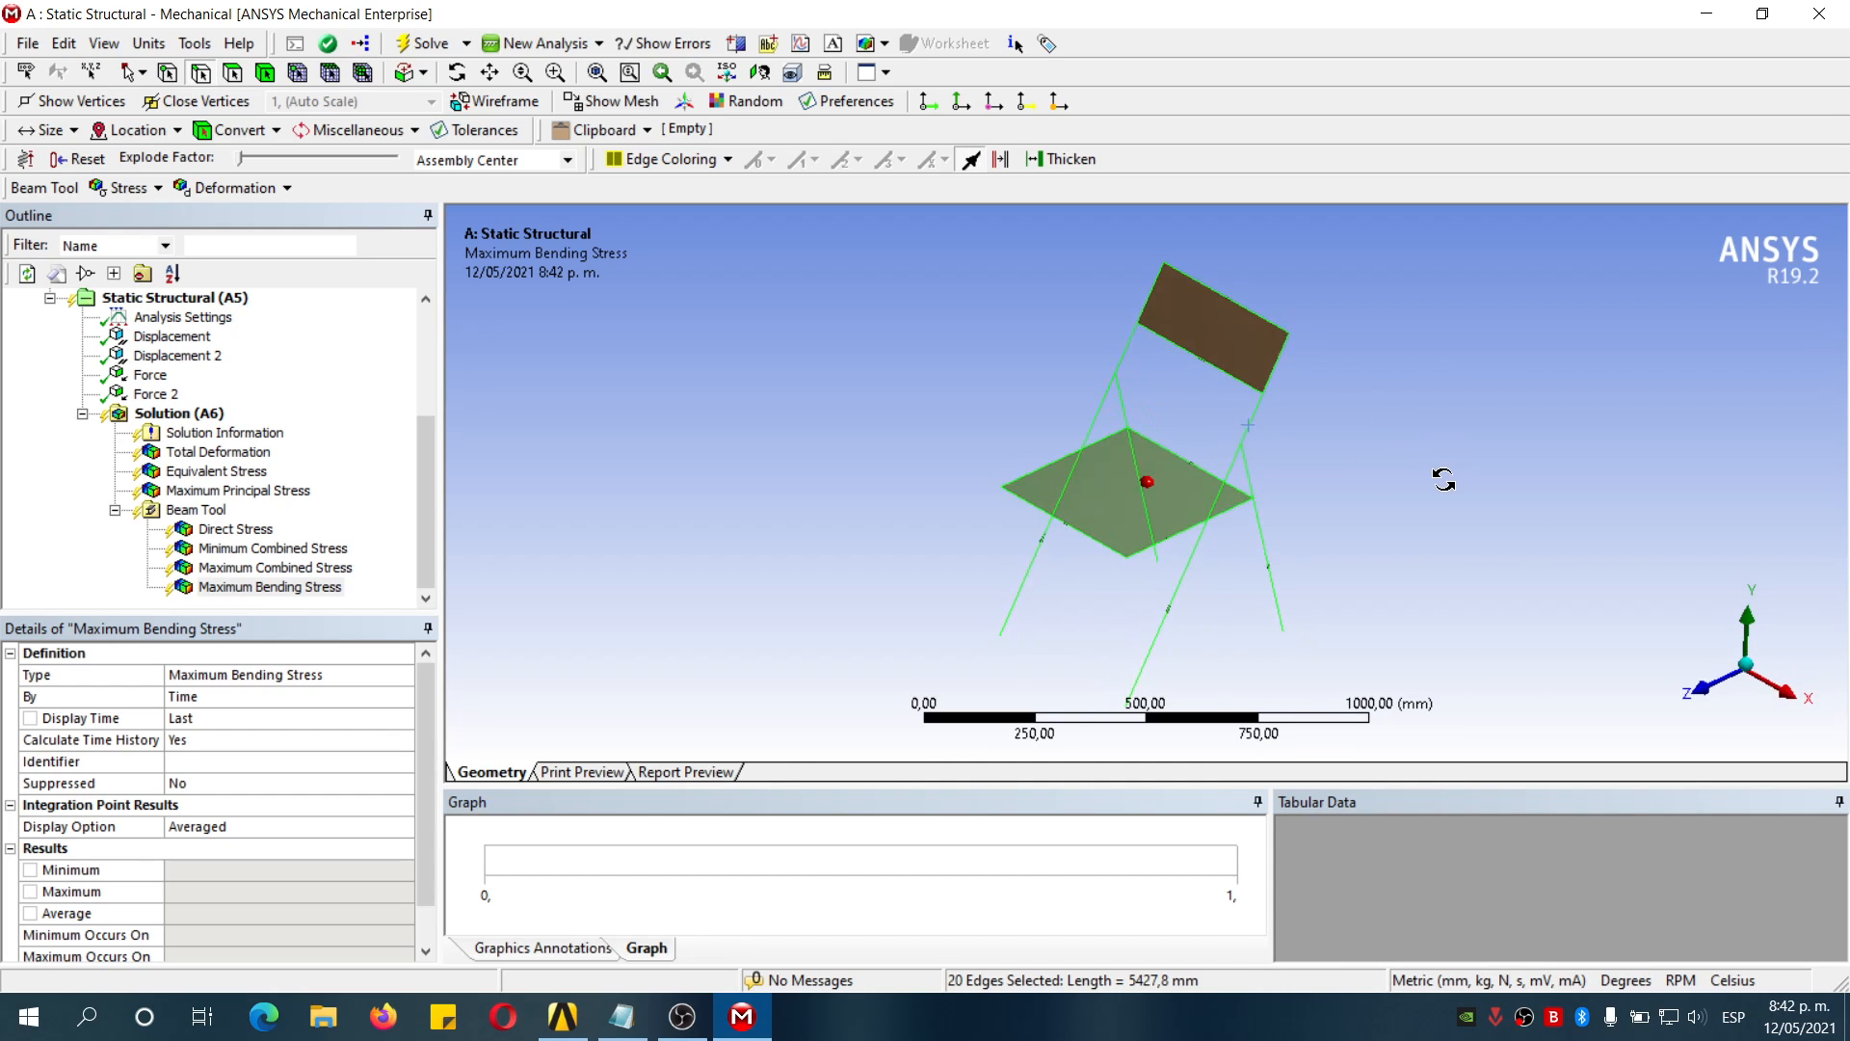
left_click(178, 414)
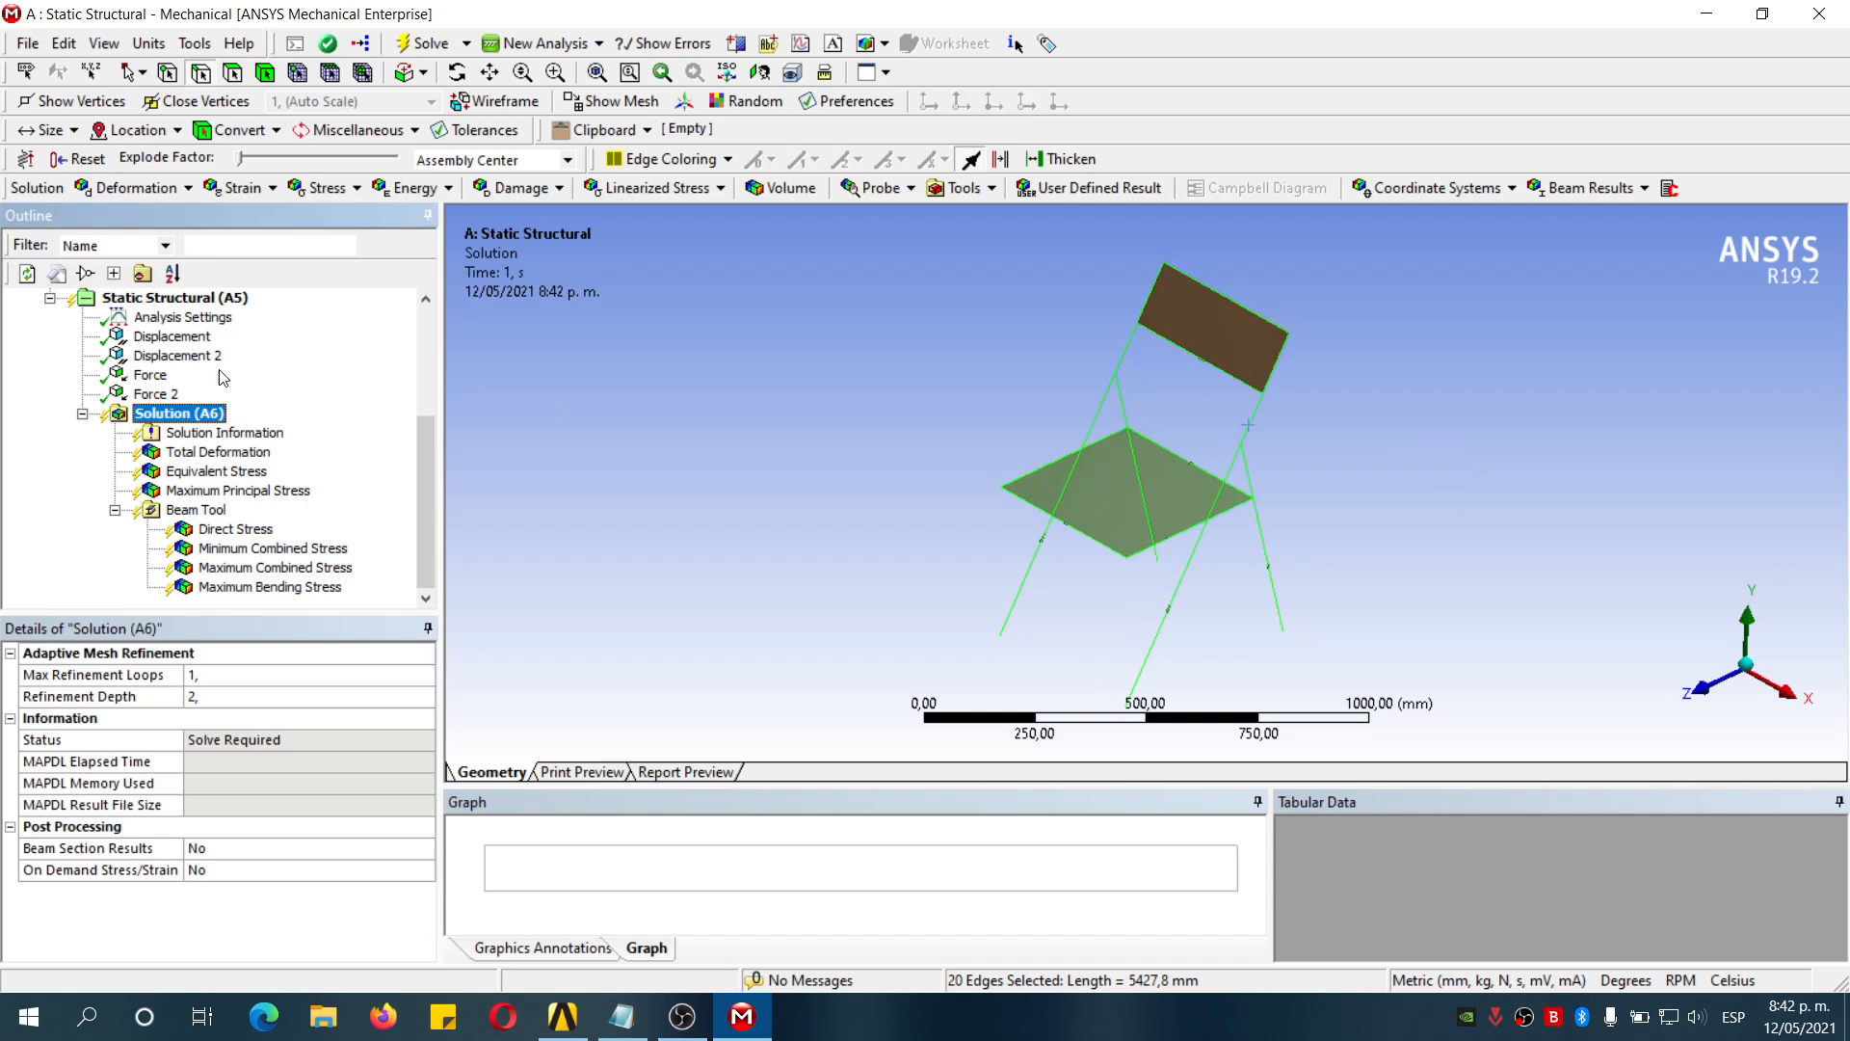
left_click(138, 189)
left_click(120, 217)
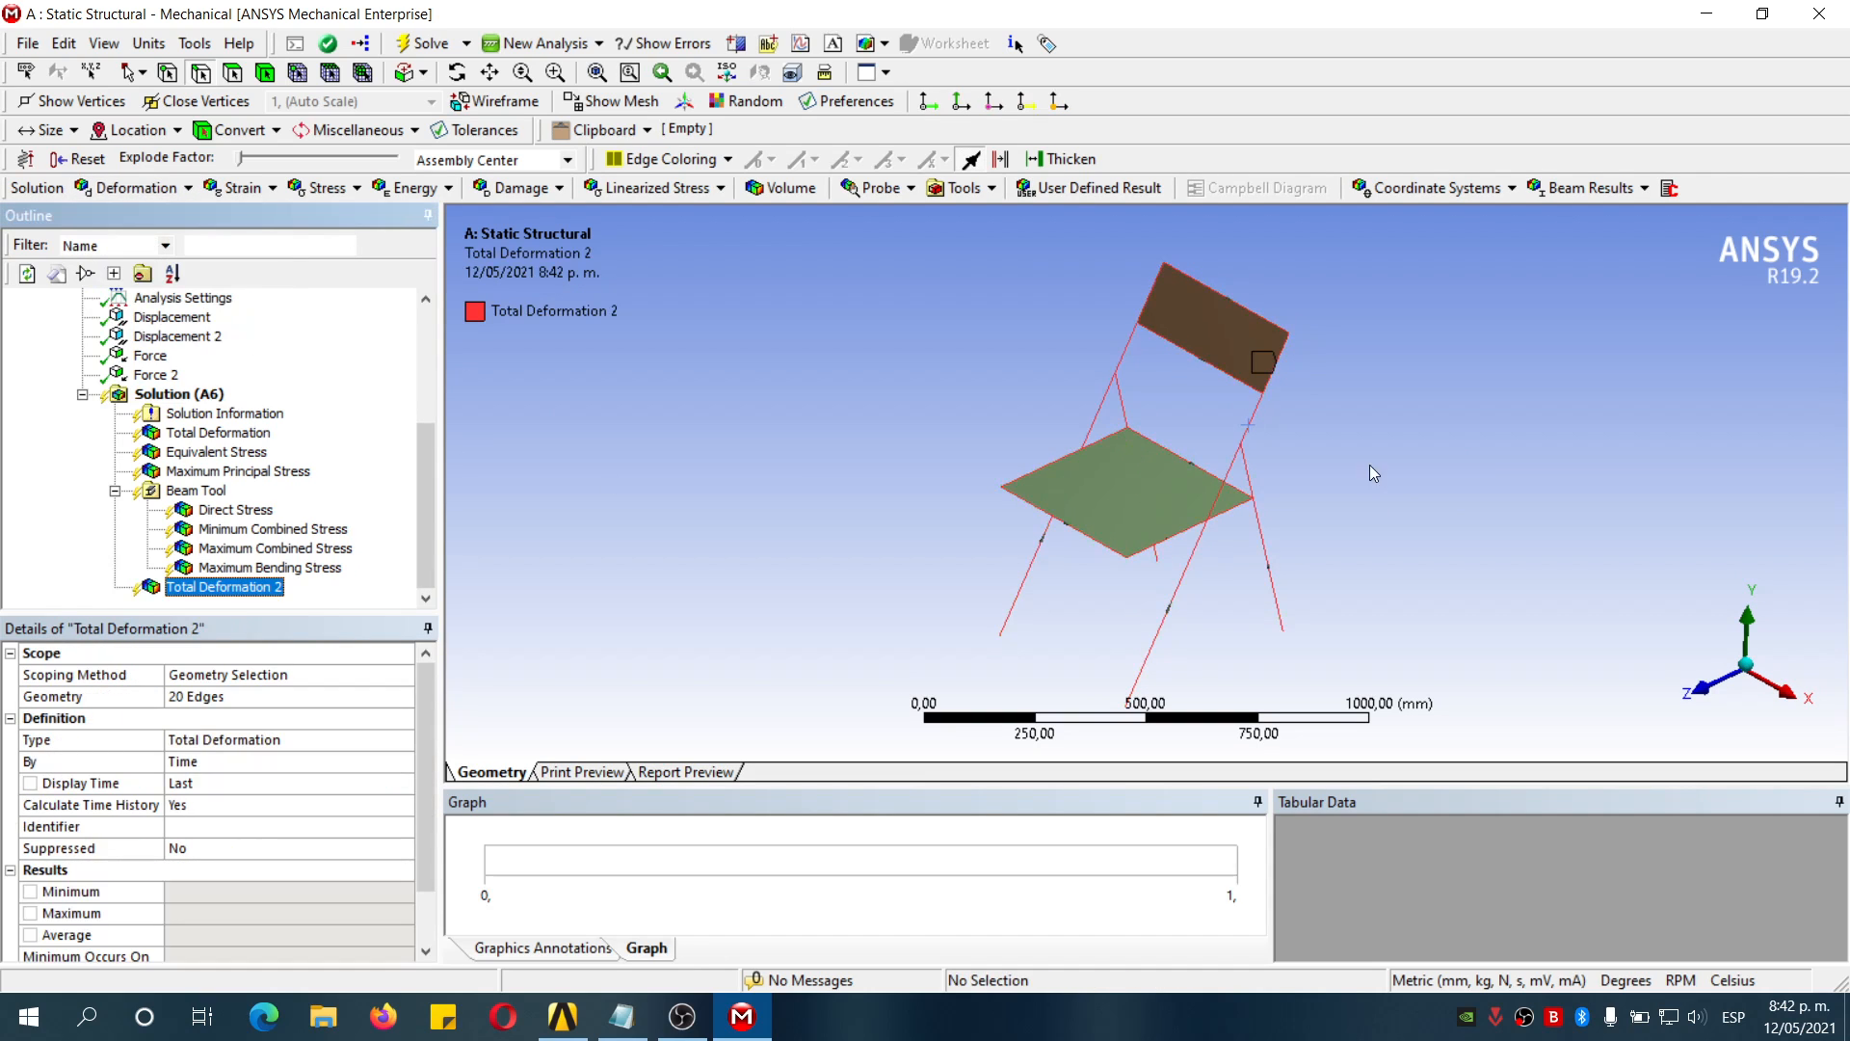
middle_click_drag(1193, 538, 1292, 533)
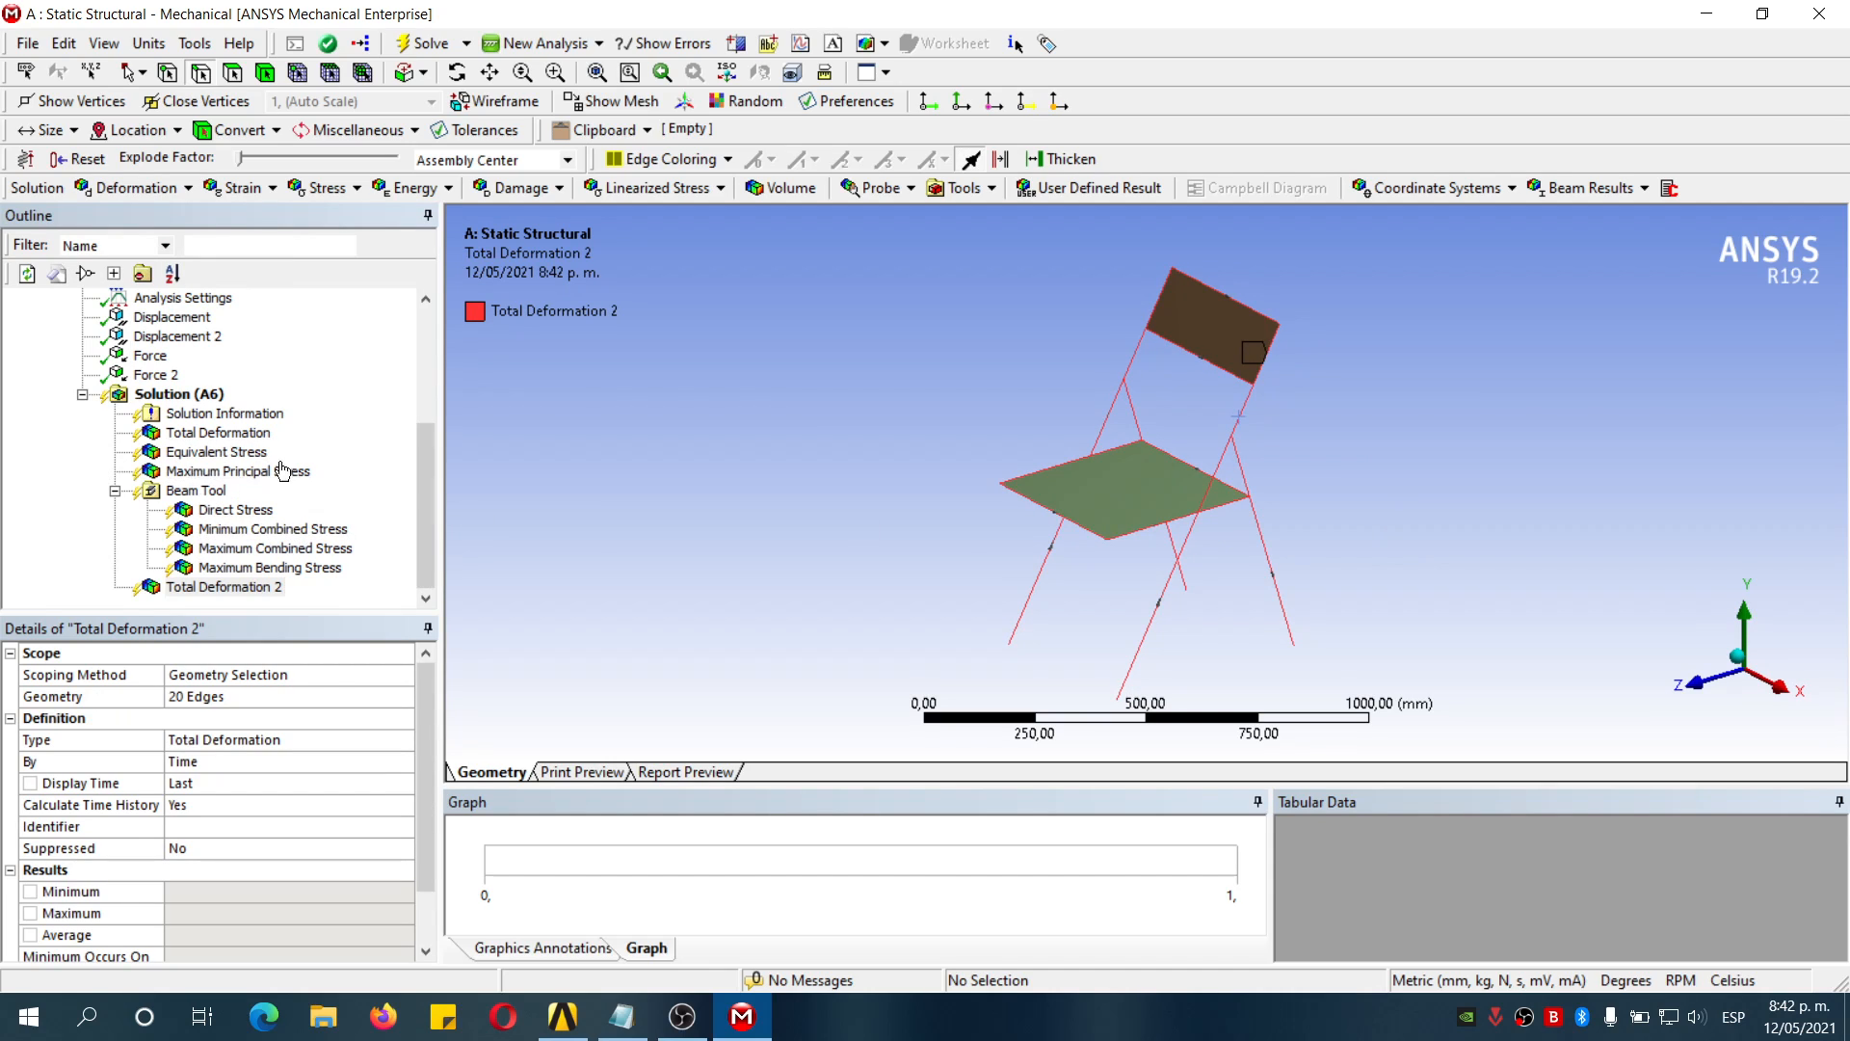
Add two Force Reaction probes, one for the Displacement support and one for Displacement 2
left_click(424, 536)
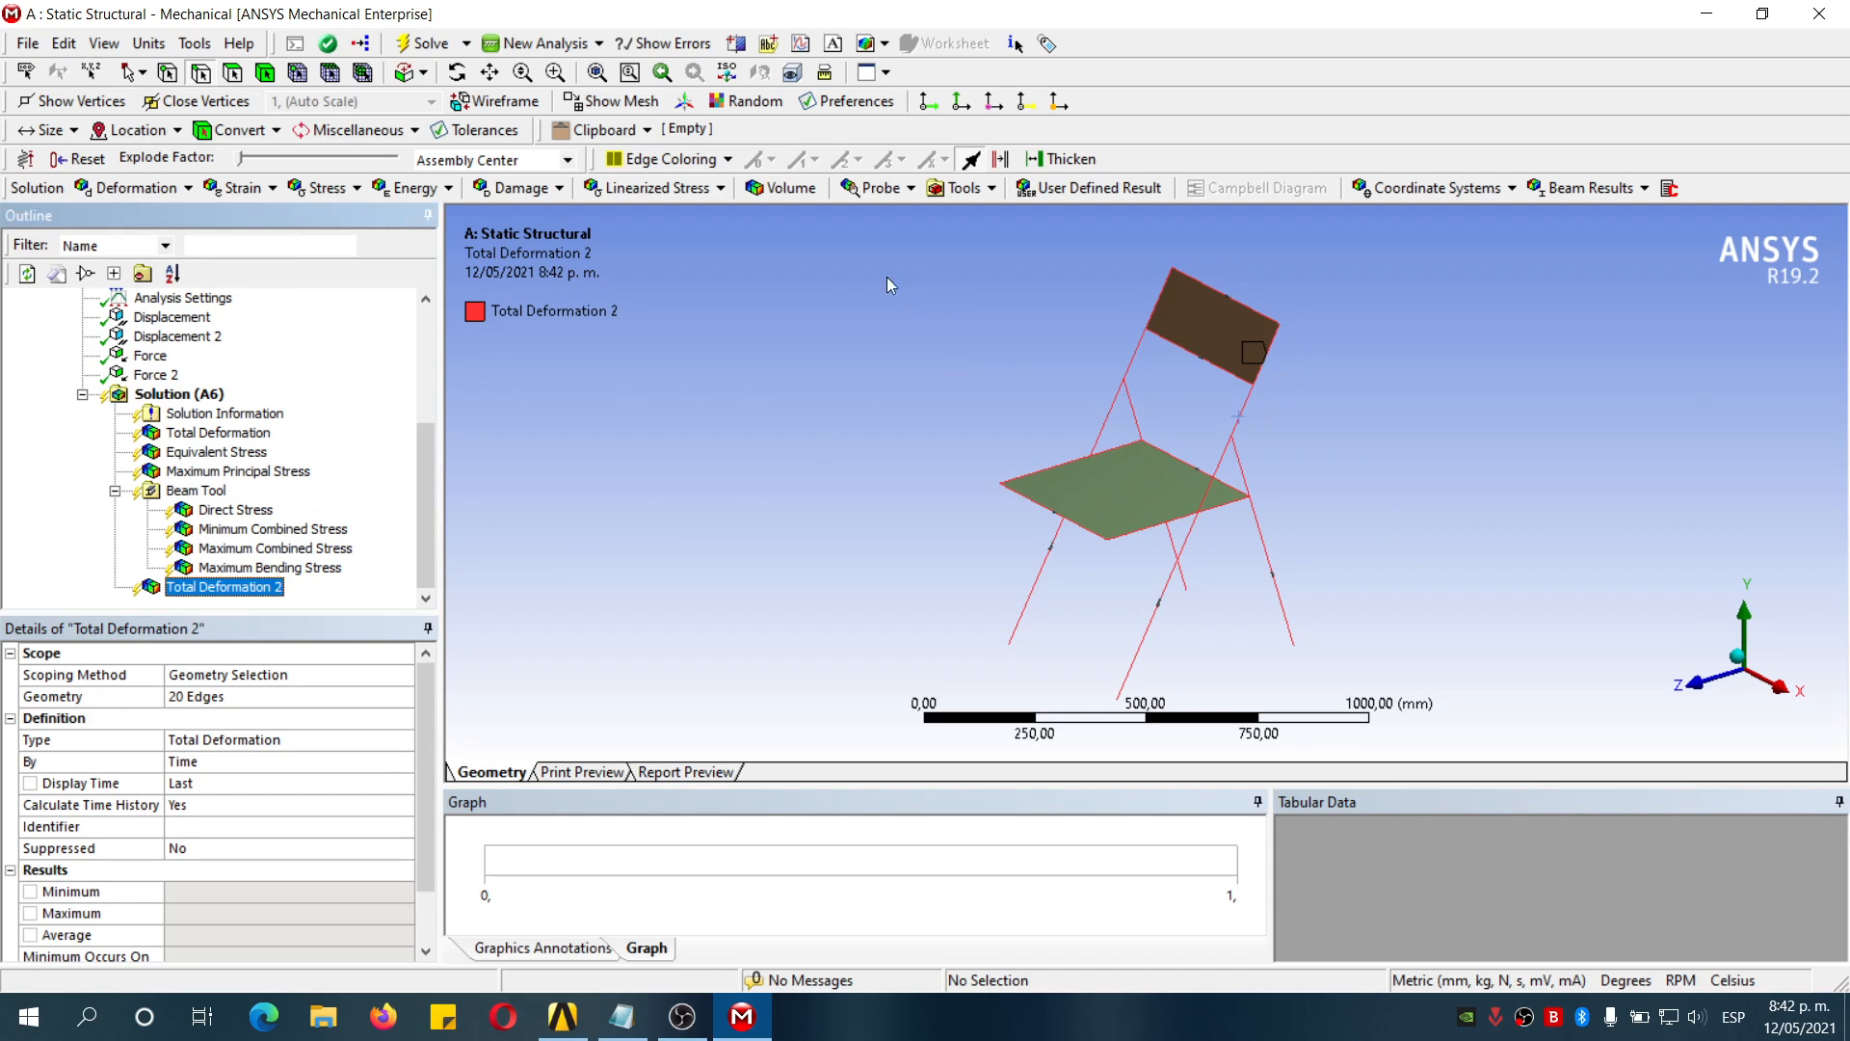
left_click(893, 190)
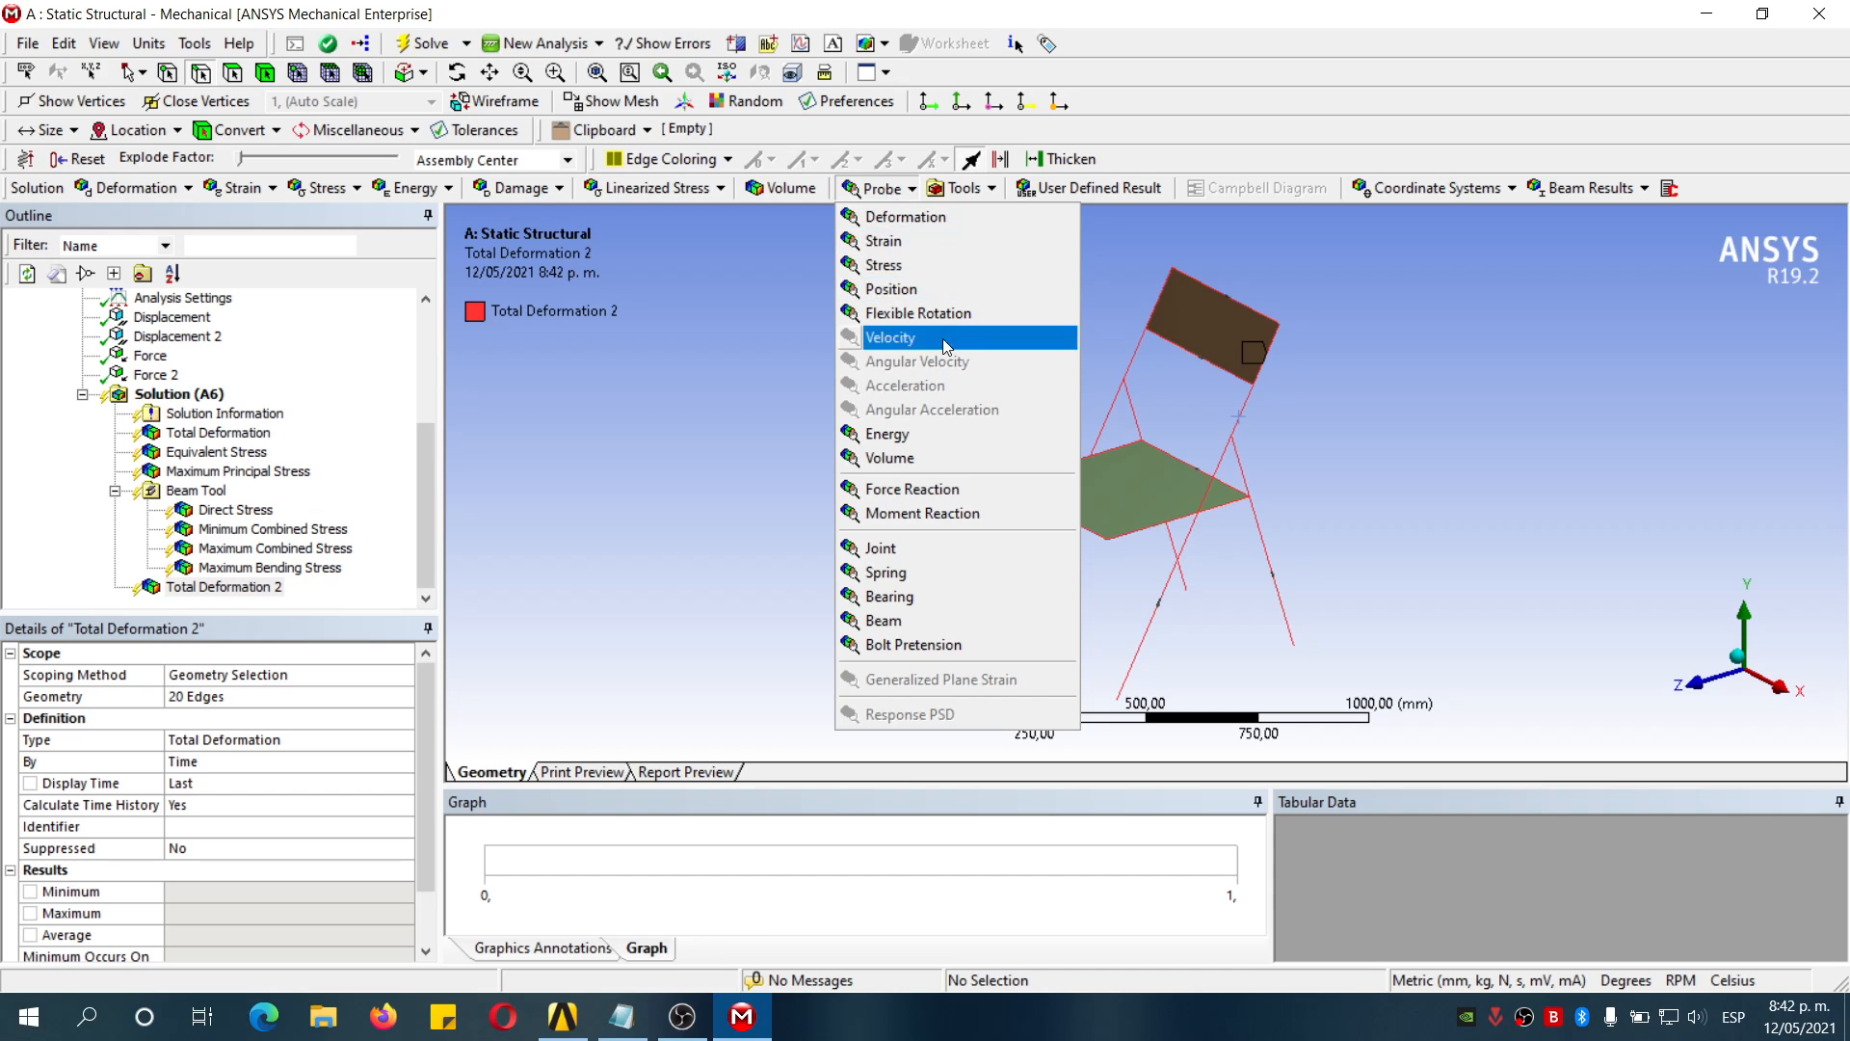
left_click(964, 489)
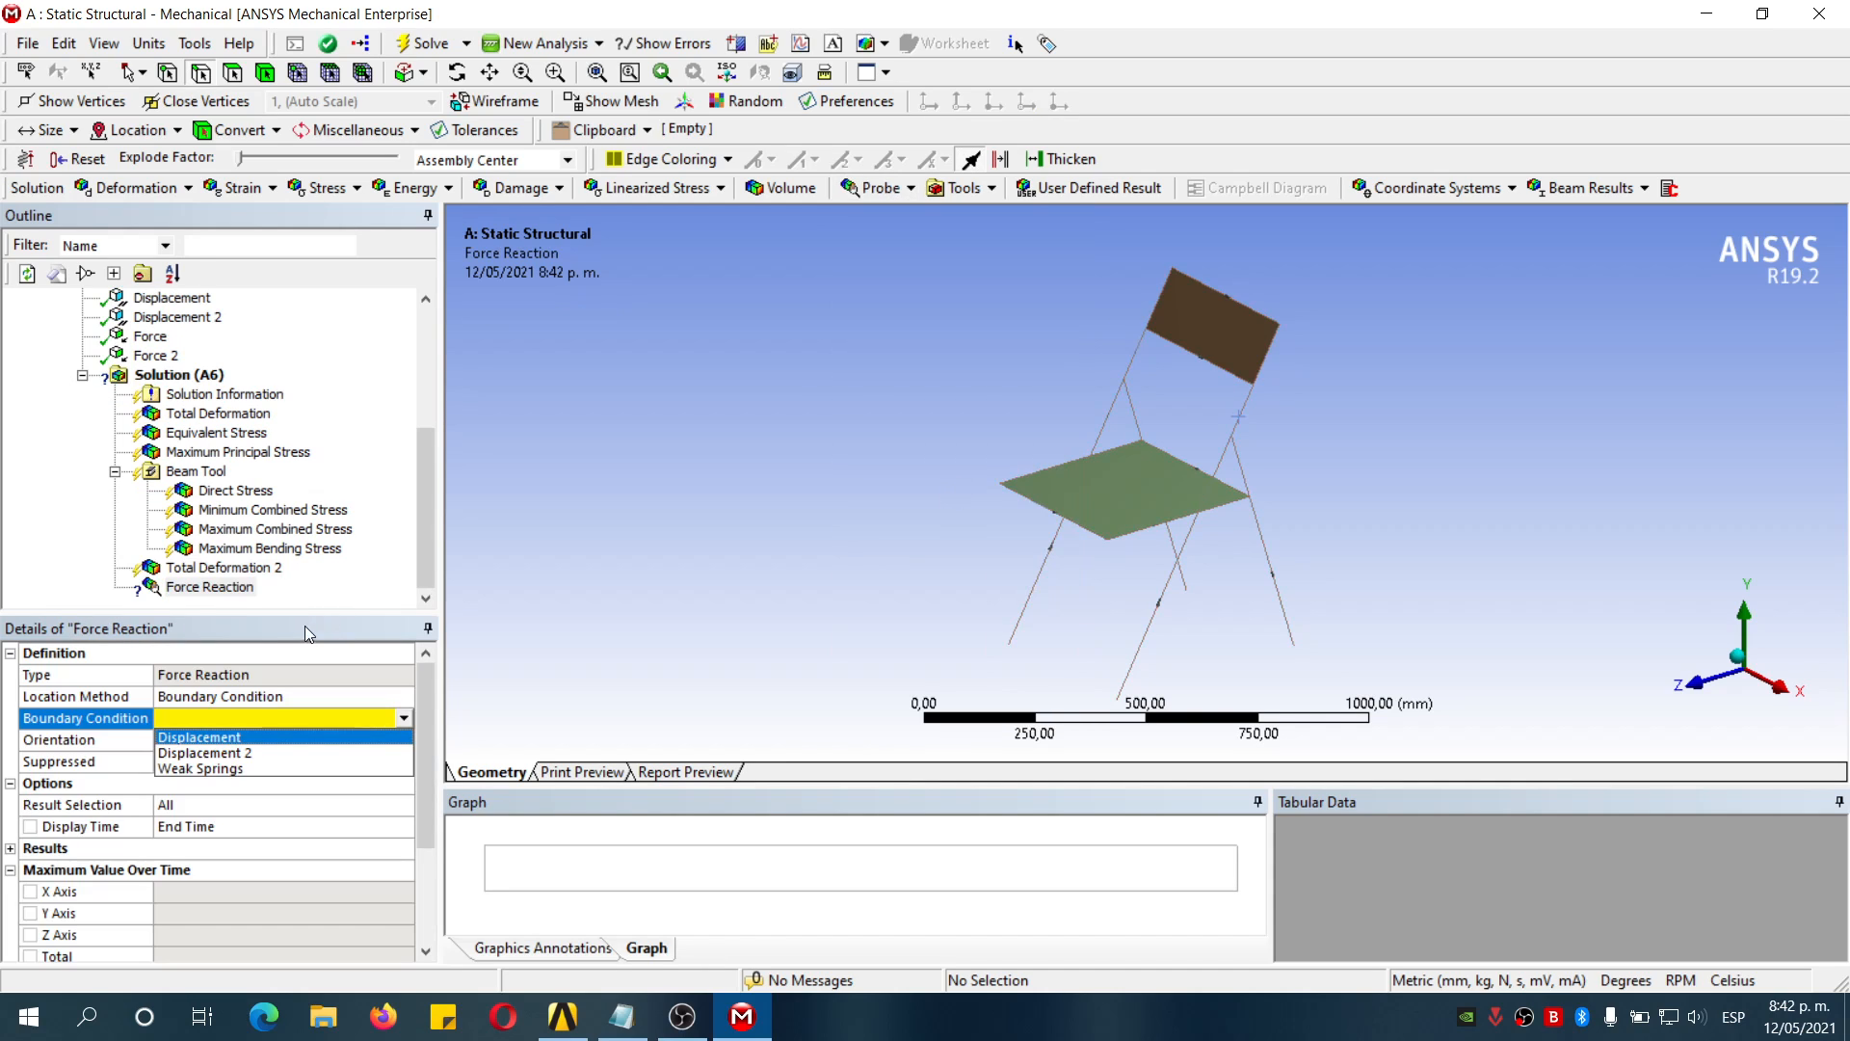
left_click(249, 752)
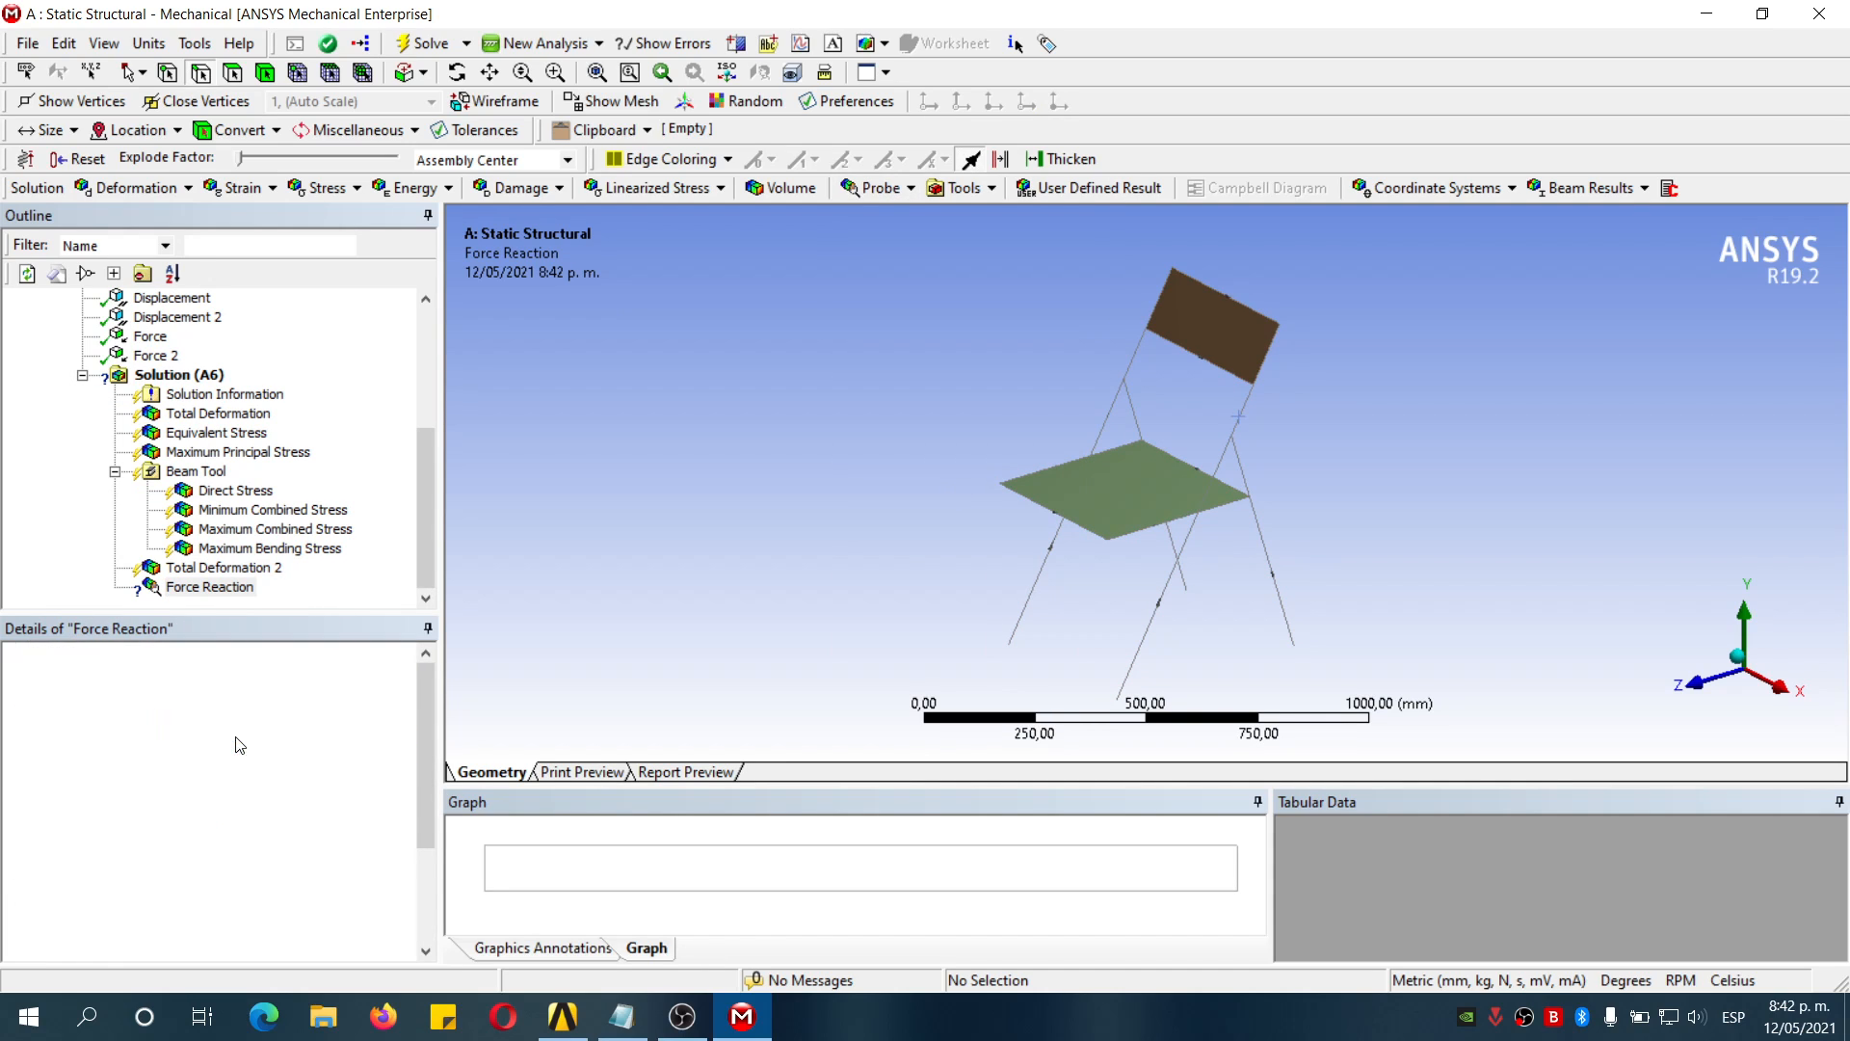
left_click(872, 187)
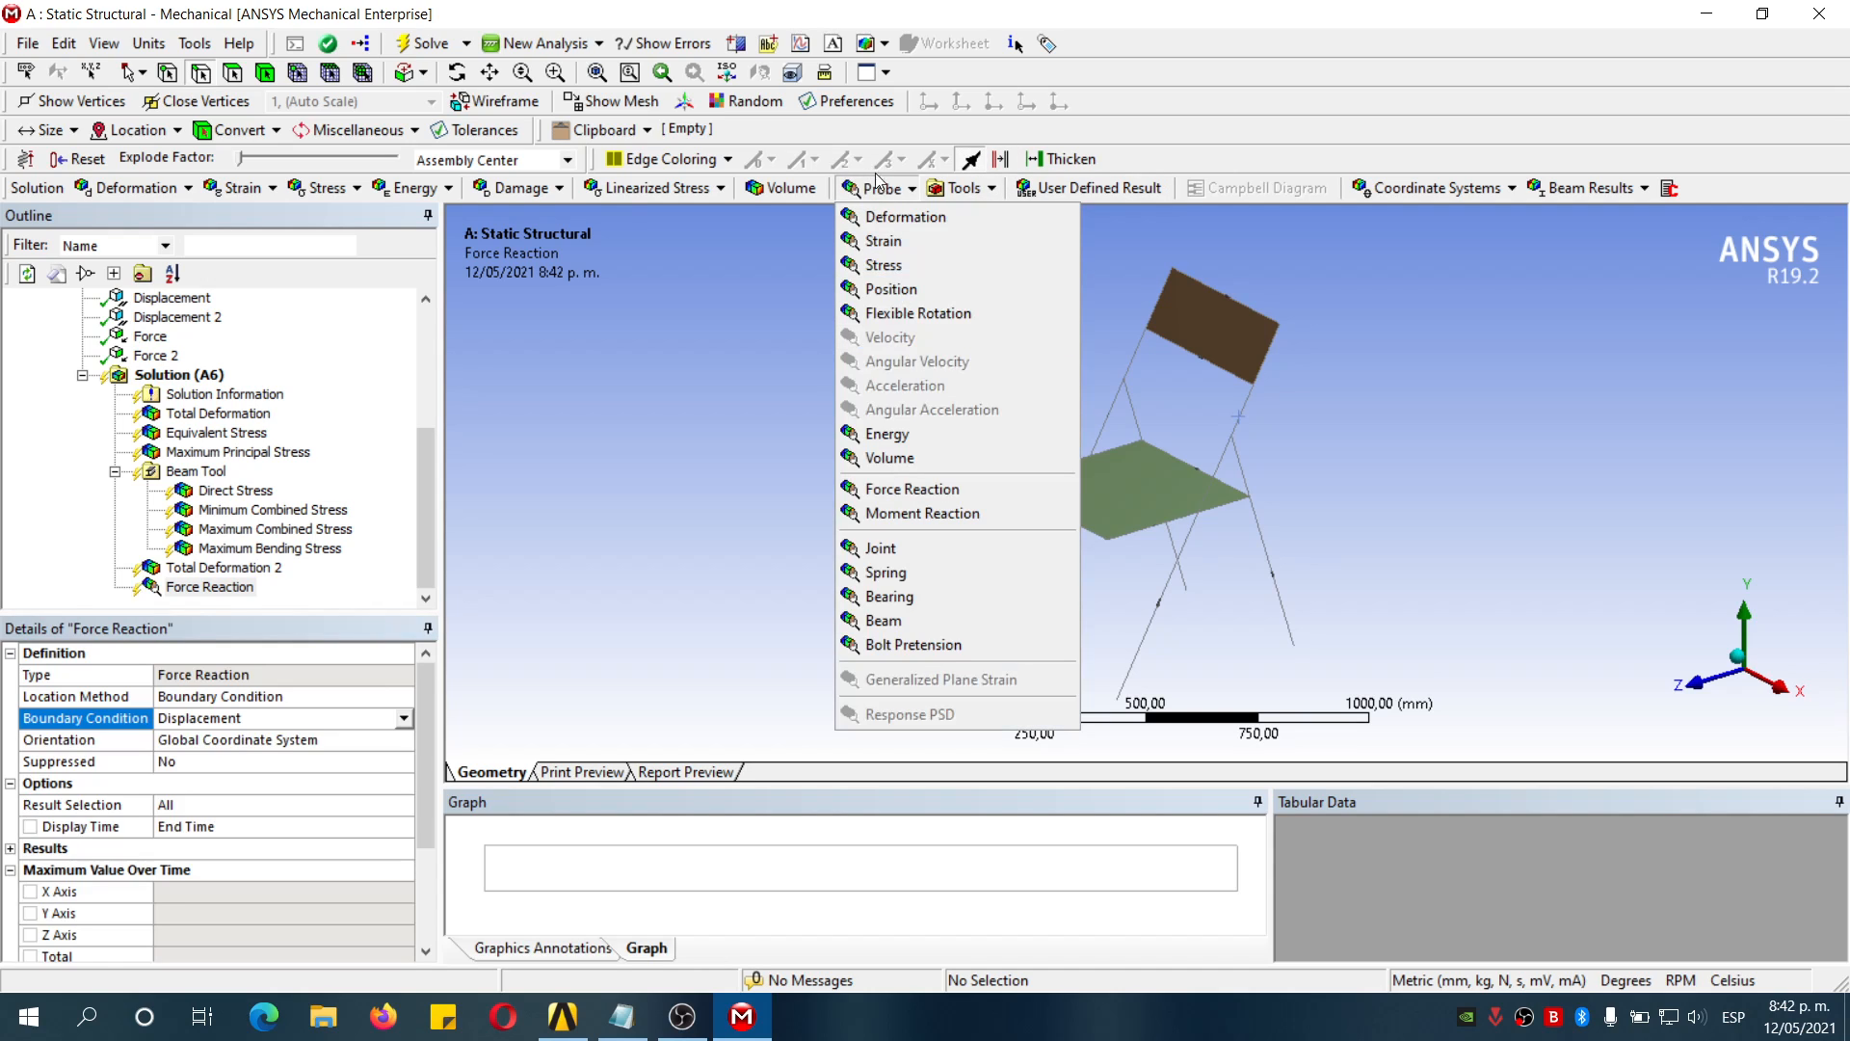
left_click(967, 494)
left_click(257, 761)
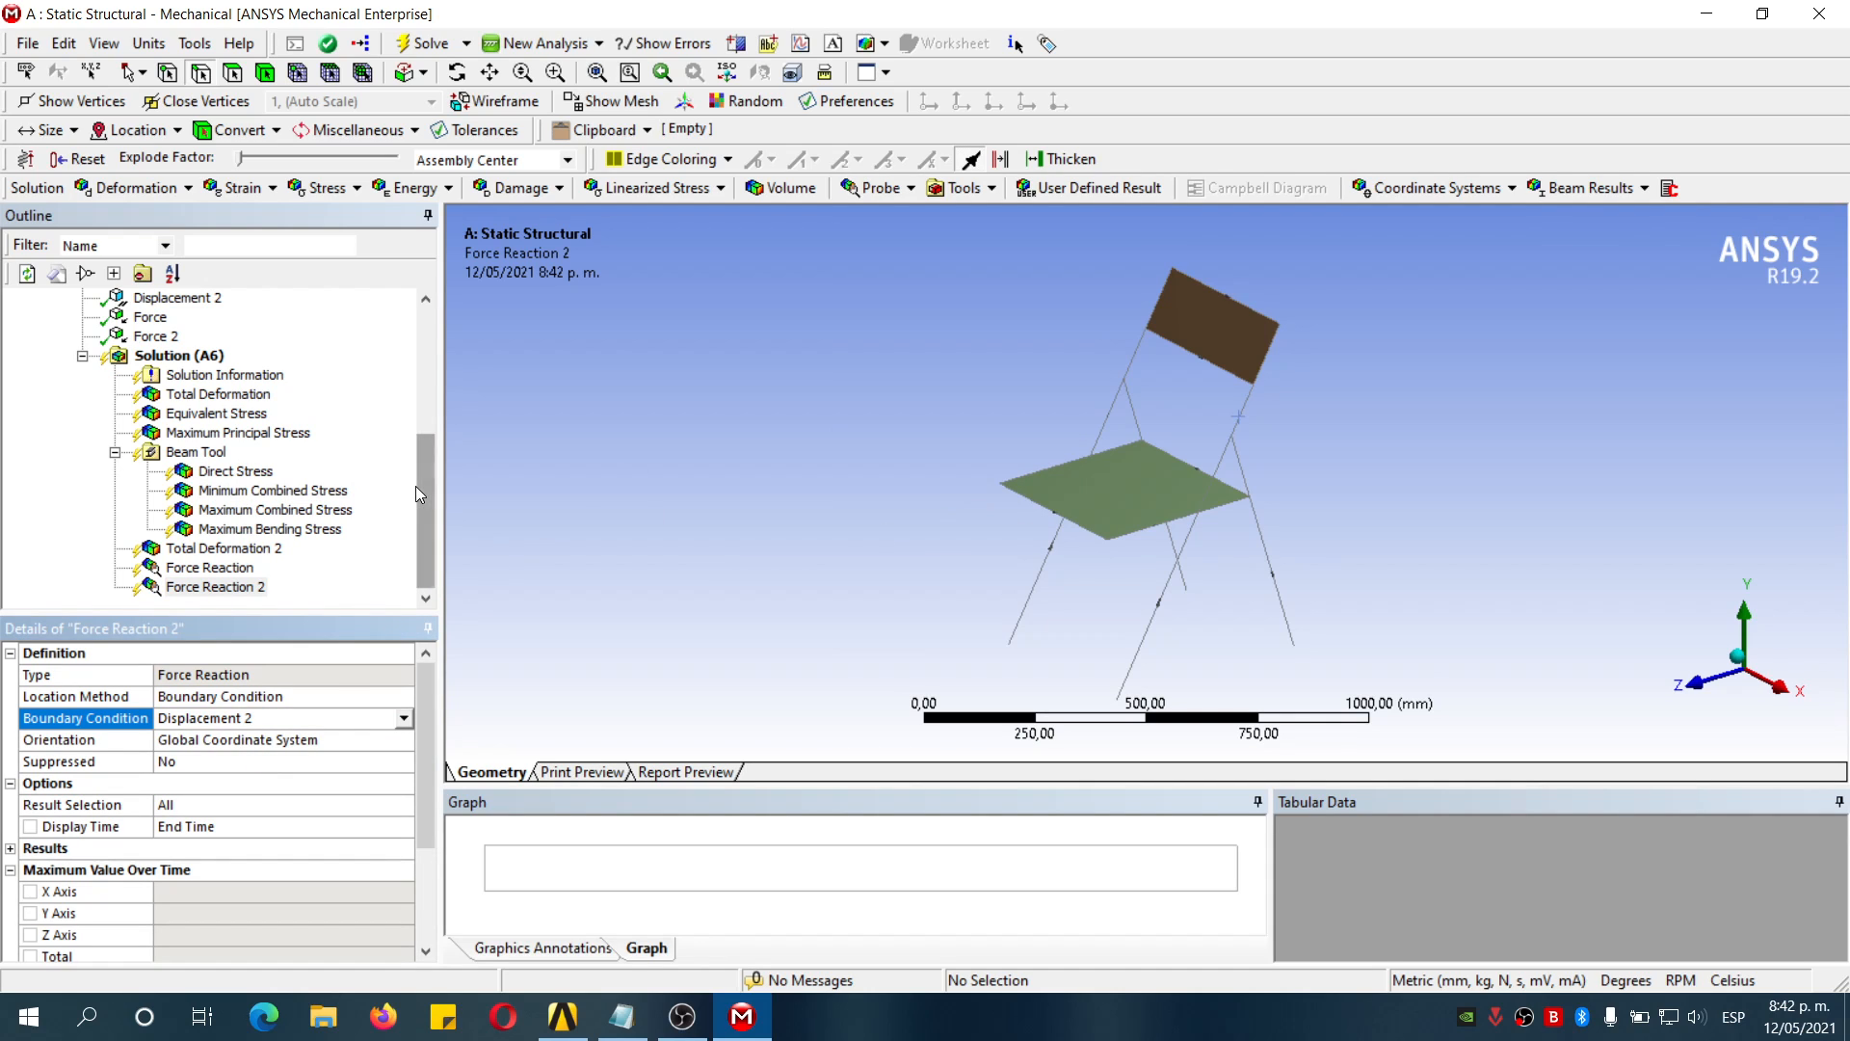
Solve the static structural analysis with the requested results
left_click_drag(422, 493, 413, 547)
scroll(1243, 356, "down", 2)
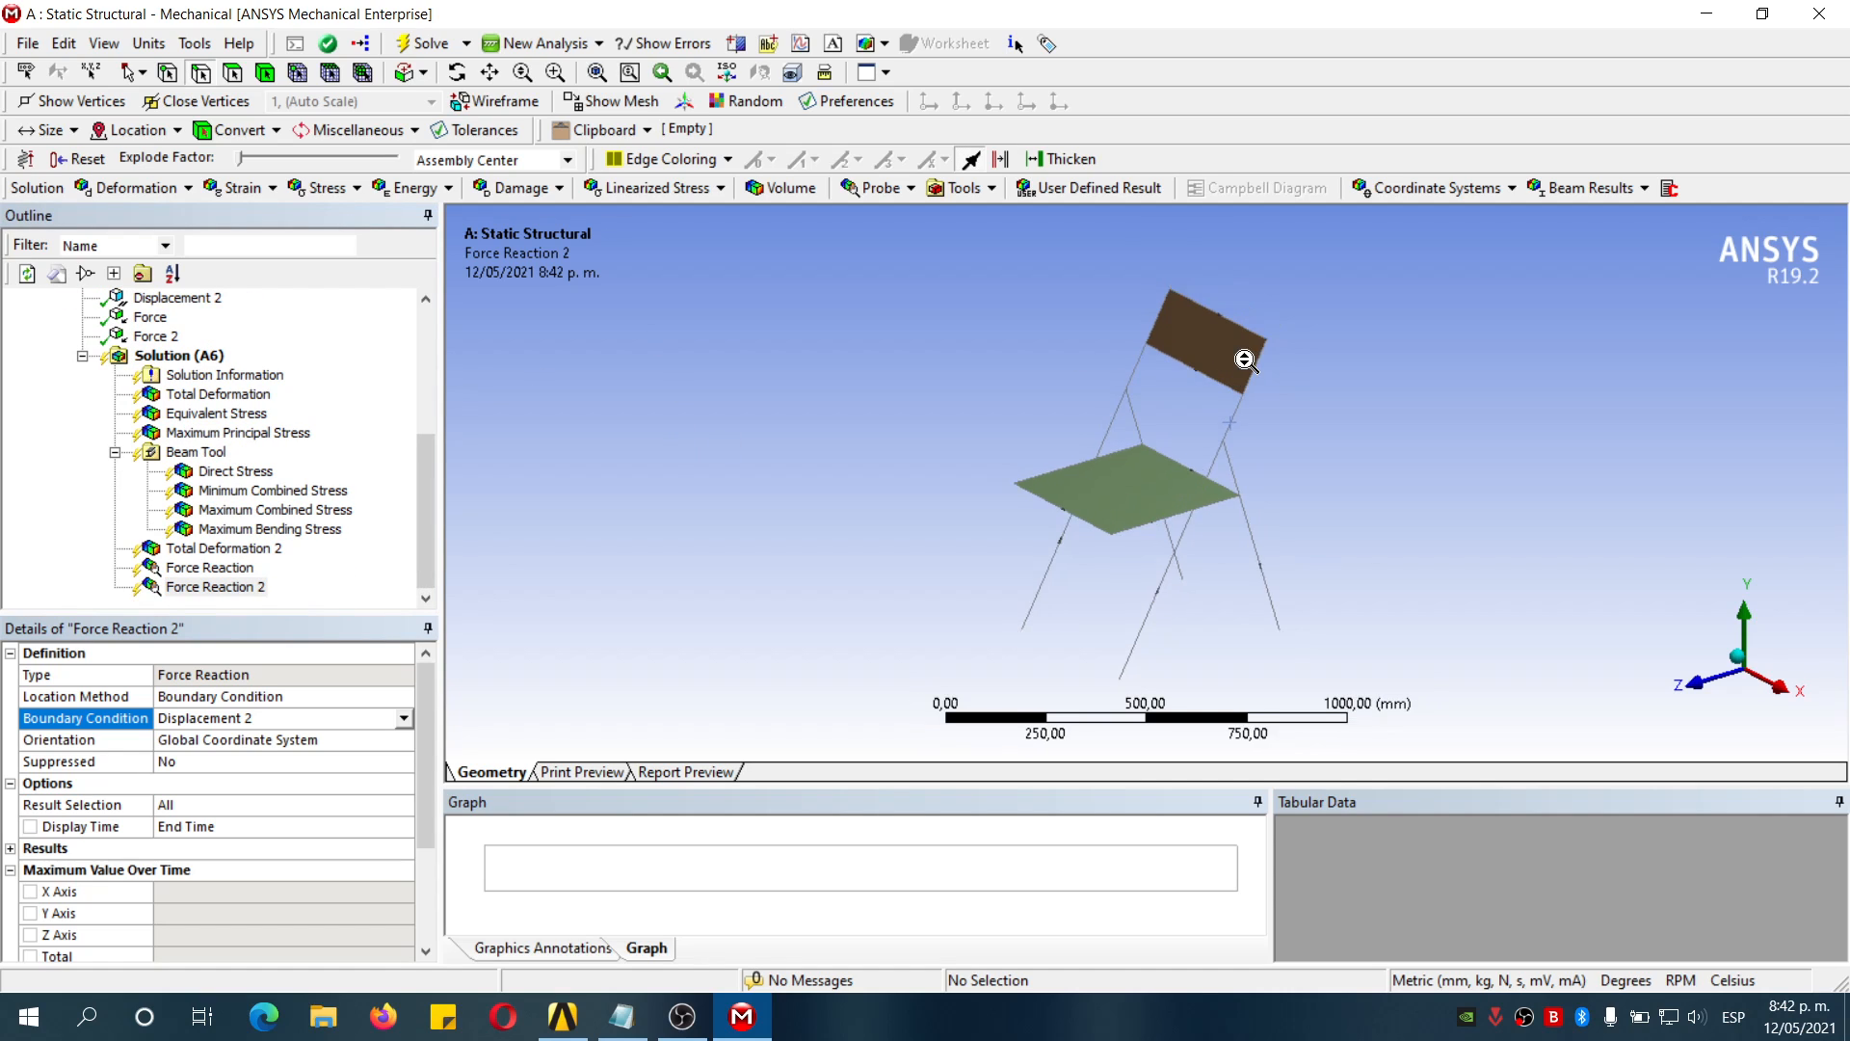
left_click(421, 43)
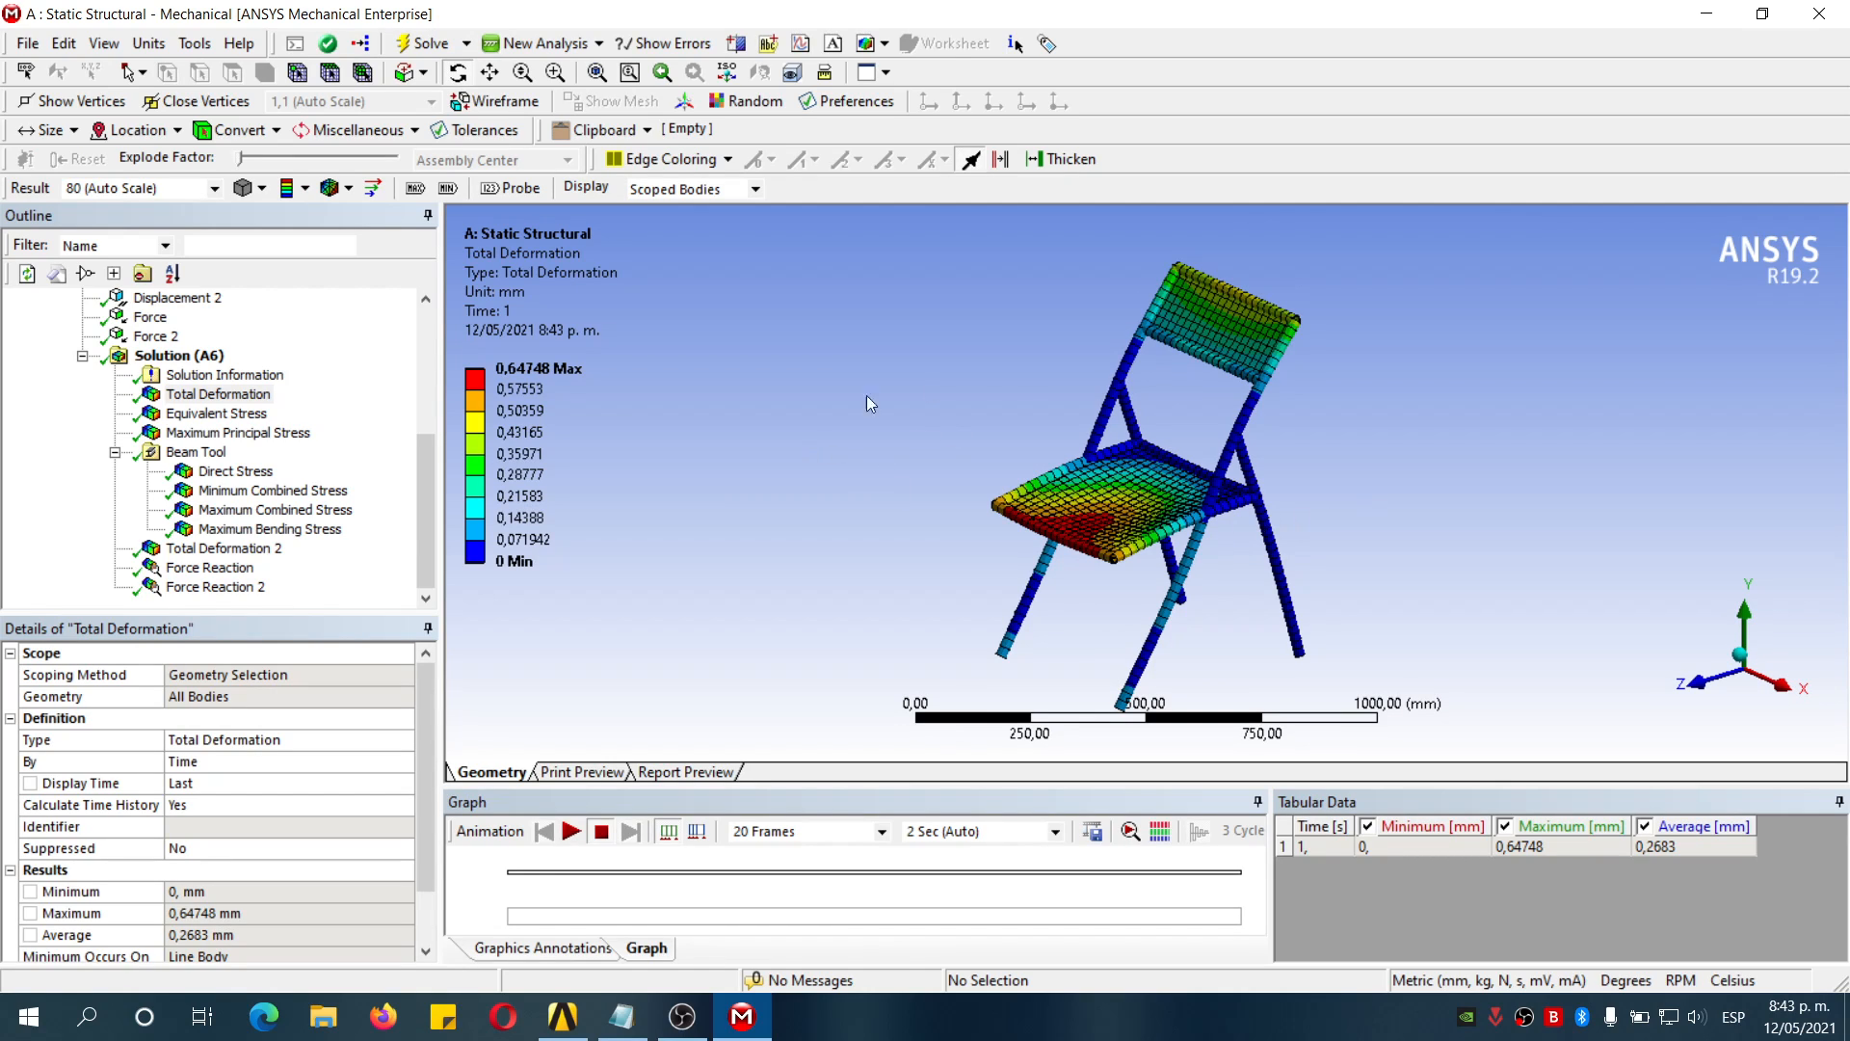
Examine the Total Deformation plot of the whole chair from several angles and play its animation briefly
left_click_drag(1348, 452, 787, 444)
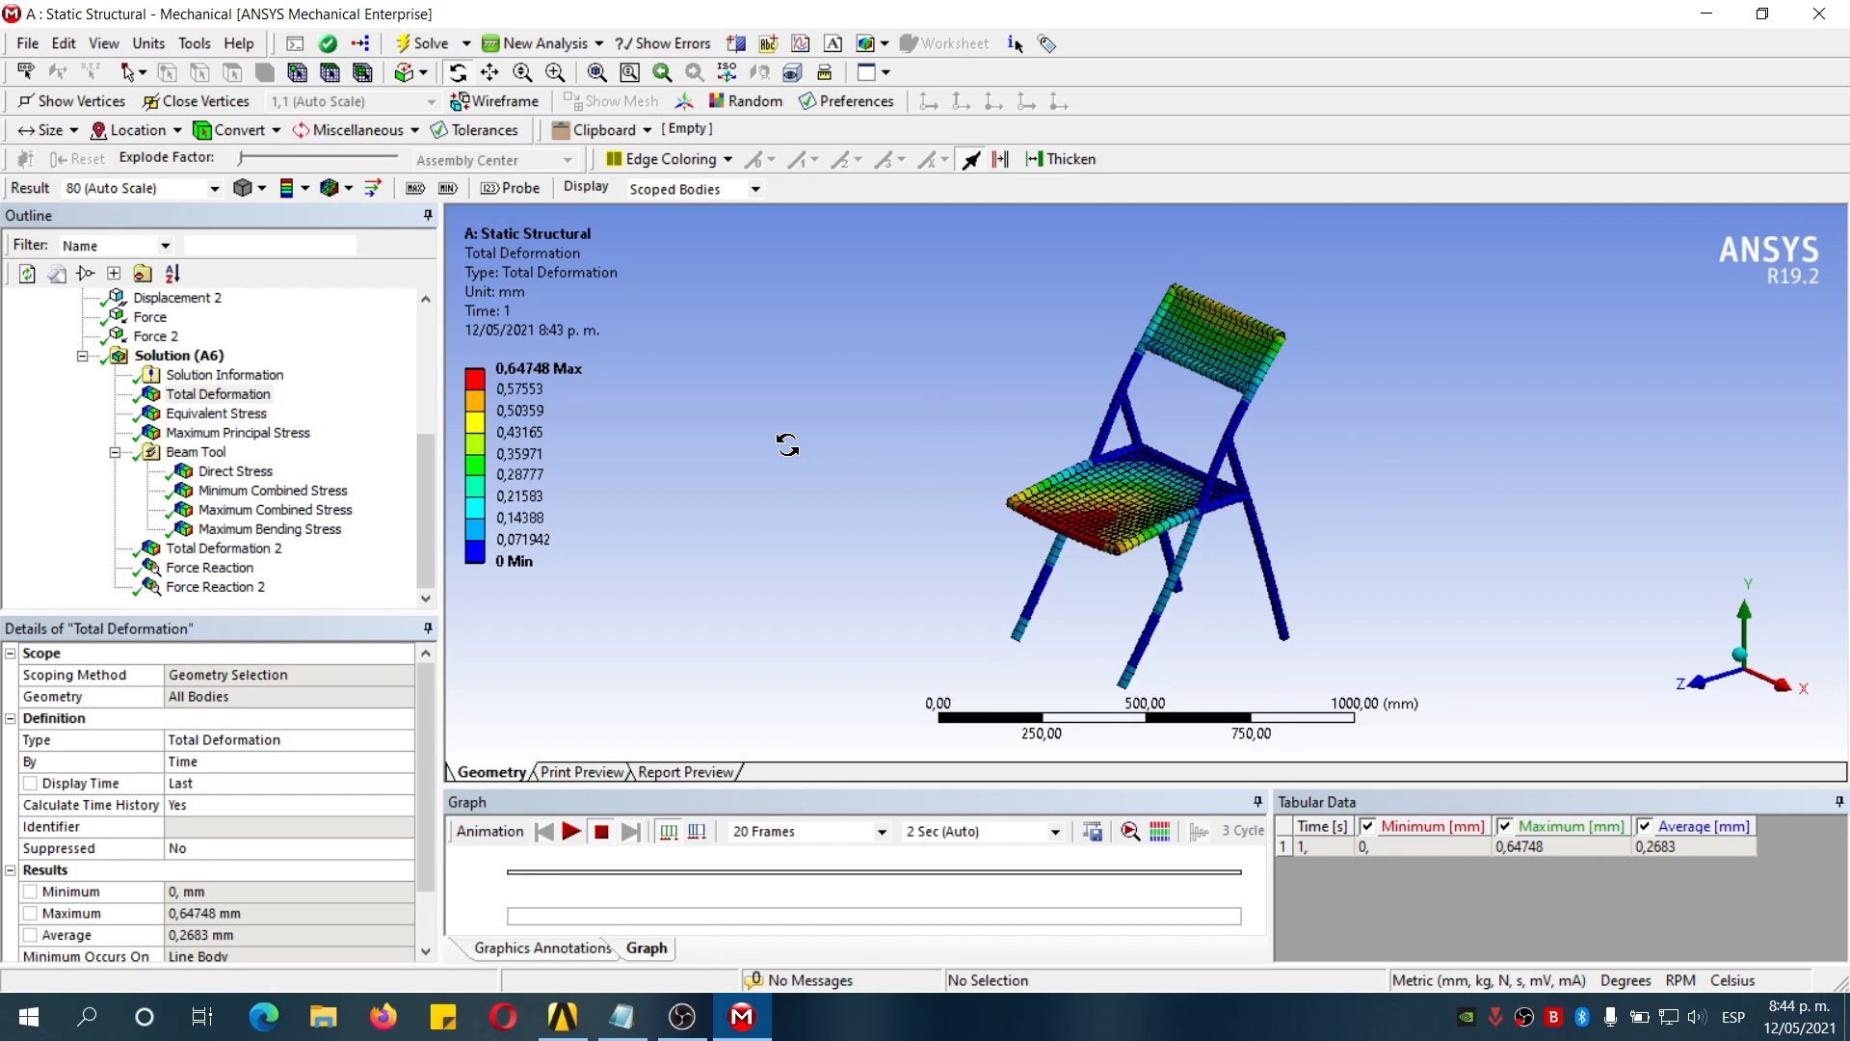
left_click_drag(1366, 513, 1365, 505)
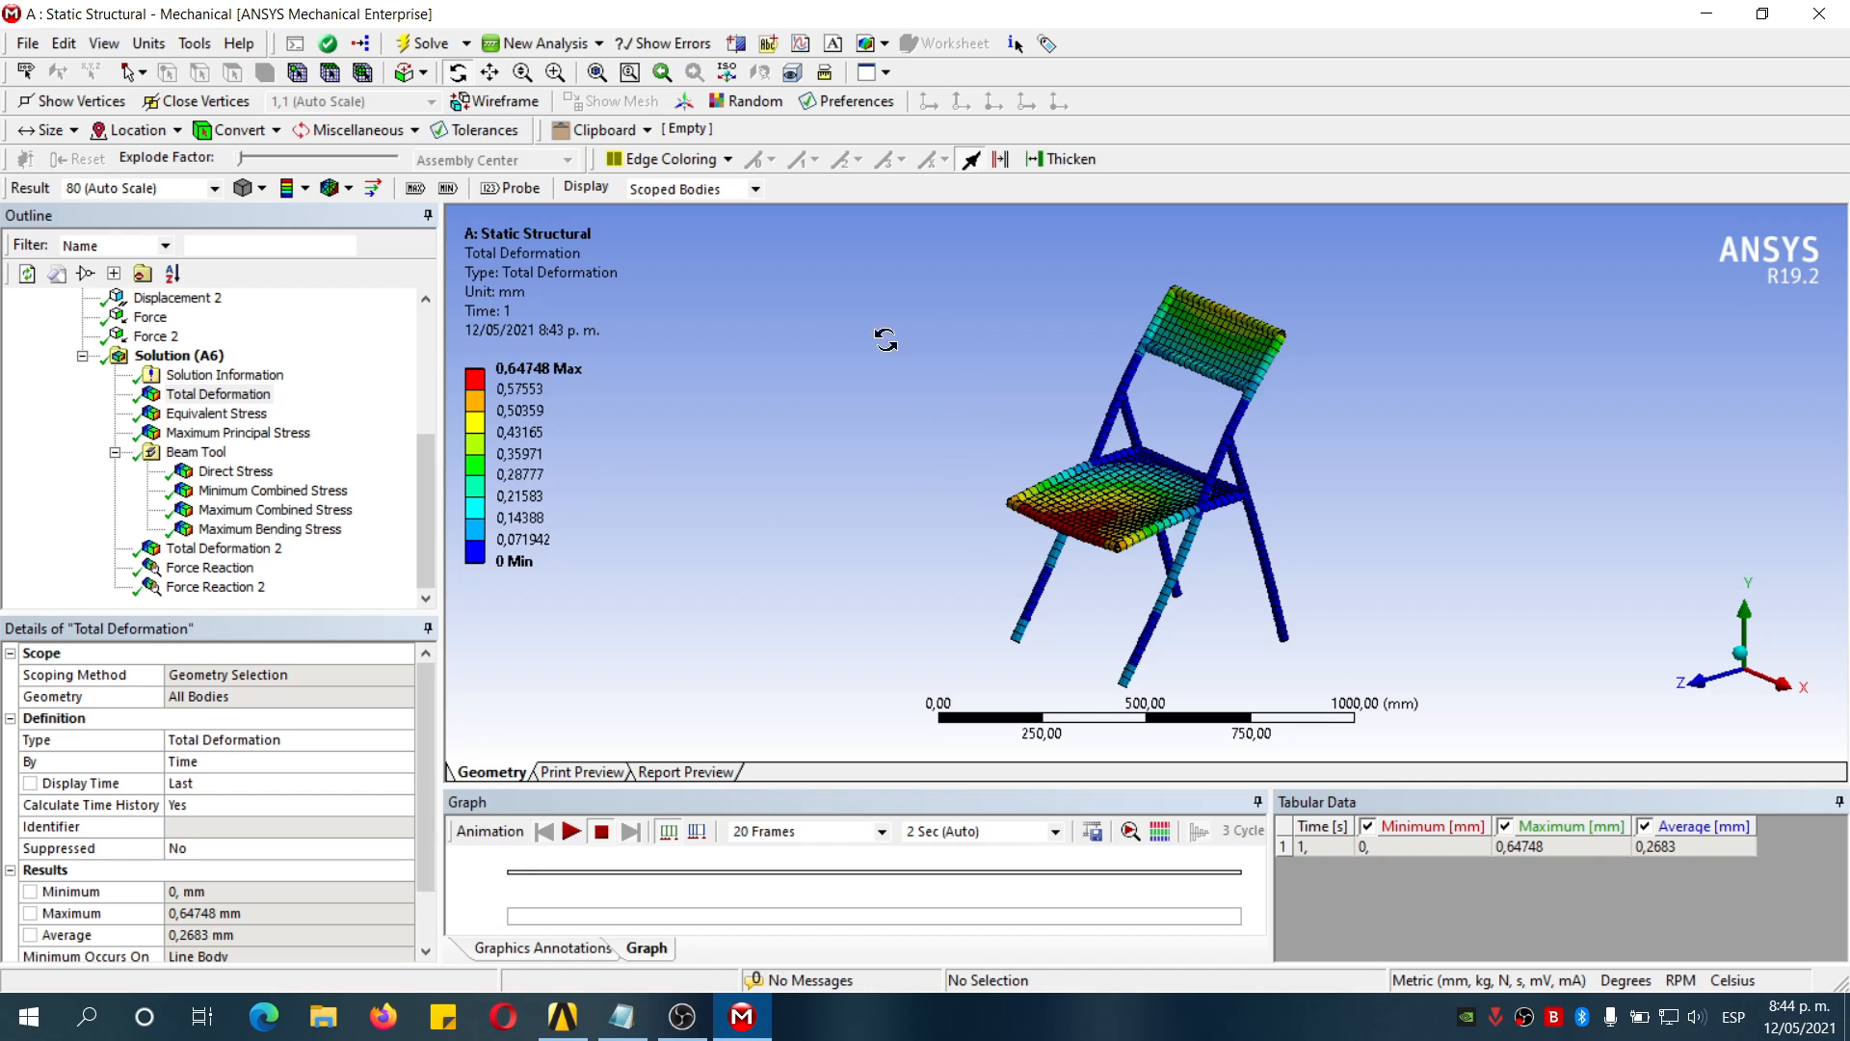
left_click_drag(1363, 525, 1363, 559)
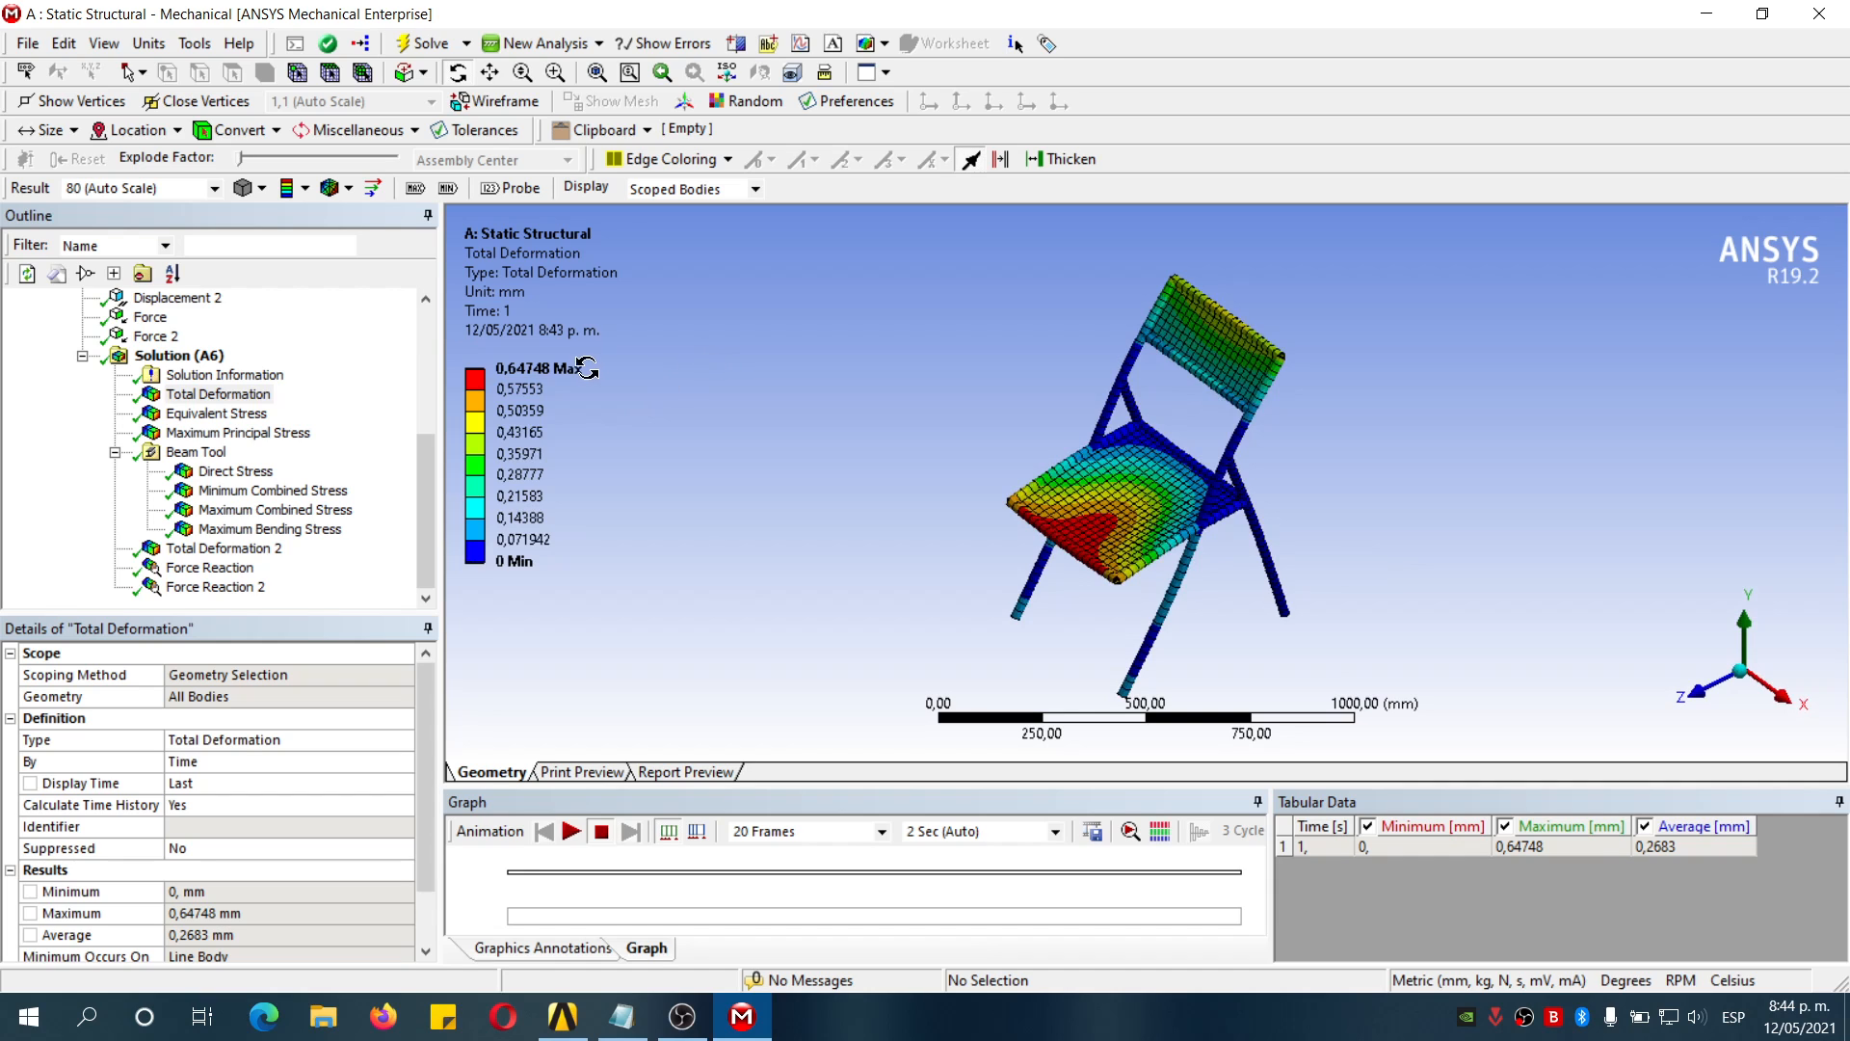
left_click(572, 831)
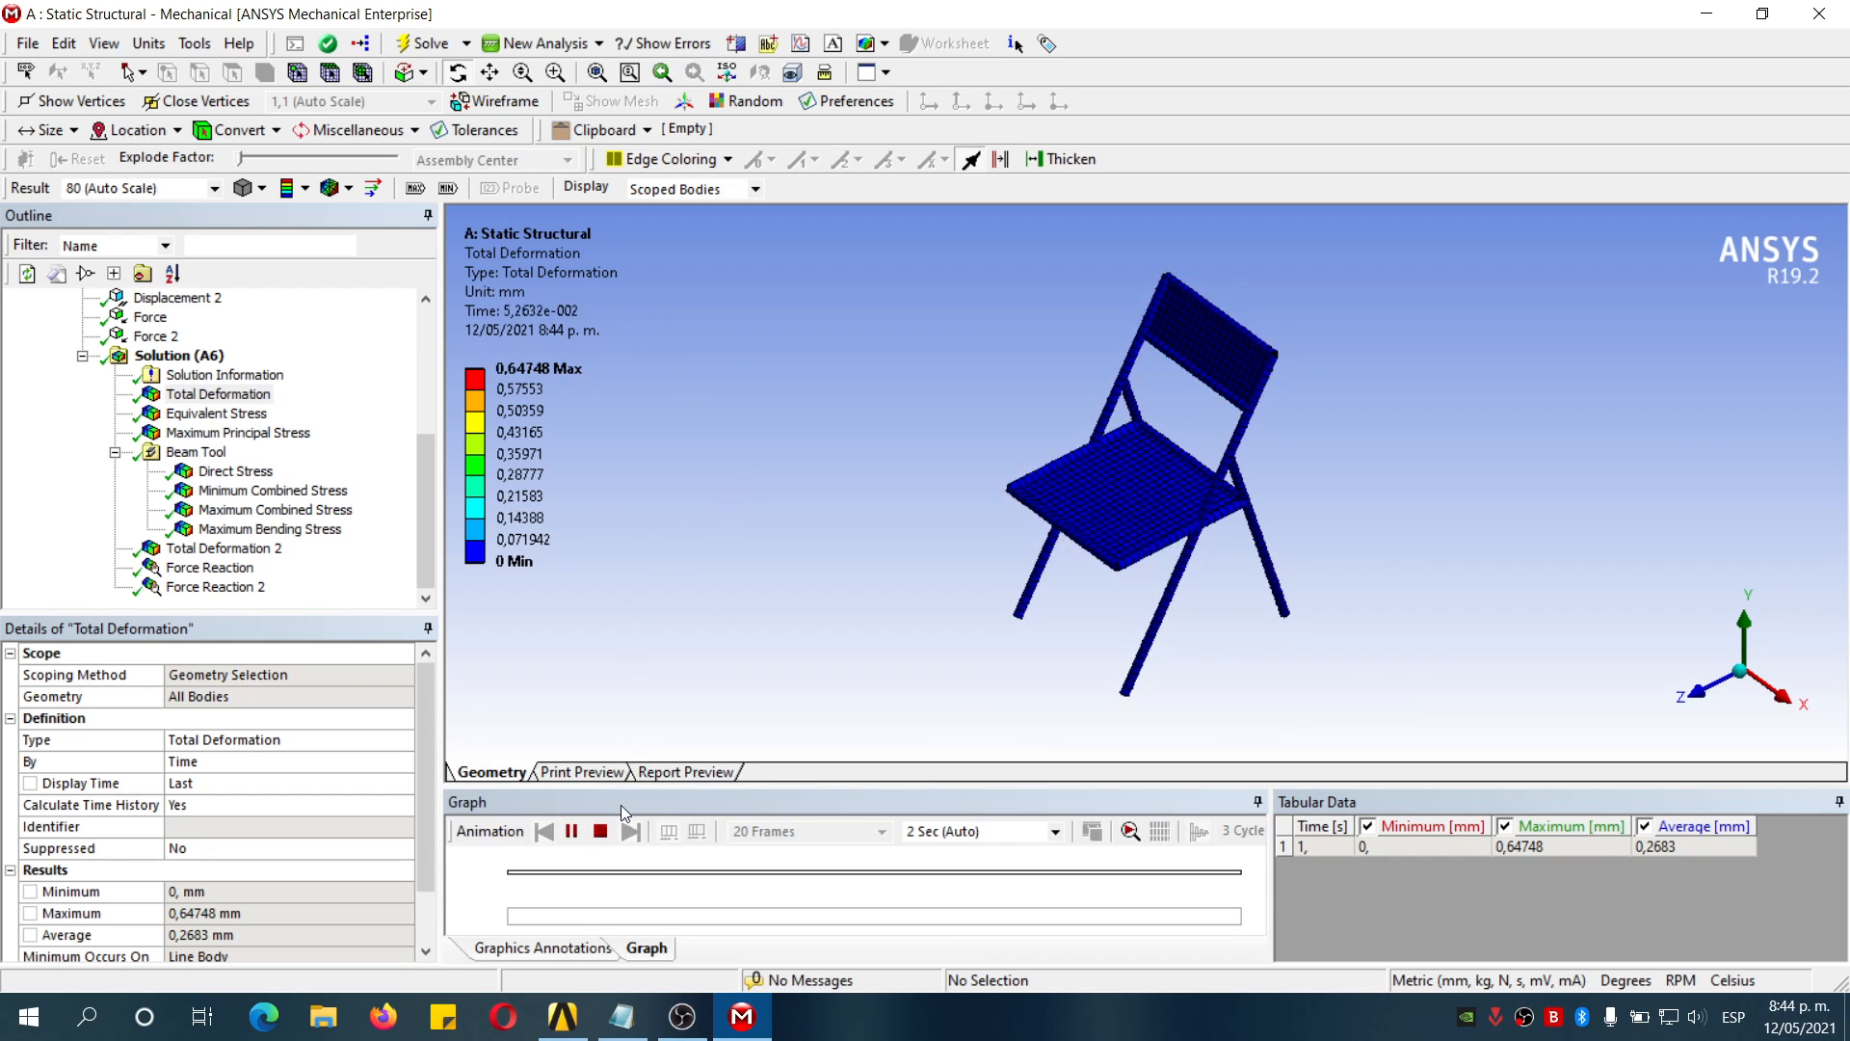
left_click(604, 830)
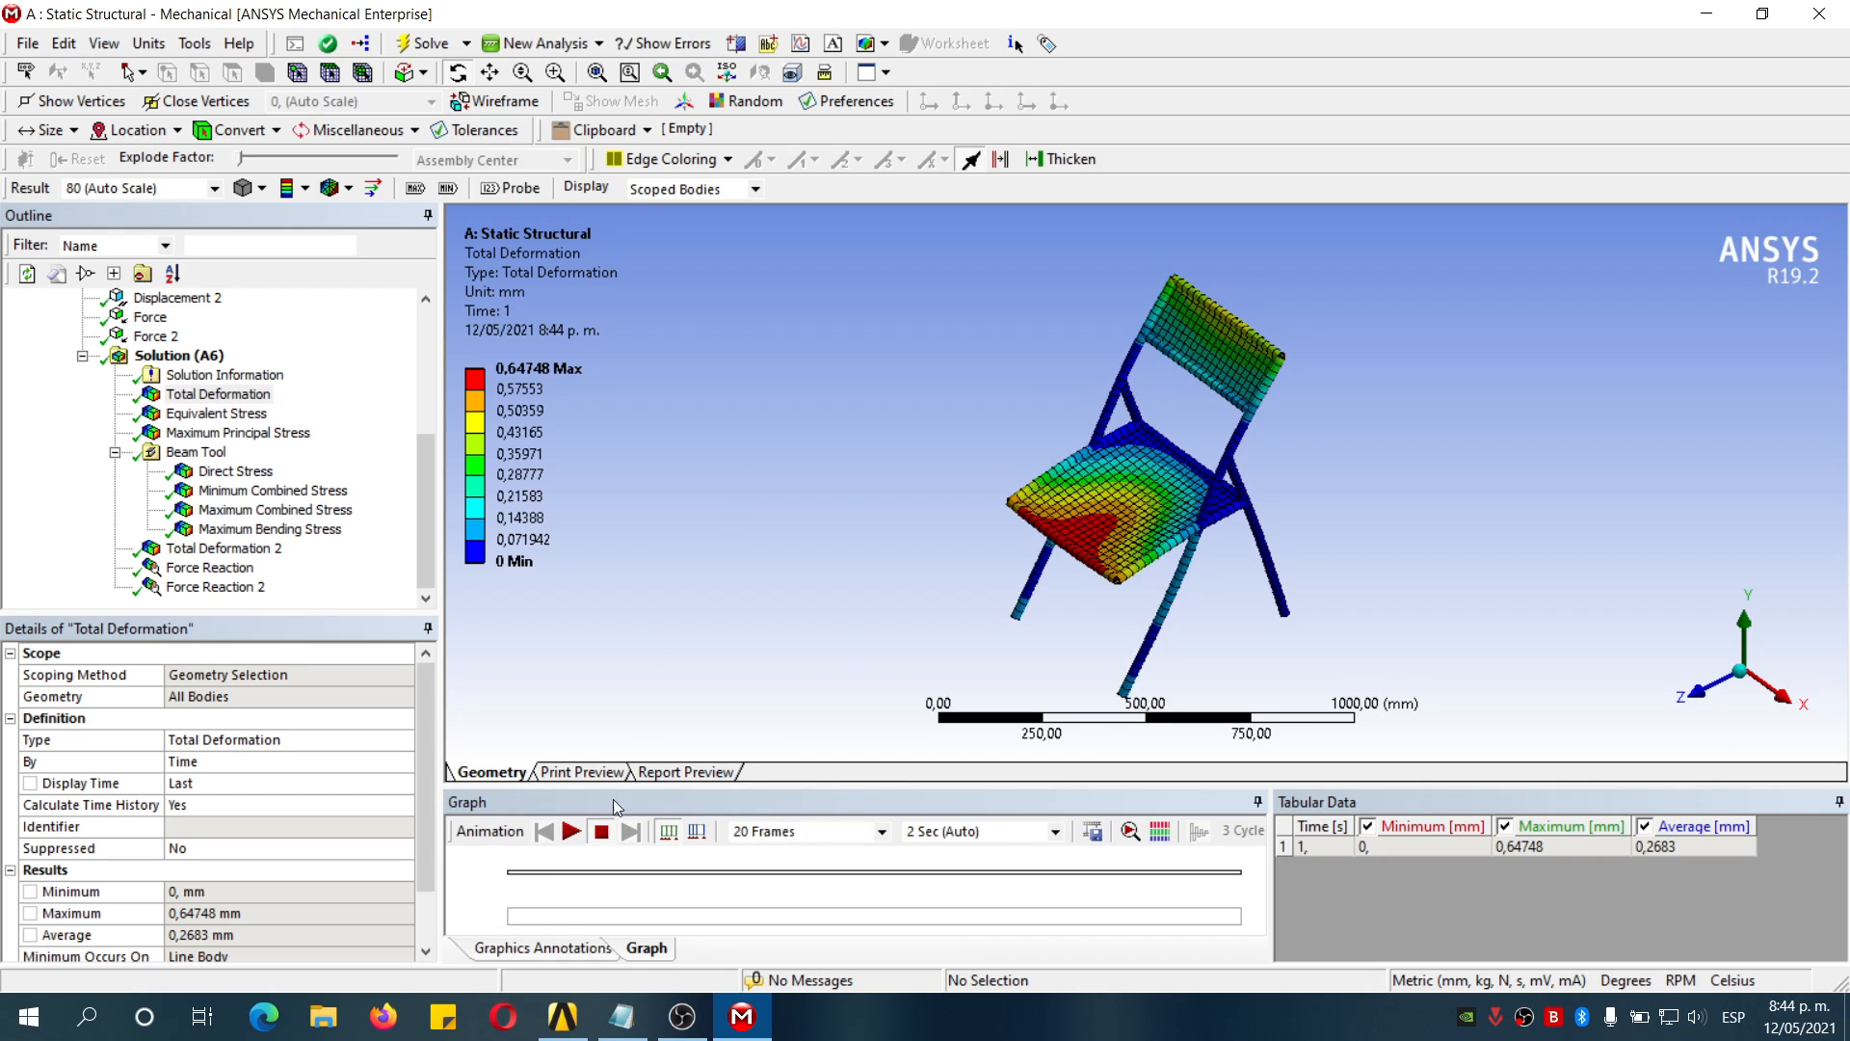
Review the Equivalent Stress and Maximum Principal Stress on the surfaces and the Maximum Combined Stress in the beams
left_click(215, 412)
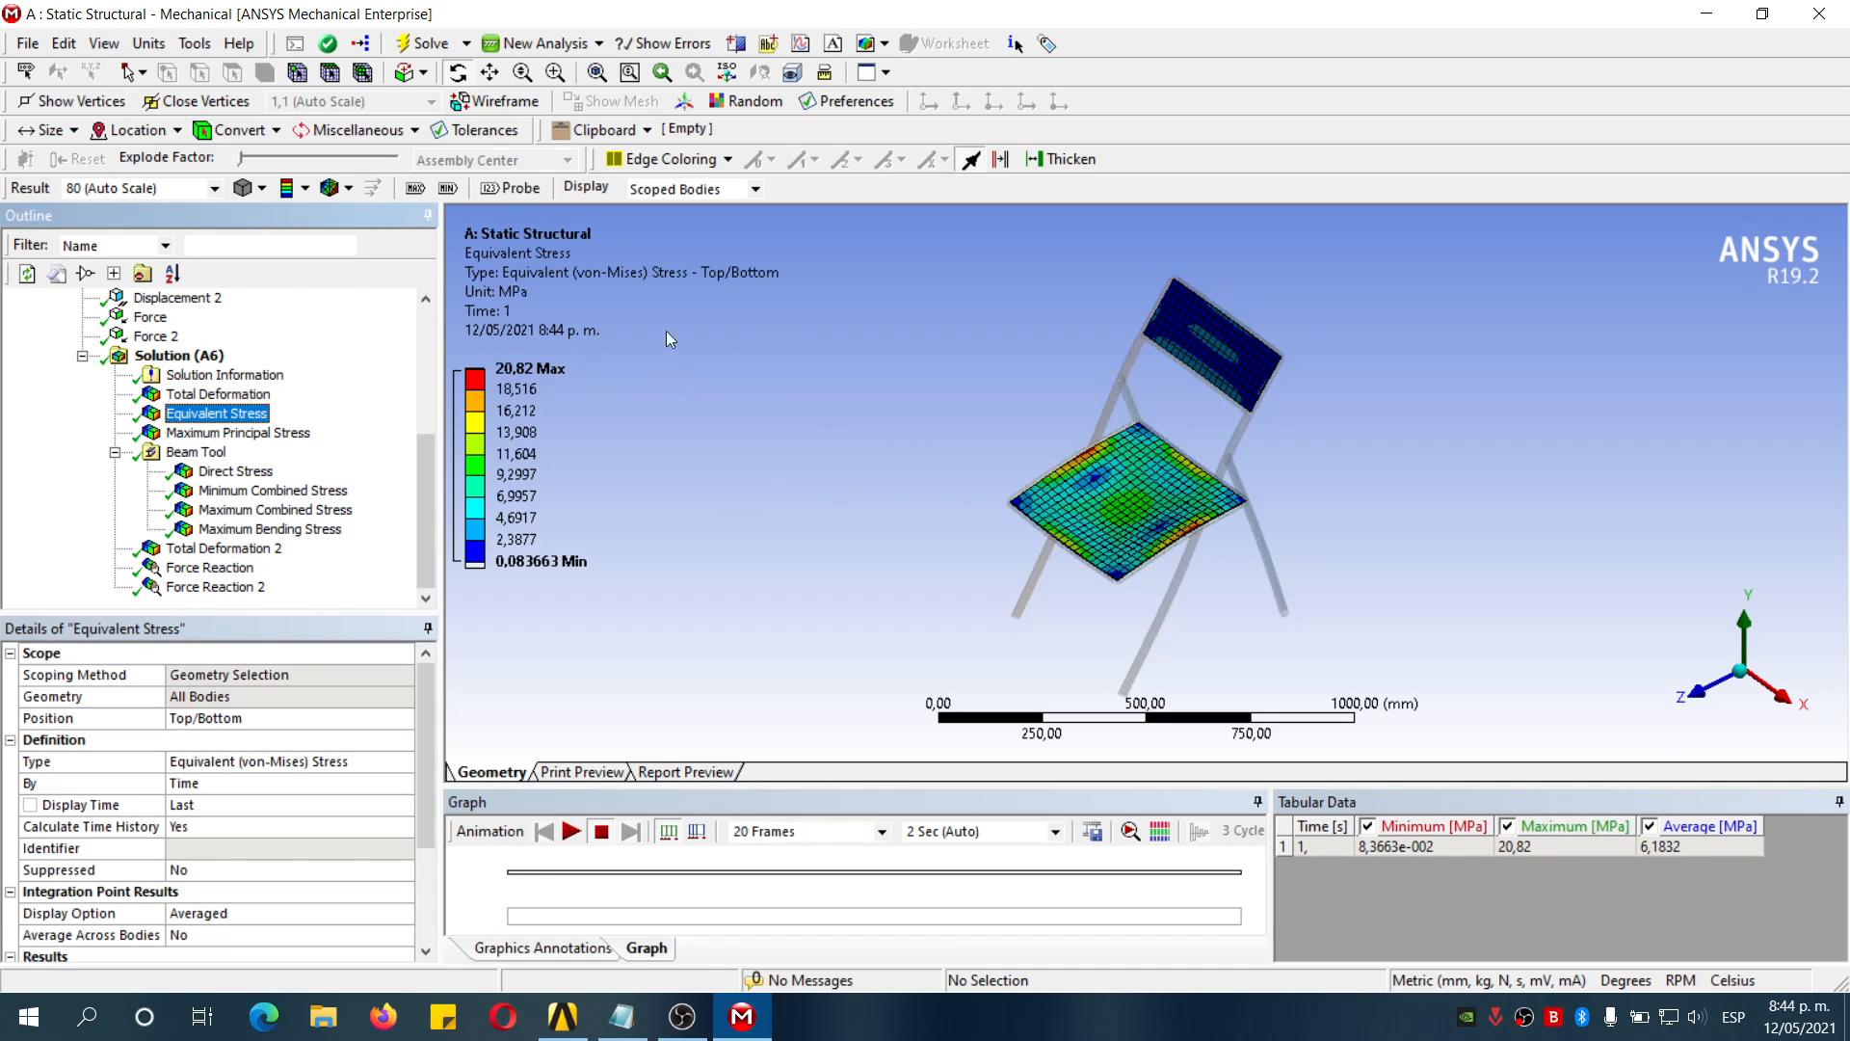
left_click_drag(1366, 518, 1379, 524)
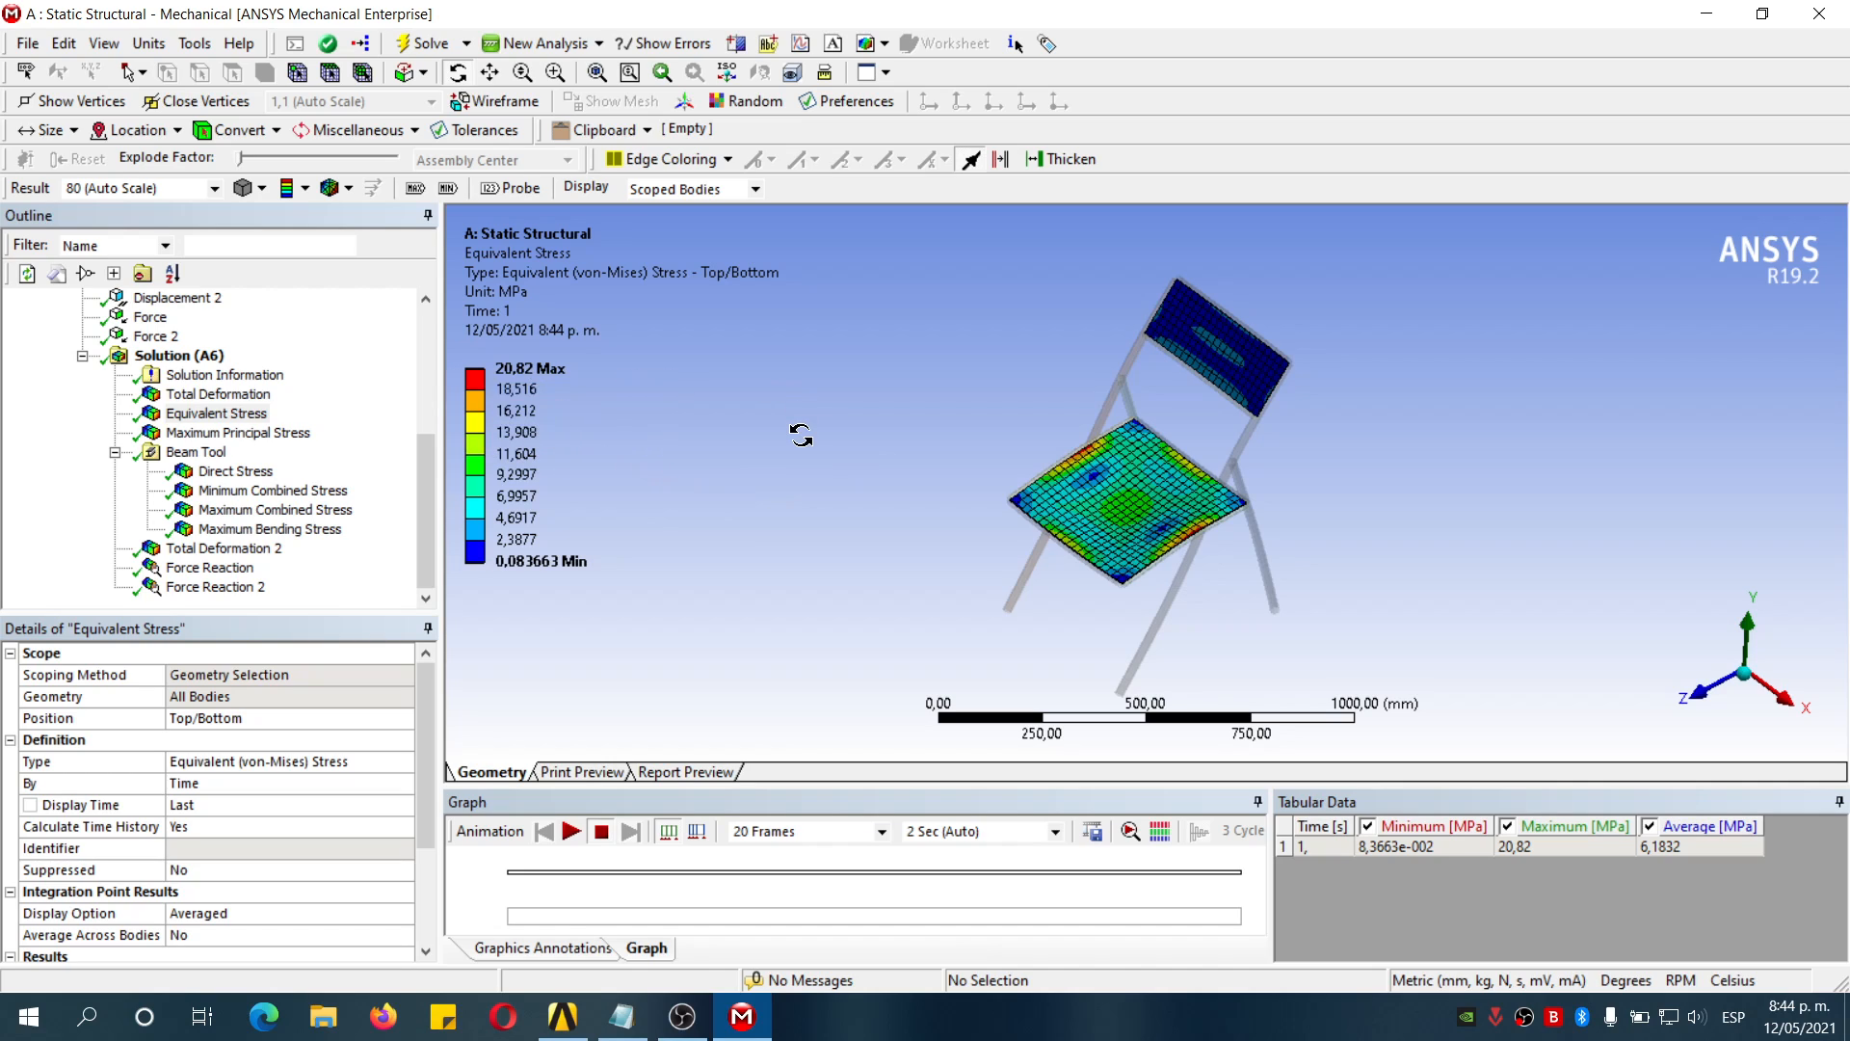
left_click(294, 434)
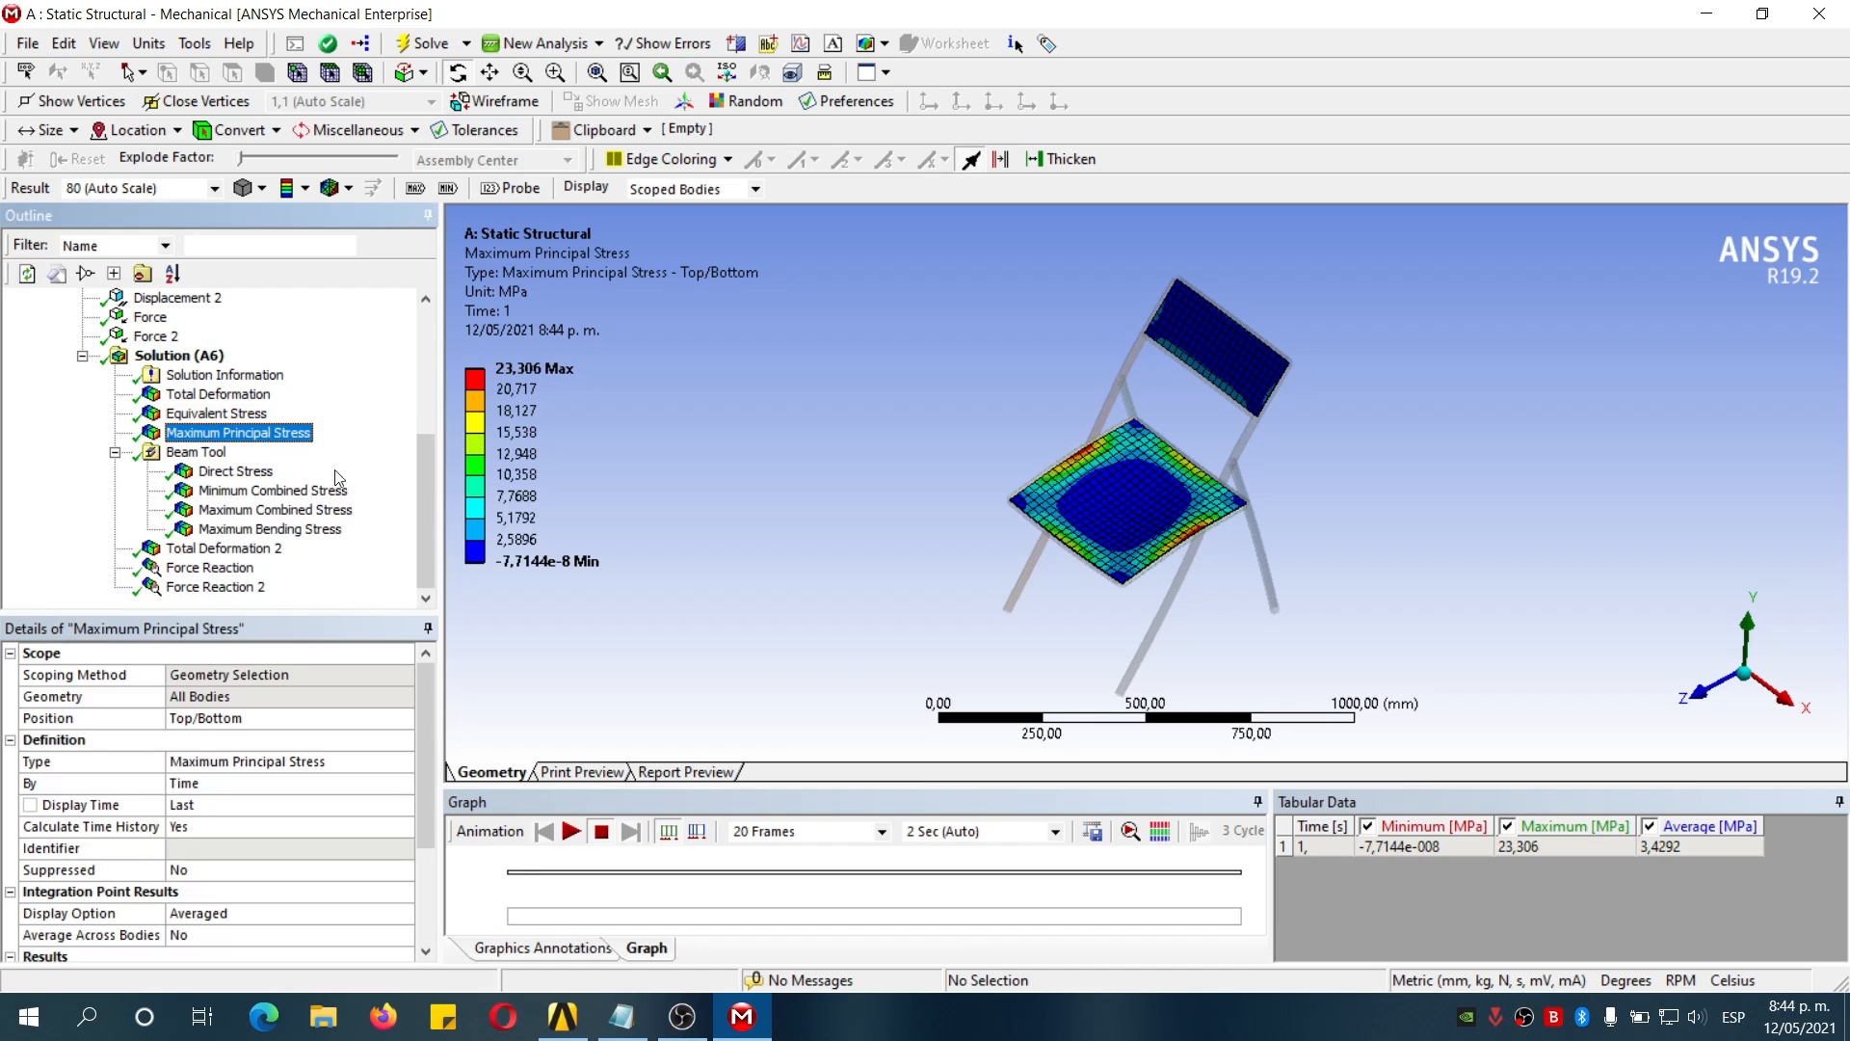
mouse_move(945, 463)
left_mouse_down()
mouse_move(945, 443)
mouse_move(957, 465)
left_mouse_up()
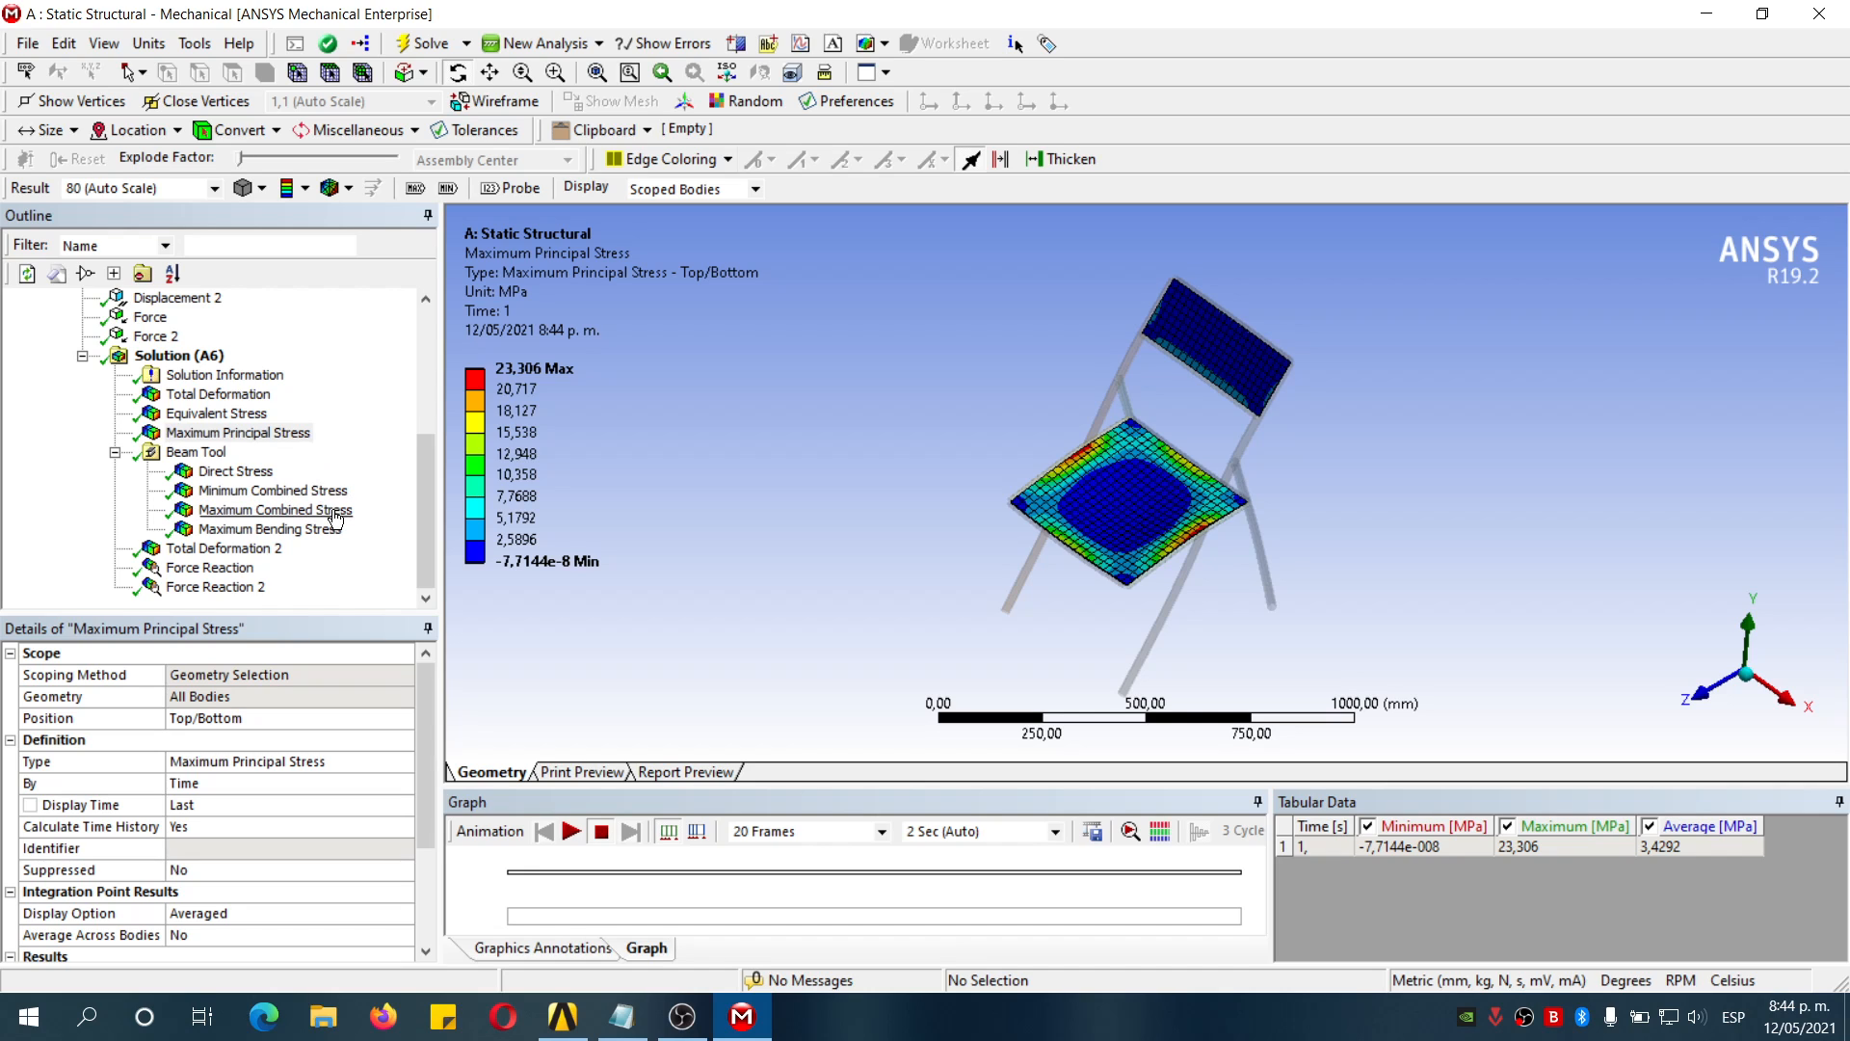
left_click(288, 516)
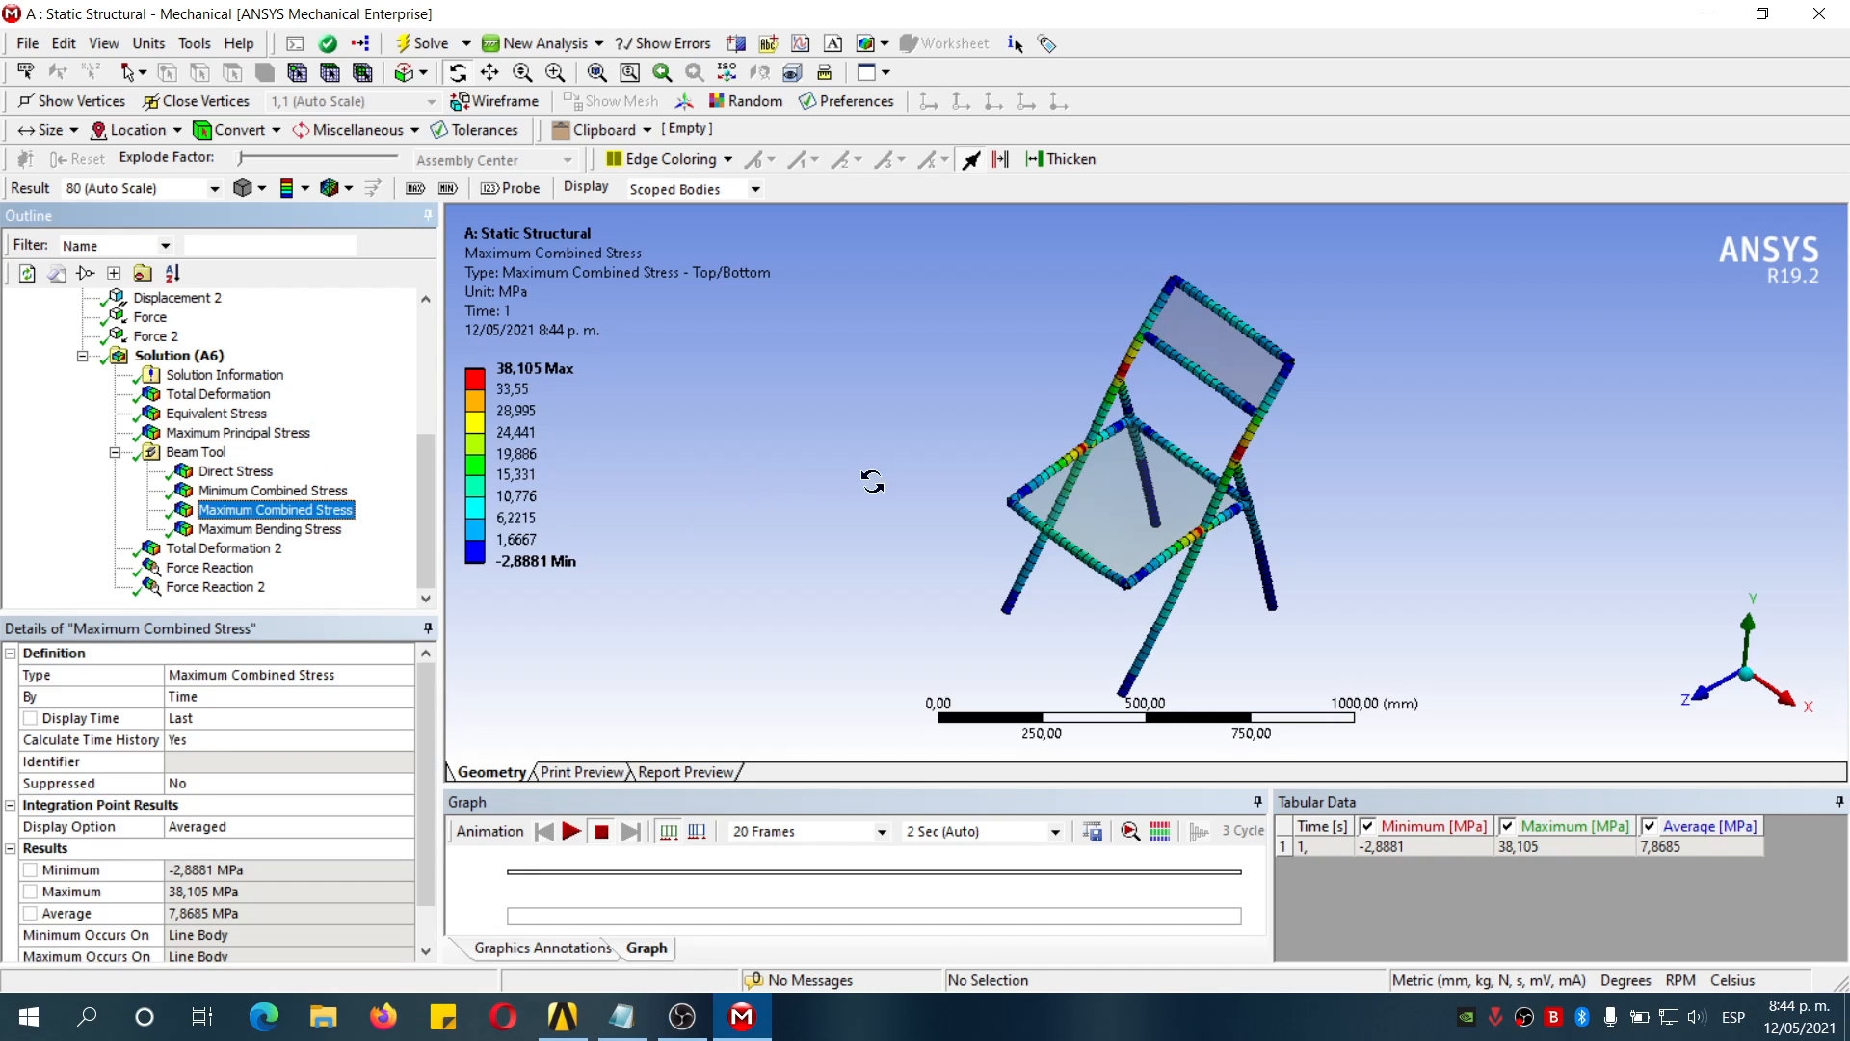
Play the Maximum Combined Stress animation of the beams briefly and stop it
left_click_drag(1463, 511, 1466, 493)
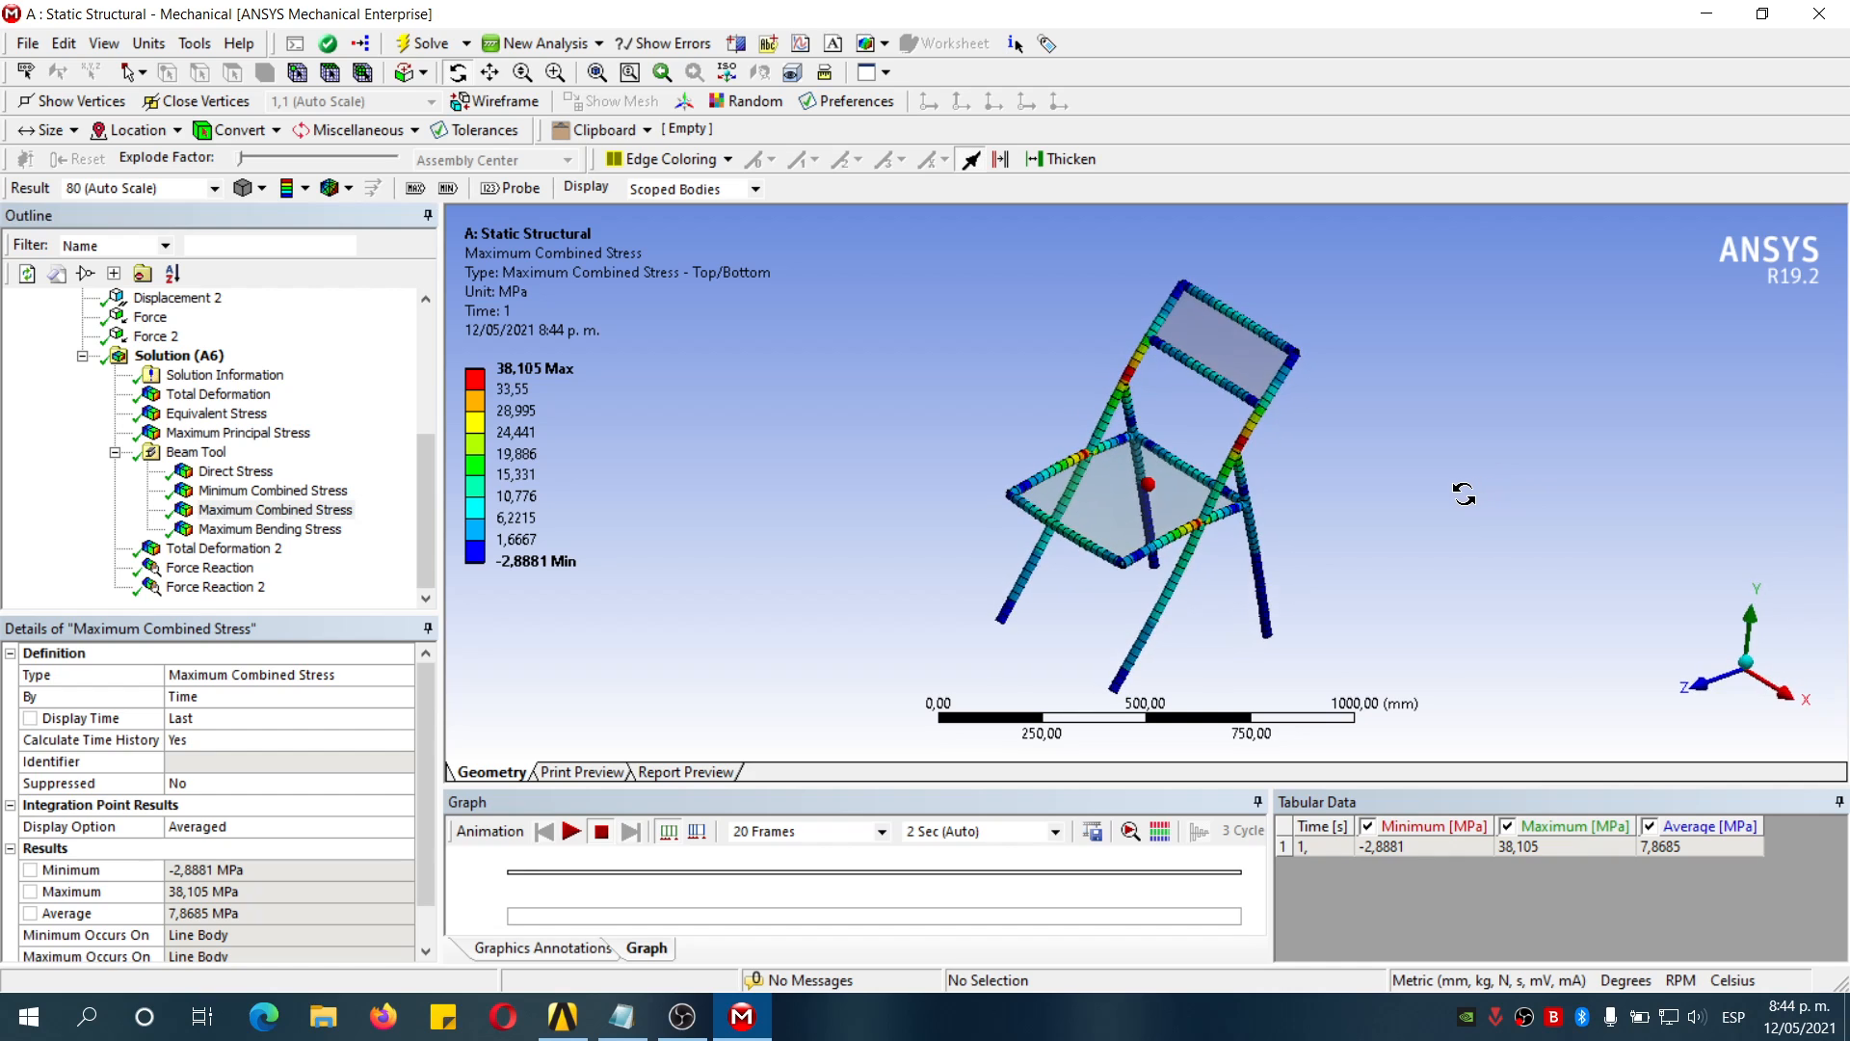
left_click(571, 830)
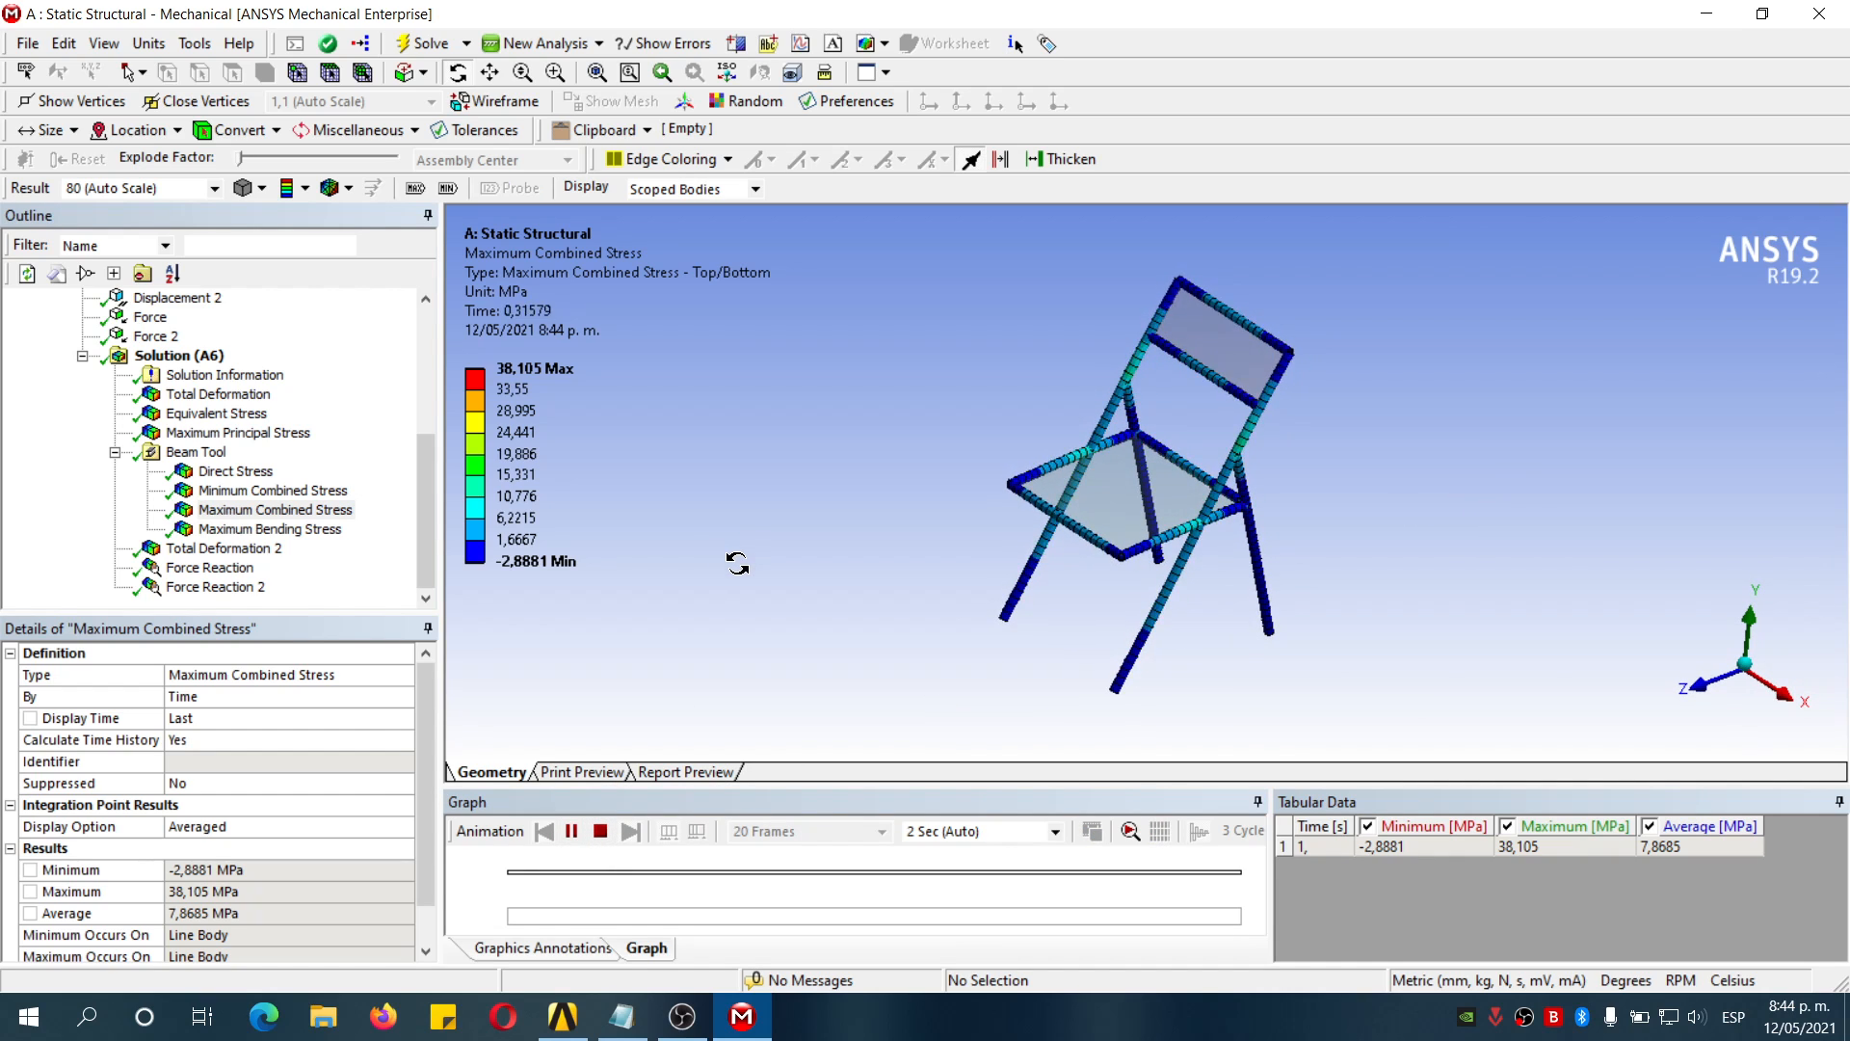
left_click(600, 832)
Review the Maximum Bending Stress in the beams with its animation, and examine the Total Deformation 2 plot of the tubular frame
left_click(270, 529)
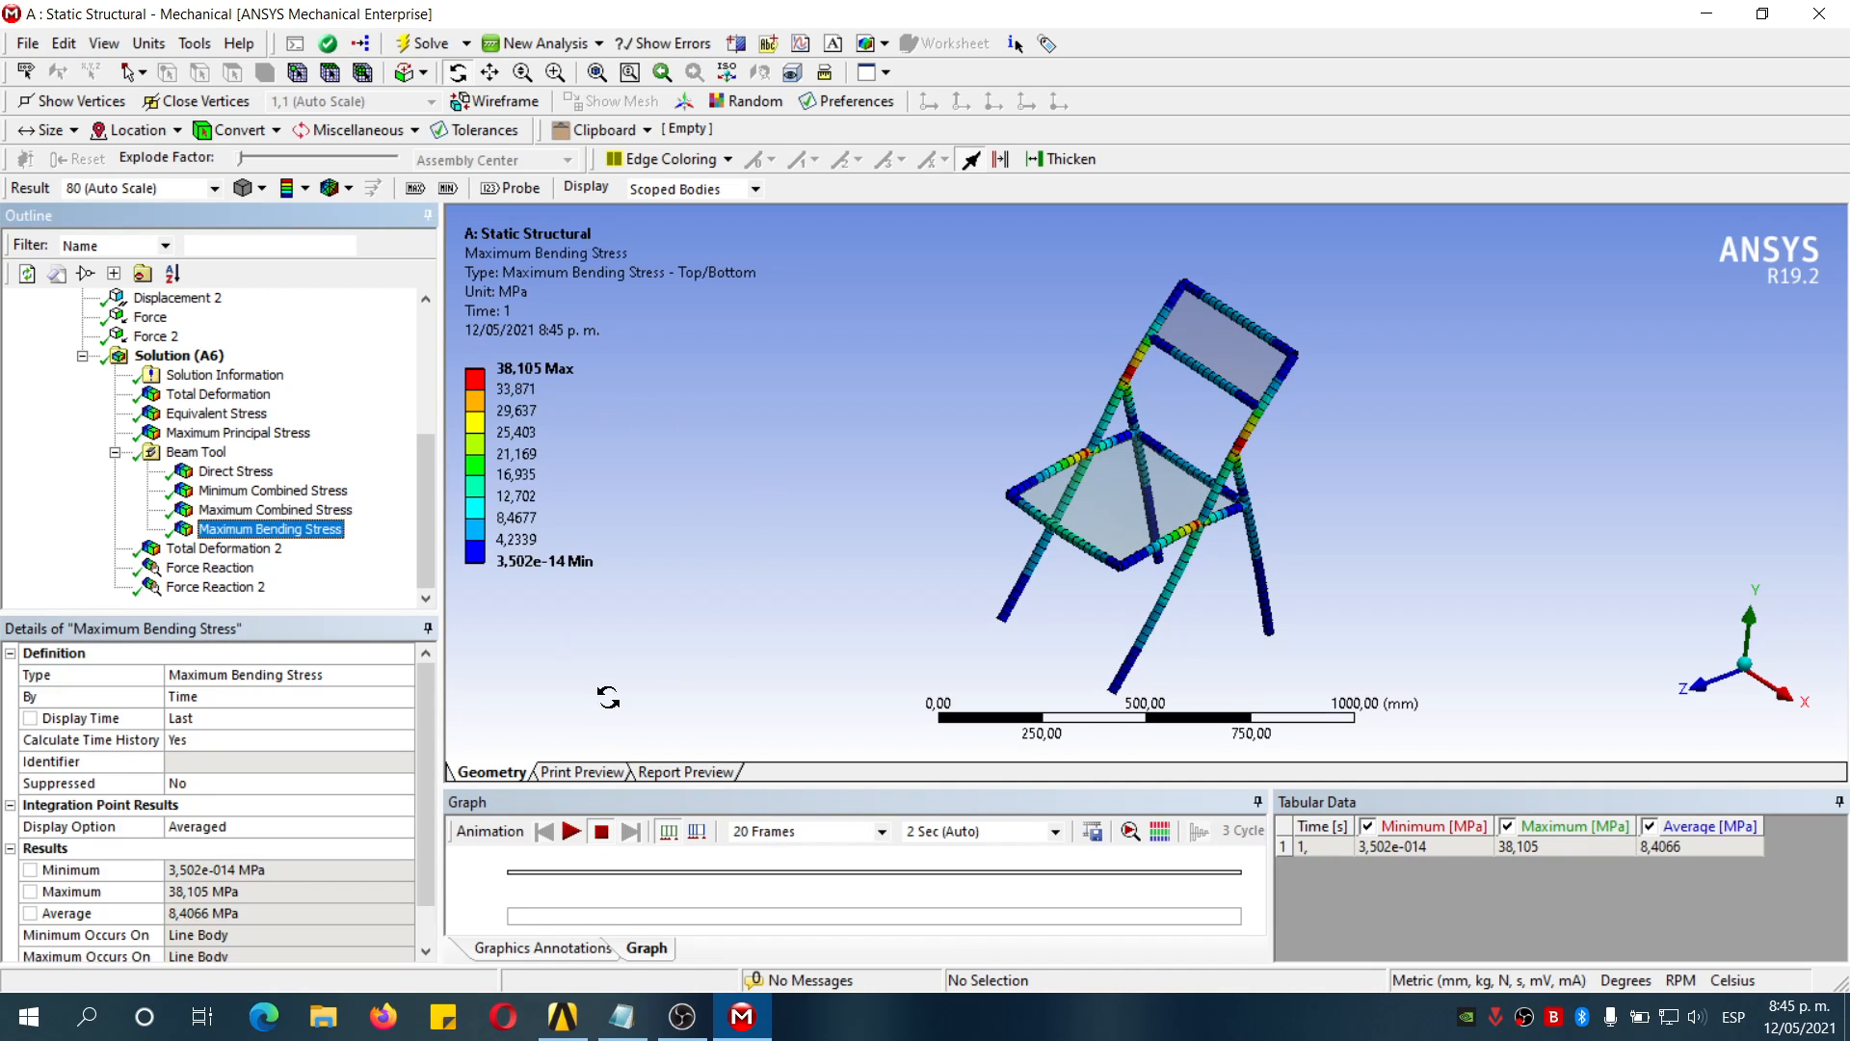
left_click(570, 833)
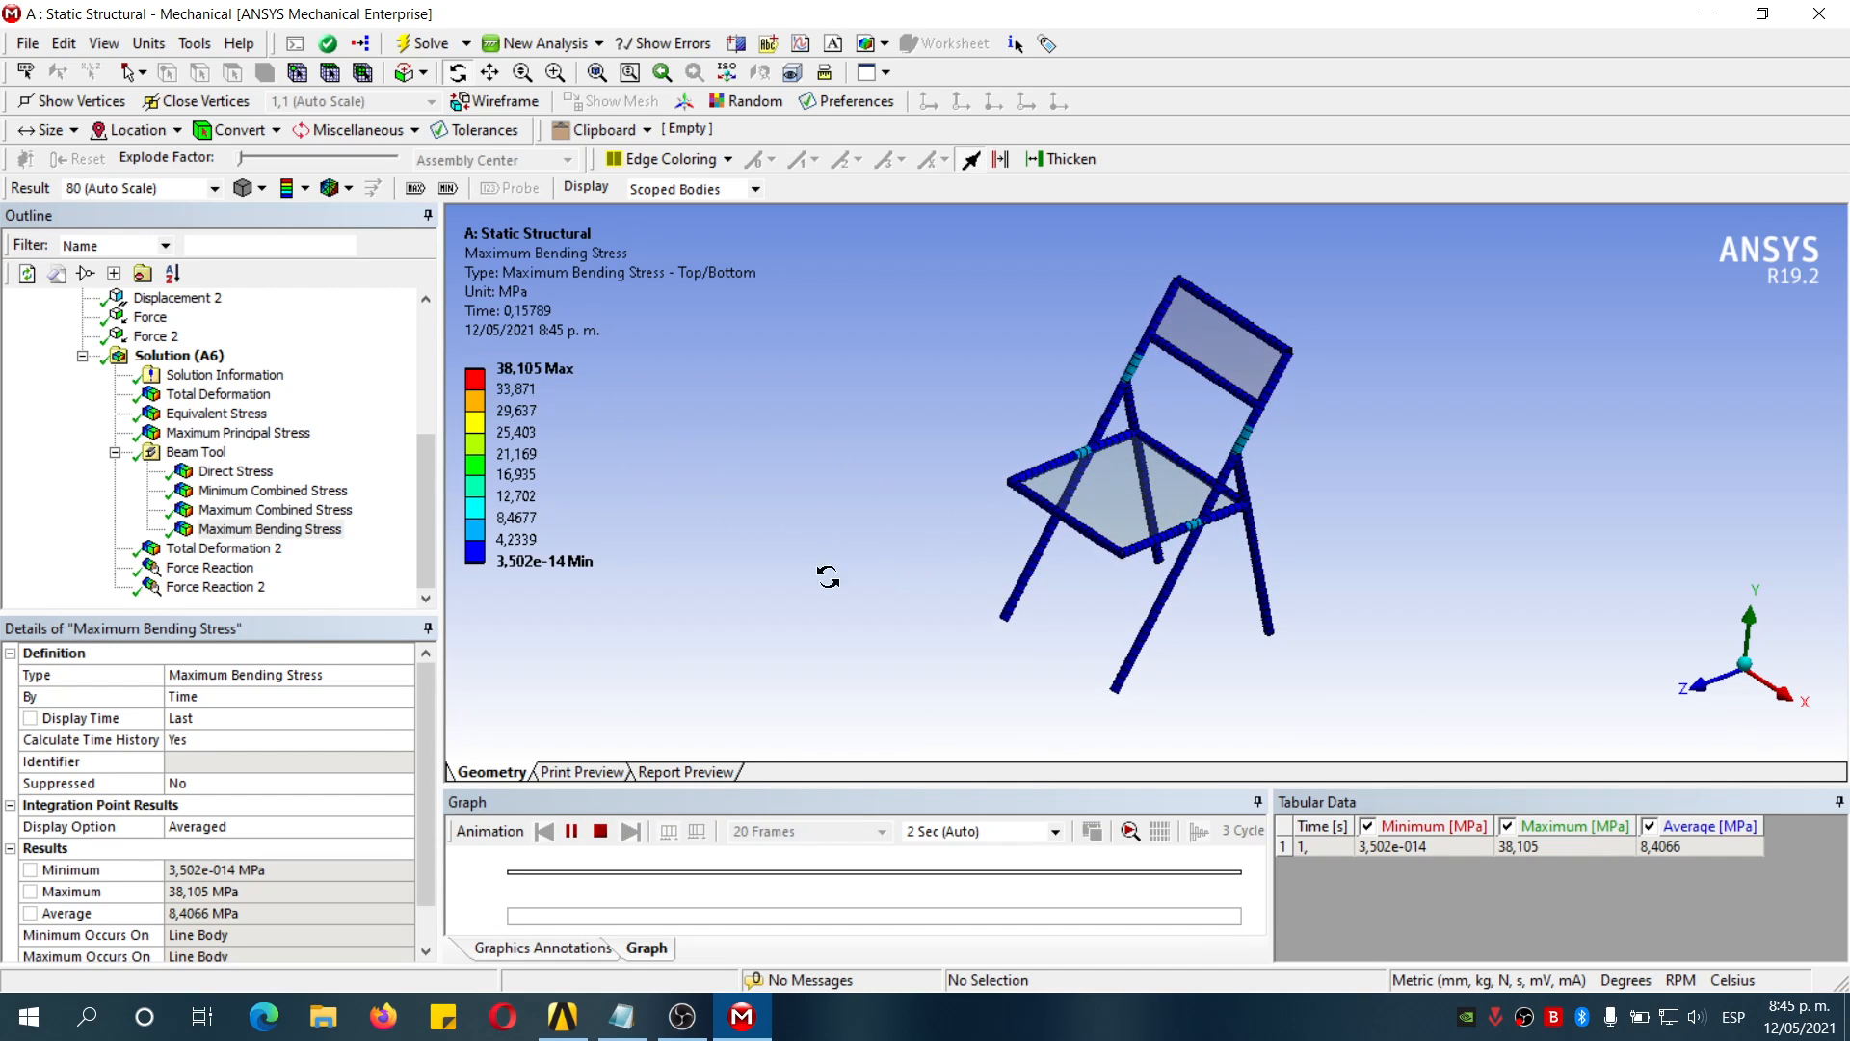
left_click(600, 835)
left_click(241, 553)
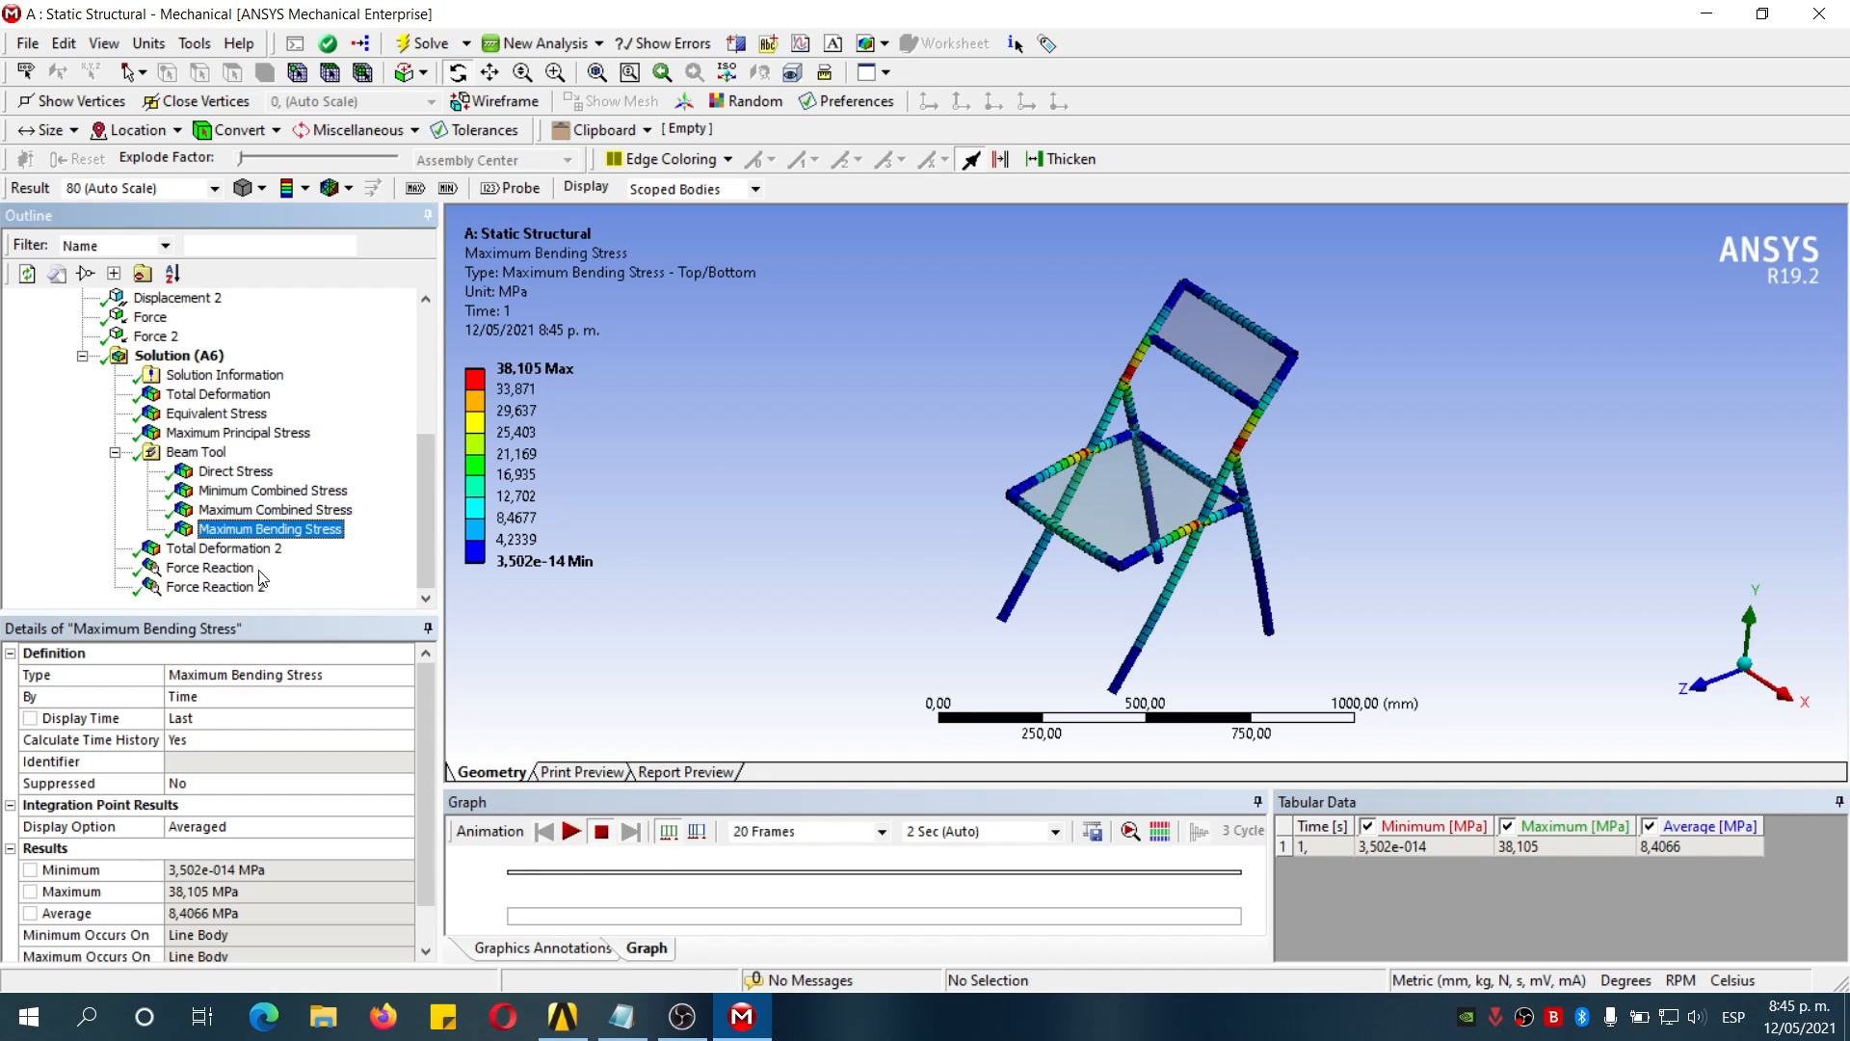
left_click_drag(1017, 596, 1017, 490)
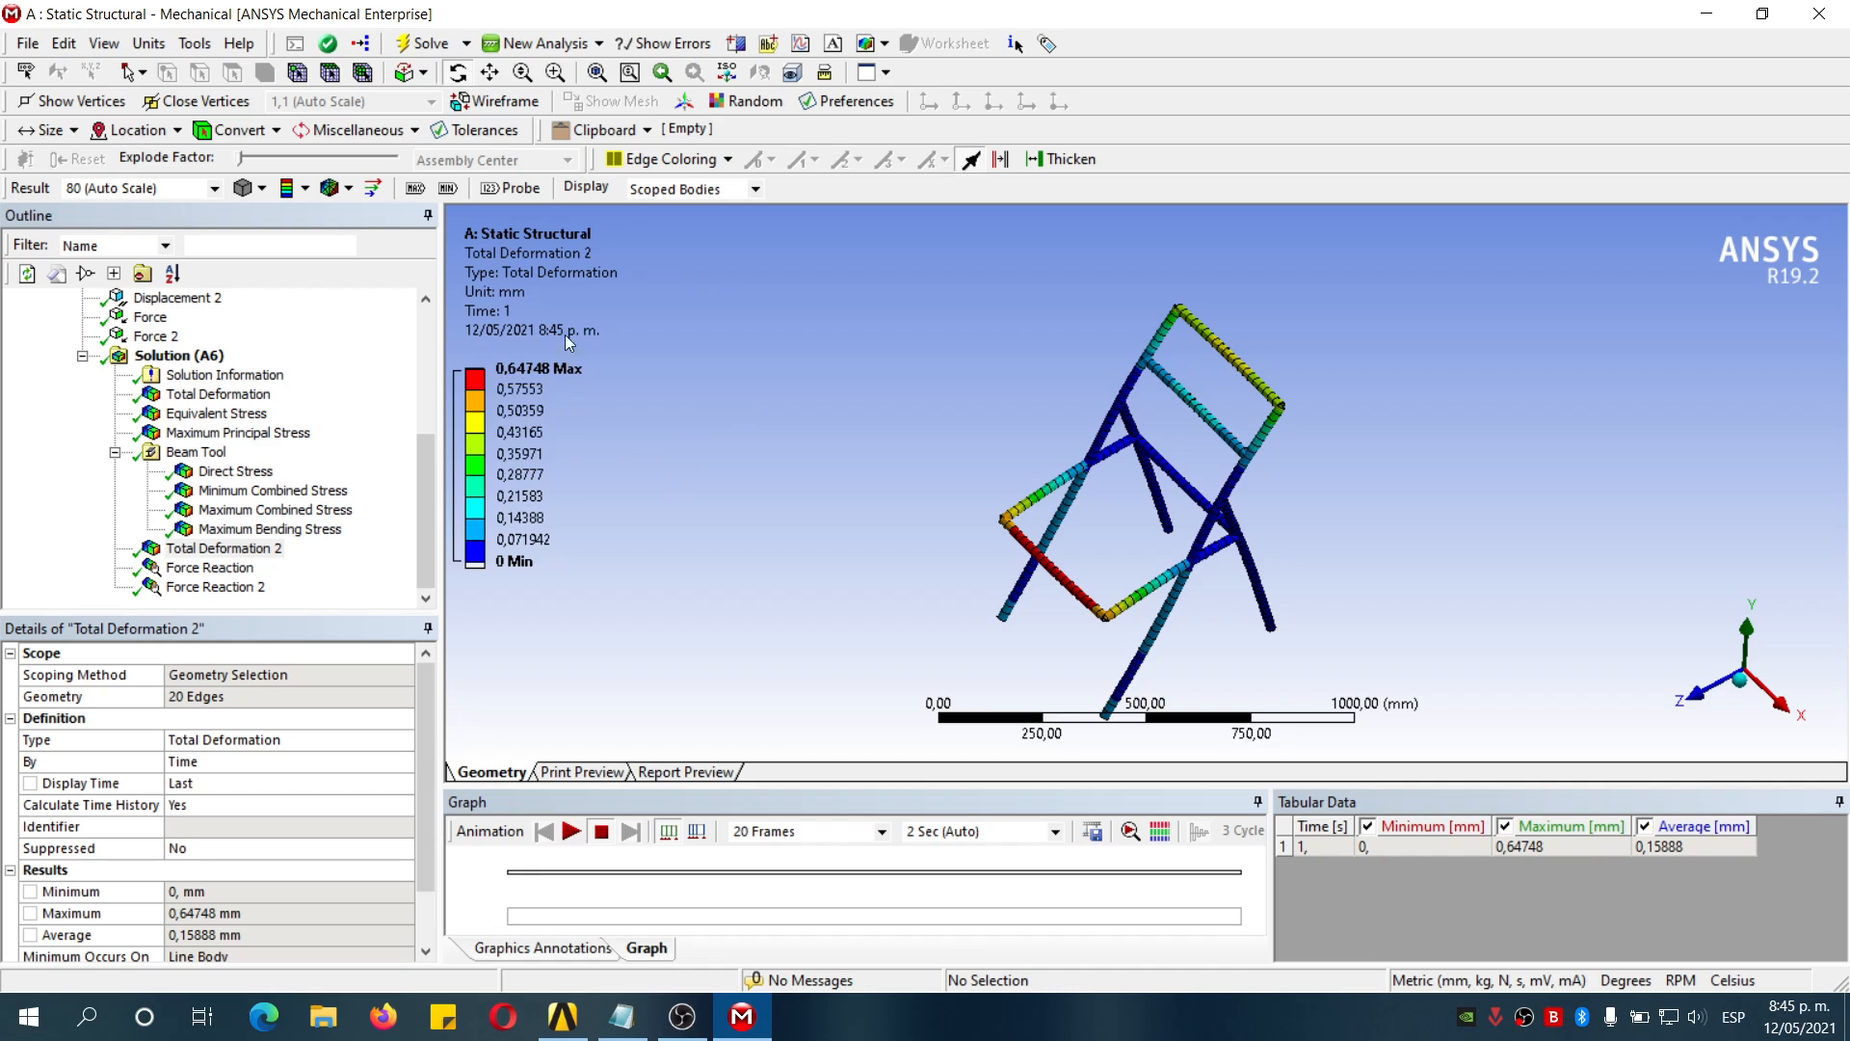
Examine the Force Reaction and Force Reaction 2 probe results, including their axis components, totals and reaction vectors at the chair legs
left_click(217, 569)
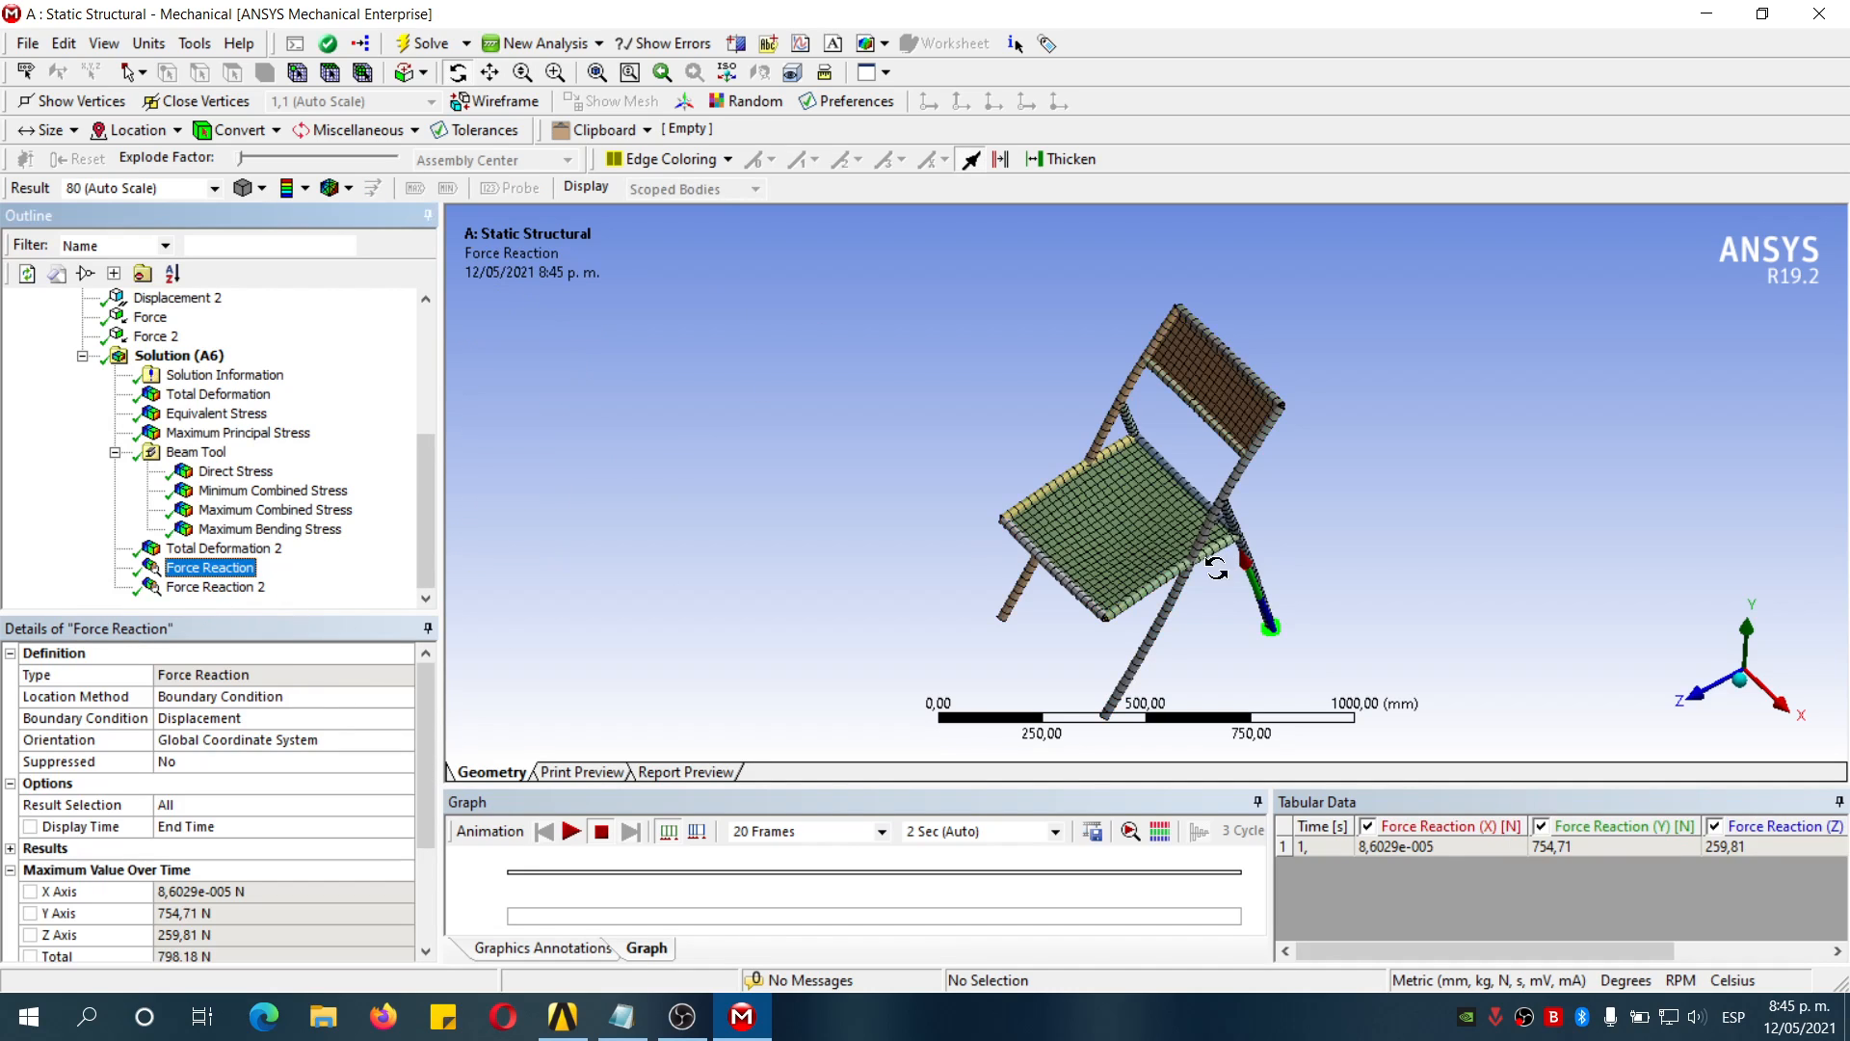
scroll(332, 771, "down", 1)
left_click_drag(1142, 509, 1464, 484)
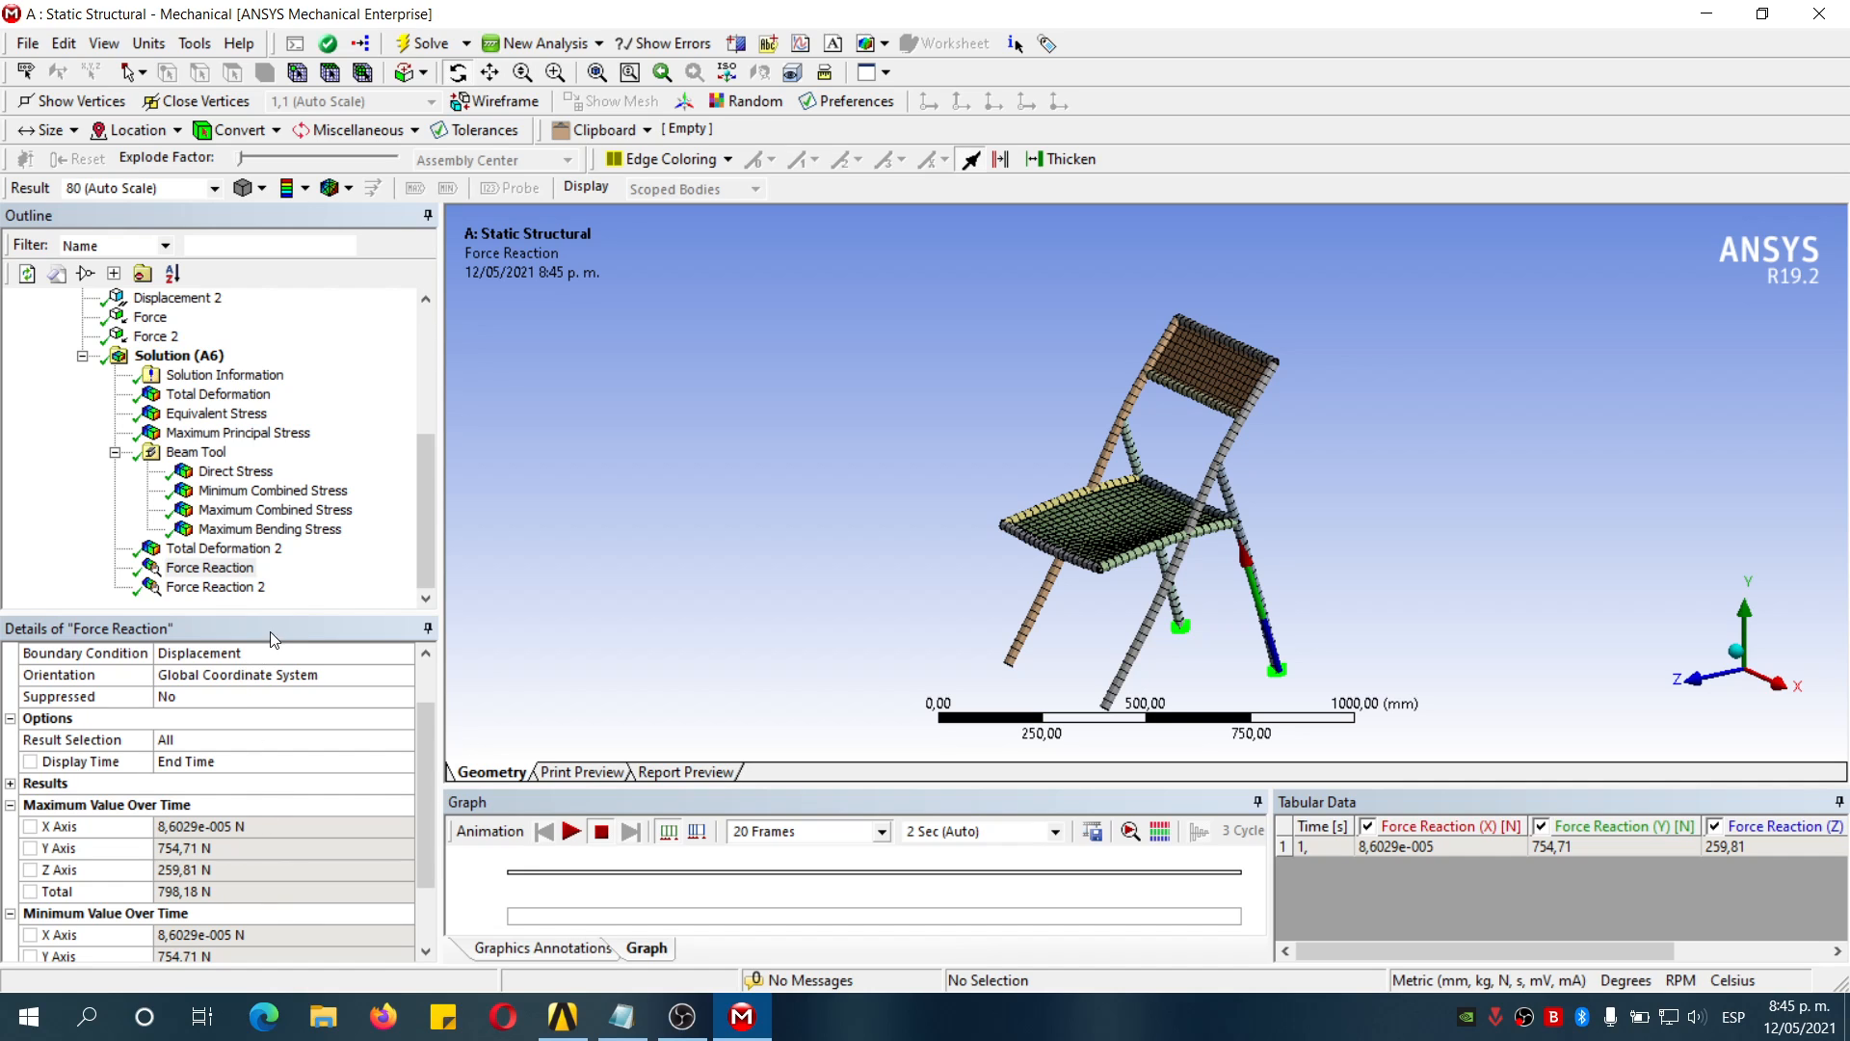
left_click(260, 588)
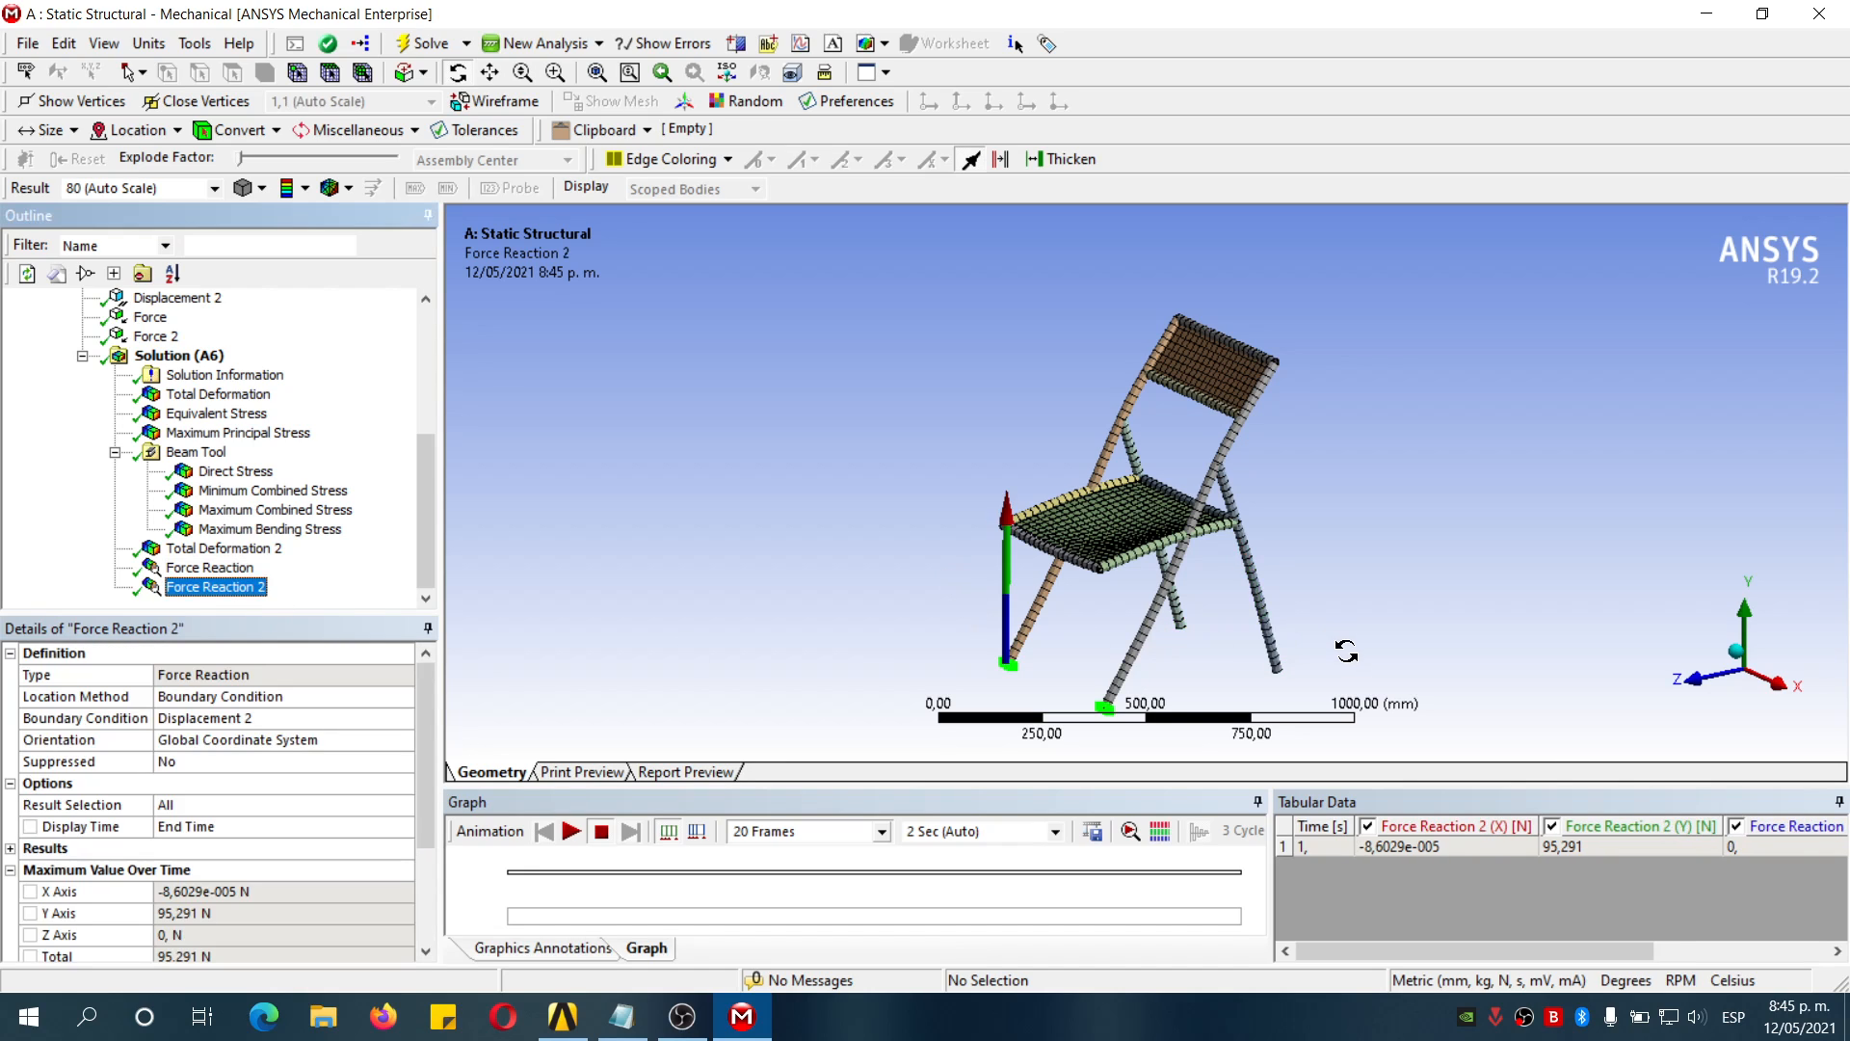
left_click_drag(1339, 639, 1334, 631)
scroll(391, 798, "down", 2)
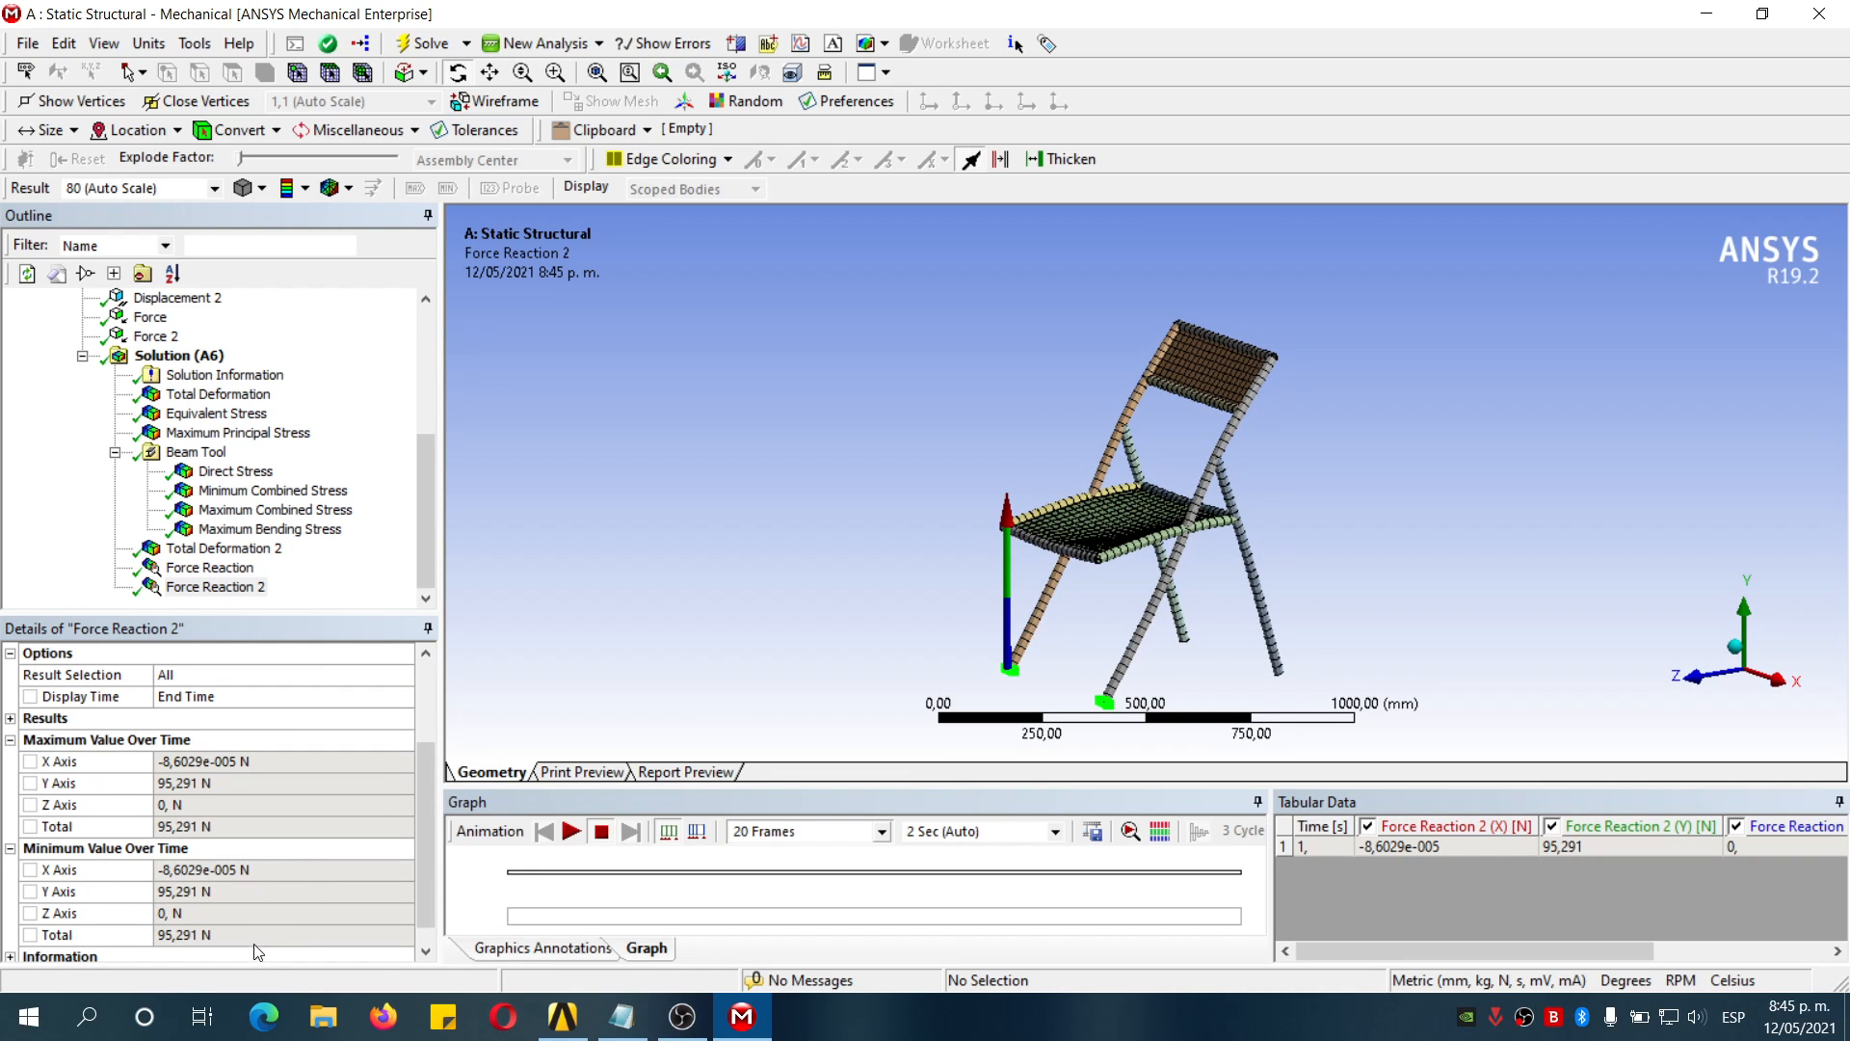
left_click_drag(1309, 480, 1090, 439)
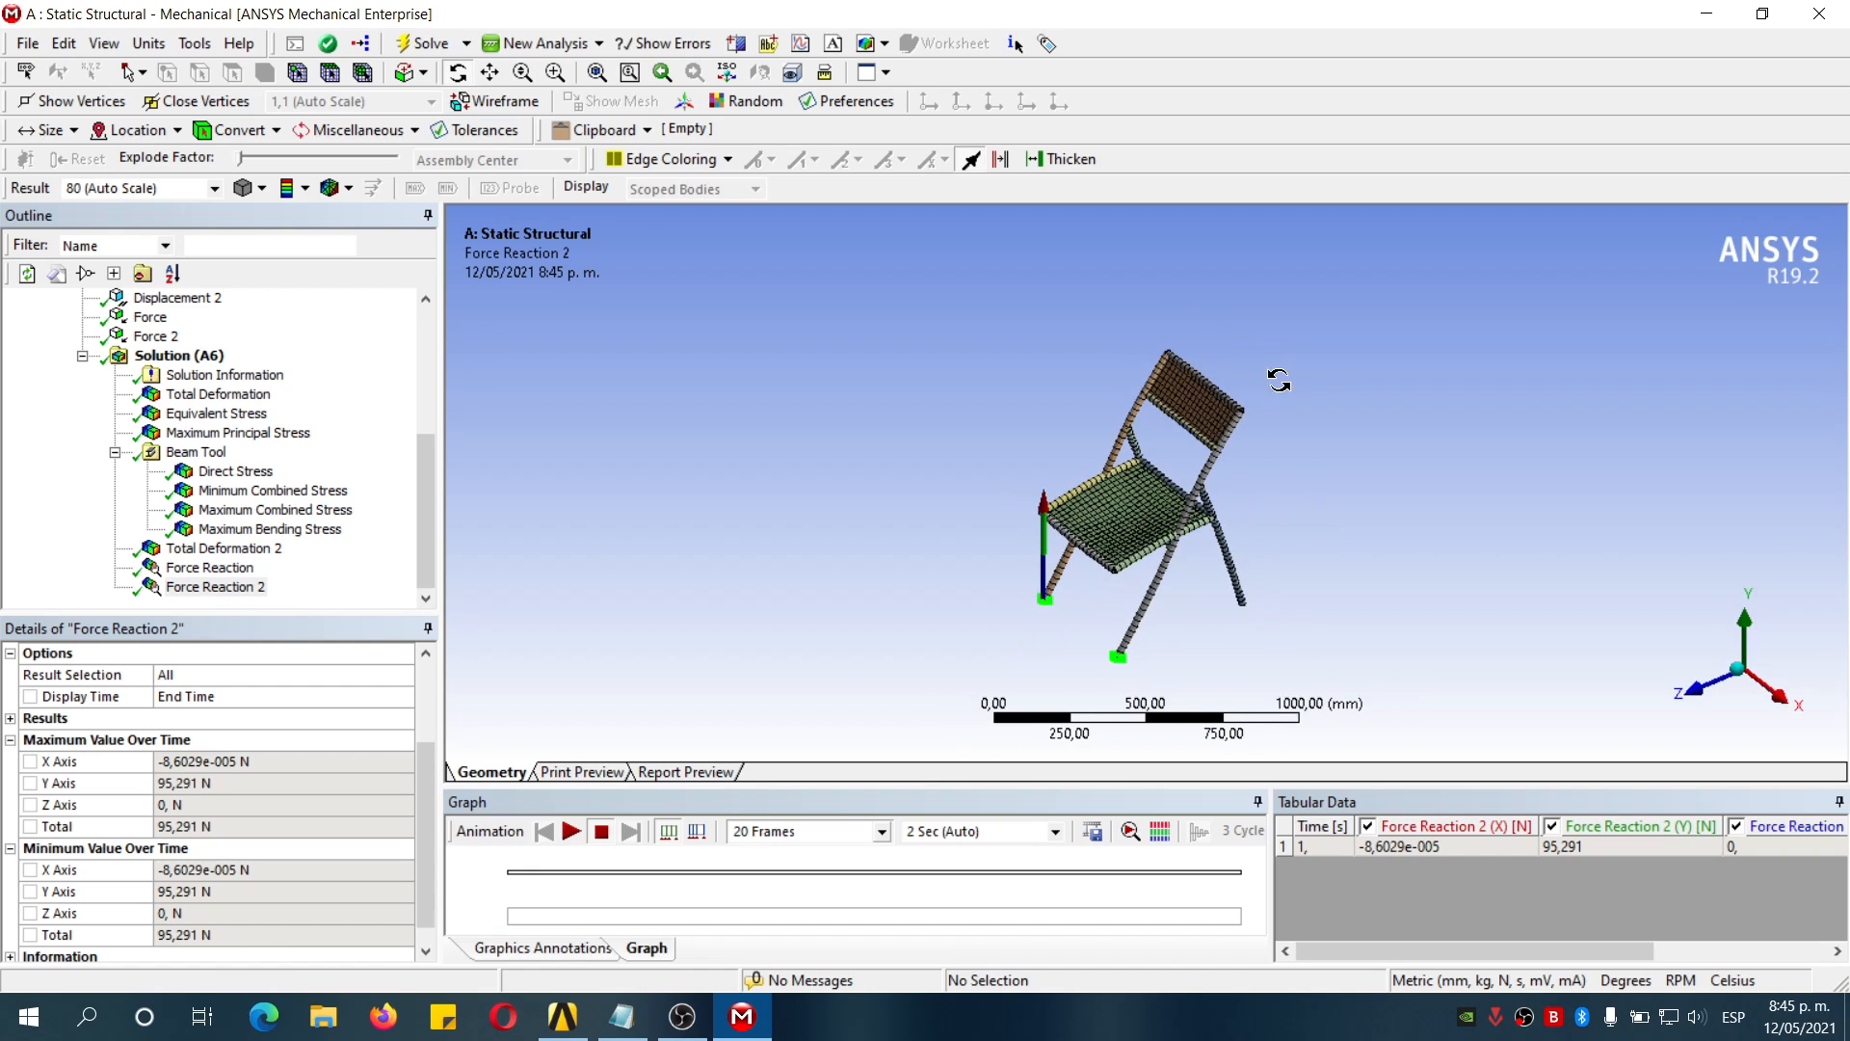